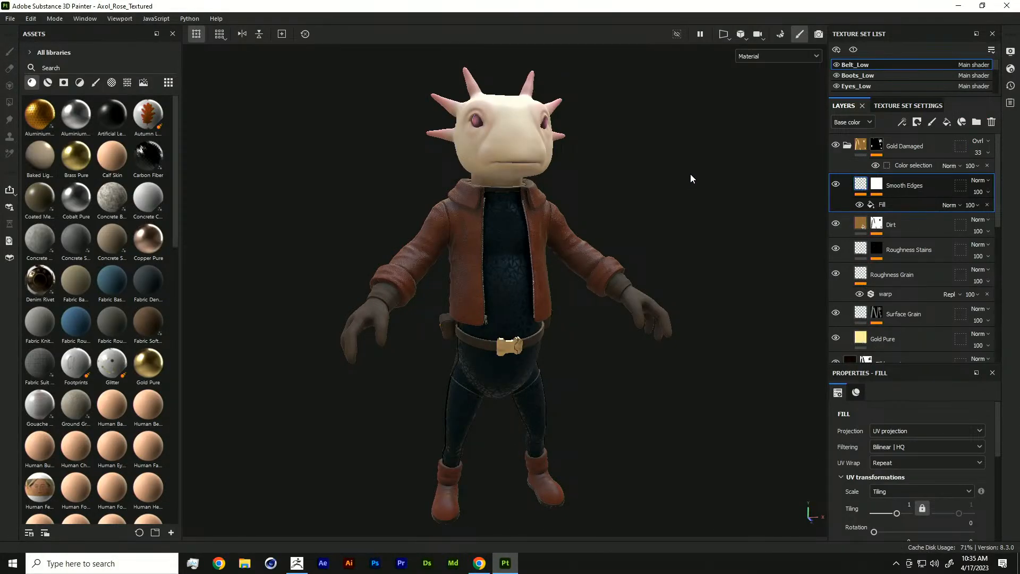
- Switch to ZBrush and clear the extra model snapshots from the canvas, leaving the character on the mushroom to inspect up close
{"action": "key", "text": "alt+Tab"}
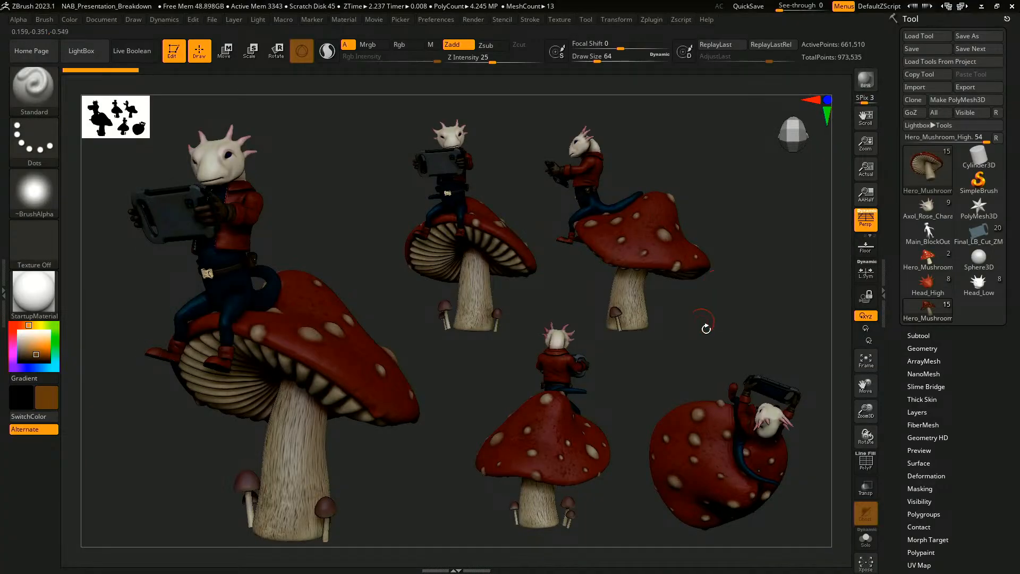
{"action": "key", "text": "ctrl+n"}
{"action": "left_click_drag", "start_coordinate": [745, 308], "coordinate": [470, 312], "text": "alt"}
{"action": "left_click_drag", "start_coordinate": [638, 409], "coordinate": [564, 351]}
{"action": "left_click_drag", "start_coordinate": [663, 288], "coordinate": [690, 387], "text": "alt"}
{"action": "left_click_drag", "start_coordinate": [739, 346], "coordinate": [691, 337]}
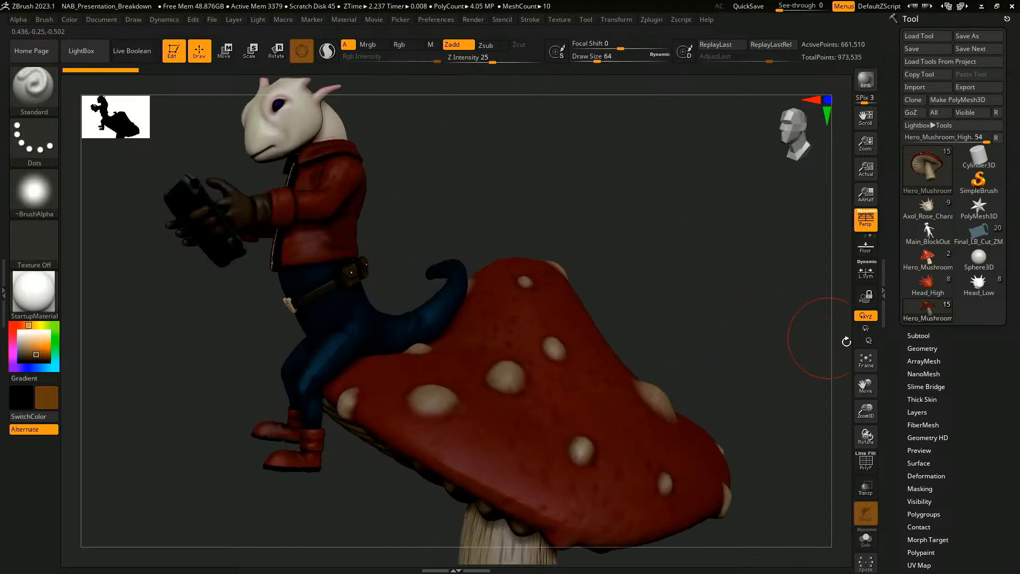
- Toggle the mushroom's texture map off and back on to compare the bare sculpt with the textured version
{"action": "scroll", "coordinate": [957, 366], "scroll_direction": "down", "scroll_amount": 5}
{"action": "left_click", "coordinate": [930, 364]}
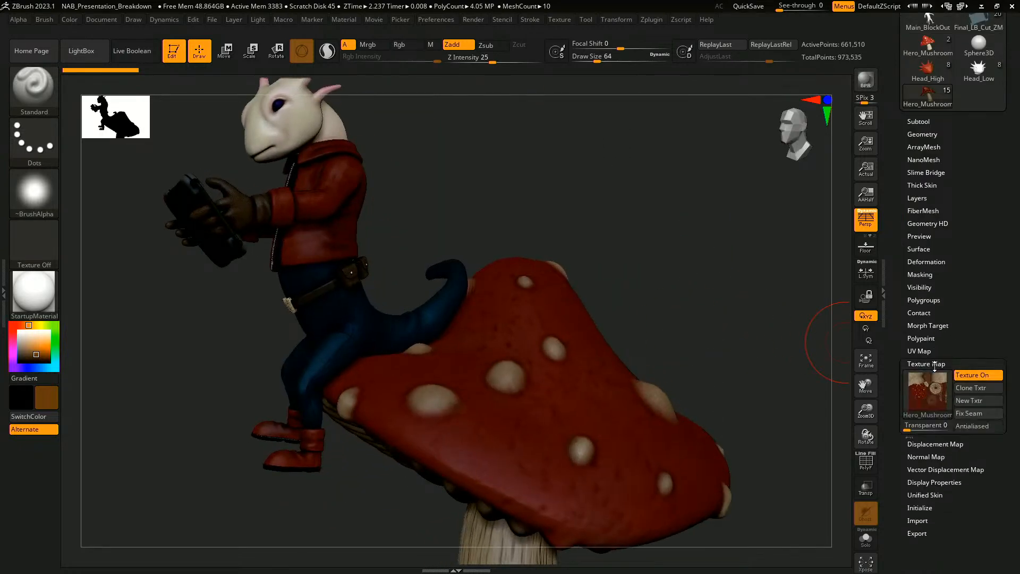
{"action": "left_click_drag", "start_coordinate": [675, 284], "coordinate": [754, 298], "text": "alt"}
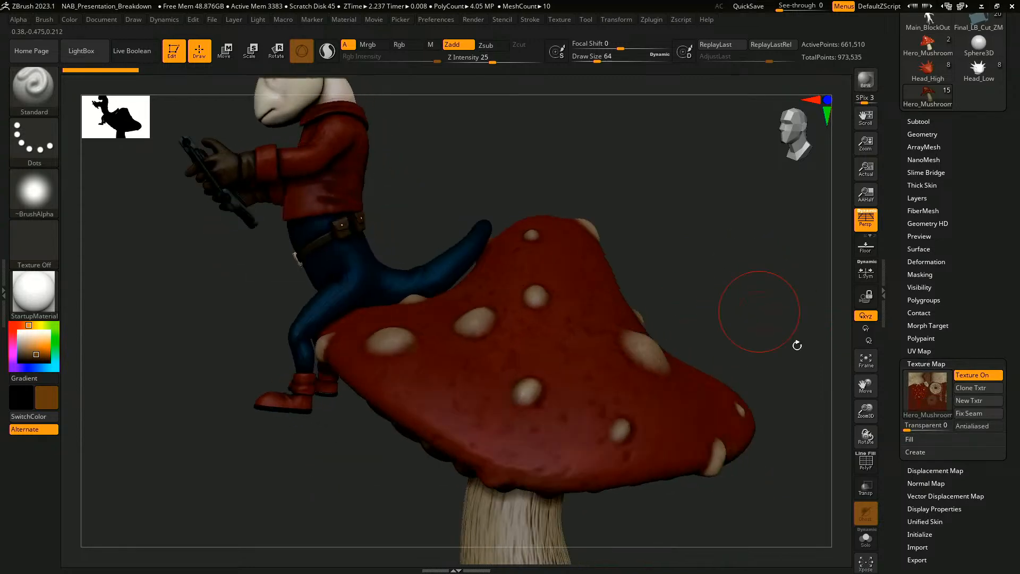
{"action": "left_click", "coordinate": [979, 376]}
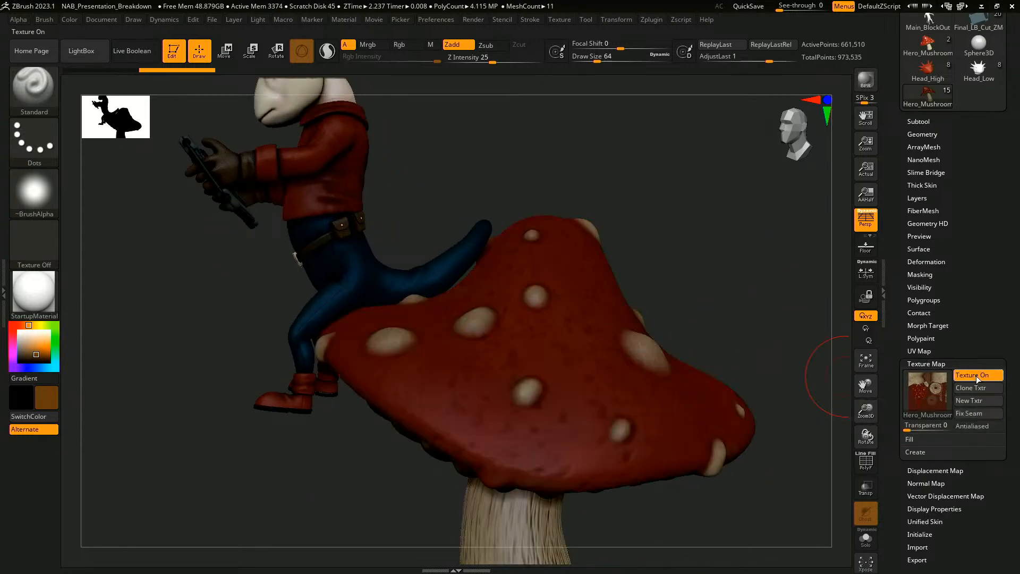
{"action": "left_click", "coordinate": [935, 120]}
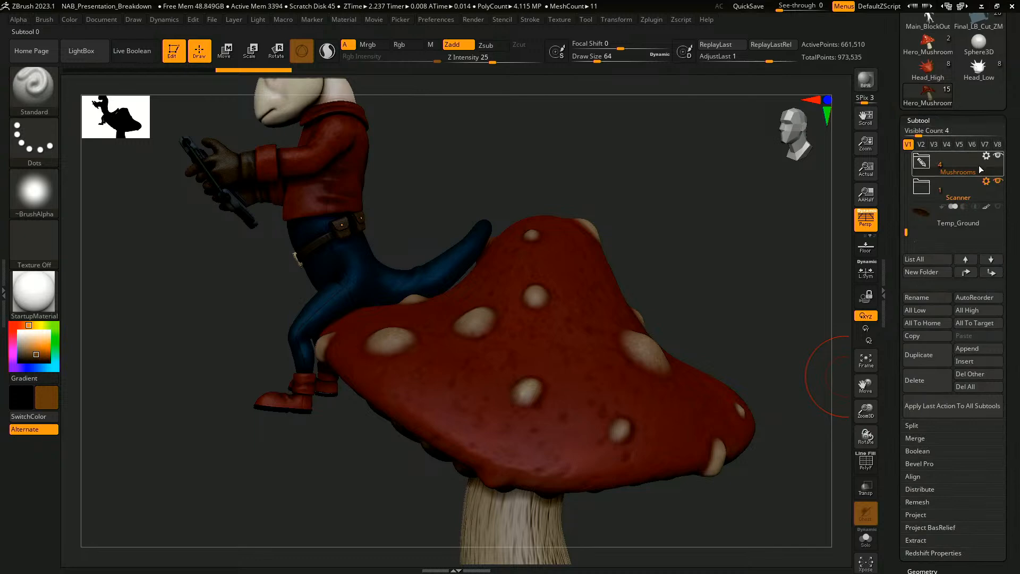
{"action": "scroll", "coordinate": [970, 287], "scroll_direction": "down", "scroll_amount": 5}
{"action": "scroll", "coordinate": [970, 294], "scroll_direction": "down", "scroll_amount": 5}
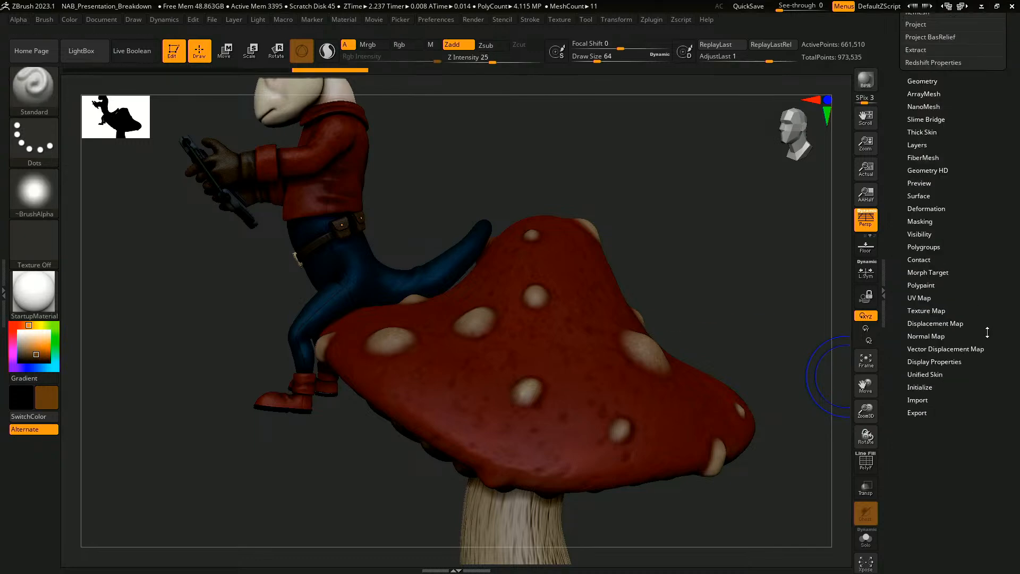
{"action": "left_click", "coordinate": [950, 312]}
{"action": "left_click", "coordinate": [972, 277]}
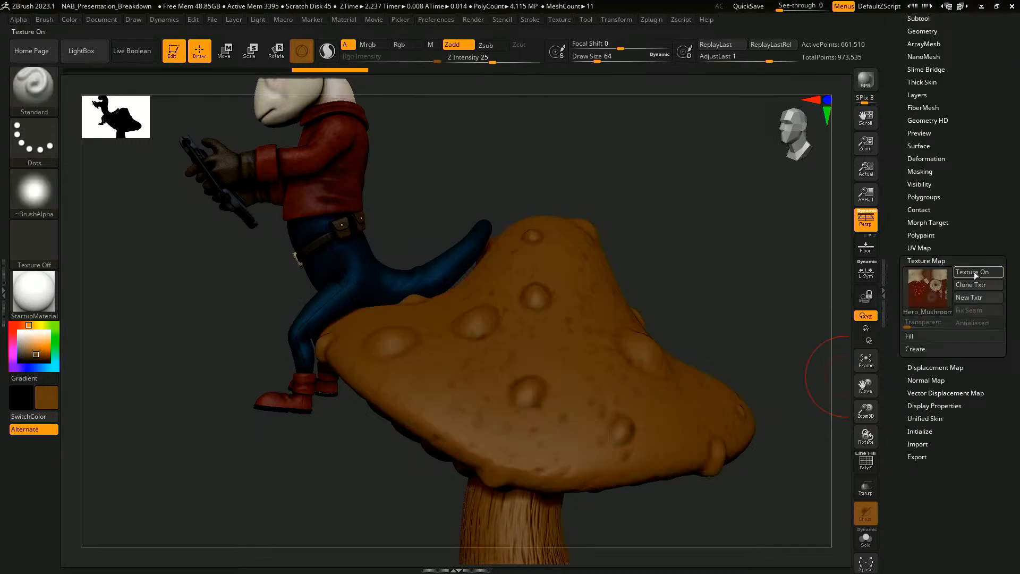
{"action": "left_click", "coordinate": [975, 275]}
{"action": "left_click", "coordinate": [976, 274]}
{"action": "left_click", "coordinate": [977, 276]}
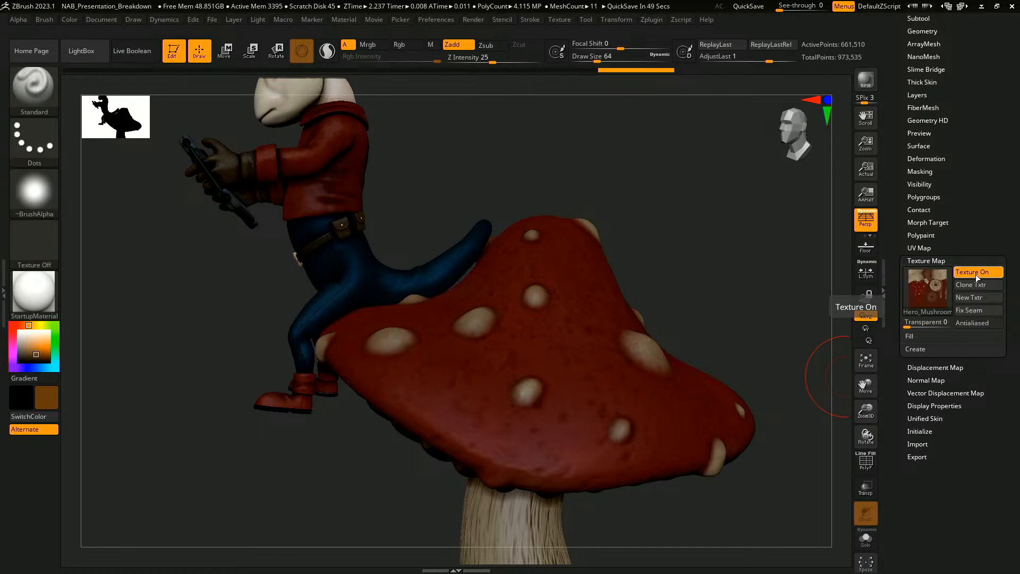
- Place snapshots of the character on the mushroom across the canvas, showing the front and turned side views
{"action": "left_click_drag", "start_coordinate": [687, 277], "coordinate": [505, 225], "text": "alt"}
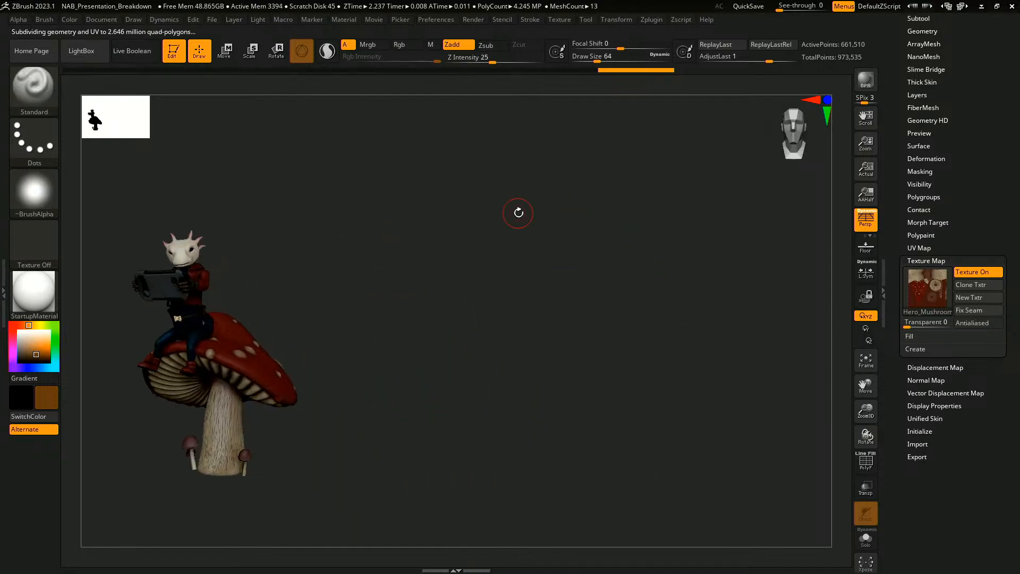
{"action": "key", "text": "shift+s"}
{"action": "left_click_drag", "start_coordinate": [525, 279], "coordinate": [639, 269], "text": "alt"}
{"action": "scroll", "coordinate": [951, 213], "scroll_direction": "up", "scroll_amount": 5}
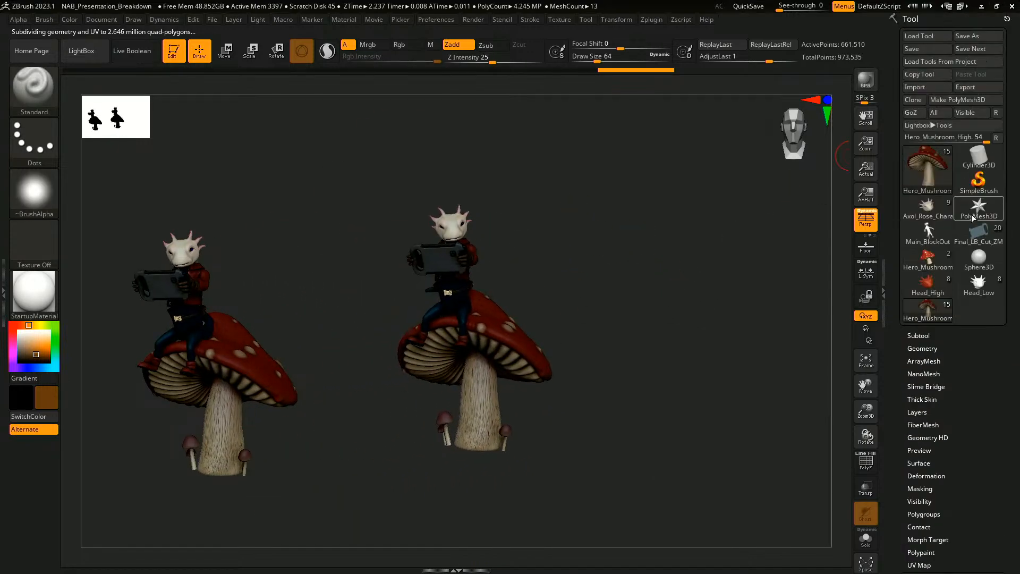
{"action": "mouse_move", "coordinate": [974, 217]}
{"action": "left_click_drag", "start_coordinate": [658, 335], "coordinate": [804, 424]}
{"action": "key", "text": "shift+s"}
{"action": "key", "text": "shift+s"}
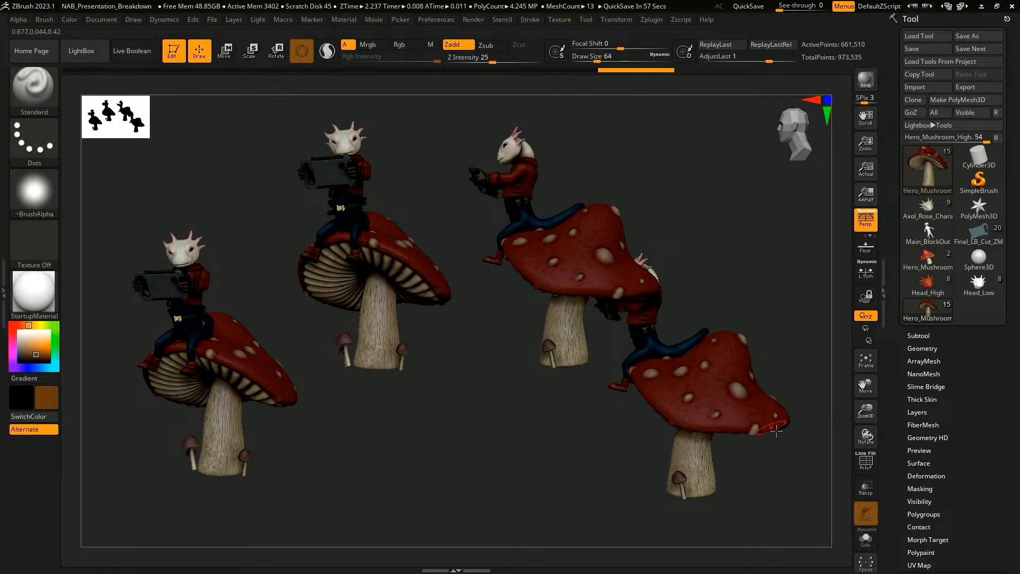
{"action": "left_click_drag", "start_coordinate": [773, 433], "coordinate": [457, 435]}
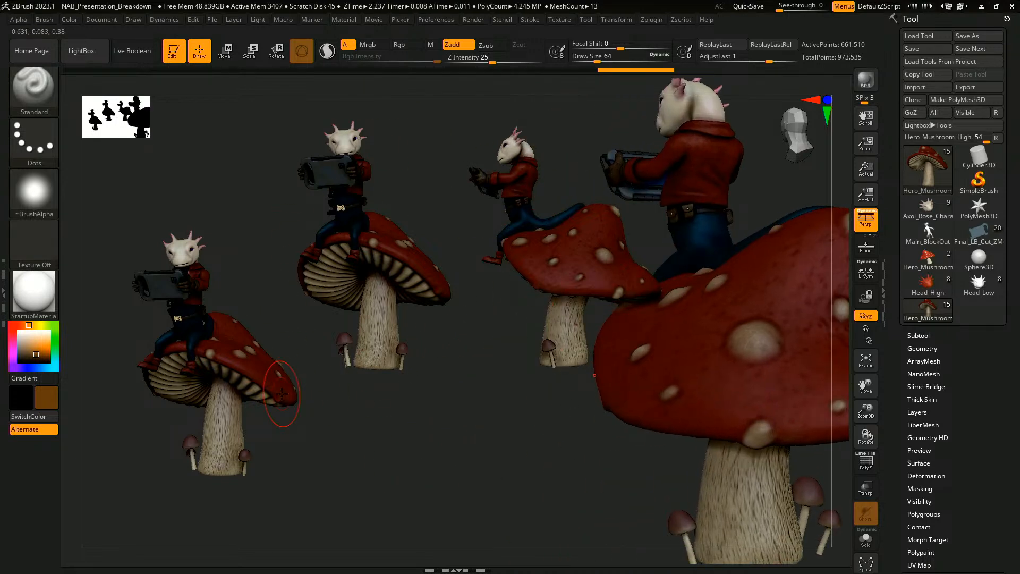
- Clear all snapshots from the canvas and reposition the remaining live model
{"action": "key", "text": "ctrl+n"}
{"action": "left_click_drag", "start_coordinate": [528, 444], "coordinate": [272, 396], "text": "alt"}
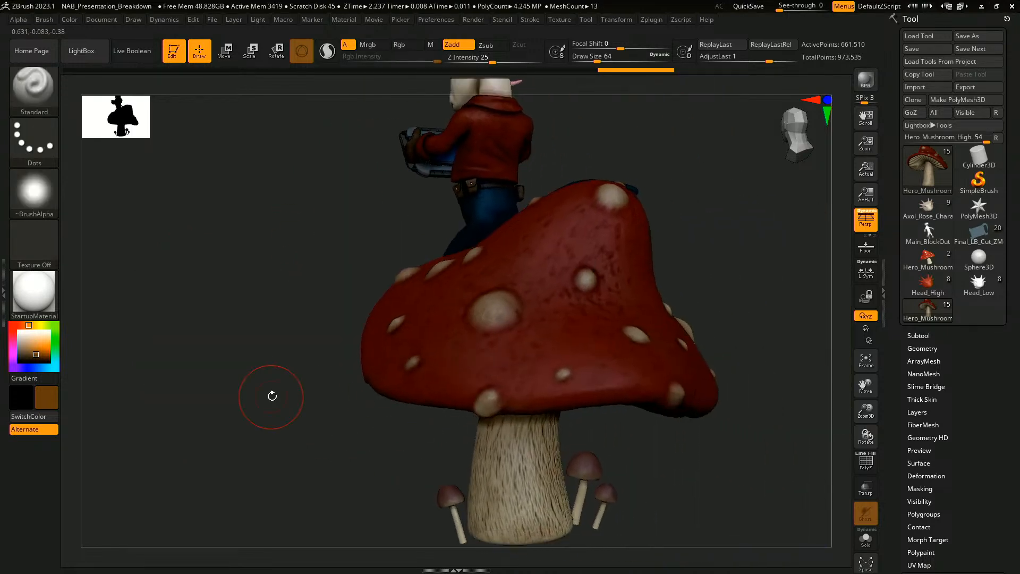
{"action": "left_click_drag", "start_coordinate": [766, 337], "coordinate": [686, 256]}
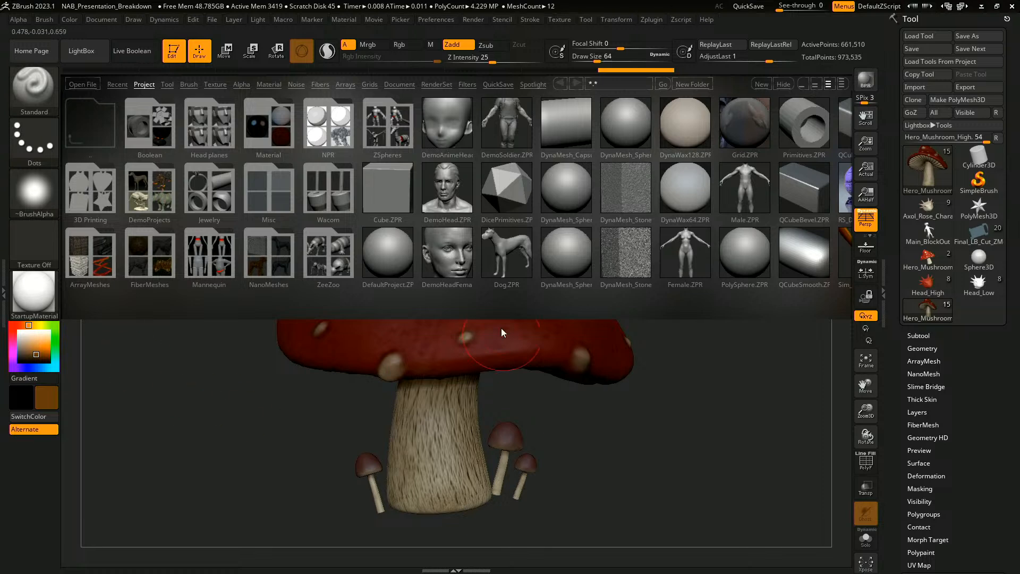
- Open the Home Page window, look over its news and challenge tiles, and close it
{"action": "left_click", "coordinate": [34, 51]}
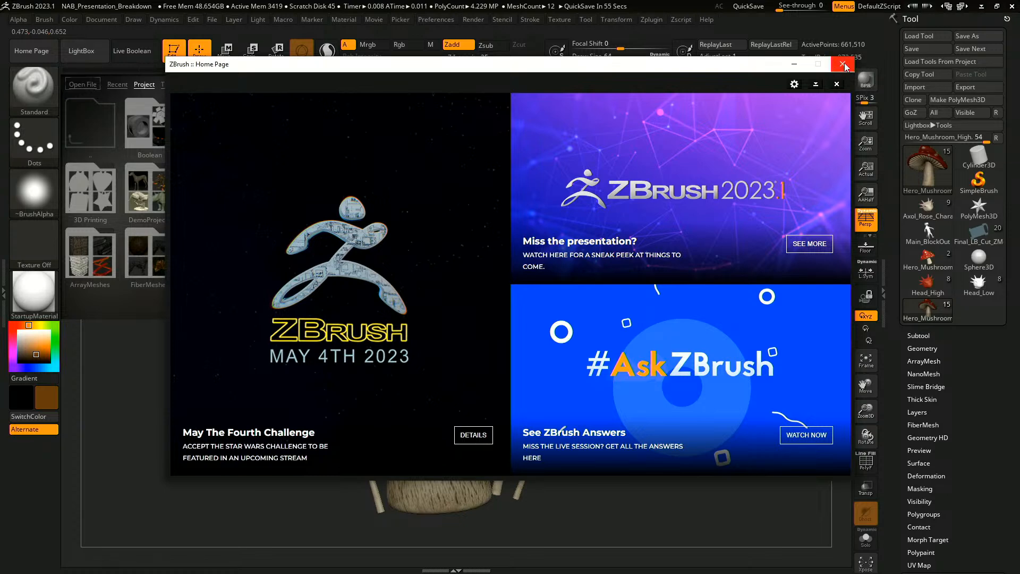
{"action": "left_click_drag", "start_coordinate": [628, 64], "coordinate": [543, 70]}
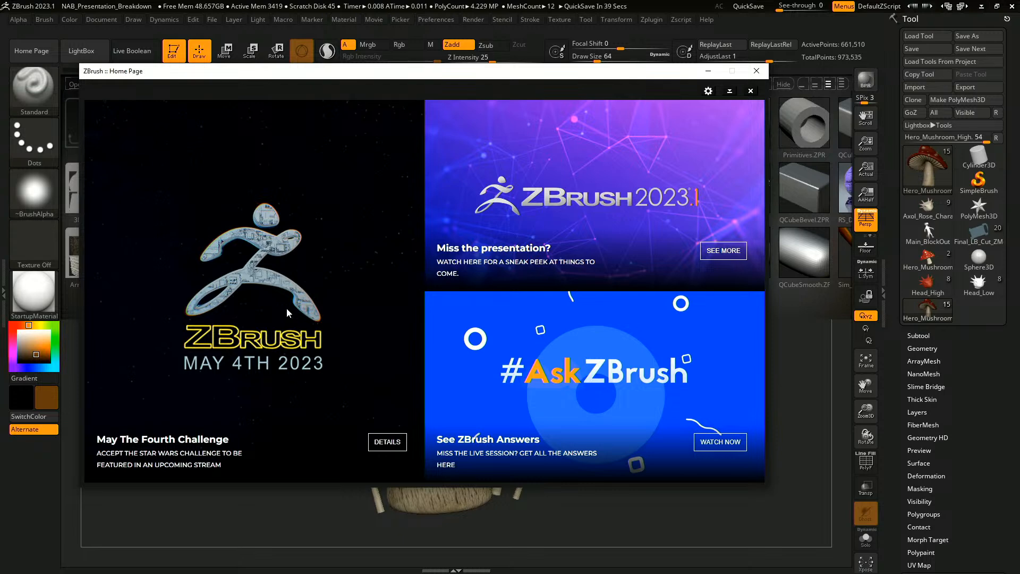
{"action": "left_click", "coordinate": [759, 74]}
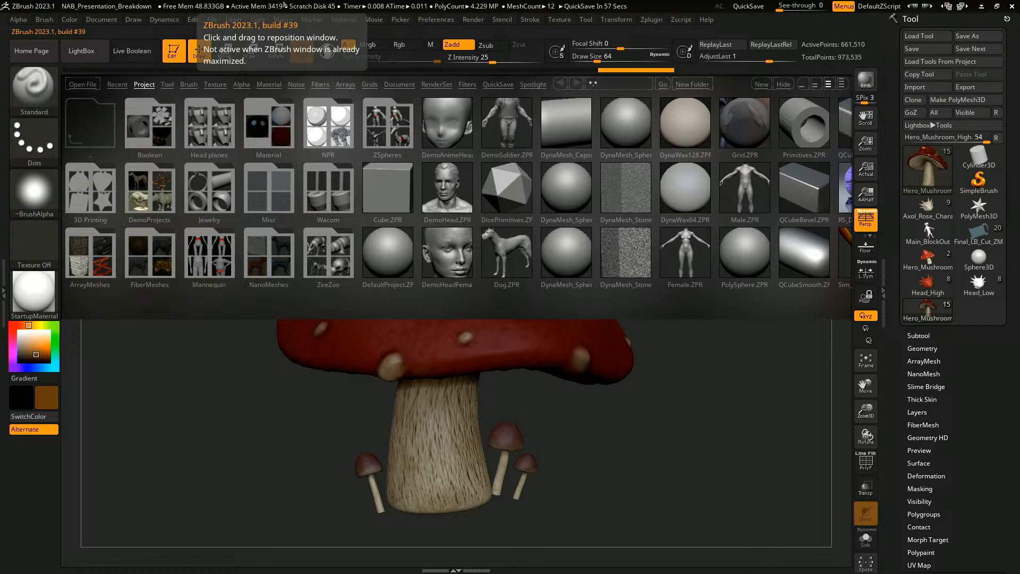
- Open DefaultProject.ZPR from the project library without saving the current project's changes
{"action": "double_click", "coordinate": [393, 250]}
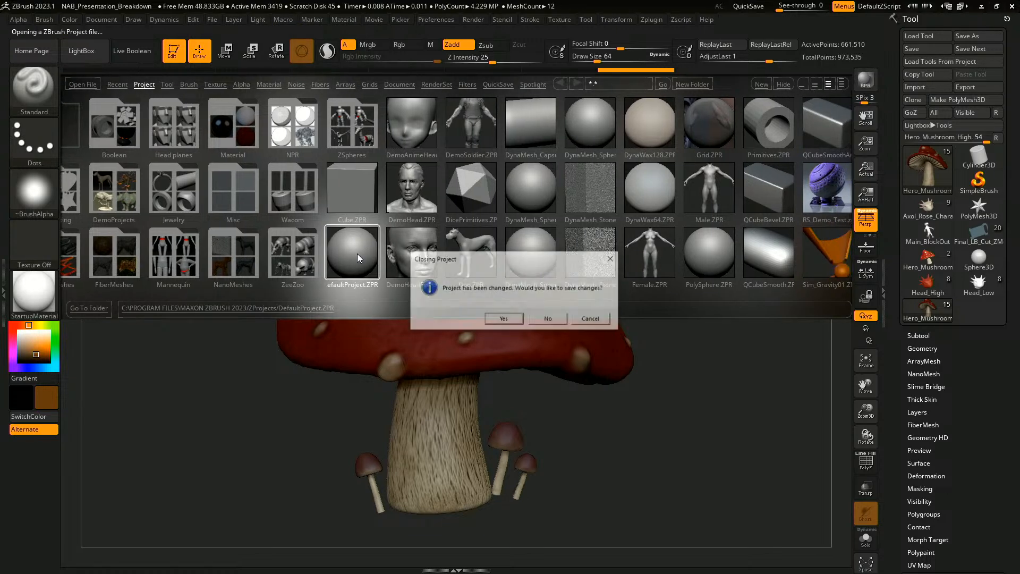
{"action": "left_click", "coordinate": [558, 321]}
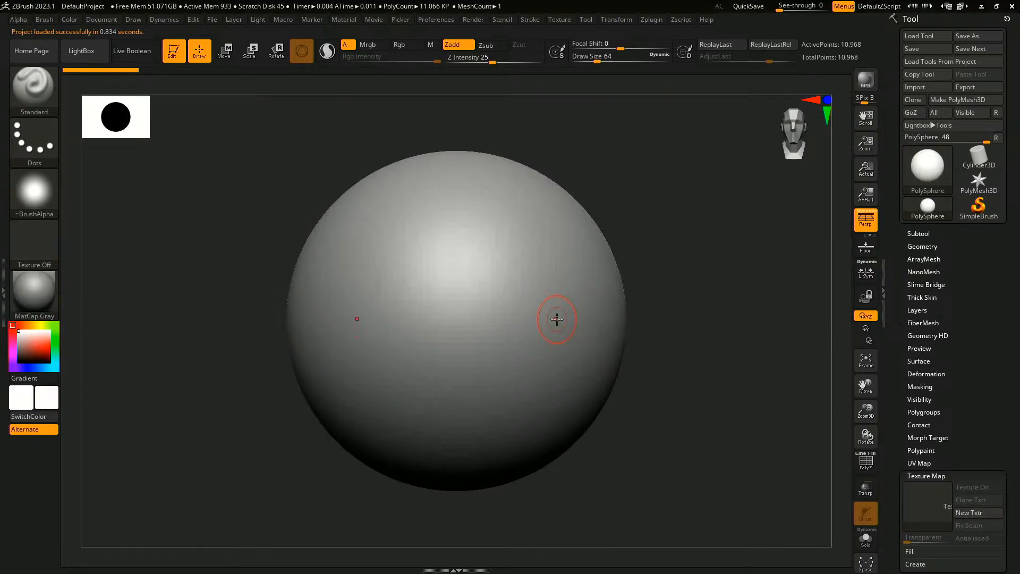
- Sculpt mirrored raised ridges across the front of the sphere with the Standard brush
{"action": "mouse_move", "coordinate": [521, 207]}
{"action": "left_mouse_down"}
{"action": "mouse_move", "coordinate": [537, 298]}
{"action": "mouse_move", "coordinate": [532, 419]}
{"action": "left_mouse_up"}
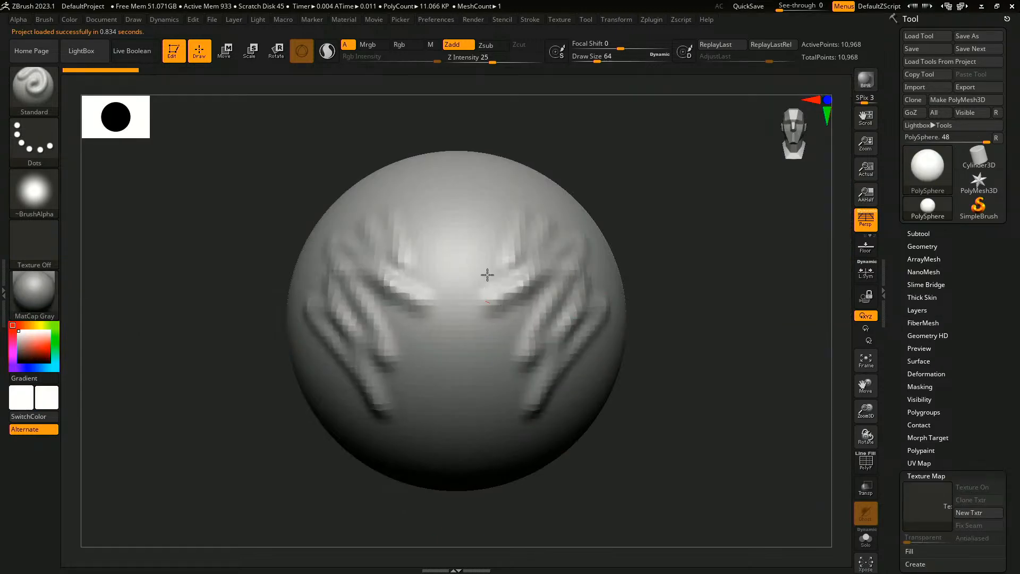
{"action": "left_click_drag", "start_coordinate": [488, 276], "coordinate": [620, 366]}
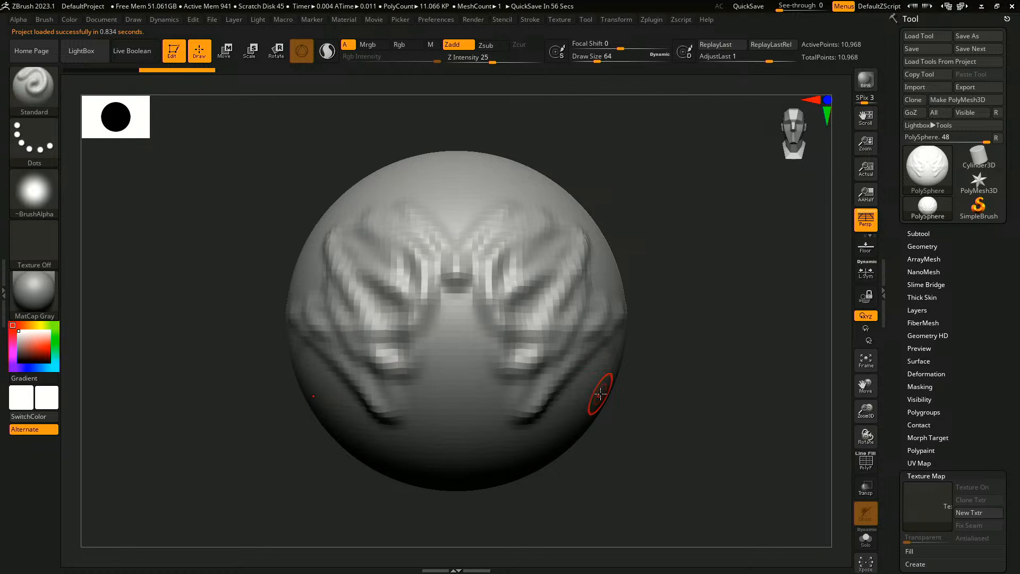
{"action": "mouse_move", "coordinate": [460, 254]}
{"action": "left_mouse_down"}
{"action": "mouse_move", "coordinate": [530, 267]}
{"action": "mouse_move", "coordinate": [547, 375]}
{"action": "left_mouse_up"}
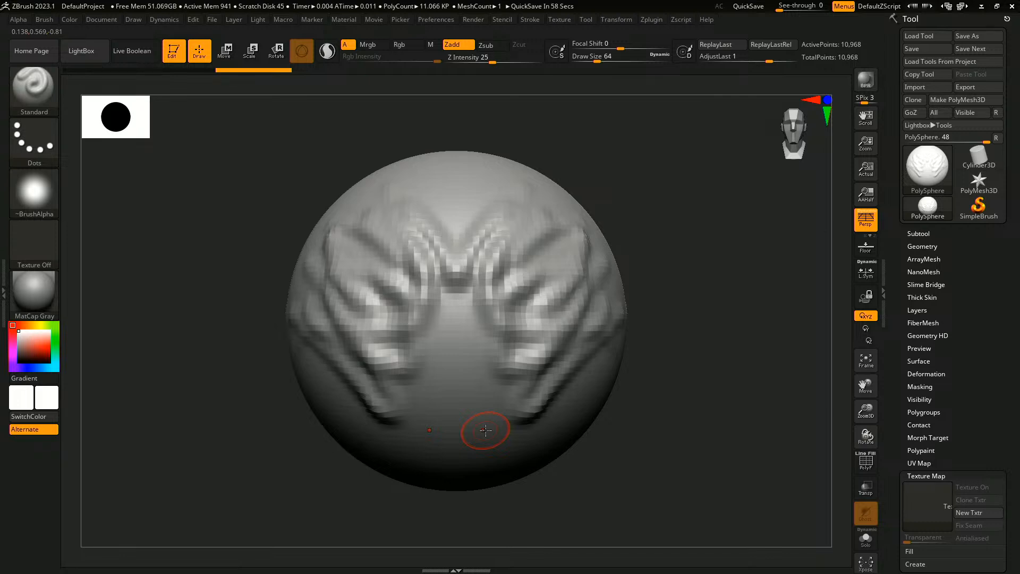
- Filter the sculpting brushes to those starting with C and select the Clay brush
{"action": "left_click", "coordinate": [36, 88]}
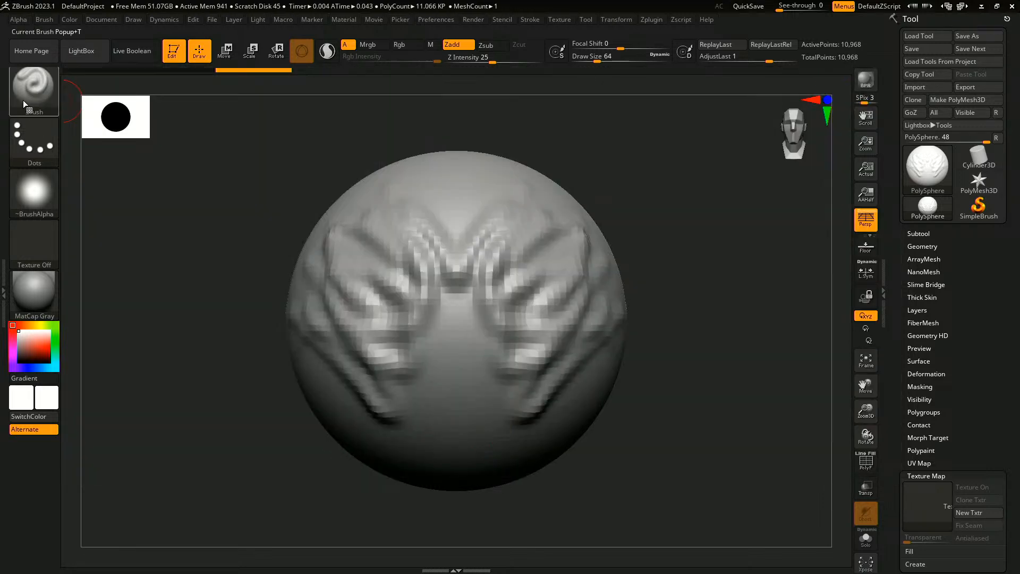
{"action": "left_click", "coordinate": [40, 97]}
{"action": "key", "text": "b"}
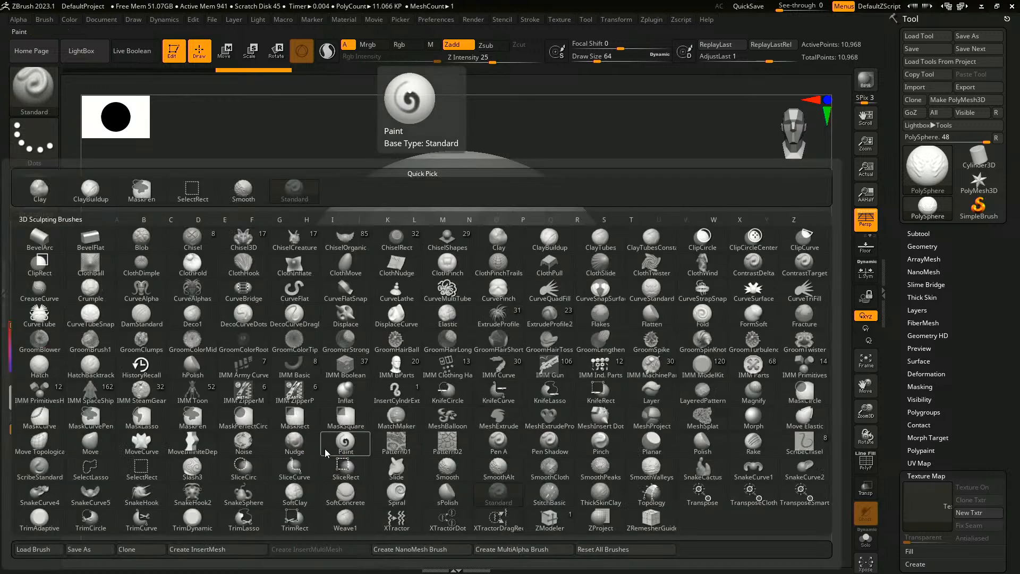
{"action": "key", "text": "c"}
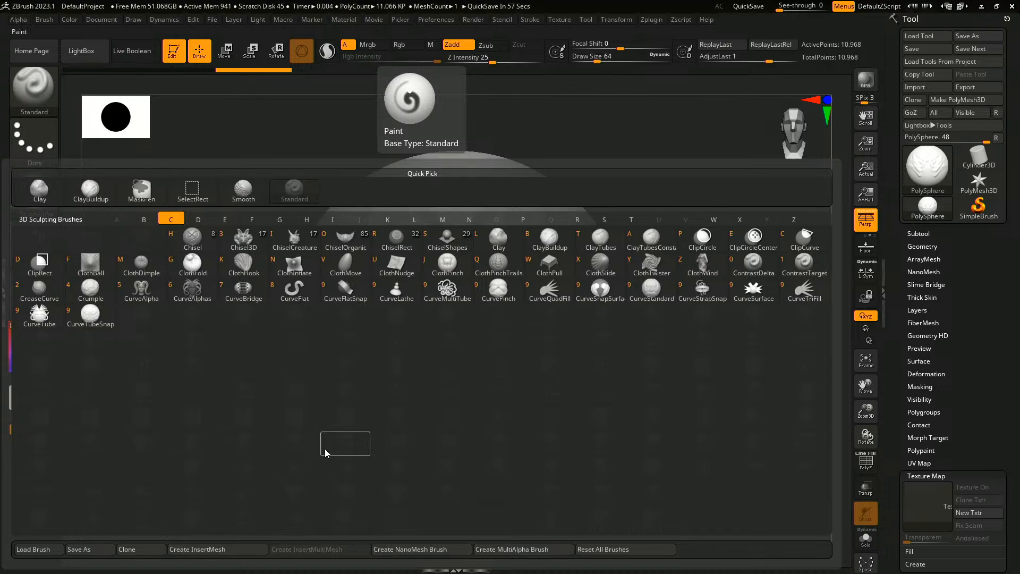
{"action": "left_click", "coordinate": [426, 244]}
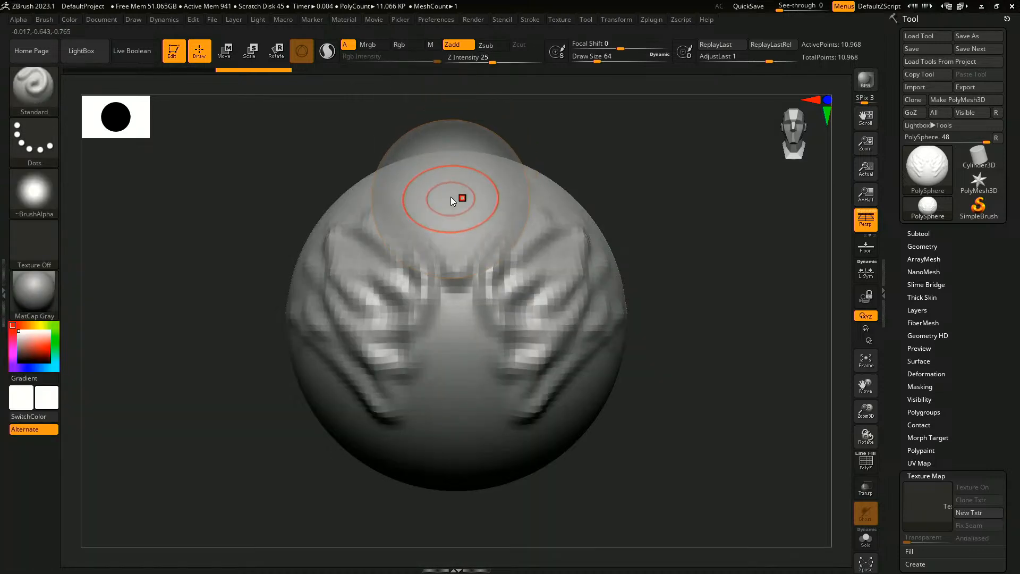
{"action": "key", "text": "b"}
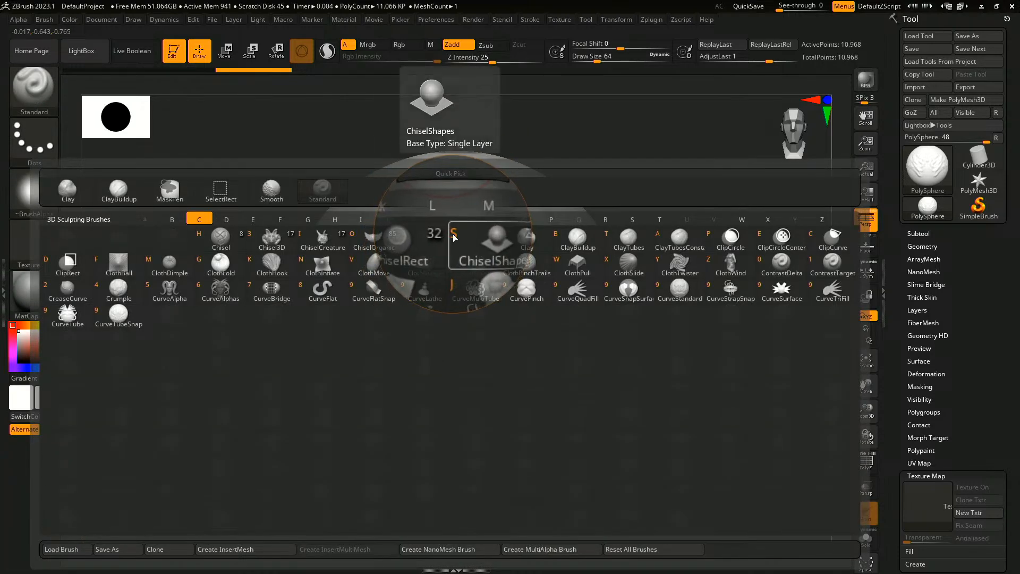
{"action": "left_click", "coordinate": [528, 243]}
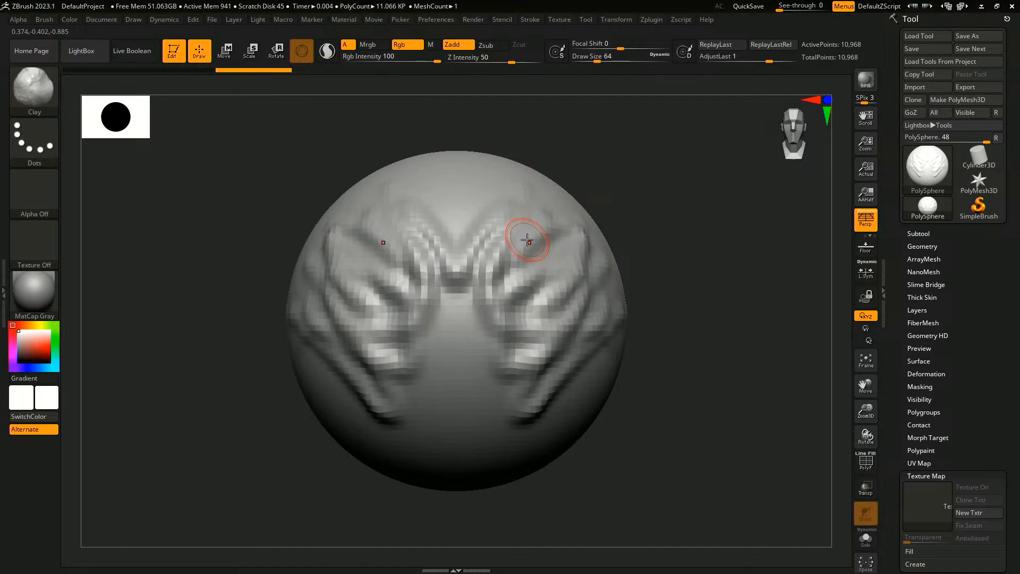
- Reselect the Clay brush, and switch from it to the ClayBuildup brush
{"action": "key", "text": "b"}
{"action": "key", "text": "c"}
{"action": "key", "text": "l"}
{"action": "key", "text": "b"}
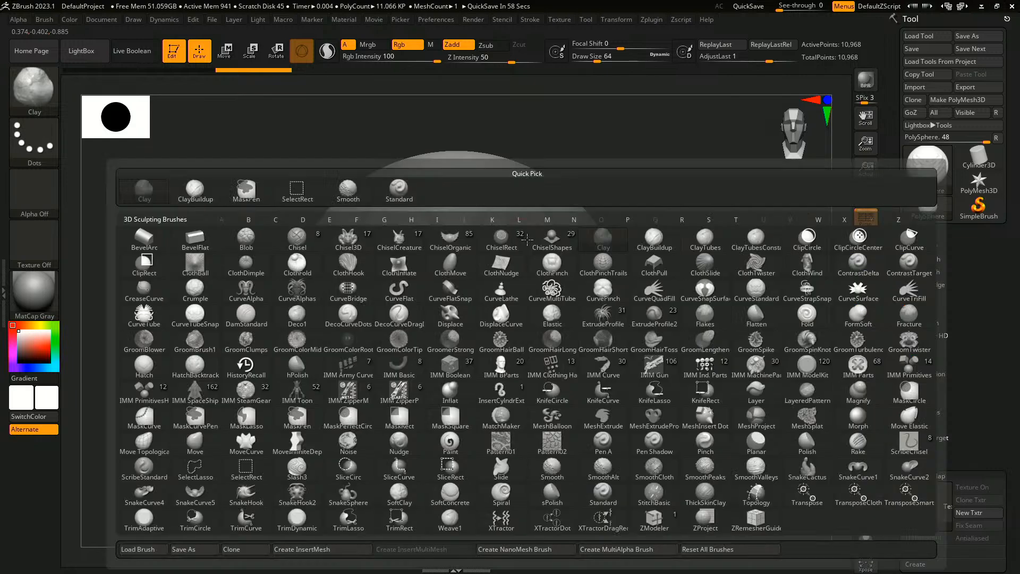
{"action": "key", "text": "c"}
{"action": "key", "text": "b"}
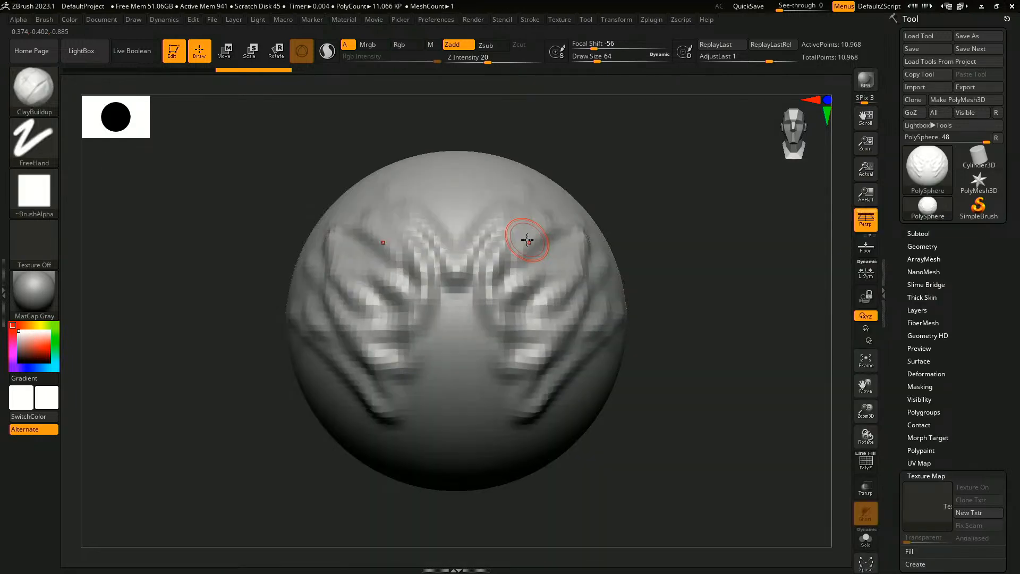
- Switch the sculpting brush to DamStandard
{"action": "key", "text": "b"}
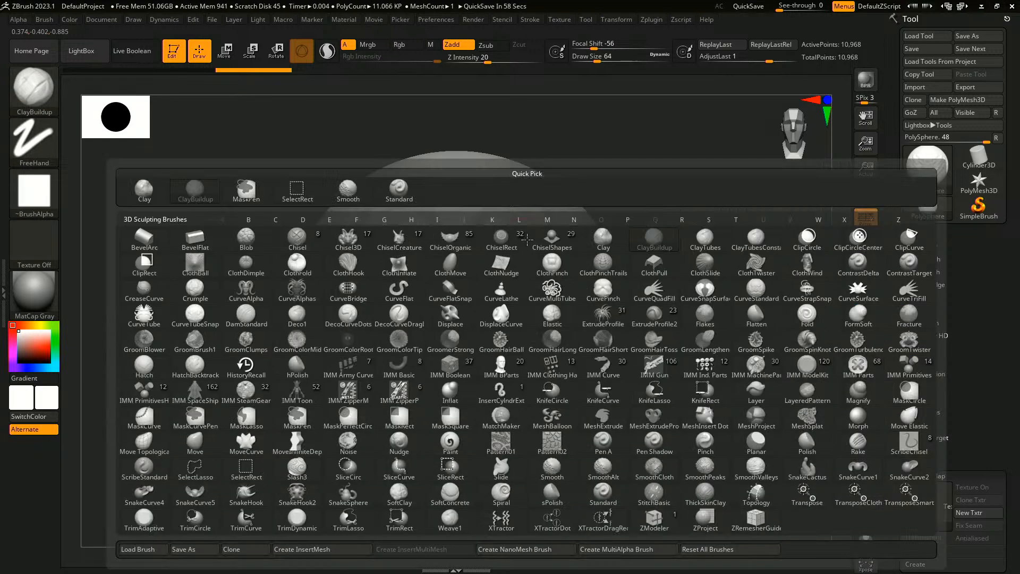
{"action": "key", "text": "d"}
{"action": "key", "text": "s"}
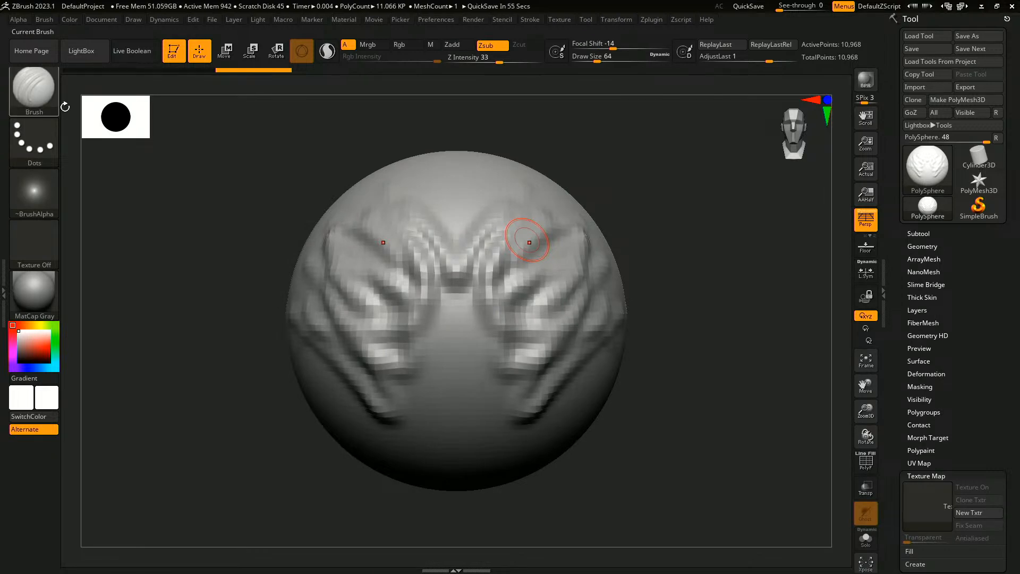
- Change the active sculpting brush back to ClayBuildup
{"action": "key", "text": "b"}
{"action": "key", "text": "c"}
{"action": "key", "text": "b"}
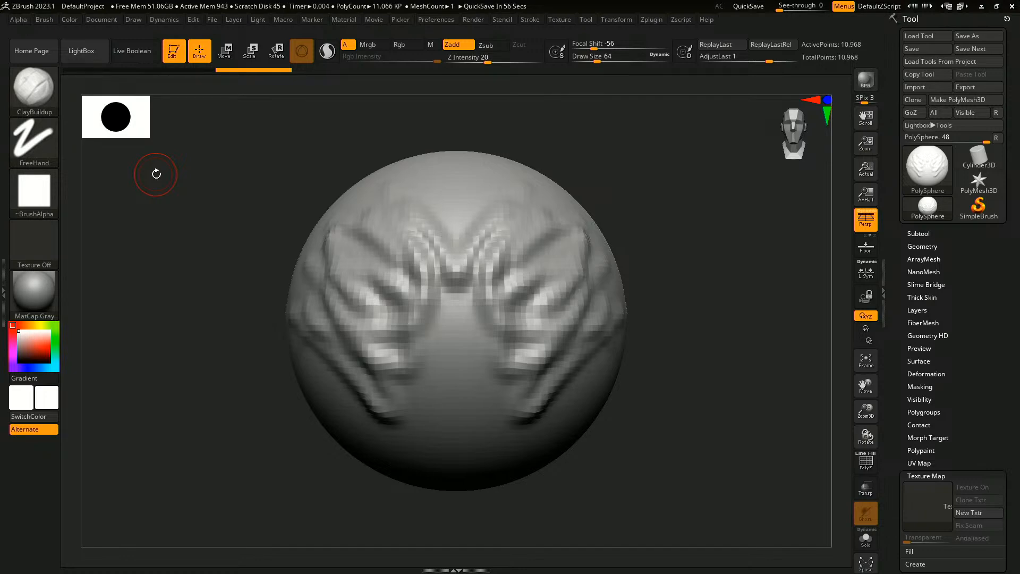
- Select the ChiselCreature brush and draw a mirrored pair of pointed horns on the upper sides of the sphere
{"action": "key", "text": "b"}
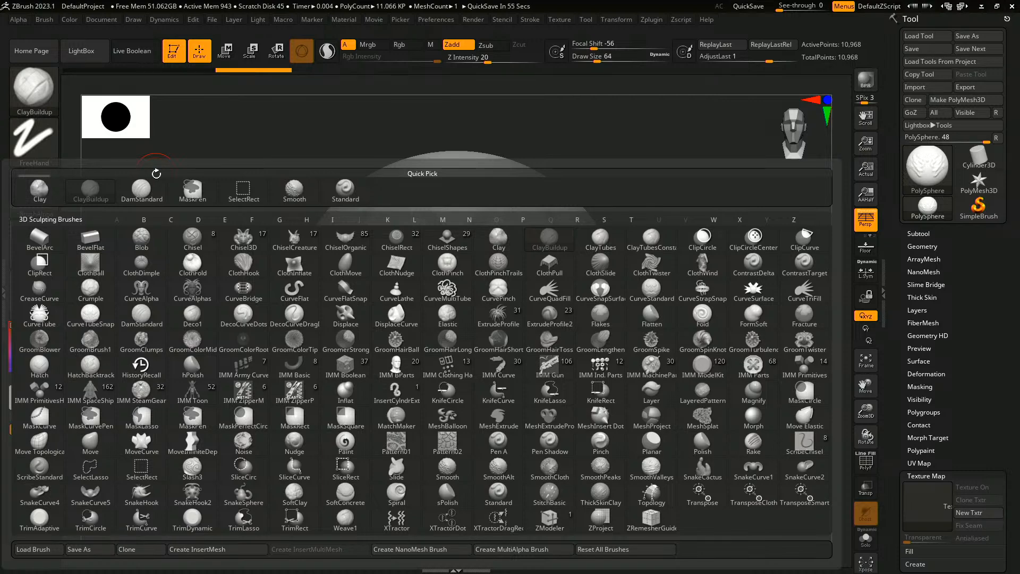
{"action": "left_click", "coordinate": [298, 239]}
{"action": "mouse_move", "coordinate": [771, 239]}
{"action": "left_mouse_down"}
{"action": "mouse_move", "coordinate": [659, 223]}
{"action": "mouse_move", "coordinate": [694, 318]}
{"action": "left_mouse_up"}
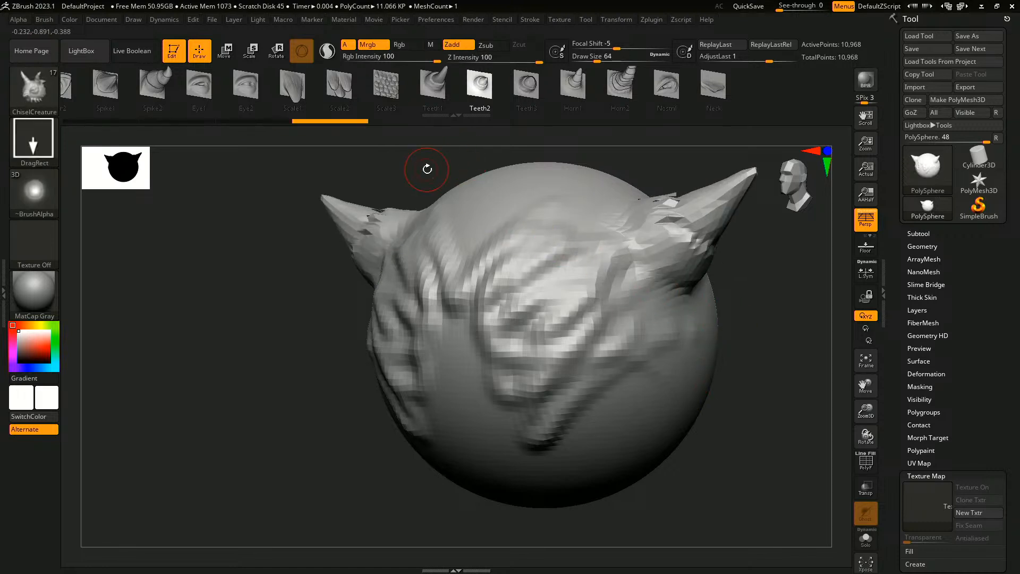
- Subdivide the sphere twice and stamp further mirrored ChiselCreature horns and spikes onto its top and sides
{"action": "key", "text": "ctrl+d"}
{"action": "key", "text": "ctrl+d"}
{"action": "left_click_drag", "start_coordinate": [763, 318], "coordinate": [601, 321], "text": "alt"}
{"action": "left_click_drag", "start_coordinate": [380, 194], "coordinate": [424, 310]}
{"action": "left_click_drag", "start_coordinate": [627, 335], "coordinate": [638, 303], "text": "alt"}
{"action": "left_click_drag", "start_coordinate": [497, 301], "coordinate": [455, 499]}
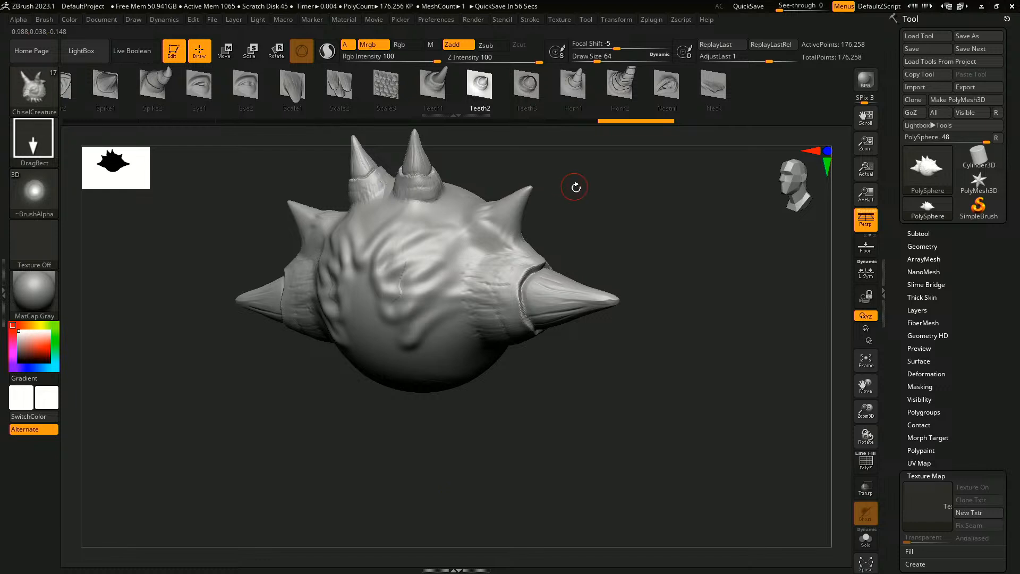
- Switch the ChiselCreature shape to Scale1 and stamp pointed scales across the back of the head
{"action": "mouse_move", "coordinate": [575, 187]}
{"action": "left_mouse_down"}
{"action": "mouse_move", "coordinate": [551, 223]}
{"action": "mouse_move", "coordinate": [601, 257]}
{"action": "left_mouse_up"}
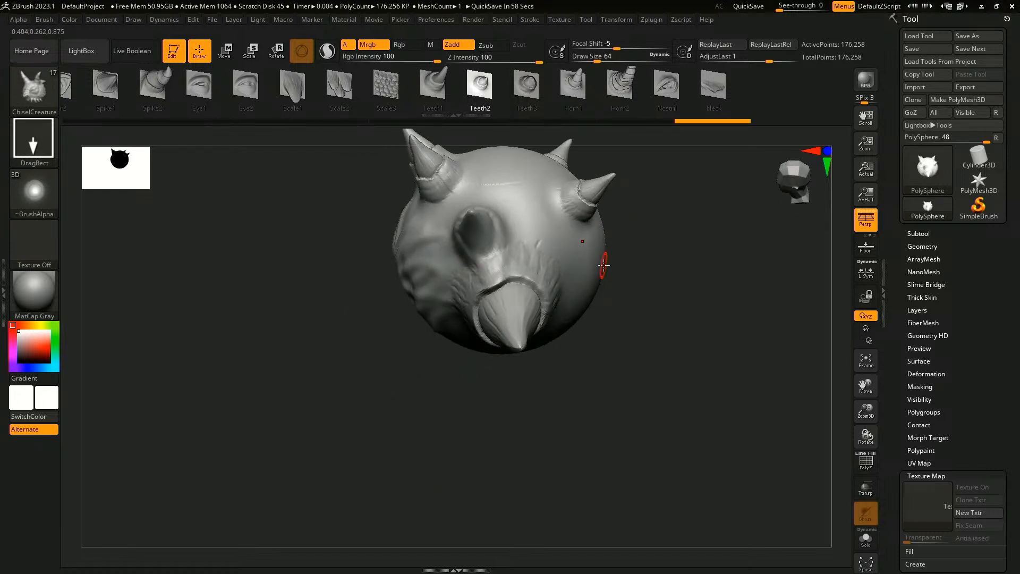
{"action": "left_click", "coordinate": [297, 96]}
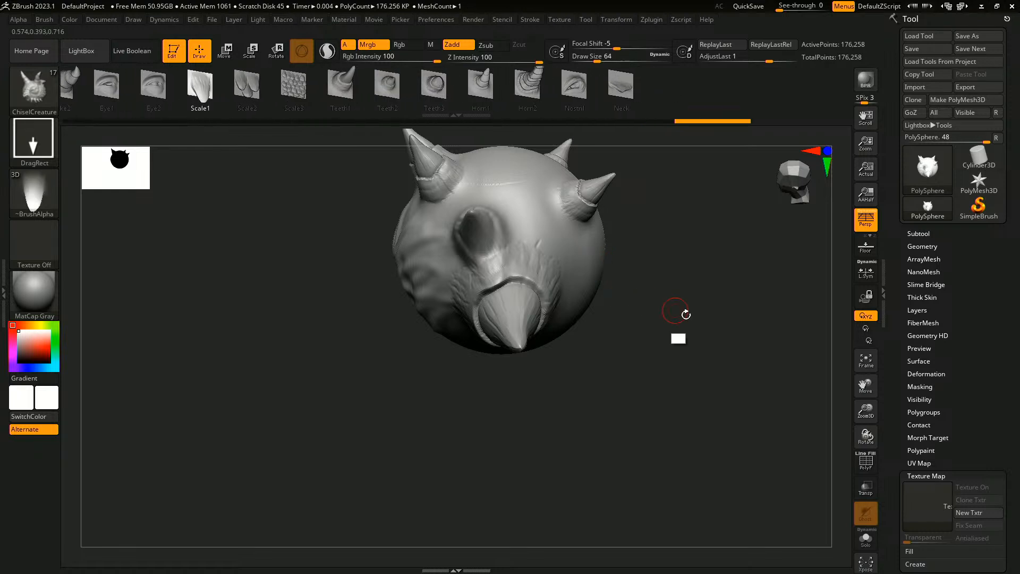
{"action": "left_click_drag", "start_coordinate": [684, 314], "coordinate": [603, 331]}
{"action": "left_click_drag", "start_coordinate": [538, 276], "coordinate": [571, 321]}
{"action": "left_click_drag", "start_coordinate": [601, 281], "coordinate": [619, 391]}
{"action": "left_click_drag", "start_coordinate": [499, 294], "coordinate": [541, 313]}
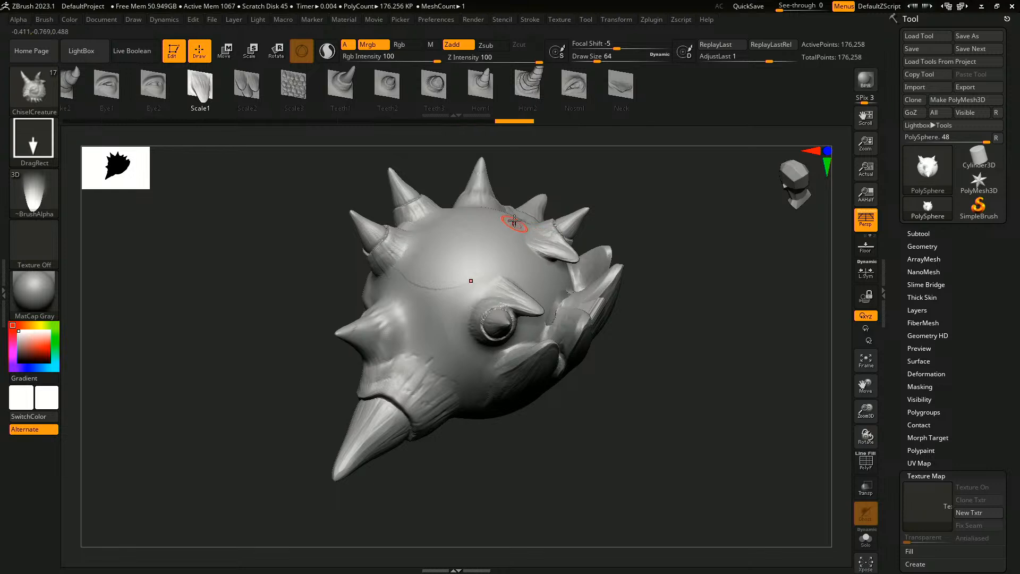
{"action": "left_click_drag", "start_coordinate": [466, 285], "coordinate": [477, 324]}
- Choose the Eye2 chisel shape and stamp a mirrored pair of eyes on the front of the face
{"action": "left_click_drag", "start_coordinate": [627, 228], "coordinate": [728, 191]}
{"action": "left_click", "coordinate": [152, 98]}
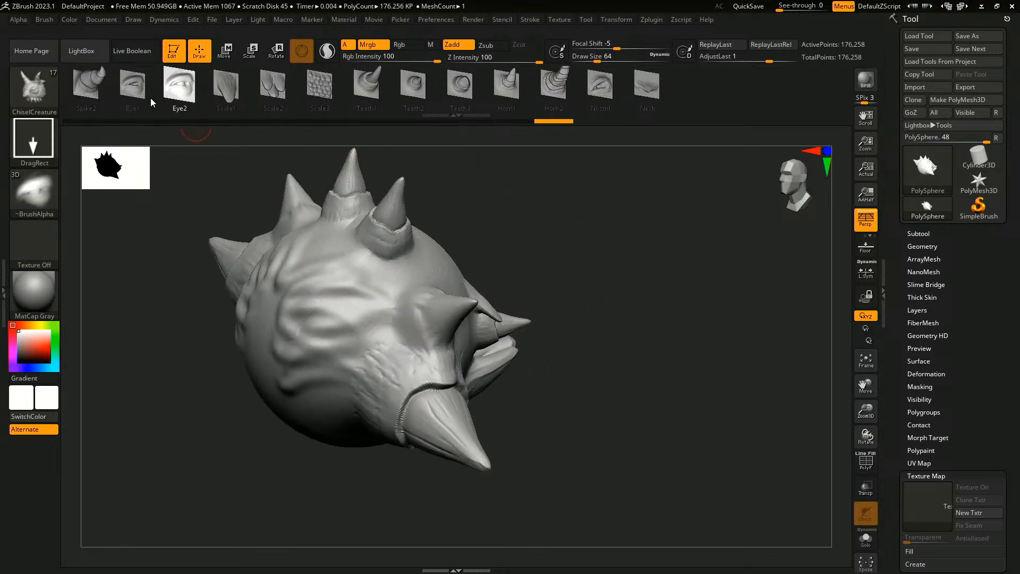
{"action": "left_click_drag", "start_coordinate": [574, 239], "coordinate": [630, 255]}
{"action": "left_click_drag", "start_coordinate": [402, 341], "coordinate": [418, 310]}
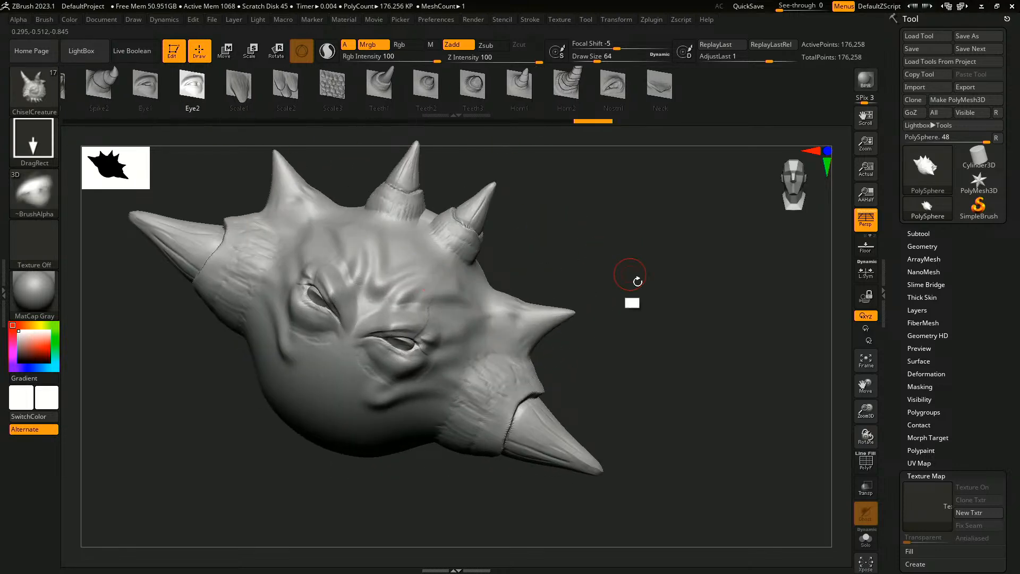
- Choose the Teeth3 chisel shape and stamp it as a round nose below and between the eyes
{"action": "left_click_drag", "start_coordinate": [633, 285], "coordinate": [637, 260]}
{"action": "left_click", "coordinate": [485, 99]}
{"action": "left_click_drag", "start_coordinate": [615, 228], "coordinate": [629, 243]}
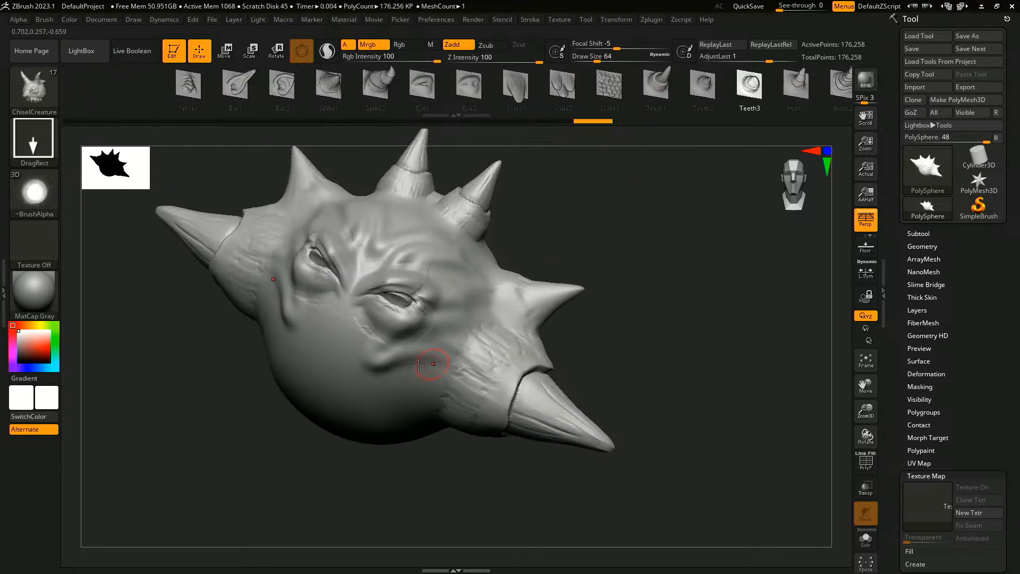
{"action": "left_click_drag", "start_coordinate": [334, 324], "coordinate": [308, 392]}
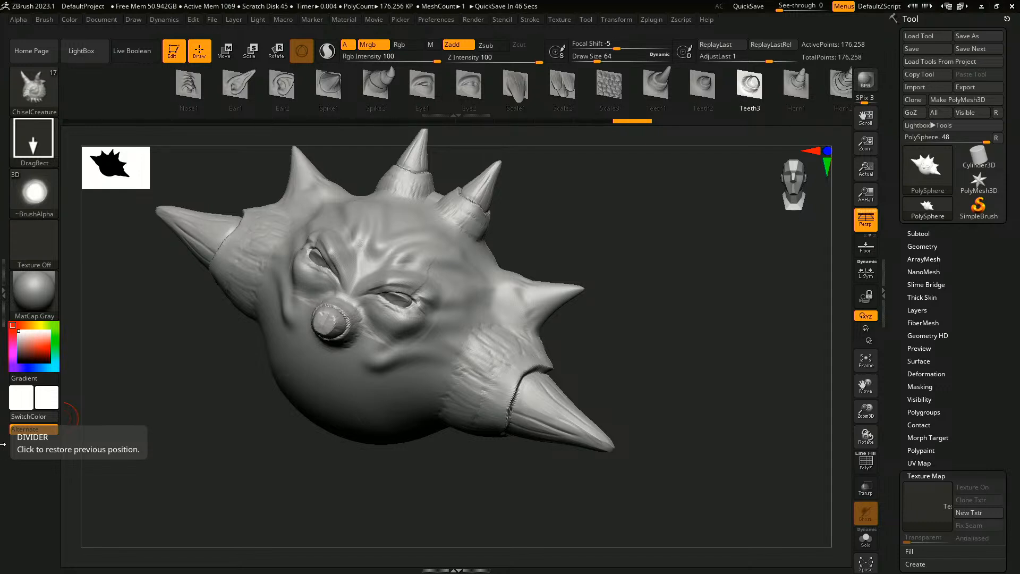
- Switch the sculpting brush to ClayBuildup and face the creature head from the front
{"action": "key", "text": "b"}
{"action": "key", "text": "c"}
{"action": "key", "text": "b"}
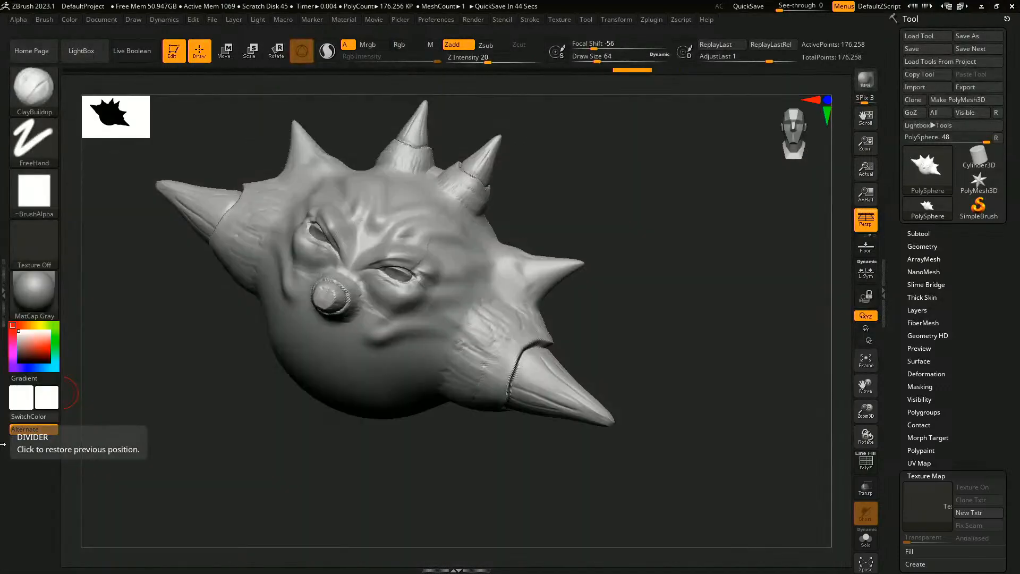
{"action": "mouse_move", "coordinate": [638, 250]}
{"action": "left_mouse_down"}
{"action": "mouse_move", "coordinate": [658, 241]}
{"action": "mouse_move", "coordinate": [719, 267]}
{"action": "mouse_move", "coordinate": [736, 294]}
{"action": "left_mouse_up"}
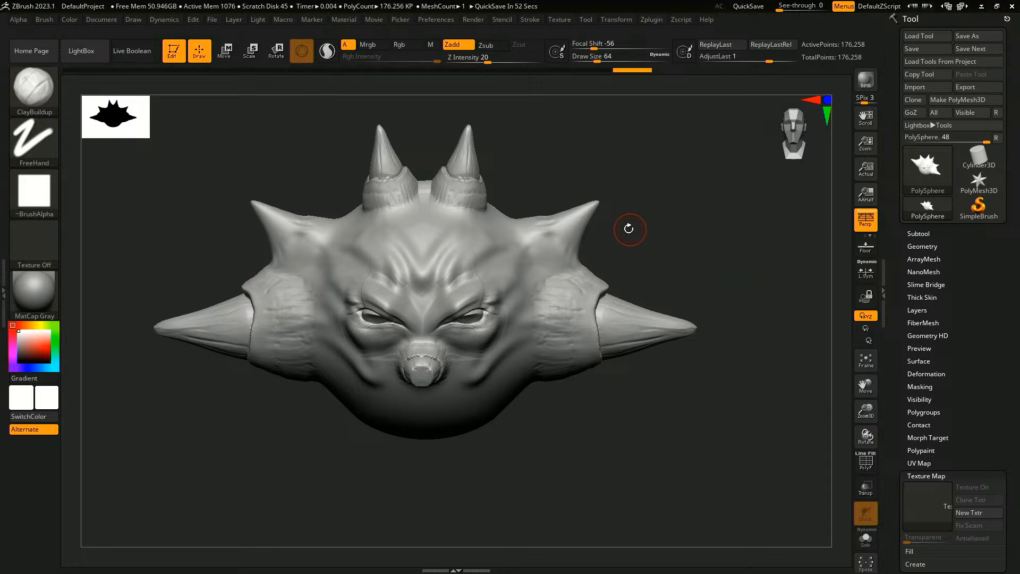
- Build up symmetrical cheek folds with ClayBuildup and sculpt a mouth and chin beneath the nose
{"action": "left_click_drag", "start_coordinate": [653, 224], "coordinate": [656, 153], "text": "alt"}
{"action": "left_click_drag", "start_coordinate": [513, 266], "coordinate": [512, 304]}
{"action": "left_click_drag", "start_coordinate": [522, 222], "coordinate": [511, 305]}
{"action": "mouse_move", "coordinate": [531, 233]}
{"action": "left_mouse_down"}
{"action": "mouse_move", "coordinate": [462, 340]}
{"action": "mouse_move", "coordinate": [486, 308]}
{"action": "left_mouse_up"}
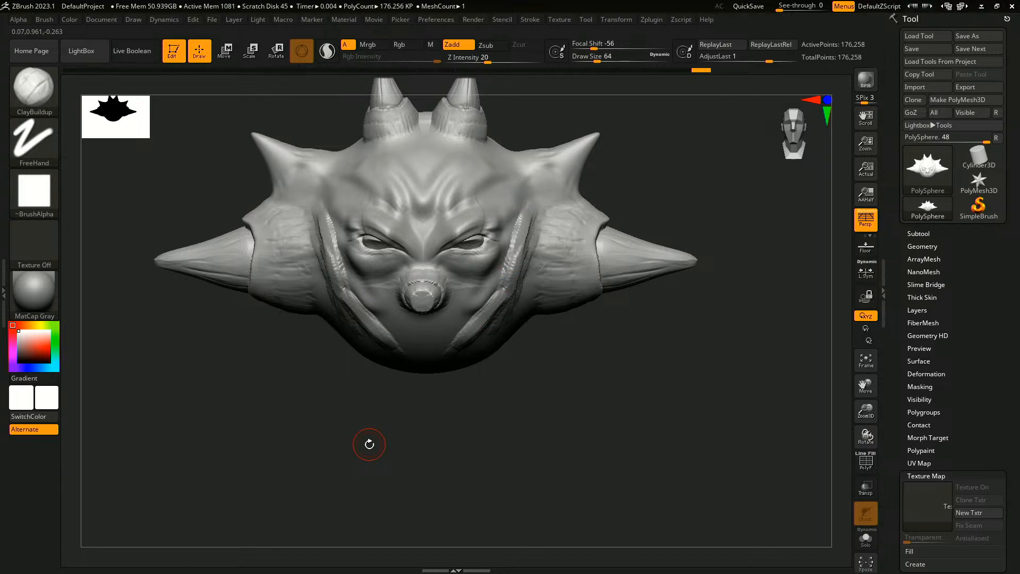
{"action": "mouse_move", "coordinate": [454, 318]}
{"action": "left_mouse_down"}
{"action": "mouse_move", "coordinate": [433, 334]}
{"action": "mouse_move", "coordinate": [421, 325]}
{"action": "left_mouse_up"}
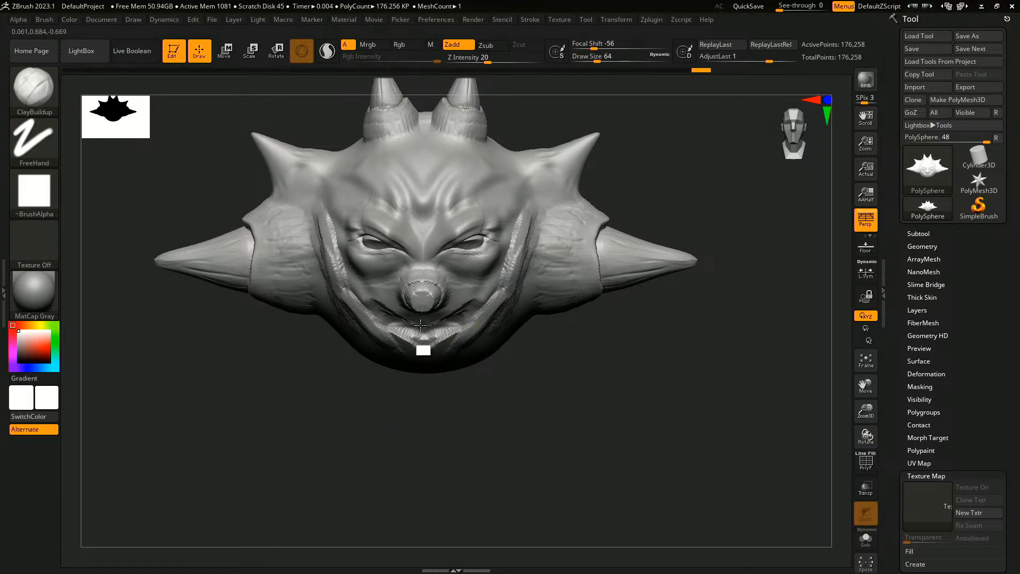
{"action": "mouse_move", "coordinate": [524, 403]}
{"action": "left_mouse_down"}
{"action": "mouse_move", "coordinate": [427, 347]}
{"action": "mouse_move", "coordinate": [456, 321]}
{"action": "mouse_move", "coordinate": [427, 326]}
{"action": "mouse_move", "coordinate": [447, 309]}
{"action": "mouse_move", "coordinate": [440, 340]}
{"action": "left_mouse_up"}
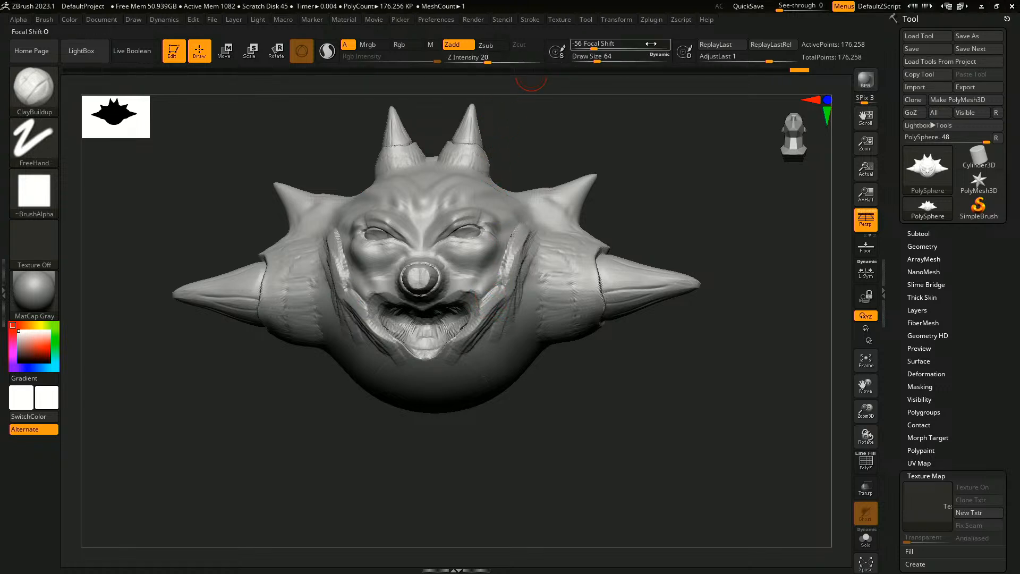
- Try ClayBuildup strokes on the head at a large draw size of about 212 and a small one of about 15.6
{"action": "left_click_drag", "start_coordinate": [597, 59], "coordinate": [618, 61]}
{"action": "mouse_move", "coordinate": [665, 183]}
{"action": "left_mouse_down"}
{"action": "mouse_move", "coordinate": [562, 200]}
{"action": "mouse_move", "coordinate": [527, 261]}
{"action": "left_mouse_up"}
{"action": "mouse_move", "coordinate": [539, 399]}
{"action": "left_mouse_down", "text": "alt"}
{"action": "mouse_move", "coordinate": [528, 496]}
{"action": "mouse_move", "coordinate": [539, 531]}
{"action": "left_mouse_up", "text": "alt"}
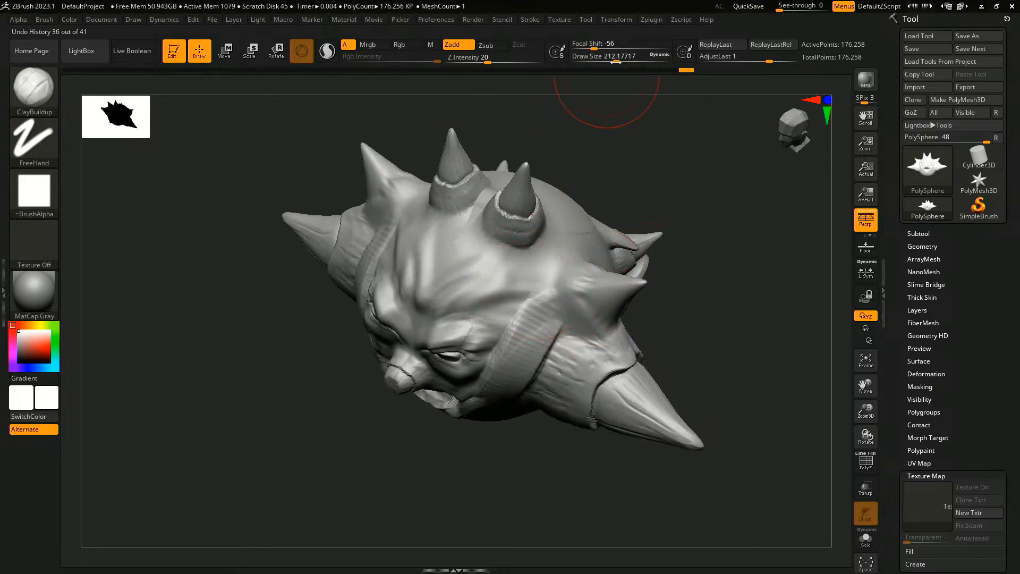
{"action": "left_click_drag", "start_coordinate": [615, 61], "coordinate": [585, 62]}
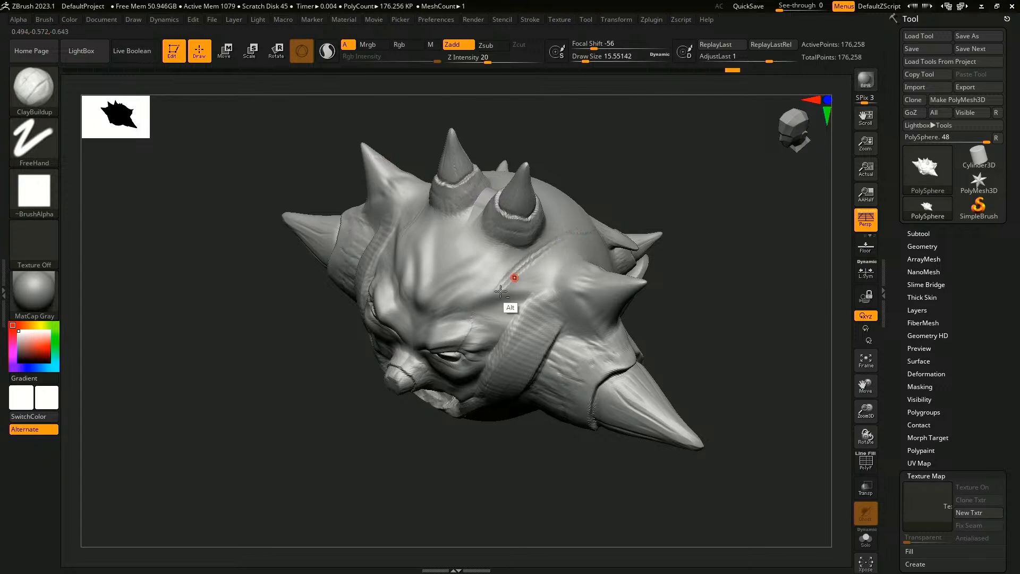
{"action": "left_click_drag", "start_coordinate": [500, 291], "coordinate": [541, 244], "text": "alt"}
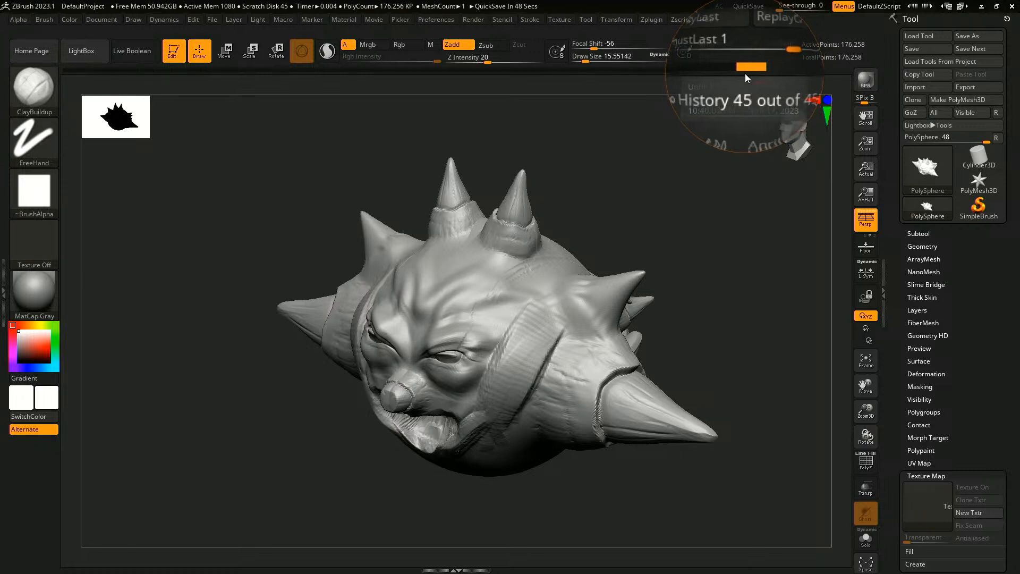
- Return the undo history to its first state, the original smooth sphere, and view it from the front
{"action": "mouse_move", "coordinate": [749, 72]}
{"action": "left_mouse_down"}
{"action": "mouse_move", "coordinate": [183, 68]}
{"action": "mouse_move", "coordinate": [19, 98]}
{"action": "left_mouse_up"}
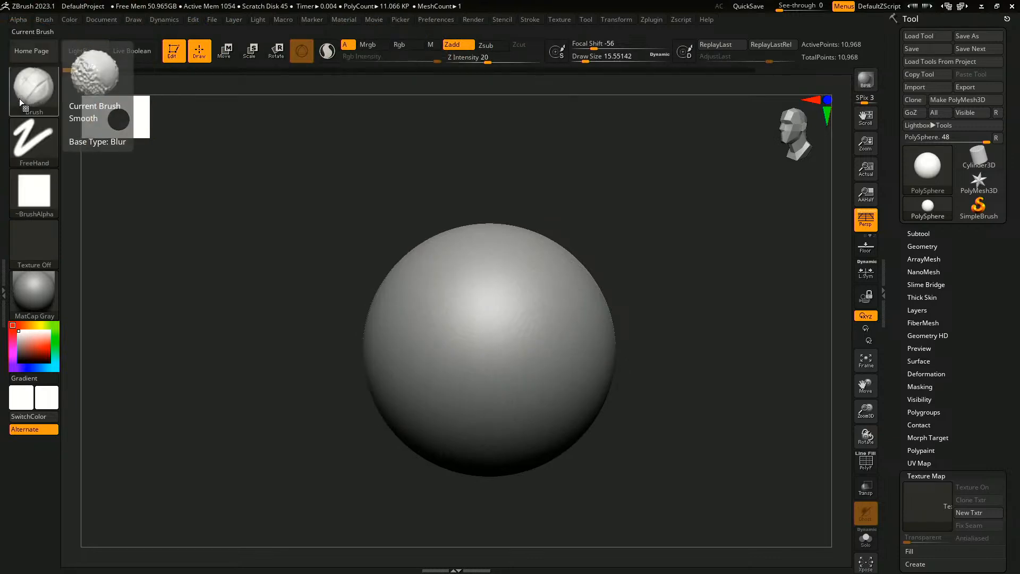
{"action": "mouse_move", "coordinate": [649, 245]}
{"action": "left_mouse_down", "text": "shift"}
{"action": "mouse_move", "coordinate": [670, 206]}
{"action": "mouse_move", "coordinate": [652, 217]}
{"action": "mouse_move", "coordinate": [661, 262]}
{"action": "left_mouse_up", "text": "shift"}
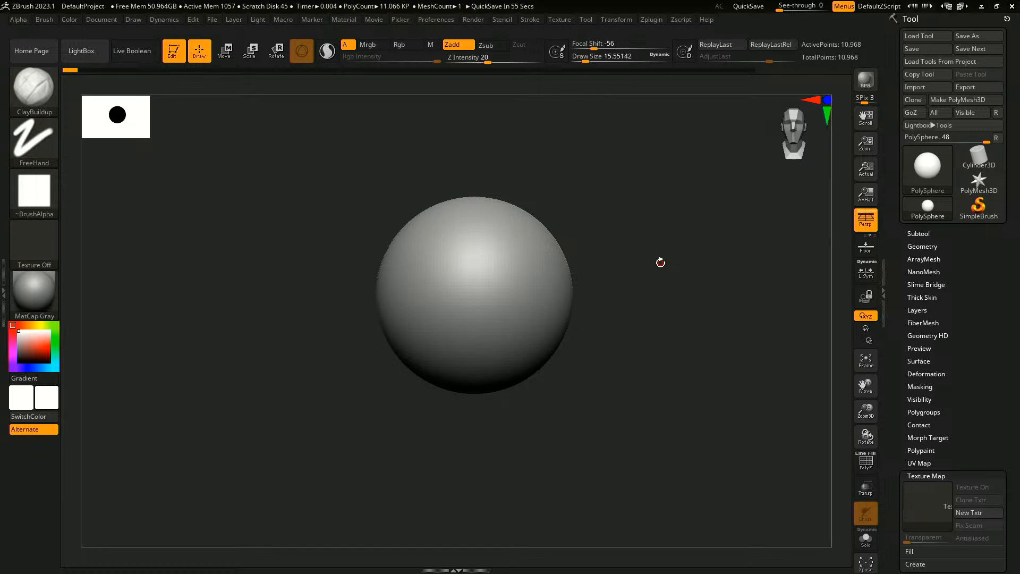
- Select the Move brush from the brushes starting with M and set the draw size to about 234
{"action": "key", "text": "b"}
{"action": "key", "text": "m"}
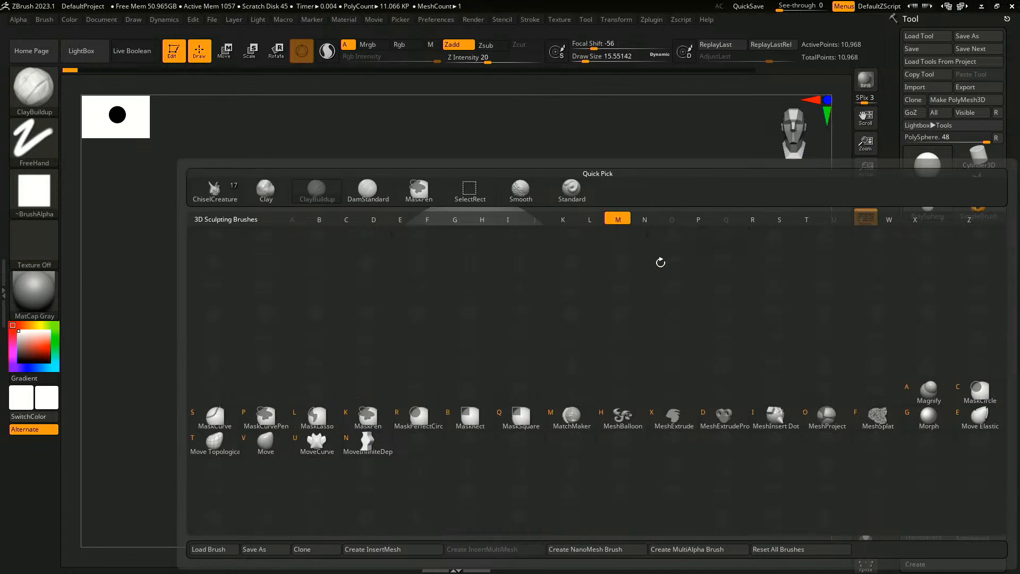
{"action": "left_click", "coordinate": [251, 444]}
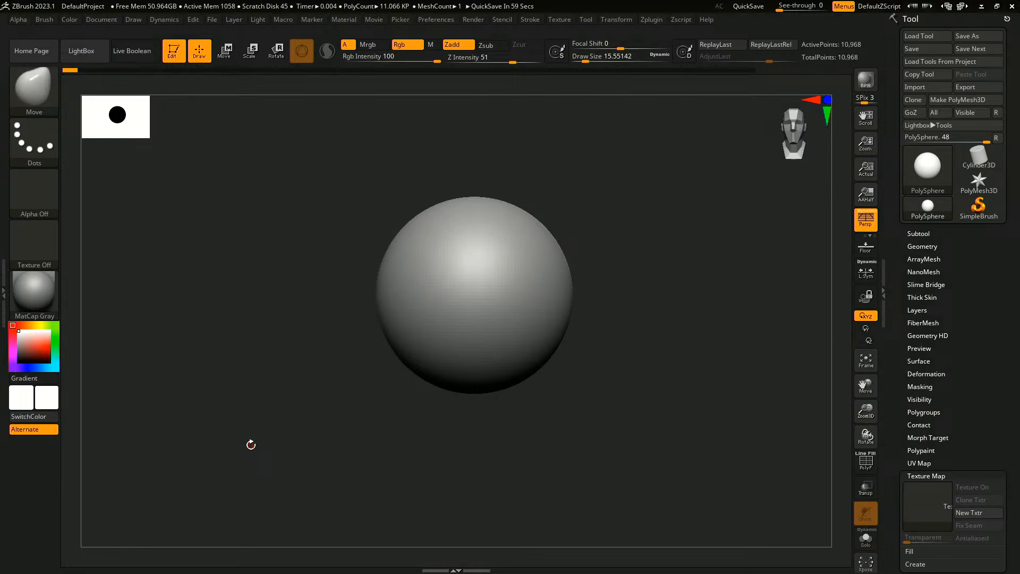
{"action": "key", "text": "s"}
{"action": "left_click_drag", "start_coordinate": [605, 60], "coordinate": [620, 61]}
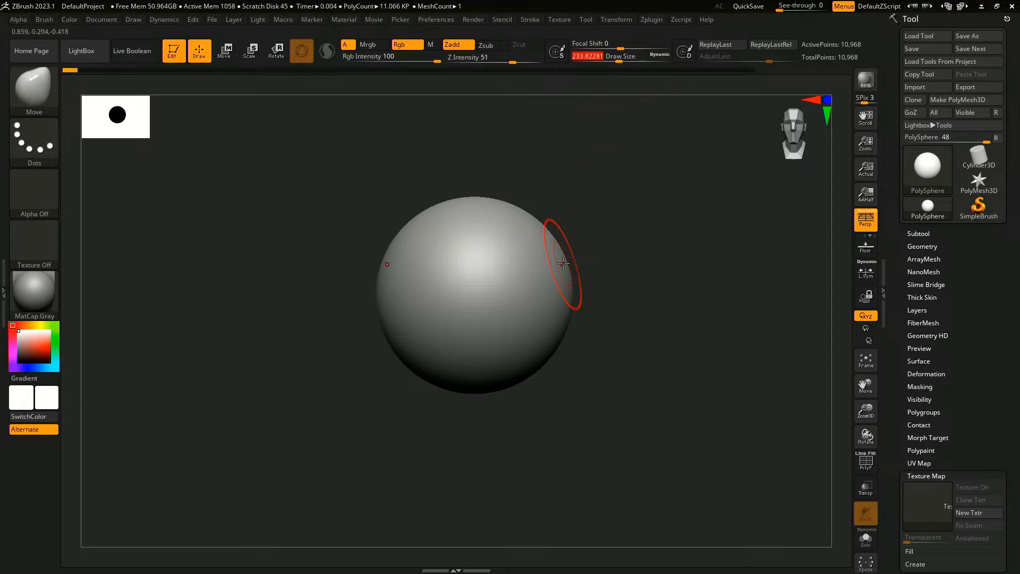
- Pull mirrored points out of the sphere's sides and top with the Move brush, accepting removal of the newer undo history entries
{"action": "left_click_drag", "start_coordinate": [567, 250], "coordinate": [633, 239]}
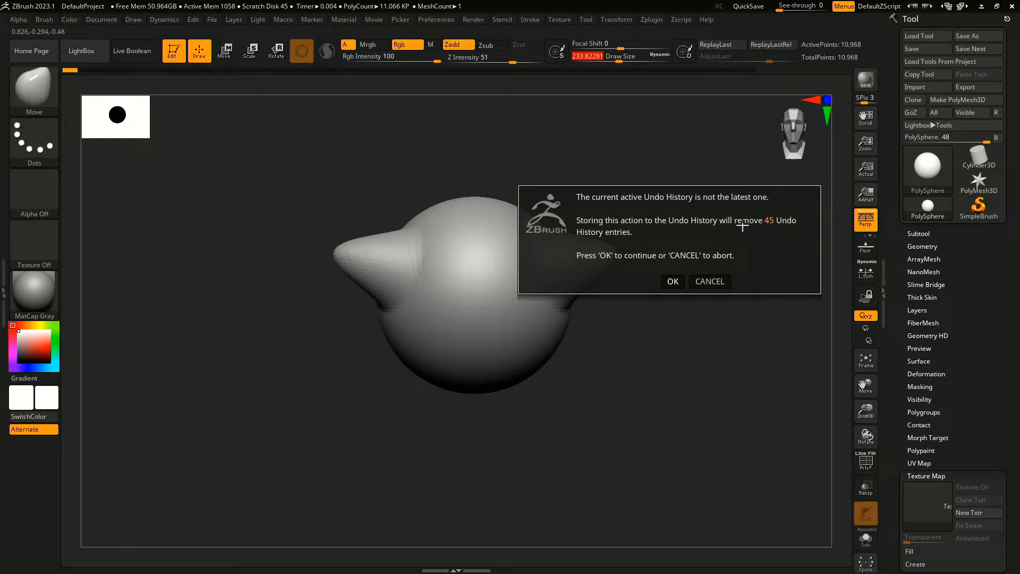
{"action": "left_click", "coordinate": [673, 282]}
{"action": "left_click_drag", "start_coordinate": [680, 213], "coordinate": [635, 227]}
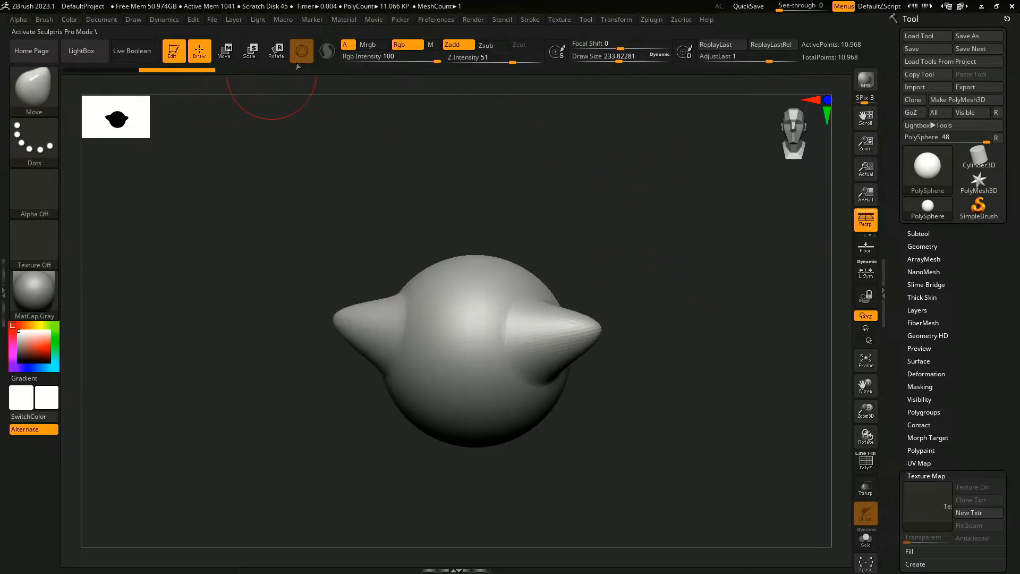
{"action": "mouse_move", "coordinate": [658, 177]}
{"action": "left_mouse_down"}
{"action": "mouse_move", "coordinate": [623, 228]}
{"action": "mouse_move", "coordinate": [593, 228]}
{"action": "mouse_move", "coordinate": [607, 211]}
{"action": "mouse_move", "coordinate": [462, 312]}
{"action": "mouse_move", "coordinate": [468, 262]}
{"action": "left_mouse_up"}
{"action": "left_click_drag", "start_coordinate": [439, 261], "coordinate": [453, 210]}
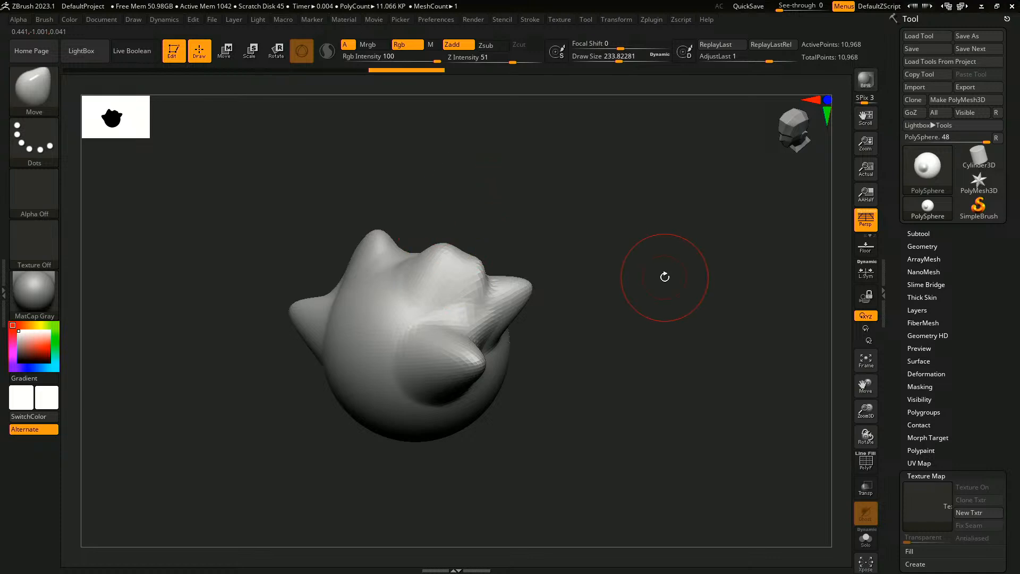
- Undo the Move brush deformations on the sphere
{"action": "key", "text": "ctrl+z"}
{"action": "key", "text": "ctrl+z"}
{"action": "key", "text": "ctrl+z"}
{"action": "key", "text": "ctrl+z"}
{"action": "key", "text": "ctrl+z"}
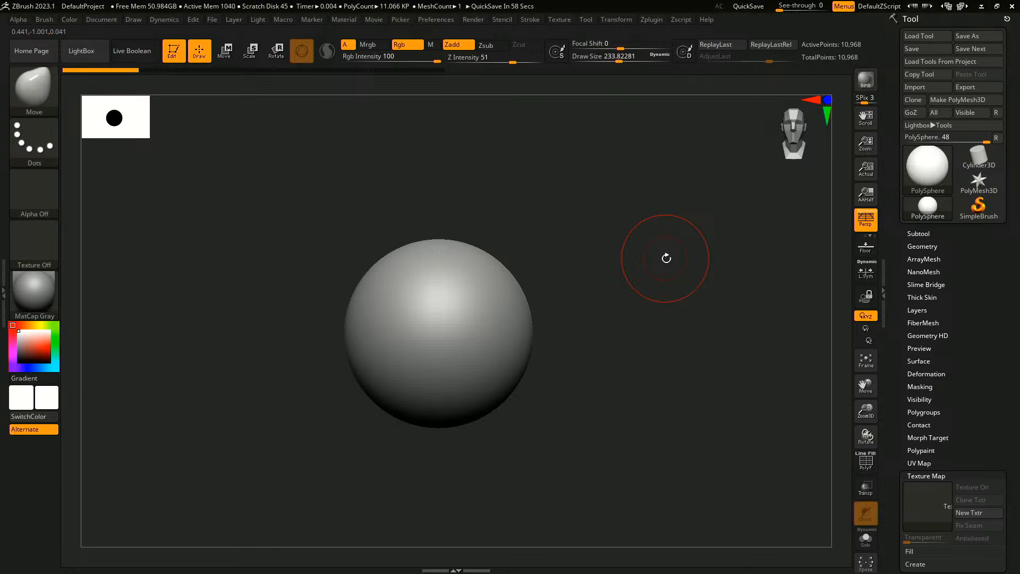
- Activate the Move gizmo and use its handles to move, rotate and shrink the sphere
{"action": "key", "text": "w"}
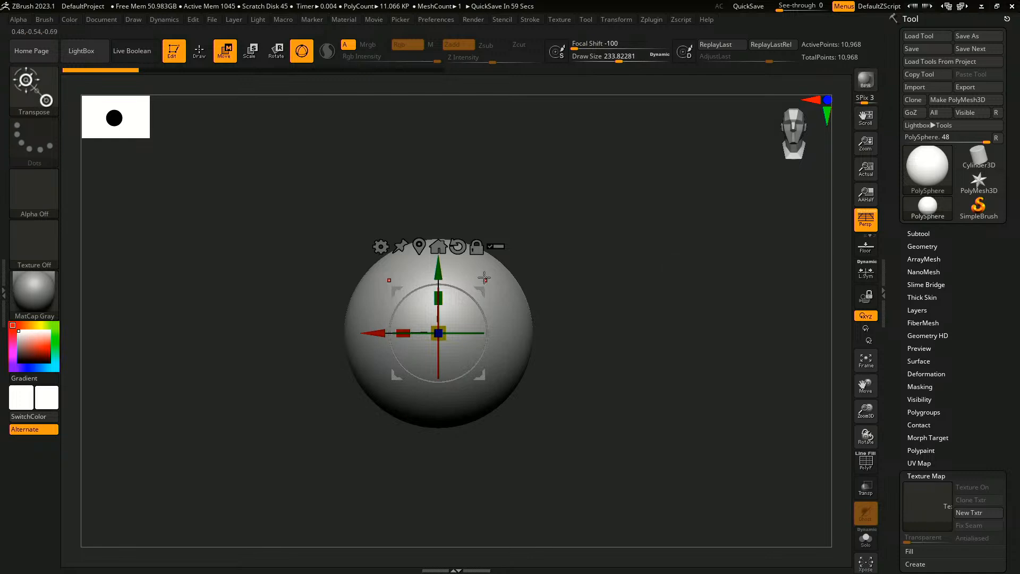
{"action": "left_click_drag", "start_coordinate": [483, 287], "coordinate": [523, 241]}
{"action": "left_click_drag", "start_coordinate": [465, 222], "coordinate": [471, 248]}
{"action": "left_click_drag", "start_coordinate": [488, 310], "coordinate": [460, 372]}
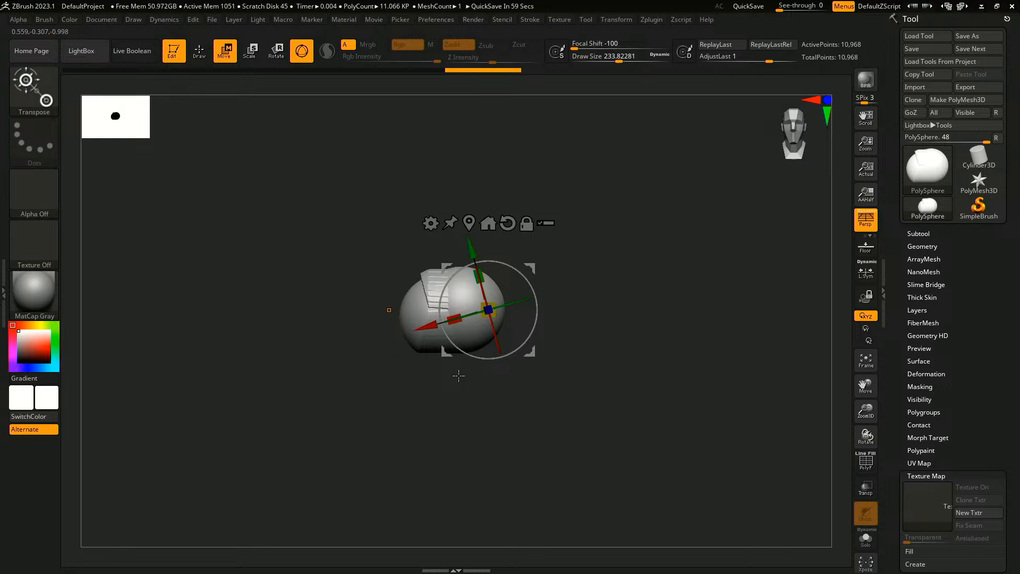
- Undo the gizmo's latest rotation and scaling of the sphere
{"action": "key", "text": "ctrl+z"}
{"action": "key", "text": "ctrl+z"}
{"action": "key", "text": "ctrl+z"}
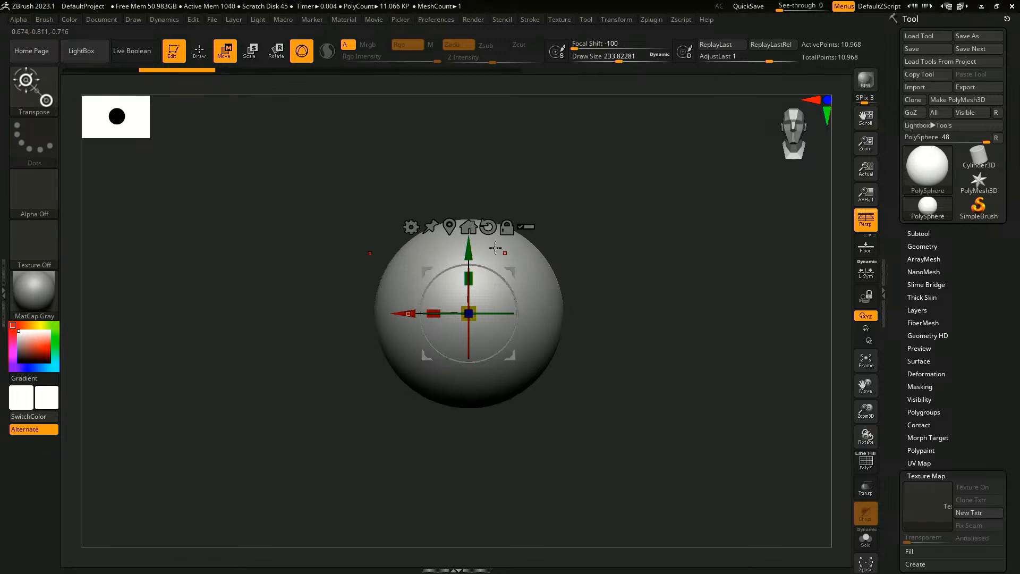
- Try the gizmo's handles by shifting the sphere sideways, and undo that transformation
{"action": "left_click_drag", "start_coordinate": [511, 355], "coordinate": [515, 314]}
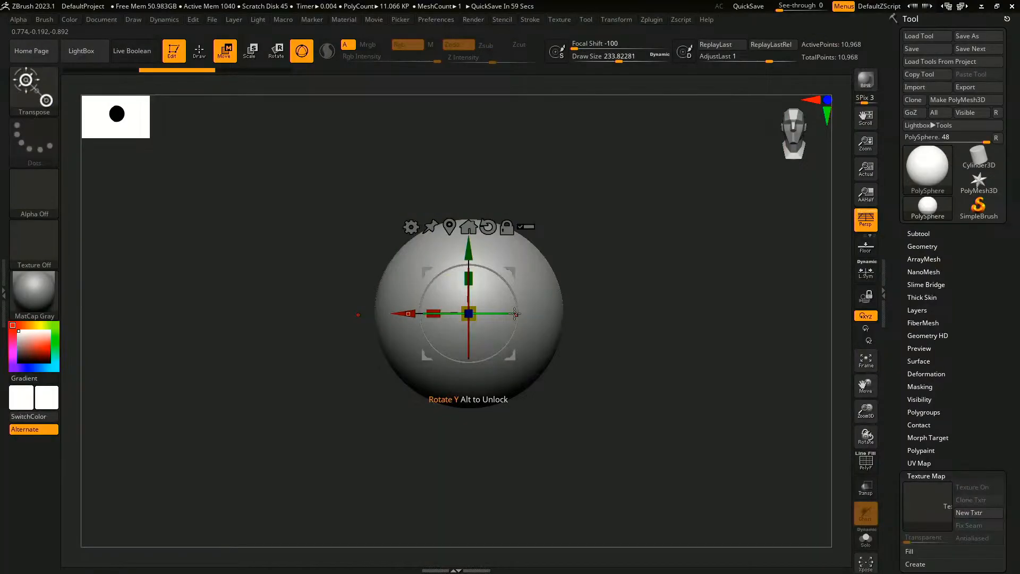
{"action": "left_click_drag", "start_coordinate": [515, 314], "coordinate": [568, 348]}
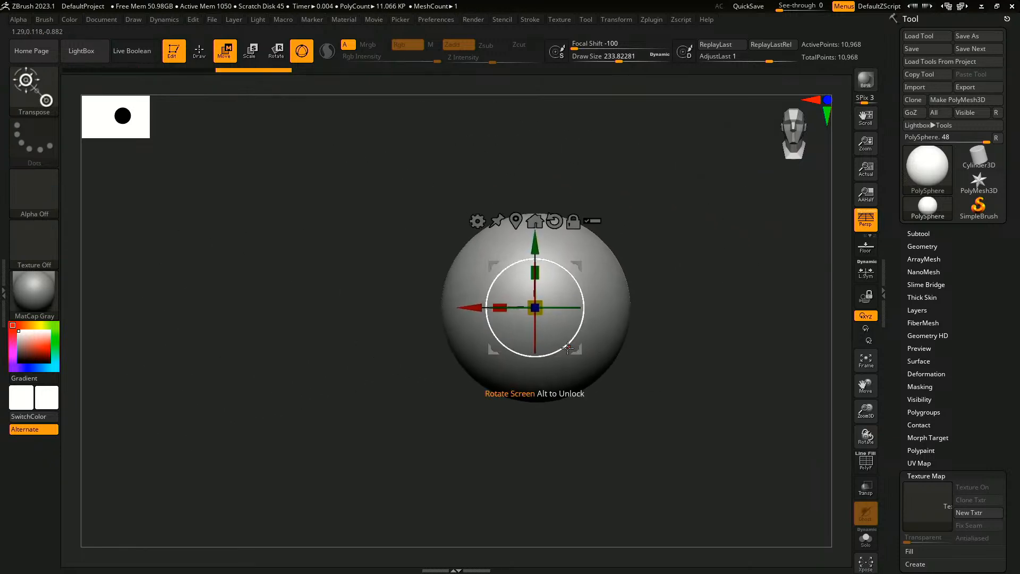
{"action": "key", "text": "ctrl+z"}
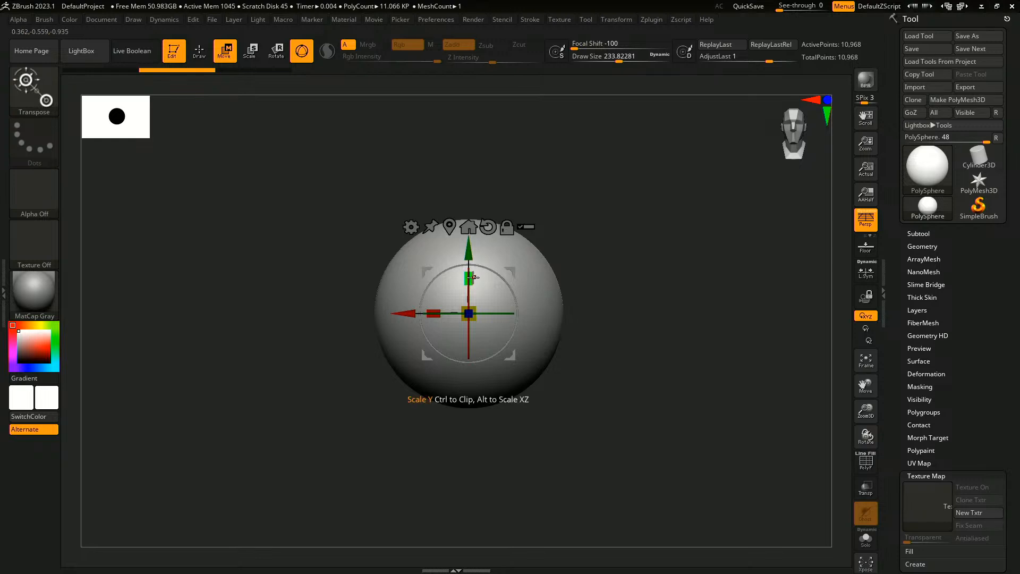
- Stretch the sphere along Y to about 1.44, enlarge it uniformly, and return to Draw mode
{"action": "left_click_drag", "start_coordinate": [473, 277], "coordinate": [476, 213]}
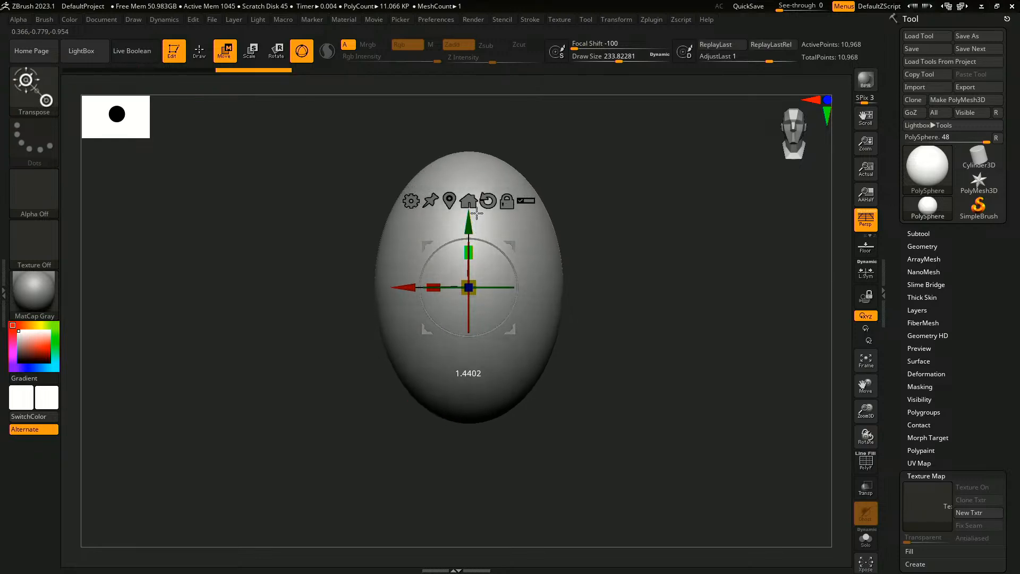
{"action": "left_click_drag", "start_coordinate": [468, 287], "coordinate": [509, 272]}
{"action": "key", "text": "q"}
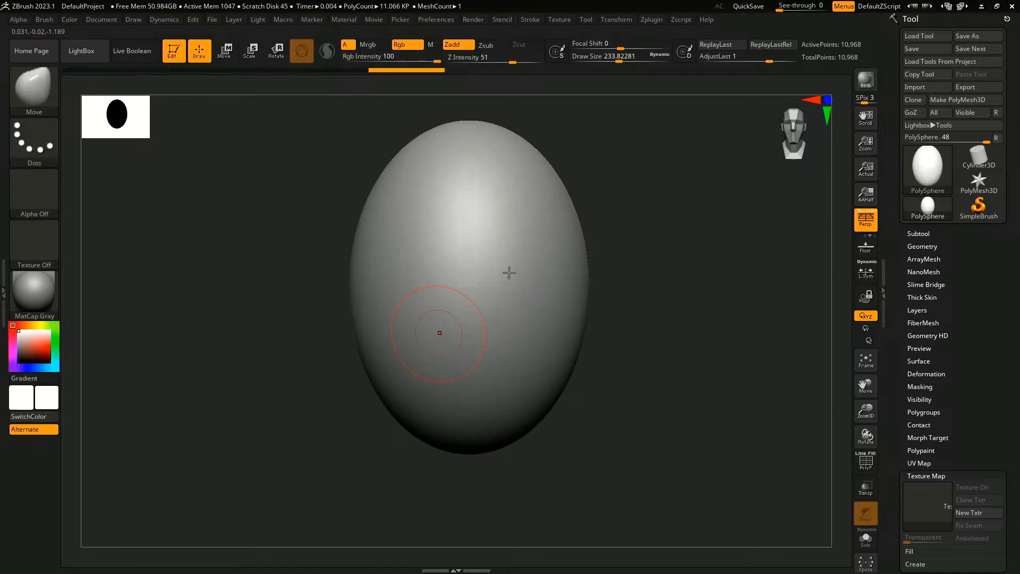
- Open the palette of select, clip, knife, slice and trim brushes to examine what it offers
{"action": "key", "text": "ctrl+shift"}
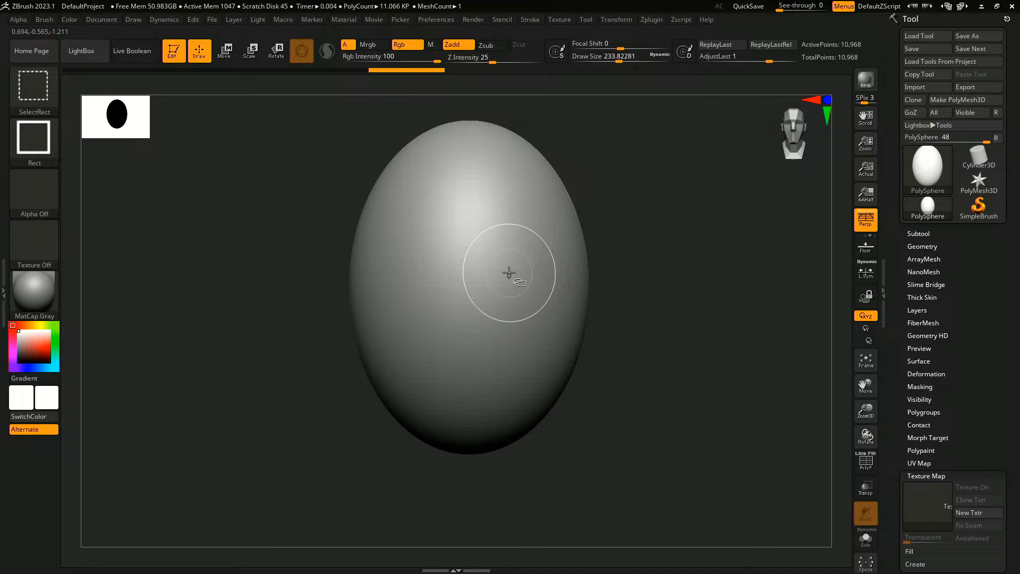
{"action": "left_click", "coordinate": [34, 86]}
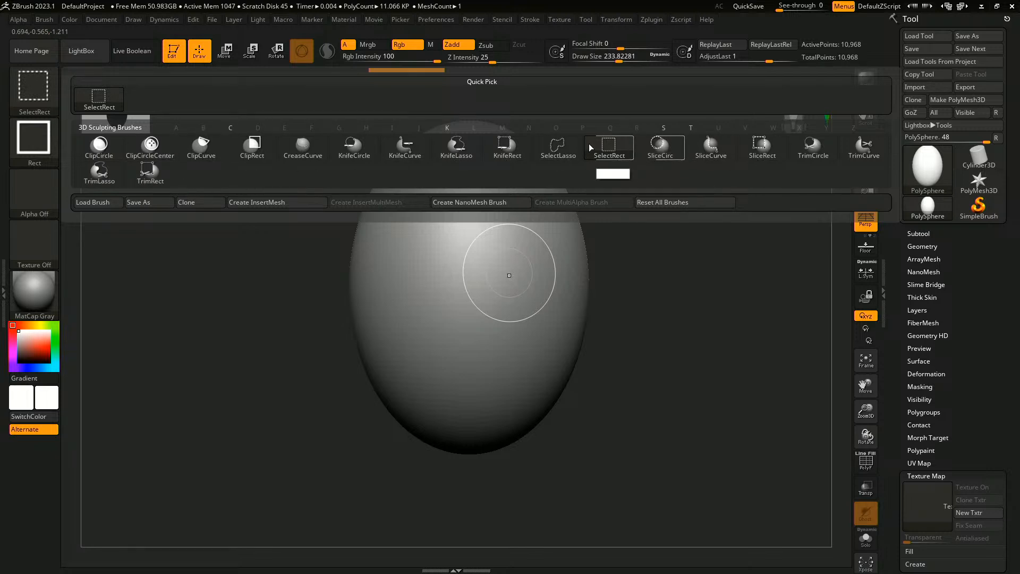
{"action": "left_click", "coordinate": [307, 152]}
- Smooth the egg's side, lay a ClayBuildup stroke down it, and smooth that stroke into the surface
{"action": "key", "text": "shift"}
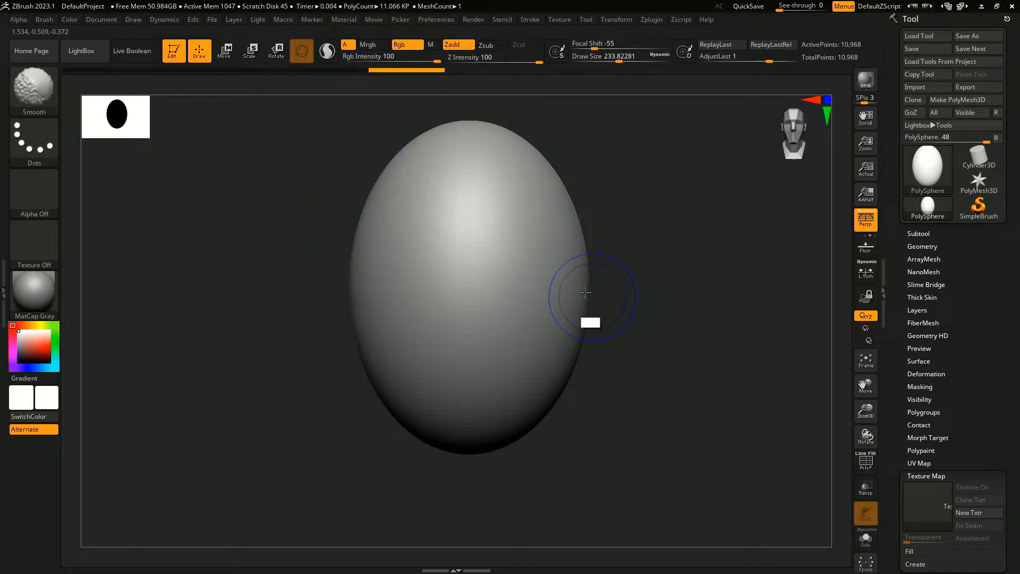
{"action": "mouse_move", "coordinate": [585, 293]}
{"action": "left_mouse_down", "text": "shift"}
{"action": "mouse_move", "coordinate": [528, 348]}
{"action": "mouse_move", "coordinate": [516, 377]}
{"action": "left_mouse_up", "text": "shift"}
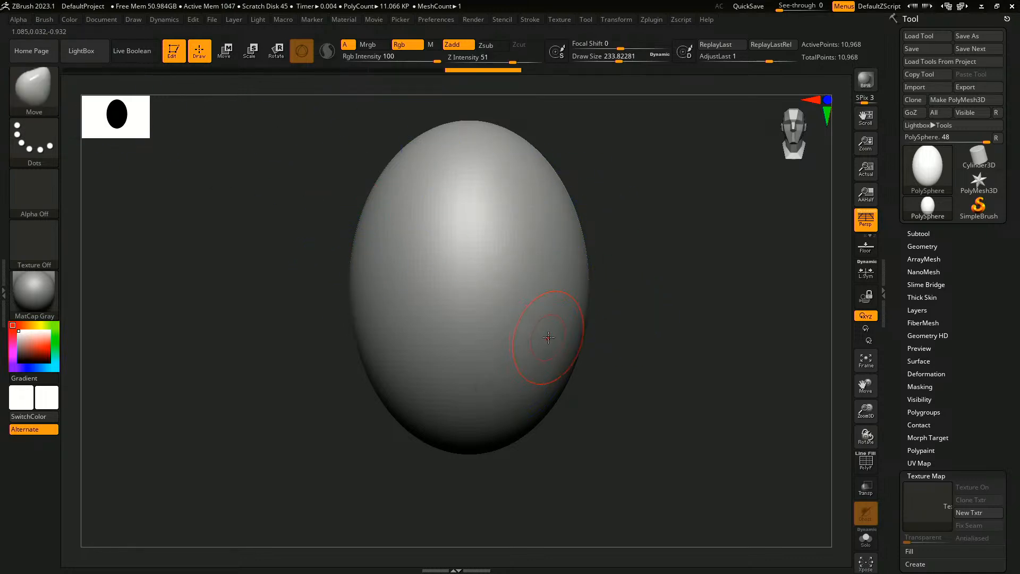
{"action": "key", "text": "b"}
{"action": "key", "text": "c"}
{"action": "key", "text": "b"}
{"action": "left_click_drag", "start_coordinate": [535, 205], "coordinate": [521, 367]}
{"action": "mouse_move", "coordinate": [521, 361]}
{"action": "left_mouse_down", "text": "shift"}
{"action": "mouse_move", "coordinate": [536, 314]}
{"action": "mouse_move", "coordinate": [538, 158]}
{"action": "mouse_move", "coordinate": [533, 364]}
{"action": "left_mouse_up", "text": "shift"}
{"action": "left_click_drag", "start_coordinate": [556, 171], "coordinate": [520, 371], "text": "shift"}
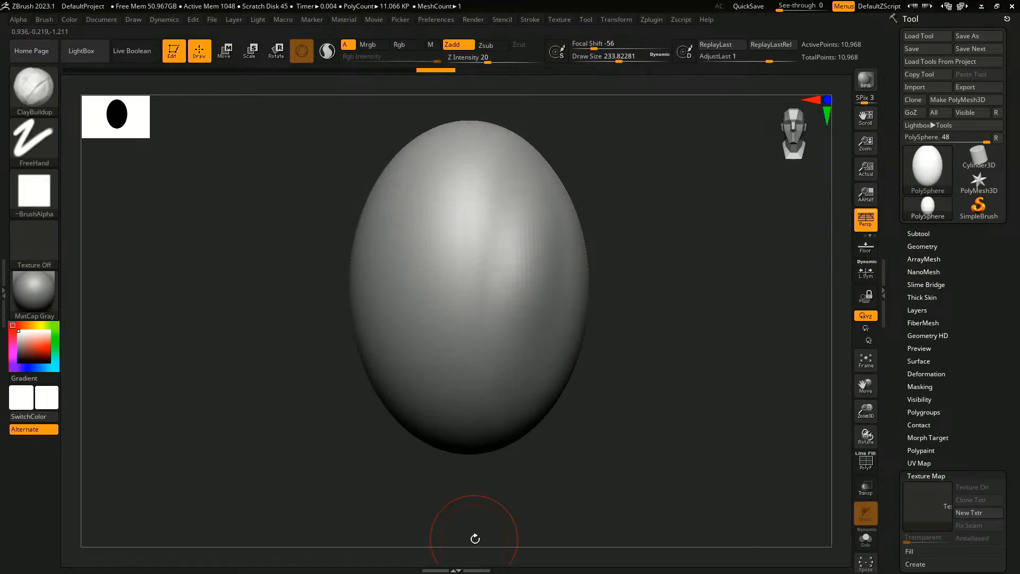
- Undo the recent clay and smoothing strokes on the egg
{"action": "key", "text": "ctrl+z"}
{"action": "key", "text": "ctrl+z"}
{"action": "key", "text": "ctrl+z"}
{"action": "key", "text": "ctrl+z"}
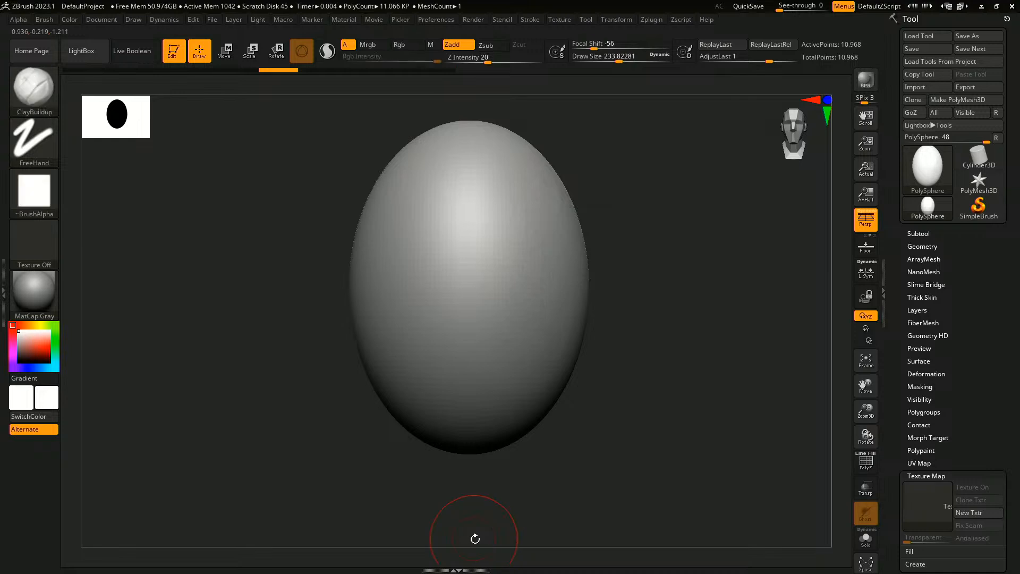
- Choose the ClipCurve brush and clip away the egg's lower half along a horizontal line across its middle
{"action": "key", "text": "ctrl+shift"}
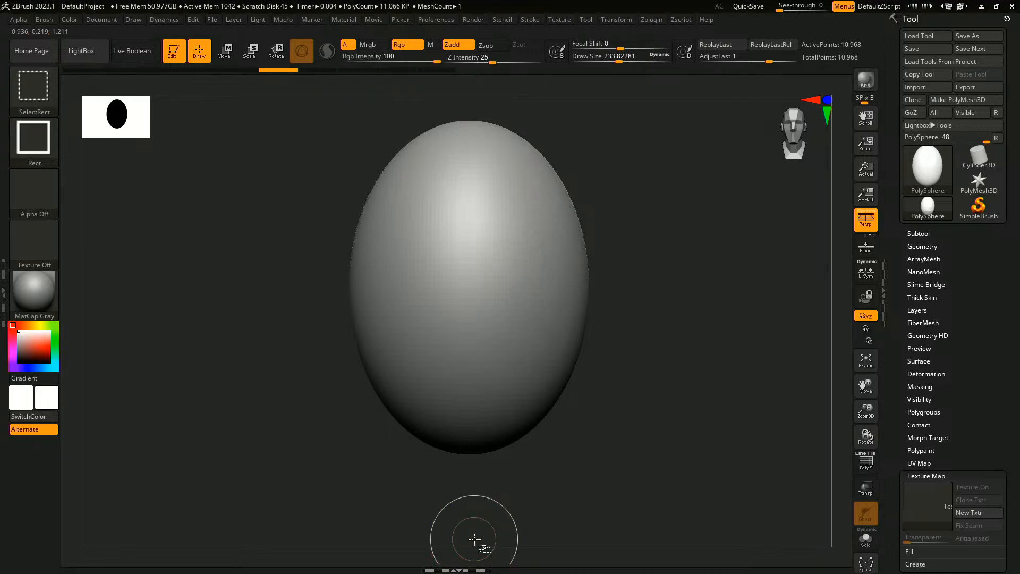
{"action": "left_click", "coordinate": [34, 85]}
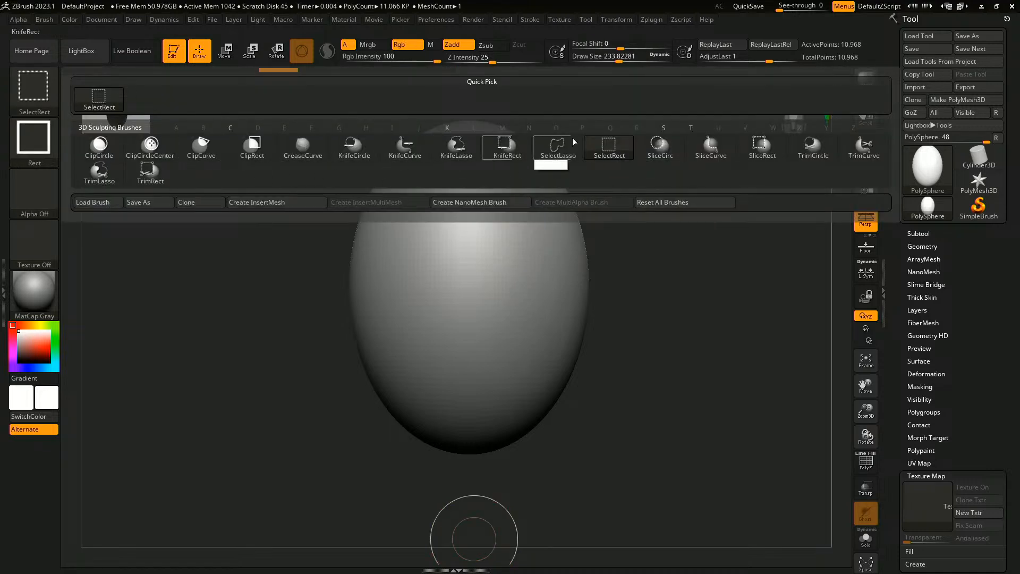
{"action": "left_click", "coordinate": [205, 153], "text": "ctrl+shift"}
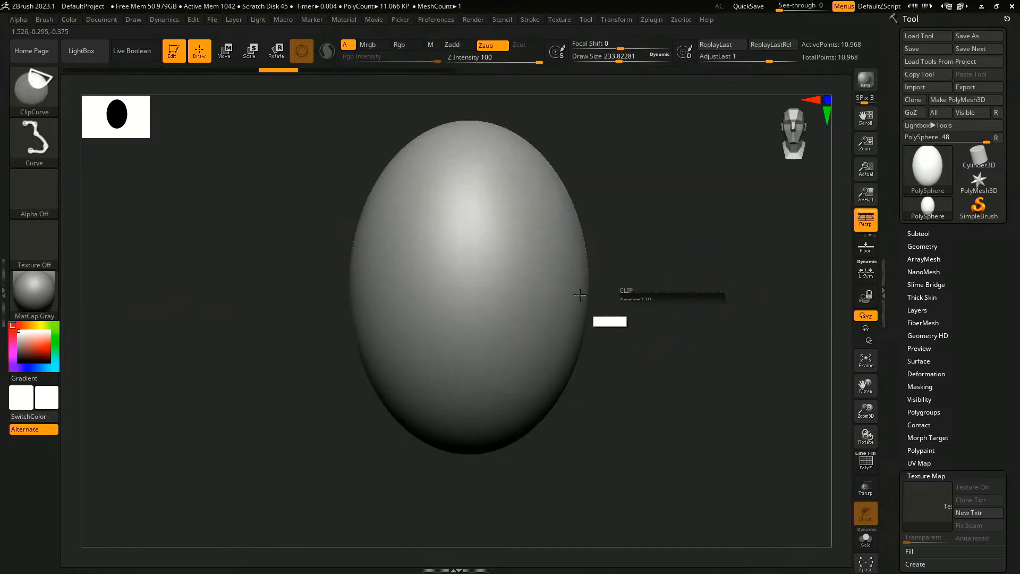
{"action": "left_click_drag", "start_coordinate": [580, 294], "coordinate": [176, 306], "text": "ctrl+shift"}
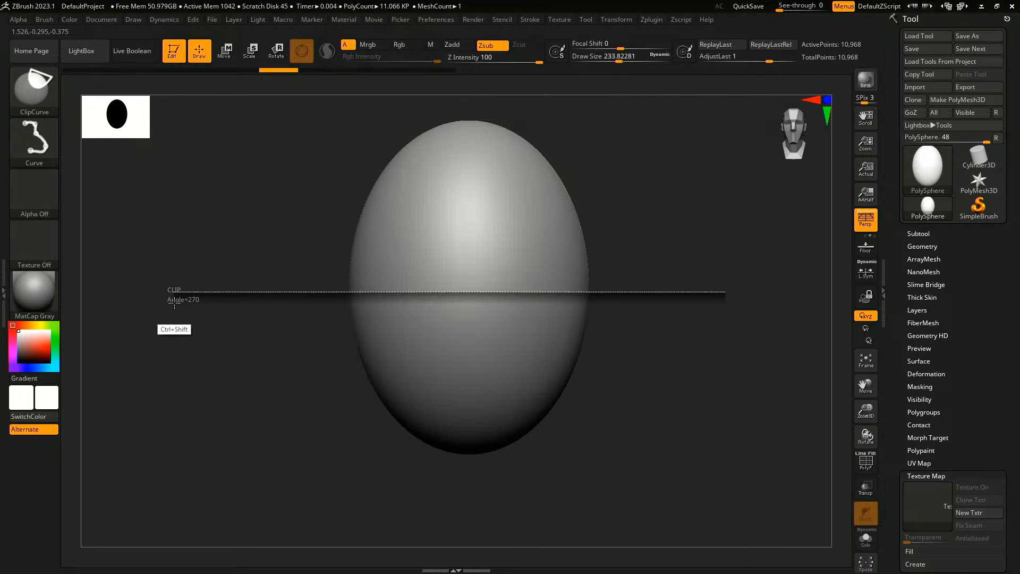
{"action": "left_click_drag", "start_coordinate": [173, 302], "coordinate": [186, 295], "text": "ctrl+shift"}
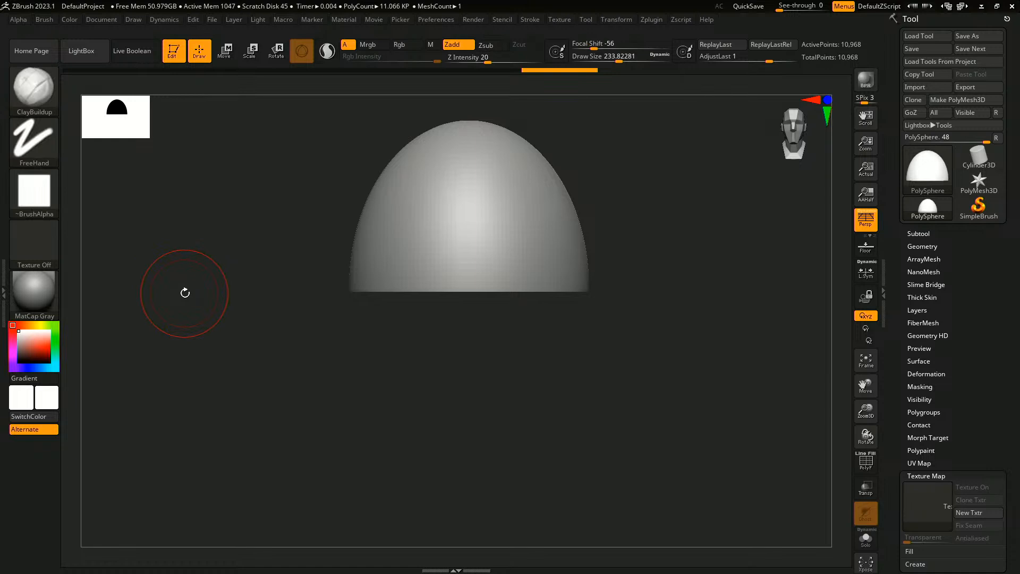
- Turn on the polyframe display and inspect the dome's flat underside and mesh lines
{"action": "left_click_drag", "start_coordinate": [185, 292], "coordinate": [633, 317]}
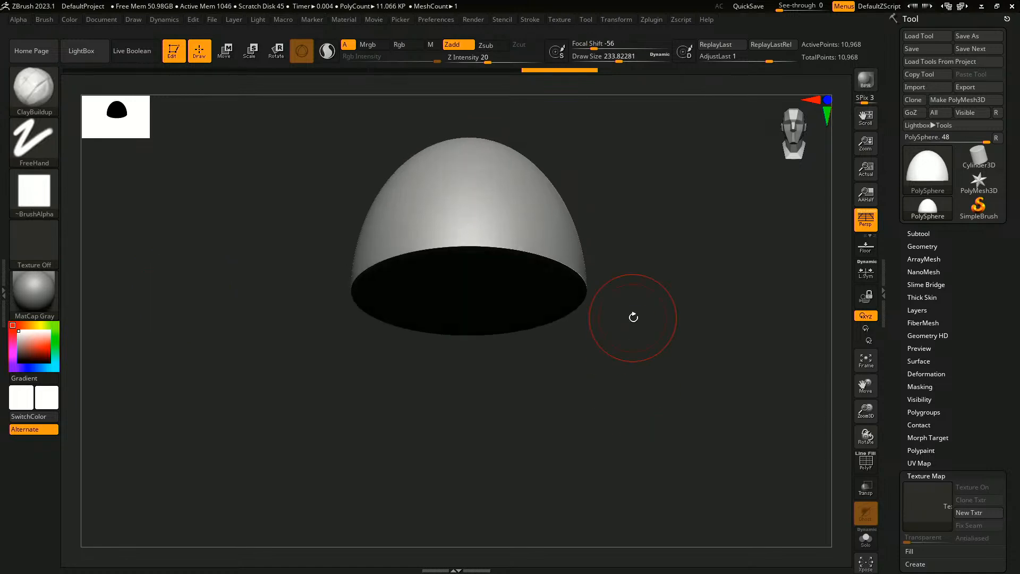
{"action": "left_click_drag", "start_coordinate": [671, 349], "coordinate": [672, 316]}
{"action": "key", "text": "shift+f"}
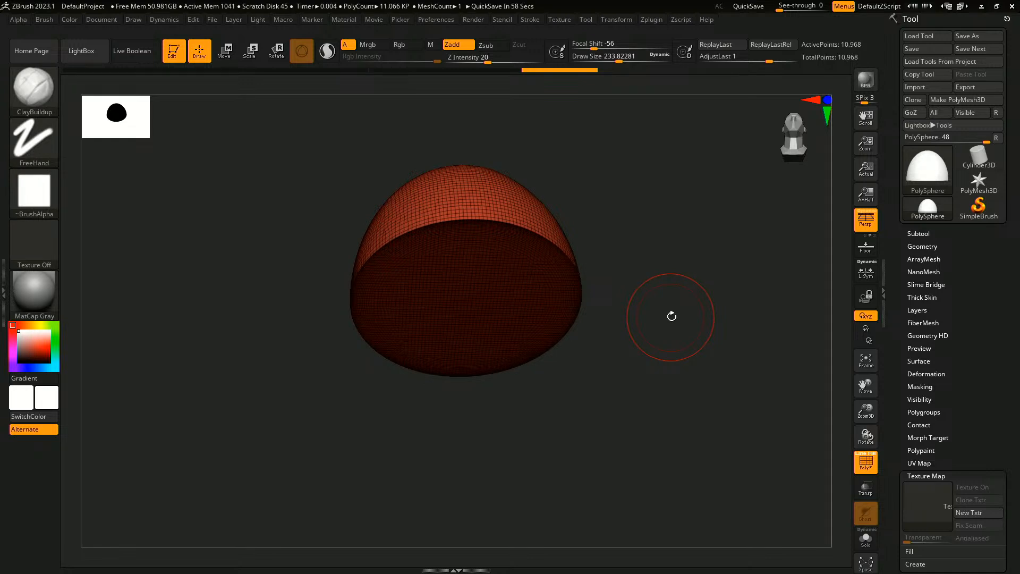
{"action": "left_click_drag", "start_coordinate": [589, 385], "coordinate": [645, 260]}
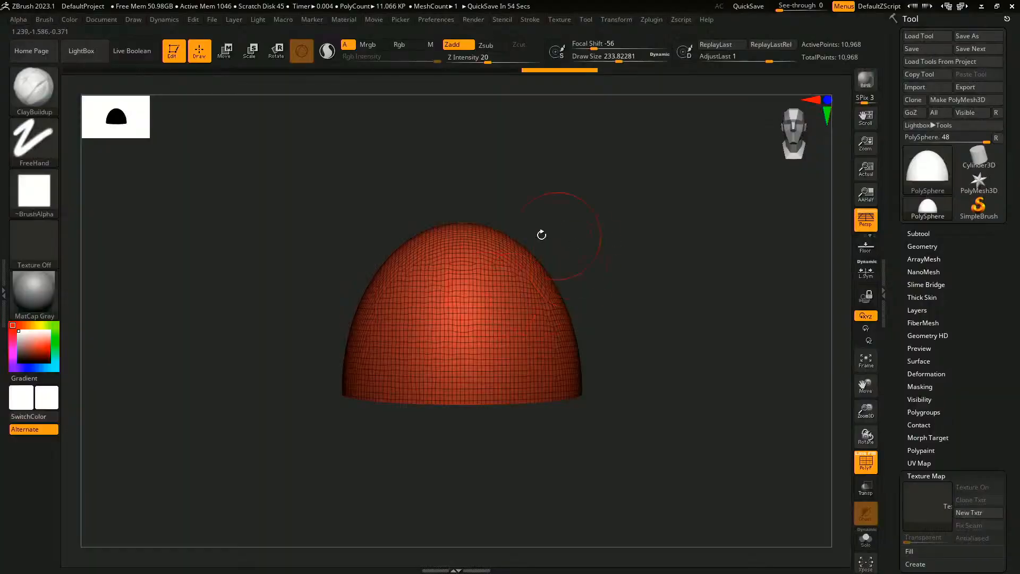
{"action": "left_click_drag", "start_coordinate": [542, 235], "coordinate": [467, 280]}
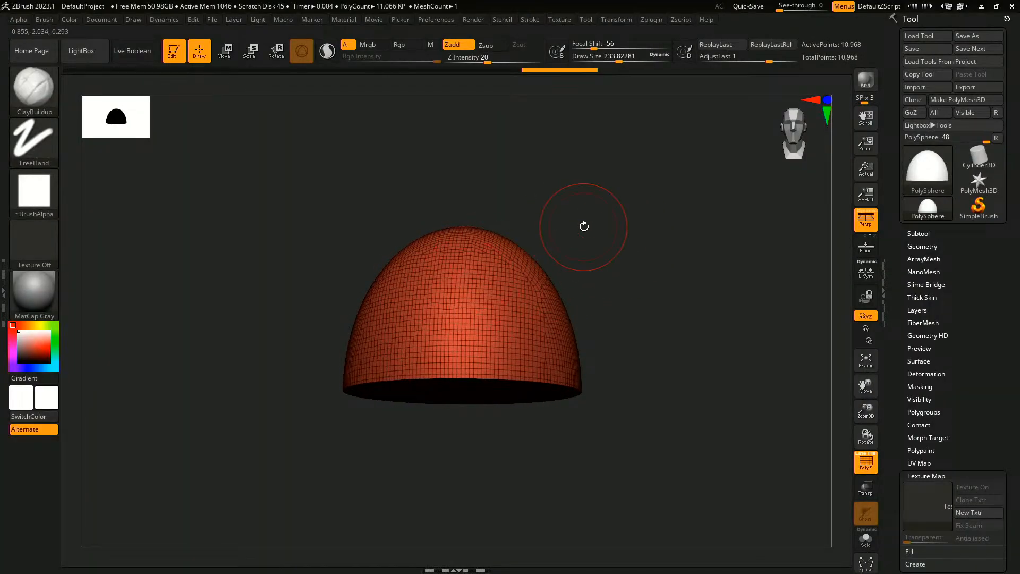
- Switch to the Move brush and turn off the perspective view
{"action": "key", "text": "b"}
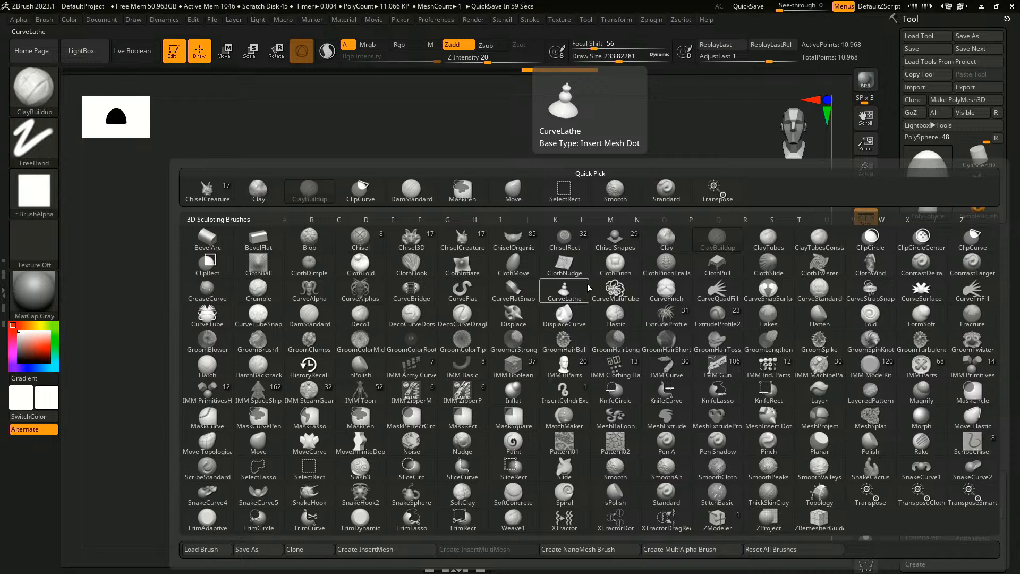
{"action": "key", "text": "m"}
{"action": "key", "text": "v"}
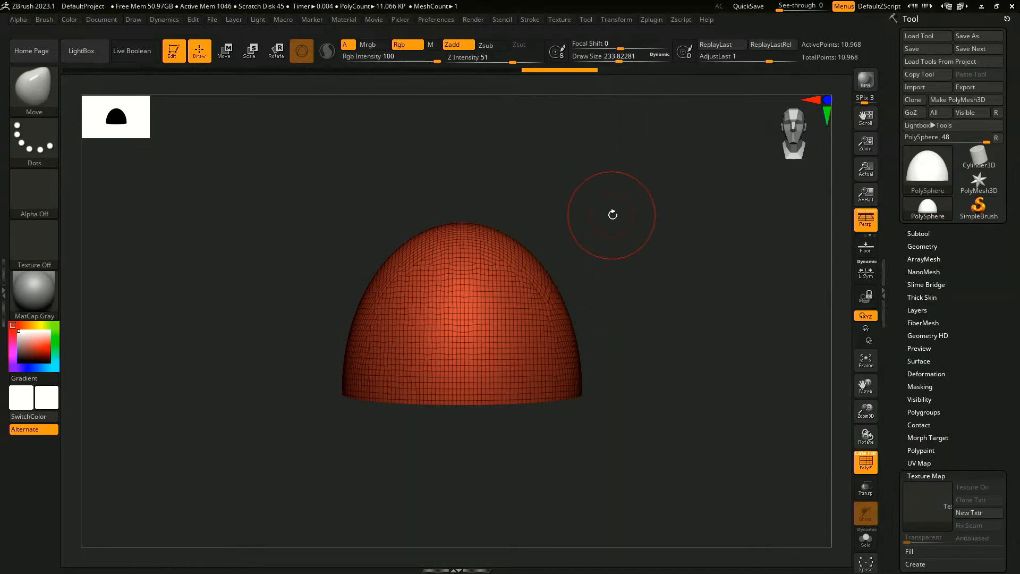
{"action": "left_click", "coordinate": [864, 219]}
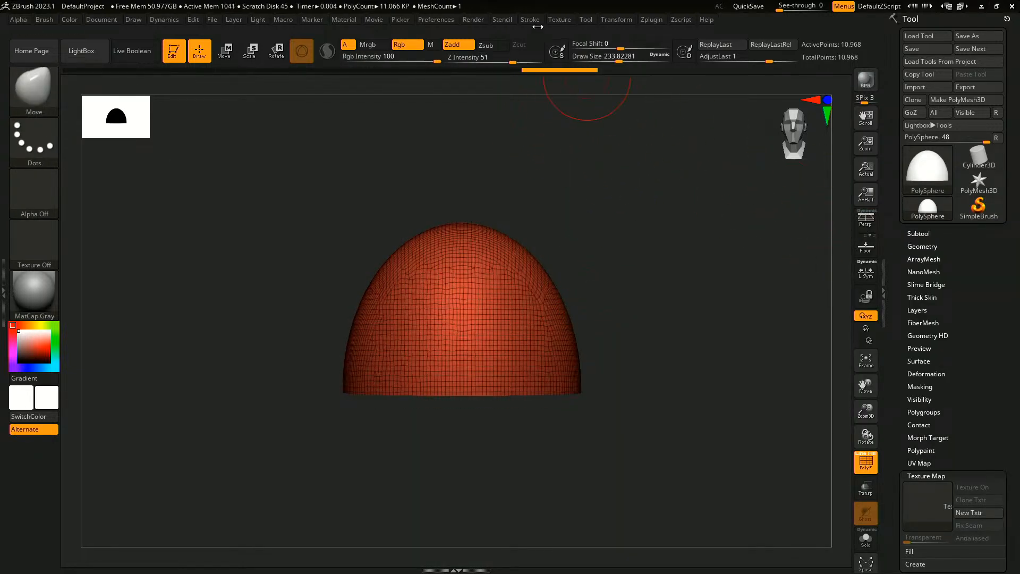
- Activate symmetry for the dome and set it to radial mirroring around the Y axis
{"action": "left_click", "coordinate": [611, 20]}
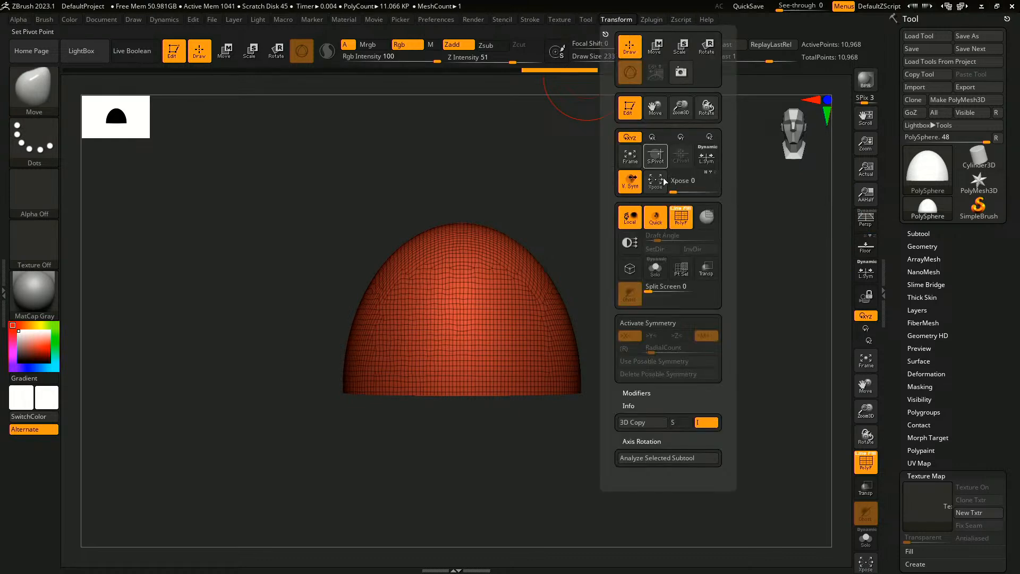
{"action": "left_click", "coordinate": [661, 324]}
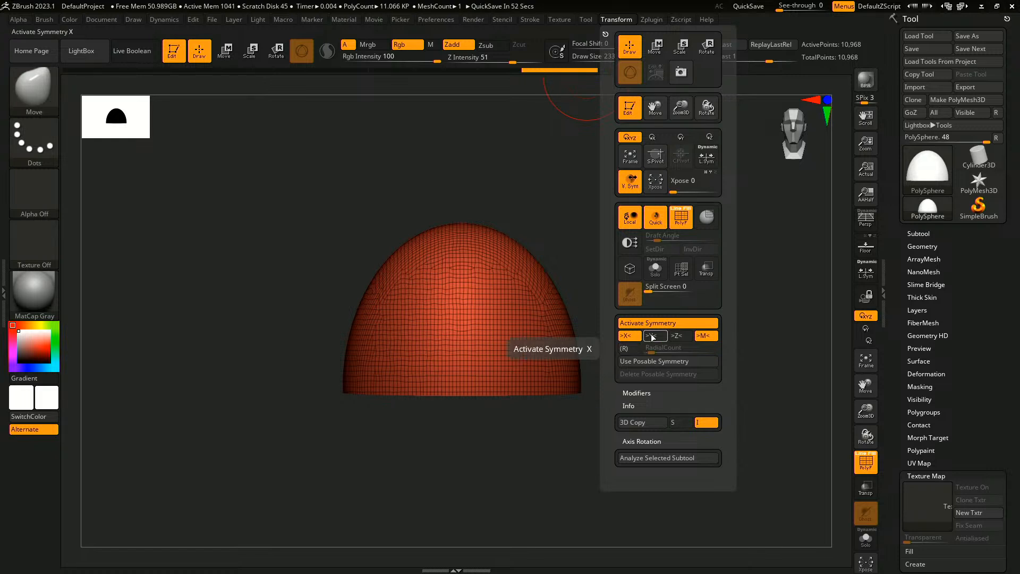
{"action": "left_click", "coordinate": [656, 339]}
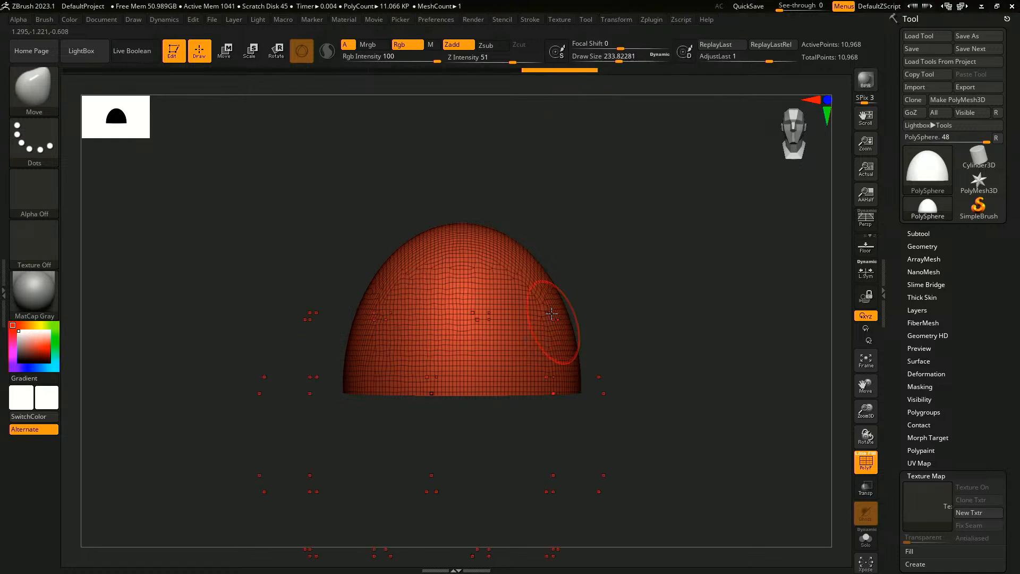
{"action": "left_click", "coordinate": [613, 20]}
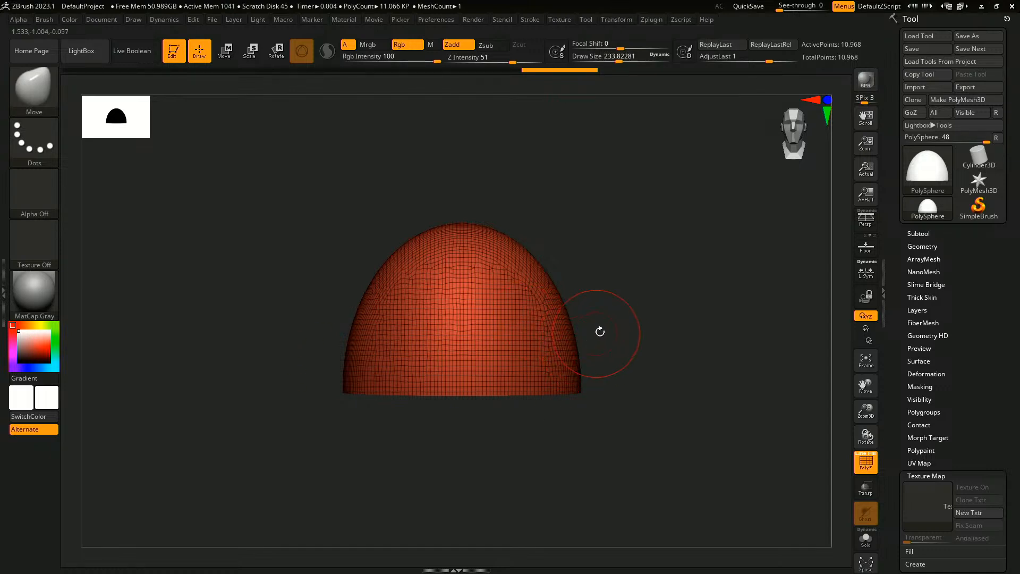
- Try pulling the dome's lower side outward with the Move brush, and undo the pull
{"action": "left_click_drag", "start_coordinate": [619, 339], "coordinate": [616, 341], "text": "shift"}
{"action": "left_click_drag", "start_coordinate": [548, 354], "coordinate": [589, 346]}
{"action": "key", "text": "ctrl+z"}
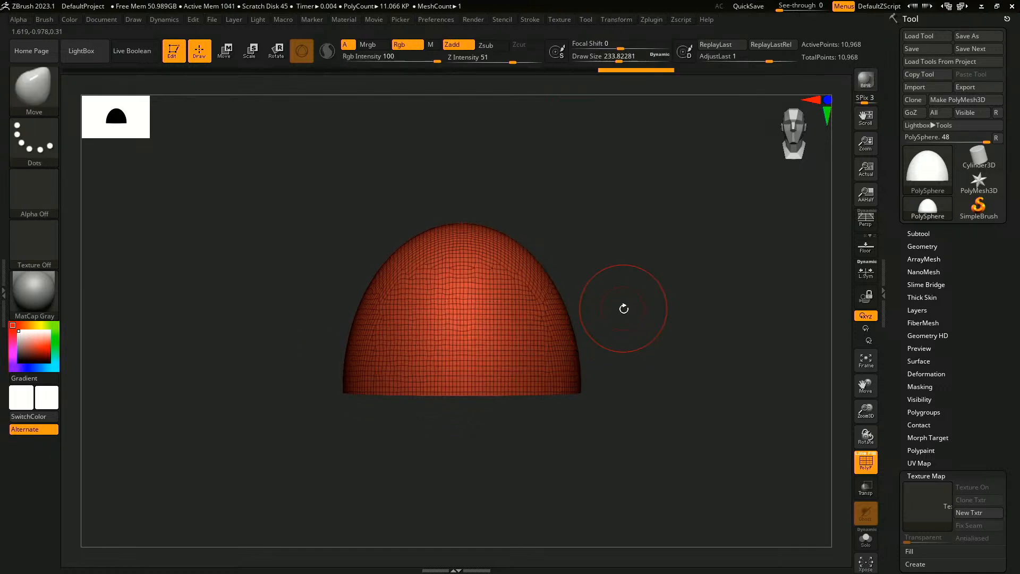
- Enlarge the draw size to about 453 and push the dome's upper sides inward into a cone shape
{"action": "key", "text": "w"}
{"action": "left_click_drag", "start_coordinate": [631, 301], "coordinate": [607, 307], "text": "alt"}
{"action": "key", "text": "q"}
{"action": "key", "text": "s"}
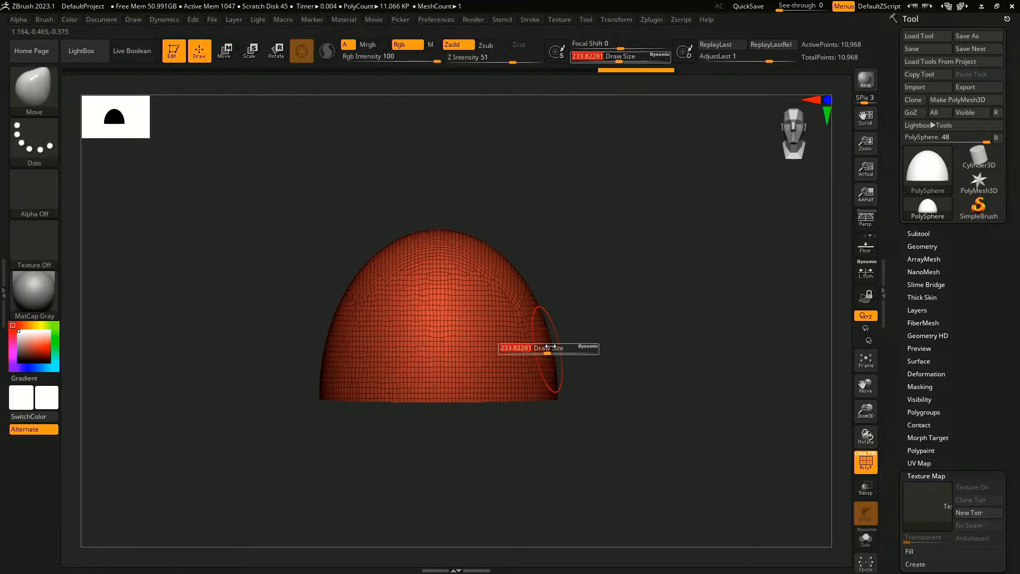
{"action": "mouse_move", "coordinate": [546, 348]}
{"action": "left_mouse_down"}
{"action": "mouse_move", "coordinate": [559, 345]}
{"action": "mouse_move", "coordinate": [553, 372]}
{"action": "mouse_move", "coordinate": [539, 324]}
{"action": "mouse_move", "coordinate": [490, 255]}
{"action": "mouse_move", "coordinate": [490, 267]}
{"action": "left_mouse_up"}
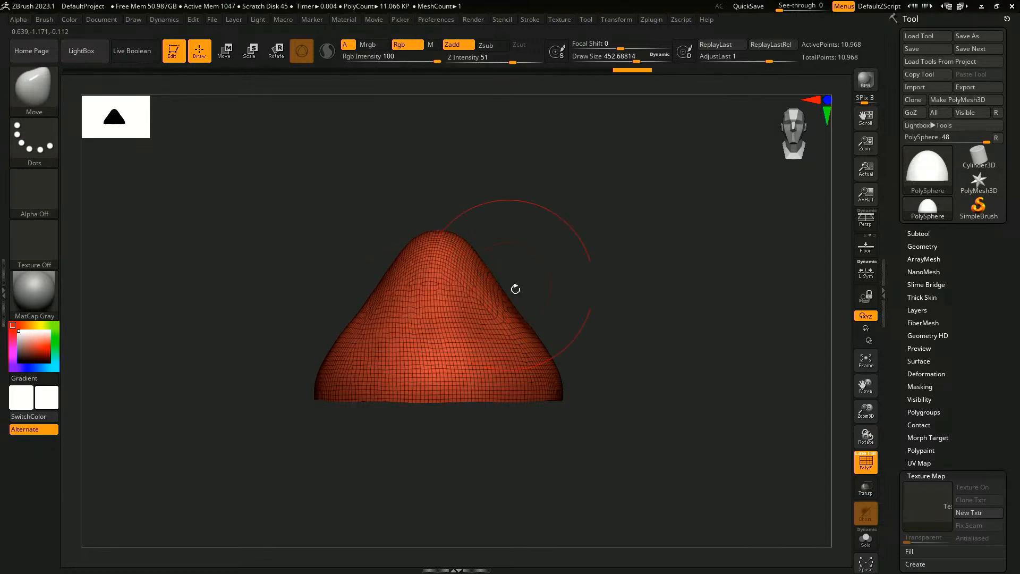
- Refine the cone into a flared bell profile with further Move strokes and smooth its sides
{"action": "left_click_drag", "start_coordinate": [582, 298], "coordinate": [485, 324], "text": "shift"}
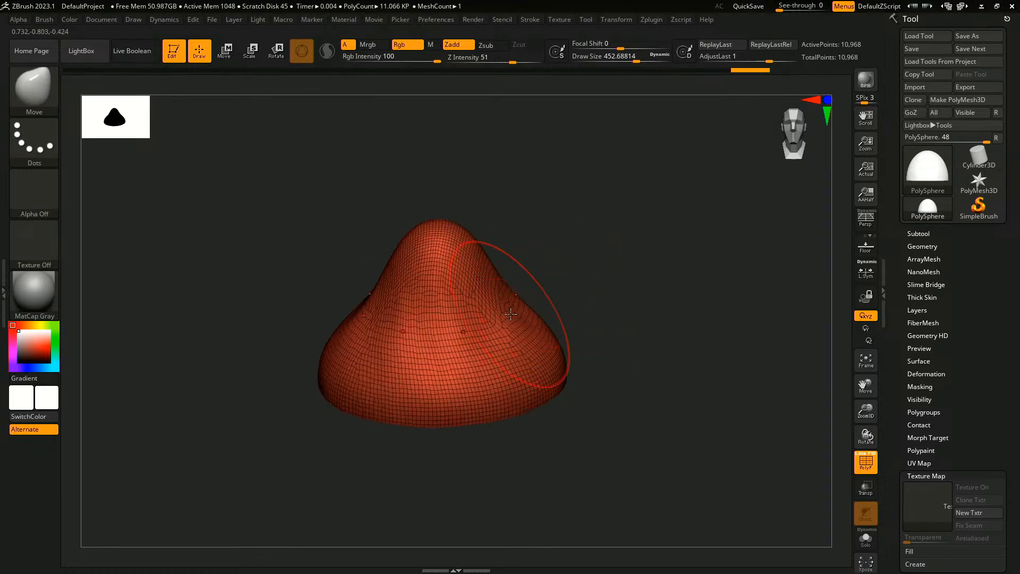
{"action": "left_click_drag", "start_coordinate": [582, 283], "coordinate": [594, 295], "text": "shift"}
{"action": "mouse_move", "coordinate": [501, 318]}
{"action": "left_mouse_down"}
{"action": "mouse_move", "coordinate": [479, 254]}
{"action": "mouse_move", "coordinate": [499, 298]}
{"action": "left_mouse_up"}
{"action": "left_click_drag", "start_coordinate": [625, 304], "coordinate": [637, 261], "text": "alt"}
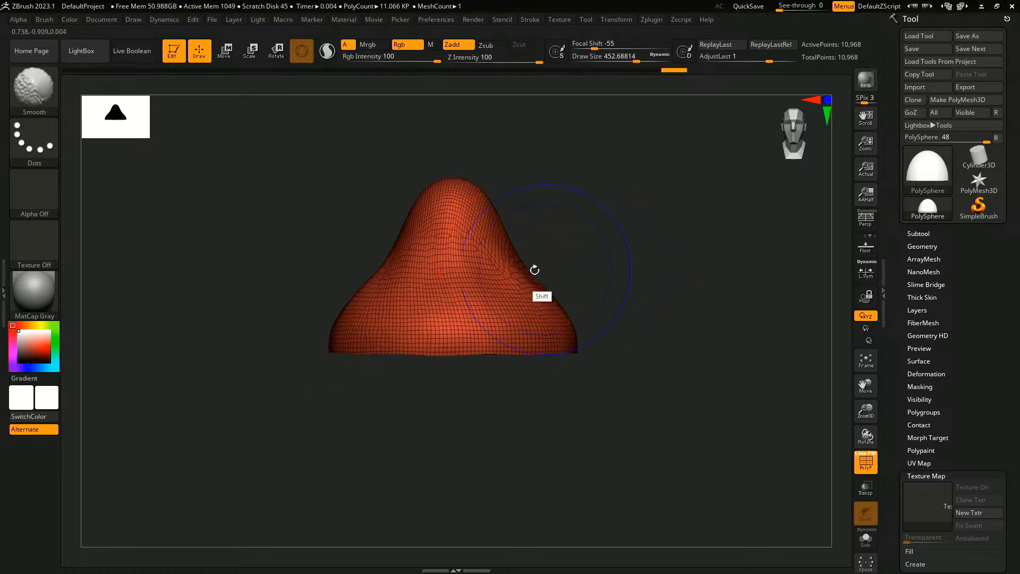
{"action": "left_click_drag", "start_coordinate": [460, 249], "coordinate": [467, 261], "text": "shift"}
{"action": "left_click_drag", "start_coordinate": [582, 261], "coordinate": [608, 248], "text": "alt"}
{"action": "mouse_move", "coordinate": [633, 284]}
{"action": "left_mouse_down"}
{"action": "mouse_move", "coordinate": [638, 253]}
{"action": "mouse_move", "coordinate": [636, 280]}
{"action": "mouse_move", "coordinate": [611, 262]}
{"action": "mouse_move", "coordinate": [467, 341]}
{"action": "mouse_move", "coordinate": [506, 319]}
{"action": "mouse_move", "coordinate": [510, 302]}
{"action": "mouse_move", "coordinate": [624, 271]}
{"action": "mouse_move", "coordinate": [646, 281]}
{"action": "left_mouse_up"}
{"action": "left_click_drag", "start_coordinate": [527, 279], "coordinate": [526, 298]}
- Smooth the rim and hollow underside of the bell shape, and return to a straight side view
{"action": "left_click_drag", "start_coordinate": [617, 281], "coordinate": [597, 273]}
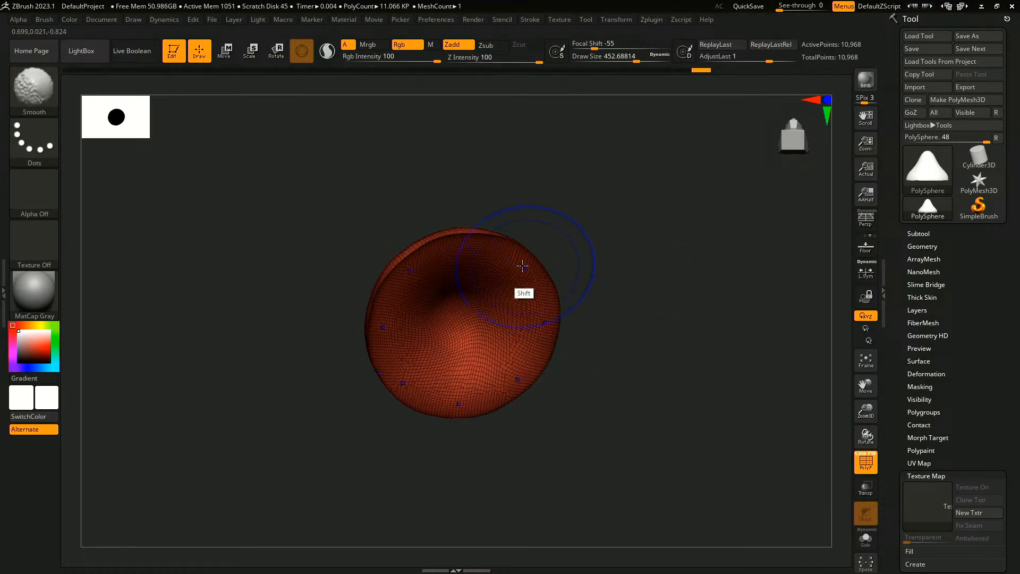
{"action": "mouse_move", "coordinate": [478, 241]}
{"action": "left_mouse_down", "text": "shift"}
{"action": "mouse_move", "coordinate": [512, 243]}
{"action": "mouse_move", "coordinate": [507, 267]}
{"action": "left_mouse_up", "text": "shift"}
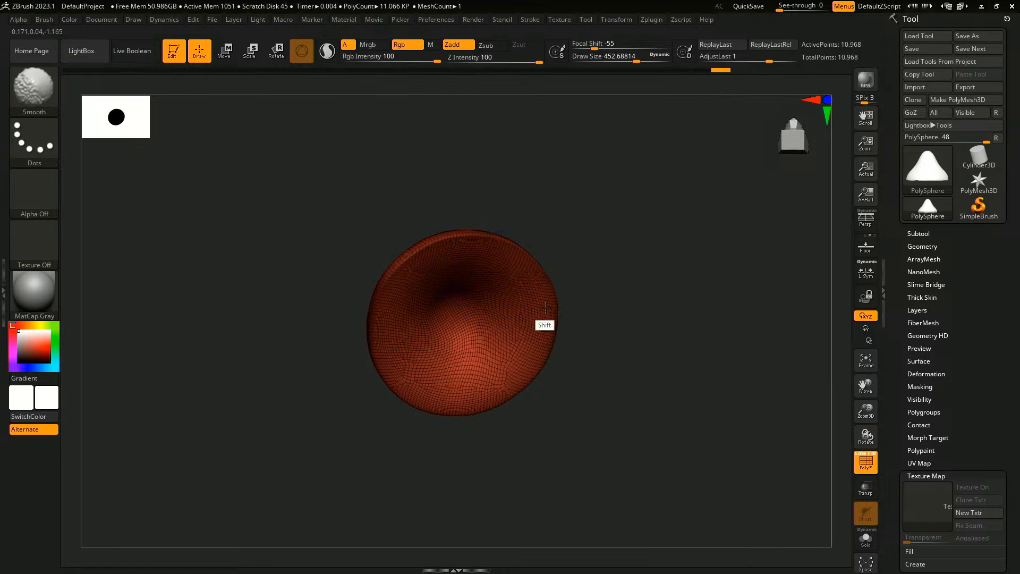
{"action": "left_click_drag", "start_coordinate": [574, 314], "coordinate": [644, 297], "text": "shift"}
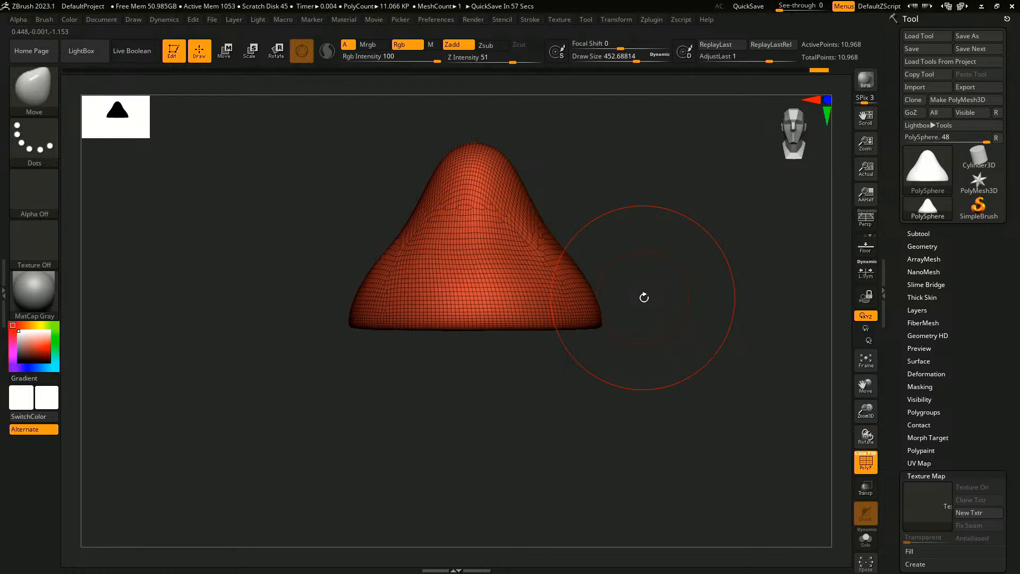
{"action": "mouse_move", "coordinate": [644, 297]}
{"action": "left_mouse_down"}
{"action": "mouse_move", "coordinate": [670, 282]}
{"action": "mouse_move", "coordinate": [504, 295]}
{"action": "mouse_move", "coordinate": [665, 280]}
{"action": "mouse_move", "coordinate": [667, 271]}
{"action": "left_mouse_up"}
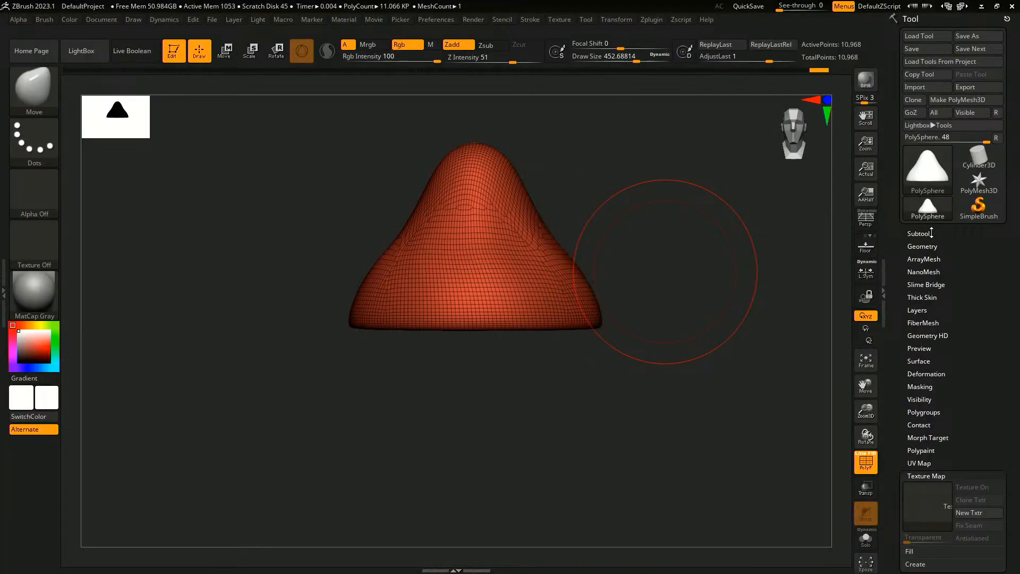
- Insert a Cylinder3D mesh as a new subtool below the bell-shaped PolySphere
{"action": "left_click", "coordinate": [932, 233]}
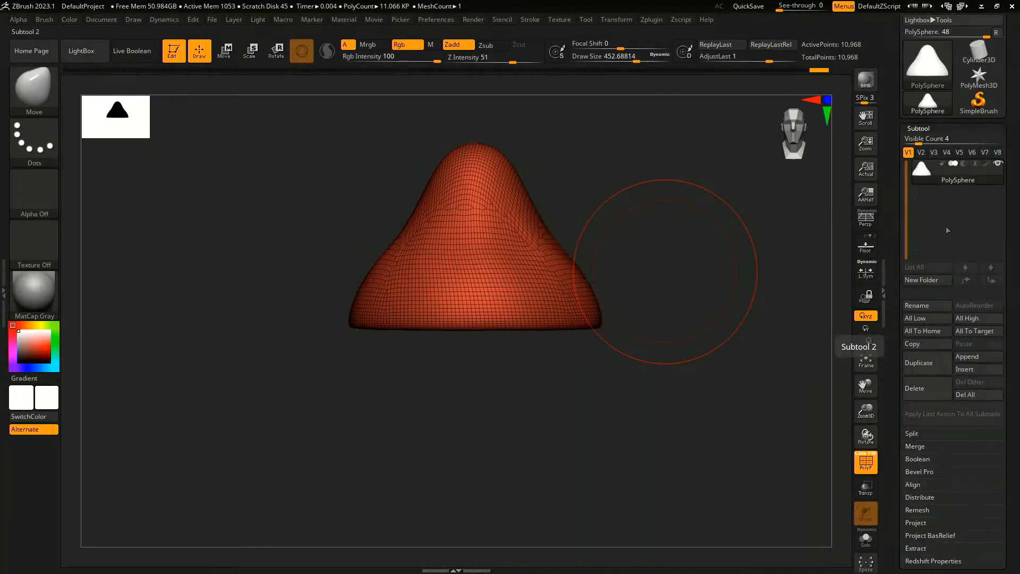
{"action": "mouse_move", "coordinate": [1018, 219]}
{"action": "left_mouse_down"}
{"action": "mouse_move", "coordinate": [1018, 186]}
{"action": "mouse_move", "coordinate": [1015, 246]}
{"action": "mouse_move", "coordinate": [1017, 121]}
{"action": "mouse_move", "coordinate": [1017, 187]}
{"action": "mouse_move", "coordinate": [1005, 218]}
{"action": "left_mouse_up"}
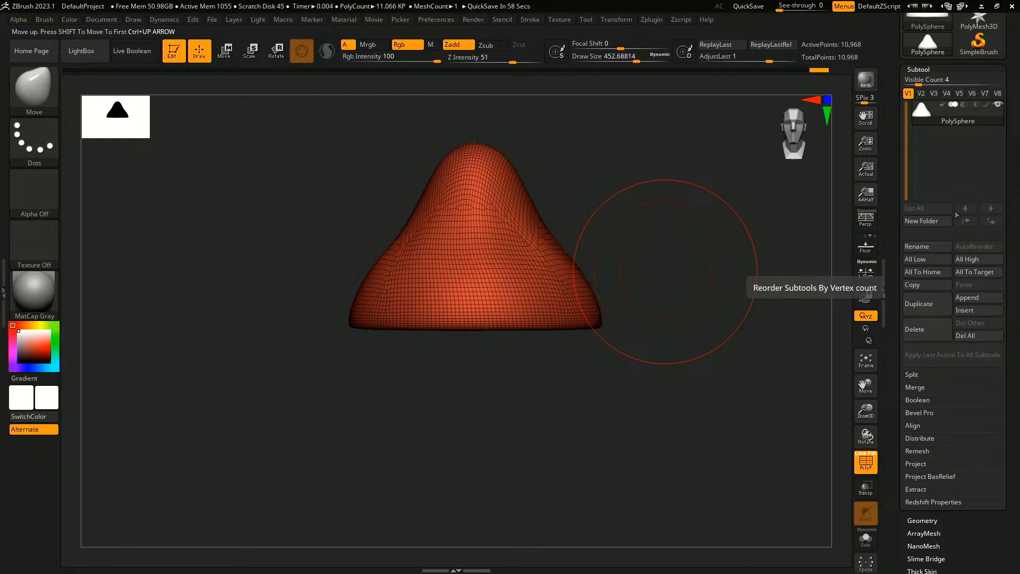
{"action": "left_click", "coordinate": [977, 314]}
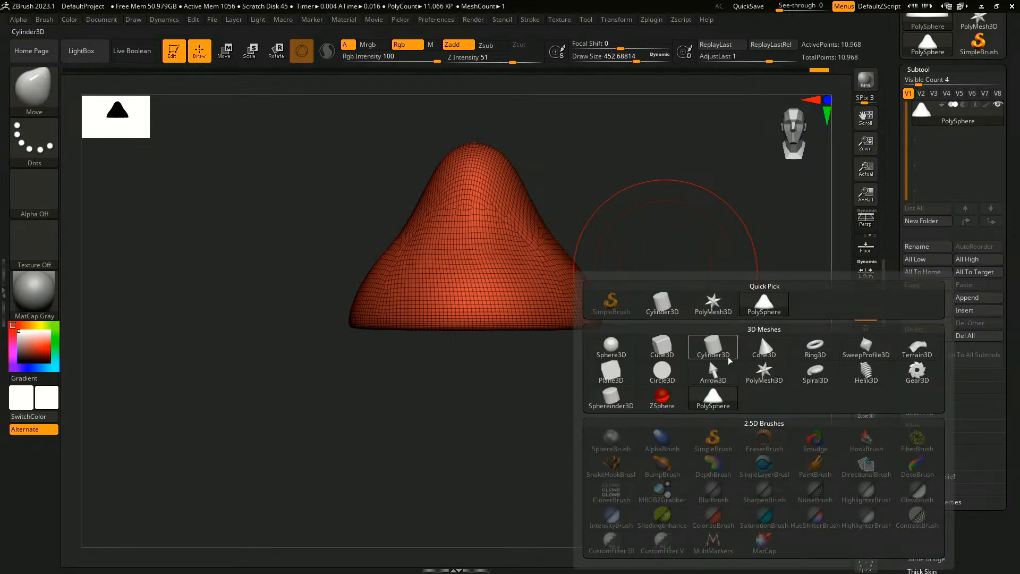
{"action": "mouse_move", "coordinate": [729, 360]}
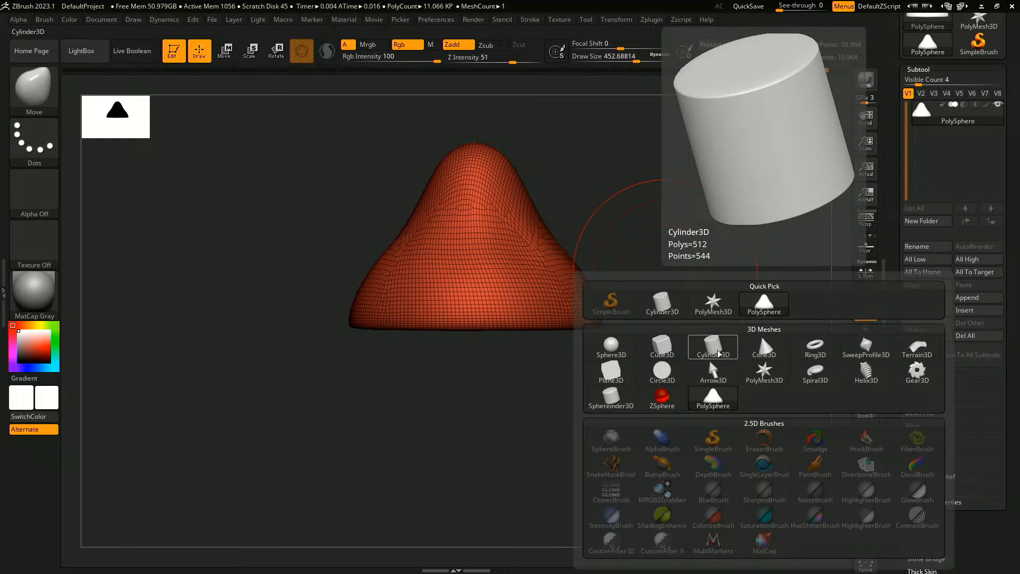
{"action": "left_click", "coordinate": [719, 347]}
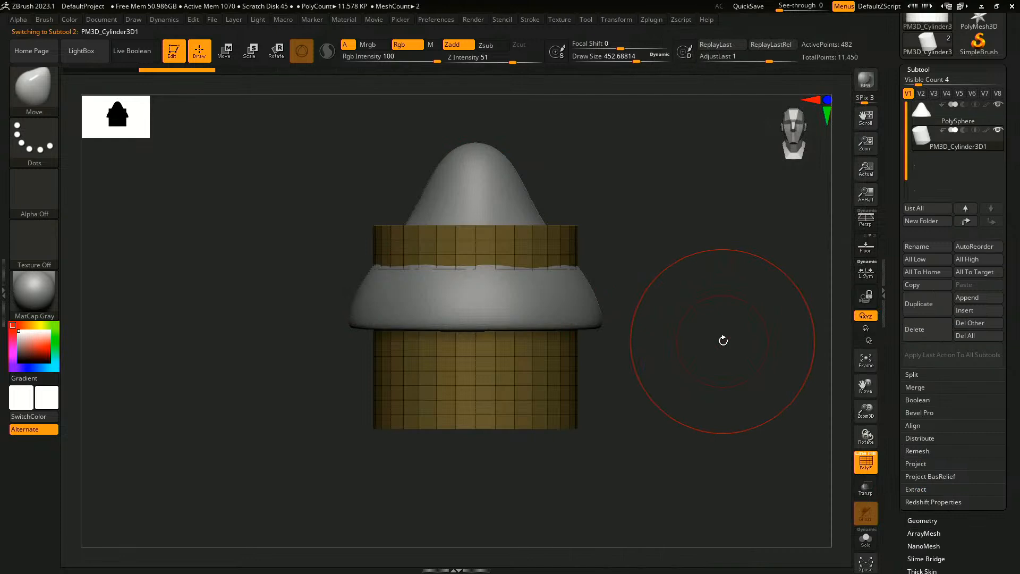
- Scale the cylinder down to a narrow stem and move it under the bell shape with the transform gizmo
{"action": "left_click_drag", "start_coordinate": [664, 331], "coordinate": [654, 312], "text": "alt"}
{"action": "key", "text": "w"}
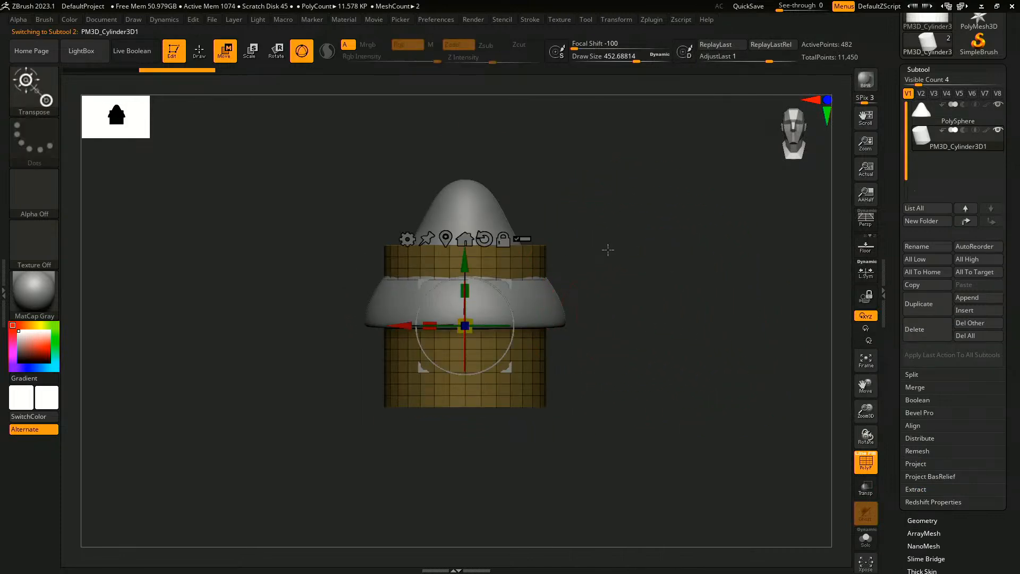
{"action": "left_click_drag", "start_coordinate": [470, 319], "coordinate": [466, 343]}
{"action": "left_click_drag", "start_coordinate": [465, 264], "coordinate": [465, 309]}
{"action": "left_click_drag", "start_coordinate": [471, 366], "coordinate": [466, 384]}
{"action": "left_click_drag", "start_coordinate": [465, 336], "coordinate": [465, 288]}
{"action": "left_click_drag", "start_coordinate": [468, 365], "coordinate": [465, 372]}
{"action": "left_click_drag", "start_coordinate": [465, 308], "coordinate": [465, 307]}
{"action": "left_click_drag", "start_coordinate": [466, 369], "coordinate": [469, 364]}
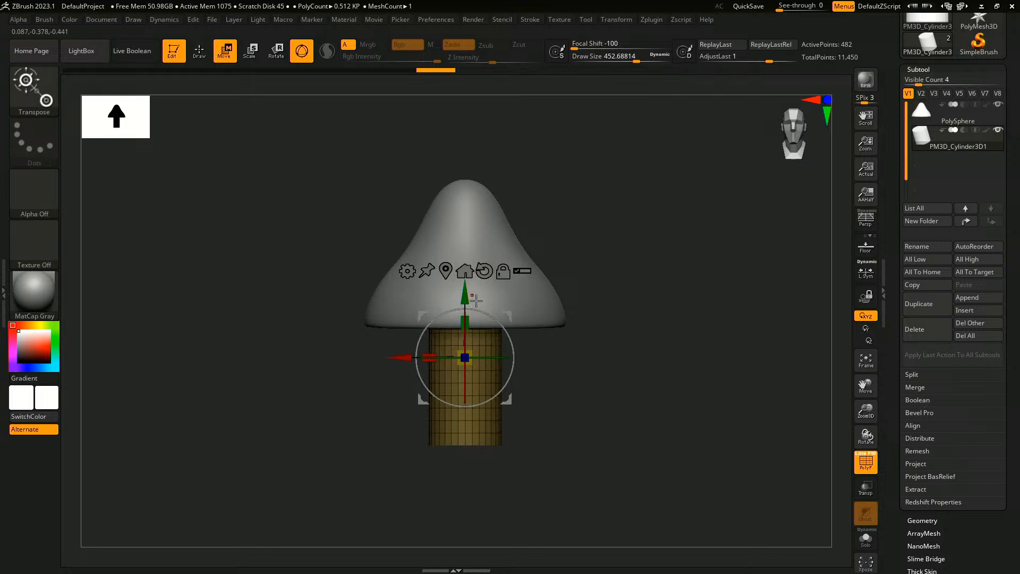
{"action": "key", "text": "q"}
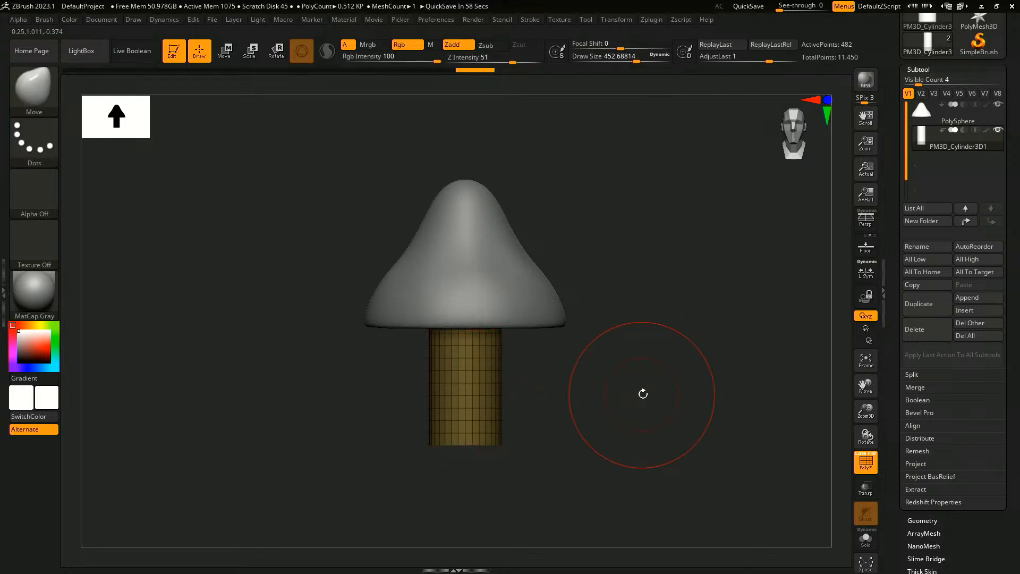
- Activate radial symmetry around the Y axis only for the cylinder, with a radial count of 8
{"action": "left_click", "coordinate": [616, 19]}
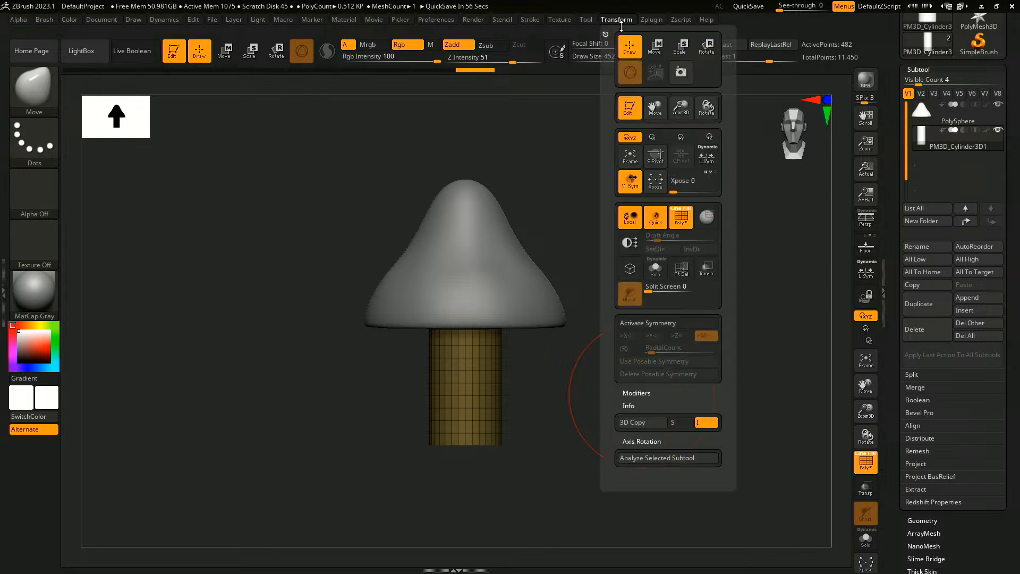
{"action": "left_click", "coordinate": [662, 324]}
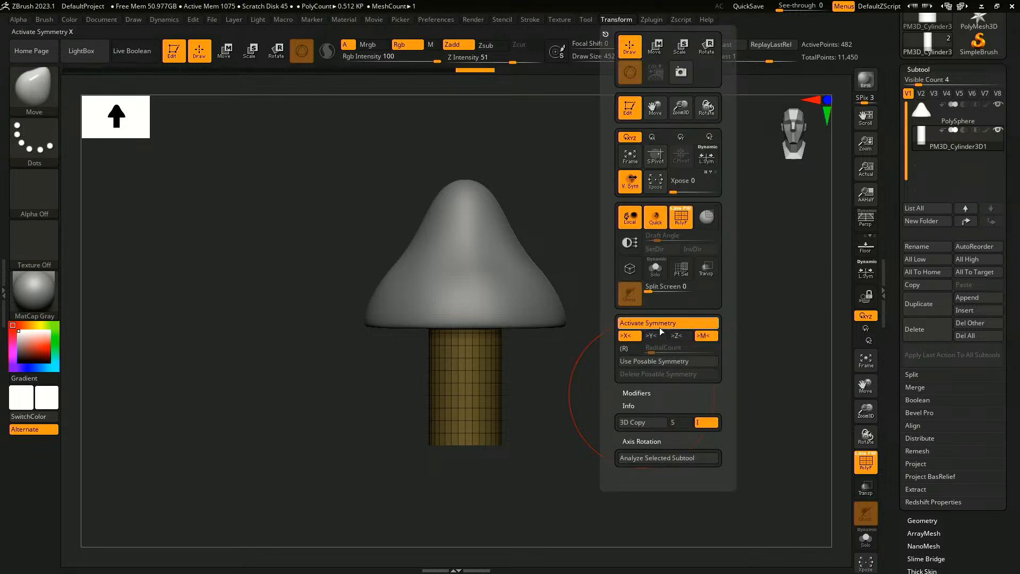
{"action": "left_click", "coordinate": [638, 337]}
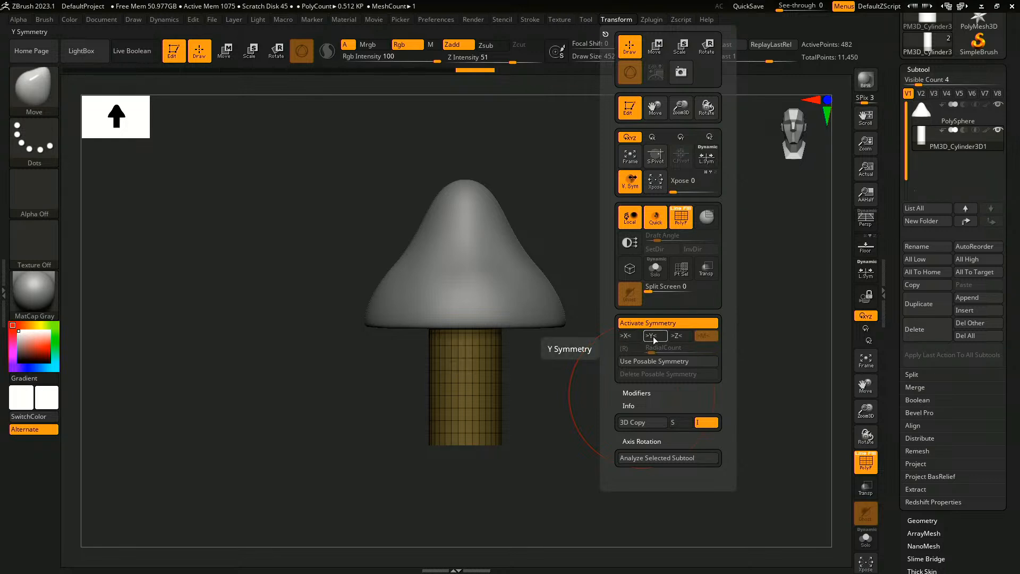
{"action": "left_click", "coordinate": [654, 340]}
{"action": "left_click", "coordinate": [639, 352]}
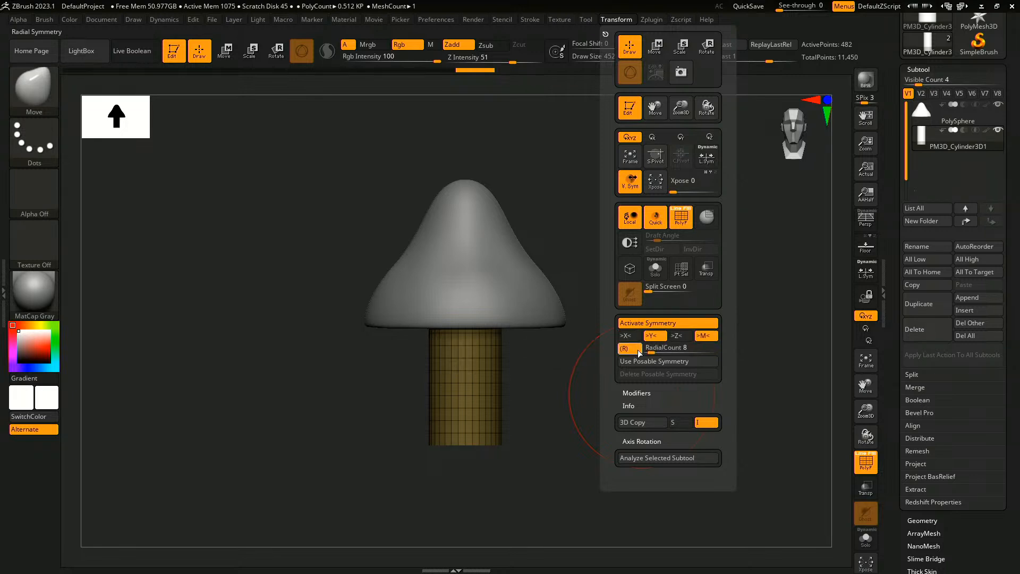
- Shape the cylinder with Move strokes, narrowing its upper part and flaring its base into a mushroom stem
{"action": "left_click_drag", "start_coordinate": [495, 415], "coordinate": [504, 440]}
{"action": "left_click_drag", "start_coordinate": [499, 354], "coordinate": [487, 355]}
{"action": "mouse_move", "coordinate": [504, 394]}
{"action": "left_mouse_down"}
{"action": "mouse_move", "coordinate": [491, 407]}
{"action": "mouse_move", "coordinate": [492, 443]}
{"action": "left_mouse_up"}
{"action": "mouse_move", "coordinate": [489, 343]}
{"action": "left_mouse_down"}
{"action": "mouse_move", "coordinate": [592, 317]}
{"action": "mouse_move", "coordinate": [638, 360]}
{"action": "mouse_move", "coordinate": [642, 326]}
{"action": "mouse_move", "coordinate": [631, 352]}
{"action": "left_mouse_up"}
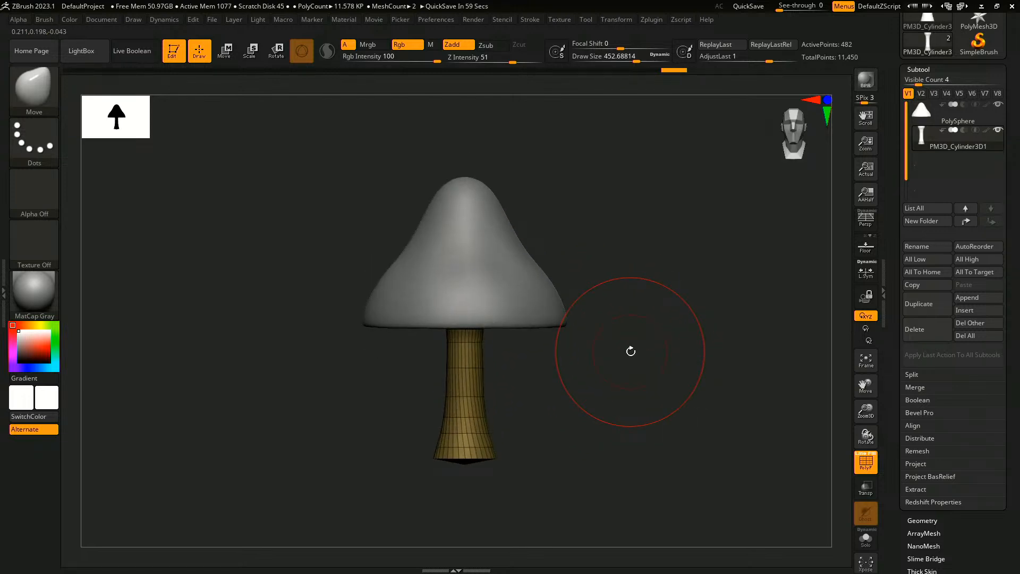
- Rename the cylinder subtool as Stem
{"action": "scroll", "coordinate": [1004, 170], "scroll_direction": "up", "scroll_amount": 3}
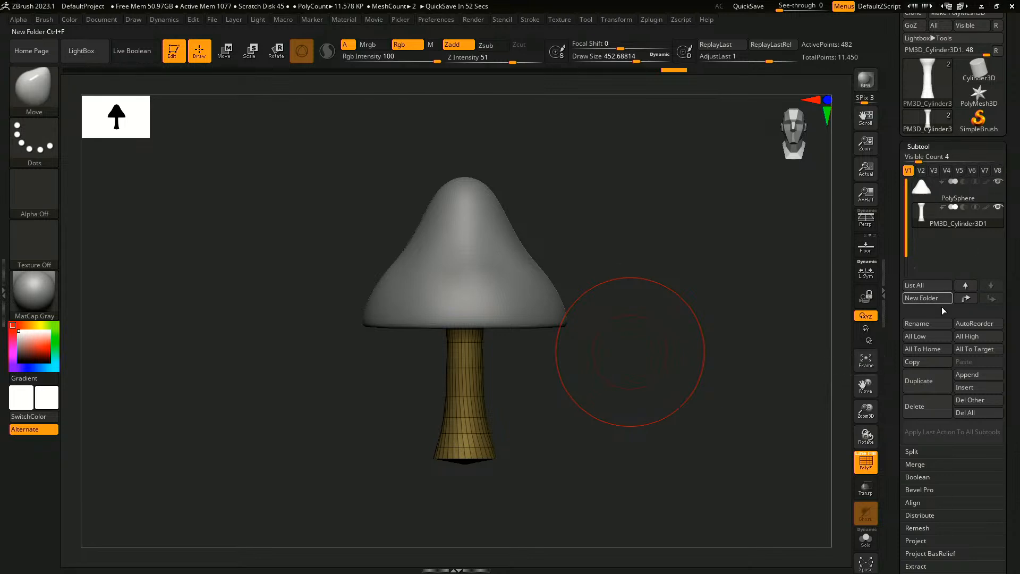
{"action": "scroll", "coordinate": [946, 191], "scroll_direction": "down", "scroll_amount": 1}
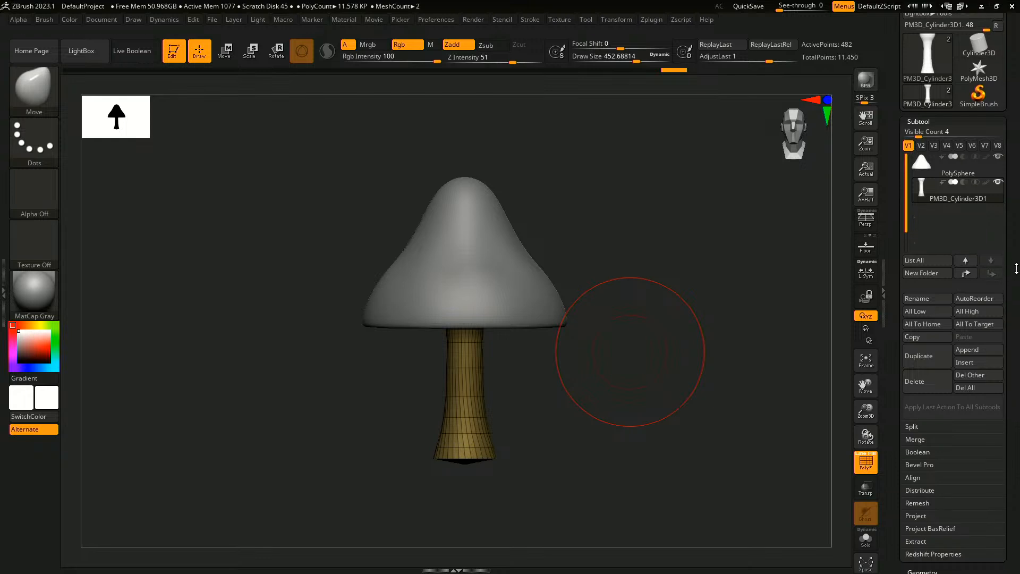
{"action": "left_click", "coordinate": [925, 298]}
{"action": "type", "text": "Ste"}
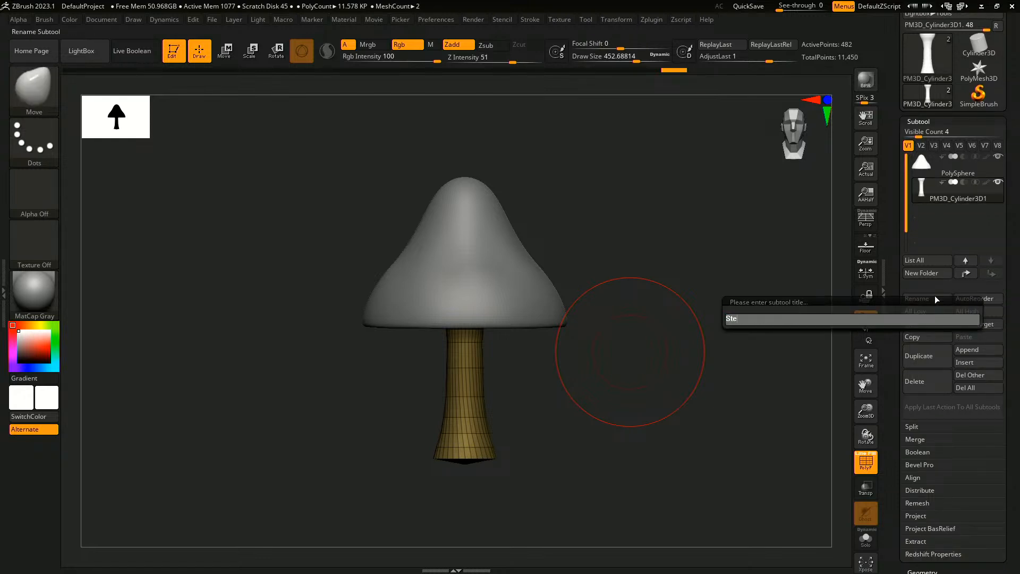
{"action": "type", "text": "m"}
{"action": "key", "text": "Return"}
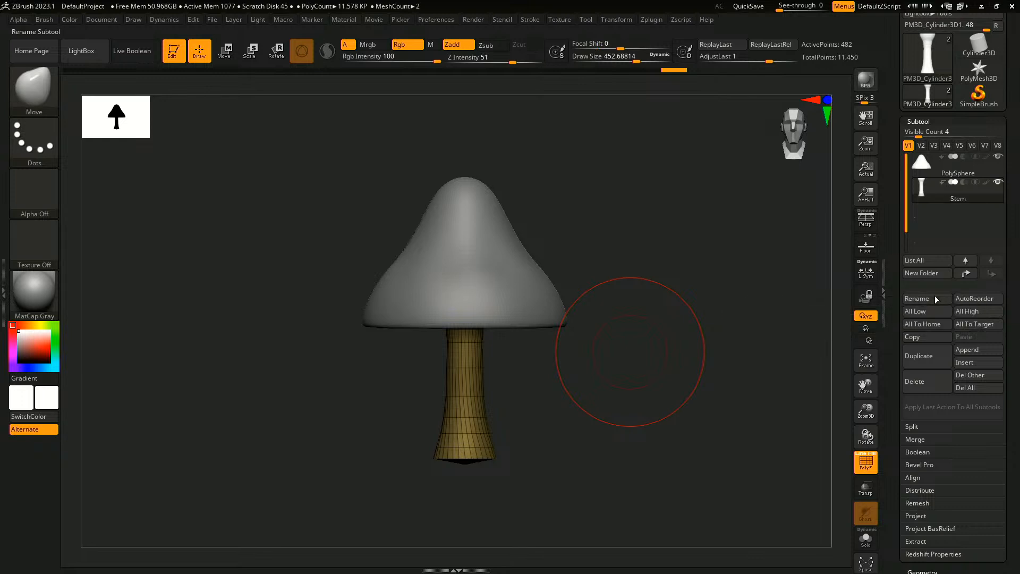
- Duplicate the bell-shaped PolySphere subtool and hide the original
{"action": "left_click", "coordinate": [927, 171]}
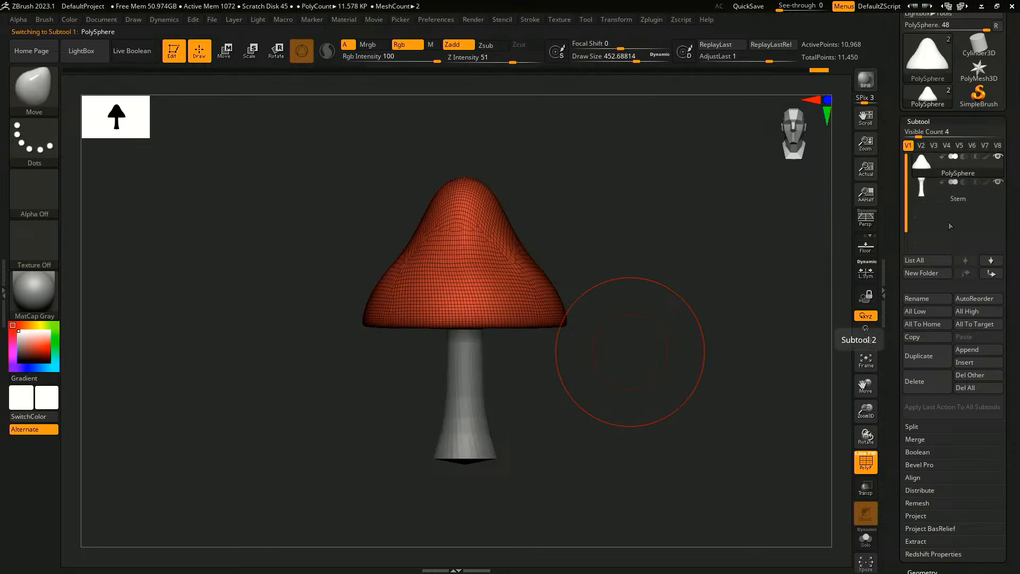
{"action": "key", "text": "ctrl+shift"}
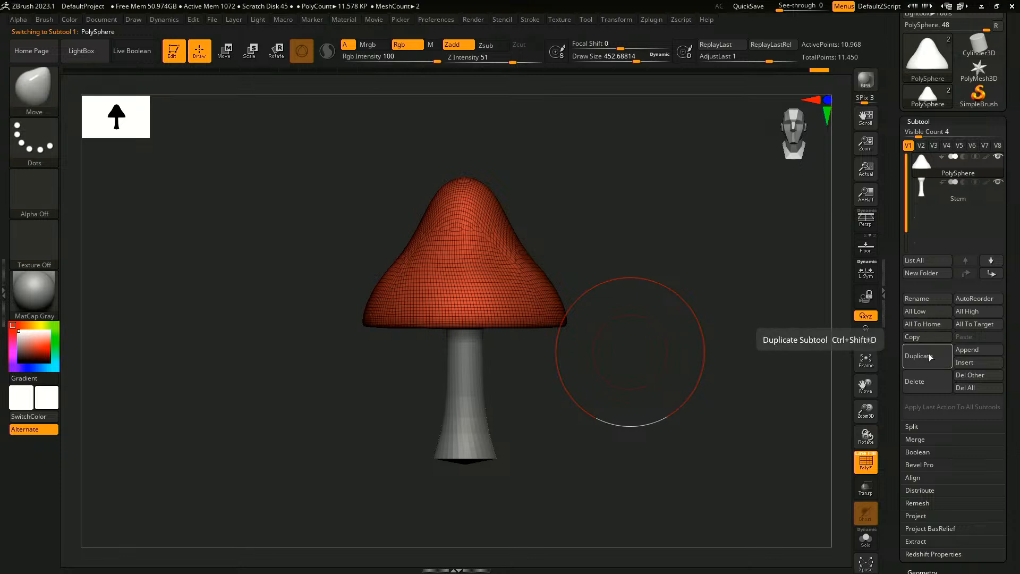
{"action": "left_click", "coordinate": [924, 351]}
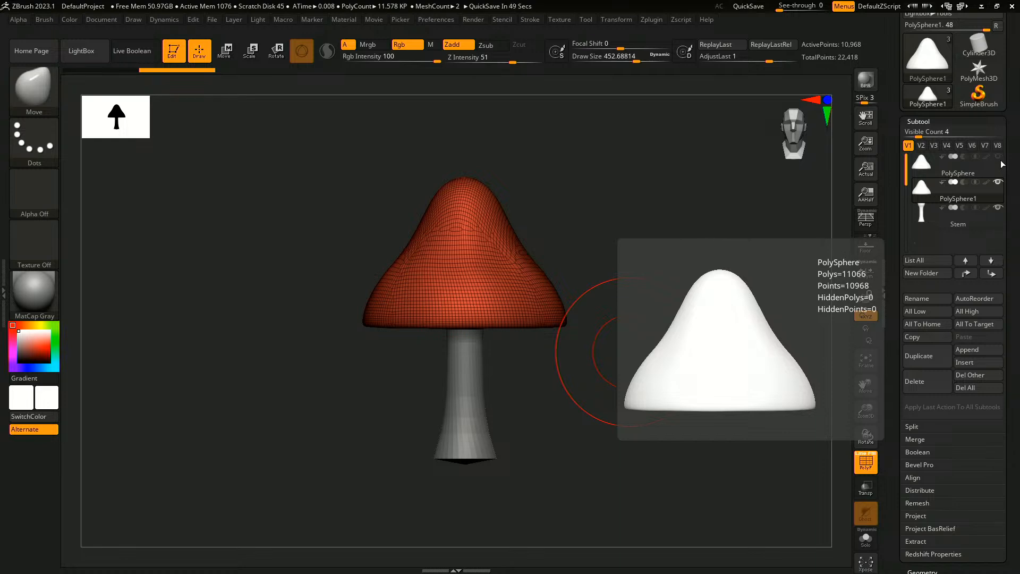
{"action": "left_click", "coordinate": [1003, 165]}
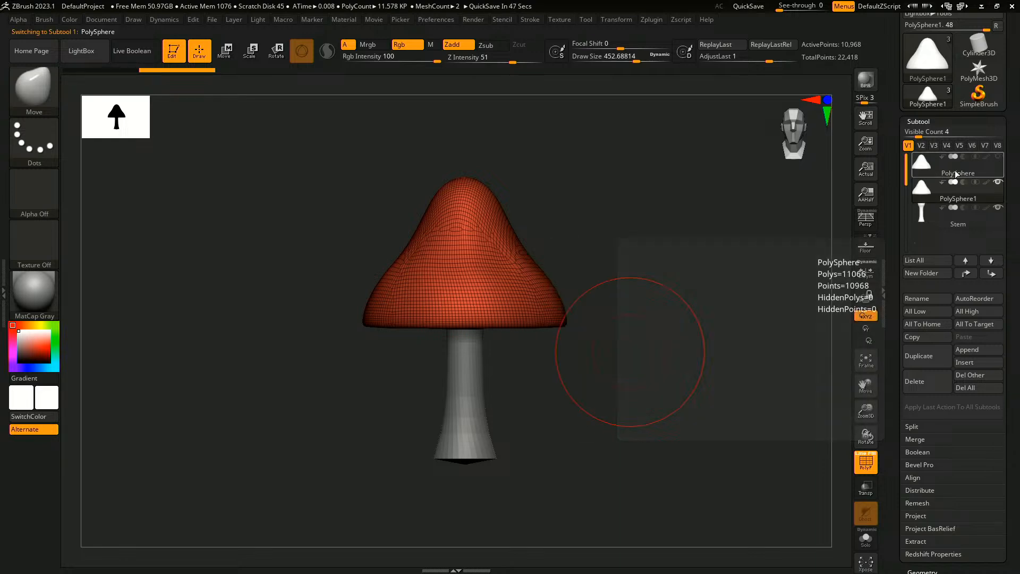
{"action": "left_click", "coordinate": [992, 184]}
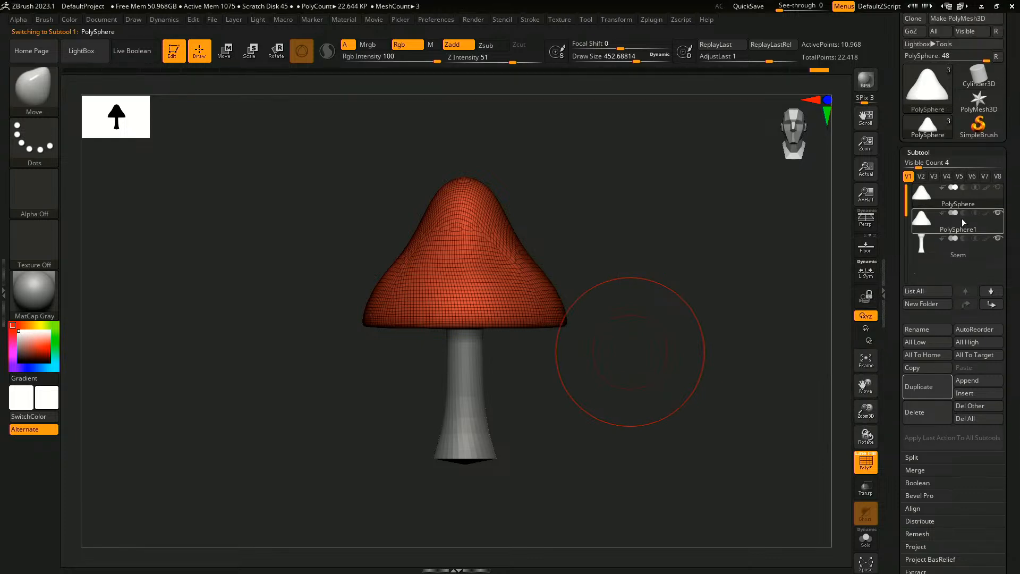
- Rename the duplicated PolySphere1 subtool as Cap
{"action": "left_click", "coordinate": [936, 329]}
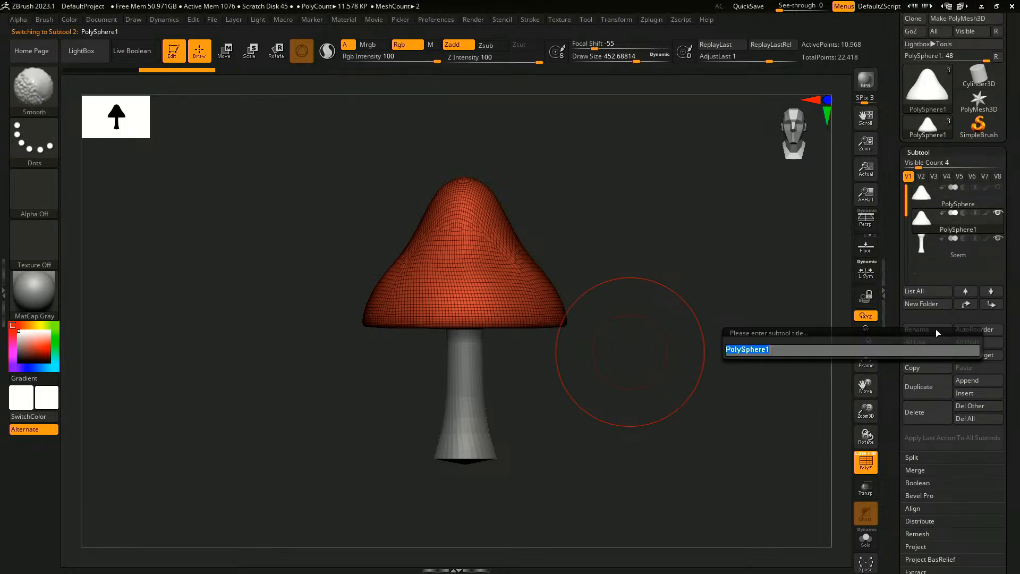
{"action": "type", "text": "Cap"}
{"action": "key", "text": "Return"}
- Select the hidden original PolySphere subtool and save the whole tool as Mushroom in the Bake_Example folder
{"action": "left_click", "coordinate": [972, 203]}
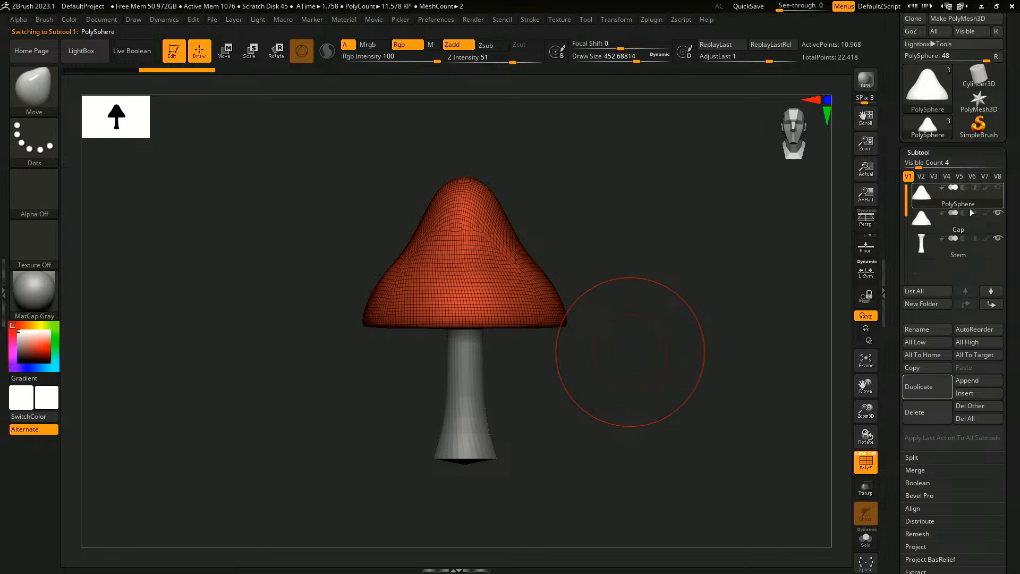
{"action": "left_click_drag", "start_coordinate": [1010, 137], "coordinate": [998, 223]}
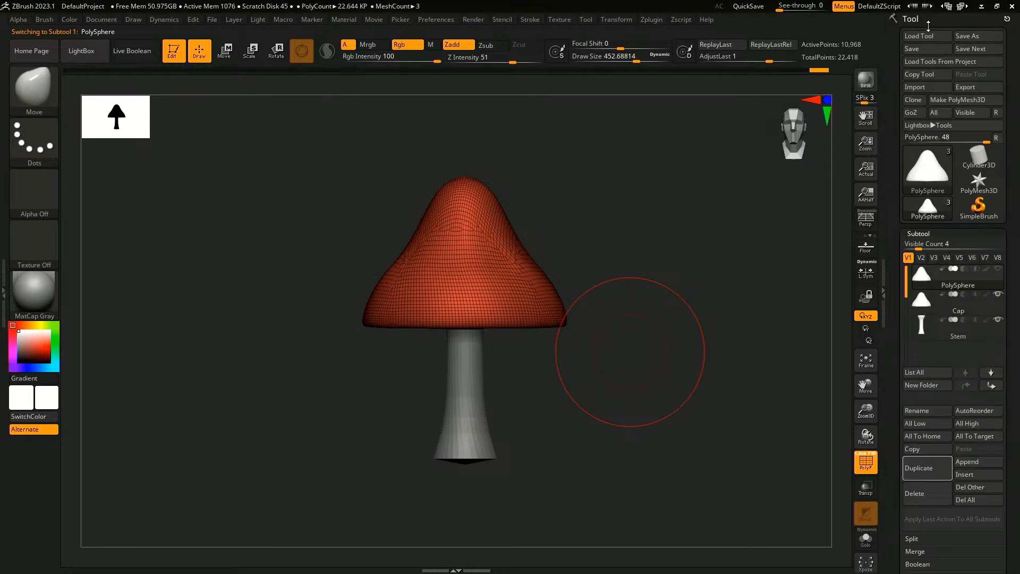
{"action": "left_click_drag", "start_coordinate": [1013, 94], "coordinate": [1017, 261]}
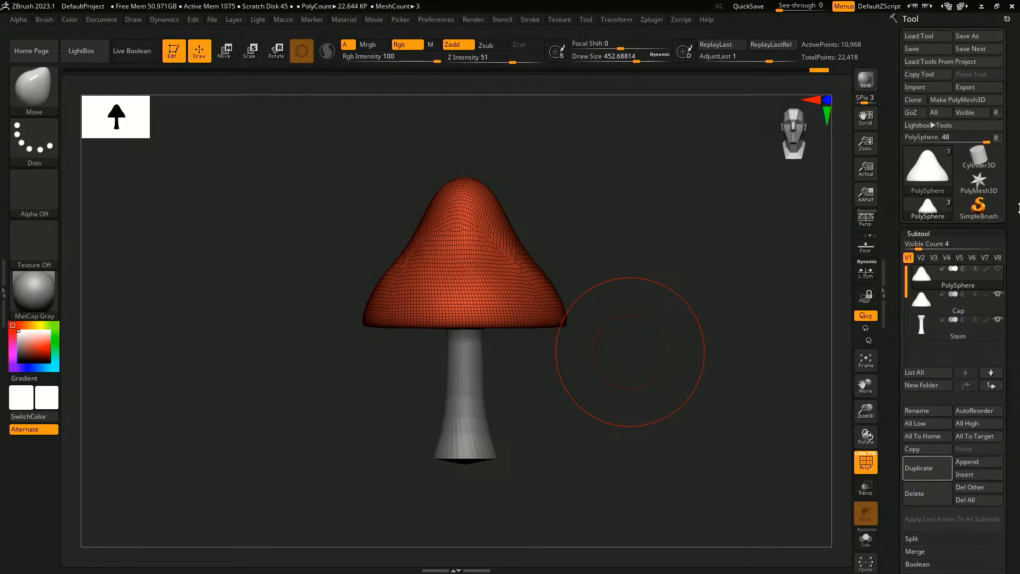
{"action": "left_click", "coordinate": [975, 37]}
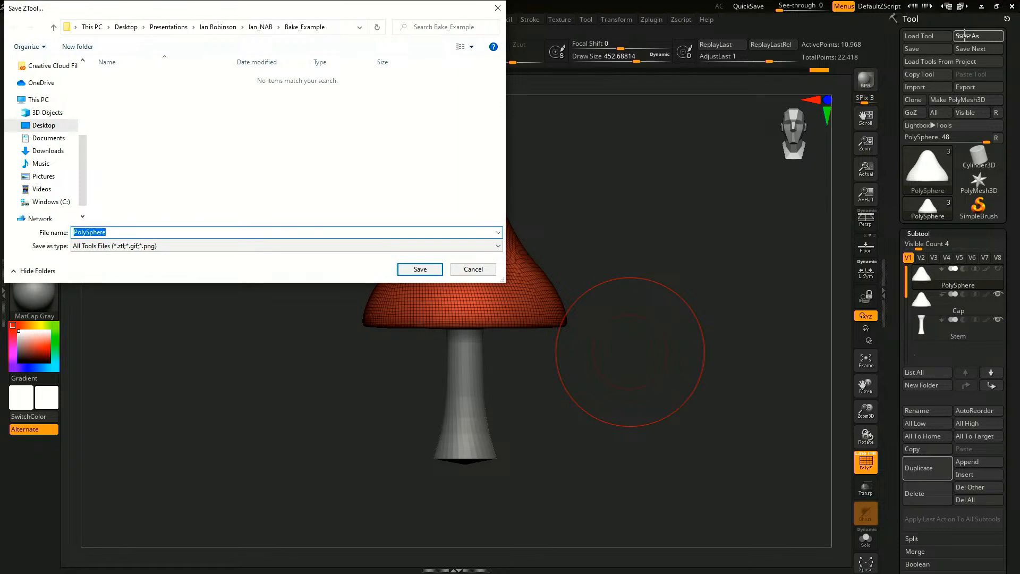
{"action": "type", "text": "Mushroom"}
{"action": "key", "text": "Return"}
- Collapse the subtool list and open the DynaMesh geometry settings of the Mushroom subtool
{"action": "mouse_move", "coordinate": [966, 286]}
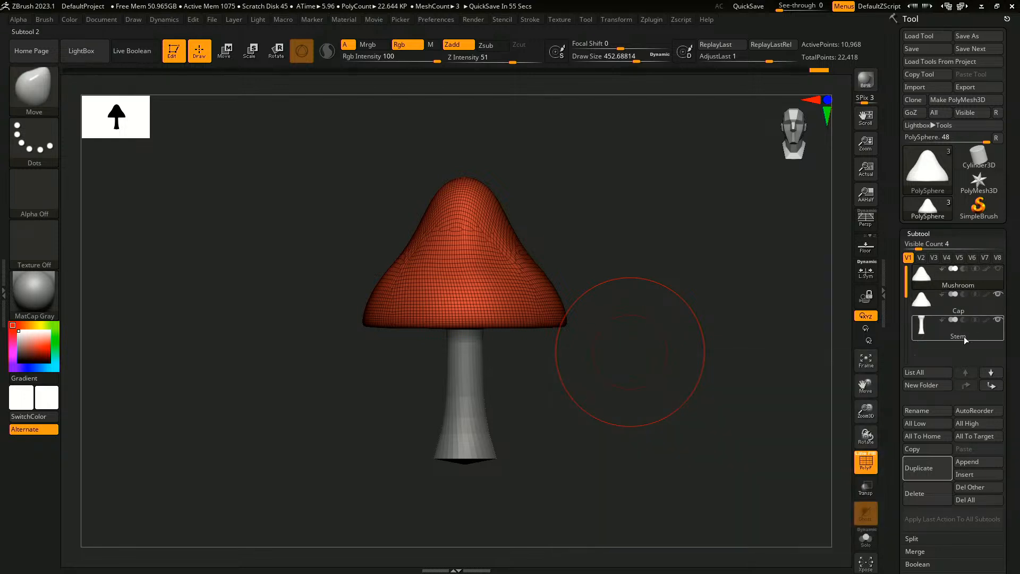
{"action": "mouse_move", "coordinate": [946, 337]}
{"action": "left_click_drag", "start_coordinate": [645, 290], "coordinate": [639, 295]}
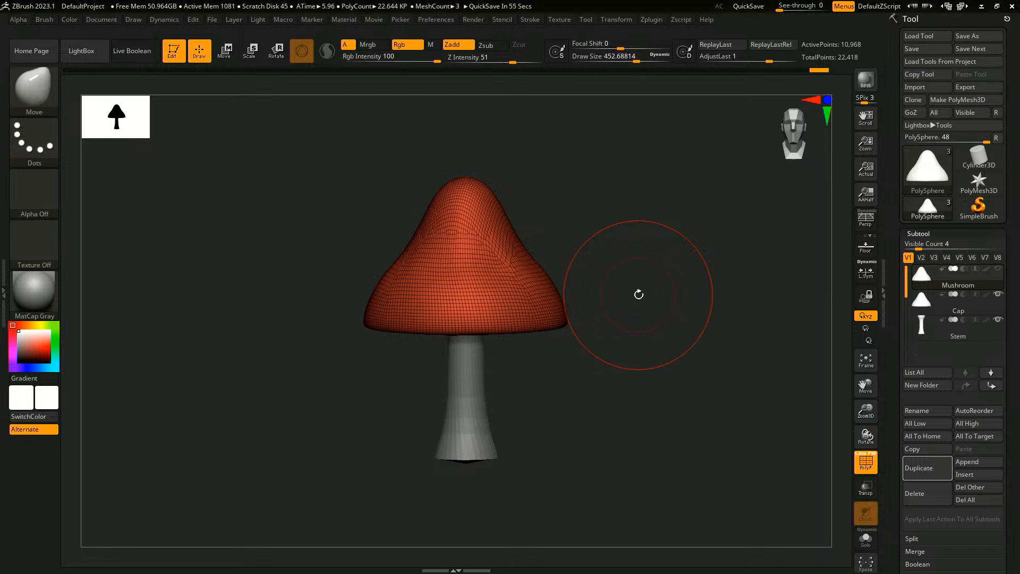
{"action": "left_click", "coordinate": [919, 234]}
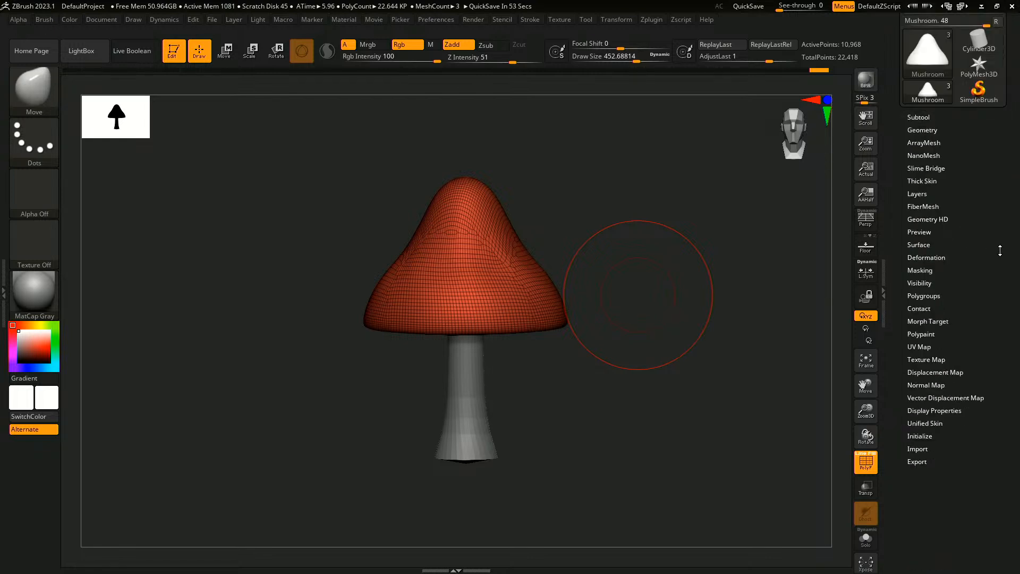
{"action": "left_click", "coordinate": [931, 109]}
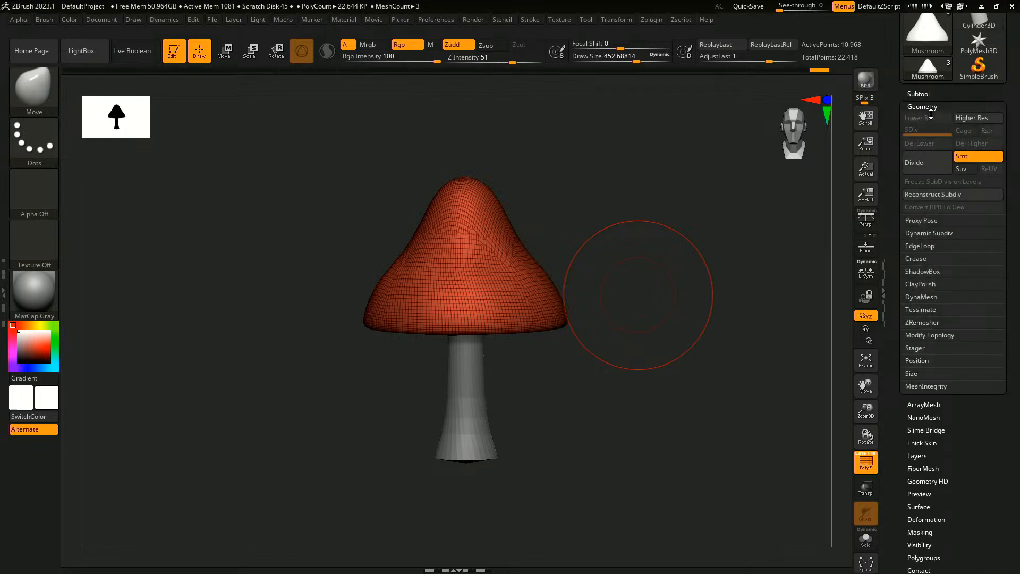
{"action": "left_click", "coordinate": [940, 296]}
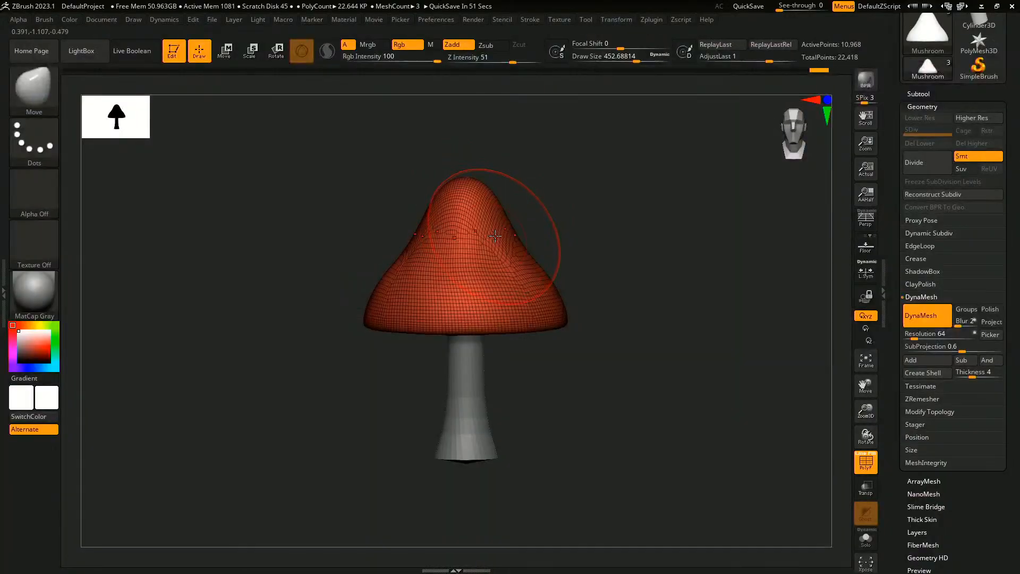
- Pull the cap's peak up and over into a long curved hook with the SnakeHook brush and update its DynaMesh
{"action": "key", "text": "b"}
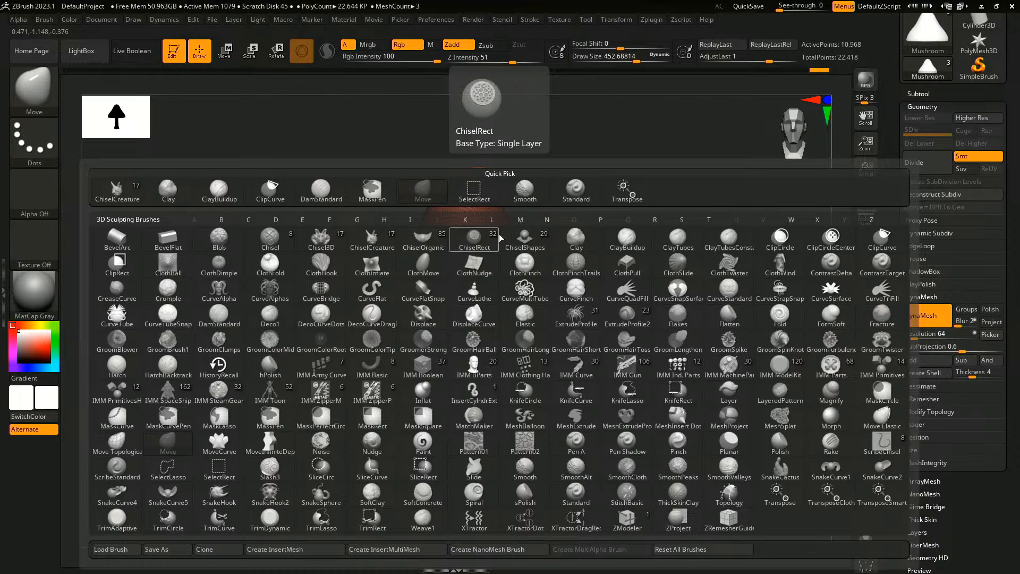
{"action": "key", "text": "s"}
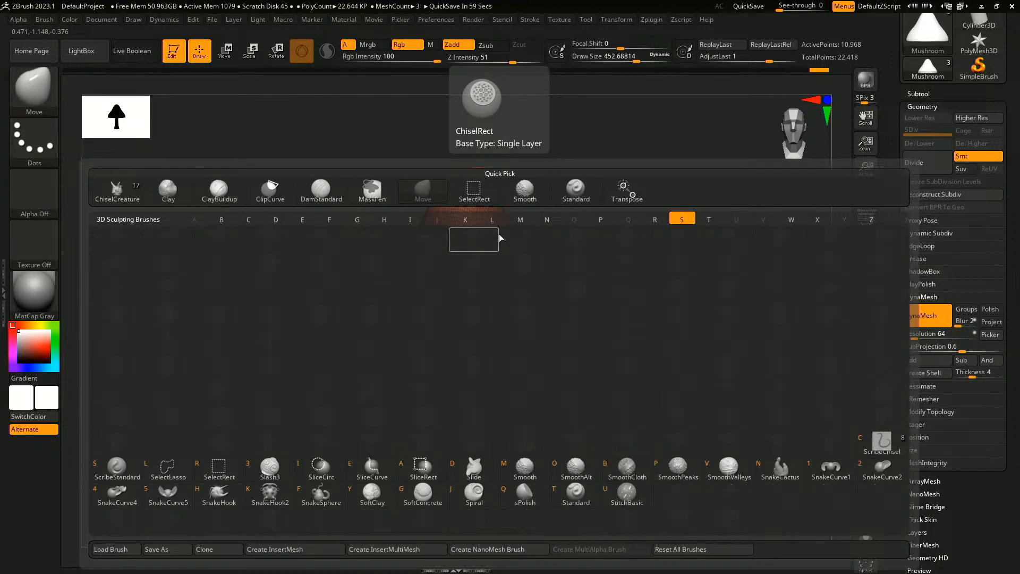
{"action": "key", "text": "h"}
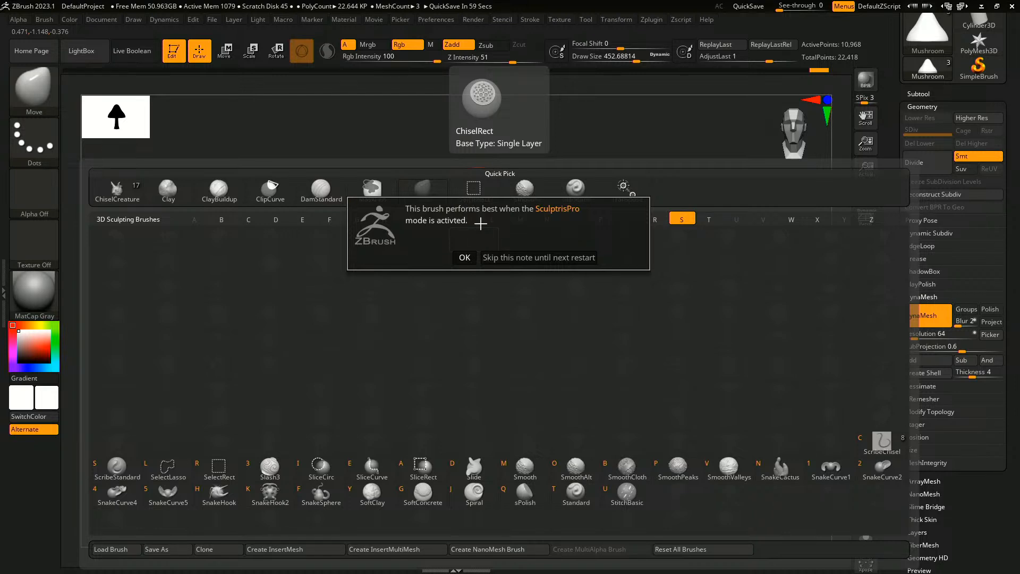
{"action": "left_click", "coordinate": [466, 257]}
{"action": "mouse_move", "coordinate": [558, 184]}
{"action": "left_mouse_down", "text": "alt"}
{"action": "mouse_move", "coordinate": [548, 258]}
{"action": "mouse_move", "coordinate": [529, 250]}
{"action": "left_mouse_up", "text": "alt"}
{"action": "key", "text": "s"}
{"action": "left_click_drag", "start_coordinate": [527, 248], "coordinate": [537, 275], "text": "alt"}
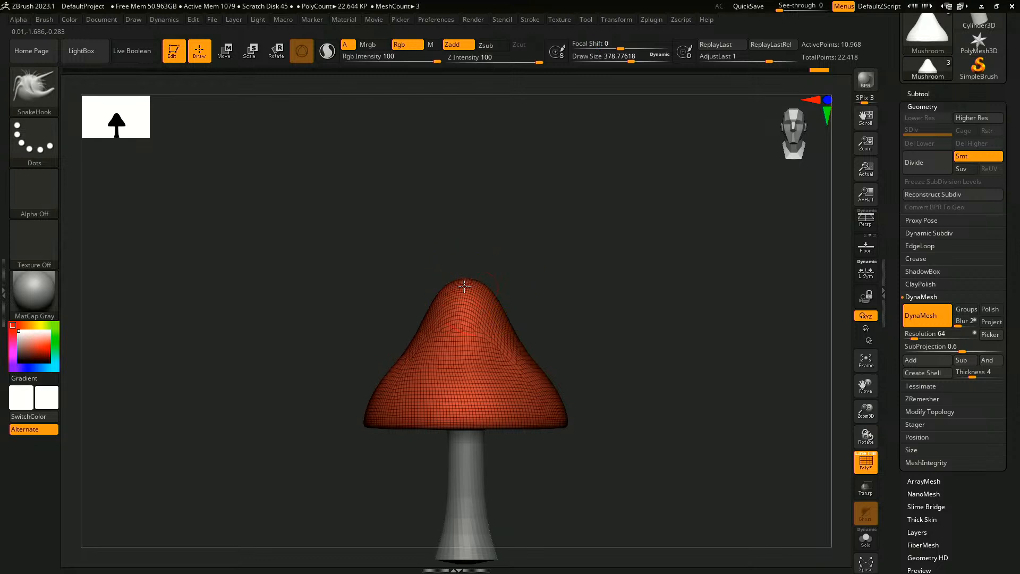
{"action": "mouse_move", "coordinate": [464, 282]}
{"action": "left_mouse_down"}
{"action": "mouse_move", "coordinate": [611, 176]}
{"action": "mouse_move", "coordinate": [627, 234]}
{"action": "mouse_move", "coordinate": [603, 298]}
{"action": "left_mouse_up"}
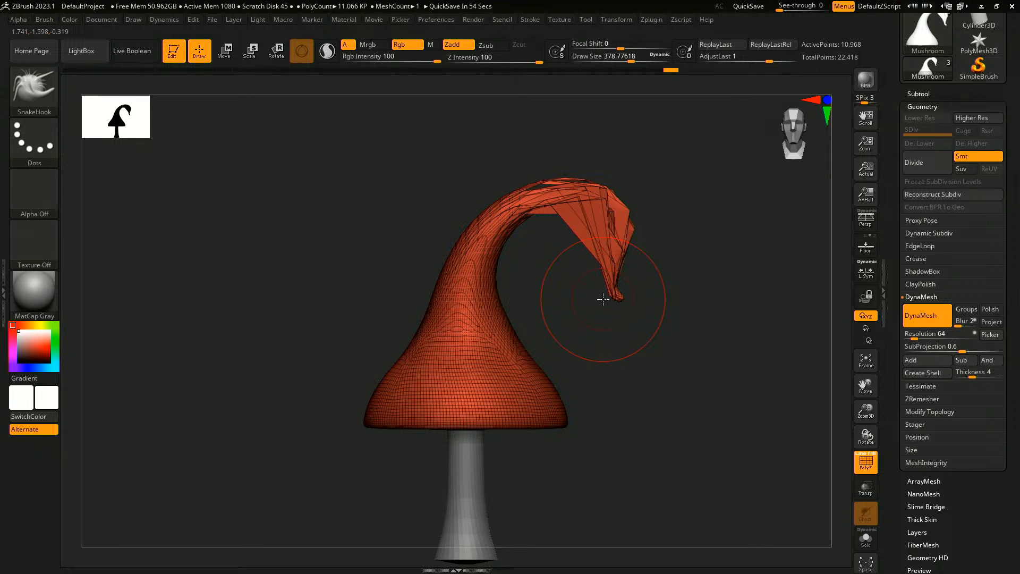
{"action": "key", "text": "ctrl"}
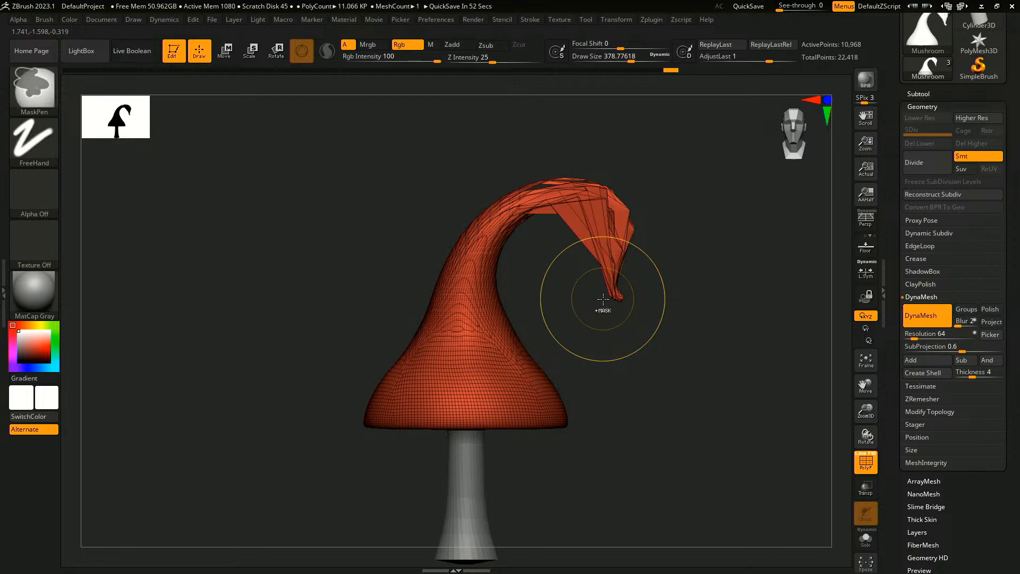
{"action": "left_click_drag", "start_coordinate": [603, 298], "coordinate": [684, 512], "text": "ctrl"}
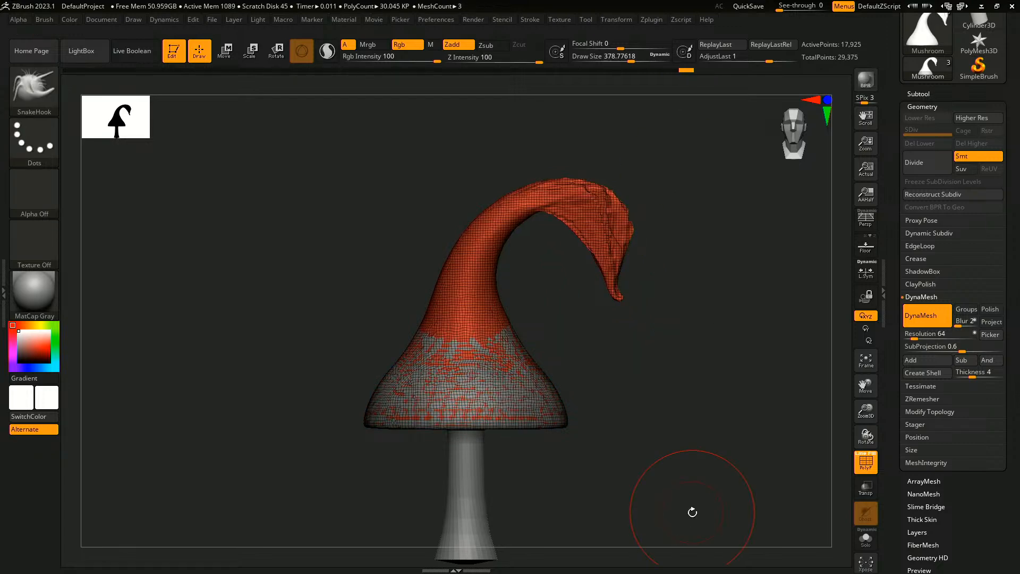
- Smooth the crumpled end and upper curve of the hook and update the cap's DynaMesh
{"action": "left_click_drag", "start_coordinate": [691, 511], "coordinate": [526, 264]}
{"action": "left_click_drag", "start_coordinate": [579, 206], "coordinate": [550, 209]}
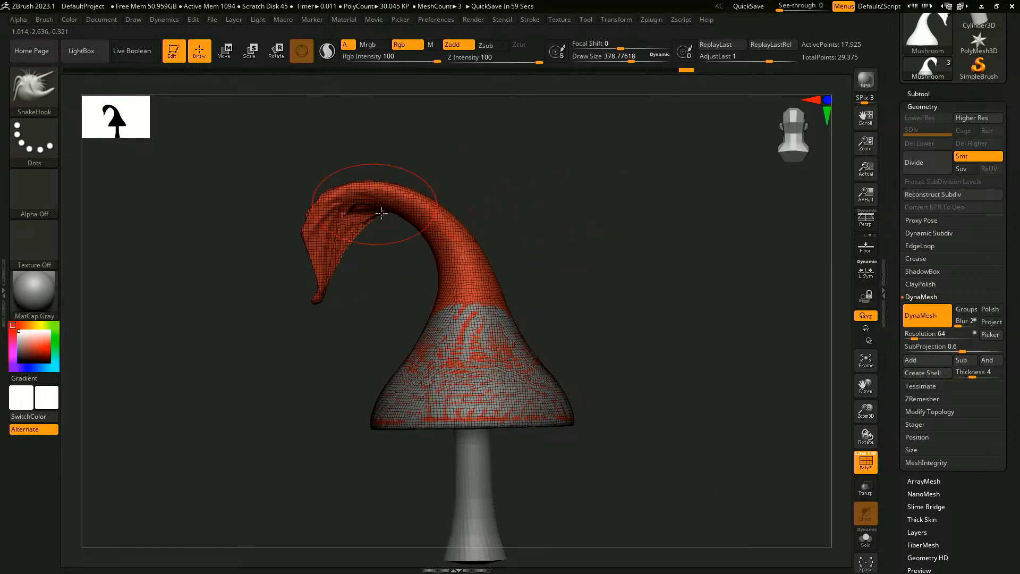
{"action": "left_click_drag", "start_coordinate": [342, 234], "coordinate": [331, 257], "text": "shift"}
{"action": "left_click_drag", "start_coordinate": [334, 253], "coordinate": [325, 241], "text": "shift"}
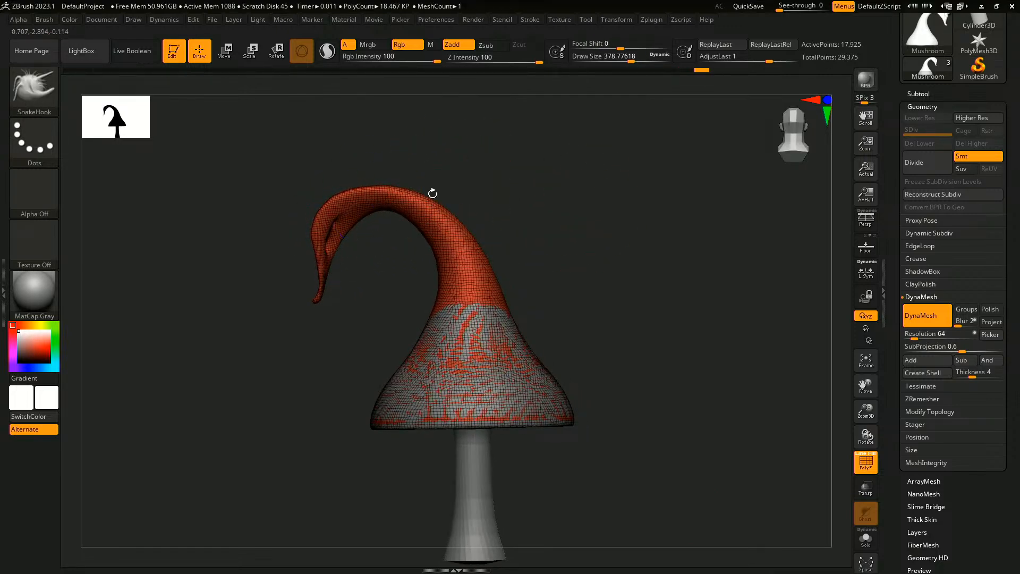
{"action": "left_click_drag", "start_coordinate": [412, 195], "coordinate": [403, 202], "text": "shift"}
{"action": "left_click_drag", "start_coordinate": [578, 369], "coordinate": [594, 394], "text": "ctrl"}
- Thicken the thin end of the hook with the Inflat brush, smooth its tip, and update the DynaMesh
{"action": "mouse_move", "coordinate": [505, 202]}
{"action": "left_mouse_down"}
{"action": "mouse_move", "coordinate": [462, 200]}
{"action": "mouse_move", "coordinate": [515, 189]}
{"action": "left_mouse_up"}
{"action": "key", "text": "b"}
{"action": "key", "text": "i"}
{"action": "key", "text": "n"}
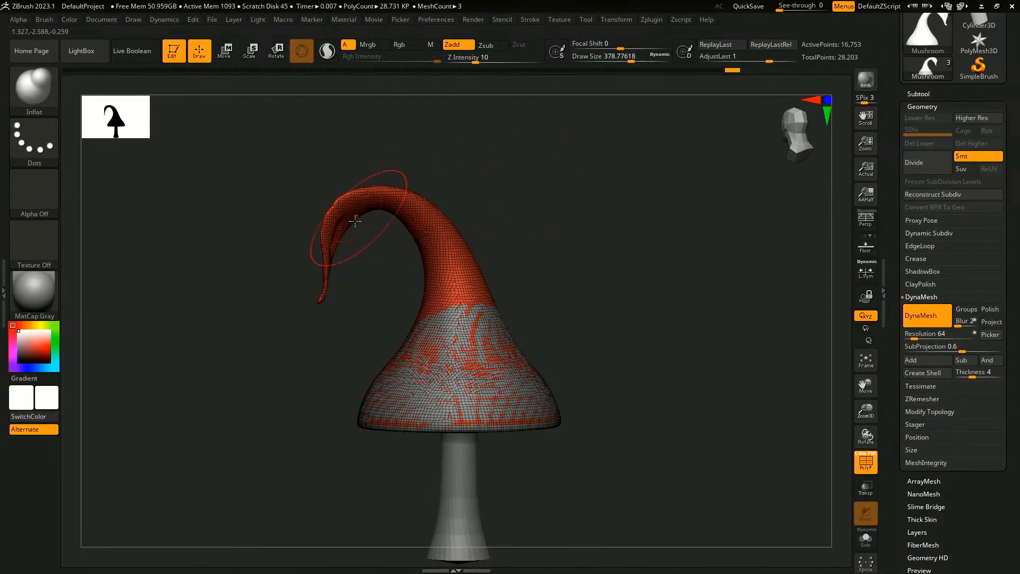
{"action": "left_click_drag", "start_coordinate": [429, 171], "coordinate": [552, 178]}
{"action": "mouse_move", "coordinate": [336, 234]}
{"action": "left_mouse_down"}
{"action": "mouse_move", "coordinate": [332, 249]}
{"action": "mouse_move", "coordinate": [331, 215]}
{"action": "left_mouse_up"}
{"action": "left_click_drag", "start_coordinate": [399, 184], "coordinate": [509, 203]}
{"action": "left_click_drag", "start_coordinate": [508, 203], "coordinate": [660, 216], "text": "alt"}
{"action": "mouse_move", "coordinate": [481, 255]}
{"action": "left_mouse_down", "text": "shift"}
{"action": "mouse_move", "coordinate": [471, 301]}
{"action": "mouse_move", "coordinate": [478, 294]}
{"action": "left_mouse_up", "text": "shift"}
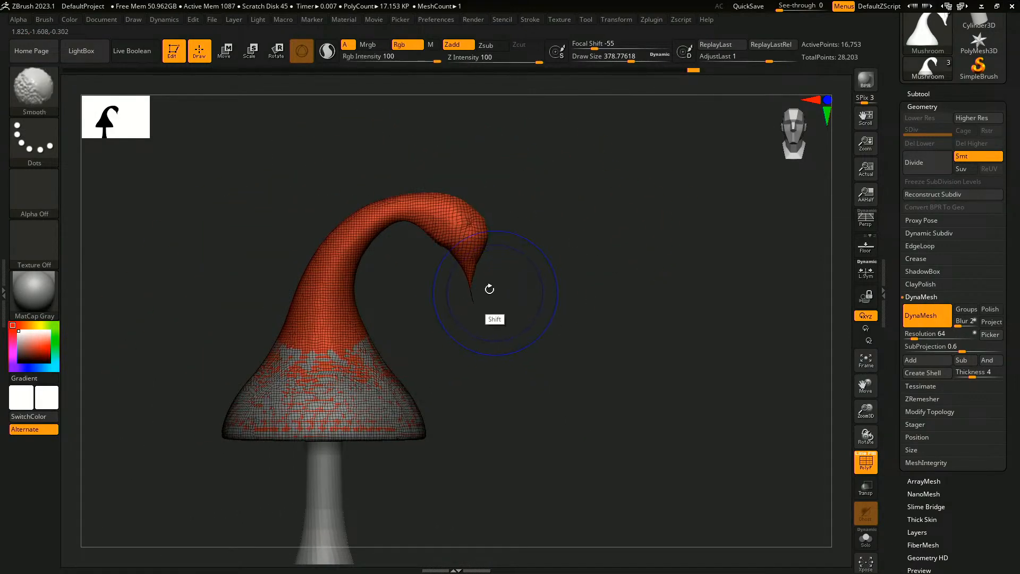
{"action": "left_click_drag", "start_coordinate": [494, 409], "coordinate": [533, 473], "text": "ctrl"}
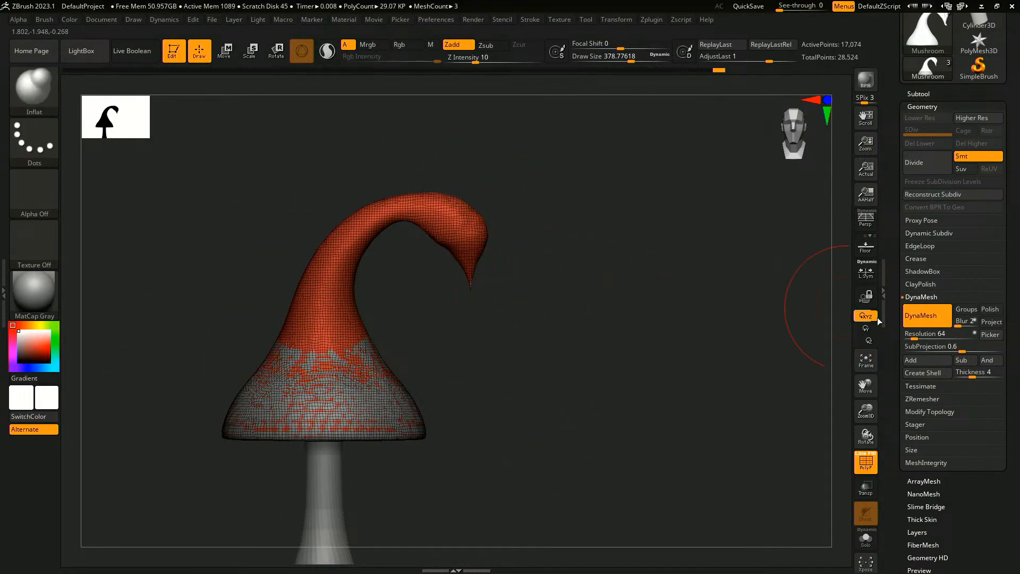
{"action": "left_click_drag", "start_coordinate": [601, 284], "coordinate": [631, 295], "text": "alt"}
{"action": "key", "text": "b"}
{"action": "key", "text": "d"}
{"action": "key", "text": "s"}
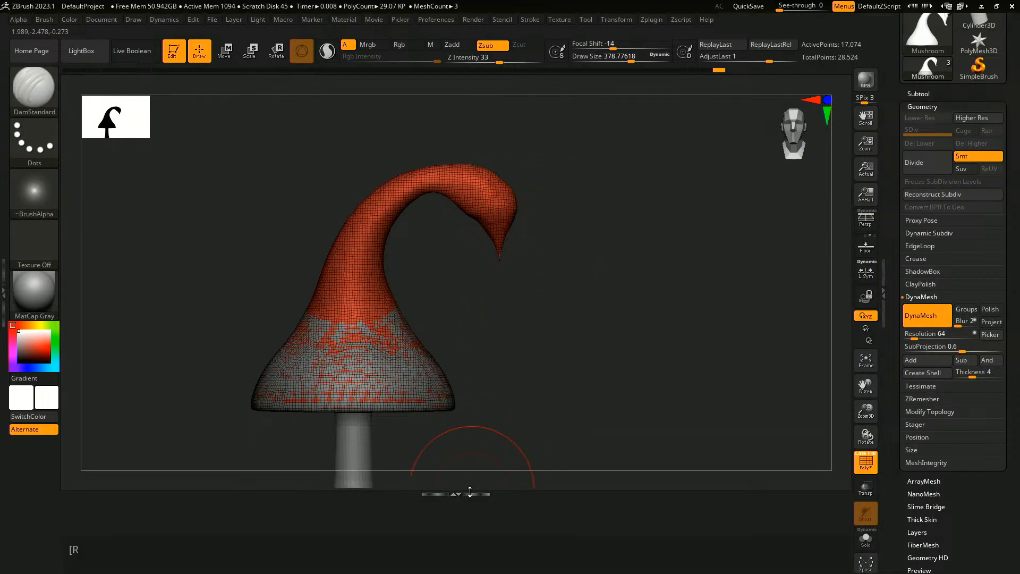
{"action": "left_click", "coordinate": [470, 492]}
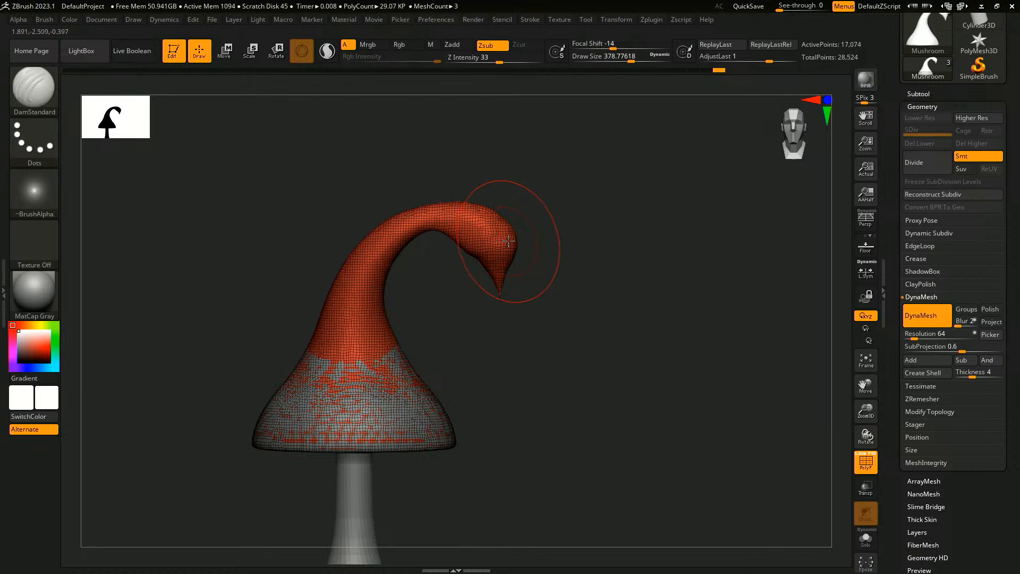
- Reshape the cap's hook with the SnakeHook brush, raising its arch and pulling its end outward
{"action": "key", "text": "b"}
{"action": "key", "text": "s"}
{"action": "key", "text": "h"}
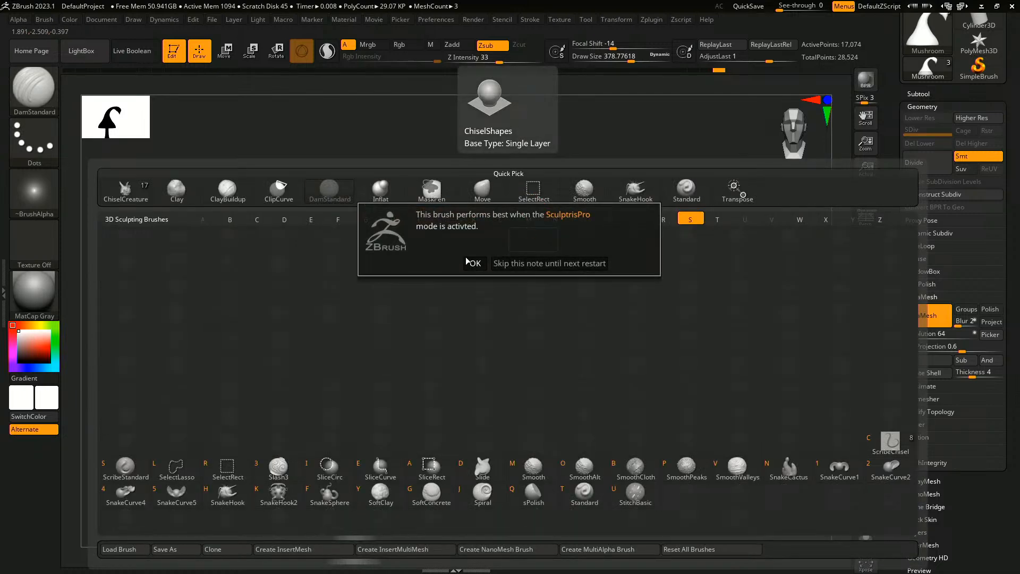
{"action": "left_click", "coordinate": [547, 263]}
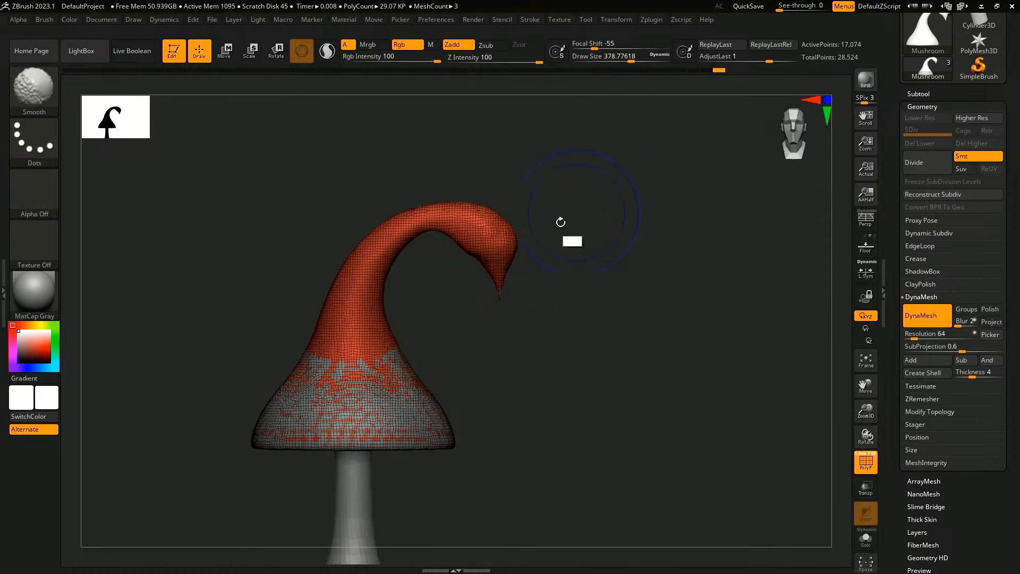
{"action": "mouse_move", "coordinate": [408, 223]}
{"action": "left_mouse_down"}
{"action": "mouse_move", "coordinate": [399, 209]}
{"action": "mouse_move", "coordinate": [432, 194]}
{"action": "left_mouse_up"}
{"action": "mouse_move", "coordinate": [452, 205]}
{"action": "left_mouse_down"}
{"action": "mouse_move", "coordinate": [450, 187]}
{"action": "mouse_move", "coordinate": [479, 194]}
{"action": "left_mouse_up"}
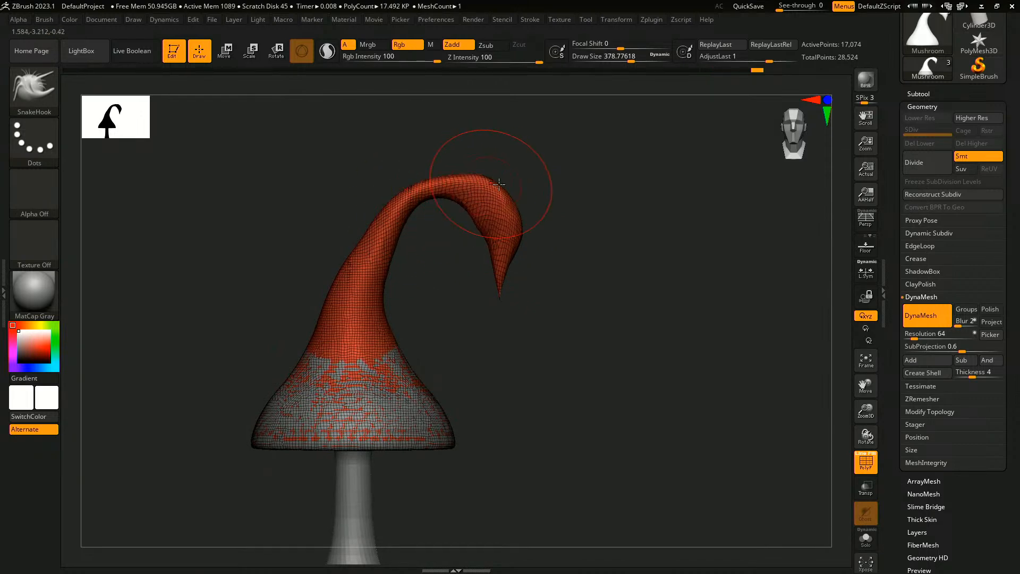
{"action": "left_click_drag", "start_coordinate": [502, 239], "coordinate": [516, 236]}
{"action": "left_click_drag", "start_coordinate": [481, 205], "coordinate": [490, 200]}
- Pull one branch out of the cap's side and another straight up from the hook, updating the DynaMesh after each
{"action": "mouse_move", "coordinate": [306, 363]}
{"action": "left_mouse_down"}
{"action": "mouse_move", "coordinate": [296, 356]}
{"action": "mouse_move", "coordinate": [303, 326]}
{"action": "mouse_move", "coordinate": [166, 371]}
{"action": "left_mouse_up"}
{"action": "left_click_drag", "start_coordinate": [271, 354], "coordinate": [301, 307]}
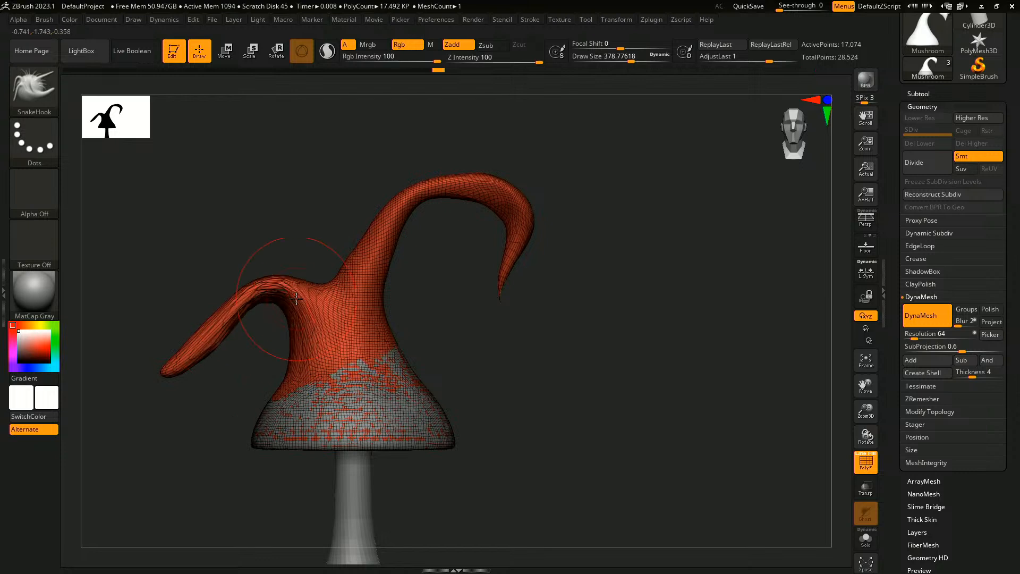
{"action": "left_click_drag", "start_coordinate": [568, 343], "coordinate": [564, 469], "text": "ctrl"}
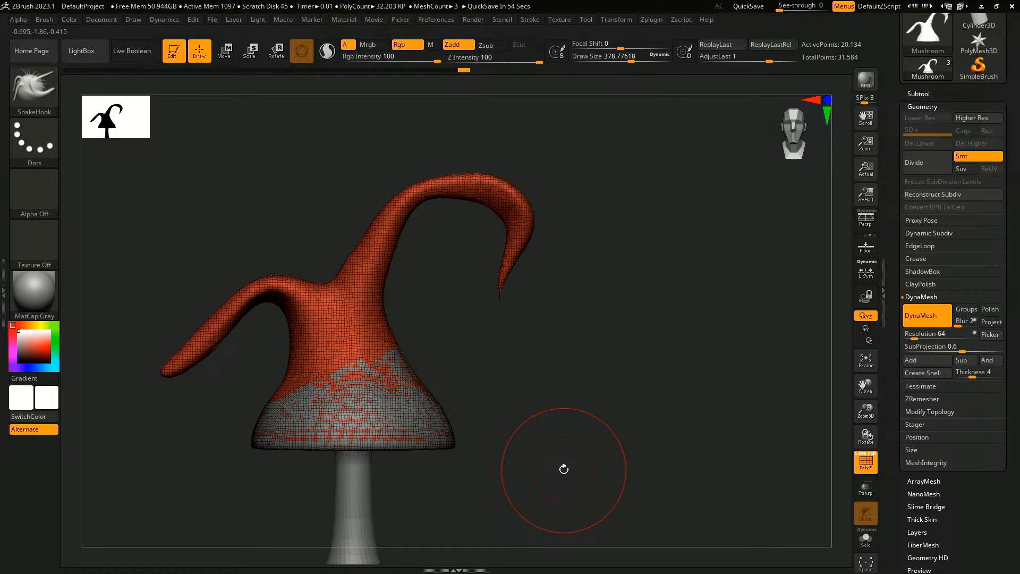
{"action": "left_click_drag", "start_coordinate": [372, 220], "coordinate": [402, 80]}
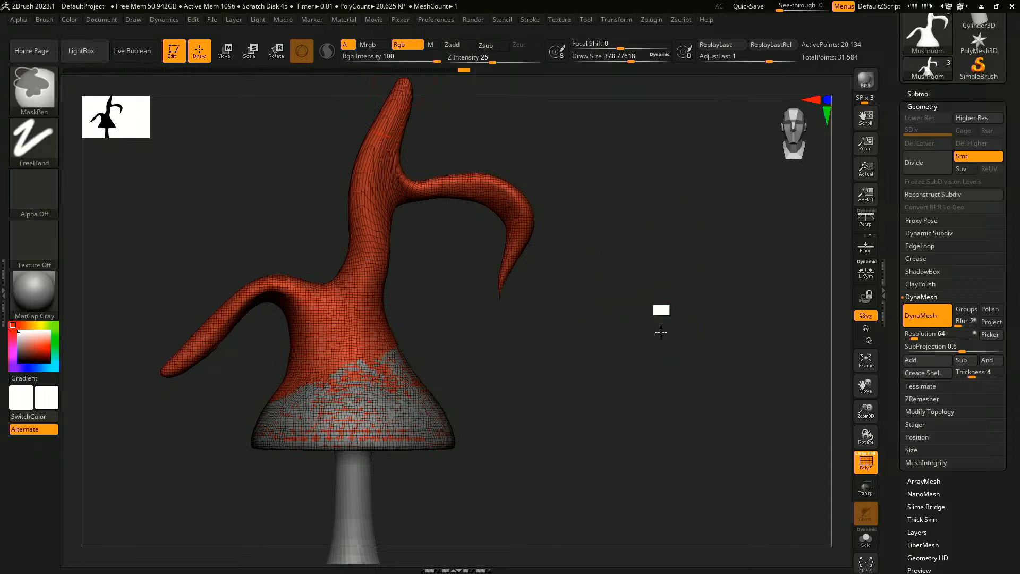
{"action": "left_click_drag", "start_coordinate": [661, 333], "coordinate": [659, 335], "text": "ctrl"}
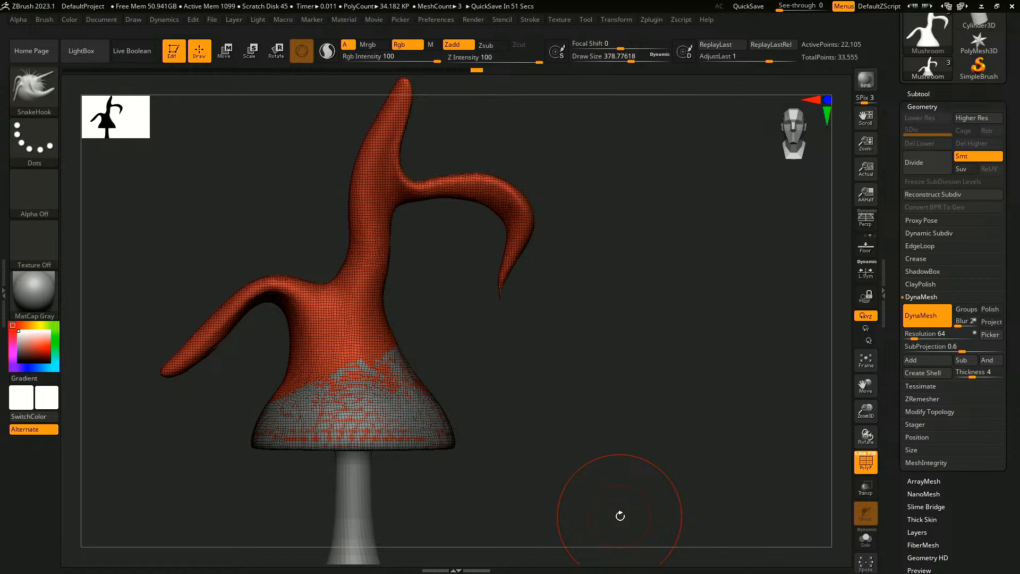
- Undo the side branch and the upward branch pulled from the cap
{"action": "key", "text": "ctrl+z"}
{"action": "key", "text": "ctrl+z"}
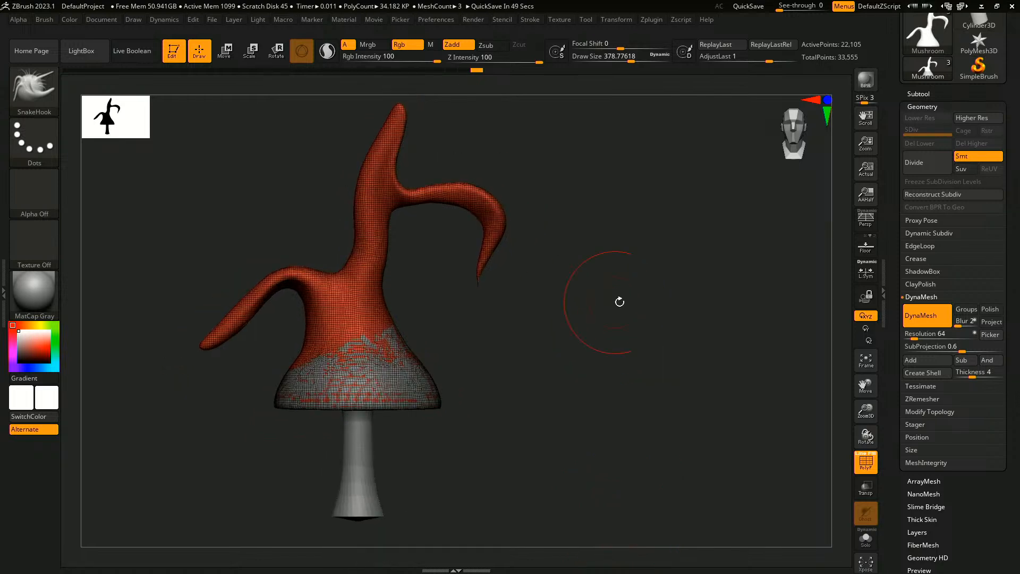
{"action": "key", "text": "ctrl+z"}
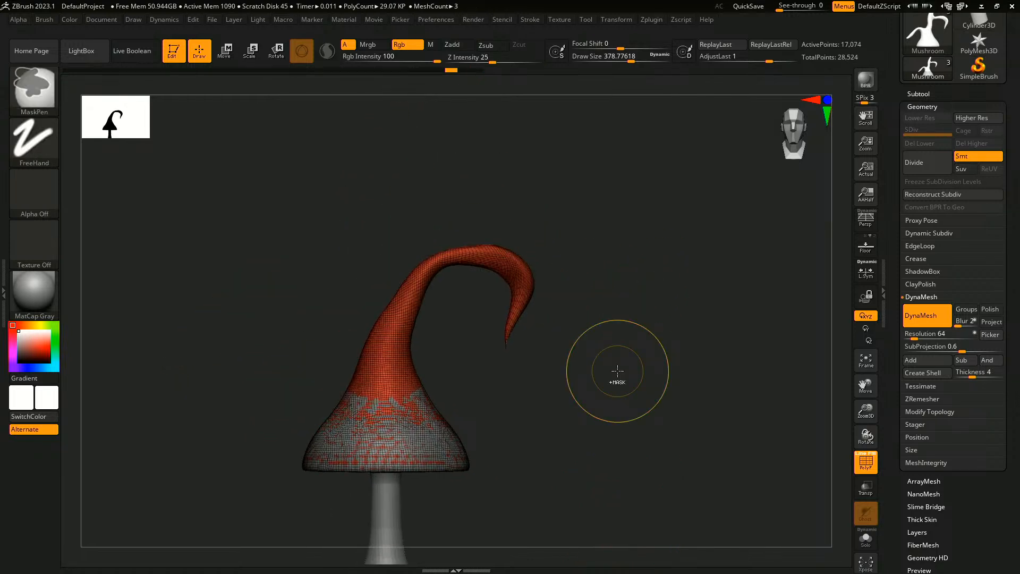
{"action": "left_click_drag", "start_coordinate": [617, 371], "coordinate": [621, 301]}
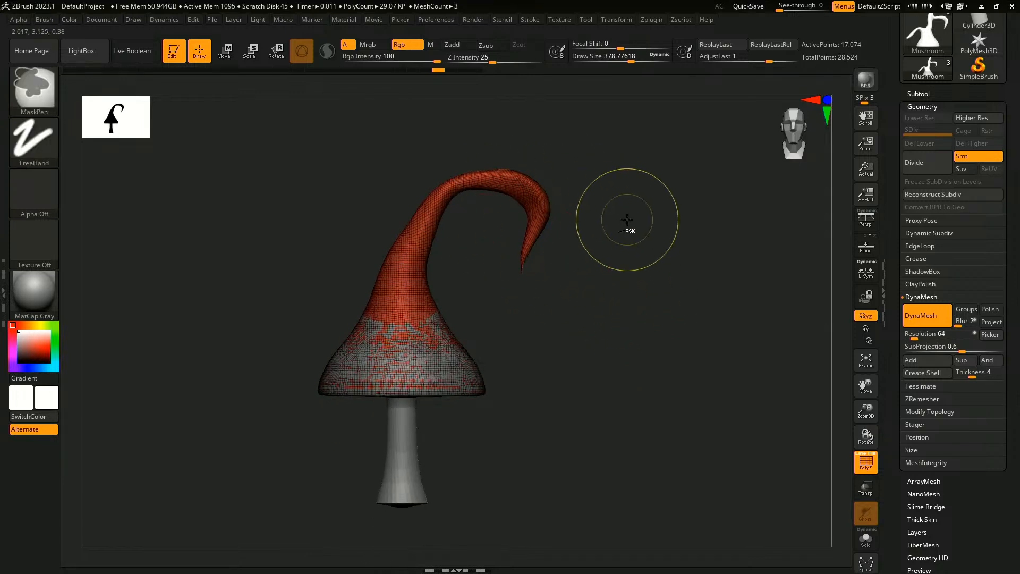
- Undo the latest SnakeHook reshaping strokes on the cap's hook
{"action": "key", "text": "ctrl+z"}
{"action": "key", "text": "ctrl+z"}
{"action": "key", "text": "ctrl+z"}
{"action": "key", "text": "ctrl+z"}
{"action": "key", "text": "ctrl+z"}
{"action": "key", "text": "ctrl+z"}
{"action": "key", "text": "ctrl+z"}
{"action": "key", "text": "ctrl+z"}
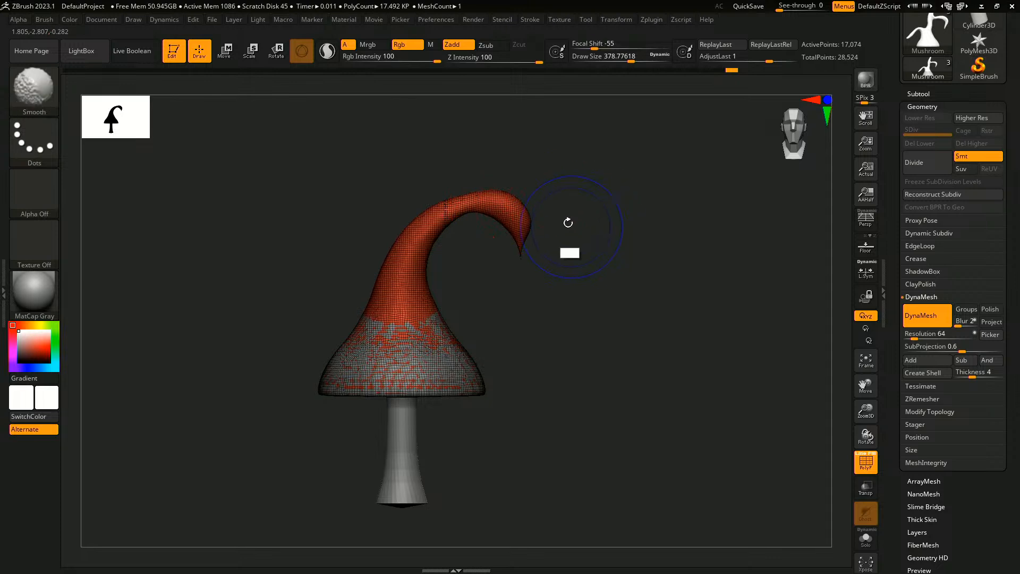
- Smooth the outer end of the hook and update the cap's DynaMesh
{"action": "left_click_drag", "start_coordinate": [523, 223], "coordinate": [501, 195], "text": "shift"}
{"action": "left_click_drag", "start_coordinate": [597, 239], "coordinate": [593, 289], "text": "ctrl"}
{"action": "left_click_drag", "start_coordinate": [581, 327], "coordinate": [586, 376], "text": "alt"}
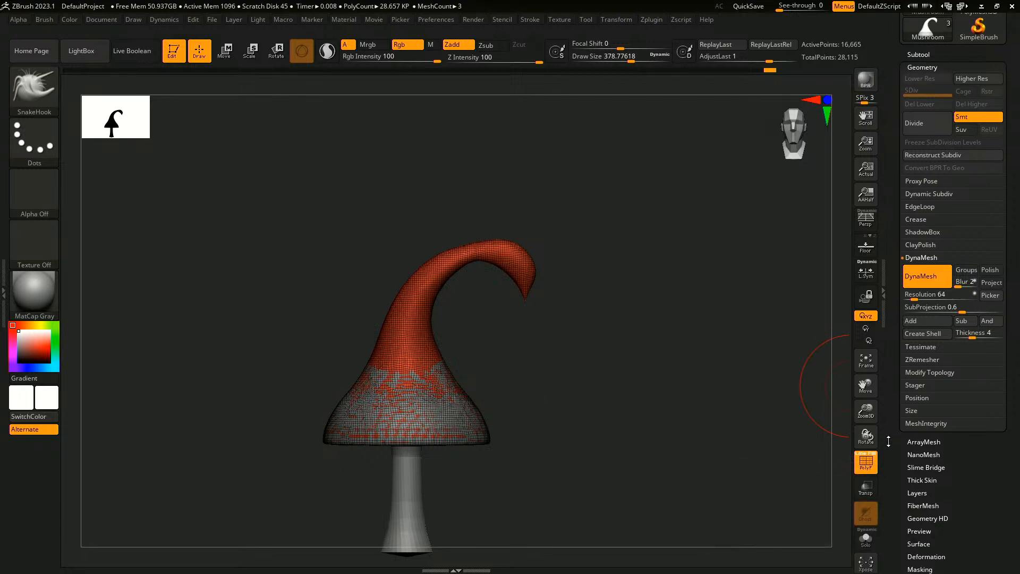
- Isolate the cap in Solo mode and set its DynaMesh resolution to 32
{"action": "left_click", "coordinate": [865, 539]}
{"action": "mouse_move", "coordinate": [590, 412]}
{"action": "left_mouse_down", "text": "alt"}
{"action": "mouse_move", "coordinate": [622, 299]}
{"action": "mouse_move", "coordinate": [603, 330]}
{"action": "left_mouse_up", "text": "alt"}
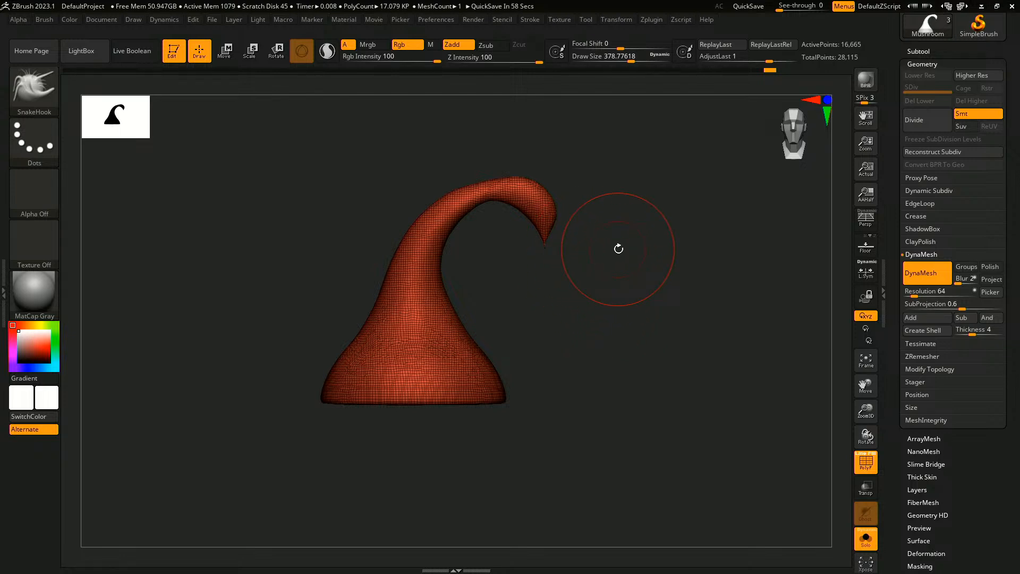
{"action": "left_click_drag", "start_coordinate": [912, 296], "coordinate": [921, 298]}
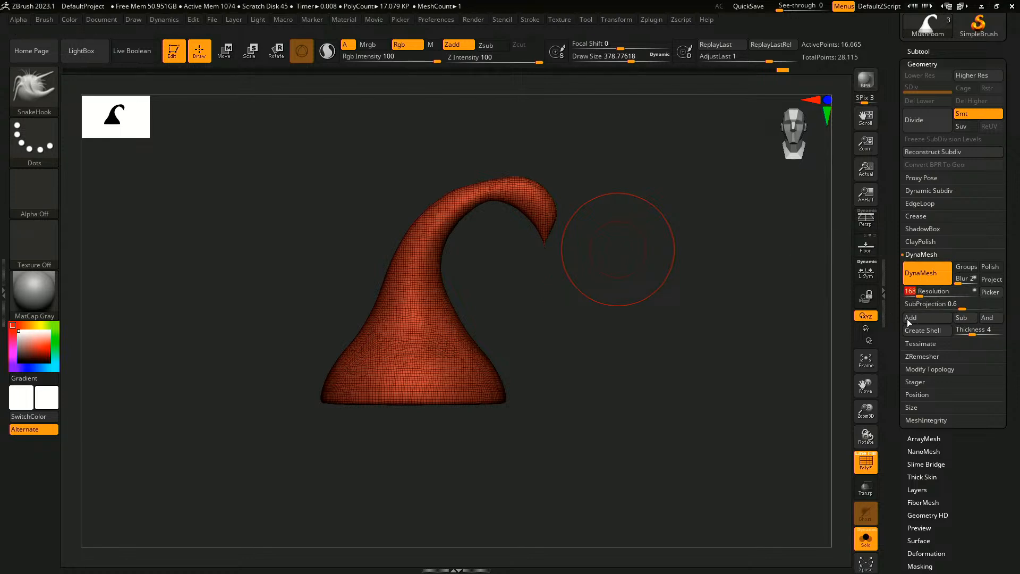
{"action": "left_click", "coordinate": [921, 296]}
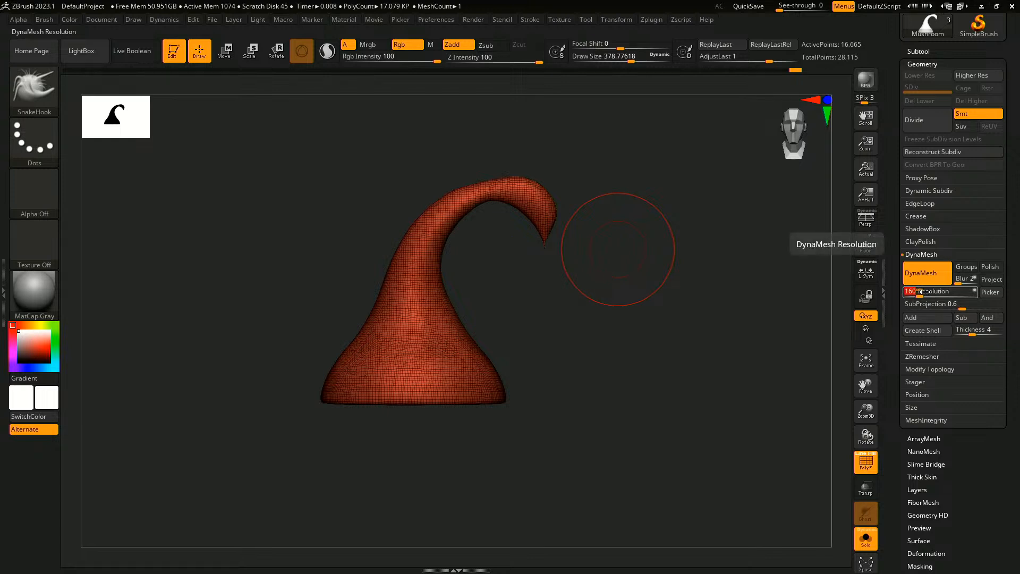
{"action": "type", "text": "32"}
{"action": "key", "text": "Return"}
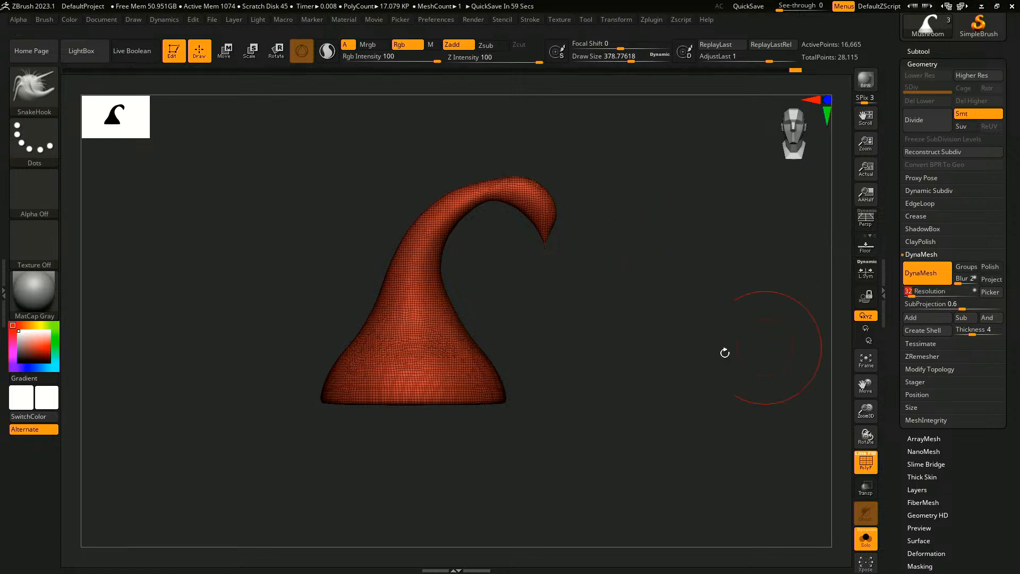
- Try remeshing the cap at a DynaMesh resolution of 8 and undo it
{"action": "left_click_drag", "start_coordinate": [913, 294], "coordinate": [905, 295]}
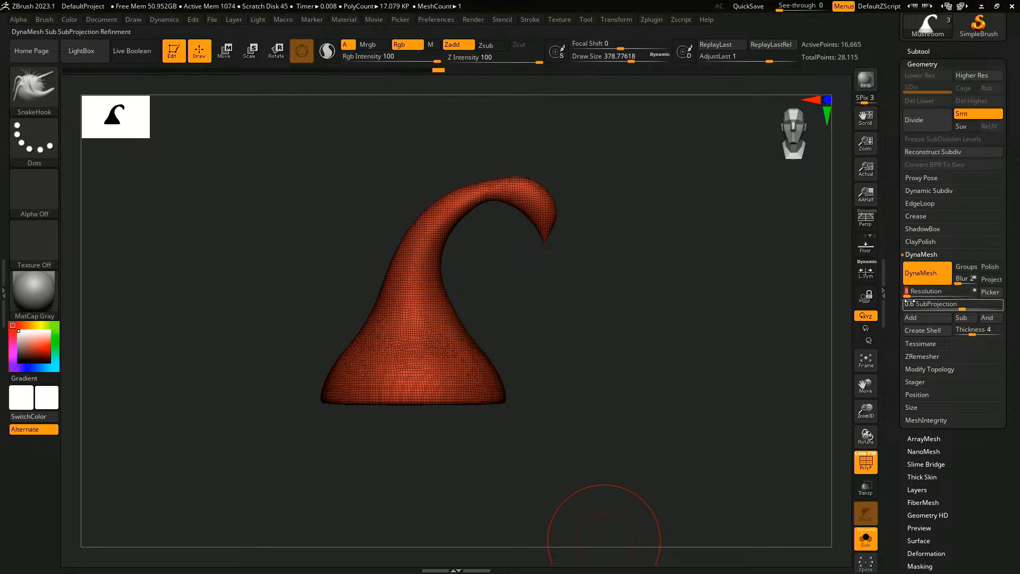
{"action": "left_click_drag", "start_coordinate": [599, 276], "coordinate": [616, 297], "text": "ctrl"}
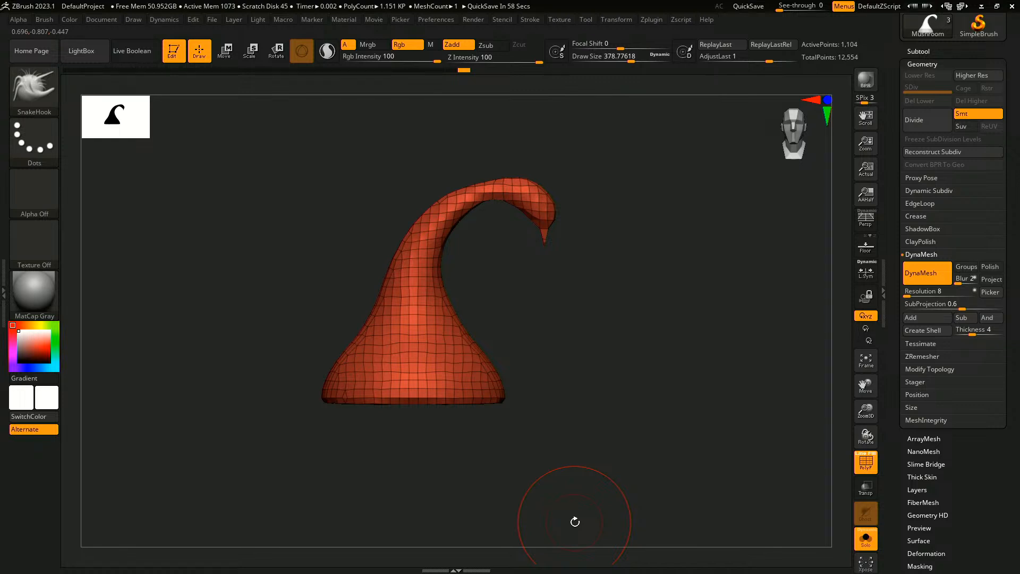
{"action": "key", "text": "ctrl+z"}
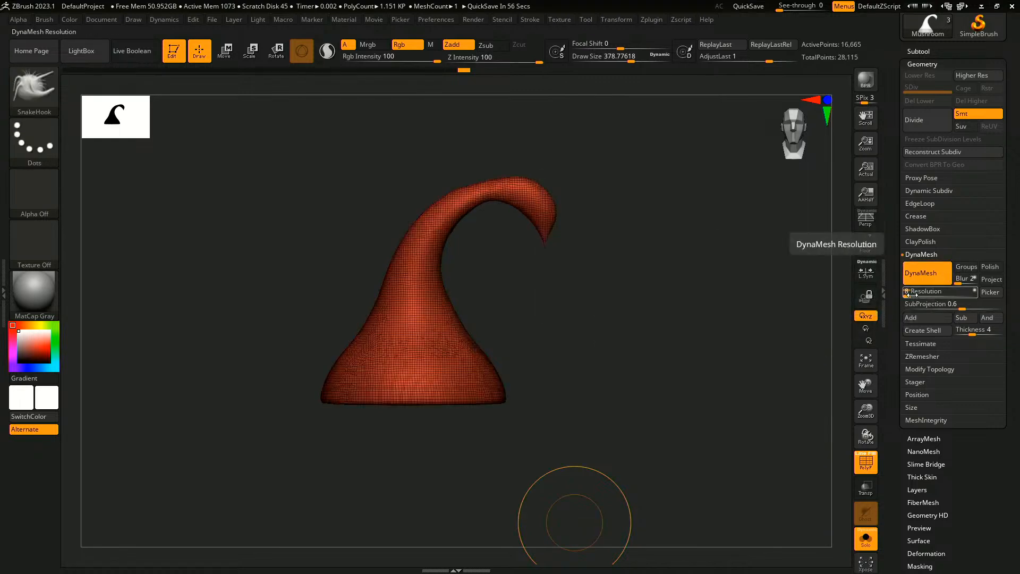
- Remesh the cap at a DynaMesh resolution of 192 and turn off the PolyFrame display
{"action": "left_click_drag", "start_coordinate": [913, 296], "coordinate": [935, 295]}
{"action": "left_click_drag", "start_coordinate": [609, 324], "coordinate": [542, 292], "text": "ctrl"}
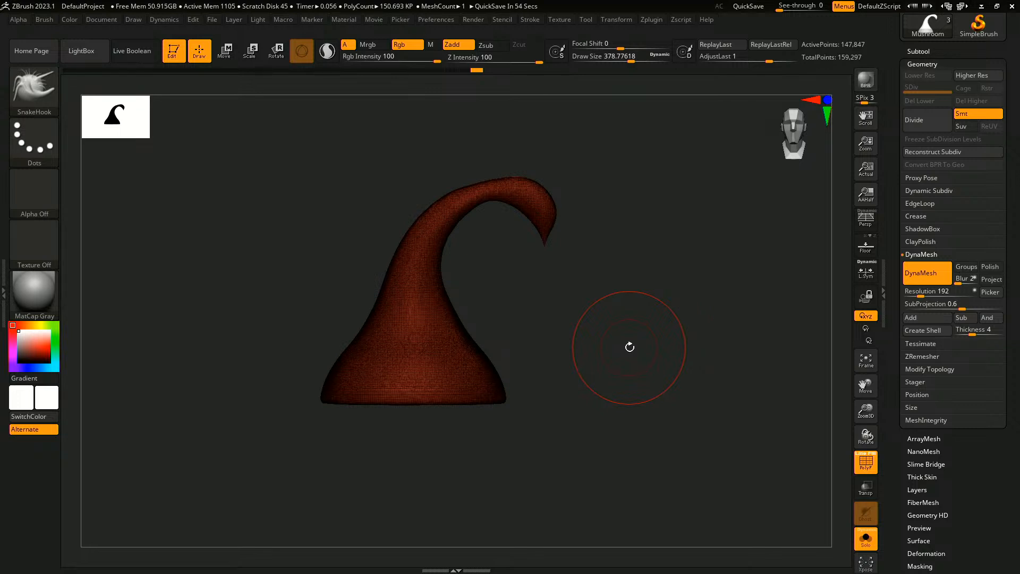
{"action": "key", "text": "shift+f"}
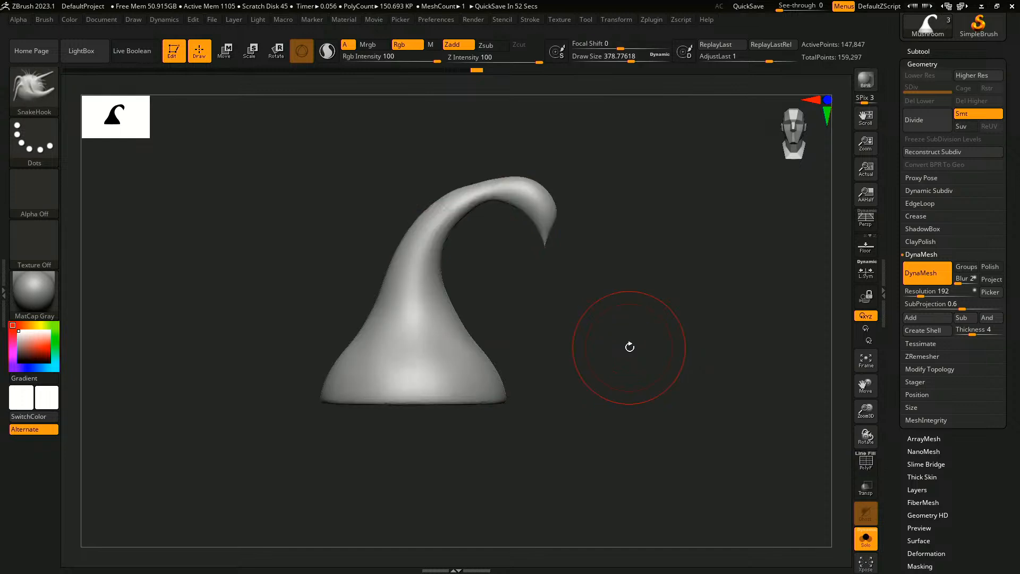
- Smooth the cap's hook and update the cap's DynaMesh
{"action": "key", "text": "shift"}
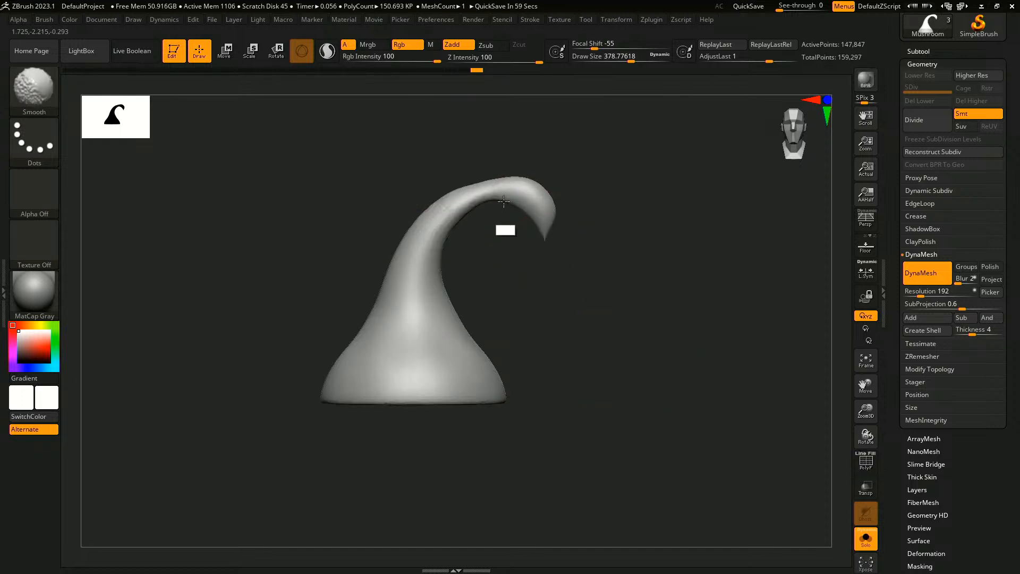
{"action": "left_click_drag", "start_coordinate": [575, 250], "coordinate": [630, 399], "text": "ctrl"}
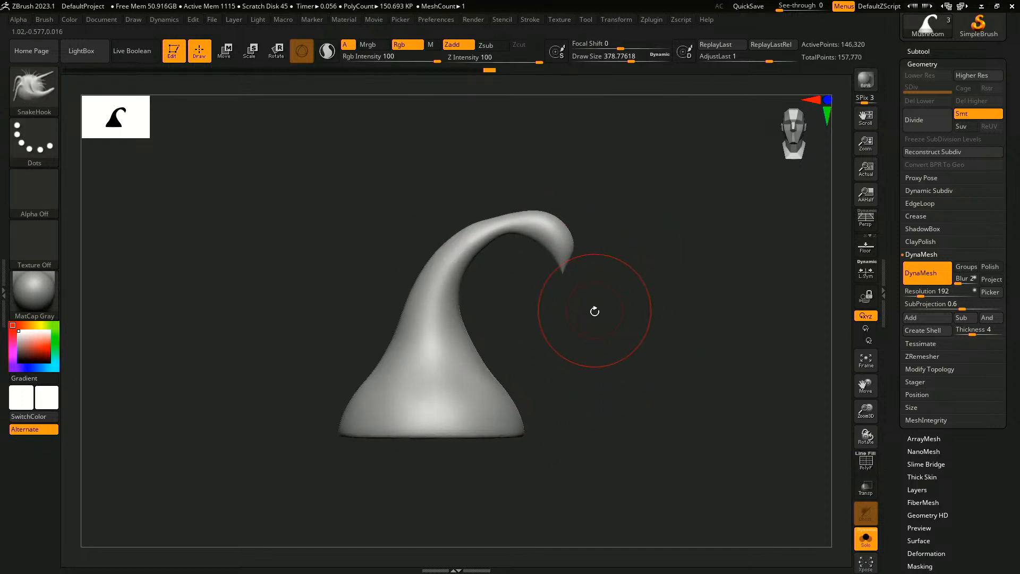
{"action": "left_click_drag", "start_coordinate": [504, 215], "coordinate": [501, 211]}
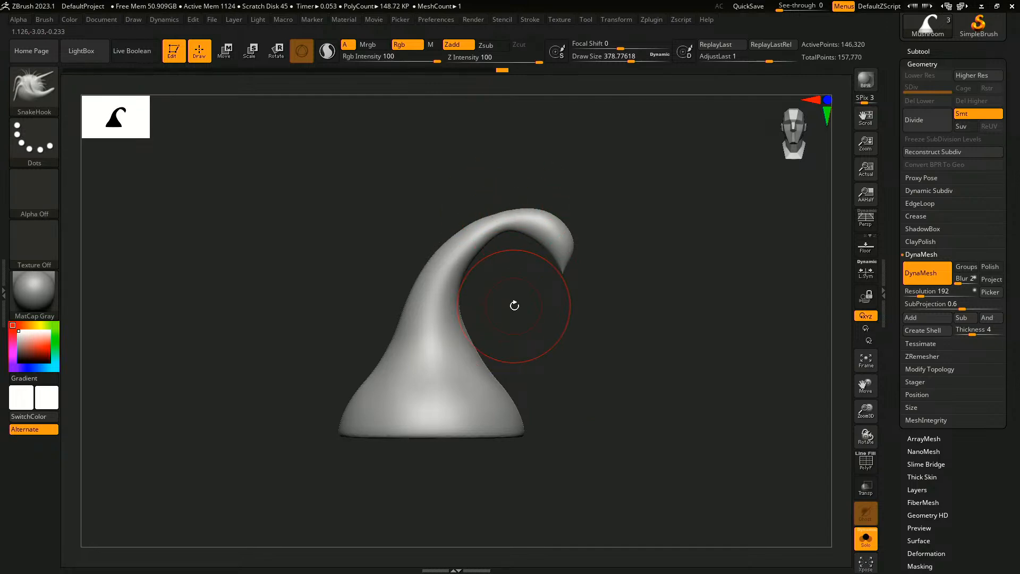
- Switch to the Standard brush with the DragRect stroke and Alpha 06
{"action": "key", "text": "b"}
{"action": "key", "text": "s"}
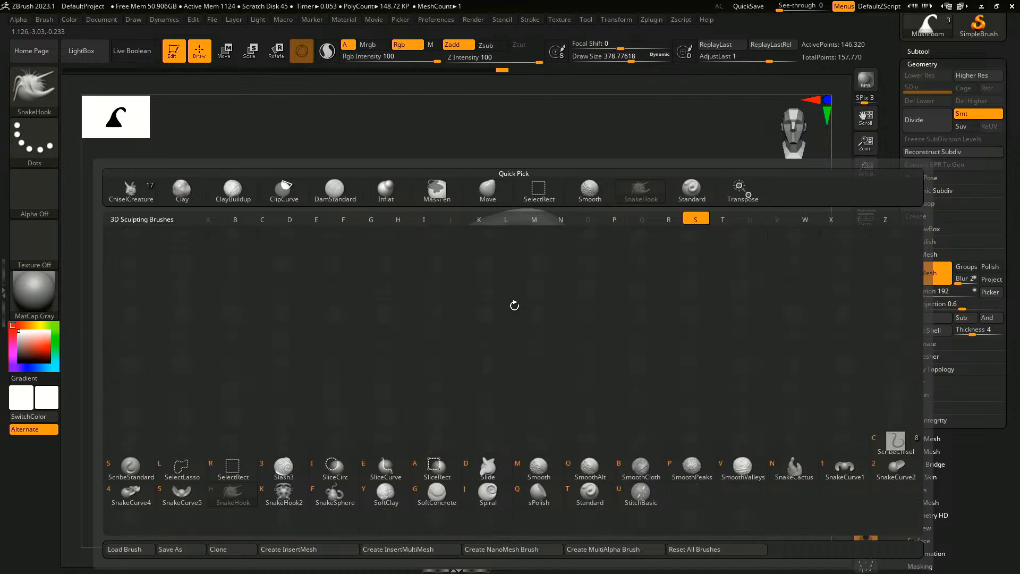
{"action": "key", "text": "t"}
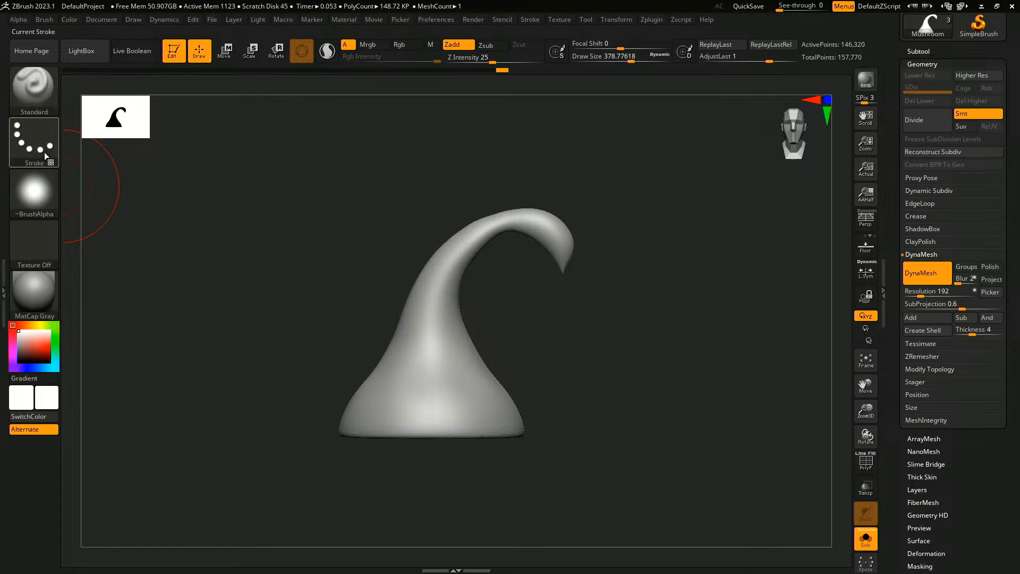
{"action": "left_click", "coordinate": [36, 101]}
{"action": "left_click", "coordinate": [53, 93]}
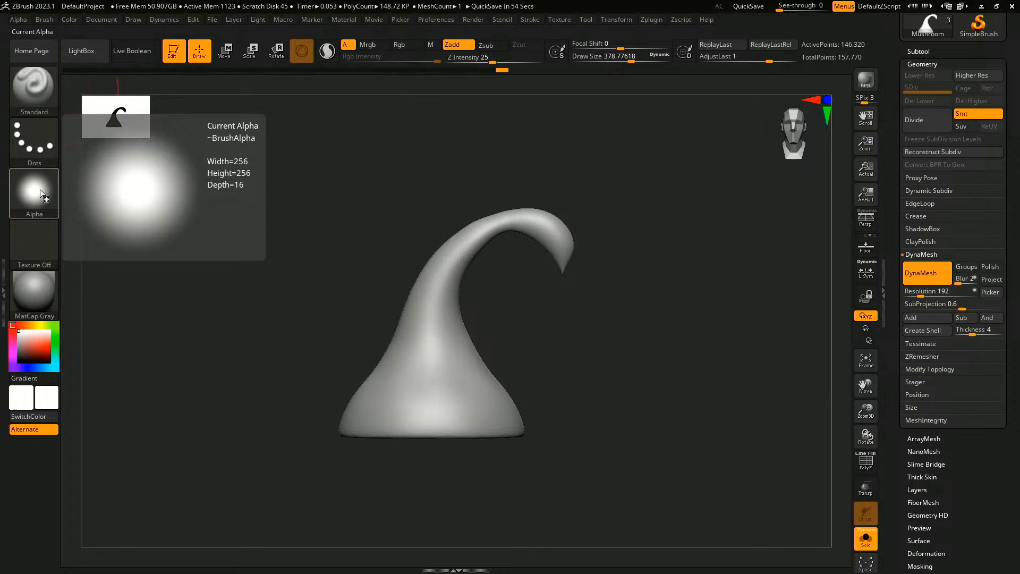
{"action": "left_click", "coordinate": [48, 143]}
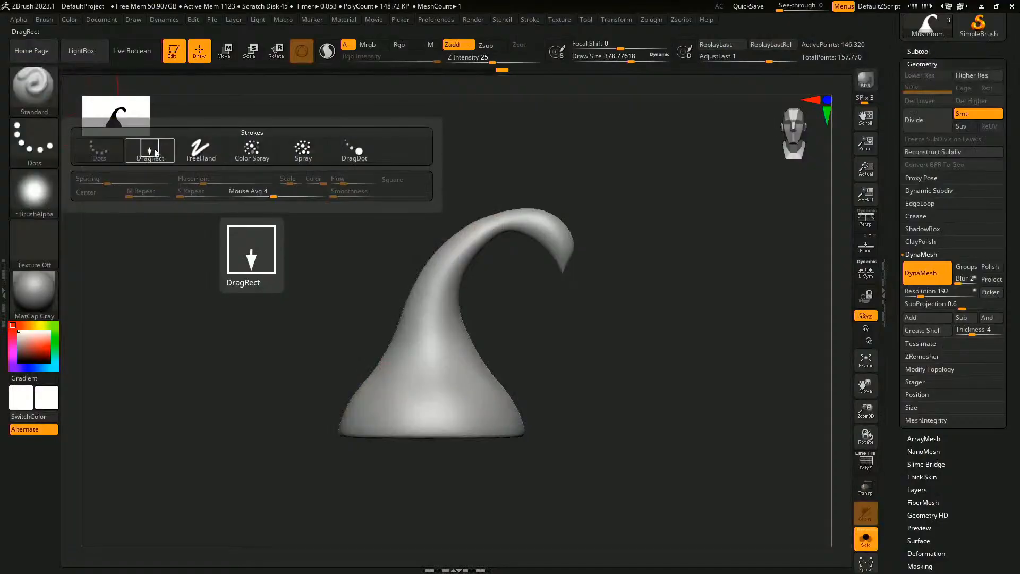
{"action": "left_click", "coordinate": [149, 151]}
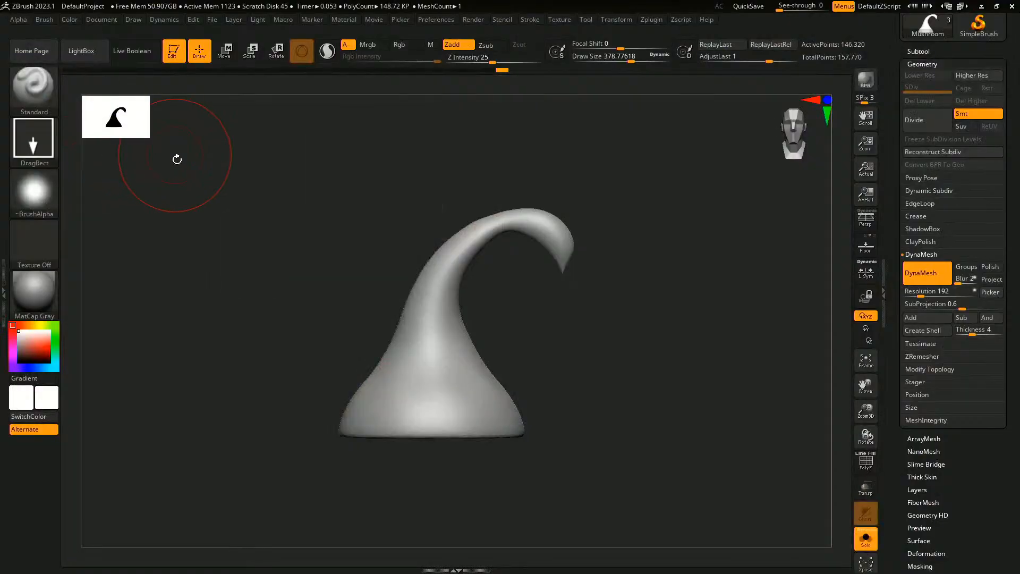
{"action": "left_click", "coordinate": [43, 190]}
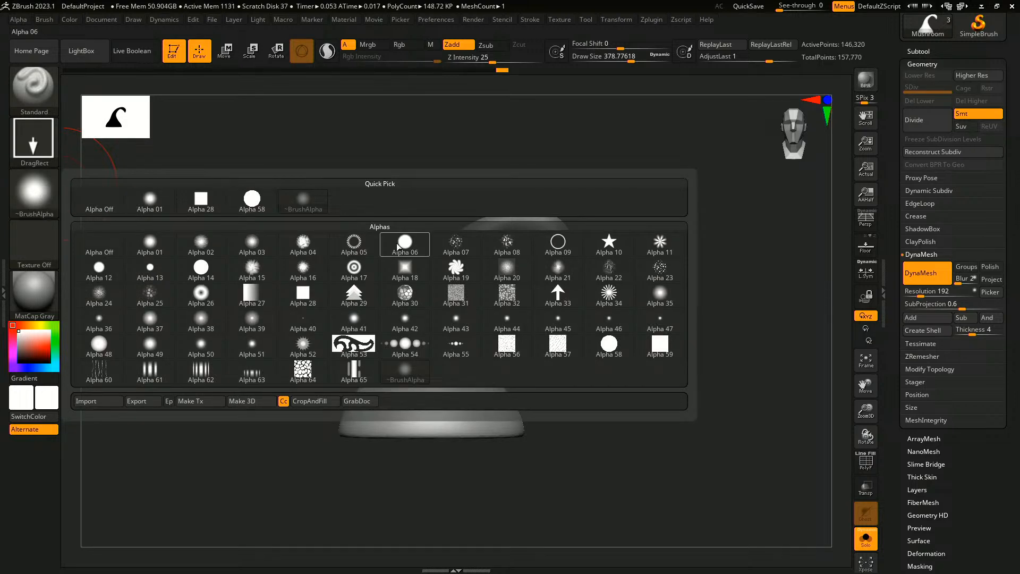
{"action": "mouse_move", "coordinate": [406, 245]}
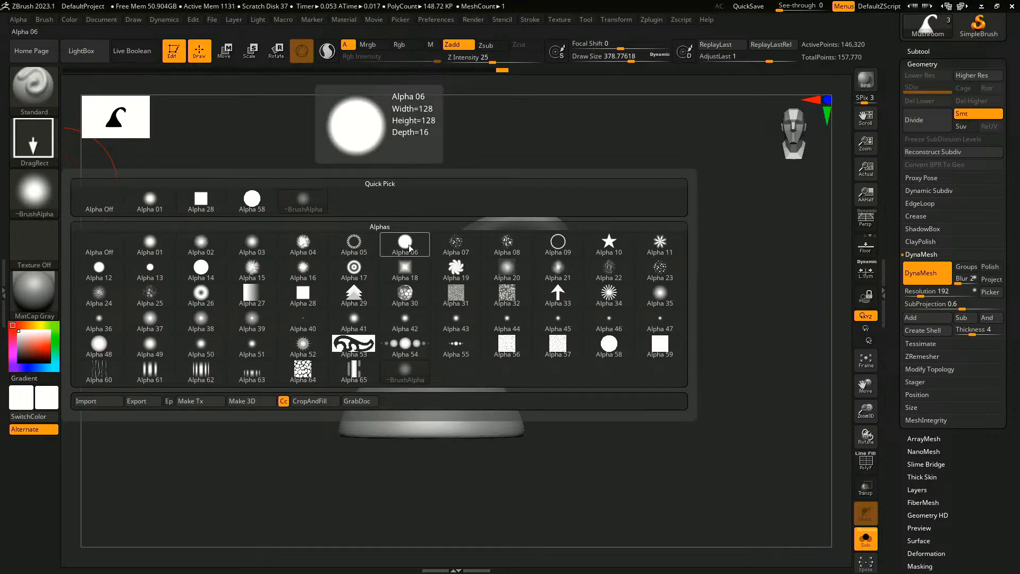
{"action": "left_click", "coordinate": [409, 244]}
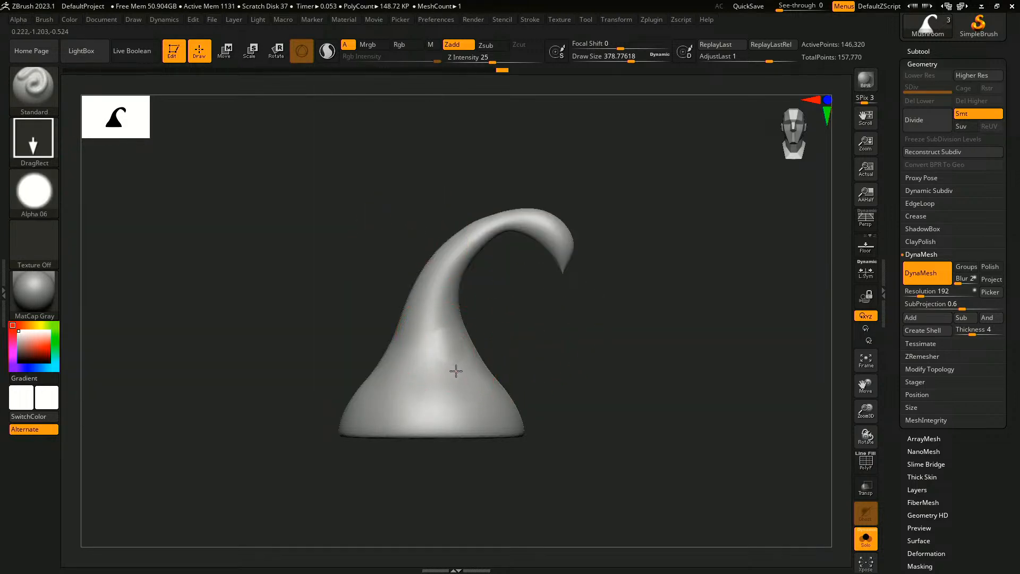
- Try a raised bump on the side of the cap and undo it
{"action": "left_click_drag", "start_coordinate": [457, 377], "coordinate": [458, 378]}
{"action": "left_click_drag", "start_coordinate": [510, 355], "coordinate": [542, 367]}
{"action": "left_click_drag", "start_coordinate": [542, 367], "coordinate": [540, 410], "text": "alt"}
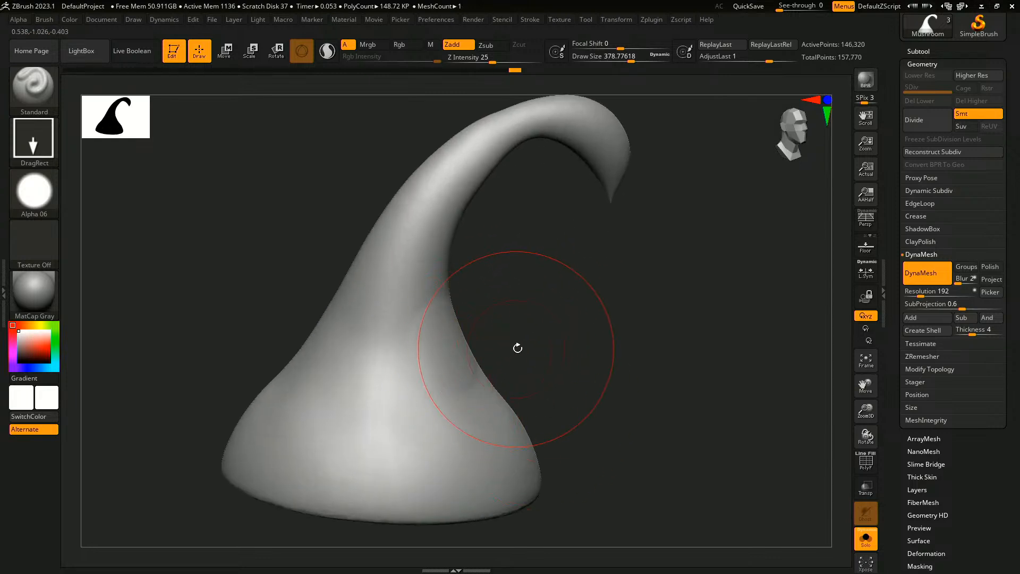
{"action": "key", "text": "s"}
{"action": "left_click_drag", "start_coordinate": [511, 350], "coordinate": [502, 349]}
{"action": "key", "text": "ctrl+z"}
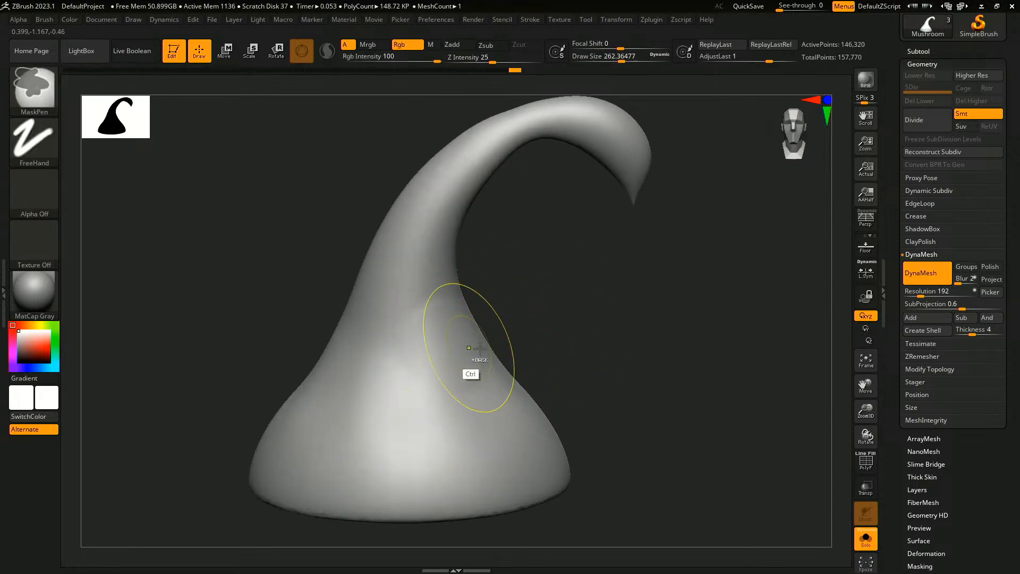
- Set the Standard brush's Z Intensity to 67 and its Draw Size to about 120
{"action": "left_click_drag", "start_coordinate": [504, 60], "coordinate": [522, 59]}
{"action": "key", "text": "s"}
{"action": "left_click_drag", "start_coordinate": [565, 241], "coordinate": [550, 240]}
- Raise round bumps of varying sizes all around the flared lower body of the cap
{"action": "left_click_drag", "start_coordinate": [437, 335], "coordinate": [457, 380]}
{"action": "left_click_drag", "start_coordinate": [579, 348], "coordinate": [448, 373]}
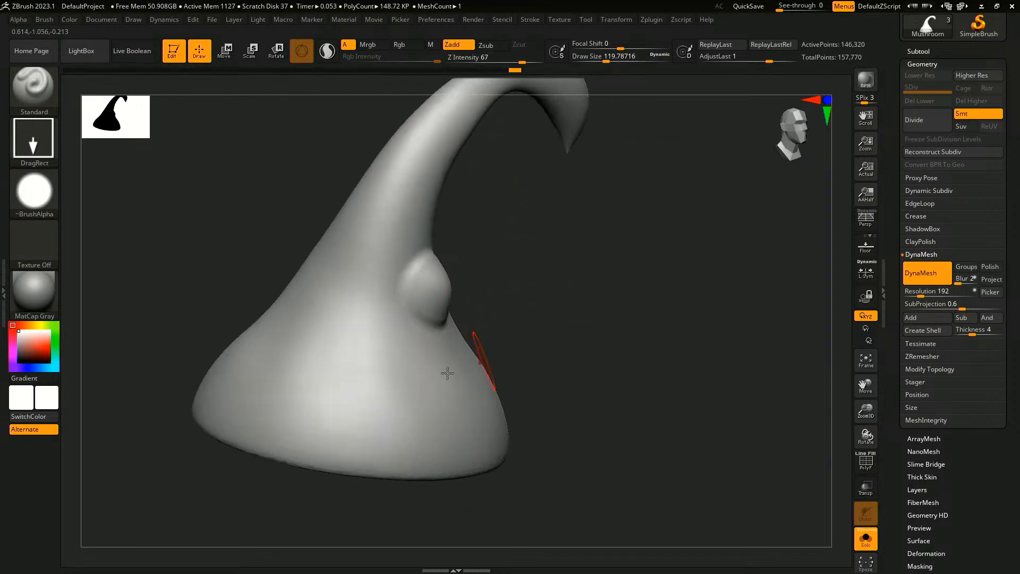
{"action": "left_click_drag", "start_coordinate": [318, 347], "coordinate": [318, 390]}
{"action": "left_click_drag", "start_coordinate": [517, 351], "coordinate": [509, 394]}
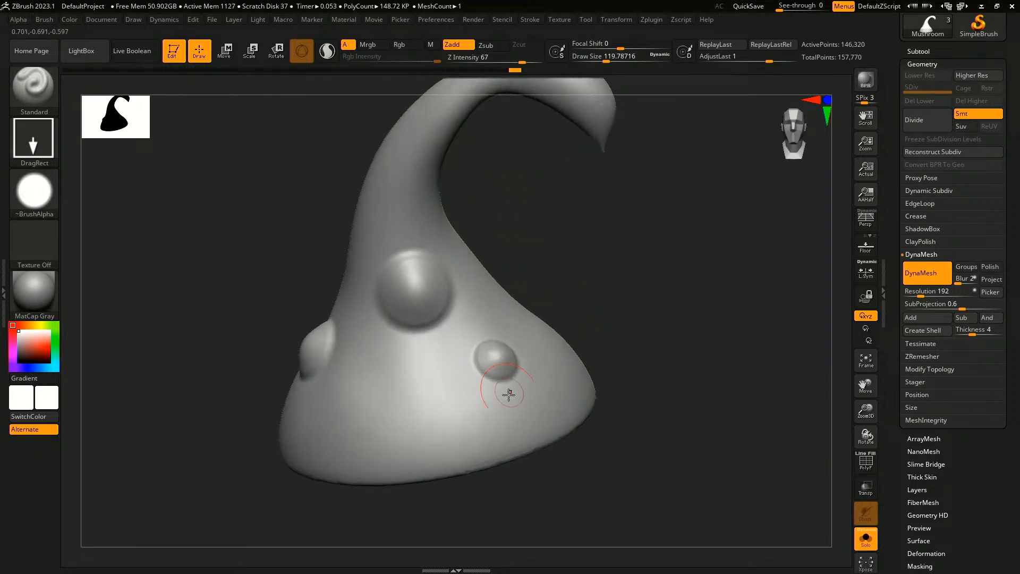
{"action": "mouse_move", "coordinate": [629, 325]}
{"action": "left_mouse_down"}
{"action": "mouse_move", "coordinate": [611, 292]}
{"action": "mouse_move", "coordinate": [579, 304]}
{"action": "left_mouse_up"}
{"action": "left_click_drag", "start_coordinate": [455, 257], "coordinate": [510, 246]}
{"action": "left_click_drag", "start_coordinate": [617, 184], "coordinate": [524, 280]}
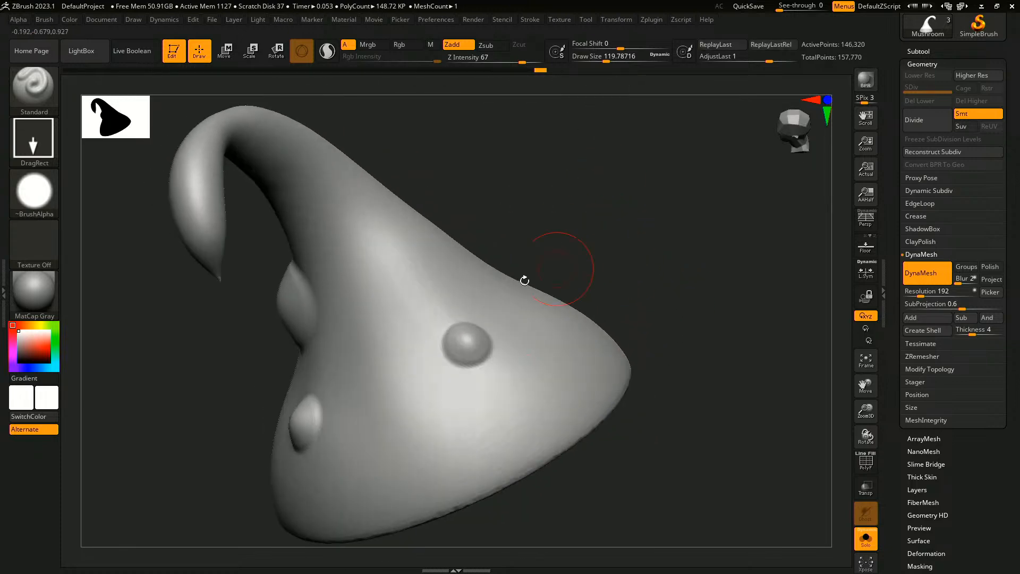
{"action": "left_click_drag", "start_coordinate": [588, 213], "coordinate": [539, 247]}
{"action": "left_click_drag", "start_coordinate": [489, 211], "coordinate": [523, 248]}
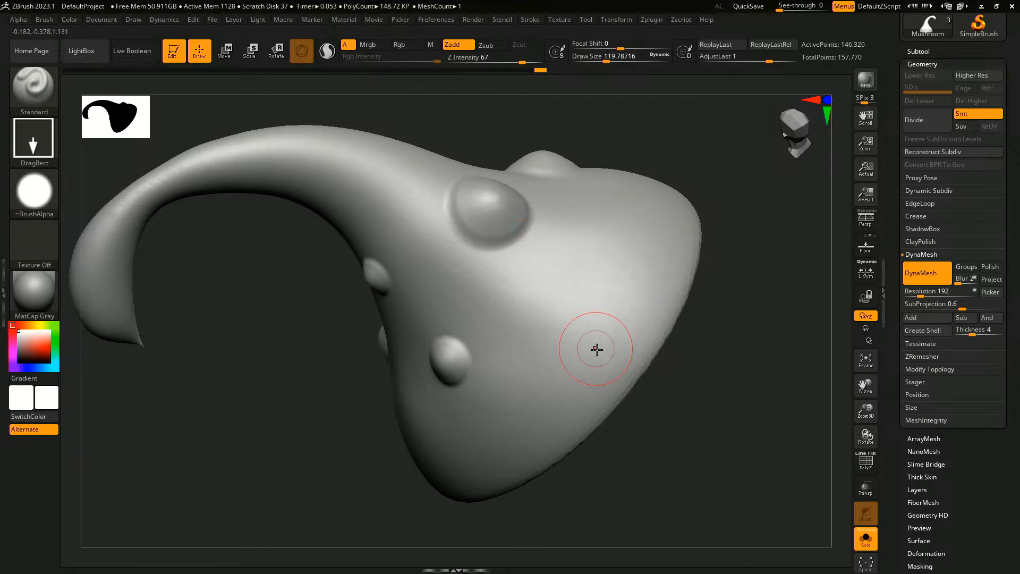
{"action": "left_click_drag", "start_coordinate": [598, 351], "coordinate": [627, 349]}
{"action": "left_click_drag", "start_coordinate": [731, 170], "coordinate": [665, 187]}
{"action": "mouse_move", "coordinate": [671, 287]}
{"action": "left_mouse_down"}
{"action": "mouse_move", "coordinate": [608, 292]}
{"action": "mouse_move", "coordinate": [572, 237]}
{"action": "mouse_move", "coordinate": [593, 267]}
{"action": "left_mouse_up"}
{"action": "left_click_drag", "start_coordinate": [667, 271], "coordinate": [738, 319]}
- Raise more round bumps around the neck of the cap and along its curved hook
{"action": "left_click_drag", "start_coordinate": [346, 302], "coordinate": [388, 324]}
{"action": "left_click_drag", "start_coordinate": [346, 159], "coordinate": [446, 155]}
{"action": "left_click_drag", "start_coordinate": [270, 285], "coordinate": [287, 323]}
{"action": "left_click_drag", "start_coordinate": [404, 239], "coordinate": [552, 229], "text": "alt"}
{"action": "left_click_drag", "start_coordinate": [335, 239], "coordinate": [345, 251]}
{"action": "left_click_drag", "start_coordinate": [415, 175], "coordinate": [390, 287]}
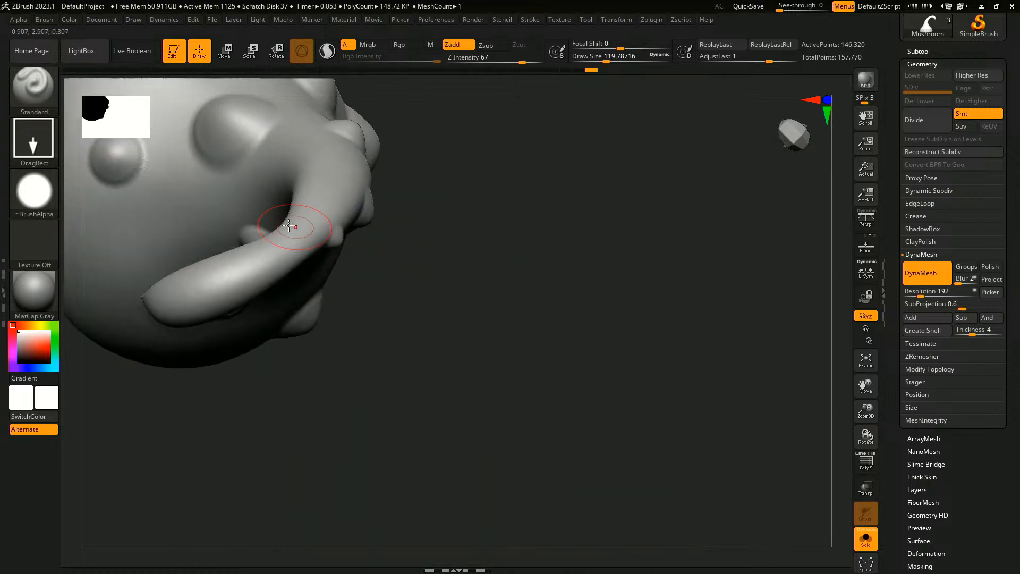
{"action": "left_click_drag", "start_coordinate": [513, 188], "coordinate": [577, 372], "text": "alt"}
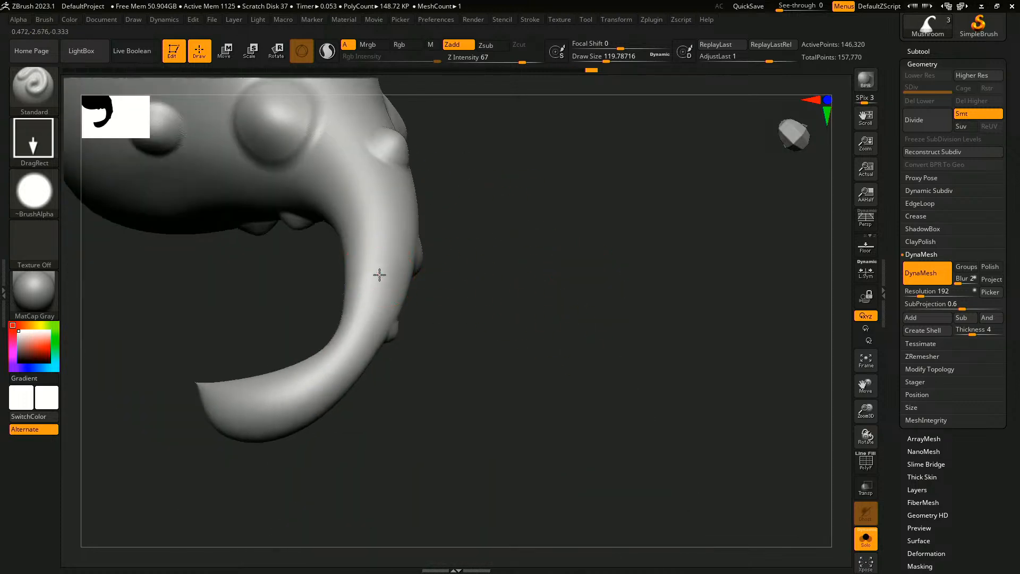
{"action": "mouse_move", "coordinate": [380, 275]}
{"action": "left_mouse_down"}
{"action": "mouse_move", "coordinate": [353, 123]}
{"action": "mouse_move", "coordinate": [372, 266]}
{"action": "left_mouse_up"}
{"action": "left_click_drag", "start_coordinate": [467, 274], "coordinate": [574, 451]}
- Update the bumpy cap's DynaMesh and turn off Solo mode
{"action": "key", "text": "shift+f"}
{"action": "left_click_drag", "start_coordinate": [551, 410], "coordinate": [444, 369]}
{"action": "key", "text": "shift+f"}
{"action": "left_click_drag", "start_coordinate": [319, 376], "coordinate": [346, 355]}
{"action": "mouse_move", "coordinate": [580, 325]}
{"action": "left_mouse_down", "text": "ctrl"}
{"action": "mouse_move", "coordinate": [594, 359]}
{"action": "mouse_move", "coordinate": [631, 355]}
{"action": "mouse_move", "coordinate": [663, 285]}
{"action": "mouse_move", "coordinate": [680, 307]}
{"action": "left_mouse_up", "text": "ctrl"}
{"action": "left_click", "coordinate": [867, 538]}
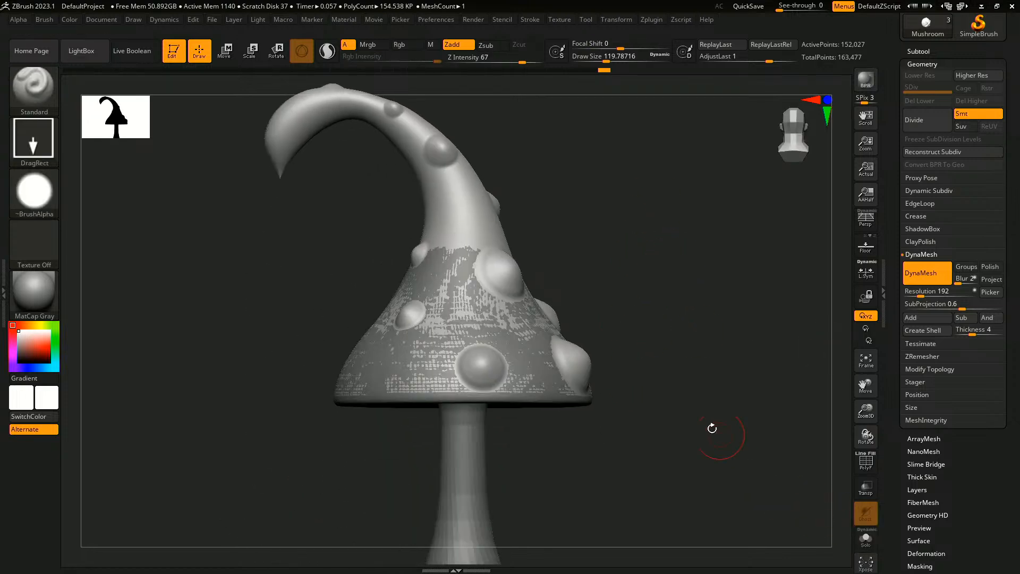
- Hide the Cap subtool, show and select the Mushroom subtool, and move it below Cap in the subtool order
{"action": "left_click", "coordinate": [919, 51]}
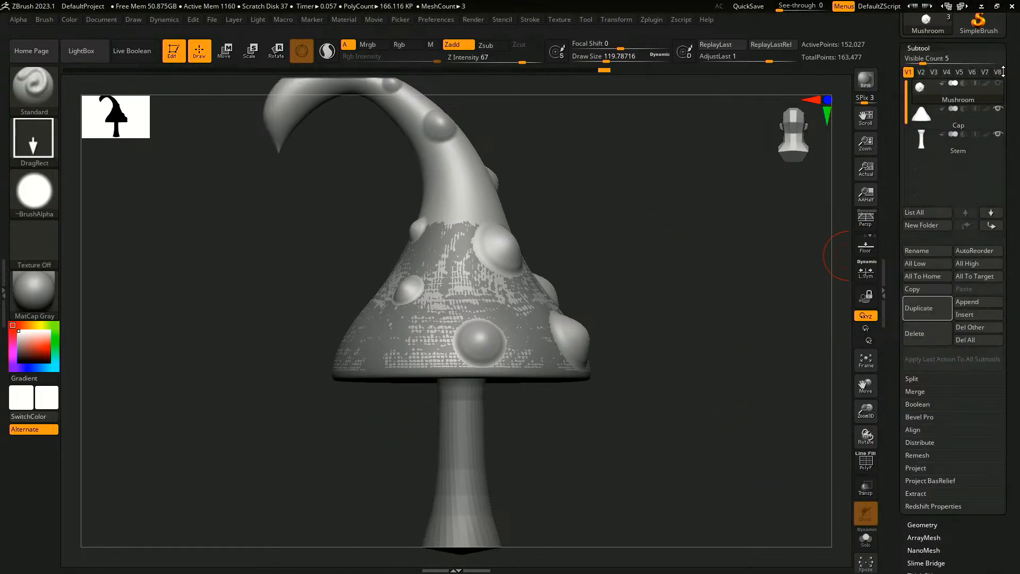
{"action": "left_click_drag", "start_coordinate": [980, 46], "coordinate": [980, 110]}
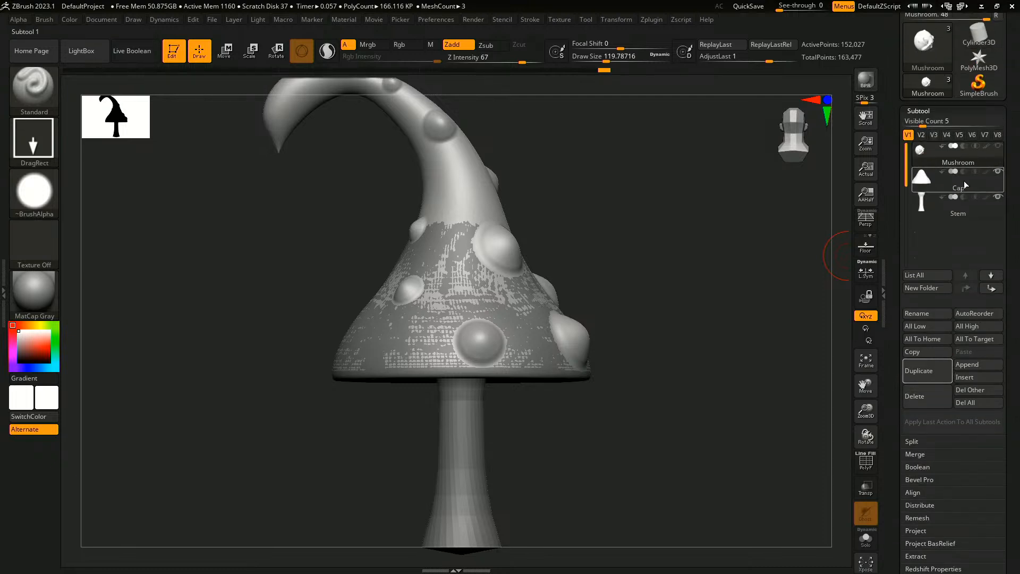
{"action": "left_click", "coordinate": [961, 193]}
{"action": "left_click", "coordinate": [997, 172]}
{"action": "left_click", "coordinate": [998, 148]}
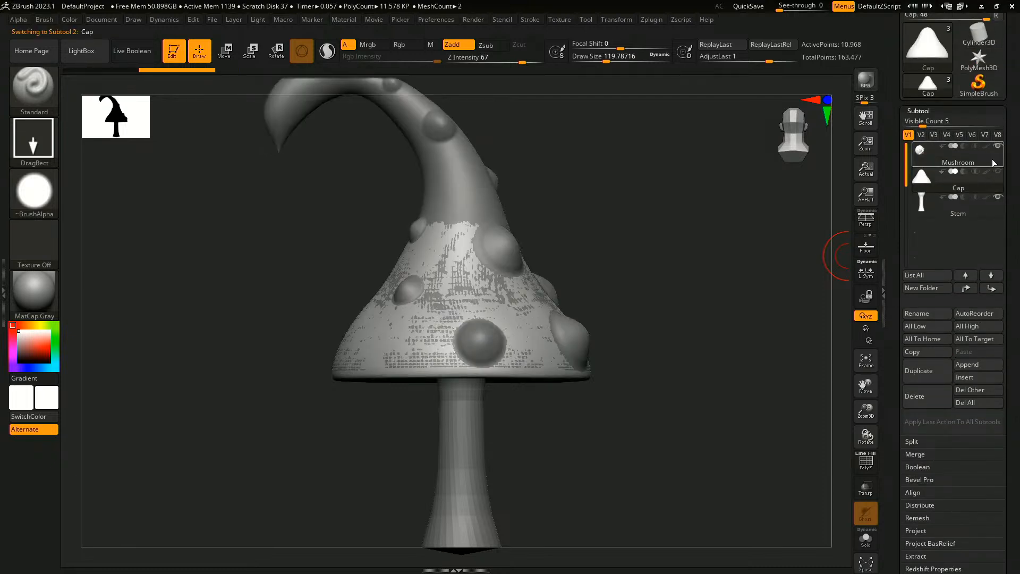
{"action": "left_click", "coordinate": [991, 159]}
{"action": "left_click_drag", "start_coordinate": [948, 248], "coordinate": [948, 244]}
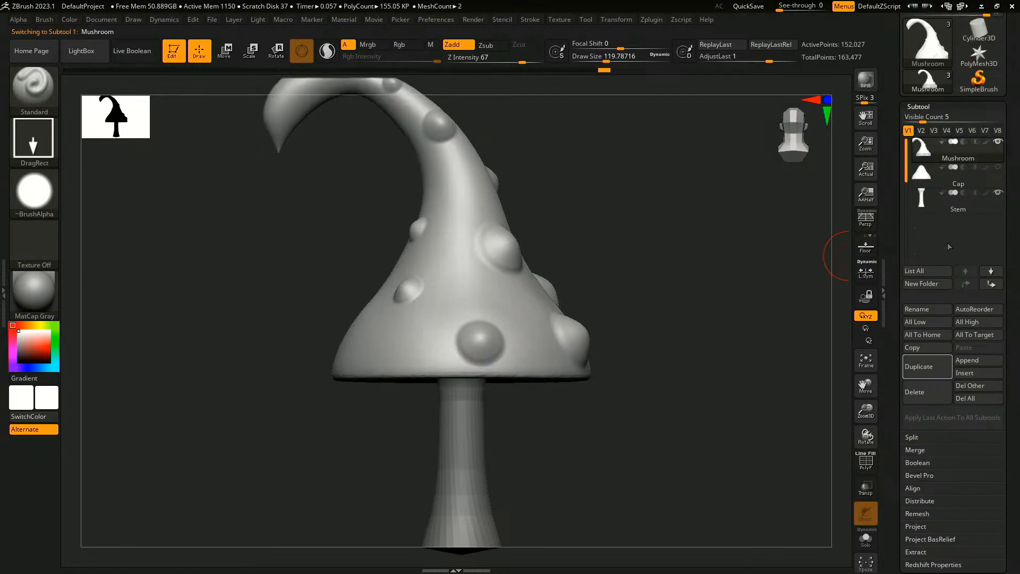
{"action": "left_click", "coordinate": [991, 283]}
- Inspect the polygon density on the cap's hook and bumps with the PolyFrame display
{"action": "left_click_drag", "start_coordinate": [650, 318], "coordinate": [589, 409]}
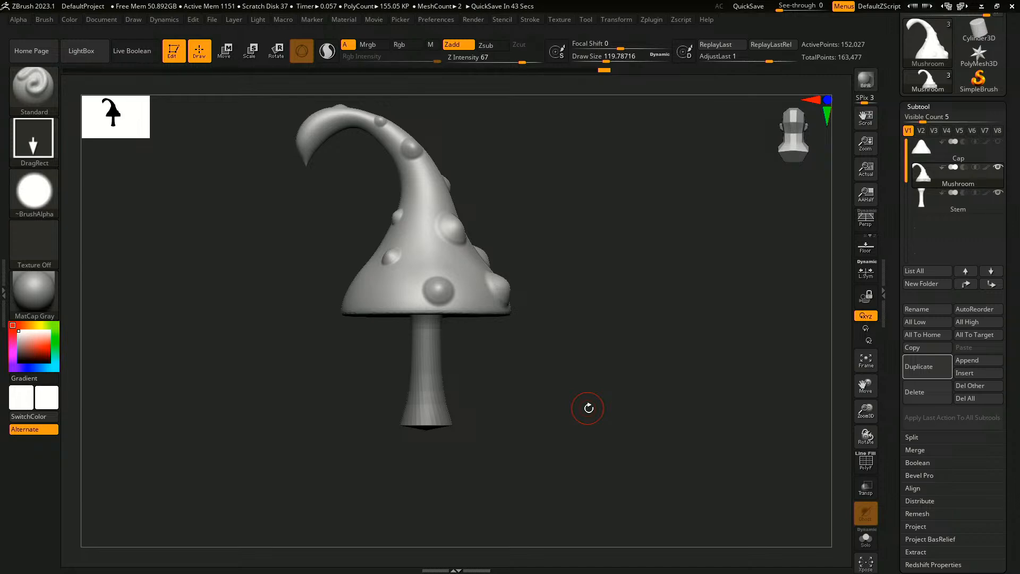
{"action": "key", "text": "shift+f"}
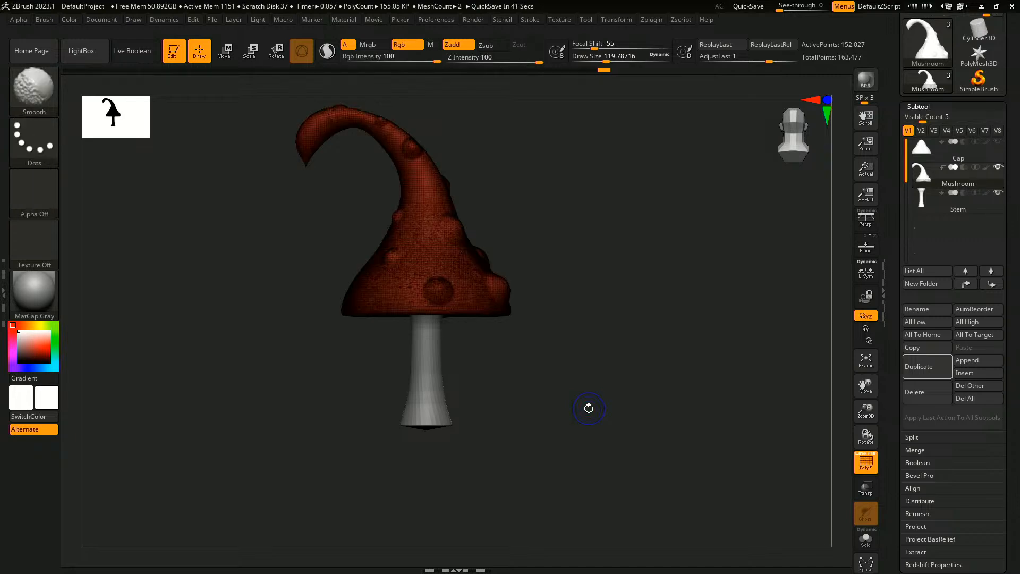
{"action": "left_click_drag", "start_coordinate": [605, 258], "coordinate": [630, 272], "text": "alt"}
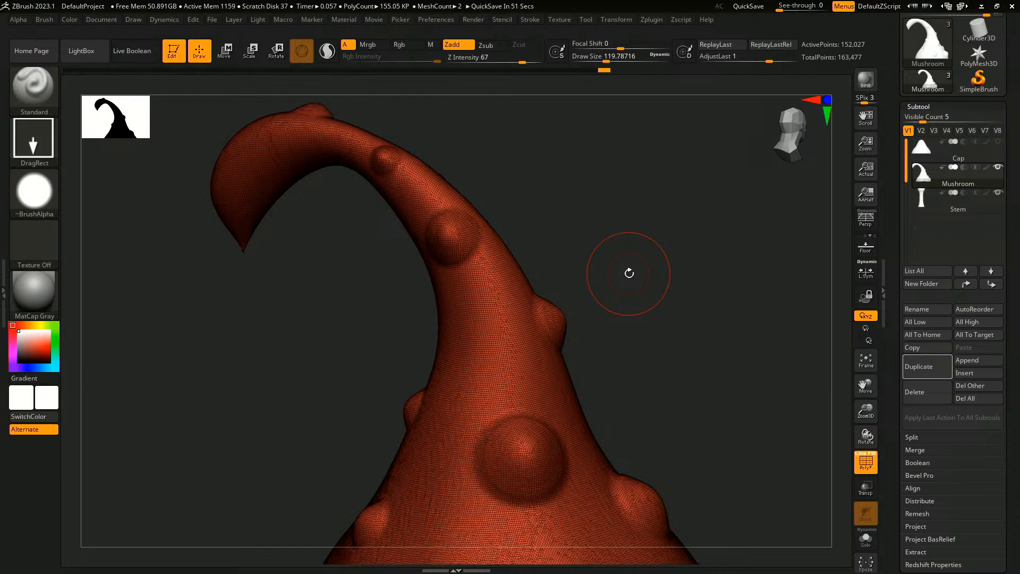
{"action": "left_click_drag", "start_coordinate": [629, 274], "coordinate": [652, 373]}
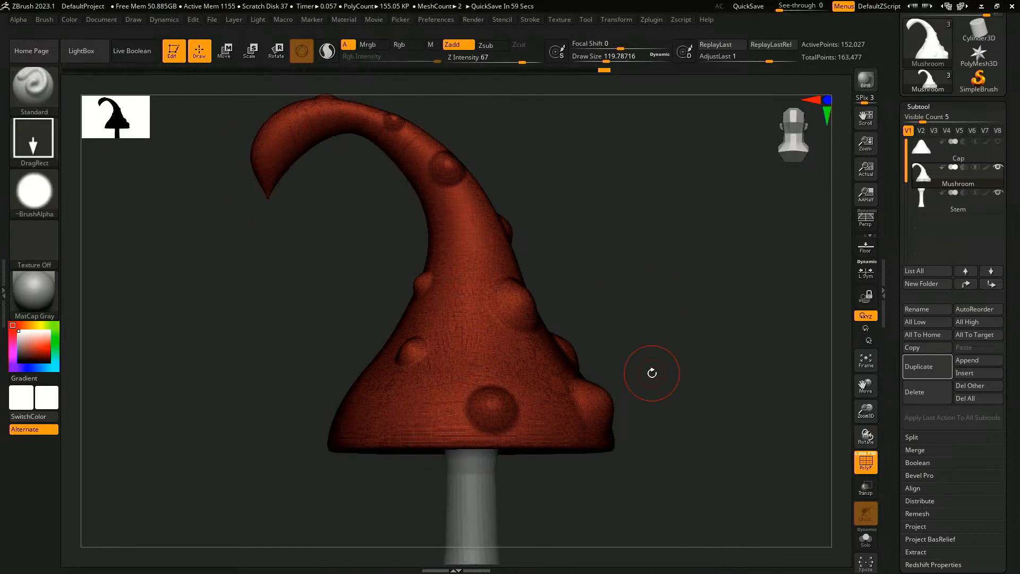
{"action": "key", "text": "shift+f"}
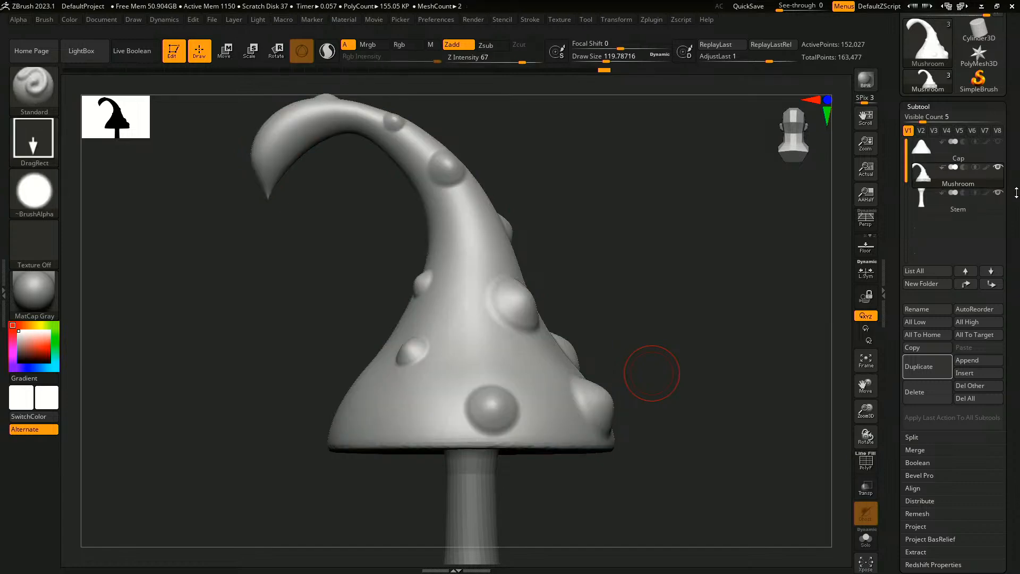
- Examine the latest entry in the Mushroom subtool's undo history
{"action": "scroll", "coordinate": [1018, 172], "scroll_direction": "down", "scroll_amount": 1}
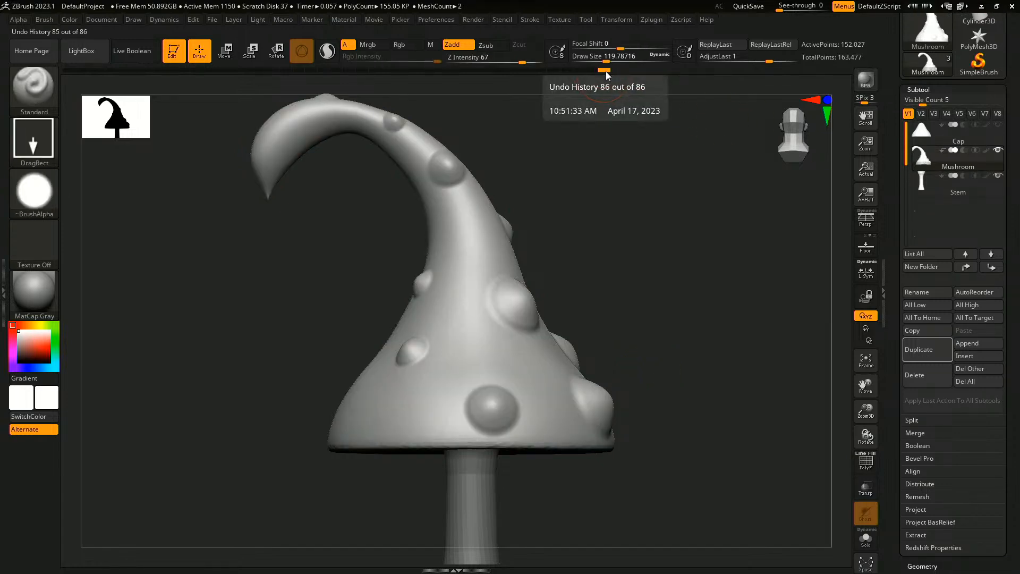
{"action": "key", "text": "shift"}
{"action": "mouse_move", "coordinate": [608, 73]}
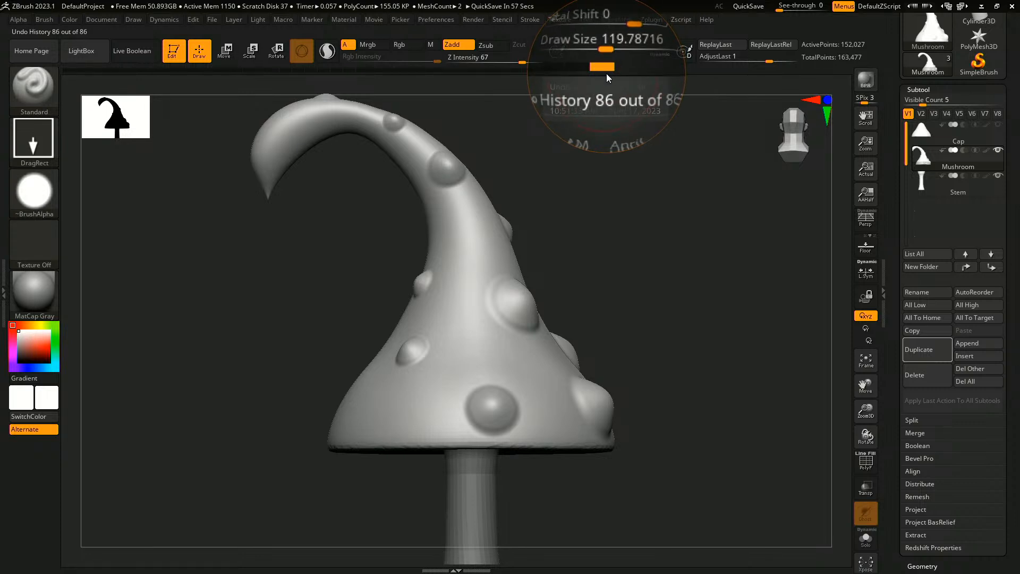
{"action": "mouse_move", "coordinate": [607, 74]}
{"action": "left_mouse_down"}
{"action": "mouse_move", "coordinate": [592, 65]}
{"action": "mouse_move", "coordinate": [608, 69]}
{"action": "left_mouse_up"}
{"action": "key", "text": "ctrl"}
{"action": "left_click", "coordinate": [608, 70], "text": "ctrl"}
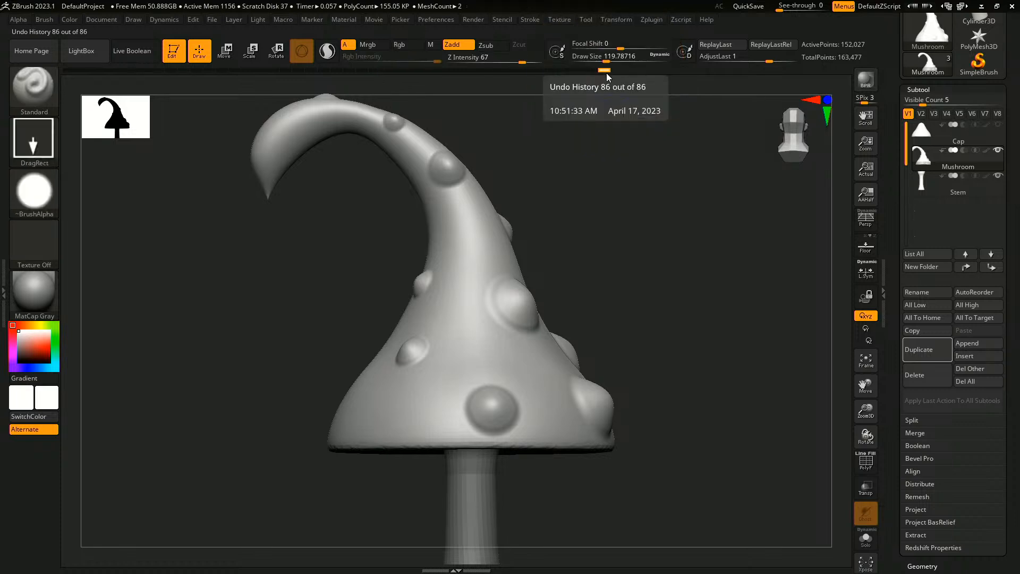
- Open the ZRemesher settings for the Mushroom subtool and set Target Polygons Count to 10
{"action": "scroll", "coordinate": [1015, 271], "scroll_direction": "down", "scroll_amount": 2}
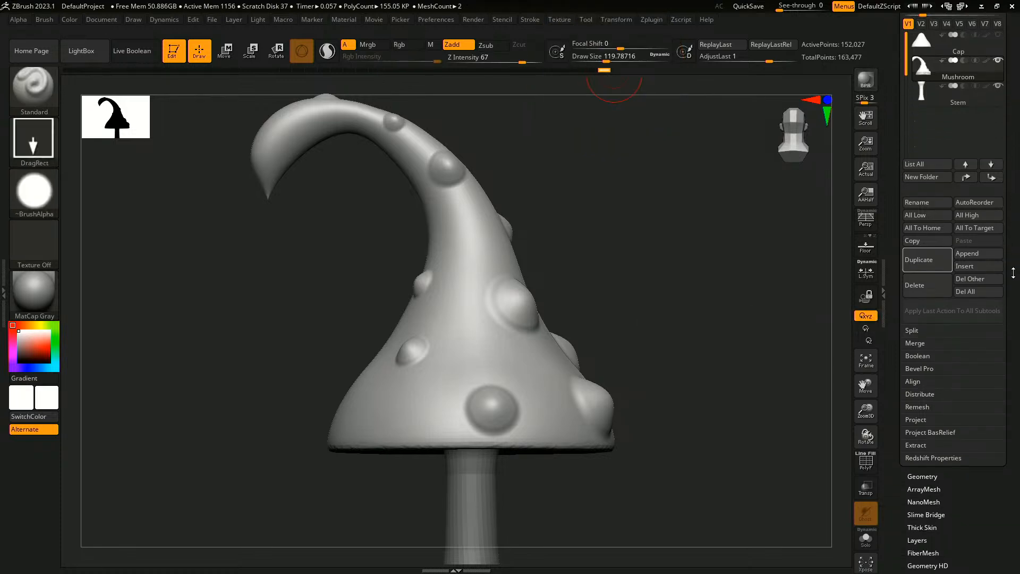
{"action": "scroll", "coordinate": [1013, 236], "scroll_direction": "down", "scroll_amount": 2}
{"action": "scroll", "coordinate": [962, 366], "scroll_direction": "down", "scroll_amount": 2}
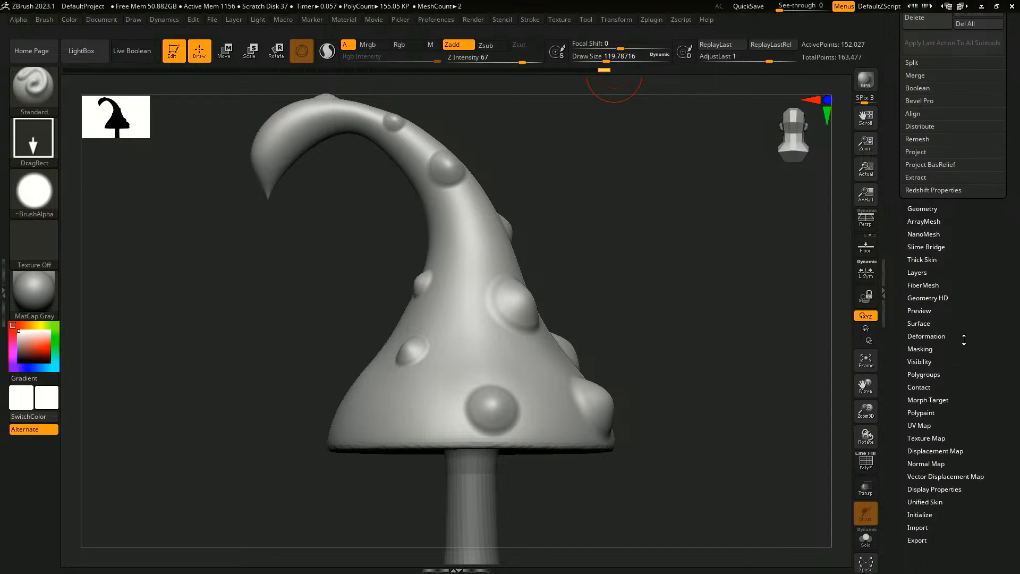
{"action": "scroll", "coordinate": [972, 287], "scroll_direction": "down", "scroll_amount": 3}
{"action": "left_click", "coordinate": [922, 280]}
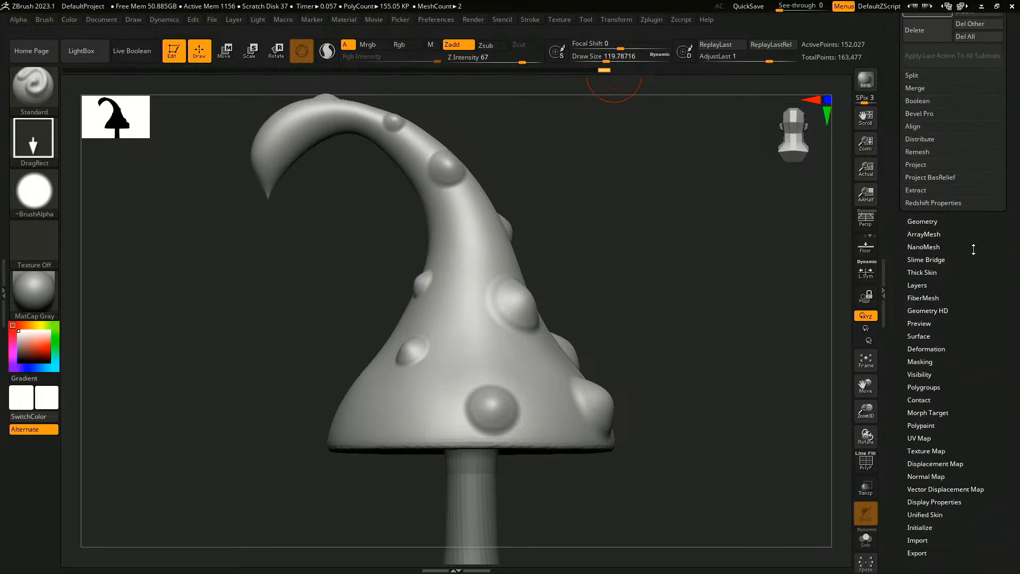
{"action": "scroll", "coordinate": [932, 221], "scroll_direction": "down", "scroll_amount": 3}
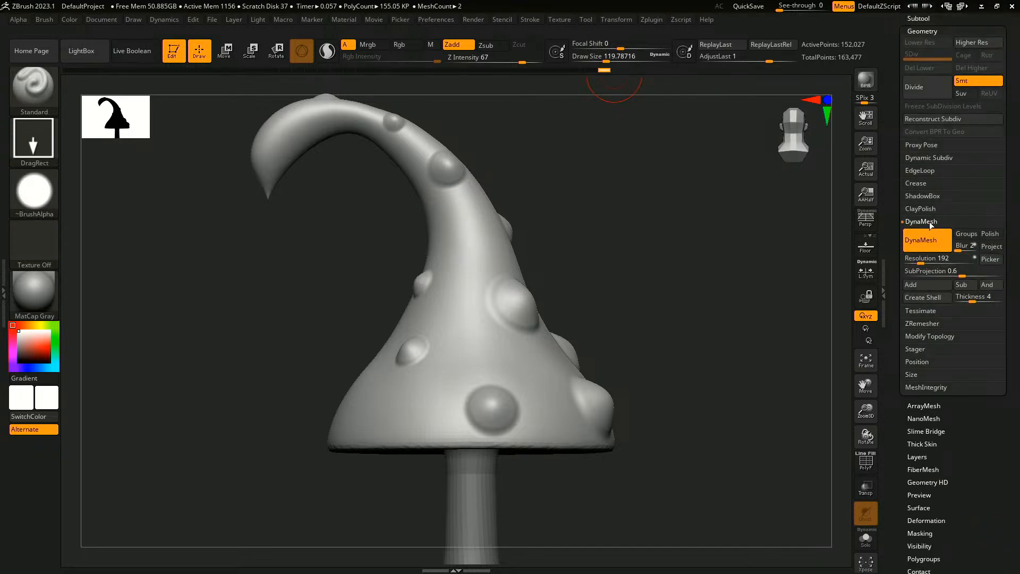
{"action": "left_click", "coordinate": [931, 222]}
{"action": "left_click", "coordinate": [931, 248]}
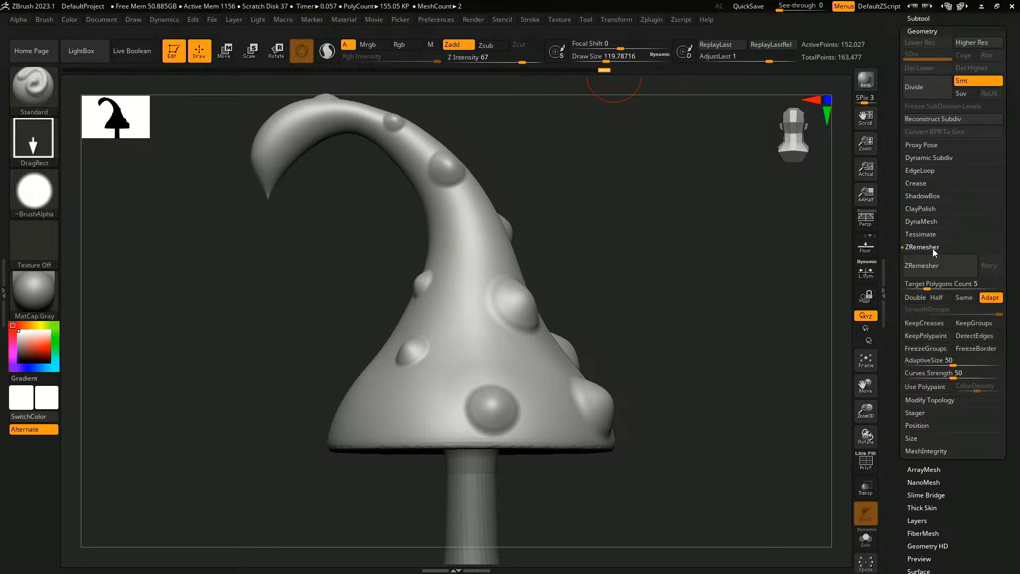
{"action": "left_click", "coordinate": [943, 285]}
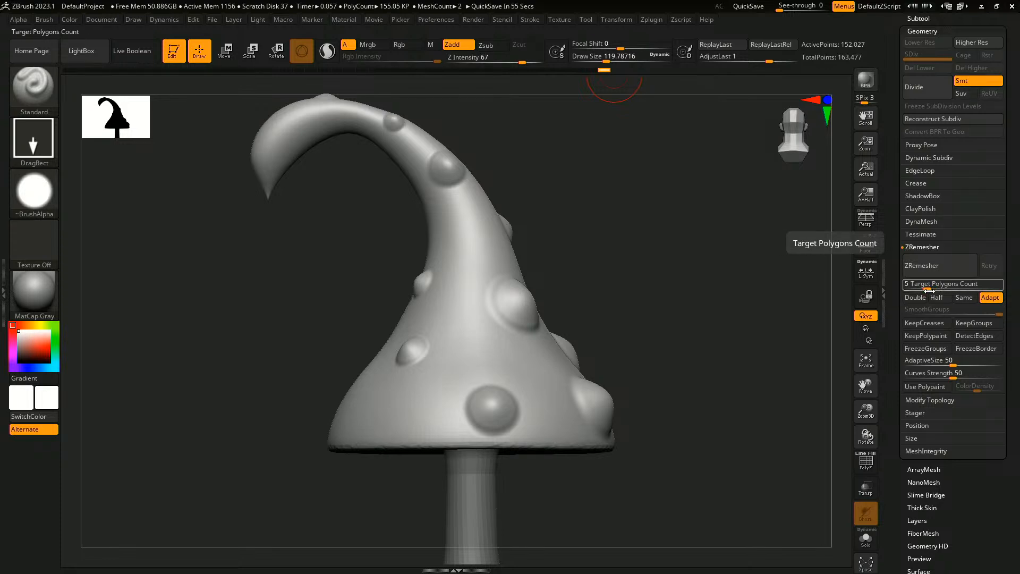
{"action": "left_click_drag", "start_coordinate": [936, 290], "coordinate": [940, 284]}
{"action": "left_click_drag", "start_coordinate": [934, 288], "coordinate": [937, 284]}
{"action": "type", "text": "10"}
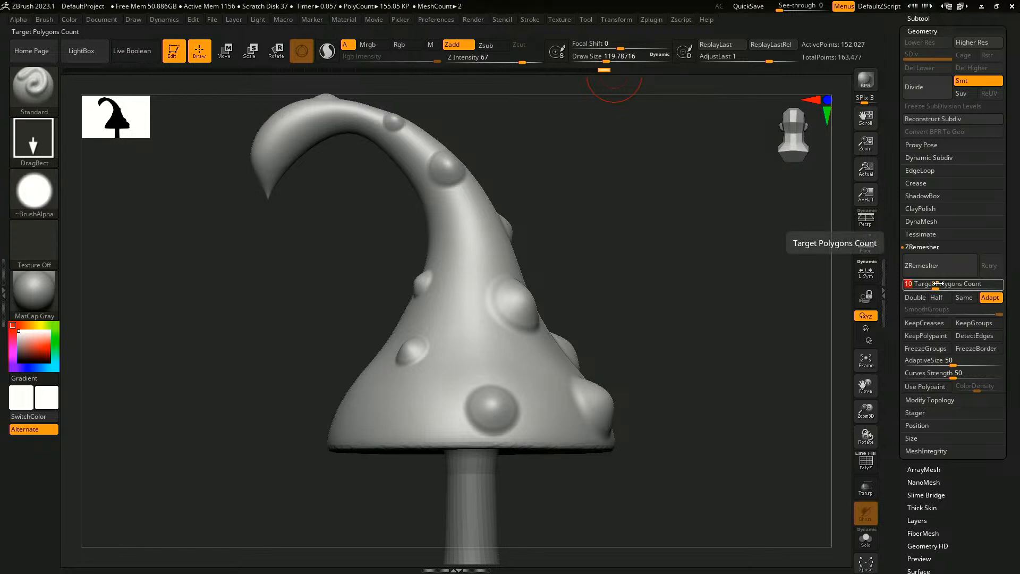
- Enable KeepGroups for ZRemesher and display the cap's polyframe
{"action": "left_click", "coordinate": [979, 323]}
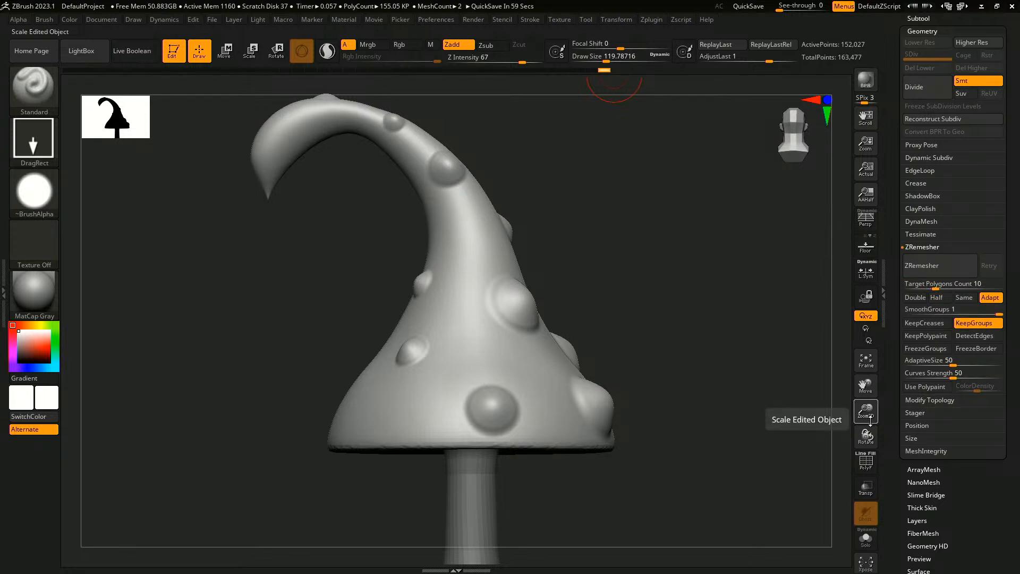
{"action": "key", "text": "g"}
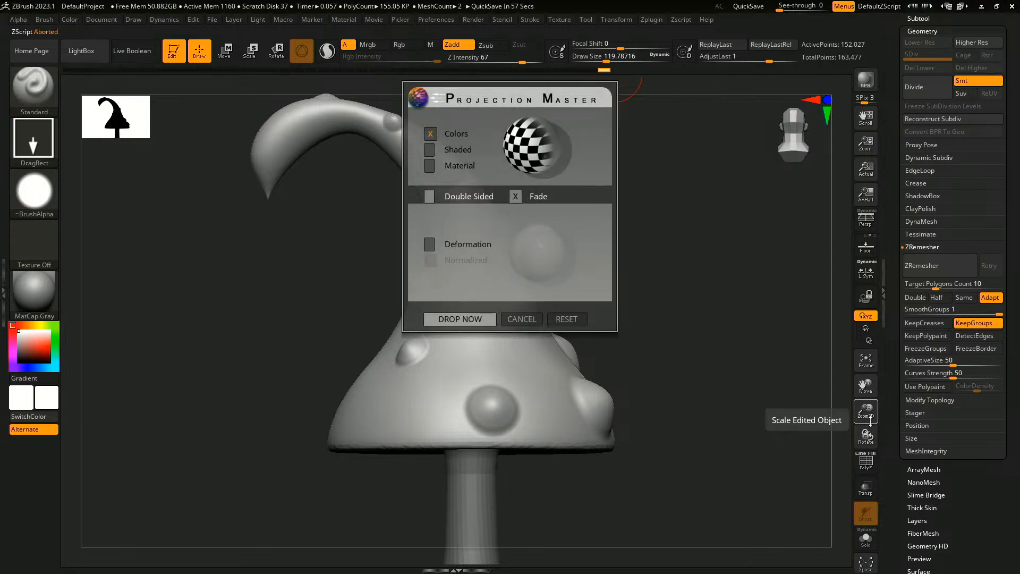
{"action": "key", "text": "Escape"}
{"action": "key", "text": "shift+f"}
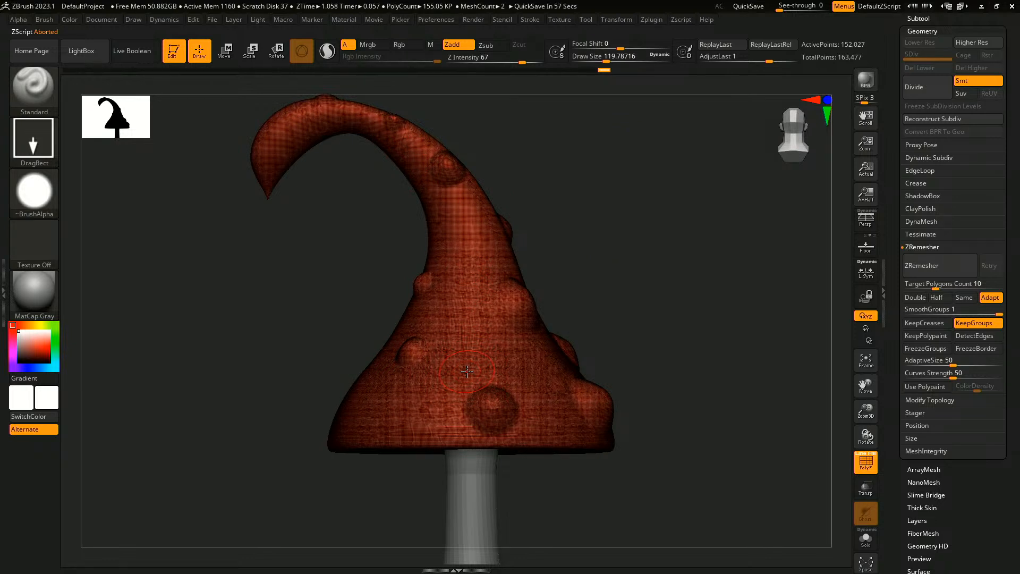
- Set SmoothGroups and AdaptiveSize to 0 and run ZRemesher on the mushroom cap
{"action": "left_click_drag", "start_coordinate": [995, 314], "coordinate": [904, 314]}
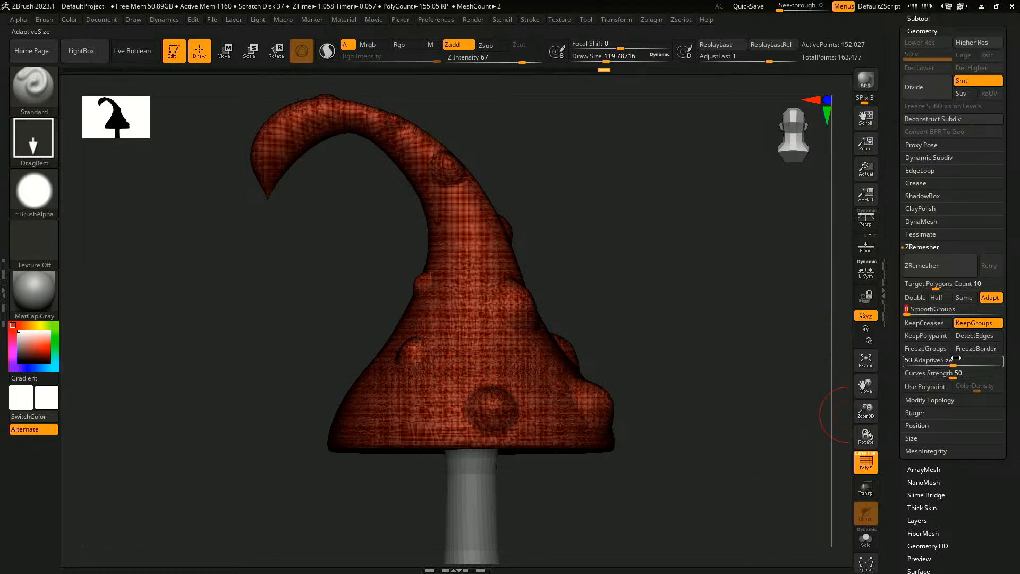
{"action": "left_click_drag", "start_coordinate": [957, 360], "coordinate": [906, 360]}
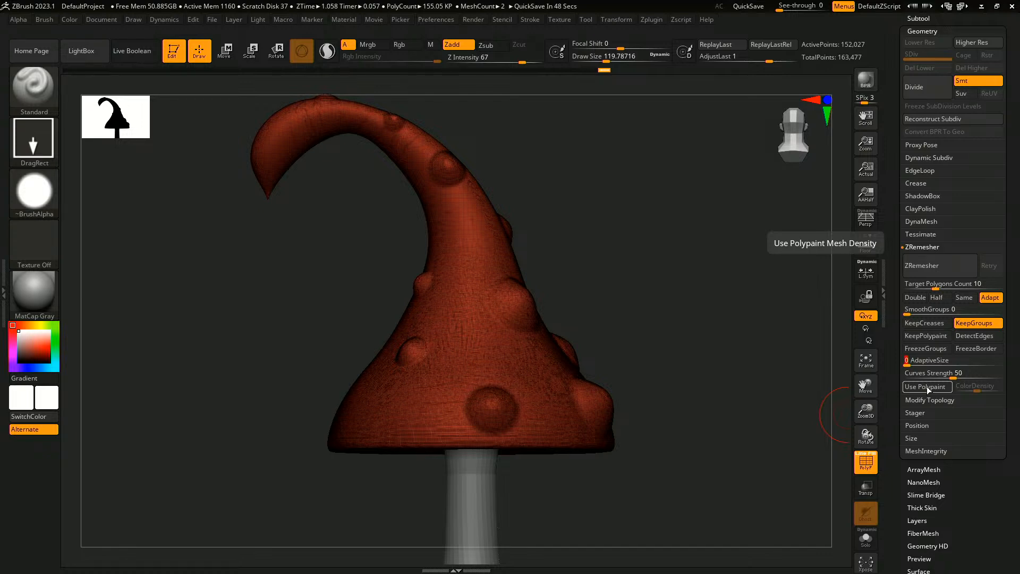
{"action": "left_click", "coordinate": [934, 261]}
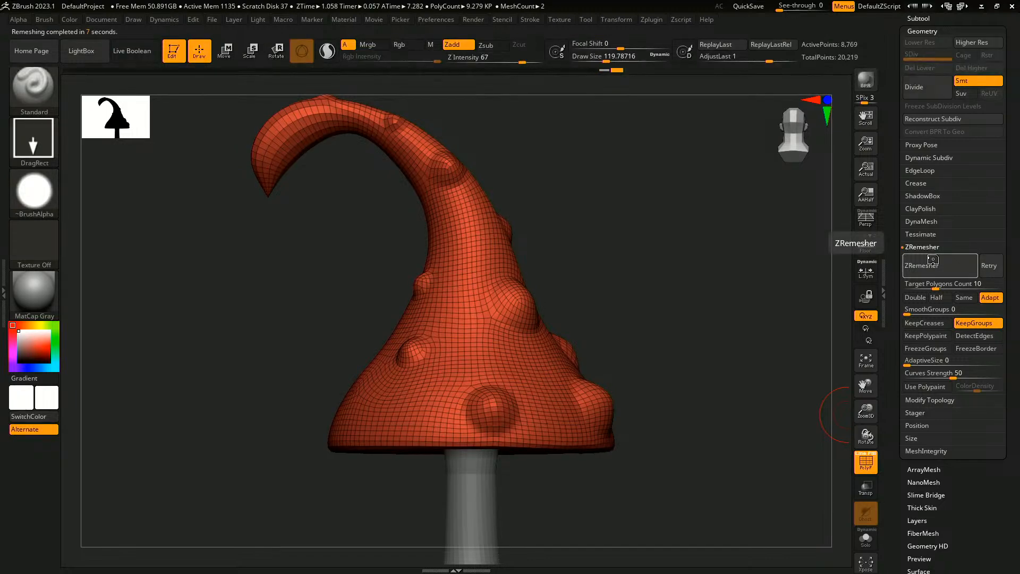
{"action": "left_click_drag", "start_coordinate": [704, 259], "coordinate": [653, 268]}
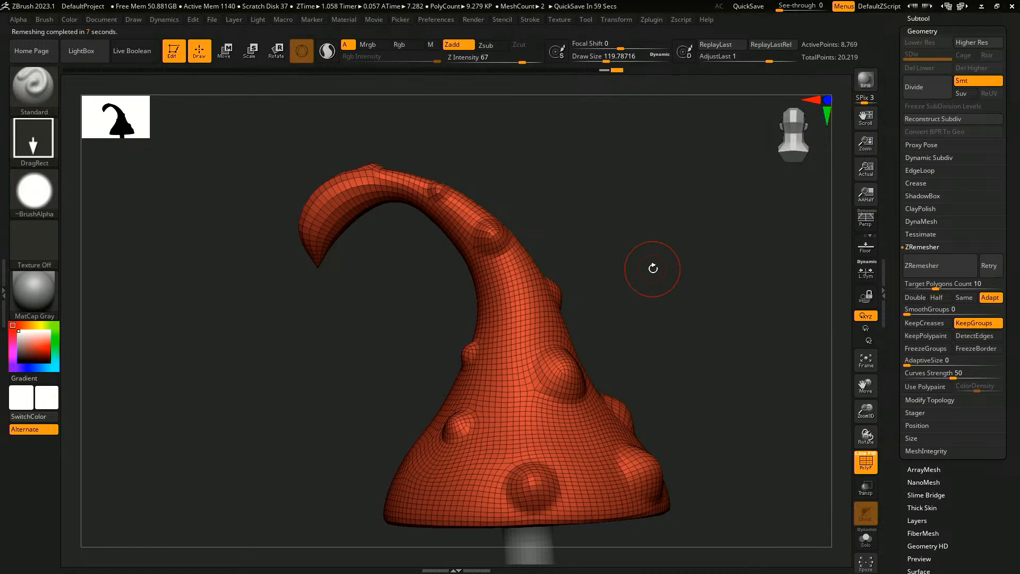
- Remesh the cap again with the Half option and check its polygon flow from several angles
{"action": "left_click", "coordinate": [945, 297]}
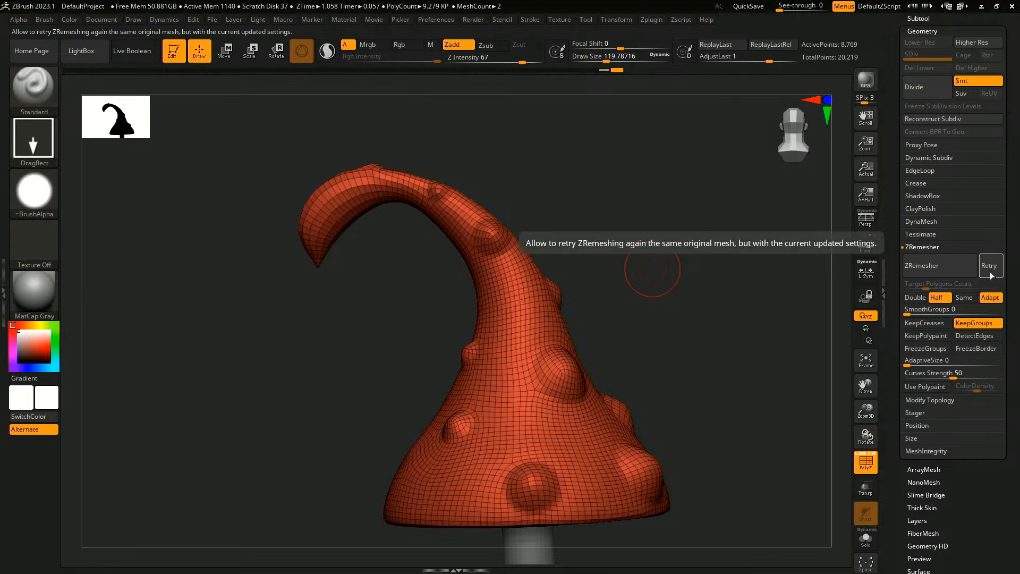
{"action": "left_click", "coordinate": [946, 266]}
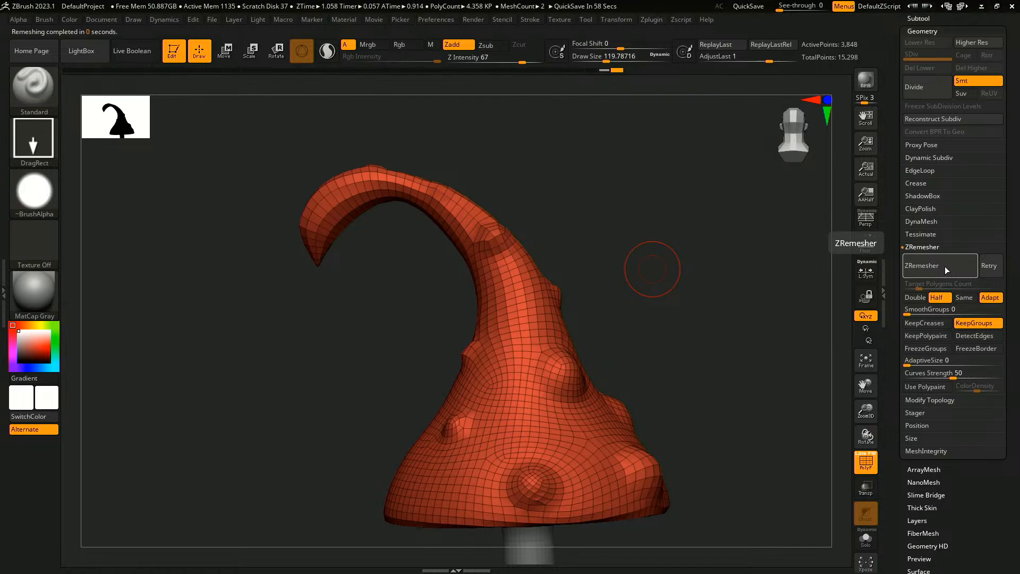
{"action": "left_click_drag", "start_coordinate": [680, 372], "coordinate": [613, 303]}
{"action": "left_click_drag", "start_coordinate": [560, 236], "coordinate": [654, 282], "text": "alt"}
{"action": "left_click_drag", "start_coordinate": [580, 304], "coordinate": [521, 332], "text": "alt"}
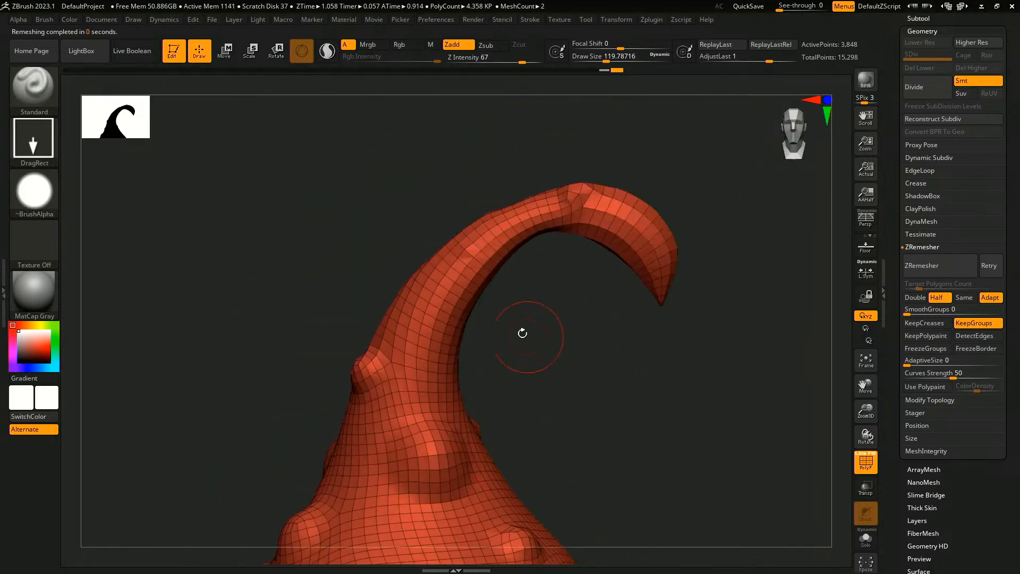
{"action": "left_click_drag", "start_coordinate": [622, 314], "coordinate": [631, 284]}
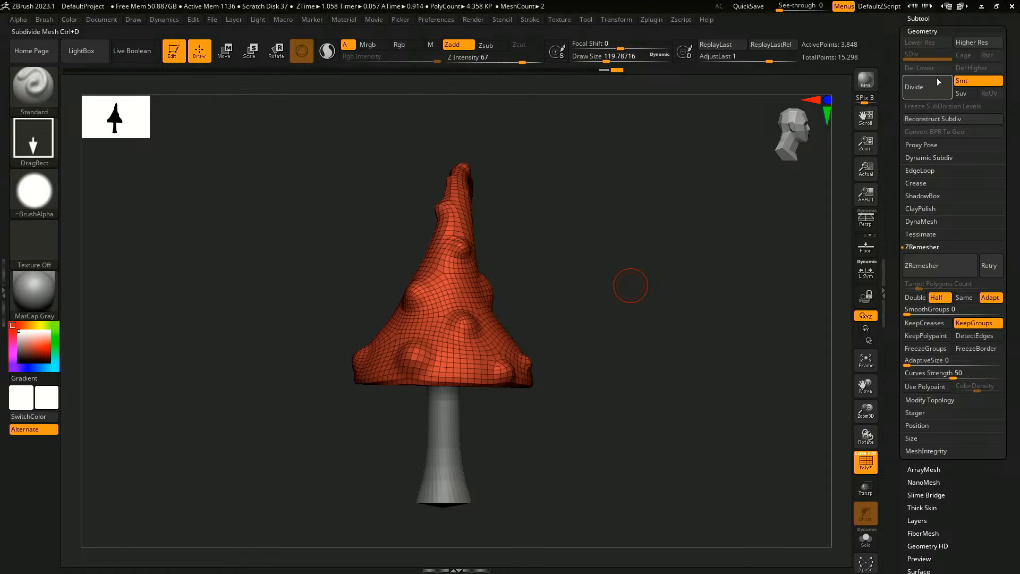
- Divide the remeshed cap to SDiv 2
{"action": "scroll", "coordinate": [935, 24], "scroll_direction": "up", "scroll_amount": 1}
{"action": "left_click", "coordinate": [928, 109]}
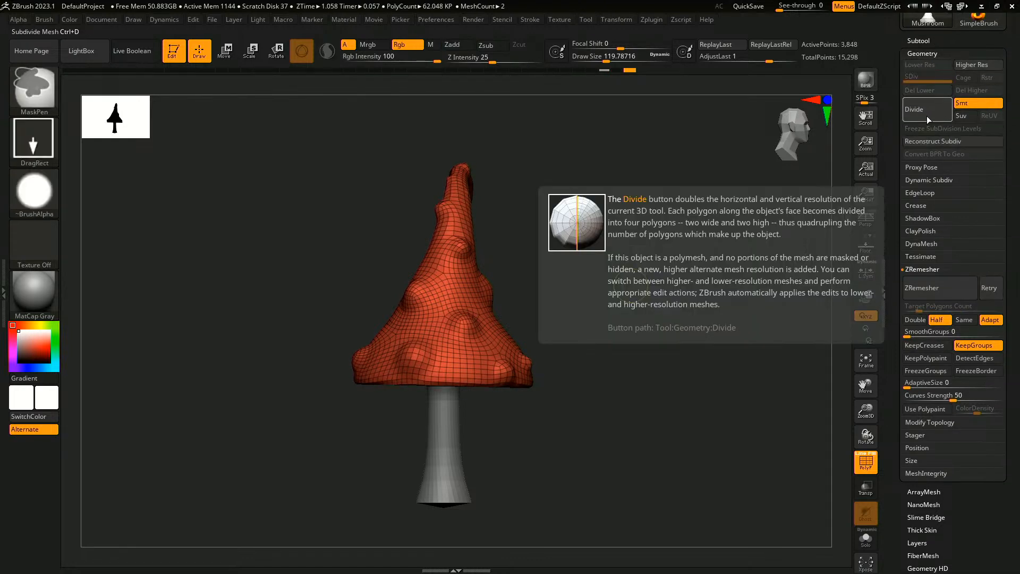
{"action": "key", "text": "ctrl+z"}
{"action": "key", "text": "ctrl+d"}
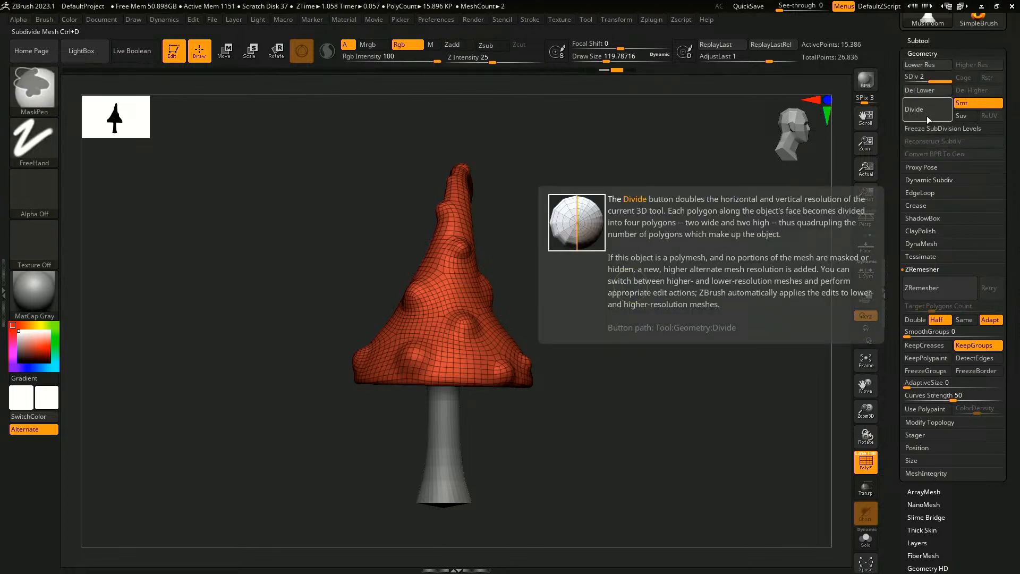
- Compare the active point counts of the DynaMesh, remeshed and subdivided cap by stepping back and forth through the undo history
{"action": "key", "text": "ctrl+z"}
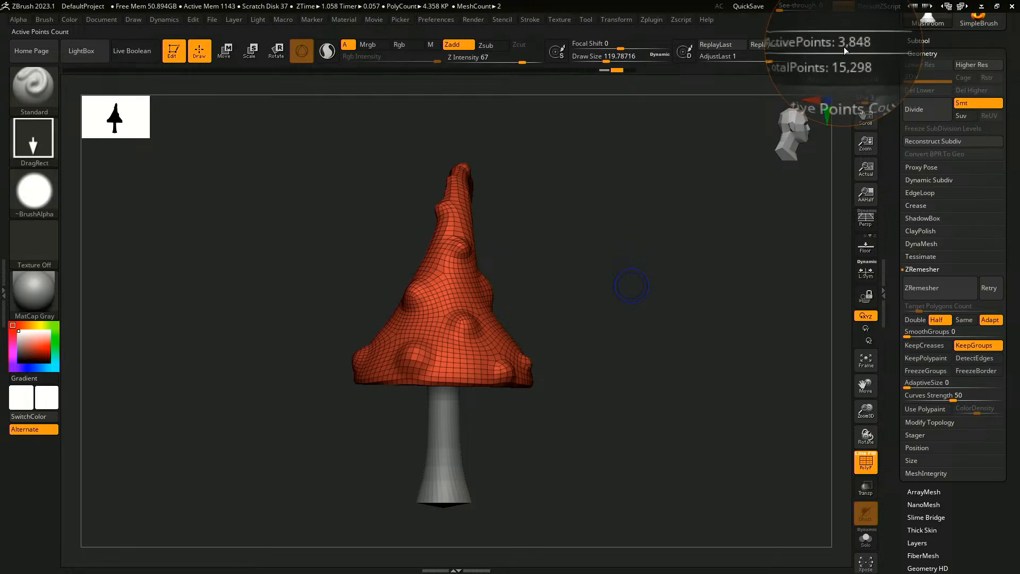
{"action": "key", "text": "ctrl"}
{"action": "key", "text": "ctrl+z"}
{"action": "key", "text": "ctrl+z"}
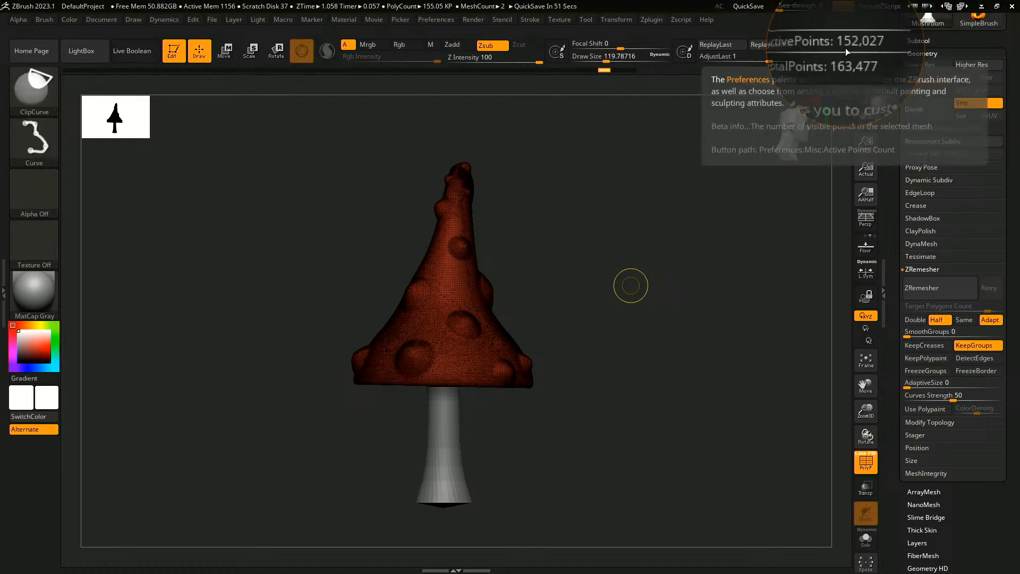
{"action": "key", "text": "ctrl+shift+z"}
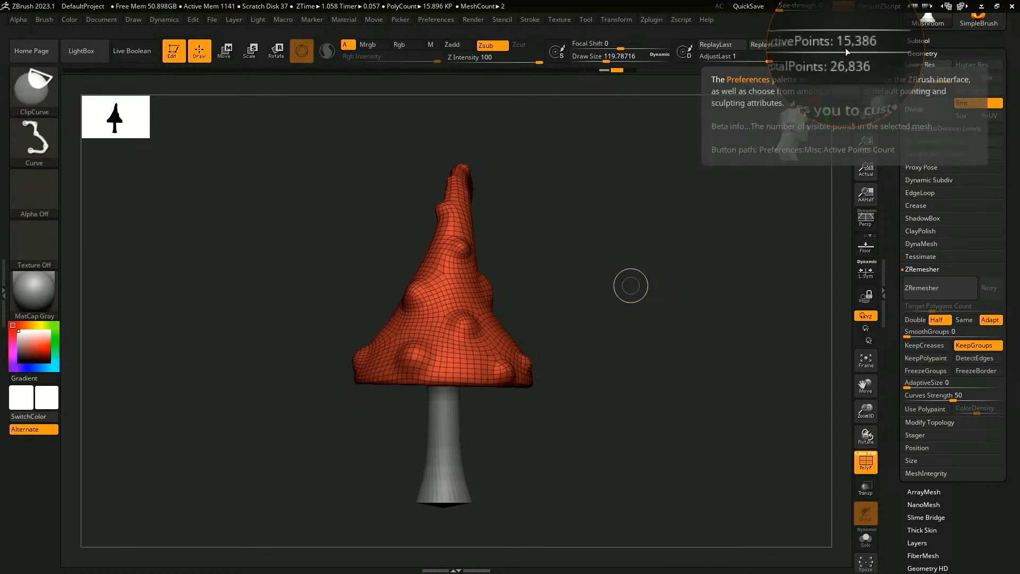
{"action": "key", "text": "ctrl+z"}
{"action": "key", "text": "ctrl+z"}
{"action": "key", "text": "ctrl+shift+z"}
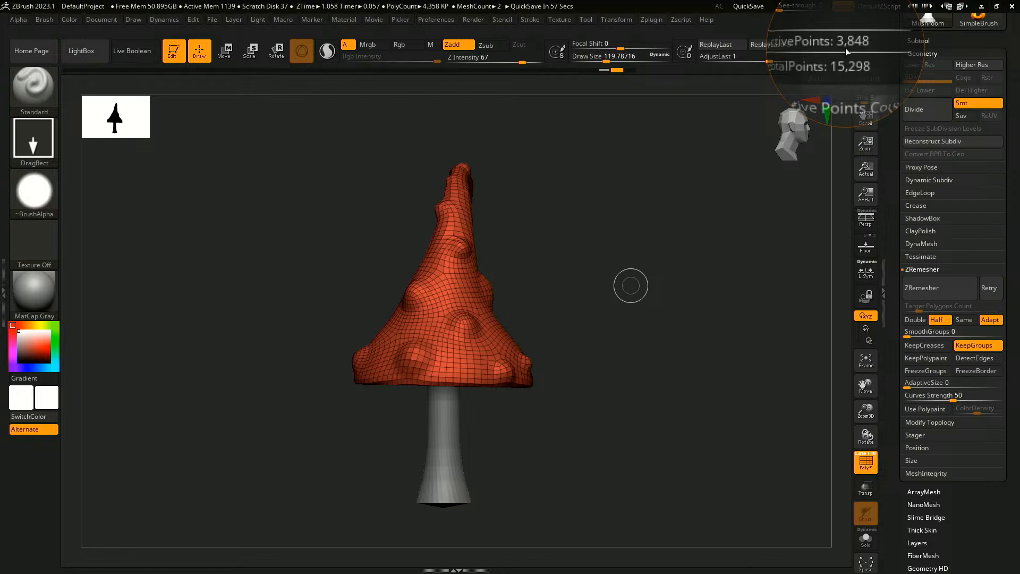
{"action": "key", "text": "ctrl+shift+z"}
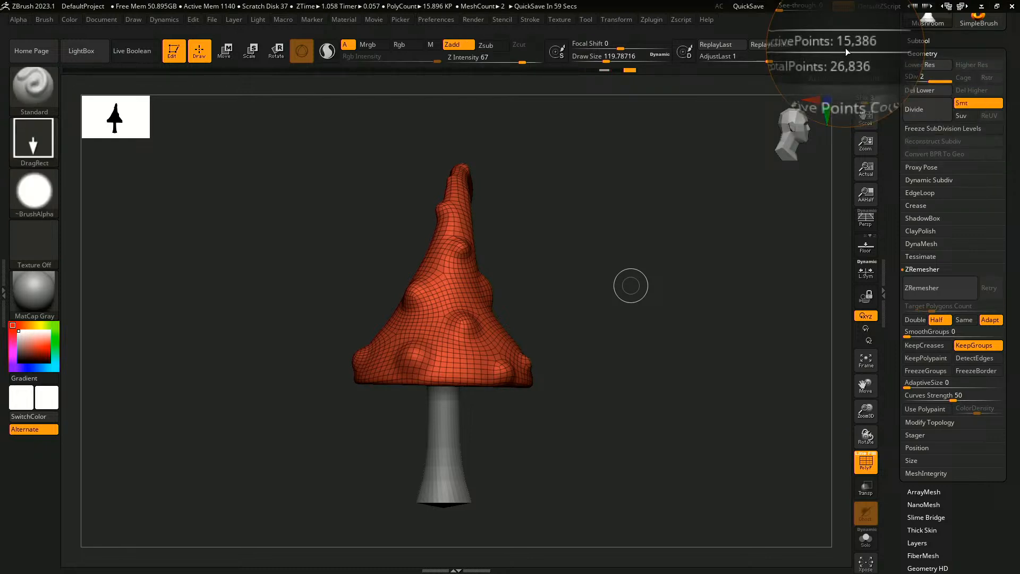
- Subdivide the cap to SDiv 4 and use Project History to restore the original bump detail
{"action": "key", "text": "ctrl+d"}
{"action": "key", "text": "ctrl+d"}
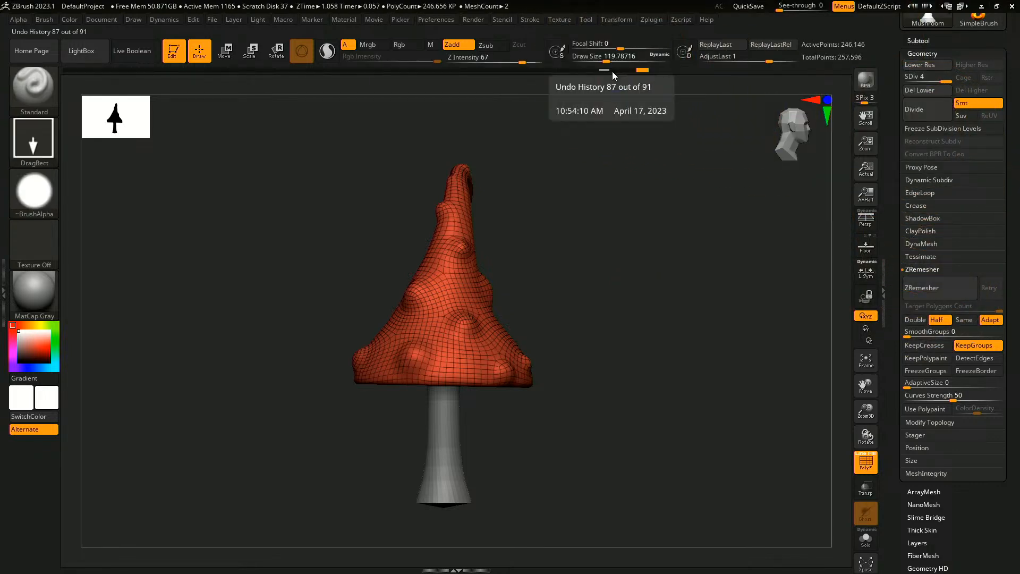
{"action": "left_click", "coordinate": [928, 43]}
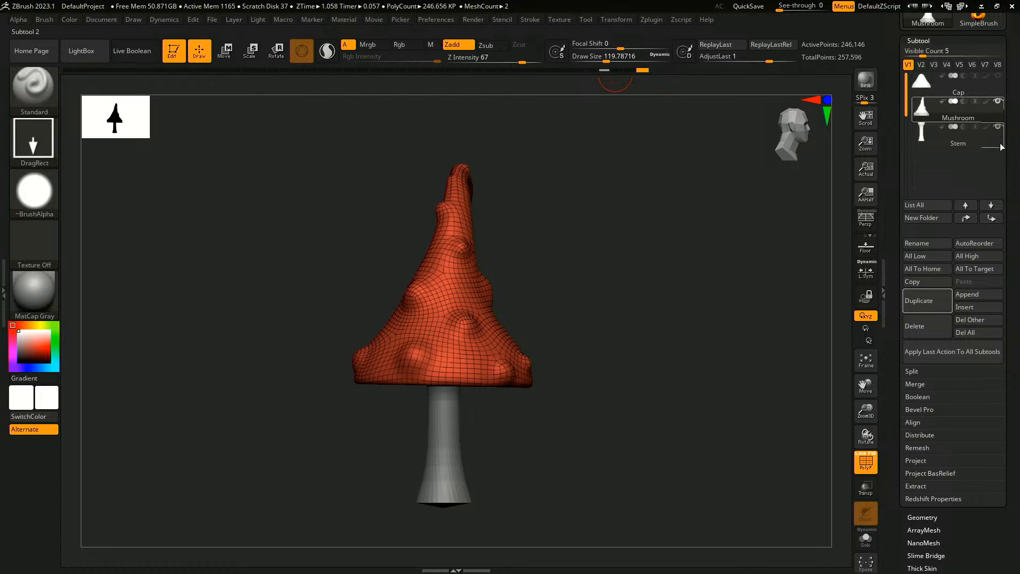
{"action": "left_click_drag", "start_coordinate": [1018, 209], "coordinate": [1017, 98]}
{"action": "left_click", "coordinate": [925, 350]}
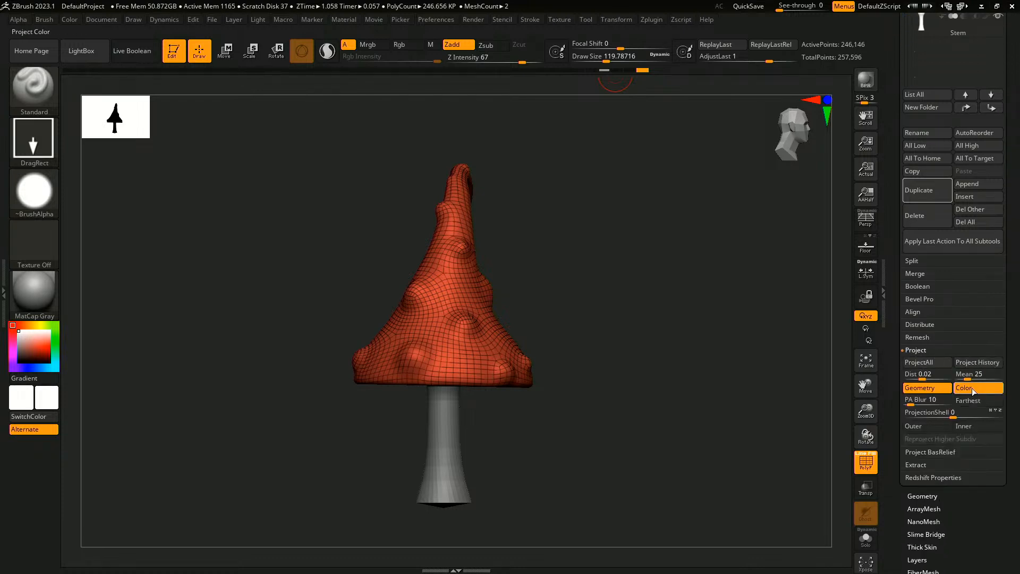
{"action": "left_click", "coordinate": [981, 363]}
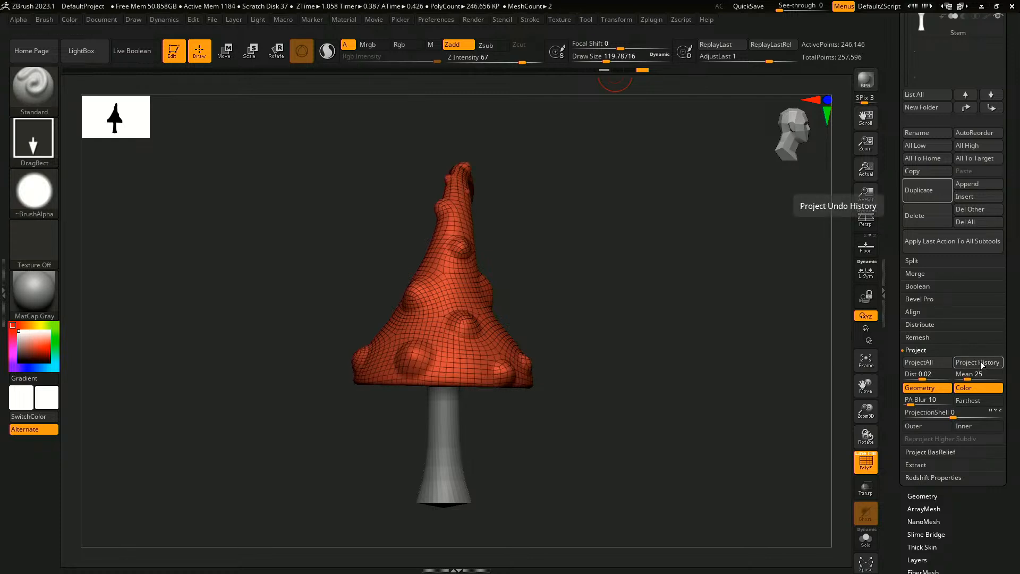
- Hide the polyframe and place a canvas snapshot of the unprojected mushroom beside the projected version for comparison
{"action": "key", "text": "shift+f"}
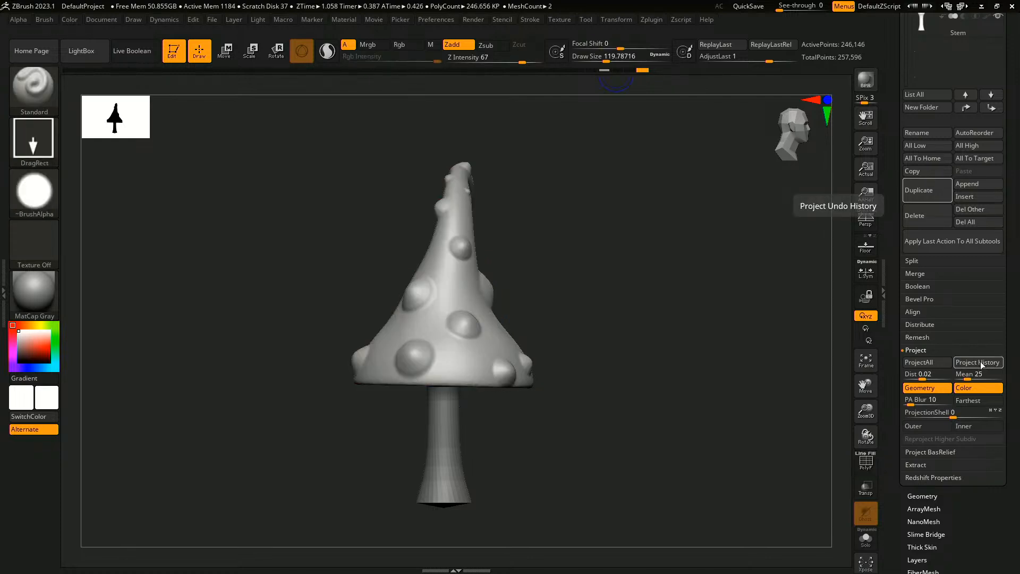
{"action": "left_click_drag", "start_coordinate": [630, 311], "coordinate": [690, 304], "text": "alt"}
{"action": "key", "text": "ctrl+z"}
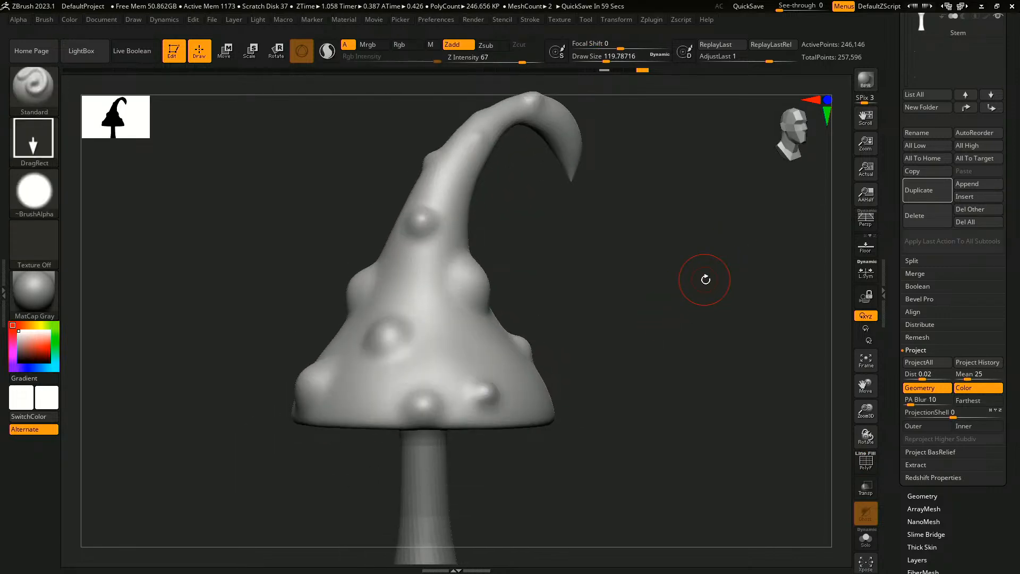
{"action": "left_click_drag", "start_coordinate": [706, 279], "coordinate": [537, 279], "text": "alt"}
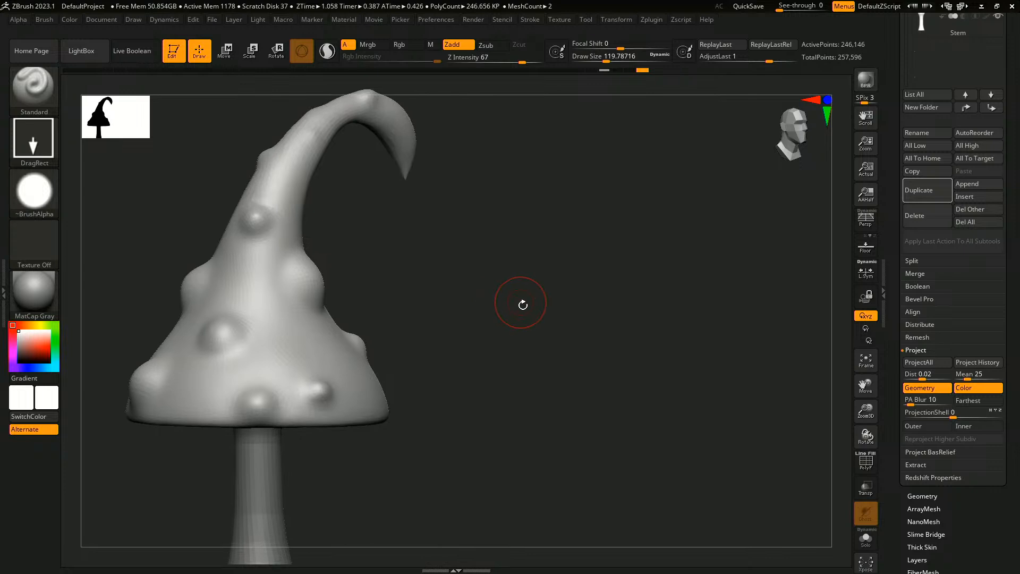
{"action": "key", "text": "shift+s"}
{"action": "left_click_drag", "start_coordinate": [518, 351], "coordinate": [836, 342], "text": "alt"}
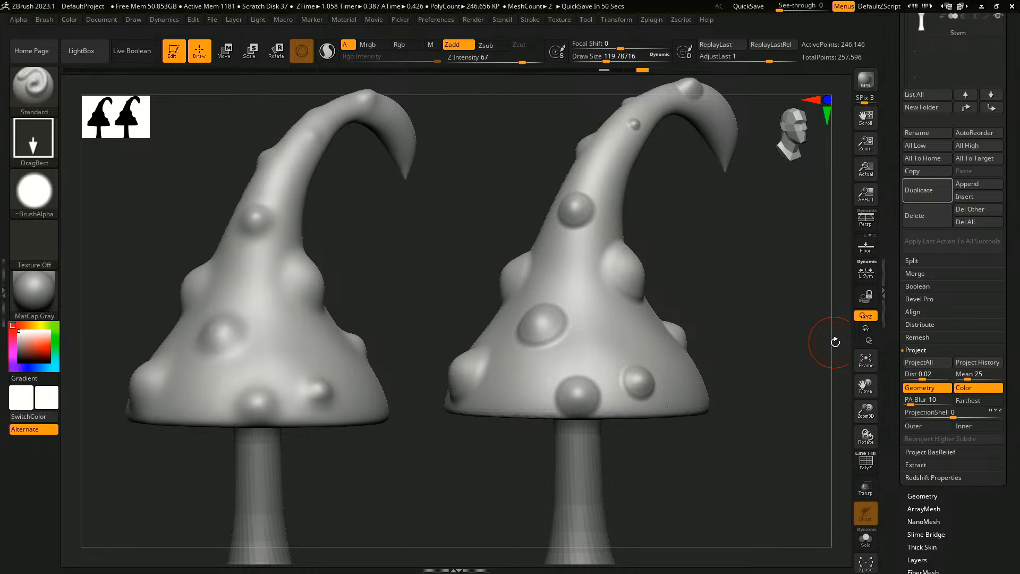
- Inspect the subdivided polyframe around the projected bumps on the cap up close, with Draw Size reduced to about 71
{"action": "key", "text": "shift+f"}
{"action": "mouse_move", "coordinate": [710, 248]}
{"action": "left_mouse_down", "text": "alt"}
{"action": "mouse_move", "coordinate": [661, 371]}
{"action": "mouse_move", "coordinate": [770, 322]}
{"action": "left_mouse_up", "text": "alt"}
{"action": "key", "text": "s"}
{"action": "left_click_drag", "start_coordinate": [667, 269], "coordinate": [660, 269]}
{"action": "left_click_drag", "start_coordinate": [715, 254], "coordinate": [688, 315], "text": "alt"}
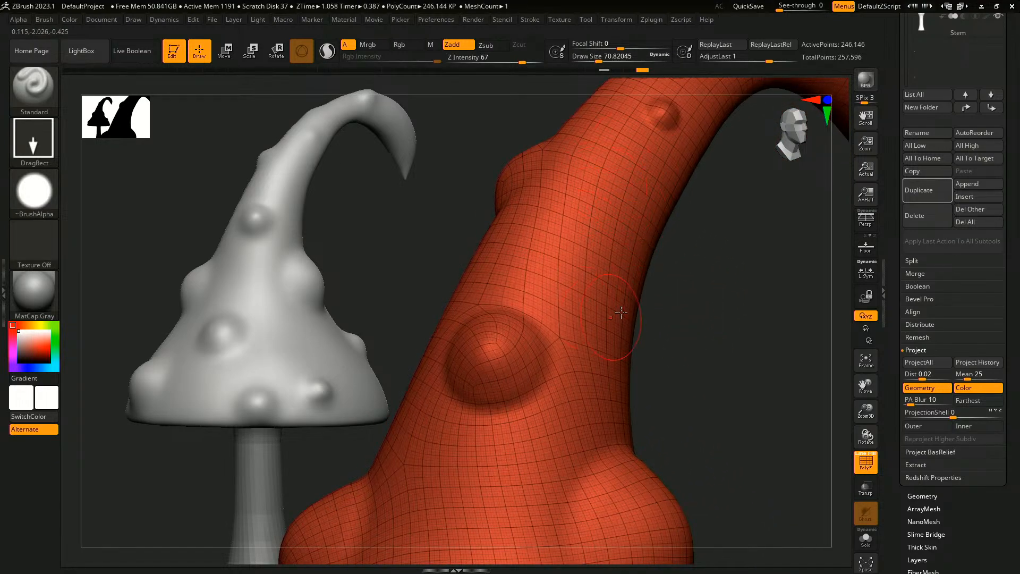
{"action": "left_click_drag", "start_coordinate": [718, 290], "coordinate": [633, 279]}
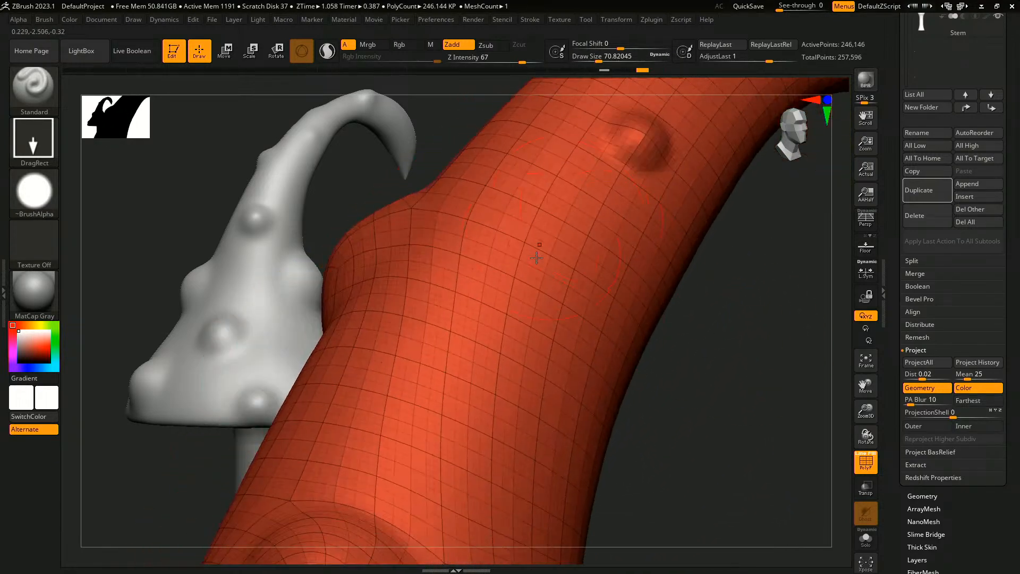
- Carve a diagonal groove below the upper bump on the cap with the DamStandard brush at a Draw Size of about 17
{"action": "key", "text": "b"}
{"action": "key", "text": "d"}
{"action": "key", "text": "s"}
{"action": "key", "text": "s"}
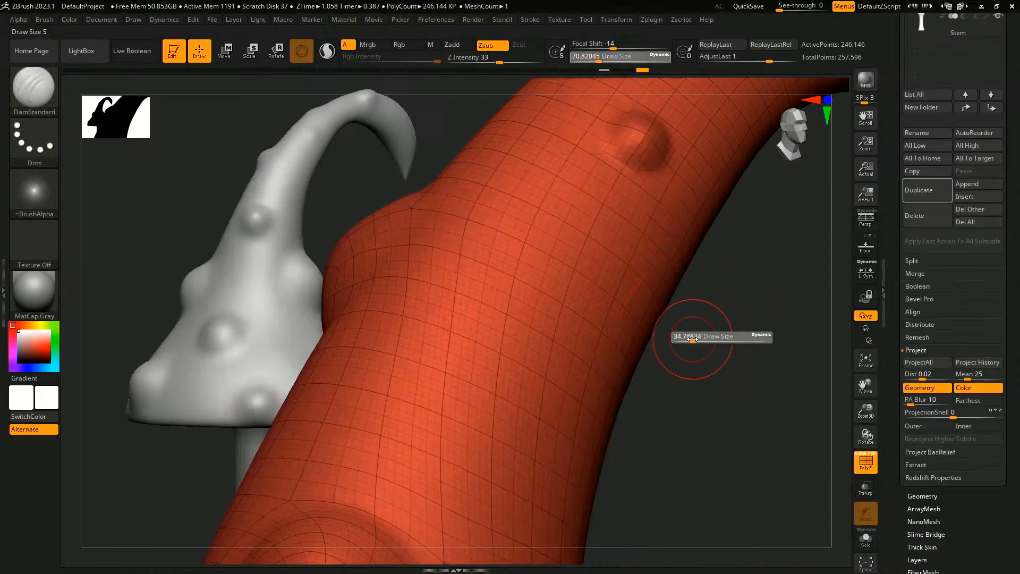
{"action": "left_click_drag", "start_coordinate": [693, 339], "coordinate": [687, 340]}
{"action": "left_click_drag", "start_coordinate": [440, 420], "coordinate": [680, 209]}
{"action": "left_click_drag", "start_coordinate": [688, 346], "coordinate": [696, 330], "text": "alt"}
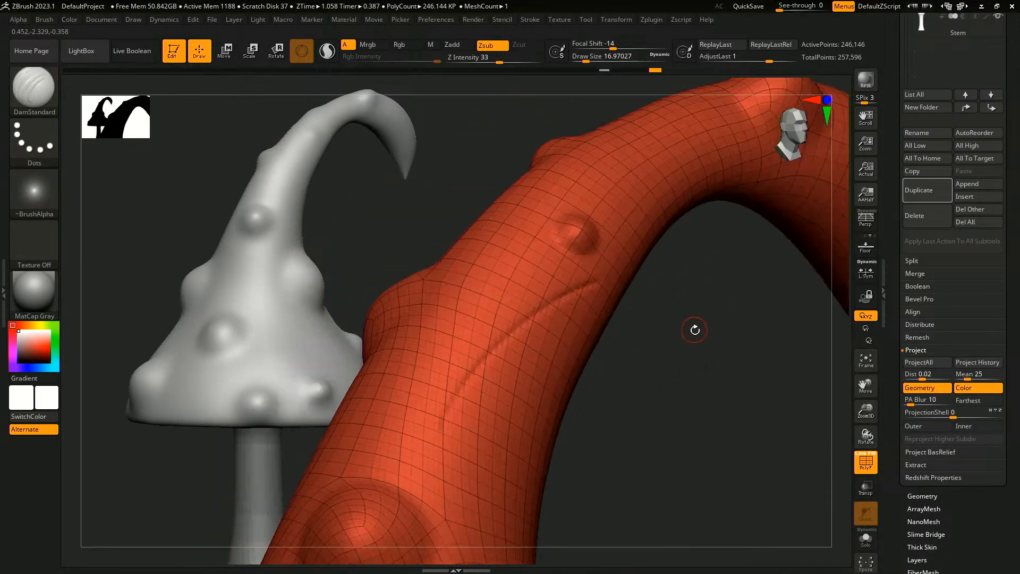
- Hide the polyframe, raise the cap one subdivision level, and carve a series of curved, roughly parallel grooves between the bumps
{"action": "key", "text": "shift+f"}
{"action": "key", "text": "d"}
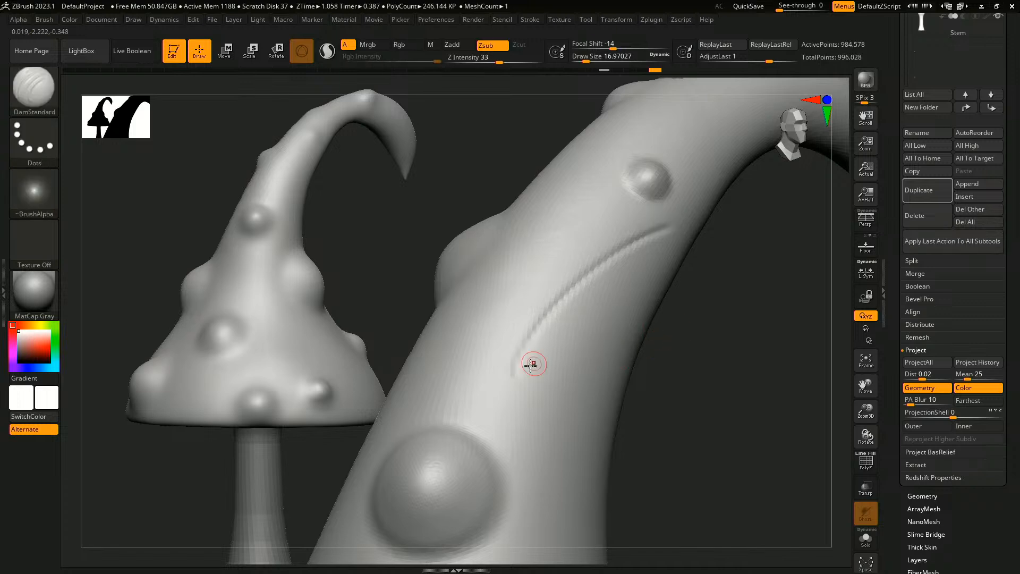
{"action": "mouse_move", "coordinate": [519, 354]}
{"action": "left_mouse_down"}
{"action": "mouse_move", "coordinate": [648, 238]}
{"action": "mouse_move", "coordinate": [672, 231]}
{"action": "left_mouse_up"}
{"action": "left_click_drag", "start_coordinate": [631, 259], "coordinate": [519, 404]}
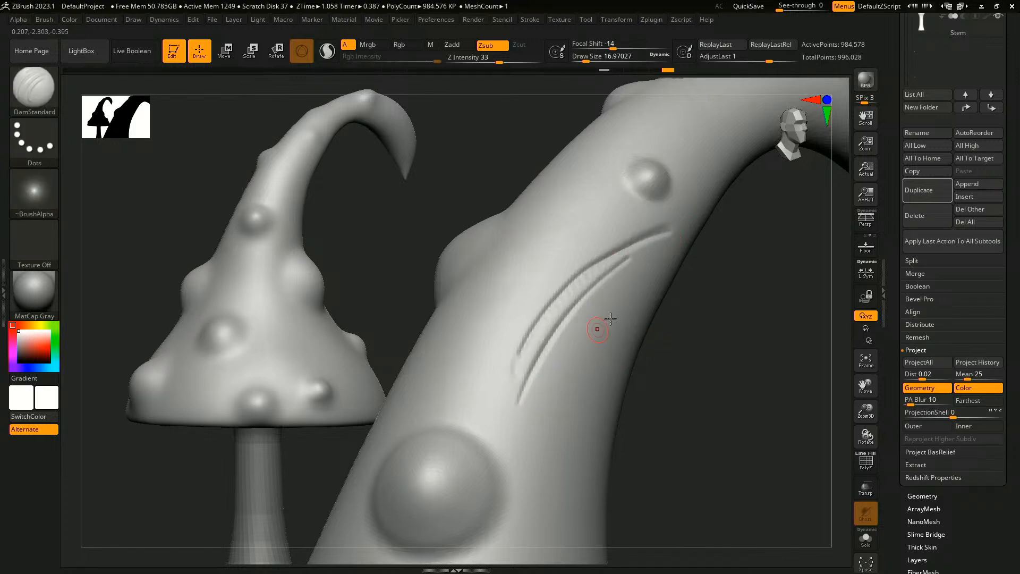
{"action": "left_click_drag", "start_coordinate": [646, 278], "coordinate": [534, 451]}
{"action": "left_click_drag", "start_coordinate": [646, 316], "coordinate": [582, 417]}
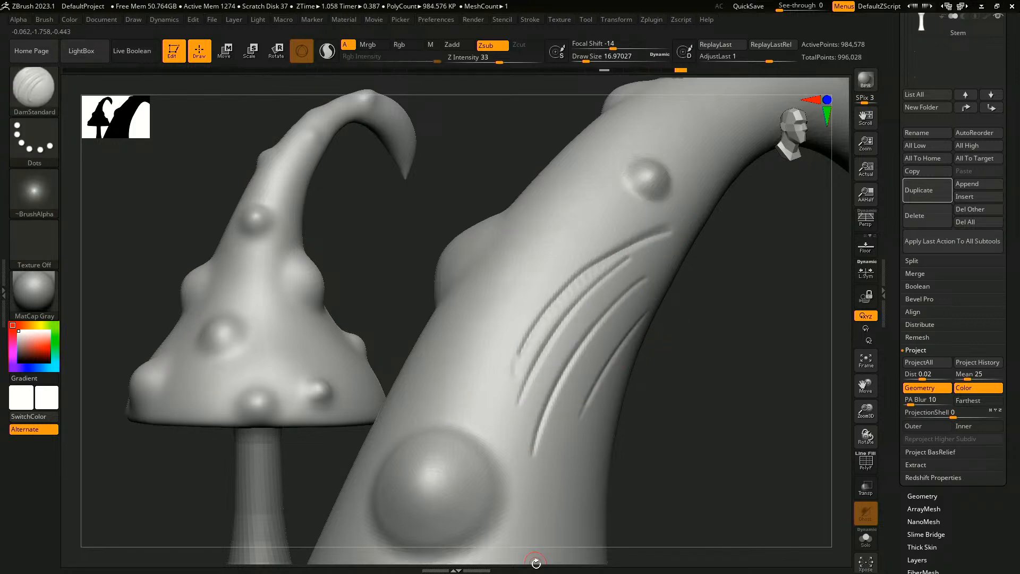
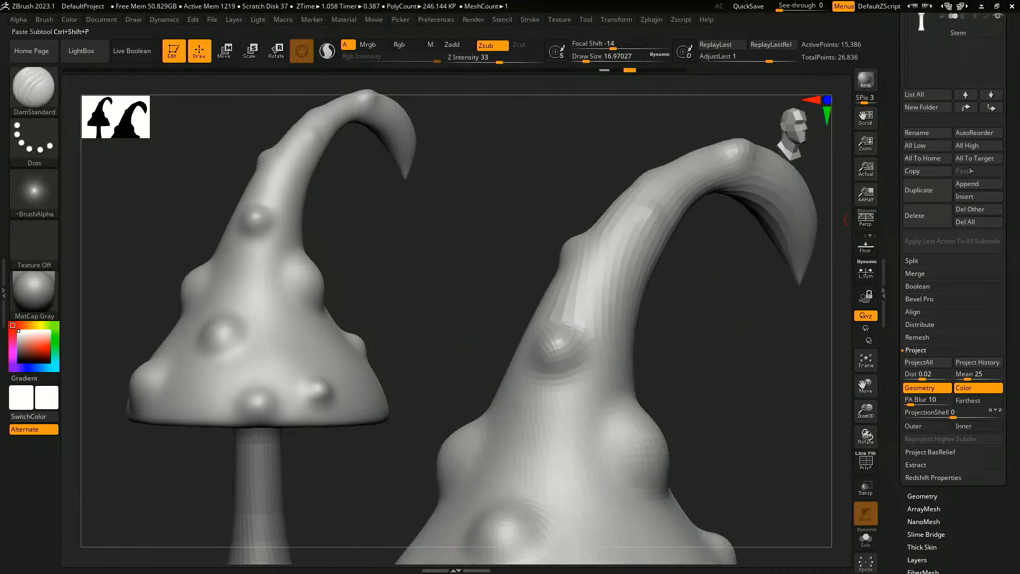
- Open the NAB_Presentation_Breakdown project without saving the changes to the mushroom project
{"action": "scroll", "coordinate": [973, 159], "scroll_direction": "up", "scroll_amount": 5}
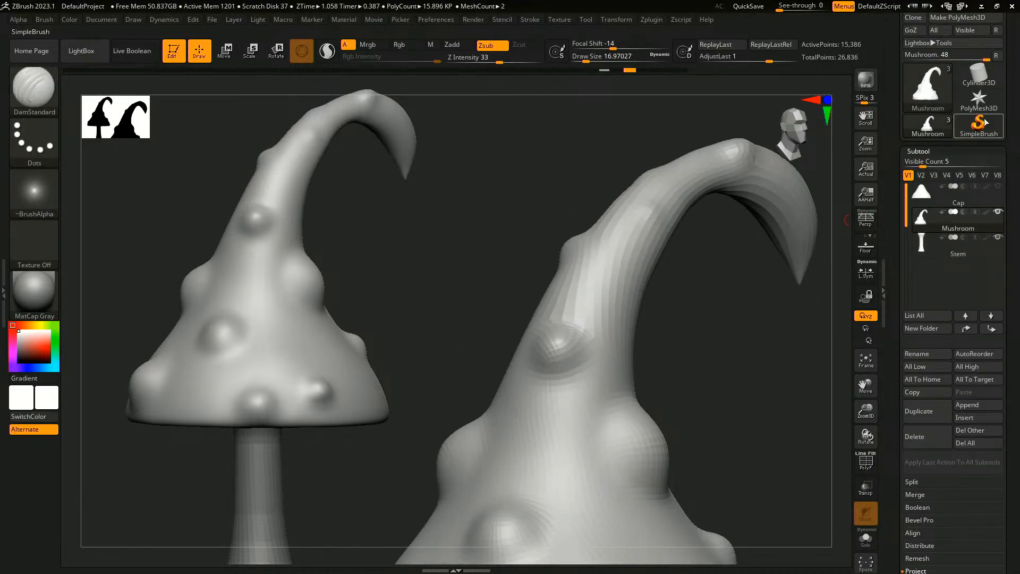
{"action": "left_click", "coordinate": [985, 122]}
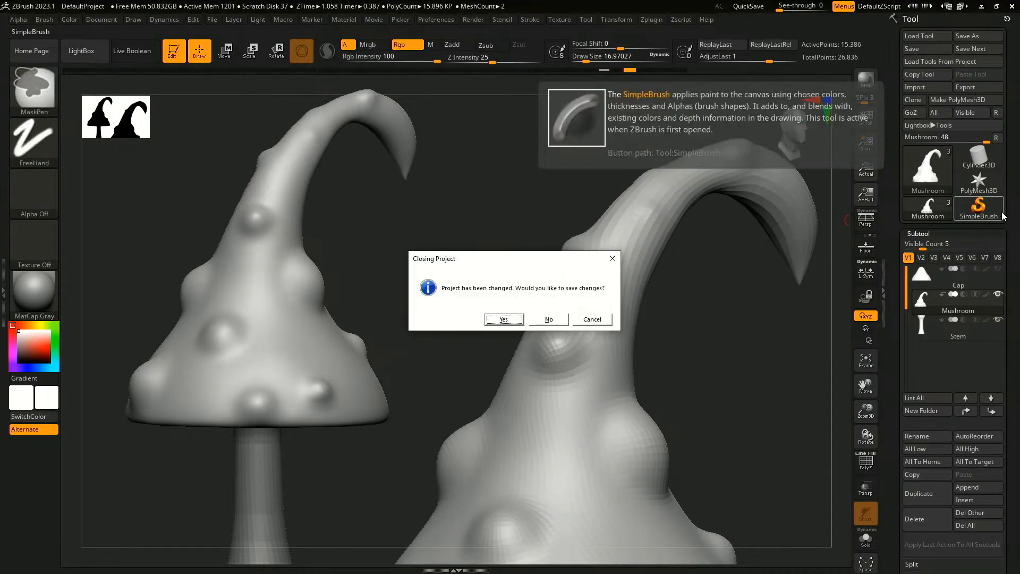
{"action": "left_click", "coordinate": [557, 322]}
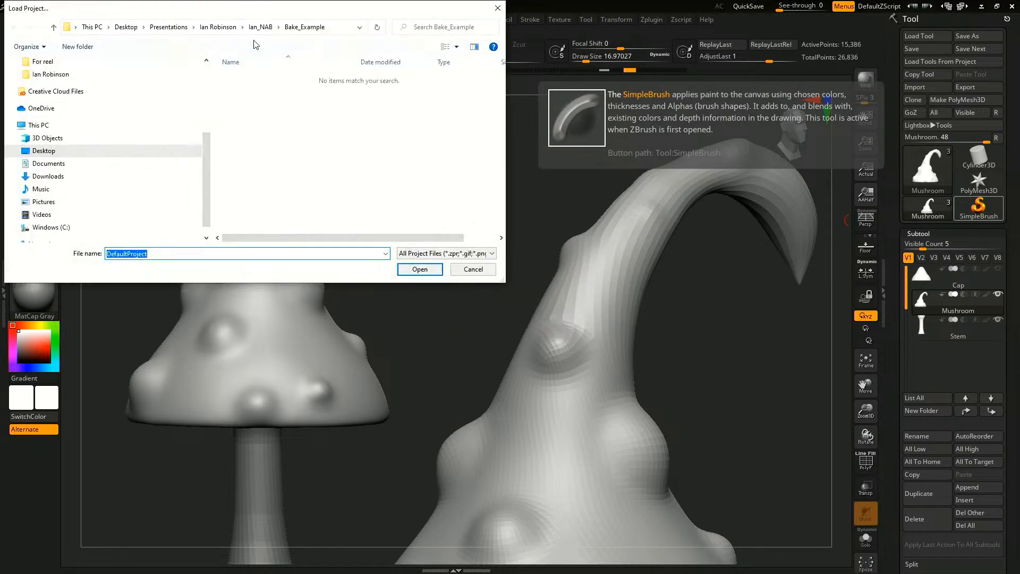
{"action": "left_click", "coordinate": [270, 29]}
{"action": "double_click", "coordinate": [295, 79]}
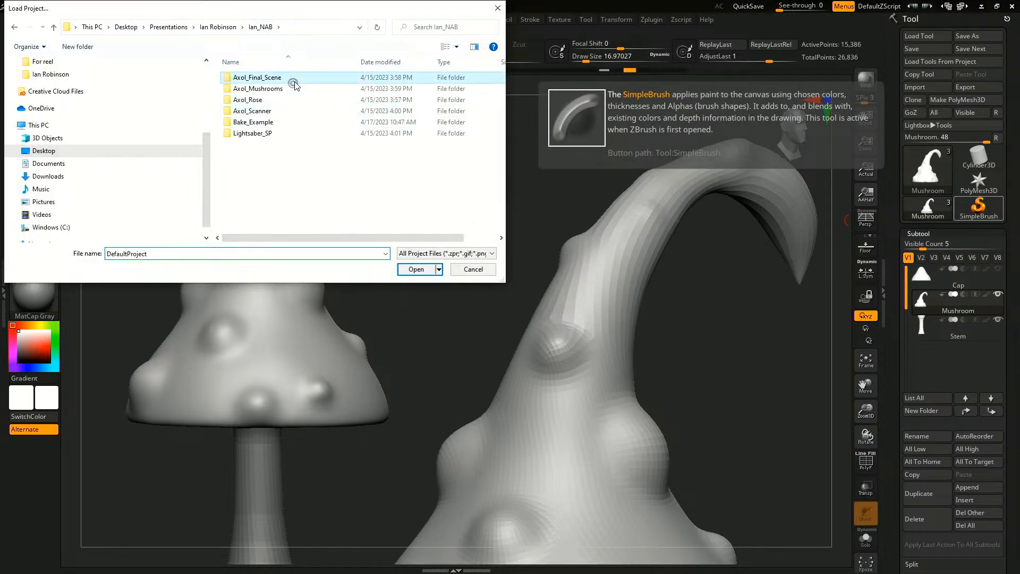
{"action": "left_click", "coordinate": [237, 29]}
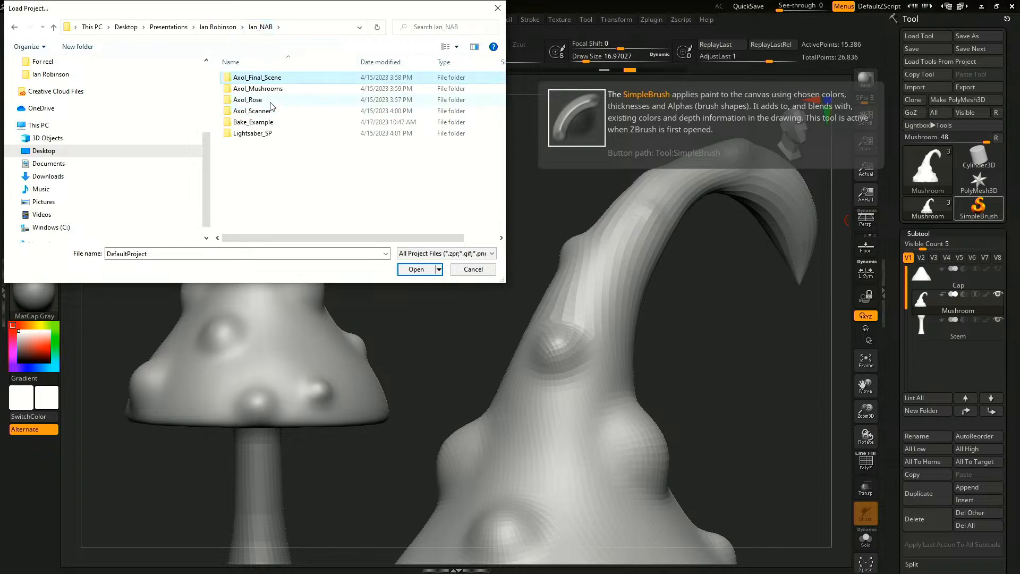
{"action": "left_click", "coordinate": [231, 30]}
{"action": "left_click", "coordinate": [382, 113]}
{"action": "left_click", "coordinate": [417, 269]}
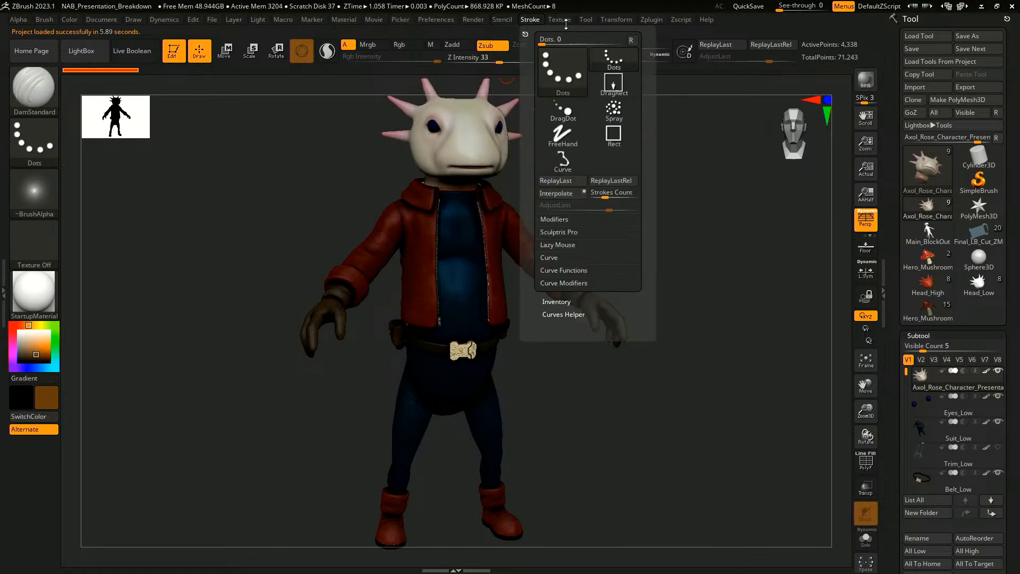
- Import the May_the_4th_QR image as a texture
{"action": "mouse_move", "coordinate": [569, 23]}
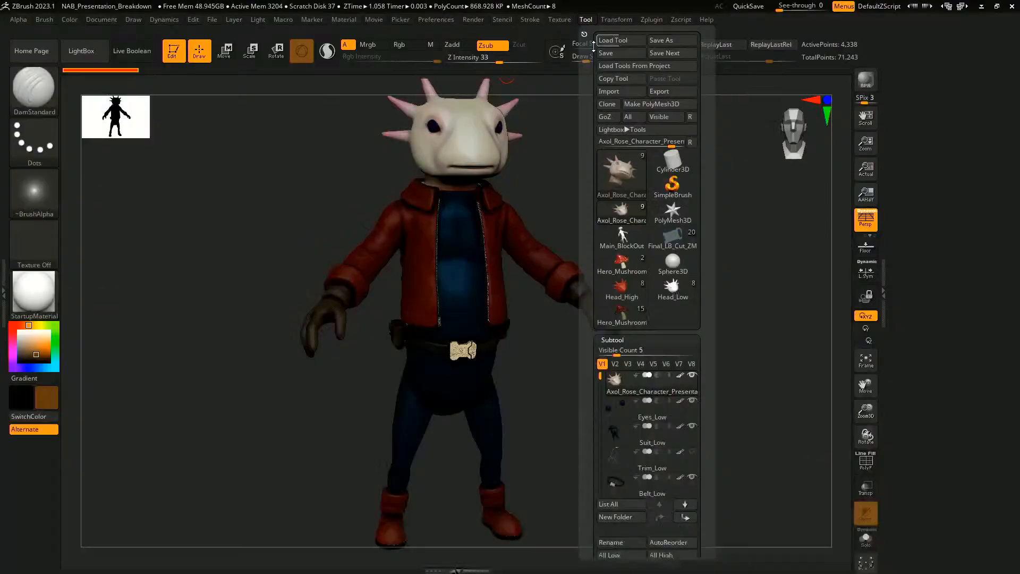
{"action": "mouse_move", "coordinate": [565, 21]}
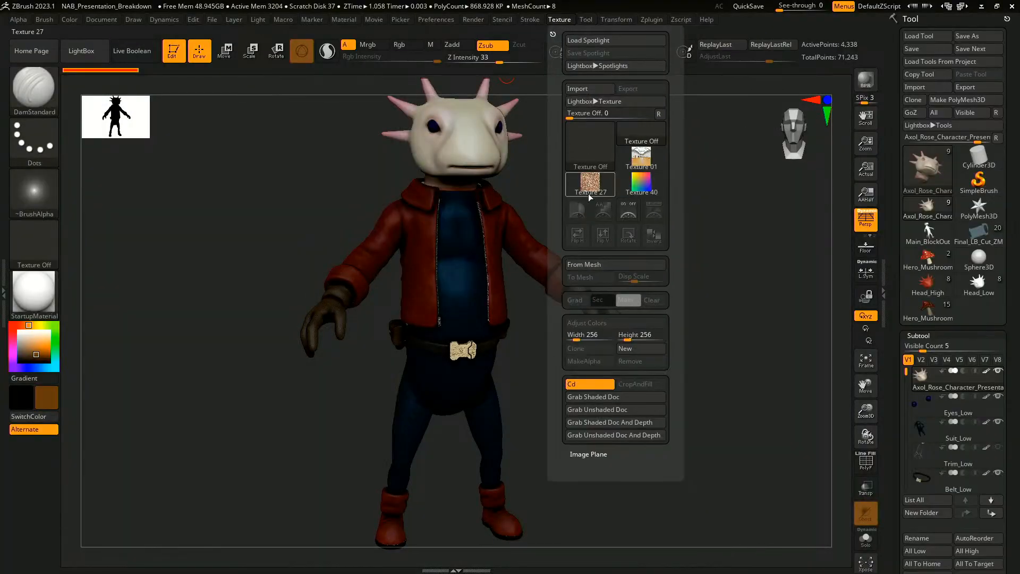
{"action": "left_click", "coordinate": [590, 88]}
{"action": "left_click", "coordinate": [319, 98]}
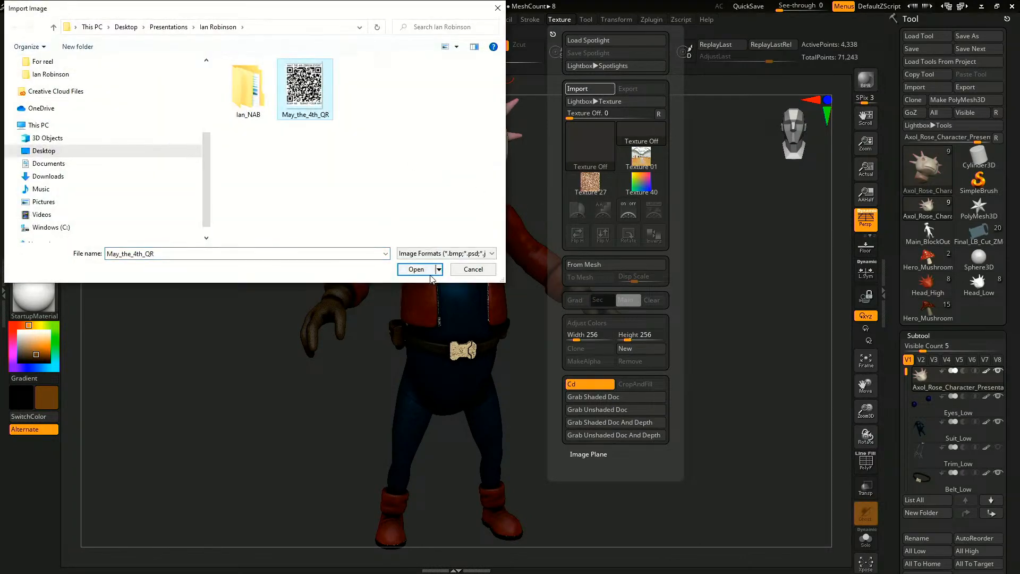
{"action": "left_click", "coordinate": [416, 270]}
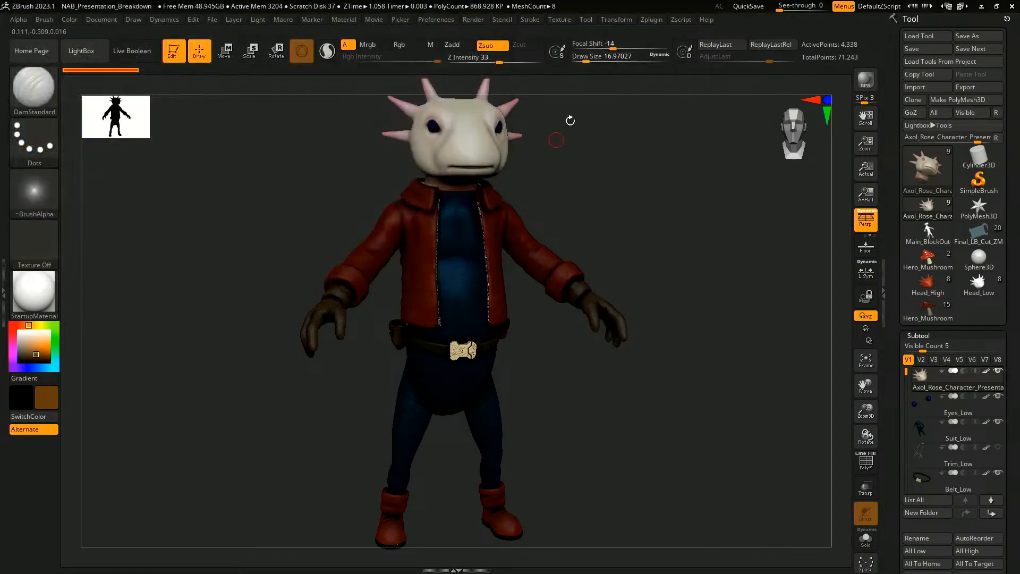
- Add the QR texture to Spotlight, place it in the lower-left corner of the canvas, and leave Spotlight editing
{"action": "mouse_move", "coordinate": [566, 24]}
{"action": "left_click", "coordinate": [596, 215]}
{"action": "left_click", "coordinate": [654, 235]}
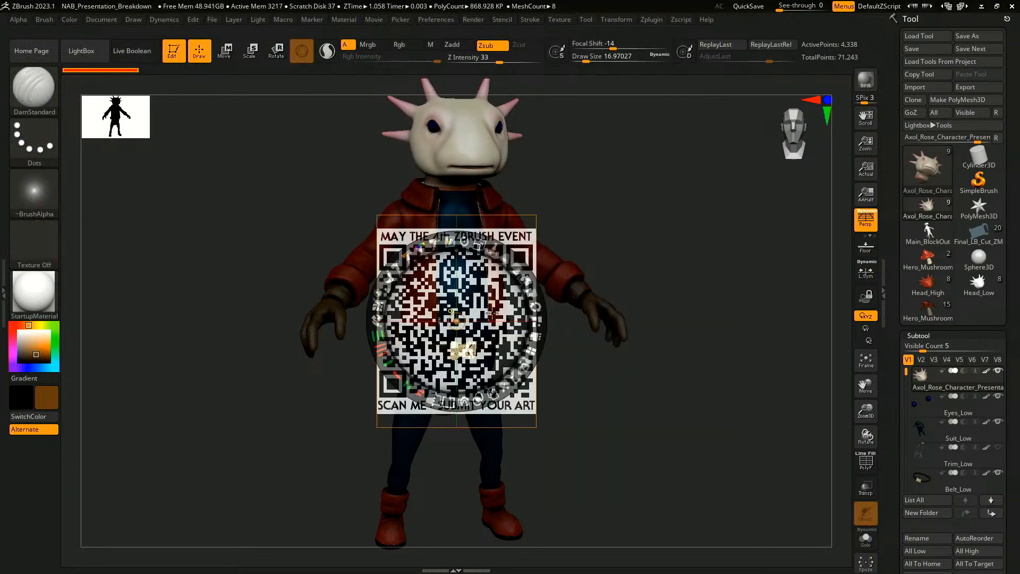
{"action": "left_click_drag", "start_coordinate": [494, 299], "coordinate": [201, 424]}
{"action": "key", "text": "z"}
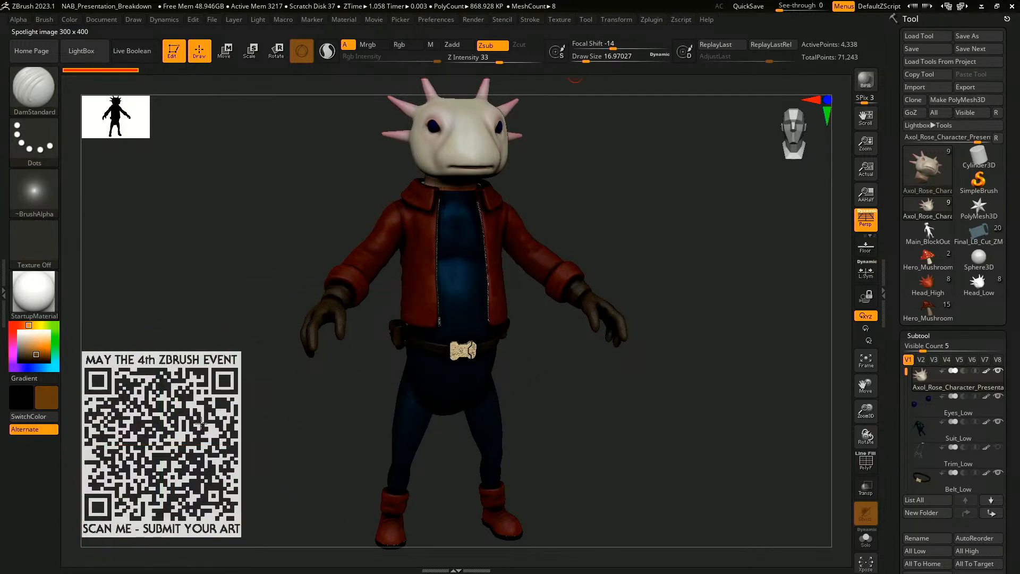
- Turn off Spotlight Projection in the DamStandard brush's Samples settings
{"action": "left_click", "coordinate": [47, 21]}
{"action": "left_click", "coordinate": [79, 330]}
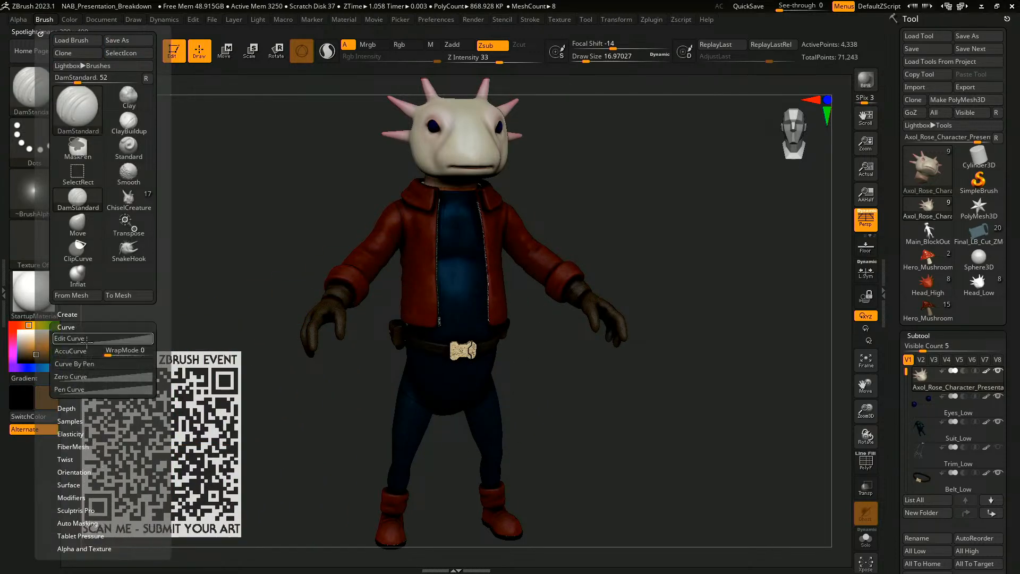
{"action": "left_click", "coordinate": [81, 328]}
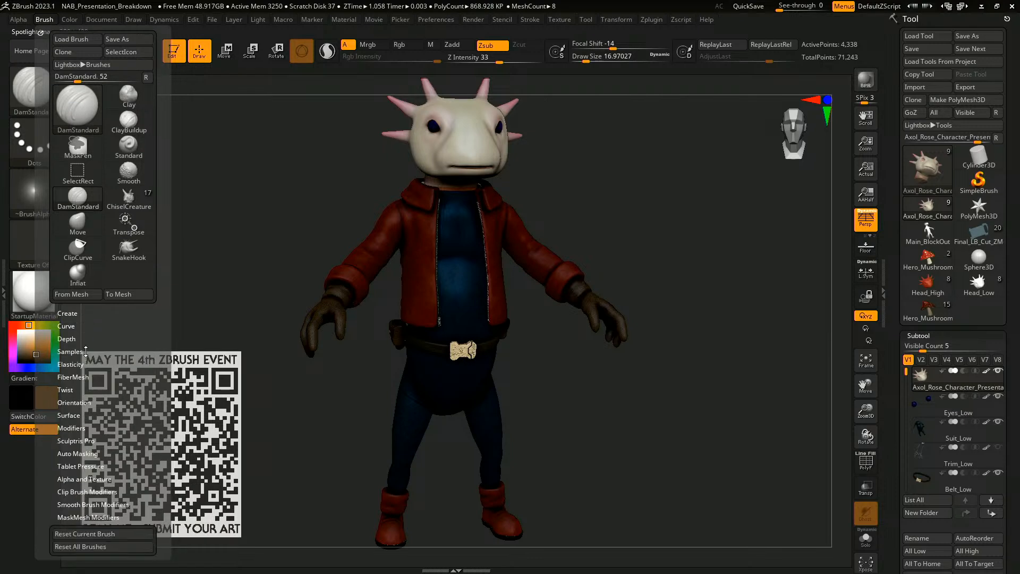
{"action": "scroll", "coordinate": [89, 333], "scroll_direction": "down", "scroll_amount": 1}
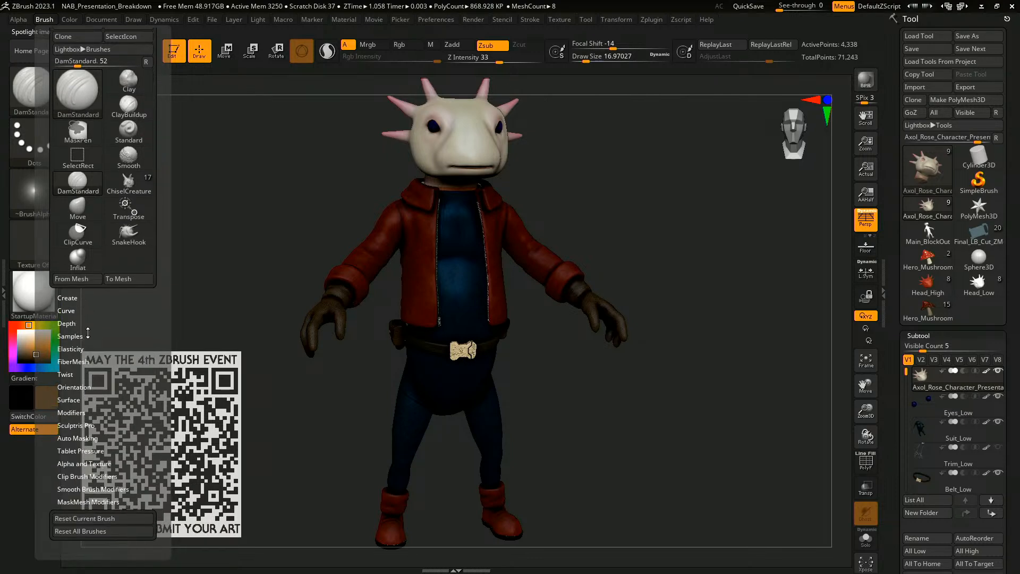
{"action": "left_click", "coordinate": [79, 336]}
{"action": "left_click", "coordinate": [96, 449]}
- View the axolotl character from the front and examine the Hero_Mushroom_High model with the seated character from several angles
{"action": "left_click_drag", "start_coordinate": [701, 338], "coordinate": [723, 349], "text": "shift"}
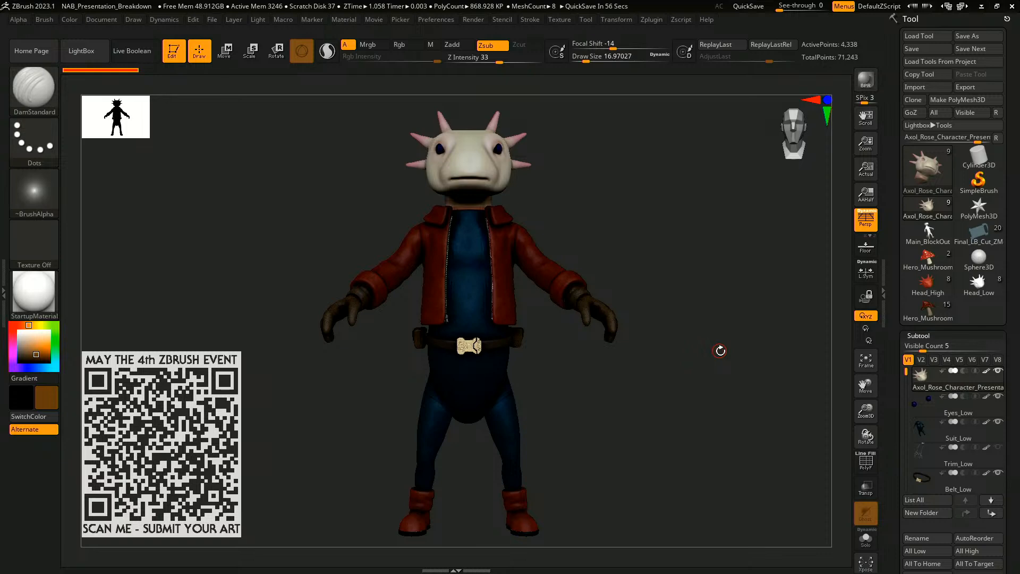
{"action": "left_click", "coordinate": [936, 317]}
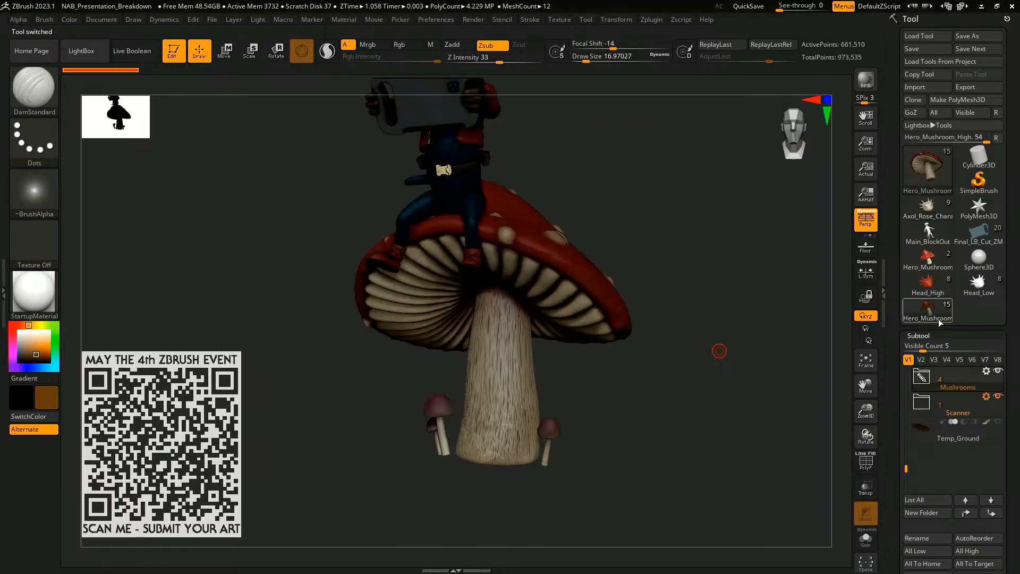
{"action": "left_click_drag", "start_coordinate": [736, 353], "coordinate": [740, 392]}
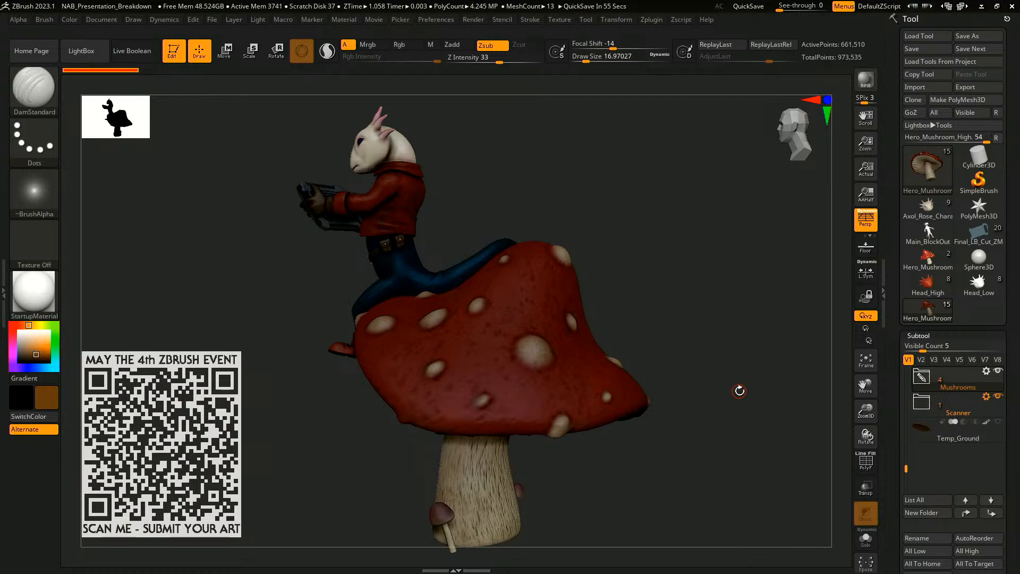
{"action": "left_click_drag", "start_coordinate": [740, 391], "coordinate": [741, 323]}
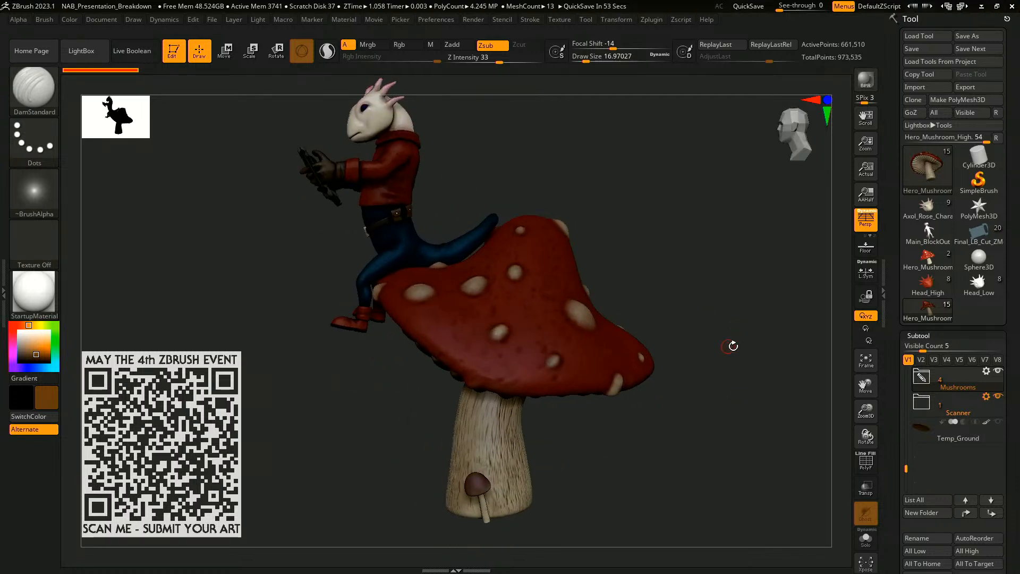
- Switch to the Sphere3D tool, show its polyframe, set the colour to white, and convert the sphere to a PolyMesh3D
{"action": "left_click", "coordinate": [979, 257]}
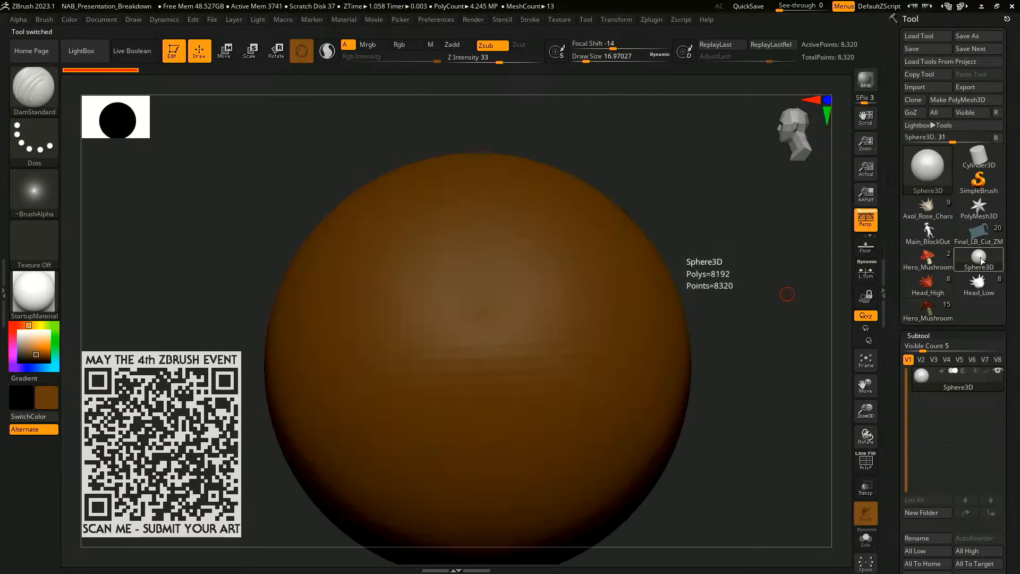
{"action": "mouse_move", "coordinate": [761, 346]}
{"action": "left_mouse_down", "text": "alt"}
{"action": "mouse_move", "coordinate": [733, 344]}
{"action": "mouse_move", "coordinate": [733, 307]}
{"action": "left_mouse_up", "text": "alt"}
{"action": "key", "text": "shift+f"}
{"action": "left_click", "coordinate": [19, 332]}
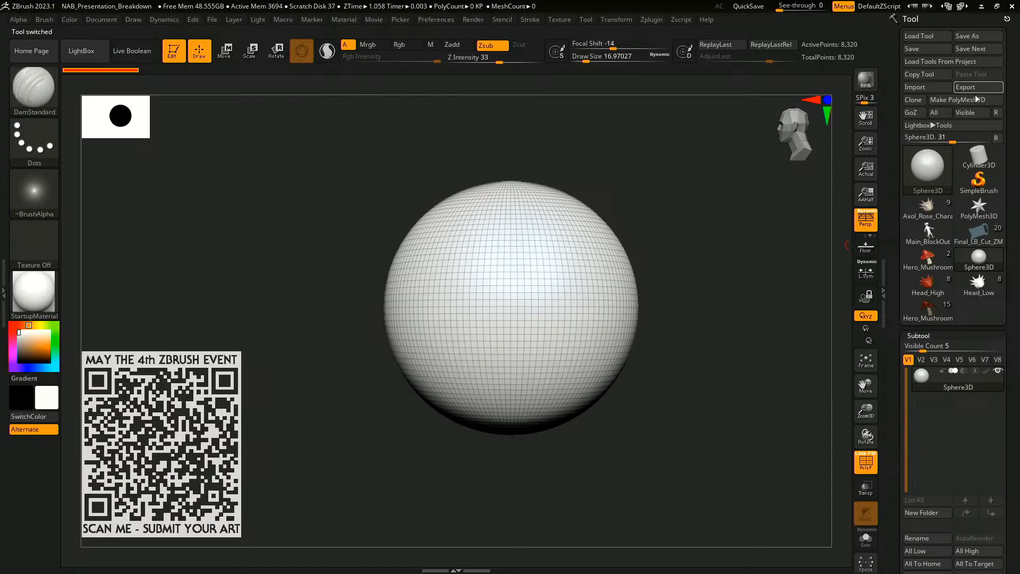
{"action": "left_click", "coordinate": [958, 99]}
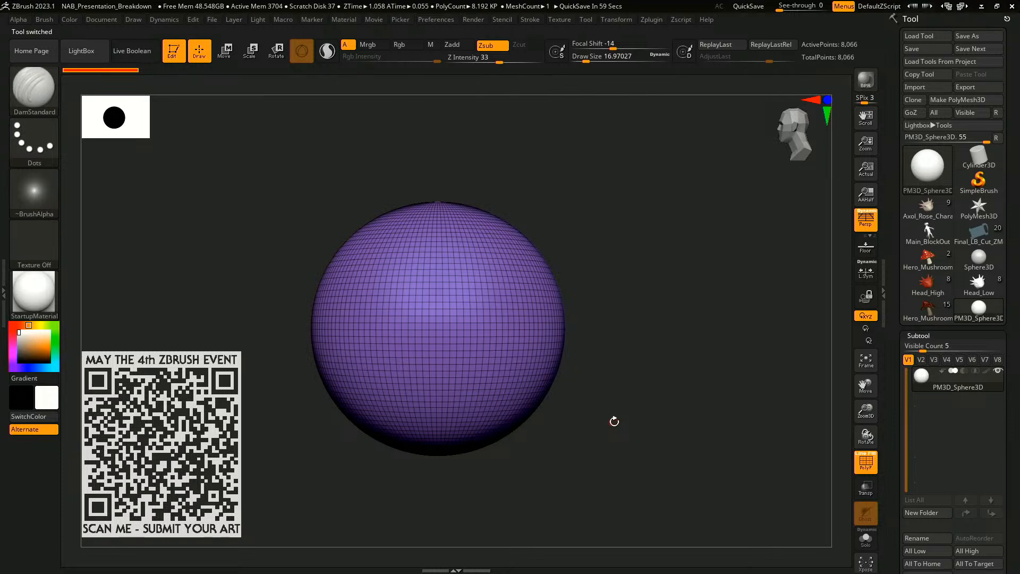
- Convert the polymesh sphere to a DynaMesh with the resolution set to 64
{"action": "scroll", "coordinate": [950, 178], "scroll_direction": "down", "scroll_amount": 5}
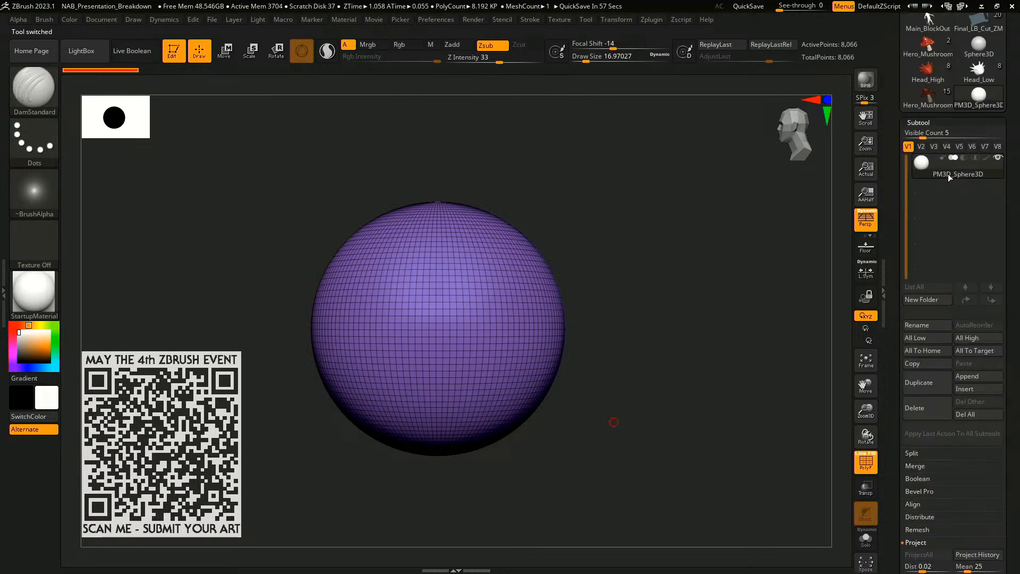
{"action": "left_click", "coordinate": [928, 123]}
{"action": "left_click", "coordinate": [923, 33]}
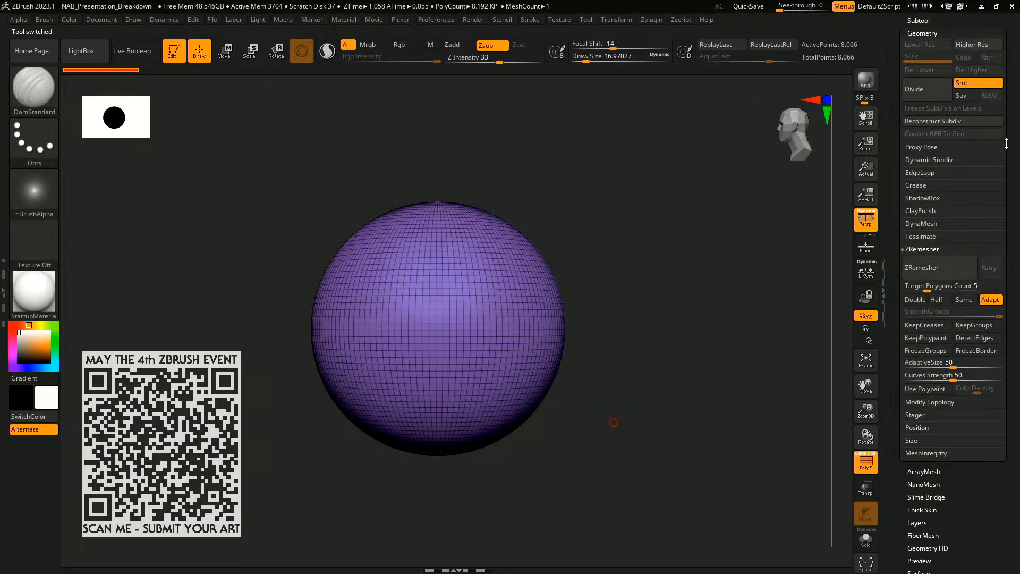
{"action": "left_click", "coordinate": [925, 223]}
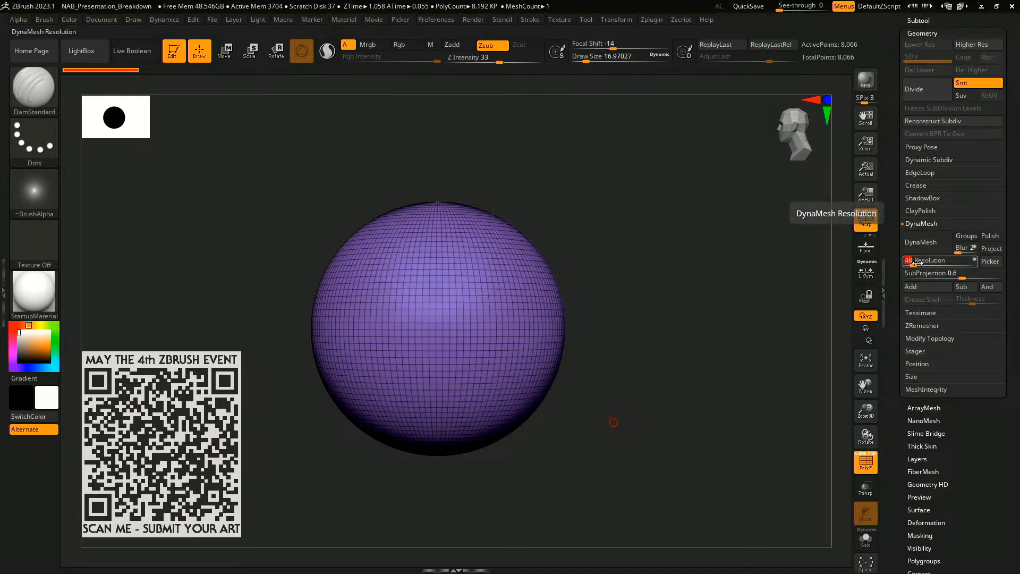
{"action": "left_click_drag", "start_coordinate": [916, 263], "coordinate": [913, 262]}
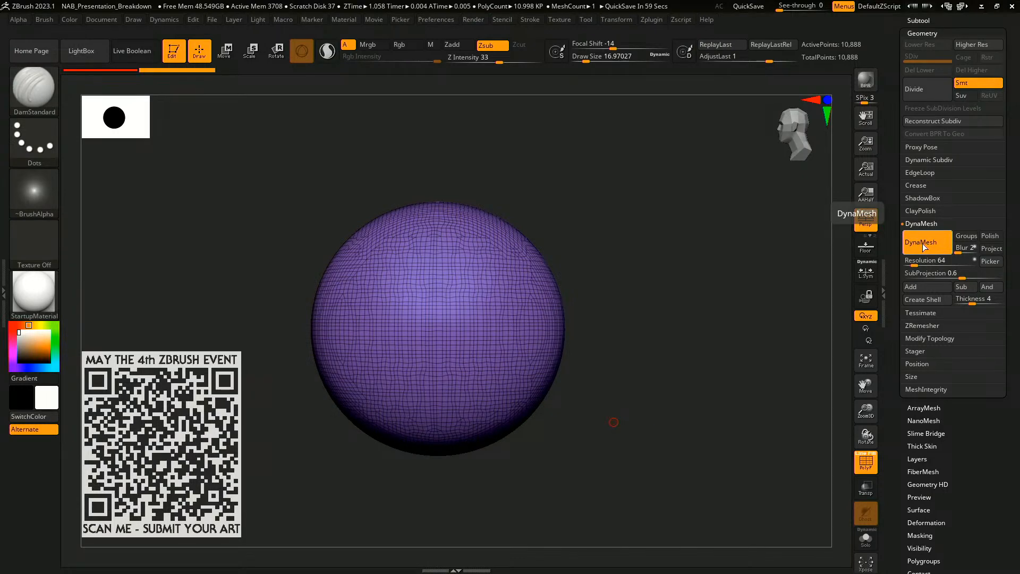
- Set Draw Size to about 305 and bring up the transform gizmo on the DynaMesh sphere
{"action": "key", "text": "w"}
{"action": "left_click_drag", "start_coordinate": [647, 321], "coordinate": [681, 300], "text": "alt"}
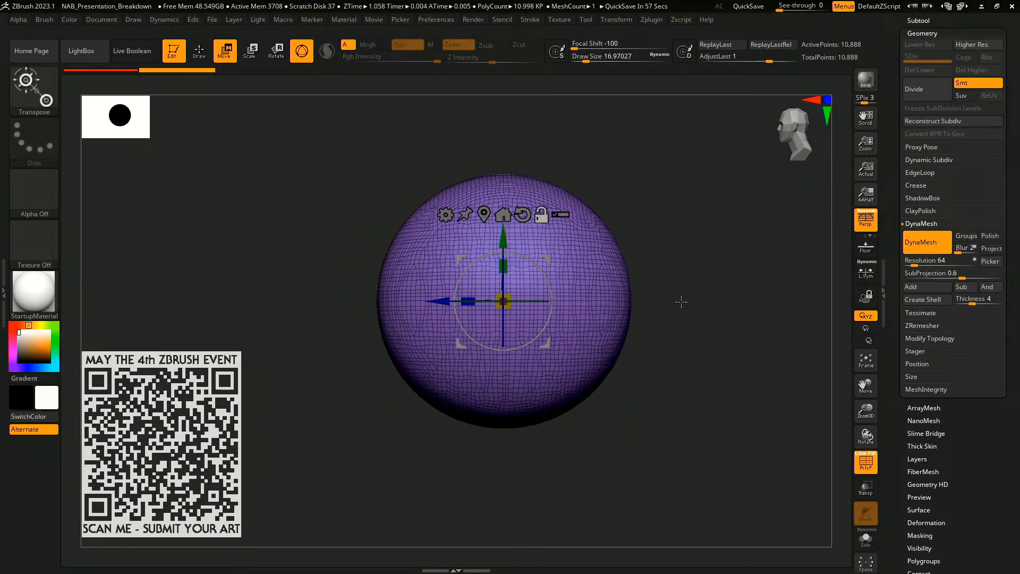
{"action": "mouse_move", "coordinate": [659, 267]}
{"action": "left_mouse_down"}
{"action": "mouse_move", "coordinate": [684, 278]}
{"action": "mouse_move", "coordinate": [739, 255]}
{"action": "mouse_move", "coordinate": [741, 241]}
{"action": "left_mouse_up"}
{"action": "key", "text": "q"}
{"action": "key", "text": "w"}
{"action": "key", "text": "s"}
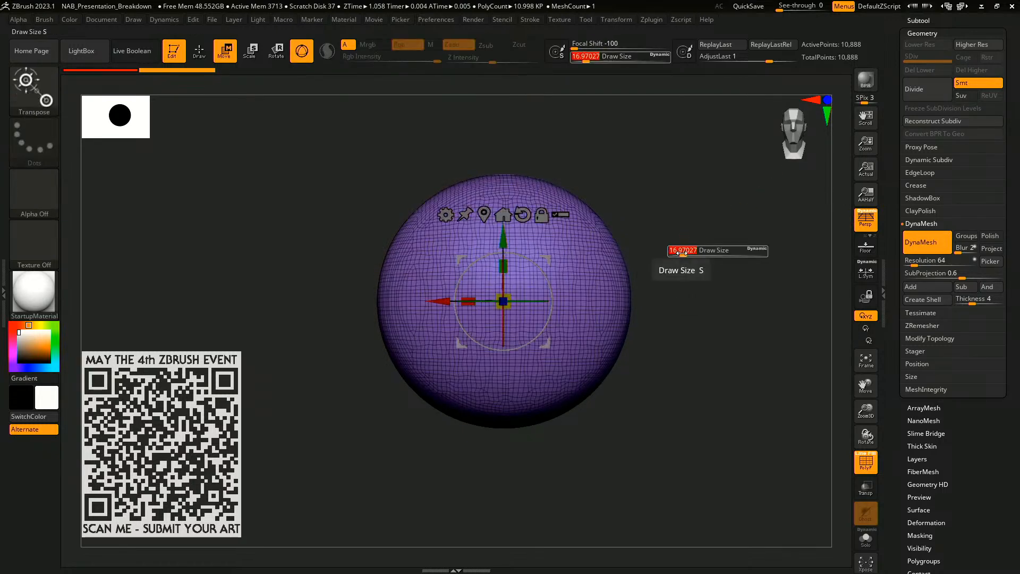
{"action": "left_click_drag", "start_coordinate": [682, 252], "coordinate": [707, 252]}
{"action": "key", "text": "q"}
{"action": "mouse_move", "coordinate": [677, 283]}
{"action": "left_mouse_down", "text": "alt"}
{"action": "mouse_move", "coordinate": [678, 265]}
{"action": "mouse_move", "coordinate": [648, 271]}
{"action": "mouse_move", "coordinate": [657, 271]}
{"action": "left_mouse_up", "text": "alt"}
{"action": "key", "text": "s"}
{"action": "left_click_drag", "start_coordinate": [678, 280], "coordinate": [641, 267]}
{"action": "key", "text": "w"}
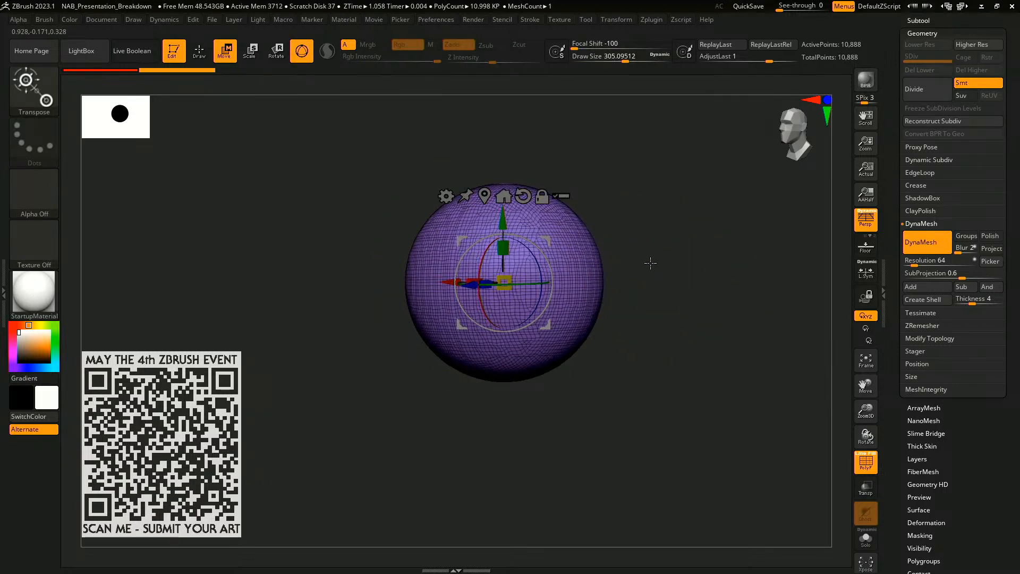
- Leave the transform gizmo, return to Draw mode, and set Draw Size to about 268
{"action": "key", "text": "s"}
{"action": "key", "text": "q"}
{"action": "key", "text": "s"}
{"action": "left_click_drag", "start_coordinate": [624, 272], "coordinate": [615, 273]}
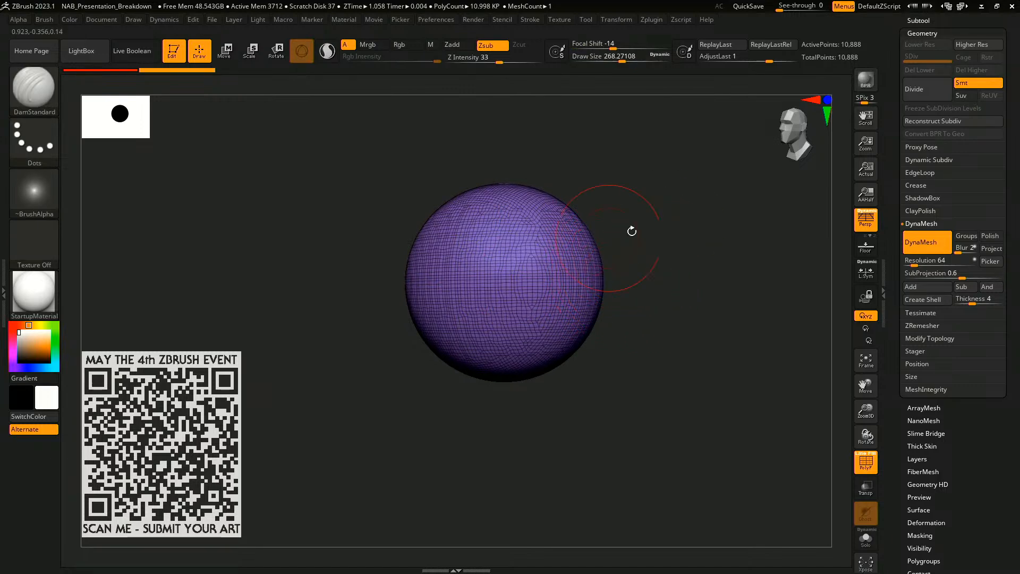
- Switch to the axolotl character tool, frame it beside the QR image, hide its polyframe, and leave a snapshot on the canvas as reference
{"action": "left_click_drag", "start_coordinate": [1012, 113], "coordinate": [1010, 265]}
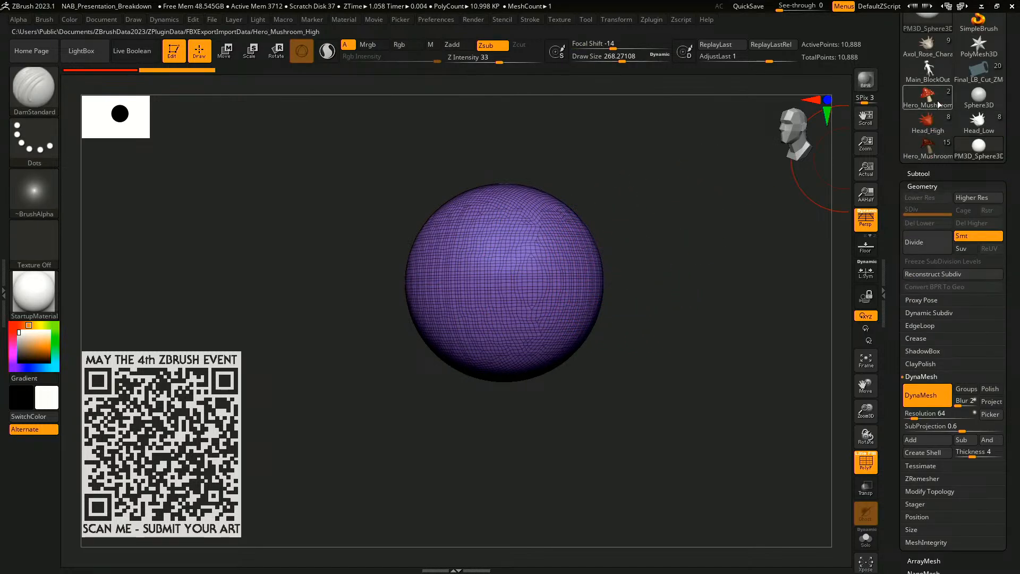
{"action": "left_click", "coordinate": [931, 77]}
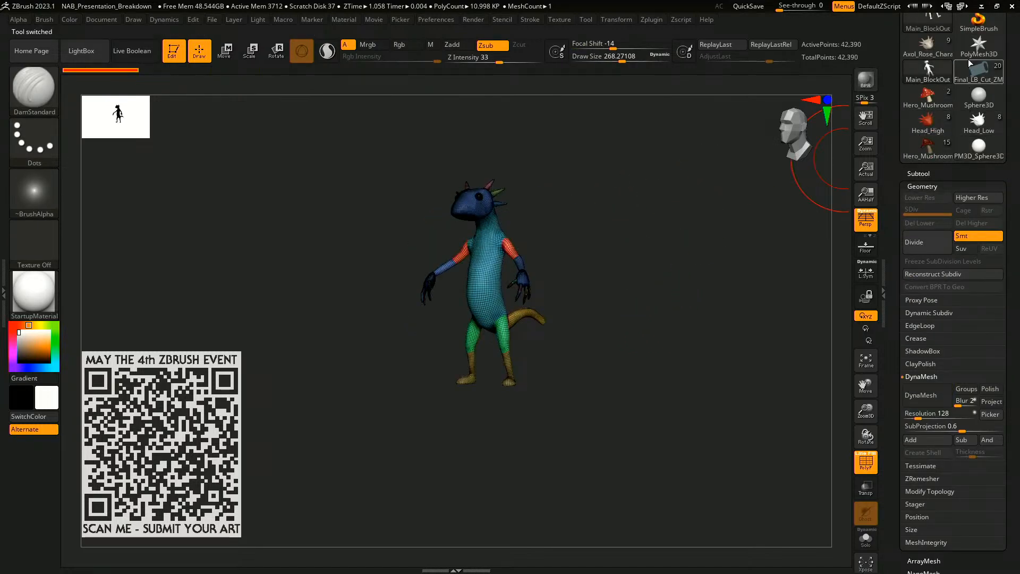
{"action": "left_click", "coordinate": [928, 46]}
{"action": "right_click_drag", "start_coordinate": [745, 228], "coordinate": [527, 306], "text": "alt"}
{"action": "right_click_drag", "start_coordinate": [528, 306], "coordinate": [723, 264]}
{"action": "key", "text": "shift+f"}
{"action": "key", "text": "shift+s"}
- Switch back to PM3D_Sphere3D, turn its polyframe on, and scale it down in view beside the character snapshot
{"action": "left_click_drag", "start_coordinate": [1016, 142], "coordinate": [1009, 178]}
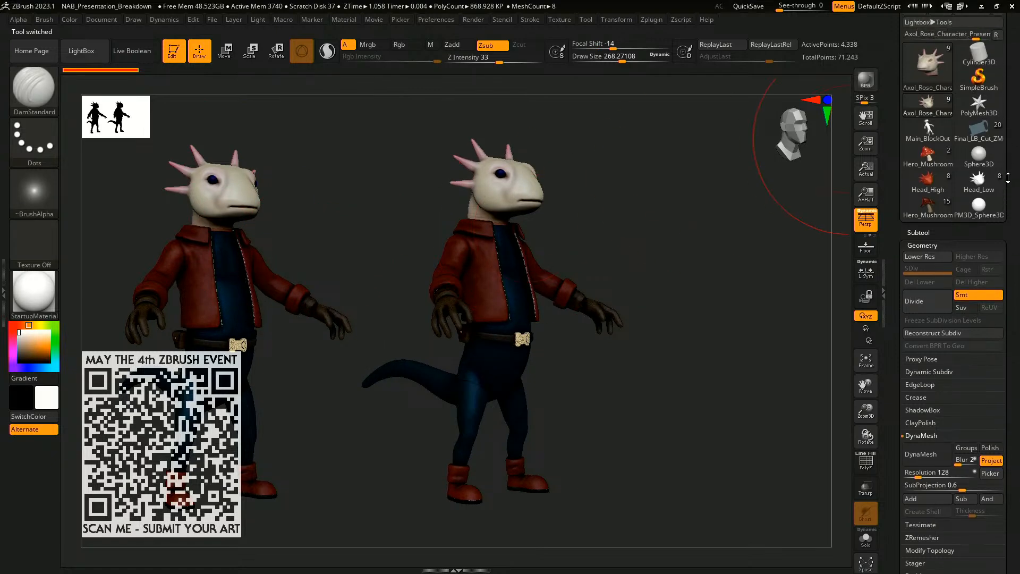
{"action": "left_click", "coordinate": [973, 202]}
{"action": "key", "text": "shift+f"}
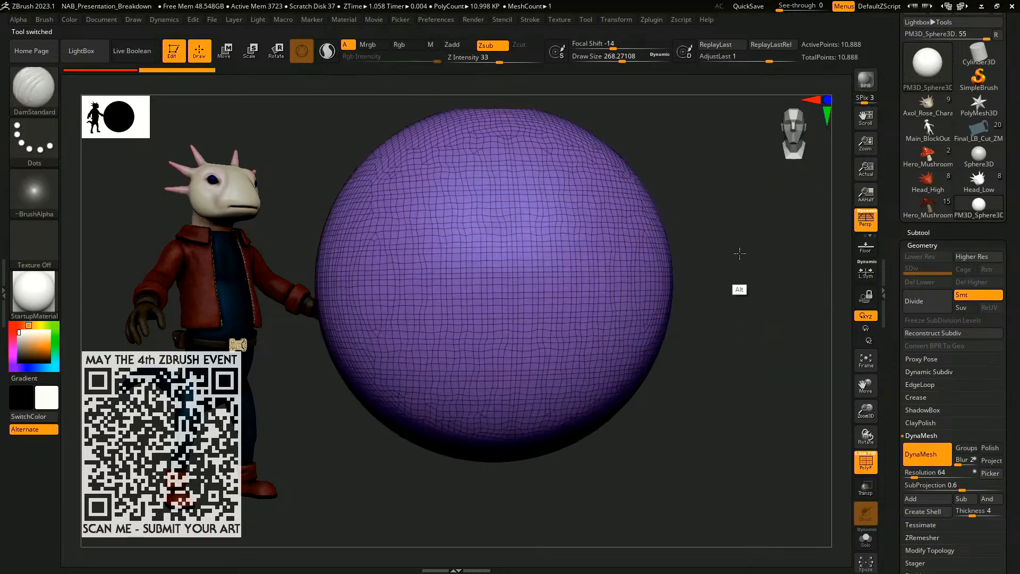
{"action": "right_click_drag", "start_coordinate": [738, 255], "coordinate": [685, 274], "text": "ctrl"}
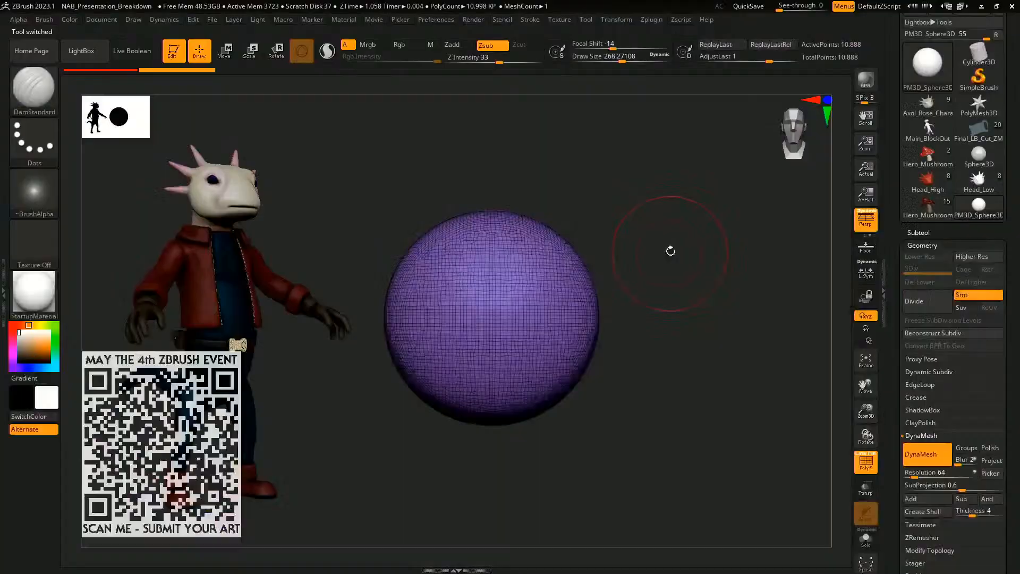
{"action": "mouse_move", "coordinate": [671, 251]}
{"action": "left_mouse_down", "text": "alt"}
{"action": "mouse_move", "coordinate": [708, 218]}
{"action": "mouse_move", "coordinate": [672, 236]}
{"action": "mouse_move", "coordinate": [654, 214]}
{"action": "left_mouse_up", "text": "alt"}
- Choose the Move brush with Draw Size about 611 and pull the sphere's lower front out into a tapered snout
{"action": "key", "text": "s"}
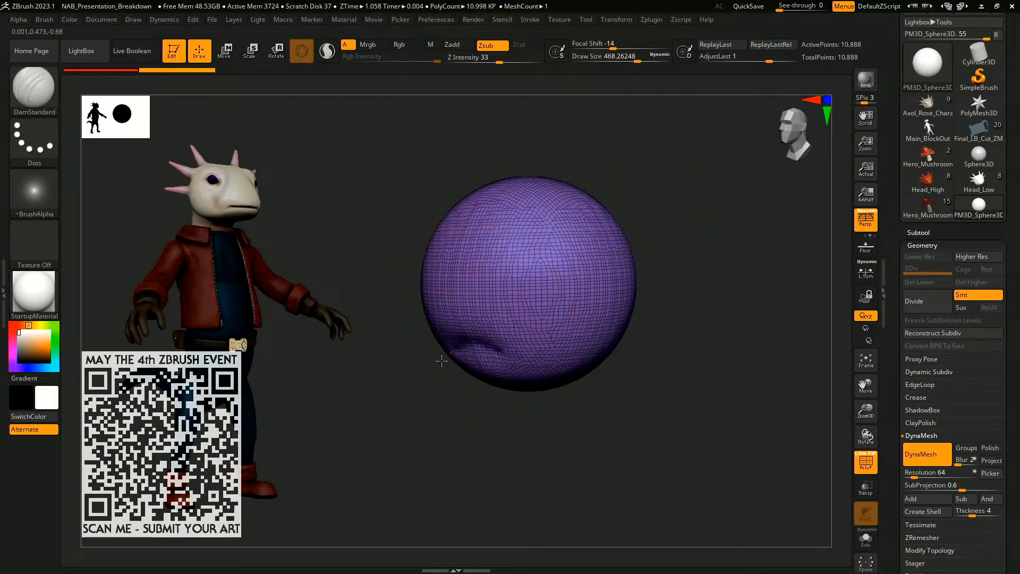
{"action": "key", "text": "b"}
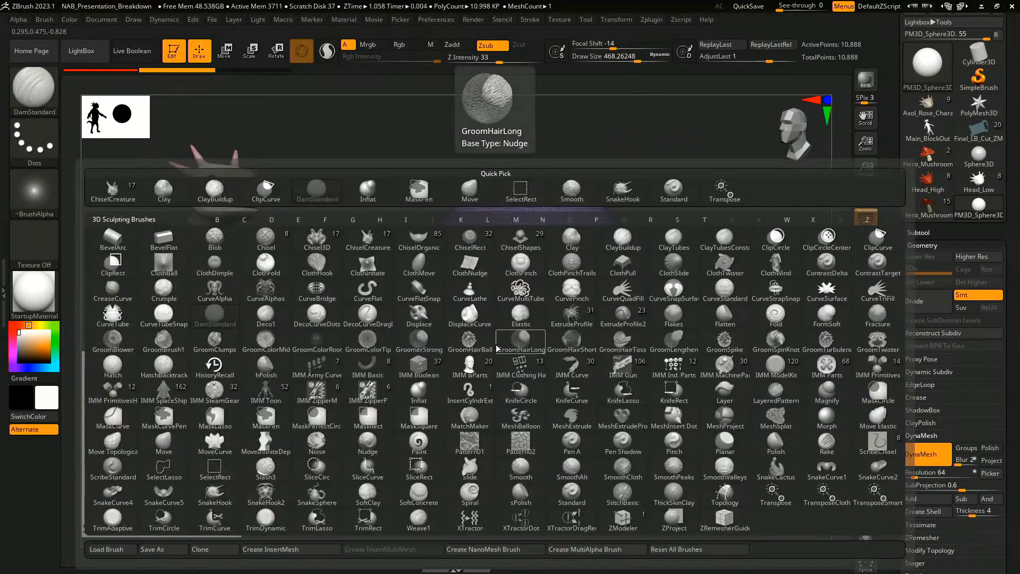
{"action": "key", "text": "m"}
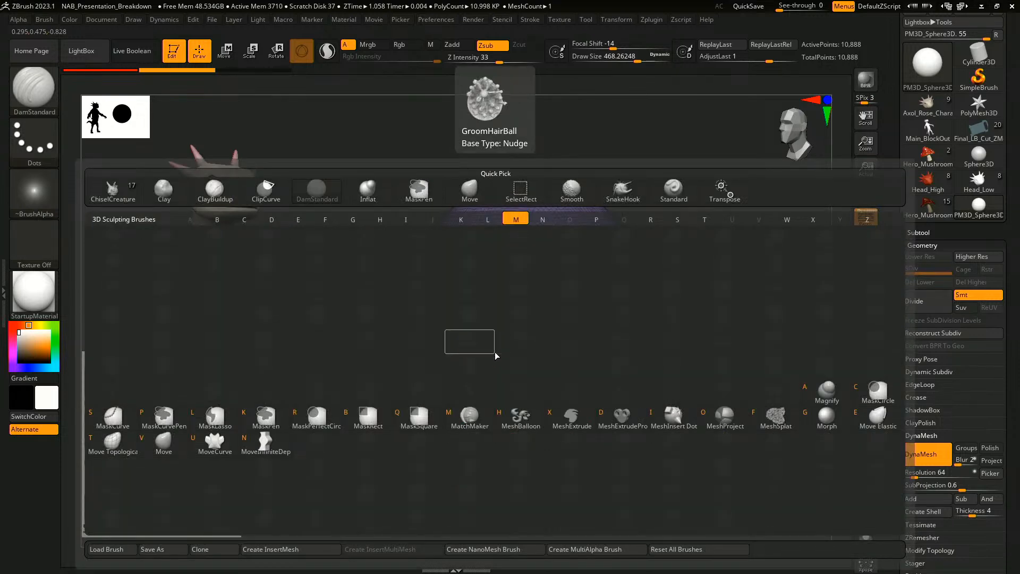
{"action": "key", "text": "v"}
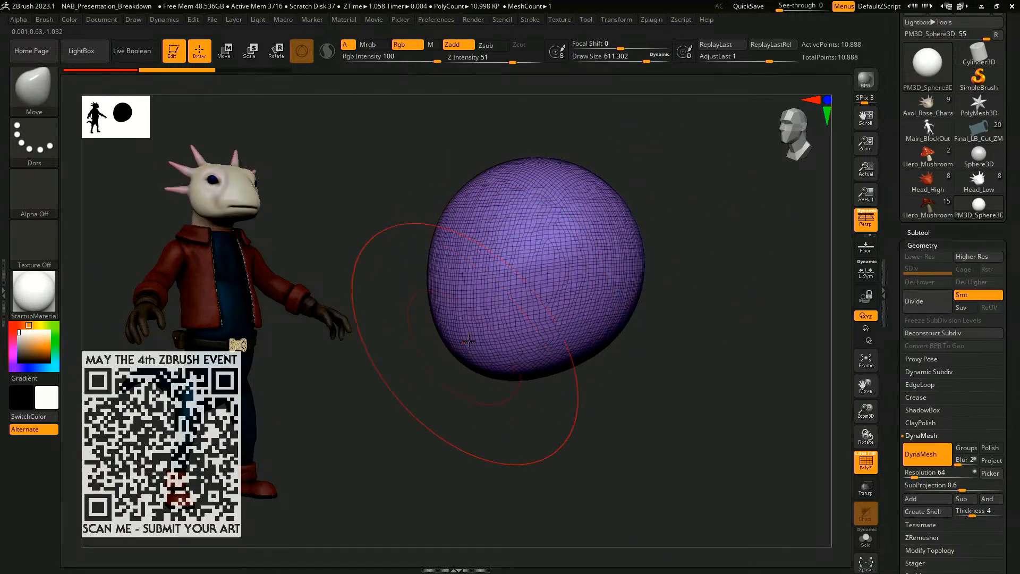
{"action": "mouse_move", "coordinate": [665, 279]}
{"action": "left_mouse_down"}
{"action": "mouse_move", "coordinate": [694, 271]}
{"action": "mouse_move", "coordinate": [721, 287]}
{"action": "left_mouse_up"}
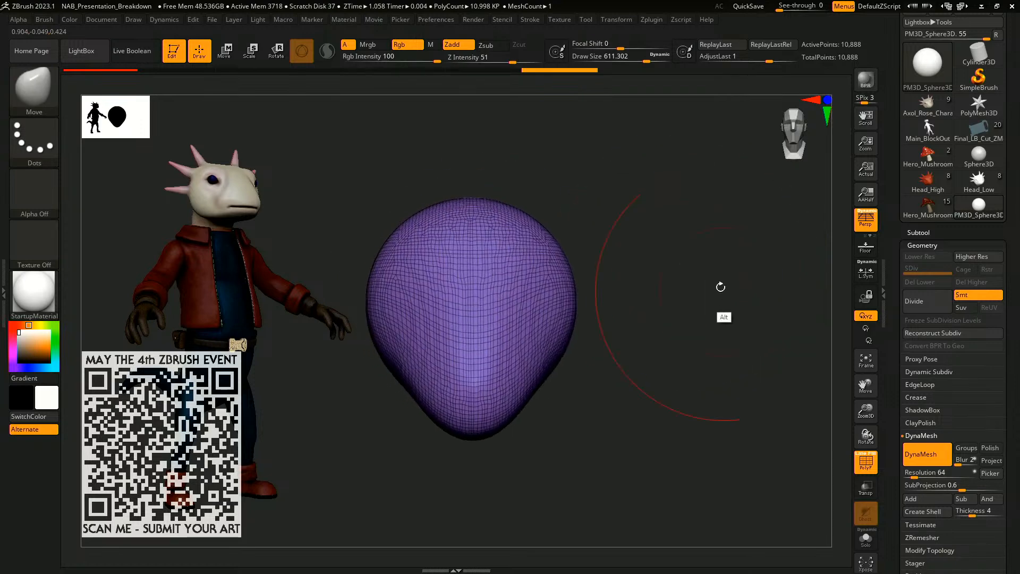
{"action": "mouse_move", "coordinate": [513, 396]}
{"action": "left_mouse_down"}
{"action": "mouse_move", "coordinate": [690, 324]}
{"action": "mouse_move", "coordinate": [685, 293]}
{"action": "mouse_move", "coordinate": [672, 303]}
{"action": "mouse_move", "coordinate": [684, 429]}
{"action": "left_mouse_up"}
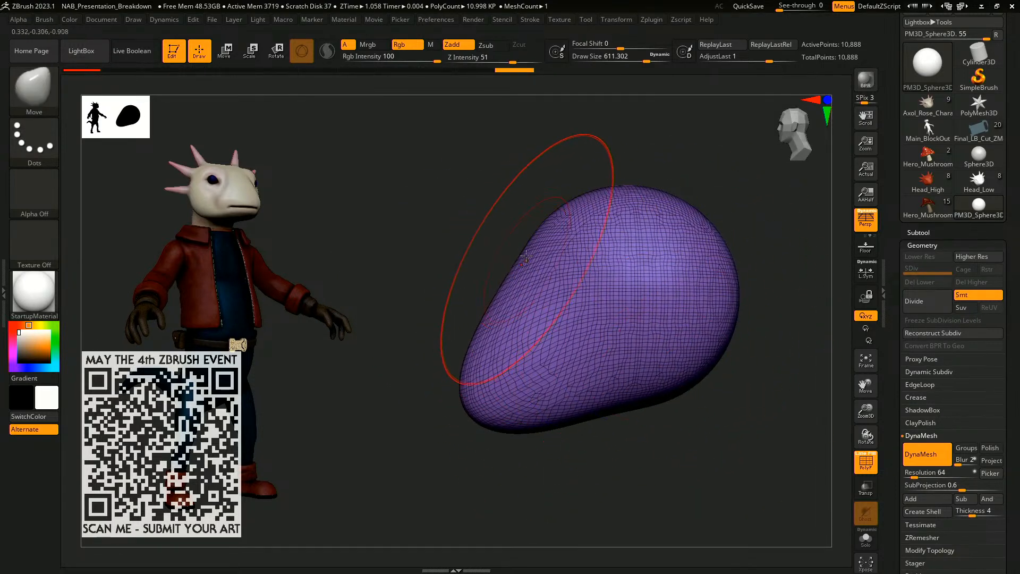
- Refine the head's crown and snout profile with the Move brush at Draw Sizes of about 351 and 476
{"action": "mouse_move", "coordinate": [726, 192]}
{"action": "left_mouse_down", "text": "alt"}
{"action": "mouse_move", "coordinate": [649, 198]}
{"action": "mouse_move", "coordinate": [660, 202]}
{"action": "left_mouse_up", "text": "alt"}
{"action": "key", "text": "s"}
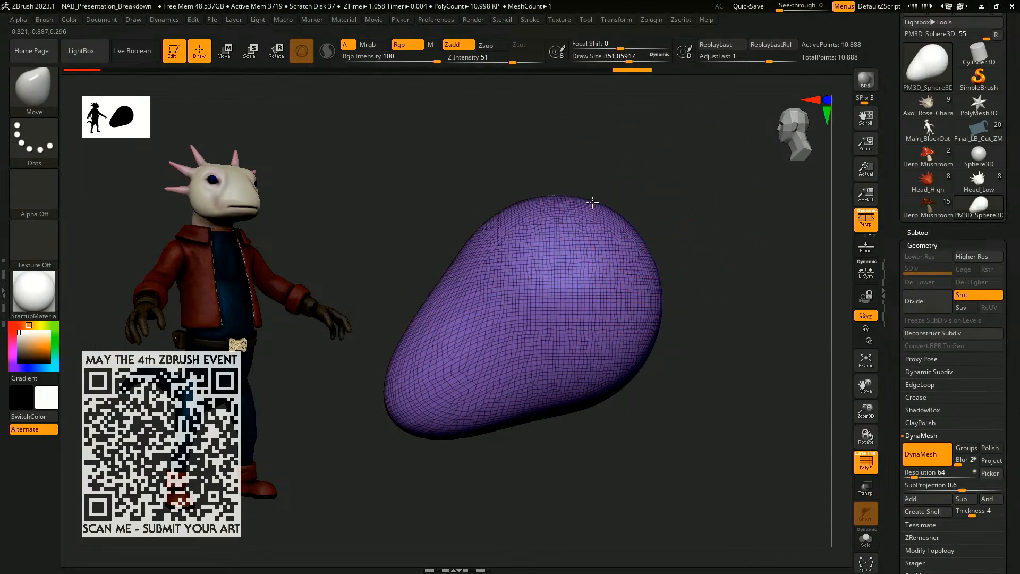
{"action": "mouse_move", "coordinate": [695, 387]}
{"action": "left_mouse_down"}
{"action": "mouse_move", "coordinate": [668, 313]}
{"action": "mouse_move", "coordinate": [715, 294]}
{"action": "mouse_move", "coordinate": [713, 283]}
{"action": "left_mouse_up"}
{"action": "key", "text": "s"}
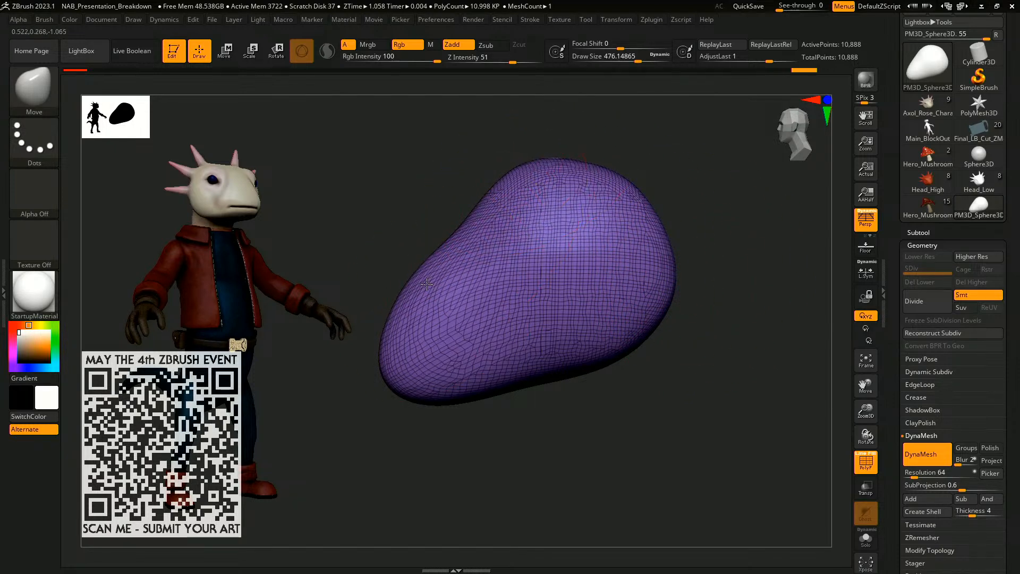
{"action": "left_click_drag", "start_coordinate": [619, 400], "coordinate": [652, 243]}
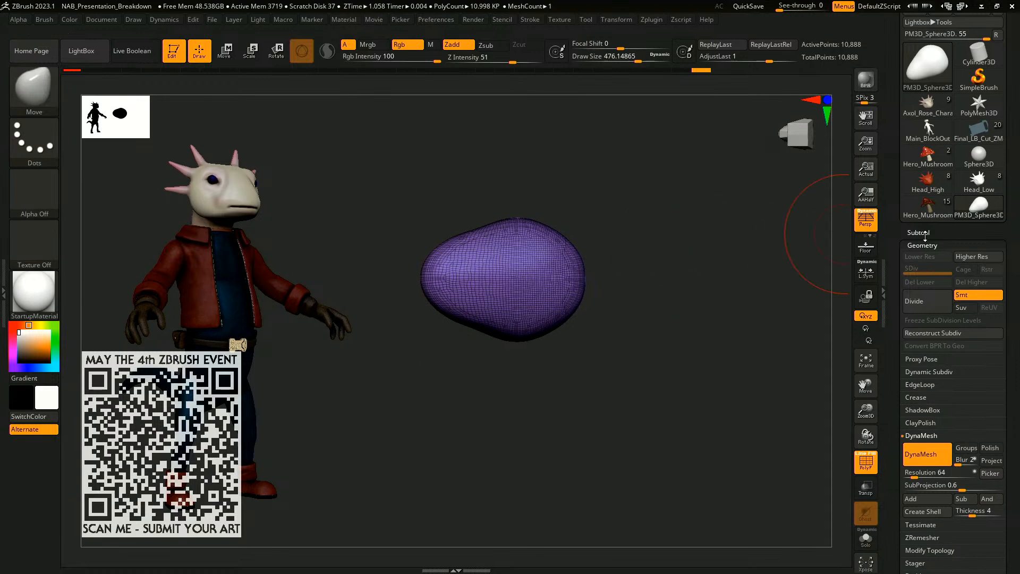
- Expand the Subtool list and choose the Cylinder No Edge mesh from the IMM Primitives brush
{"action": "left_click", "coordinate": [926, 234]}
{"action": "left_click_drag", "start_coordinate": [665, 362], "coordinate": [661, 333]}
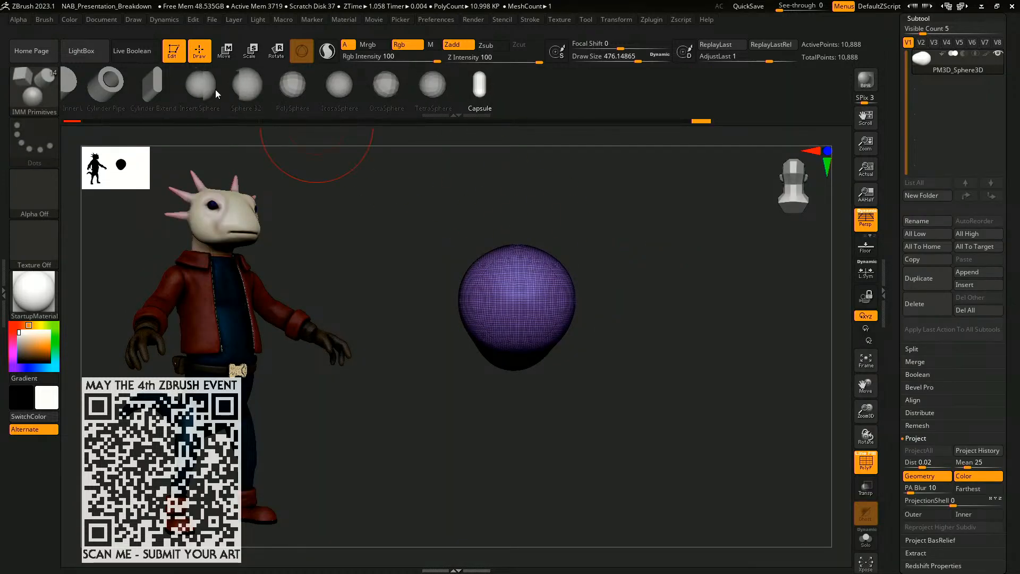
{"action": "left_click_drag", "start_coordinate": [251, 86], "coordinate": [324, 83]}
{"action": "left_click_drag", "start_coordinate": [211, 96], "coordinate": [391, 92]}
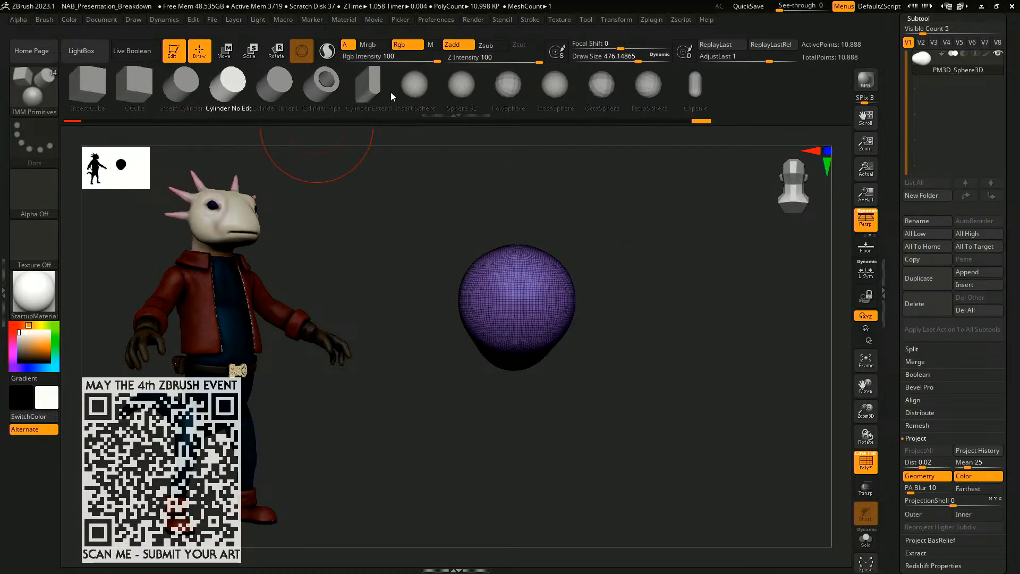
{"action": "left_click_drag", "start_coordinate": [556, 300], "coordinate": [595, 410]}
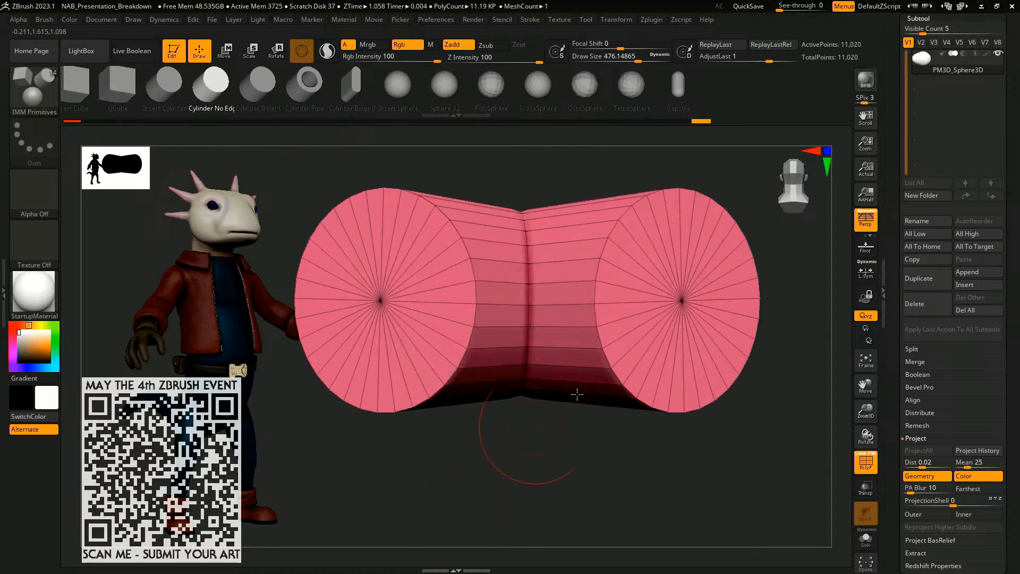
{"action": "left_click_drag", "start_coordinate": [704, 302], "coordinate": [637, 384]}
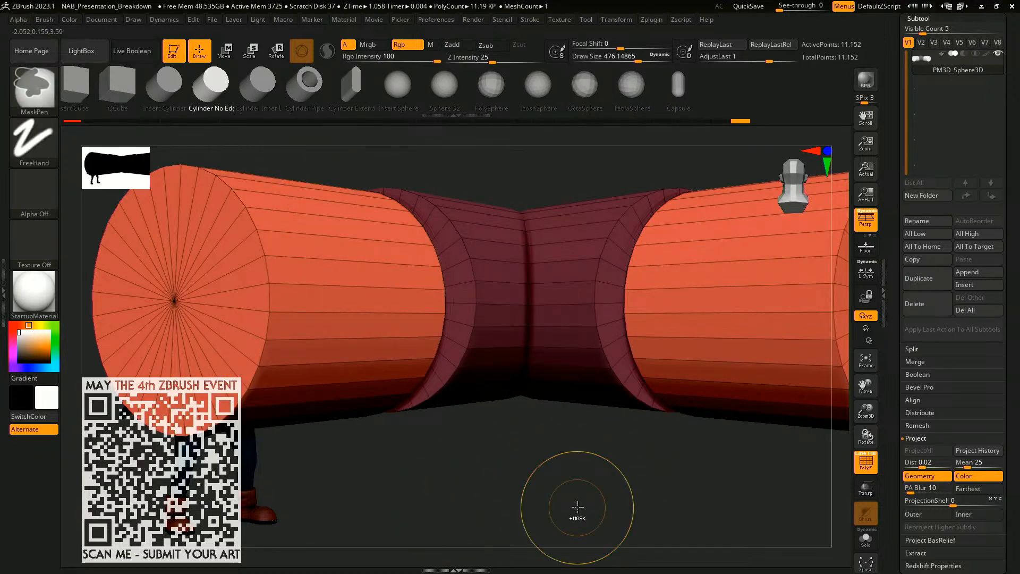
{"action": "key", "text": "ctrl+z"}
{"action": "key", "text": "ctrl+z"}
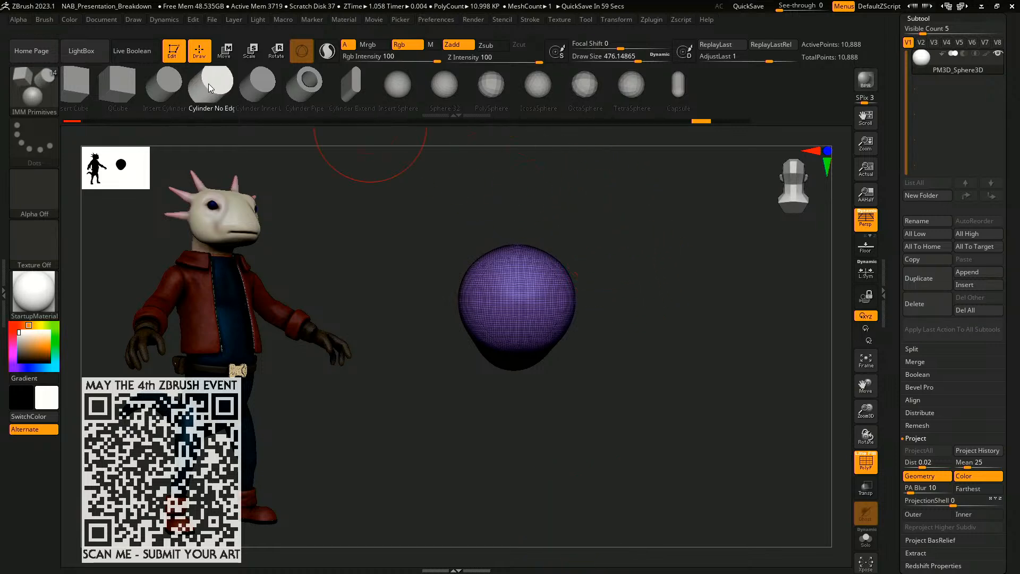
- Insert a cylinder on the underside of the head and position it with the gizmo as a downward-sloping neck
{"action": "left_click_drag", "start_coordinate": [563, 222], "coordinate": [551, 195]}
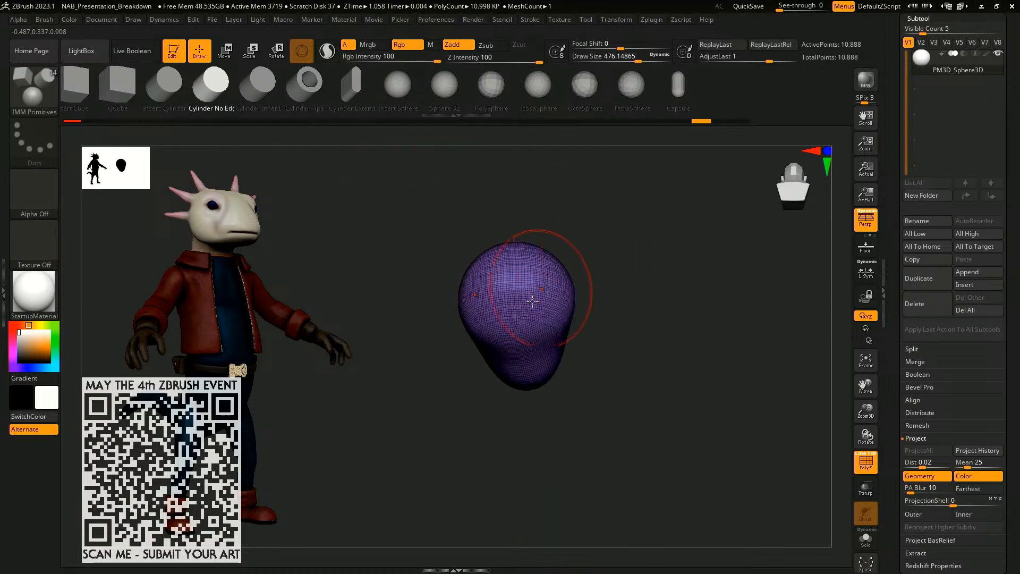
{"action": "left_click_drag", "start_coordinate": [623, 256], "coordinate": [619, 238]}
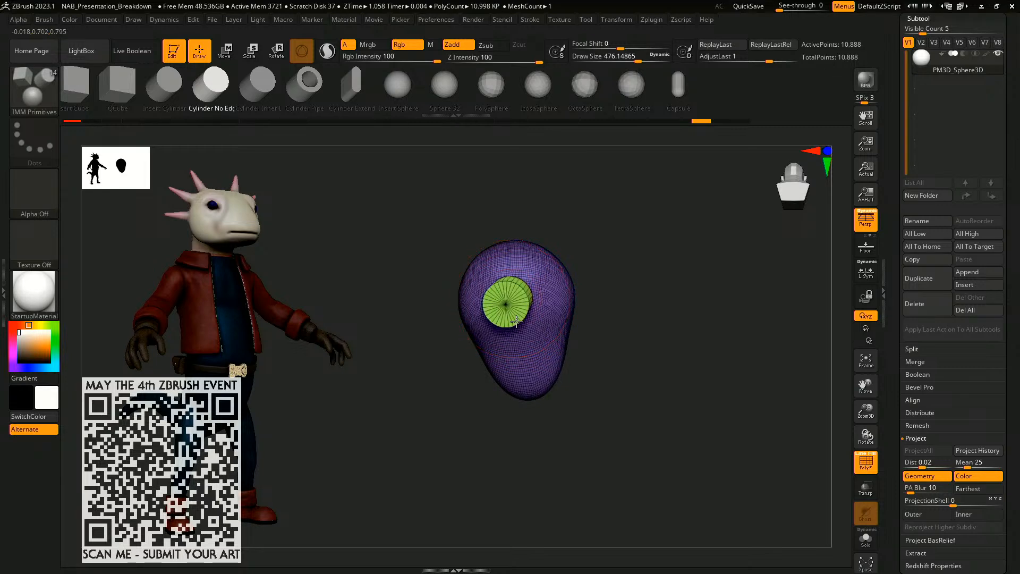
{"action": "left_click_drag", "start_coordinate": [517, 321], "coordinate": [517, 321]}
{"action": "left_click_drag", "start_coordinate": [656, 282], "coordinate": [649, 334]}
{"action": "key", "text": "w"}
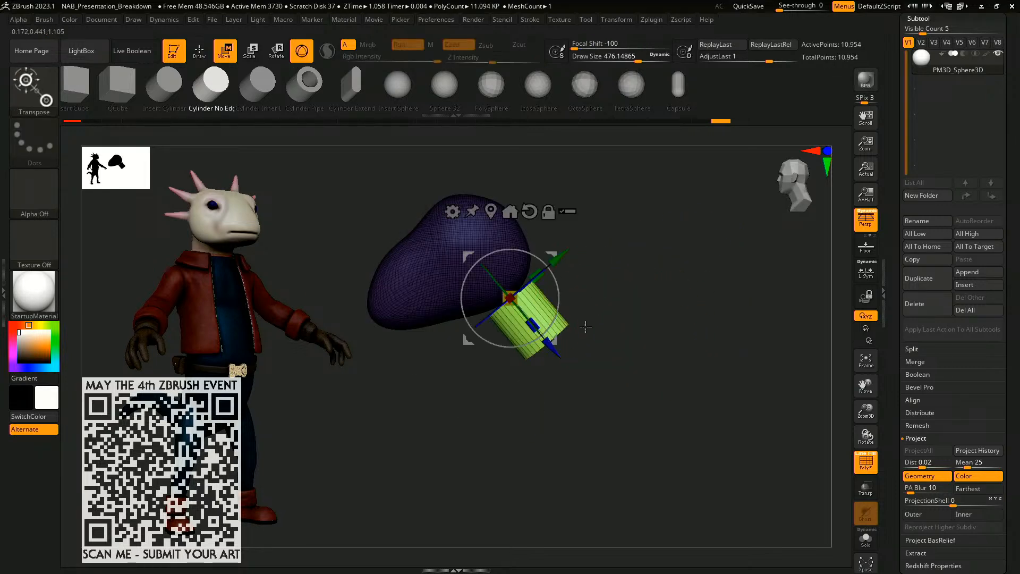
{"action": "mouse_move", "coordinate": [586, 327]}
{"action": "left_mouse_down"}
{"action": "mouse_move", "coordinate": [548, 345]}
{"action": "mouse_move", "coordinate": [528, 310]}
{"action": "mouse_move", "coordinate": [521, 331]}
{"action": "mouse_move", "coordinate": [675, 328]}
{"action": "mouse_move", "coordinate": [661, 338]}
{"action": "mouse_move", "coordinate": [601, 330]}
{"action": "mouse_move", "coordinate": [649, 332]}
{"action": "mouse_move", "coordinate": [608, 308]}
{"action": "left_mouse_up"}
{"action": "key", "text": "q"}
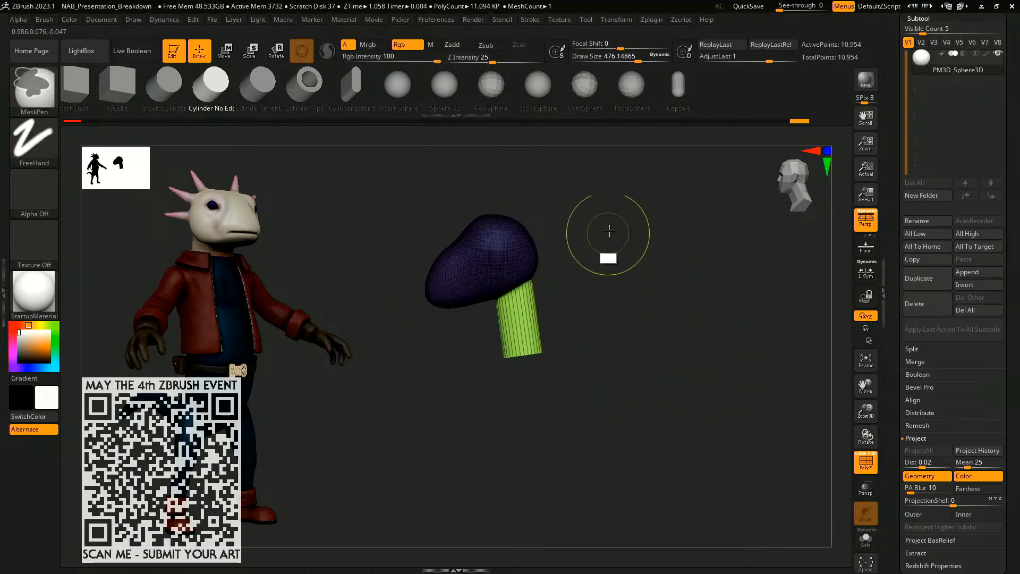
- Clear the mask and remesh the head and neck as one DynaMesh, then smooth their join with the polyframe hidden
{"action": "left_click_drag", "start_coordinate": [610, 230], "coordinate": [648, 491], "text": "ctrl"}
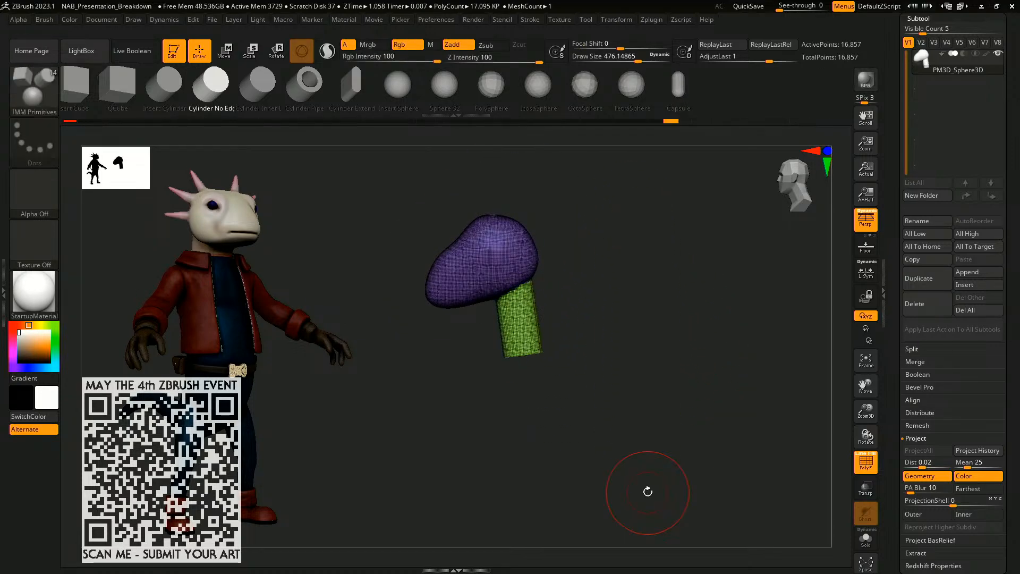
{"action": "key", "text": "shift+f"}
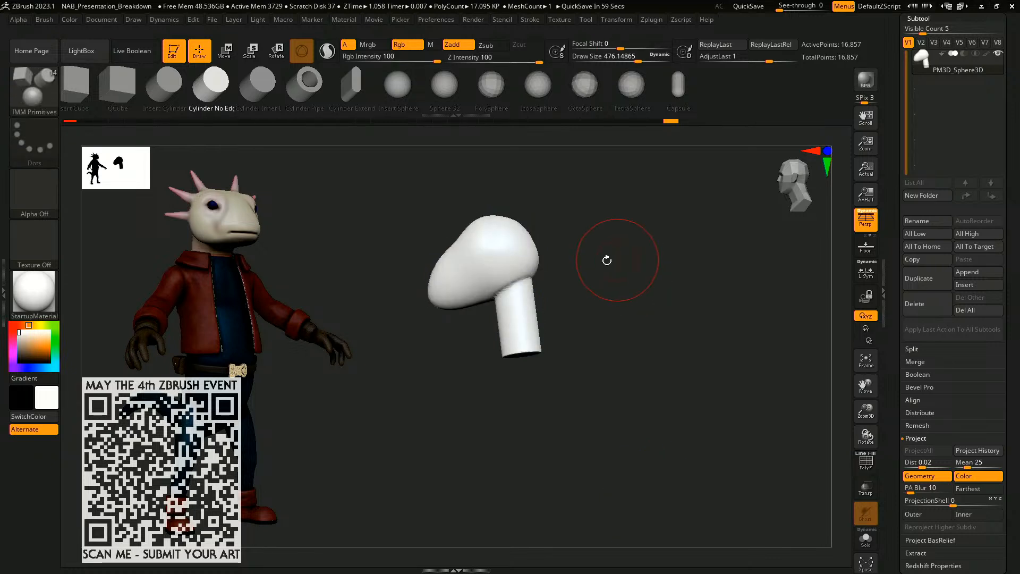
{"action": "mouse_move", "coordinate": [606, 262]}
{"action": "left_mouse_down"}
{"action": "mouse_move", "coordinate": [554, 281]}
{"action": "mouse_move", "coordinate": [604, 281]}
{"action": "left_mouse_up"}
{"action": "left_click_drag", "start_coordinate": [534, 276], "coordinate": [516, 298], "text": "shift"}
{"action": "mouse_move", "coordinate": [577, 289]}
{"action": "left_mouse_down"}
{"action": "mouse_move", "coordinate": [621, 295]}
{"action": "mouse_move", "coordinate": [598, 297]}
{"action": "left_mouse_up"}
{"action": "left_click_drag", "start_coordinate": [515, 295], "coordinate": [502, 285], "text": "shift"}
{"action": "left_click_drag", "start_coordinate": [591, 310], "coordinate": [592, 286], "text": "alt"}
- Set Draw Size to about 856, insert a sphere at the neck's lower end, and move it up against the neck as the body
{"action": "key", "text": "s"}
{"action": "mouse_move", "coordinate": [524, 268]}
{"action": "left_mouse_down"}
{"action": "mouse_move", "coordinate": [536, 268]}
{"action": "mouse_move", "coordinate": [505, 353]}
{"action": "left_mouse_up"}
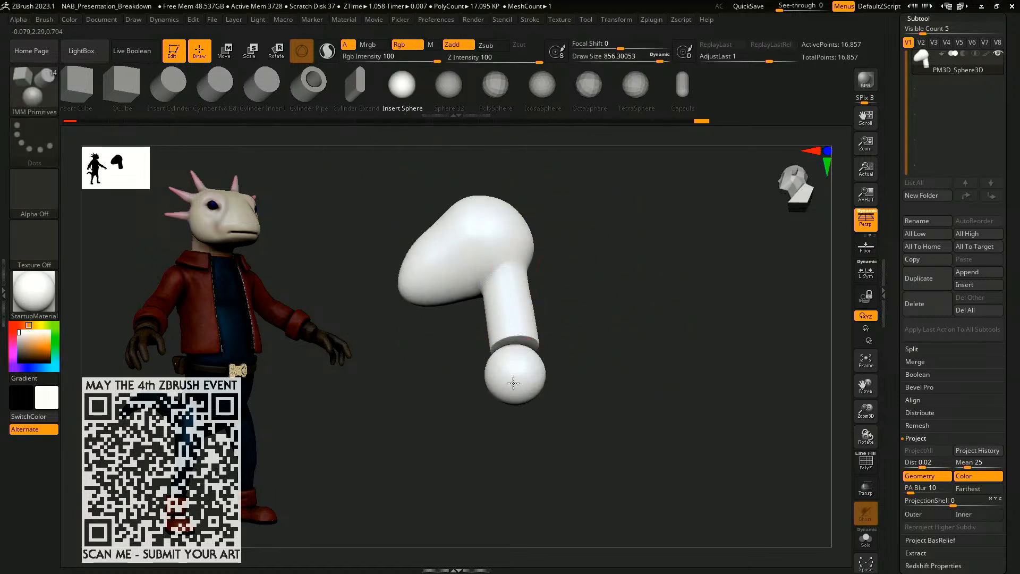
{"action": "left_click_drag", "start_coordinate": [513, 396], "coordinate": [514, 398]}
{"action": "left_click_drag", "start_coordinate": [615, 373], "coordinate": [663, 363], "text": "shift"}
{"action": "key", "text": "w"}
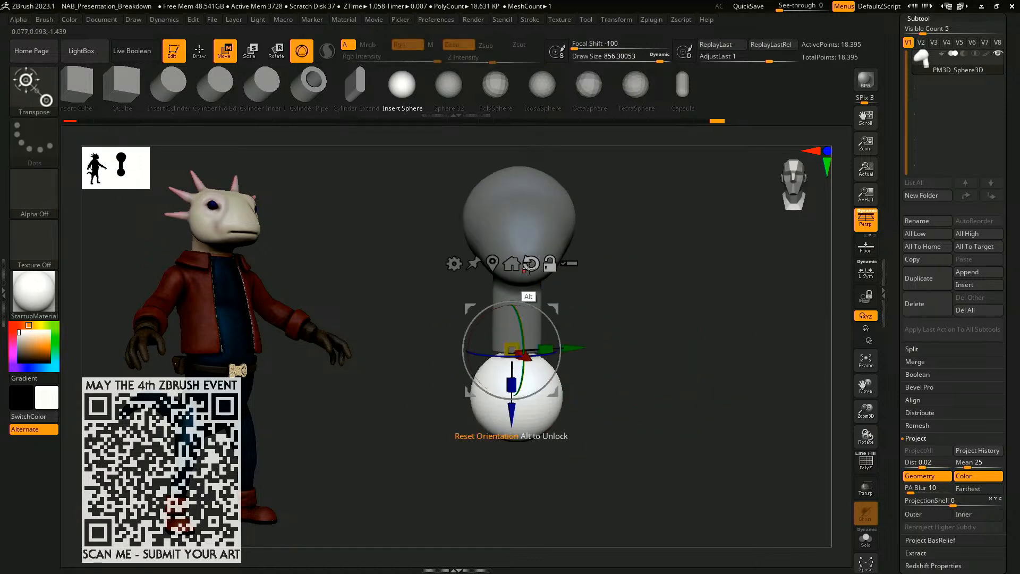
{"action": "key", "text": "q"}
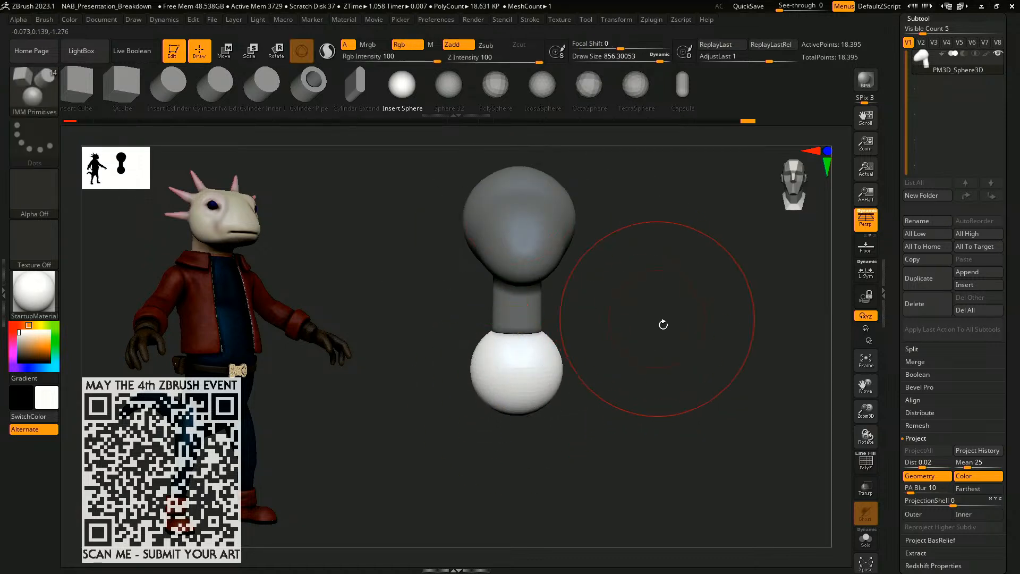
{"action": "mouse_move", "coordinate": [660, 323]}
{"action": "left_mouse_down"}
{"action": "mouse_move", "coordinate": [546, 346]}
{"action": "mouse_move", "coordinate": [557, 305]}
{"action": "mouse_move", "coordinate": [549, 317]}
{"action": "left_mouse_up"}
{"action": "left_click_drag", "start_coordinate": [536, 320], "coordinate": [549, 314]}
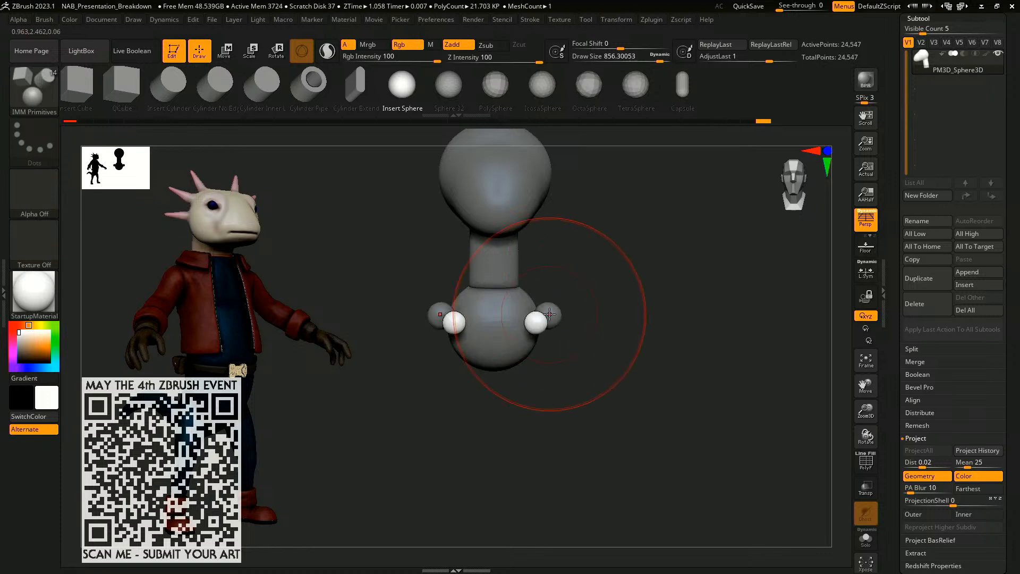
{"action": "key", "text": "ctrl+z"}
{"action": "key", "text": "ctrl+z"}
- Use the Move brush to pull the body sphere outward and downward into an elongated torso
{"action": "key", "text": "b"}
{"action": "key", "text": "m"}
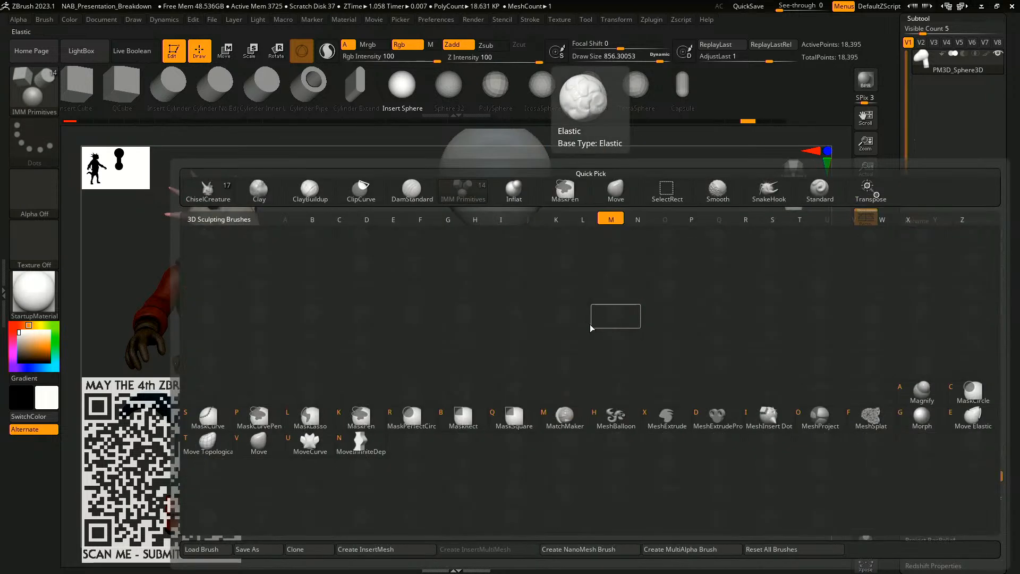
{"action": "key", "text": "v"}
{"action": "left_click_drag", "start_coordinate": [601, 314], "coordinate": [596, 336], "text": "alt"}
{"action": "left_click_drag", "start_coordinate": [533, 296], "coordinate": [574, 301]}
{"action": "left_click_drag", "start_coordinate": [523, 269], "coordinate": [517, 230]}
{"action": "left_click_drag", "start_coordinate": [498, 347], "coordinate": [496, 424]}
{"action": "left_click_drag", "start_coordinate": [535, 418], "coordinate": [559, 418]}
{"action": "mouse_move", "coordinate": [621, 406]}
{"action": "left_mouse_down"}
{"action": "mouse_move", "coordinate": [683, 392]}
{"action": "mouse_move", "coordinate": [665, 393]}
{"action": "left_mouse_up"}
- Set Draw Size to 1000, lengthen and shape the lower torso with the Move brush, and remesh the DynaMesh
{"action": "key", "text": "s"}
{"action": "left_click_drag", "start_coordinate": [664, 396], "coordinate": [675, 397]}
{"action": "mouse_move", "coordinate": [532, 386]}
{"action": "left_mouse_down"}
{"action": "mouse_move", "coordinate": [615, 396]}
{"action": "mouse_move", "coordinate": [551, 437]}
{"action": "left_mouse_up"}
{"action": "left_click_drag", "start_coordinate": [616, 431], "coordinate": [614, 450]}
{"action": "mouse_move", "coordinate": [691, 345]}
{"action": "left_mouse_down", "text": "alt"}
{"action": "mouse_move", "coordinate": [605, 363]}
{"action": "mouse_move", "coordinate": [580, 297]}
{"action": "mouse_move", "coordinate": [591, 346]}
{"action": "left_mouse_up", "text": "alt"}
{"action": "mouse_move", "coordinate": [523, 308]}
{"action": "left_mouse_down"}
{"action": "mouse_move", "coordinate": [504, 298]}
{"action": "mouse_move", "coordinate": [517, 307]}
{"action": "left_mouse_up"}
{"action": "left_click_drag", "start_coordinate": [599, 372], "coordinate": [601, 288], "text": "alt"}
{"action": "mouse_move", "coordinate": [611, 340]}
{"action": "left_mouse_down", "text": "ctrl"}
{"action": "mouse_move", "coordinate": [649, 455]}
{"action": "mouse_move", "coordinate": [633, 278]}
{"action": "mouse_move", "coordinate": [642, 337]}
{"action": "mouse_move", "coordinate": [635, 289]}
{"action": "left_mouse_up", "text": "ctrl"}
{"action": "left_click_drag", "start_coordinate": [635, 290], "coordinate": [670, 285]}
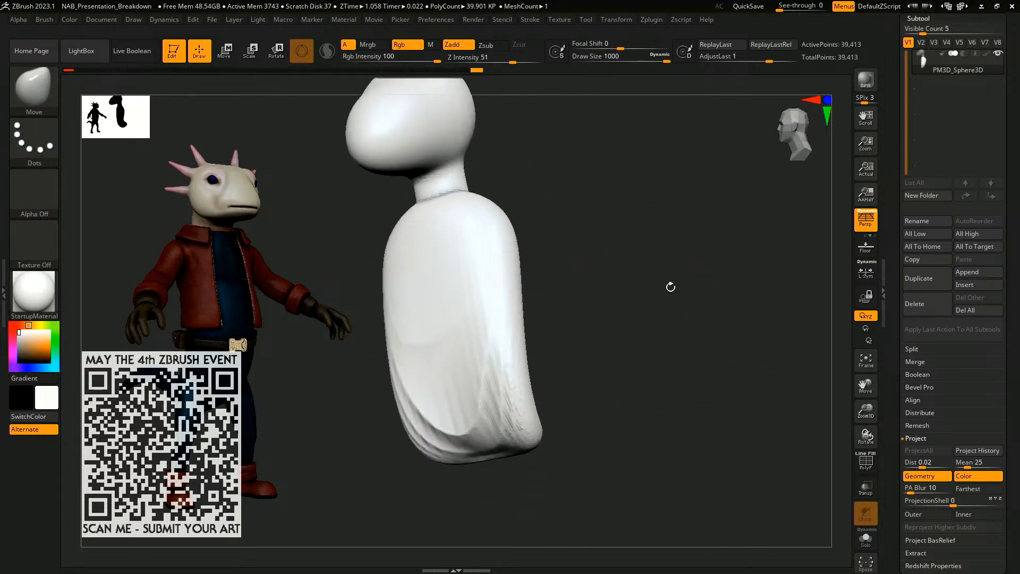
- Smooth the torso and pull its lower back outward into a tail base, setting Draw Size to about 763
{"action": "left_click_drag", "start_coordinate": [427, 372], "coordinate": [473, 430], "text": "shift"}
{"action": "left_click_drag", "start_coordinate": [448, 269], "coordinate": [464, 301], "text": "shift"}
{"action": "left_click_drag", "start_coordinate": [589, 335], "coordinate": [712, 321]}
{"action": "left_click_drag", "start_coordinate": [551, 447], "coordinate": [523, 442]}
{"action": "mouse_move", "coordinate": [604, 300]}
{"action": "left_mouse_down"}
{"action": "mouse_move", "coordinate": [638, 289]}
{"action": "mouse_move", "coordinate": [694, 292]}
{"action": "mouse_move", "coordinate": [527, 450]}
{"action": "mouse_move", "coordinate": [615, 410]}
{"action": "mouse_move", "coordinate": [550, 408]}
{"action": "mouse_move", "coordinate": [550, 400]}
{"action": "left_mouse_up"}
{"action": "key", "text": "s"}
{"action": "mouse_move", "coordinate": [626, 372]}
{"action": "left_mouse_down"}
{"action": "mouse_move", "coordinate": [611, 372]}
{"action": "mouse_move", "coordinate": [613, 341]}
{"action": "left_mouse_up"}
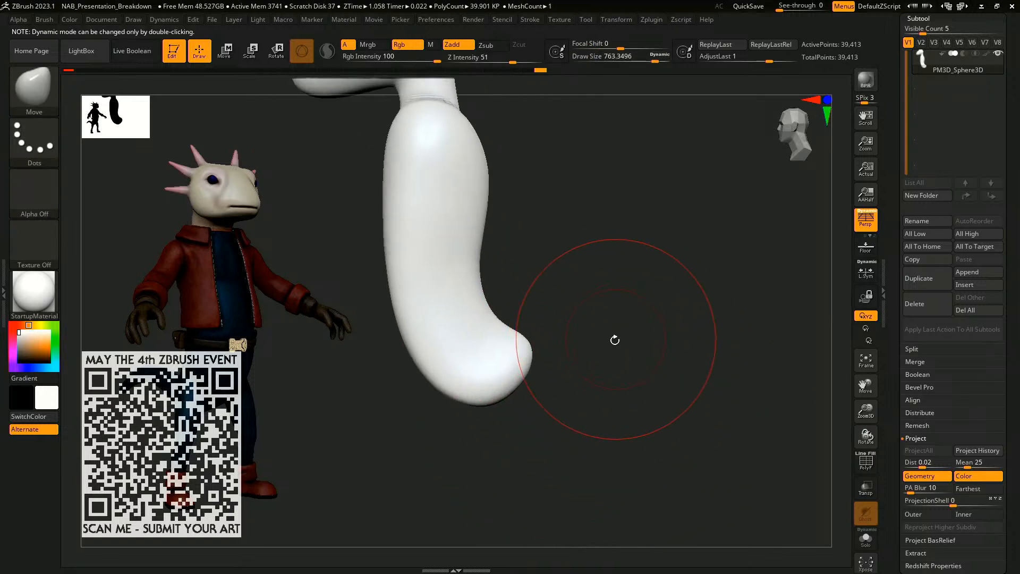
- Choose the SnakeHook brush, pull a long tail backward from the lower torso, and remesh the DynaMesh
{"action": "key", "text": "b"}
{"action": "key", "text": "s"}
{"action": "key", "text": "h"}
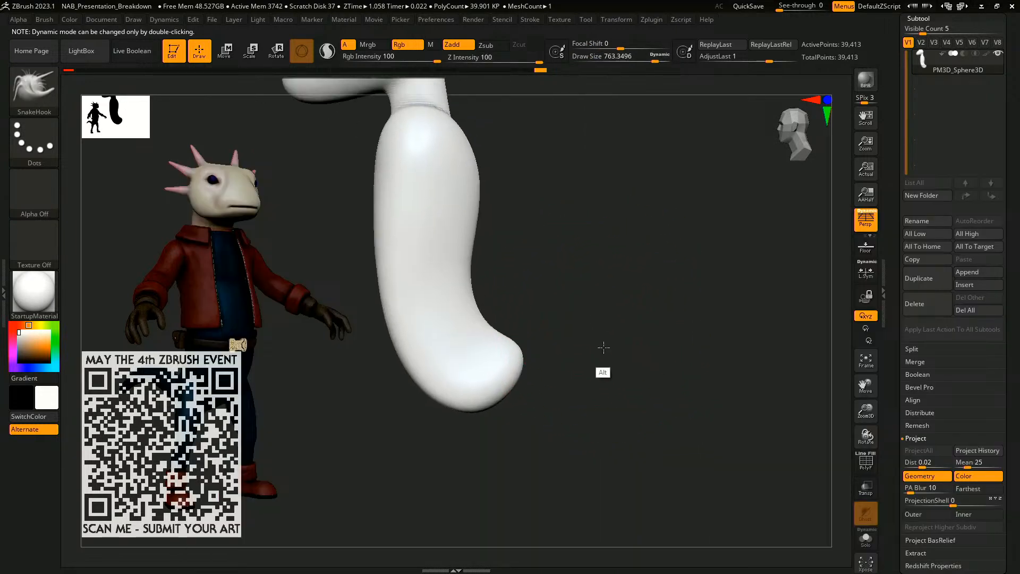
{"action": "mouse_move", "coordinate": [537, 364]}
{"action": "left_mouse_down"}
{"action": "mouse_move", "coordinate": [576, 397]}
{"action": "mouse_move", "coordinate": [739, 321]}
{"action": "mouse_move", "coordinate": [785, 304]}
{"action": "mouse_move", "coordinate": [780, 312]}
{"action": "mouse_move", "coordinate": [796, 314]}
{"action": "left_mouse_up"}
{"action": "mouse_move", "coordinate": [732, 434]}
{"action": "left_mouse_down", "text": "alt"}
{"action": "mouse_move", "coordinate": [639, 446]}
{"action": "mouse_move", "coordinate": [647, 464]}
{"action": "mouse_move", "coordinate": [677, 410]}
{"action": "left_mouse_up", "text": "alt"}
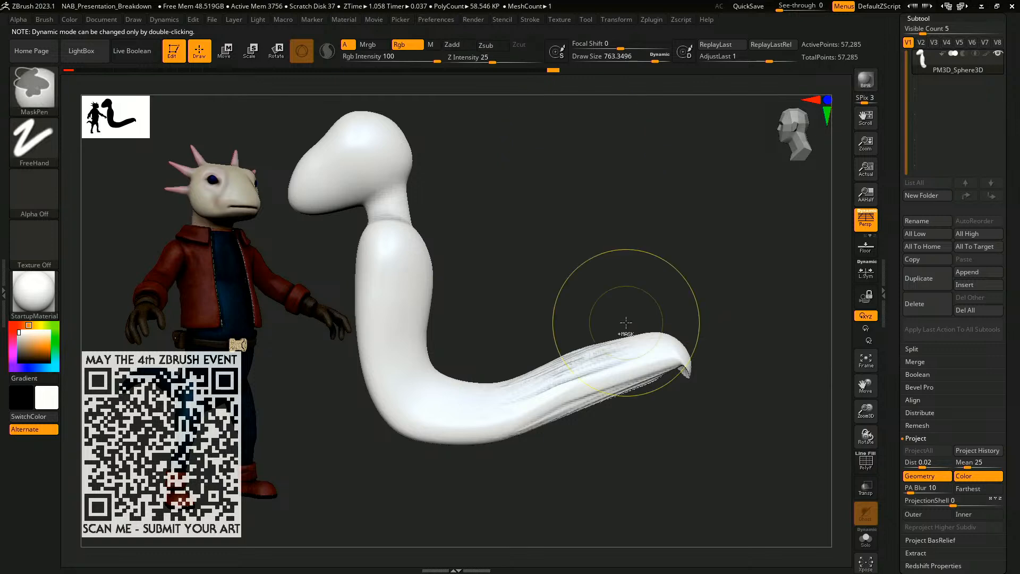
- Undo the last remesh, show the PolyFrame wireframe on the stretched tail, and remesh the DynaMesh again
{"action": "key", "text": "ctrl+z"}
{"action": "key", "text": "shift+f"}
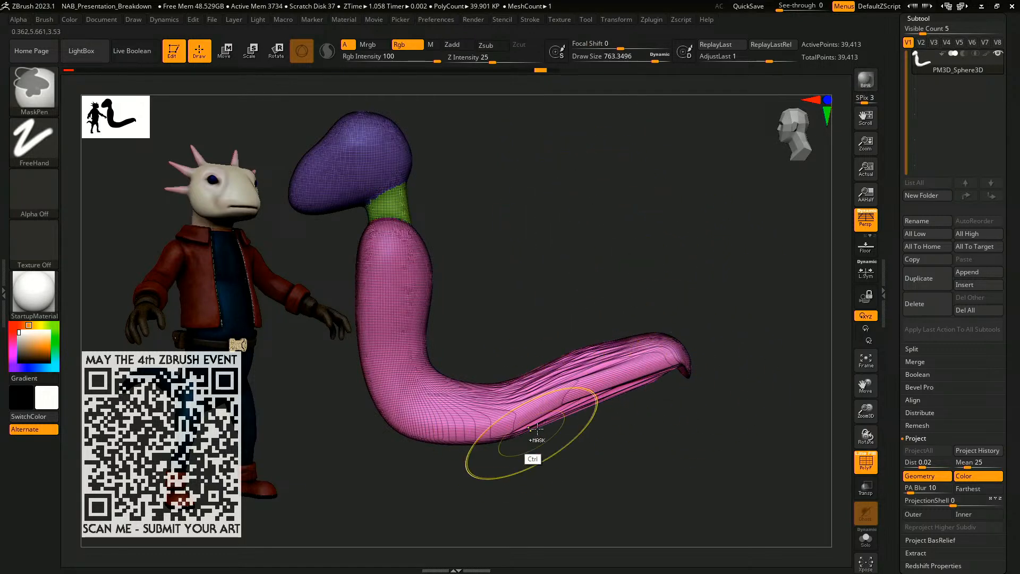
{"action": "left_click_drag", "start_coordinate": [606, 230], "coordinate": [692, 299], "text": "ctrl"}
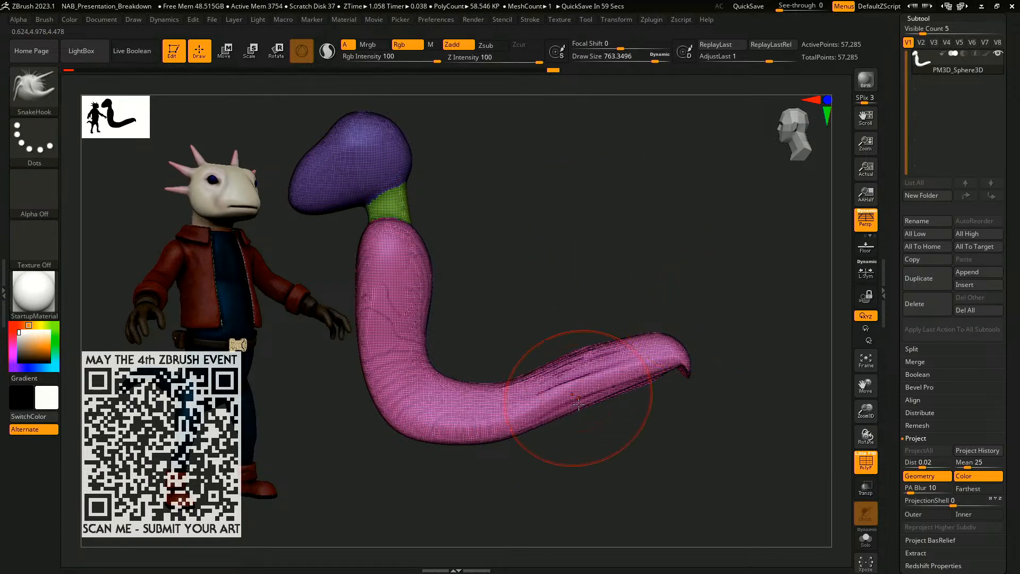
- Smooth the tail and reshape it into a tapering upward curve with the SnakeHook brush at Draw Size about 856
{"action": "left_click_drag", "start_coordinate": [637, 392], "coordinate": [560, 385], "text": "shift"}
{"action": "mouse_move", "coordinate": [604, 278]}
{"action": "left_mouse_down"}
{"action": "mouse_move", "coordinate": [744, 257]}
{"action": "mouse_move", "coordinate": [734, 269]}
{"action": "mouse_move", "coordinate": [719, 423]}
{"action": "mouse_move", "coordinate": [669, 404]}
{"action": "left_mouse_up"}
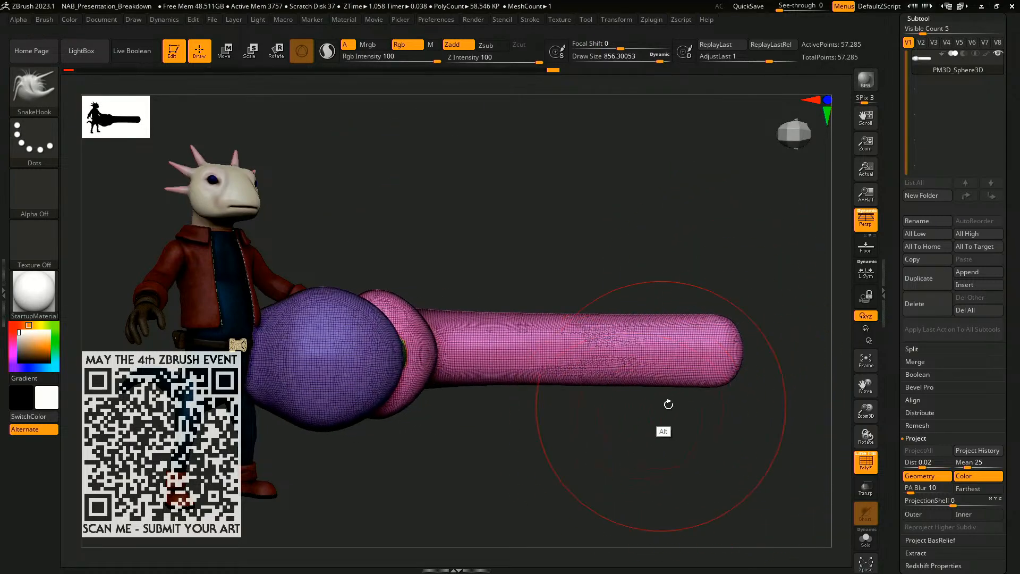
{"action": "left_click_drag", "start_coordinate": [563, 367], "coordinate": [490, 366]}
{"action": "mouse_move", "coordinate": [632, 433]}
{"action": "left_mouse_down"}
{"action": "mouse_move", "coordinate": [668, 274]}
{"action": "mouse_move", "coordinate": [681, 270]}
{"action": "left_mouse_up"}
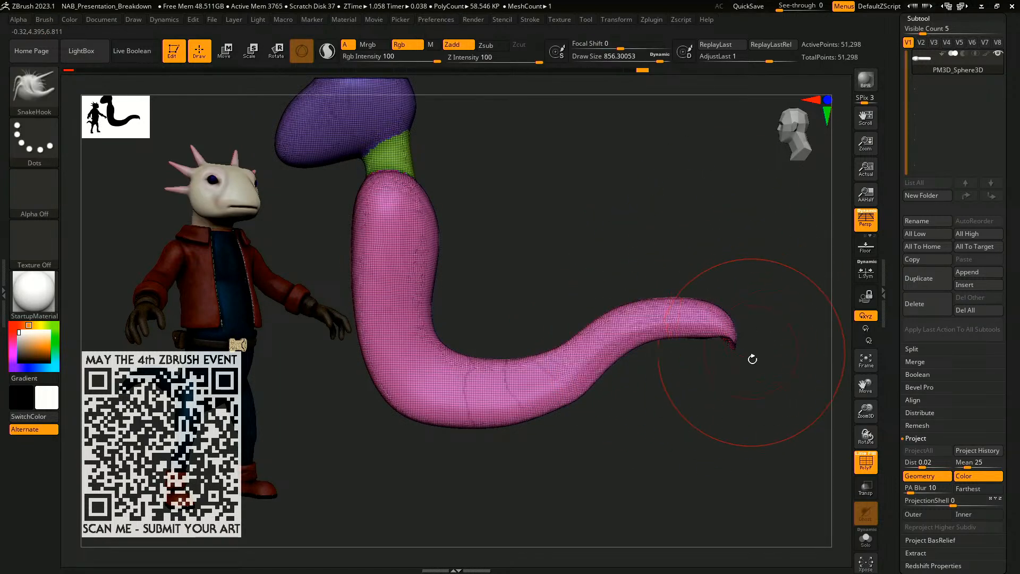
{"action": "left_click_drag", "start_coordinate": [752, 358], "coordinate": [747, 364]}
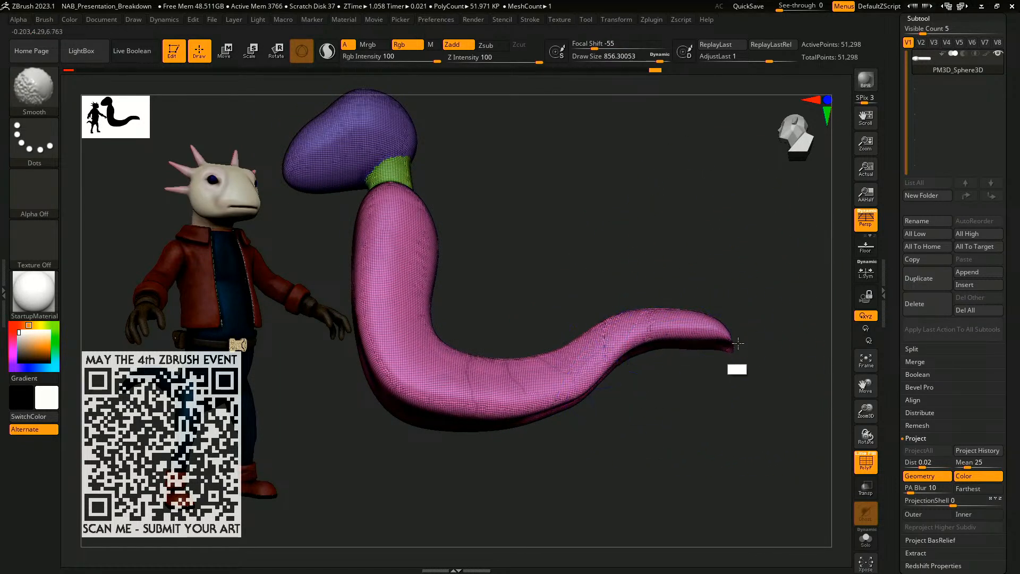
- Turn off perspective for viewing the blocked-out body and tail
{"action": "mouse_move", "coordinate": [719, 396]}
{"action": "left_mouse_down"}
{"action": "mouse_move", "coordinate": [693, 444]}
{"action": "mouse_move", "coordinate": [696, 415]}
{"action": "mouse_move", "coordinate": [726, 403]}
{"action": "left_mouse_up"}
{"action": "left_click_drag", "start_coordinate": [649, 276], "coordinate": [579, 280]}
{"action": "left_click", "coordinate": [866, 220]}
{"action": "left_click_drag", "start_coordinate": [646, 275], "coordinate": [638, 305], "text": "alt"}
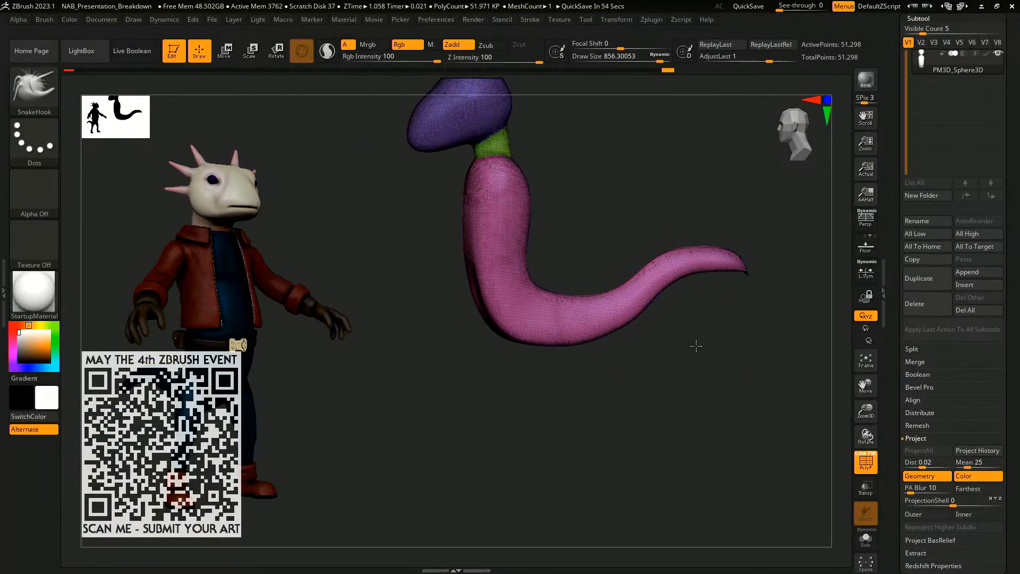
{"action": "left_click_drag", "start_coordinate": [696, 346], "coordinate": [564, 347]}
- Switch to the Main_BlockOut tool and hide the PolyFrame wireframe on the full character
{"action": "left_click_drag", "start_coordinate": [1017, 132], "coordinate": [1012, 191]}
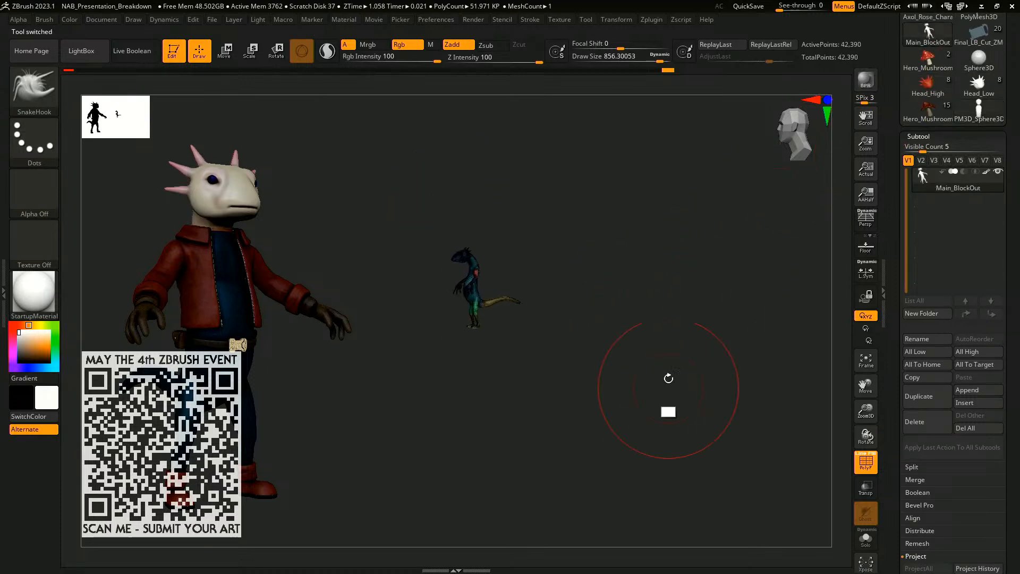
{"action": "left_click_drag", "start_coordinate": [685, 448], "coordinate": [710, 371], "text": "alt"}
{"action": "key", "text": "shift"}
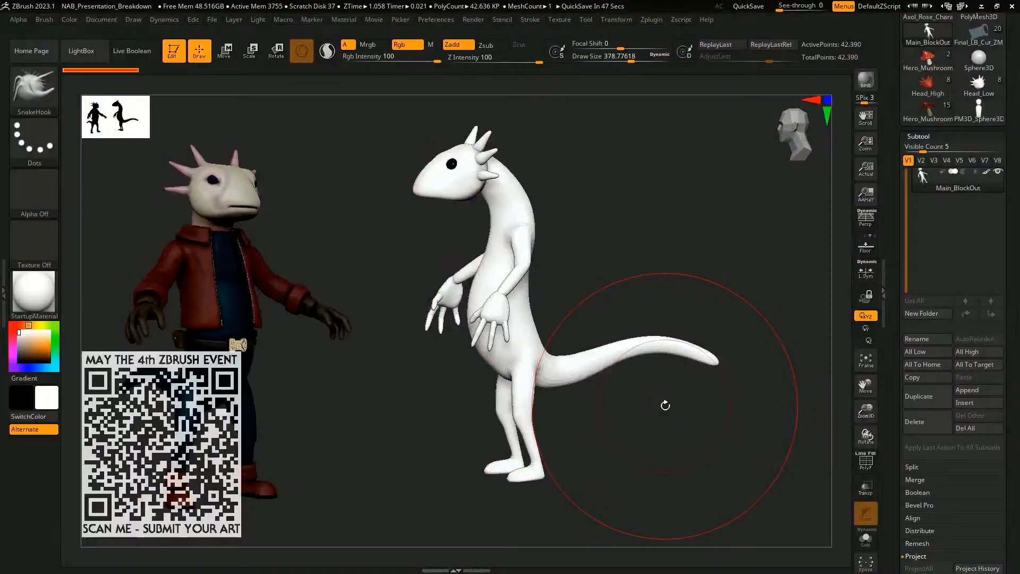
- Duplicate Main_BlockOut, isolate the Main_BlockOut2 copy with Solo, set Draw Size to about 202, and show its PolyFrame wireframe
{"action": "left_click", "coordinate": [993, 229]}
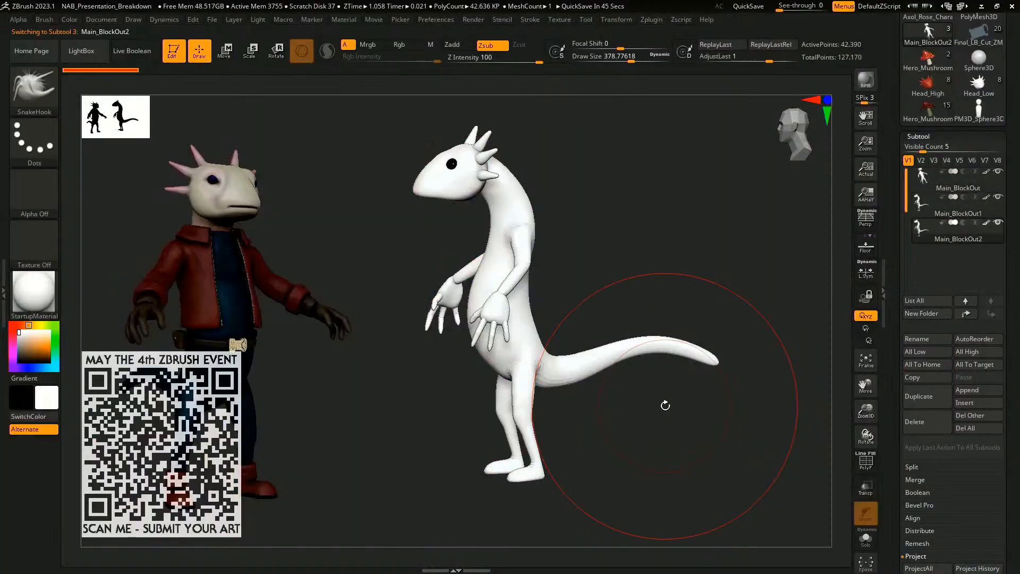
{"action": "left_click", "coordinate": [867, 539]}
{"action": "left_click_drag", "start_coordinate": [691, 468], "coordinate": [704, 482], "text": "shift"}
{"action": "key", "text": "s"}
{"action": "left_click_drag", "start_coordinate": [734, 363], "coordinate": [713, 364]}
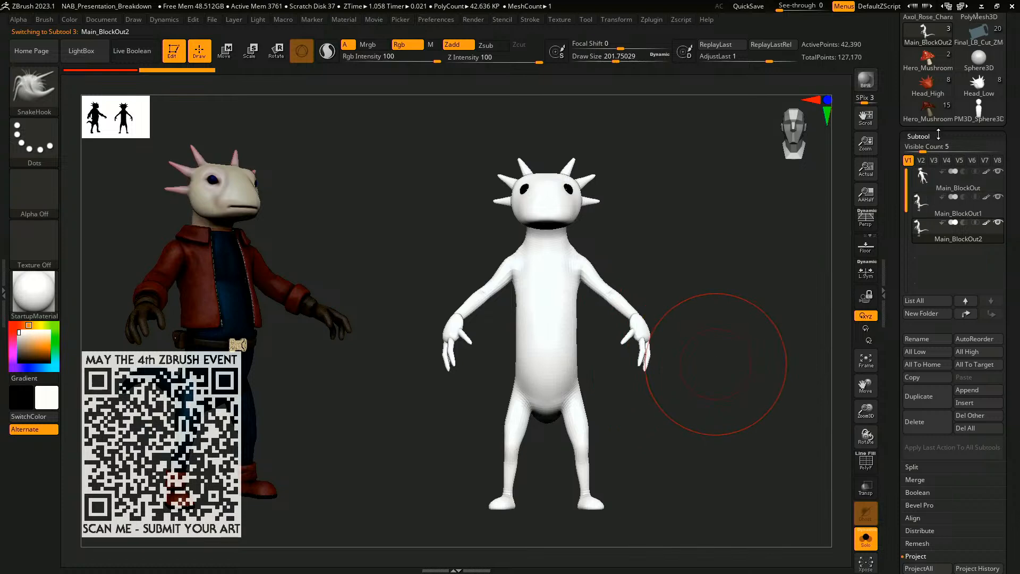
{"action": "key", "text": "shift+f"}
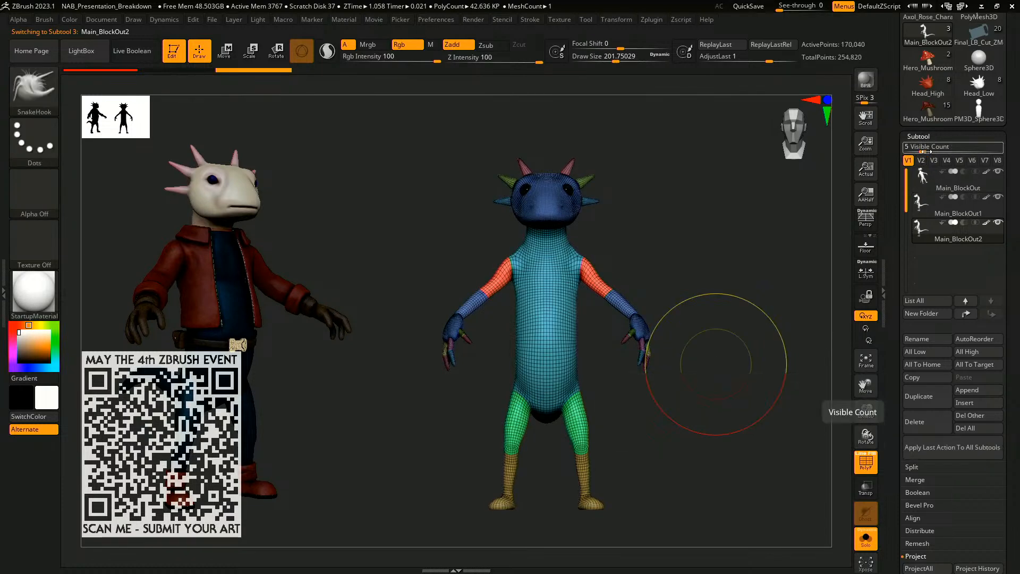
- Subdivide Main_BlockOut2 once and delete its lower subdivision level
{"action": "key", "text": "ctrl+d"}
{"action": "left_click", "coordinate": [926, 139]}
{"action": "left_click", "coordinate": [924, 43]}
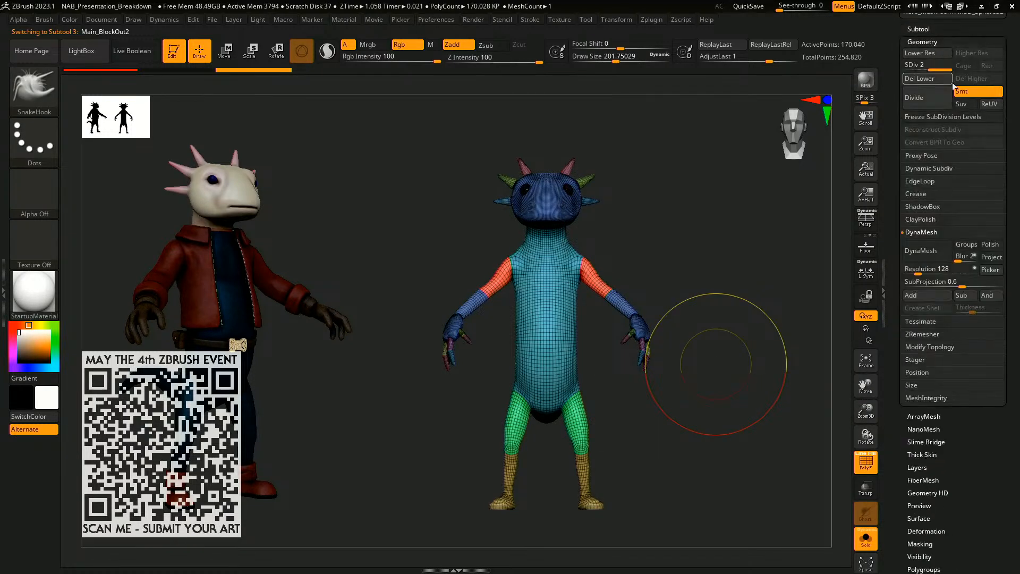
{"action": "left_click", "coordinate": [927, 79]}
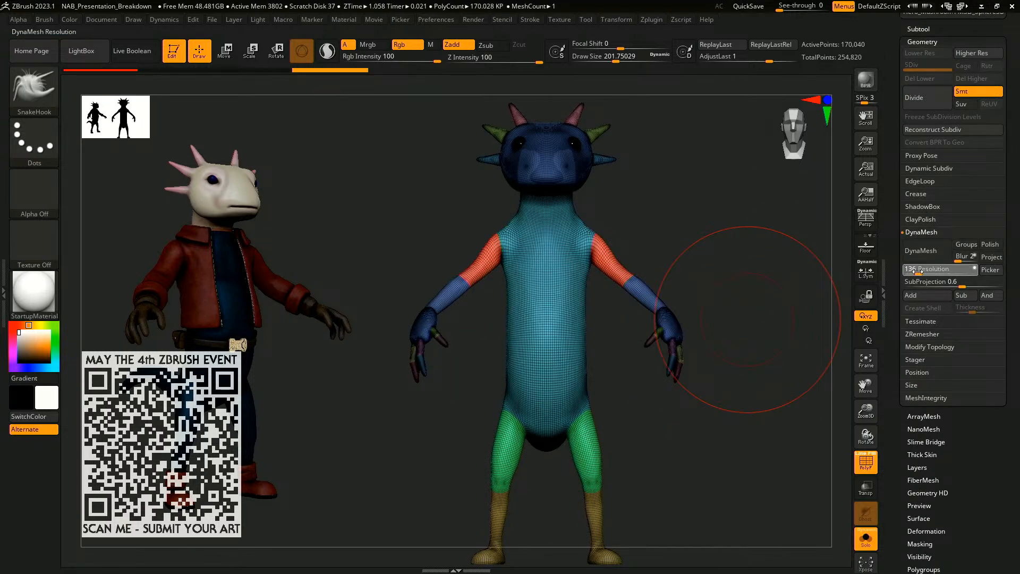
- Set the DynaMesh resolution to 248, convert Main_BlockOut2 to DynaMesh, and set Draw Size to about 77
{"action": "left_click_drag", "start_coordinate": [918, 272], "coordinate": [923, 272]}
{"action": "left_click", "coordinate": [927, 250]}
{"action": "mouse_move", "coordinate": [714, 287]}
{"action": "left_mouse_down"}
{"action": "mouse_move", "coordinate": [675, 303]}
{"action": "mouse_move", "coordinate": [722, 255]}
{"action": "mouse_move", "coordinate": [697, 259]}
{"action": "left_mouse_up"}
{"action": "key", "text": "s"}
{"action": "left_click_drag", "start_coordinate": [672, 285], "coordinate": [699, 216]}
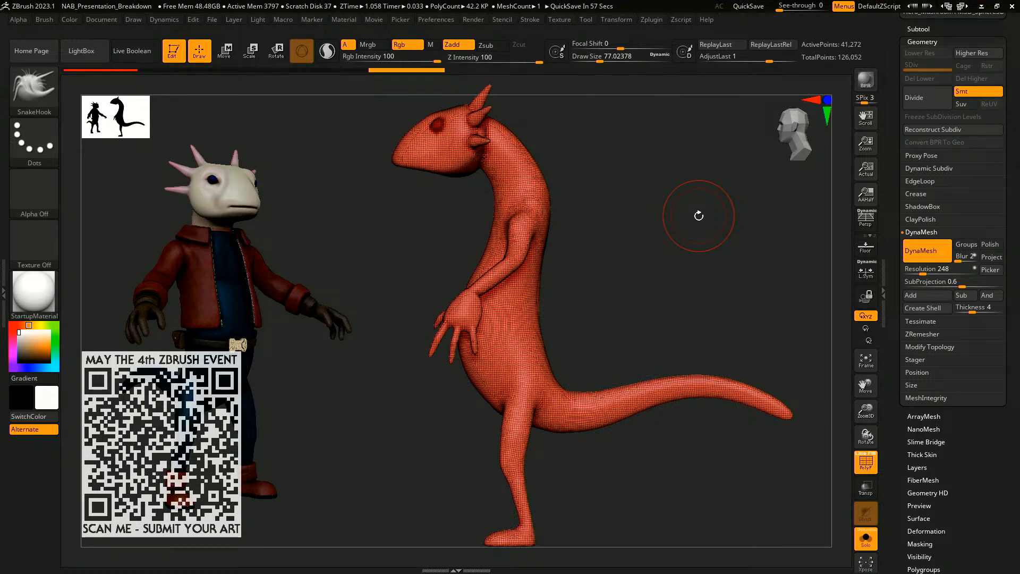
- Mask a rectangular band across the creature's belly in front view
{"action": "left_click_drag", "start_coordinate": [588, 262], "coordinate": [649, 246]}
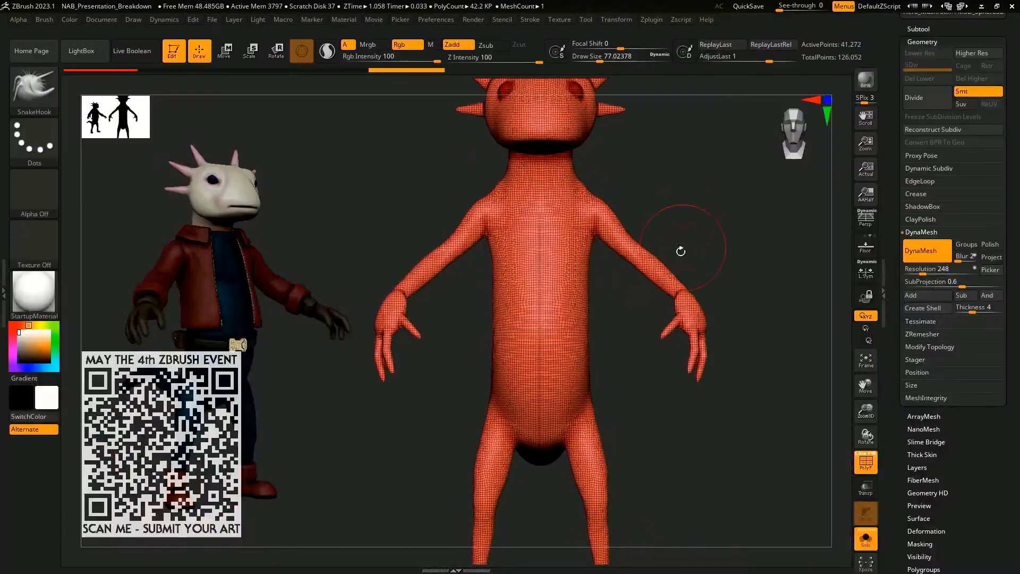
{"action": "mouse_move", "coordinate": [474, 274]}
{"action": "left_mouse_down", "text": "ctrl"}
{"action": "mouse_move", "coordinate": [603, 307]}
{"action": "mouse_move", "coordinate": [622, 410]}
{"action": "left_mouse_up", "text": "ctrl"}
{"action": "right_click_drag", "start_coordinate": [632, 365], "coordinate": [568, 381], "text": "ctrl"}
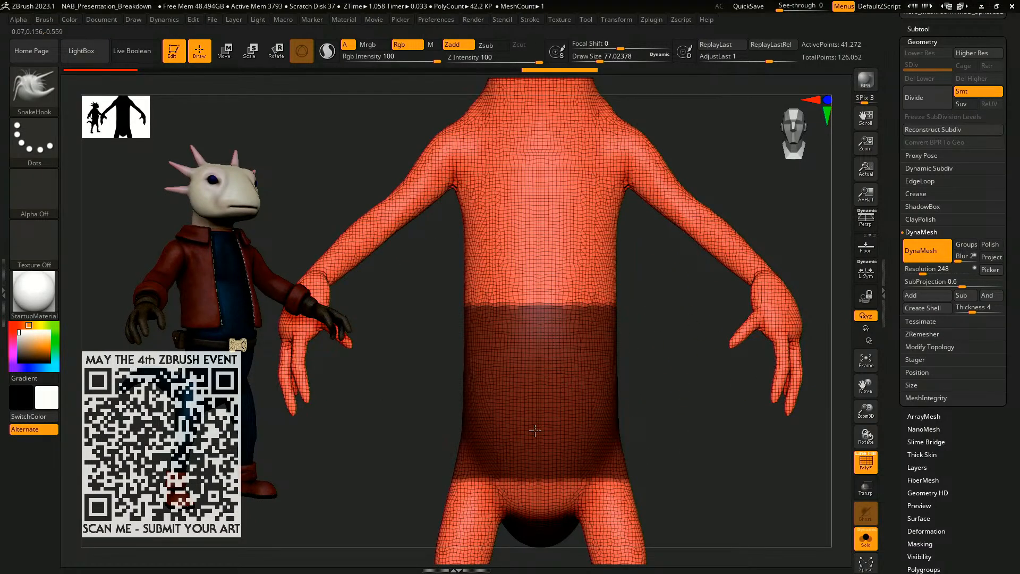
- Try pulling the unmasked chest sideways with three SnakeHook strokes above the masked band, and undo all three
{"action": "left_click_drag", "start_coordinate": [568, 250], "coordinate": [701, 258]}
{"action": "left_click_drag", "start_coordinate": [574, 229], "coordinate": [664, 212]}
{"action": "left_click_drag", "start_coordinate": [531, 209], "coordinate": [627, 165]}
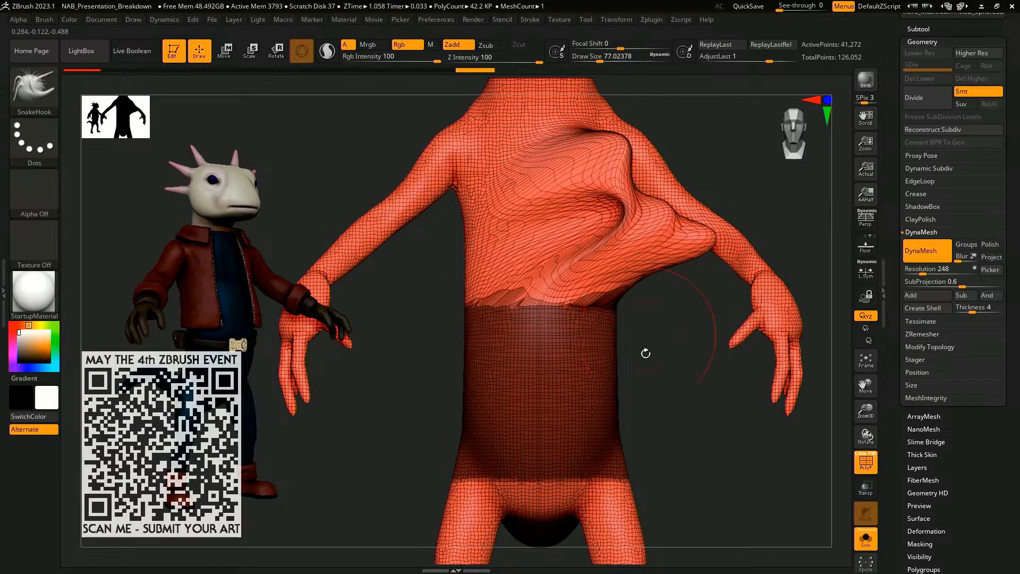
{"action": "key", "text": "ctrl+z"}
{"action": "key", "text": "ctrl+z"}
{"action": "key", "text": "ctrl+z"}
- Clear the belly mask and frame the whole creature from the front
{"action": "right_click_drag", "start_coordinate": [651, 349], "coordinate": [593, 285], "text": "alt"}
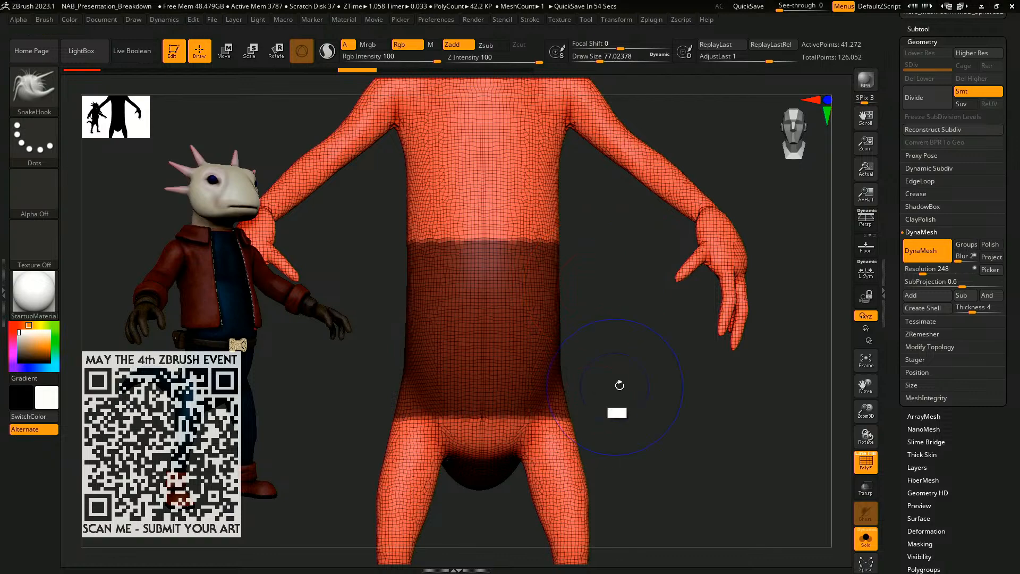
{"action": "right_click_drag", "start_coordinate": [619, 384], "coordinate": [636, 449], "text": "ctrl"}
{"action": "right_click_drag", "start_coordinate": [588, 356], "coordinate": [583, 345], "text": "ctrl"}
{"action": "right_click_drag", "start_coordinate": [477, 308], "coordinate": [396, 337]}
{"action": "right_click_drag", "start_coordinate": [392, 298], "coordinate": [400, 265], "text": "ctrl"}
{"action": "right_click_drag", "start_coordinate": [400, 266], "coordinate": [494, 234], "text": "shift"}
{"action": "mouse_move", "coordinate": [654, 195]}
{"action": "left_mouse_down", "text": "ctrl"}
{"action": "mouse_move", "coordinate": [674, 266]}
{"action": "mouse_move", "coordinate": [667, 205]}
{"action": "left_mouse_up", "text": "ctrl"}
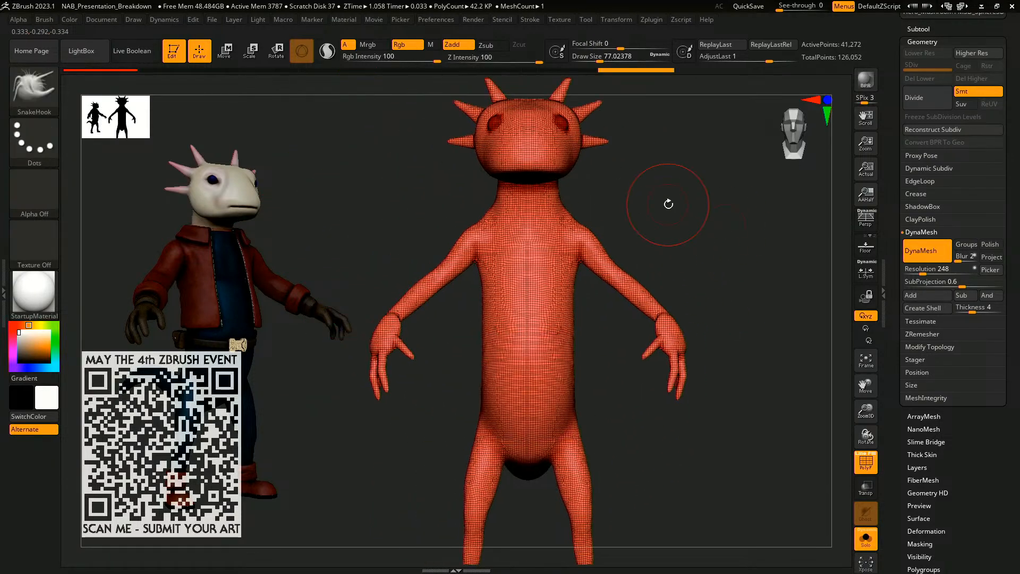
- Choose the MaskLasso brush for masking and lasso-mask the upper arms, shoulders and chest like a short-sleeved shirt
{"action": "left_click", "coordinate": [52, 96]}
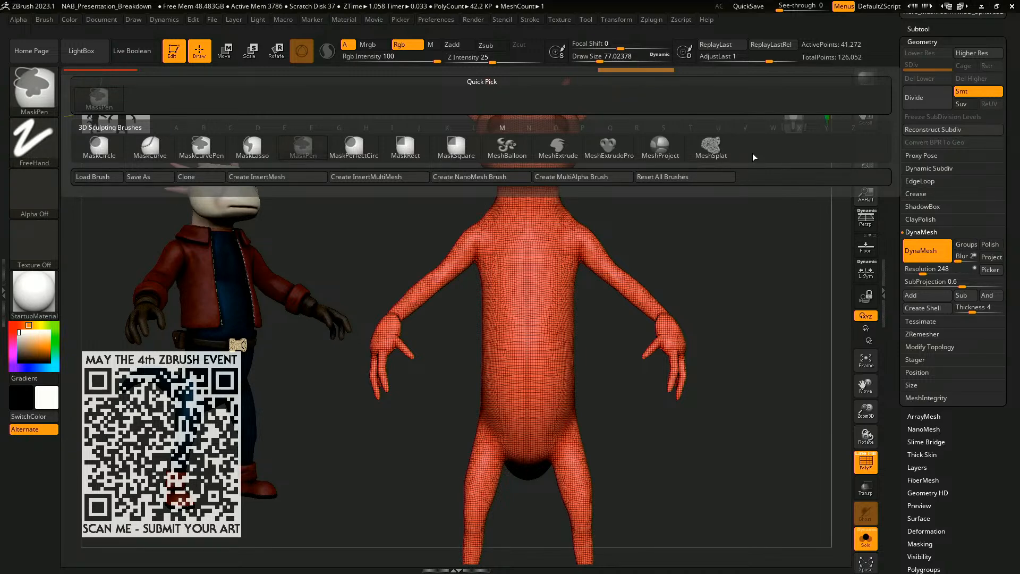
{"action": "left_click", "coordinate": [253, 148]}
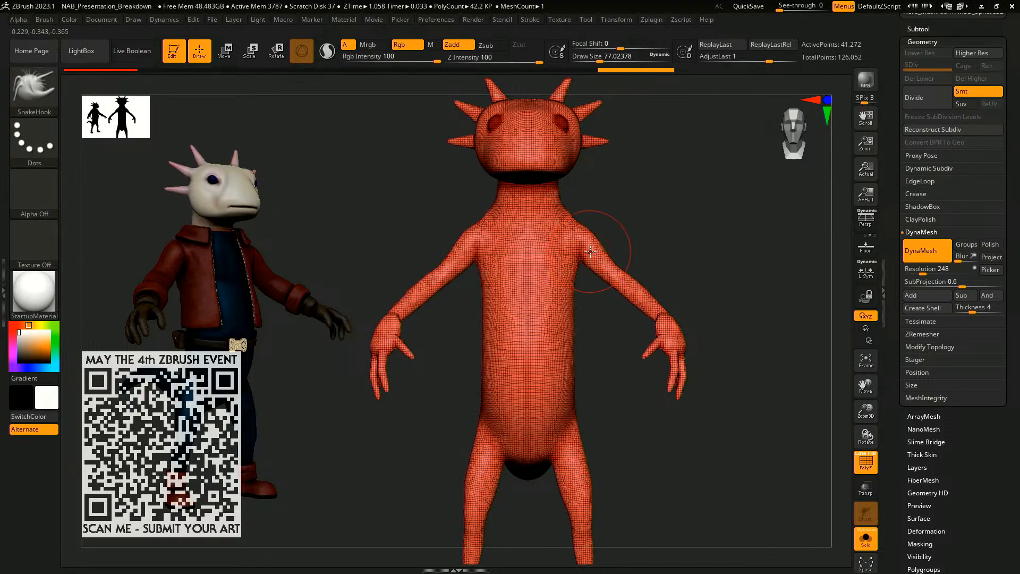
{"action": "mouse_move", "coordinate": [653, 230]}
{"action": "left_mouse_down", "text": "alt"}
{"action": "mouse_move", "coordinate": [679, 258]}
{"action": "mouse_move", "coordinate": [579, 234]}
{"action": "mouse_move", "coordinate": [617, 318]}
{"action": "left_mouse_up", "text": "alt"}
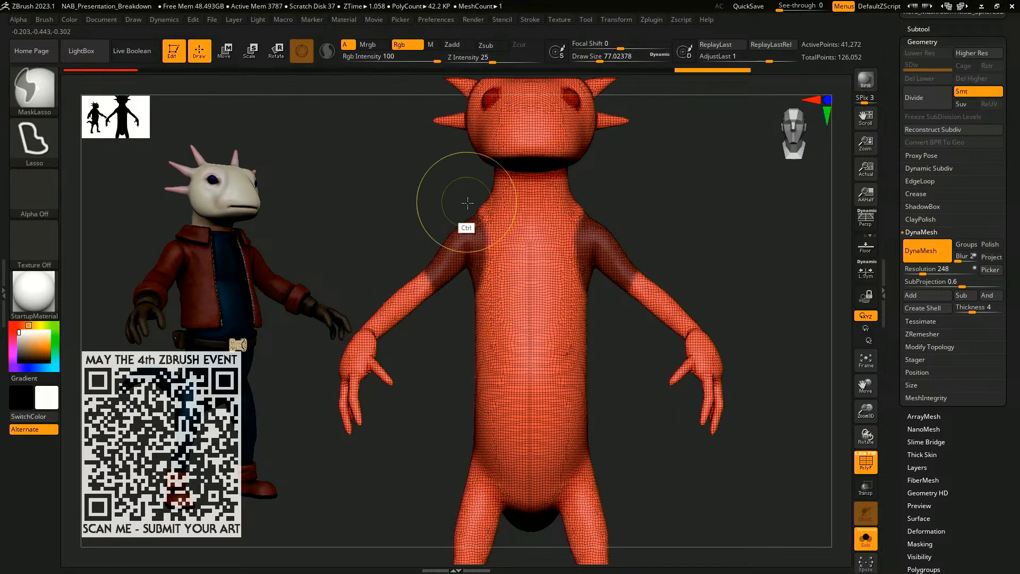
{"action": "mouse_move", "coordinate": [468, 203]}
{"action": "left_mouse_down", "text": "ctrl"}
{"action": "mouse_move", "coordinate": [595, 210]}
{"action": "mouse_move", "coordinate": [604, 312]}
{"action": "mouse_move", "coordinate": [558, 371]}
{"action": "mouse_move", "coordinate": [455, 360]}
{"action": "left_mouse_up", "text": "ctrl"}
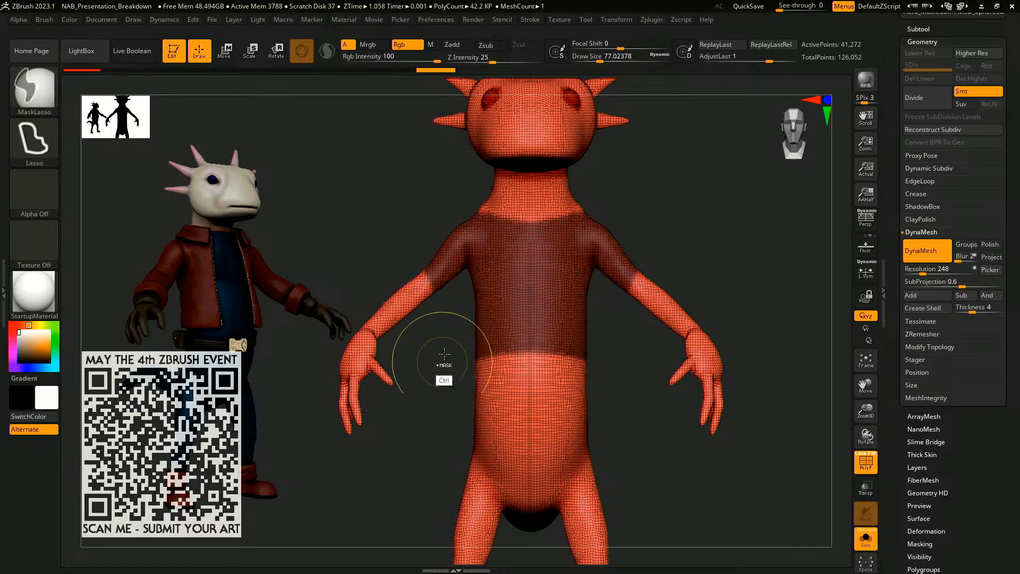
- Extend the shirt mask down the torso to the waist
{"action": "left_click_drag", "start_coordinate": [695, 236], "coordinate": [688, 215], "text": "alt"}
{"action": "mouse_move", "coordinate": [457, 368]}
{"action": "left_mouse_down", "text": "ctrl"}
{"action": "mouse_move", "coordinate": [606, 357]}
{"action": "mouse_move", "coordinate": [600, 377]}
{"action": "left_mouse_up", "text": "ctrl"}
{"action": "left_click_drag", "start_coordinate": [670, 428], "coordinate": [607, 442]}
{"action": "left_click_drag", "start_coordinate": [647, 340], "coordinate": [692, 343], "text": "shift"}
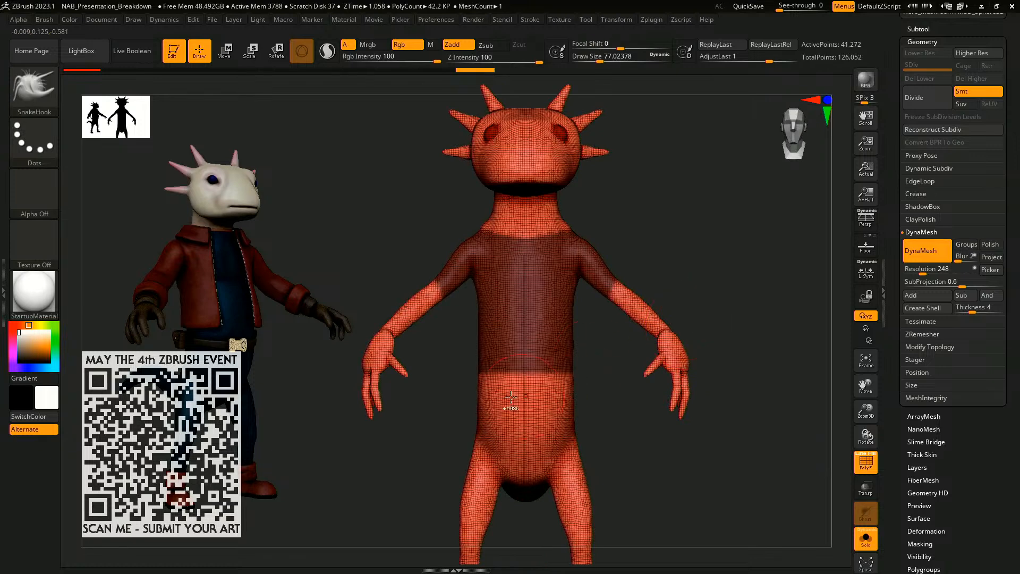
{"action": "mouse_move", "coordinate": [465, 401]}
{"action": "left_mouse_down", "text": "ctrl"}
{"action": "mouse_move", "coordinate": [579, 383]}
{"action": "mouse_move", "coordinate": [590, 417]}
{"action": "left_mouse_up", "text": "ctrl"}
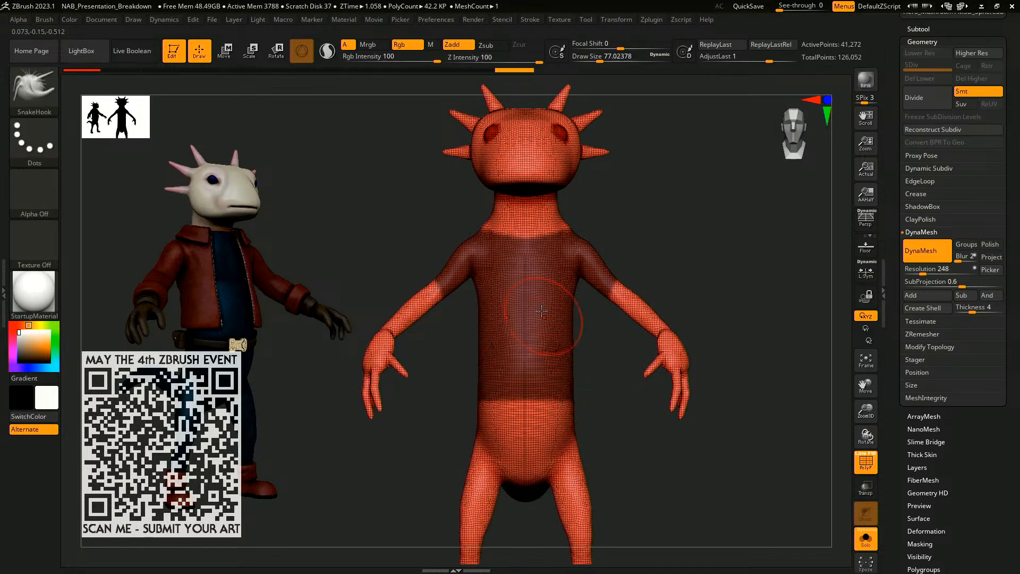
- Extend the shirt mask up over the shoulders and upper back to the base of the neck
{"action": "left_click_drag", "start_coordinate": [665, 251], "coordinate": [668, 263], "text": "alt"}
{"action": "mouse_move", "coordinate": [669, 263]}
{"action": "left_mouse_down"}
{"action": "mouse_move", "coordinate": [702, 255]}
{"action": "mouse_move", "coordinate": [690, 256]}
{"action": "left_mouse_up"}
{"action": "left_click_drag", "start_coordinate": [622, 300], "coordinate": [649, 263], "text": "ctrl"}
{"action": "mouse_move", "coordinate": [593, 201]}
{"action": "left_mouse_down", "text": "shift"}
{"action": "mouse_move", "coordinate": [652, 212]}
{"action": "mouse_move", "coordinate": [635, 245]}
{"action": "left_mouse_up", "text": "shift"}
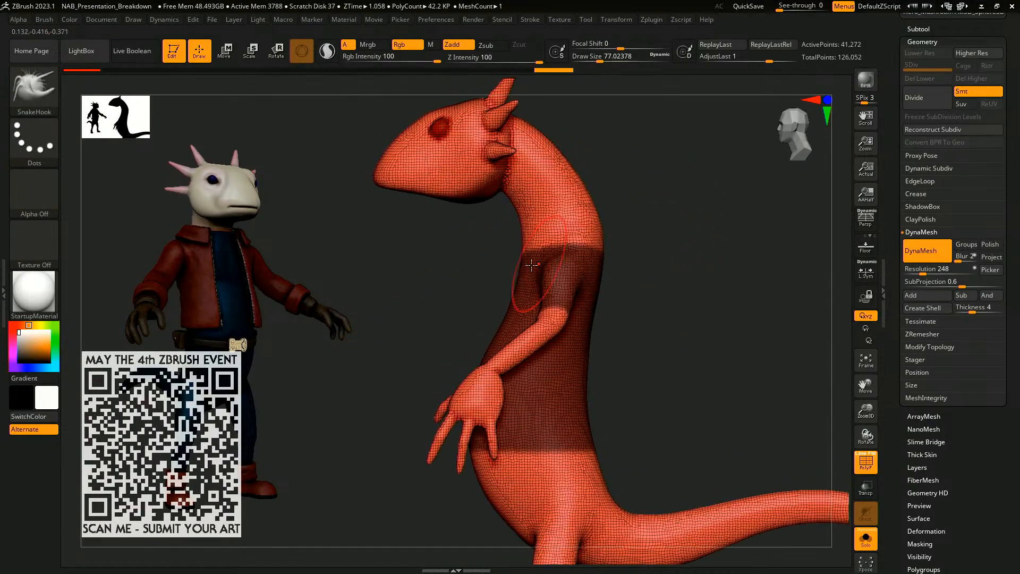
{"action": "mouse_move", "coordinate": [505, 239]}
{"action": "left_mouse_down", "text": "ctrl"}
{"action": "mouse_move", "coordinate": [583, 199]}
{"action": "mouse_move", "coordinate": [609, 253]}
{"action": "mouse_move", "coordinate": [569, 257]}
{"action": "left_mouse_up", "text": "ctrl"}
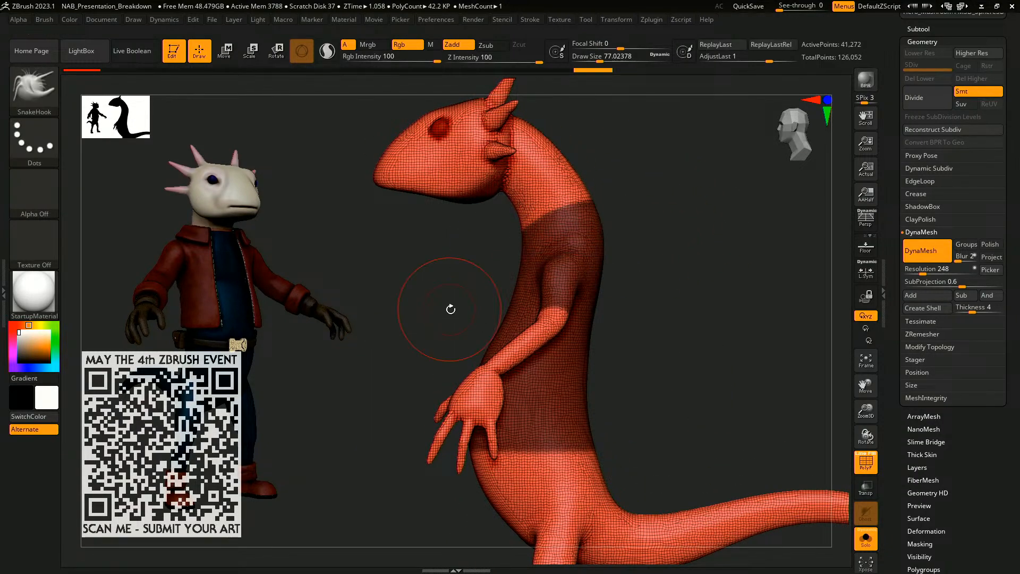
{"action": "mouse_move", "coordinate": [628, 282]}
{"action": "left_mouse_down", "text": "alt"}
{"action": "mouse_move", "coordinate": [611, 298]}
{"action": "mouse_move", "coordinate": [703, 285]}
{"action": "left_mouse_up", "text": "alt"}
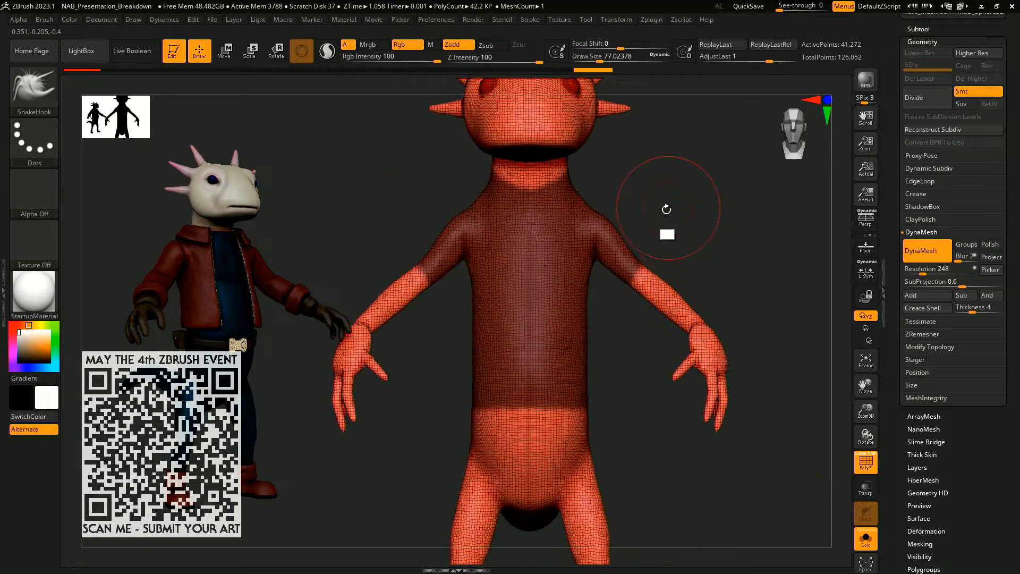
{"action": "left_click_drag", "start_coordinate": [666, 209], "coordinate": [669, 255], "text": "alt"}
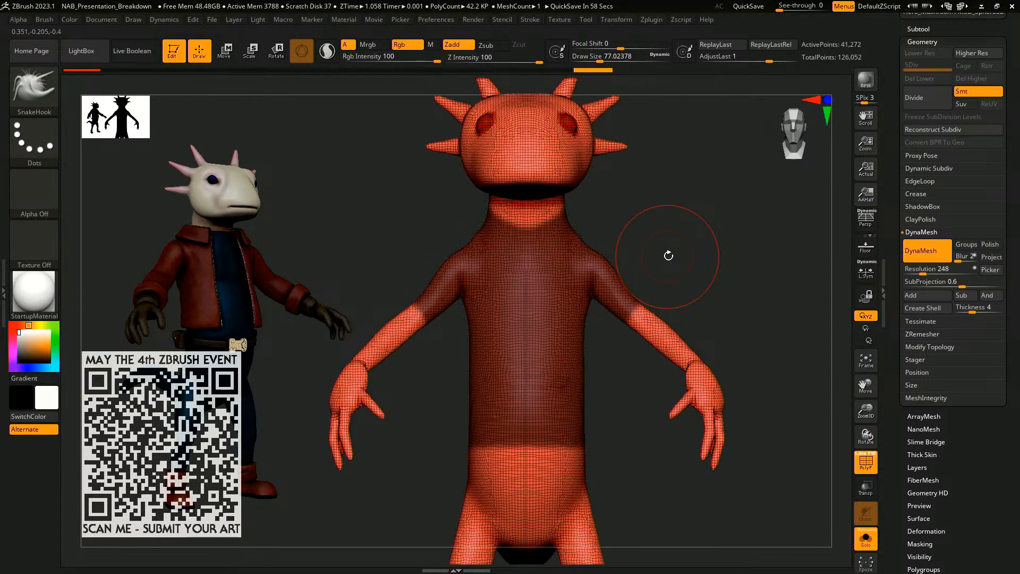
- Extract the masked shirt area from Main_BlockOut2 with thickness 0 and accept it as a new subtool
{"action": "left_click", "coordinate": [926, 29]}
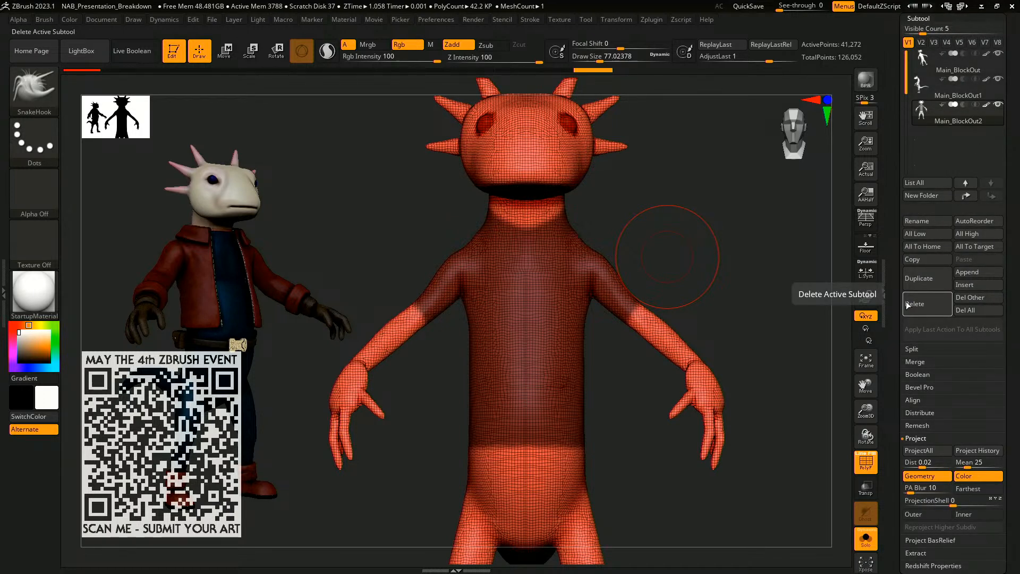
{"action": "scroll", "coordinate": [914, 313], "scroll_direction": "down", "scroll_amount": 5}
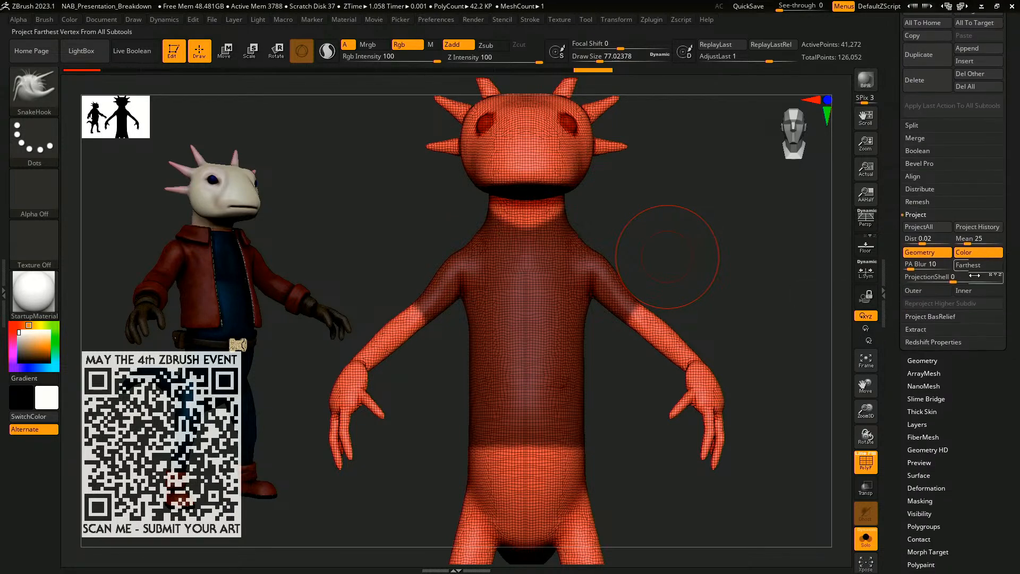
{"action": "left_click", "coordinate": [927, 330]}
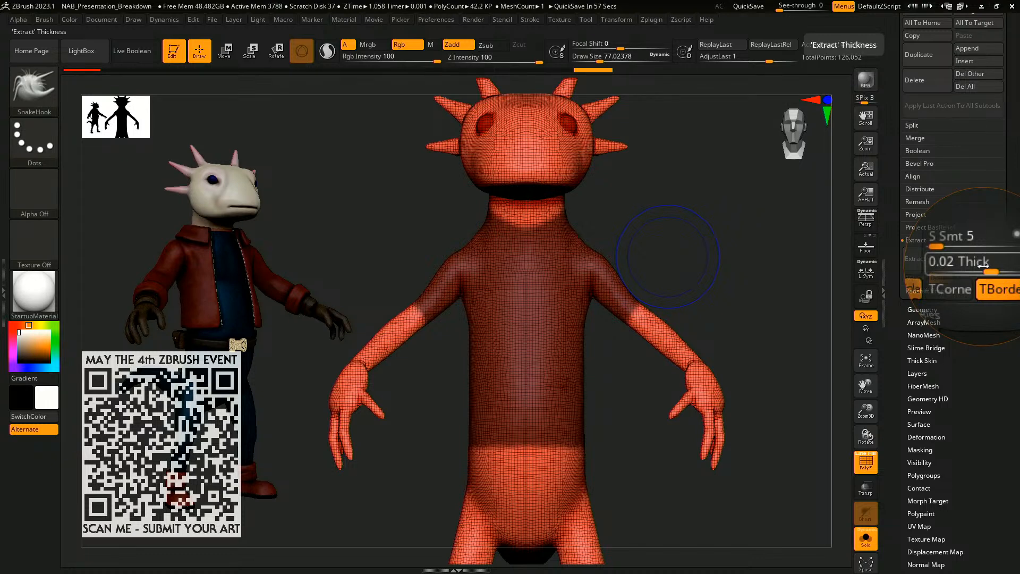
{"action": "left_click", "coordinate": [978, 264]}
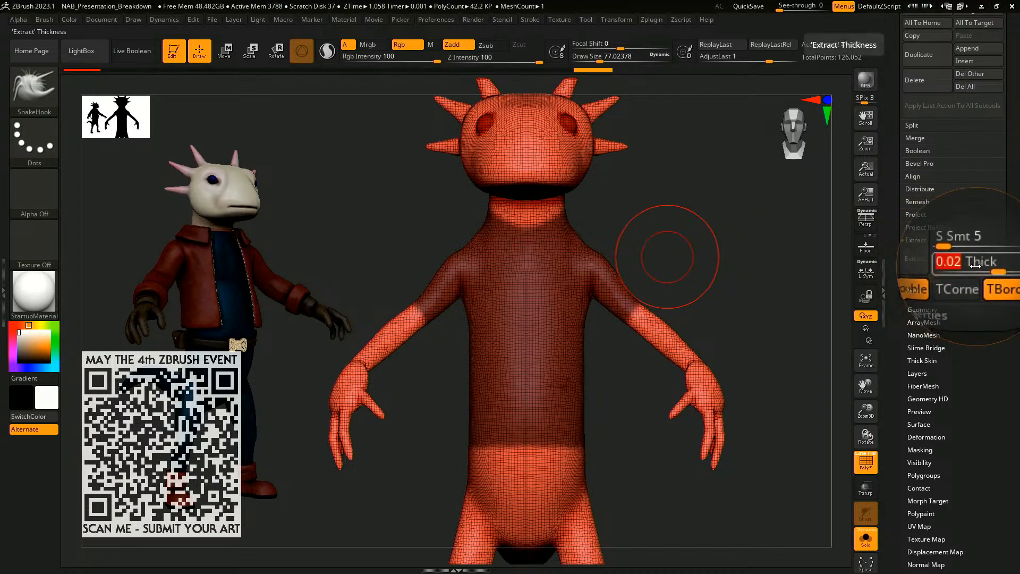
{"action": "type", "text": "0"}
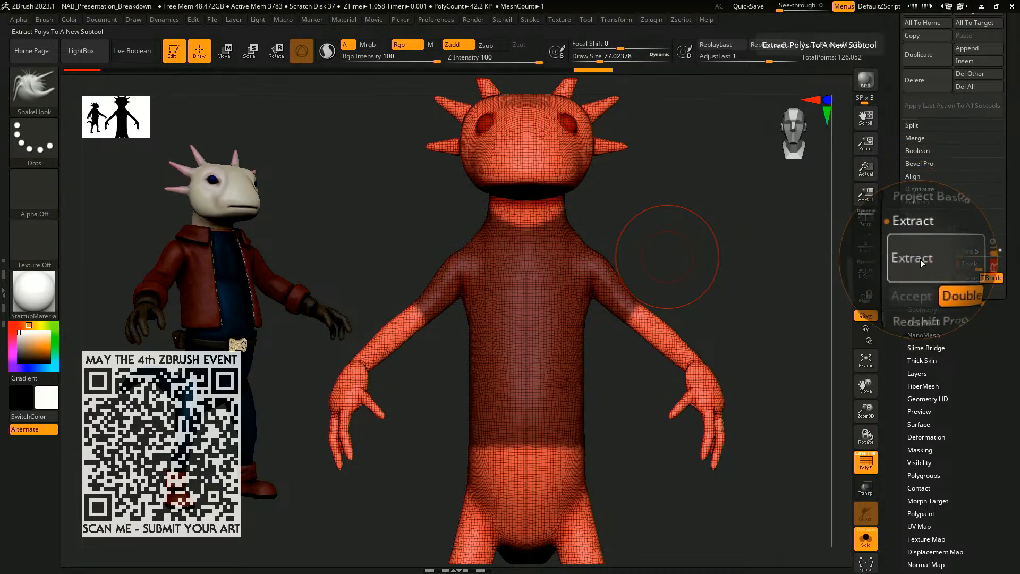
{"action": "left_click", "coordinate": [919, 261]}
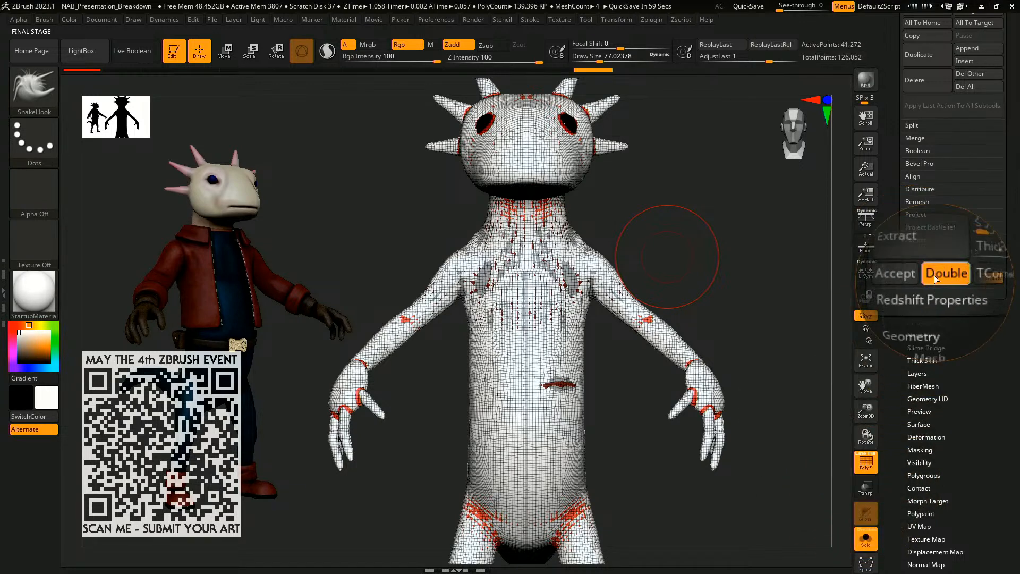
{"action": "left_click", "coordinate": [915, 279]}
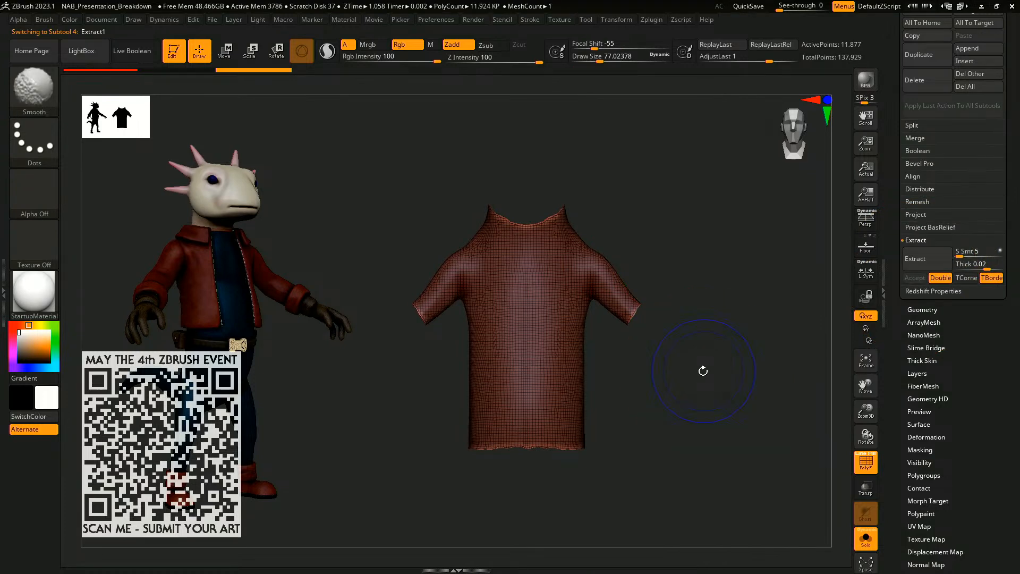
- Inspect the extracted shirt from the side and show it together with the whole body by switching Solo off
{"action": "left_click_drag", "start_coordinate": [702, 369], "coordinate": [657, 431]}
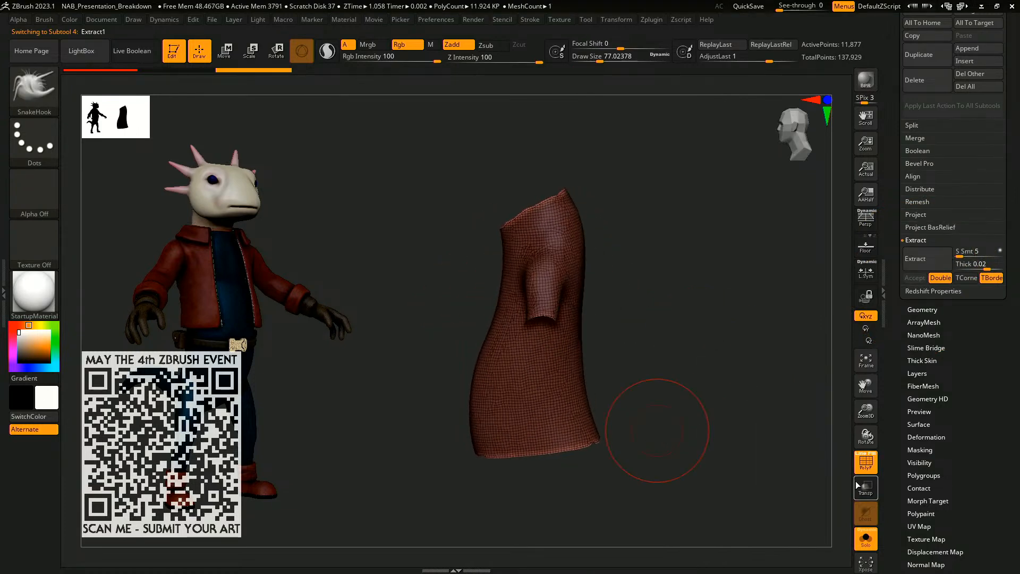
{"action": "left_click", "coordinate": [865, 540]}
{"action": "left_click_drag", "start_coordinate": [685, 320], "coordinate": [725, 256], "text": "alt"}
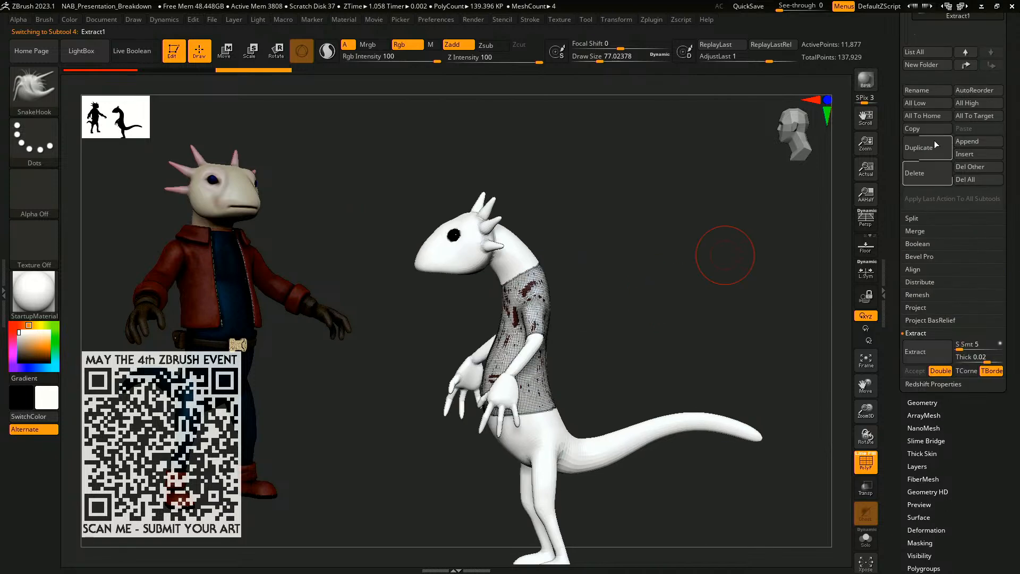
{"action": "left_click_drag", "start_coordinate": [1019, 90], "coordinate": [1013, 161]}
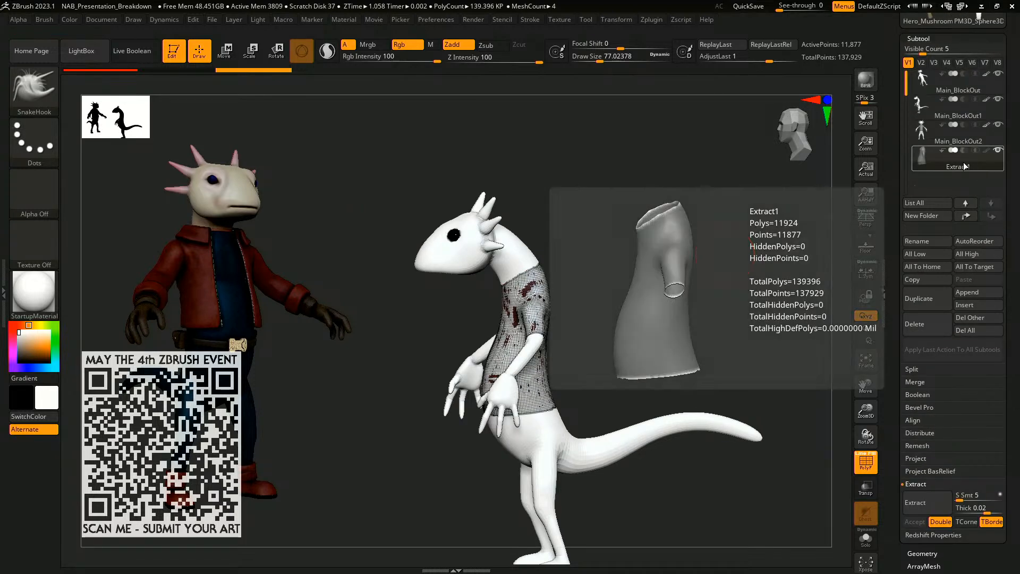
- Isolate Main_BlockOut2 with Solo, hide the other block-out subtools, and make the extracted shirt the active subtool
{"action": "left_click", "coordinate": [960, 137]}
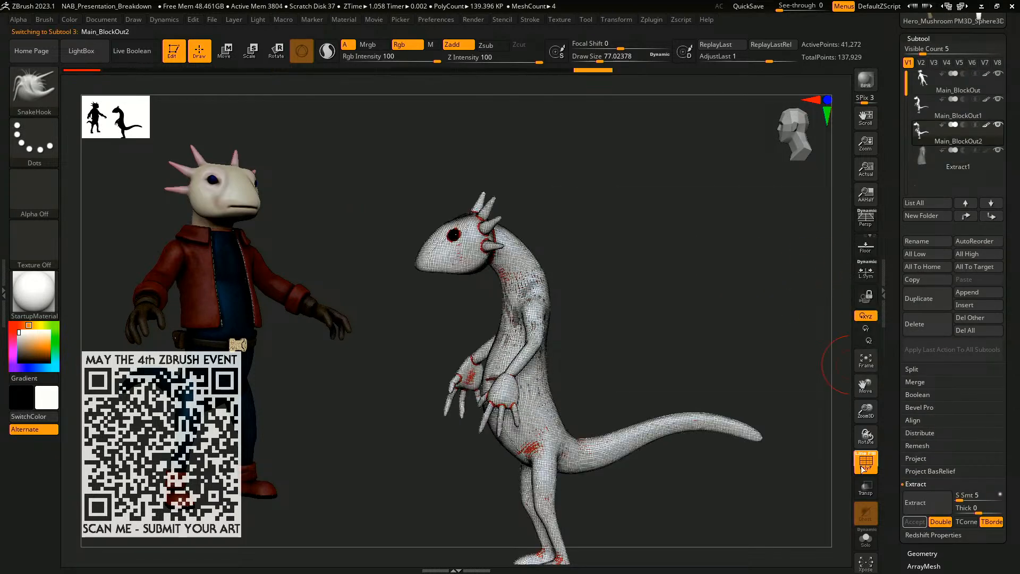
{"action": "left_click", "coordinate": [866, 539]}
{"action": "left_click_drag", "start_coordinate": [715, 319], "coordinate": [745, 308], "text": "shift"}
{"action": "left_click", "coordinate": [999, 127]}
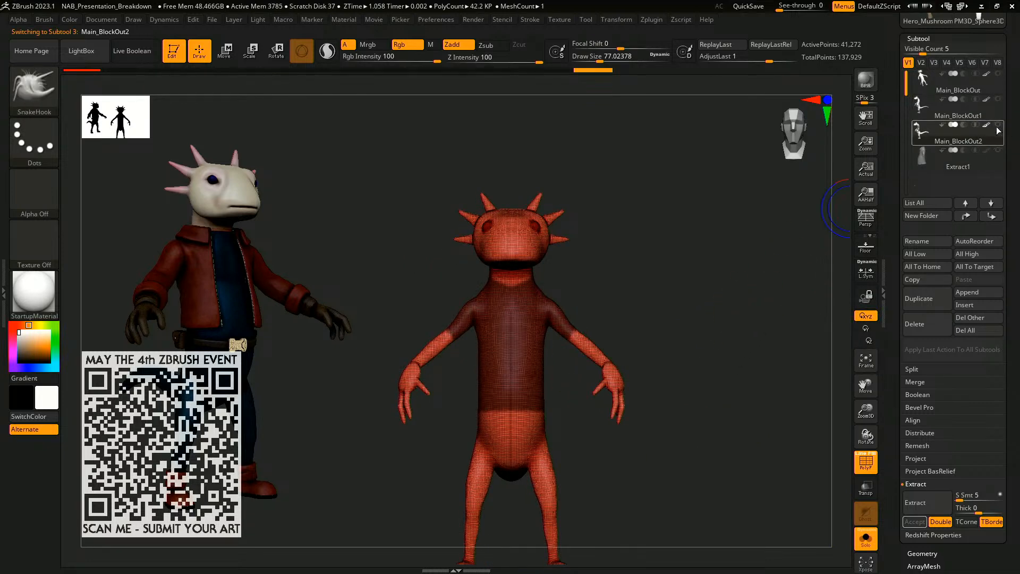
{"action": "key", "text": "Down"}
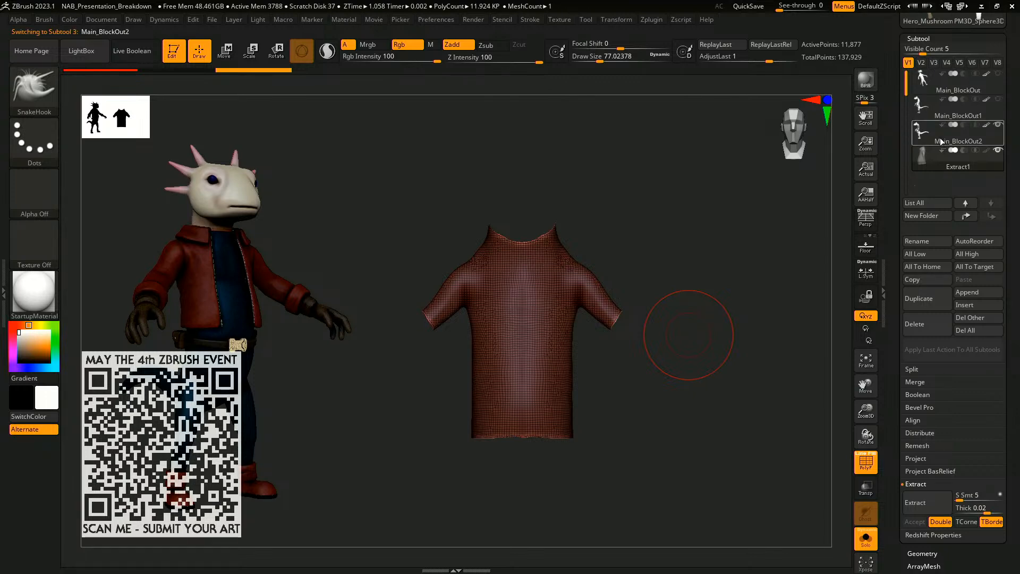
- Extract the masked area of Main_BlockOut2 a second time with thickness 0 and accept the result
{"action": "scroll", "coordinate": [956, 328], "scroll_direction": "down", "scroll_amount": 3}
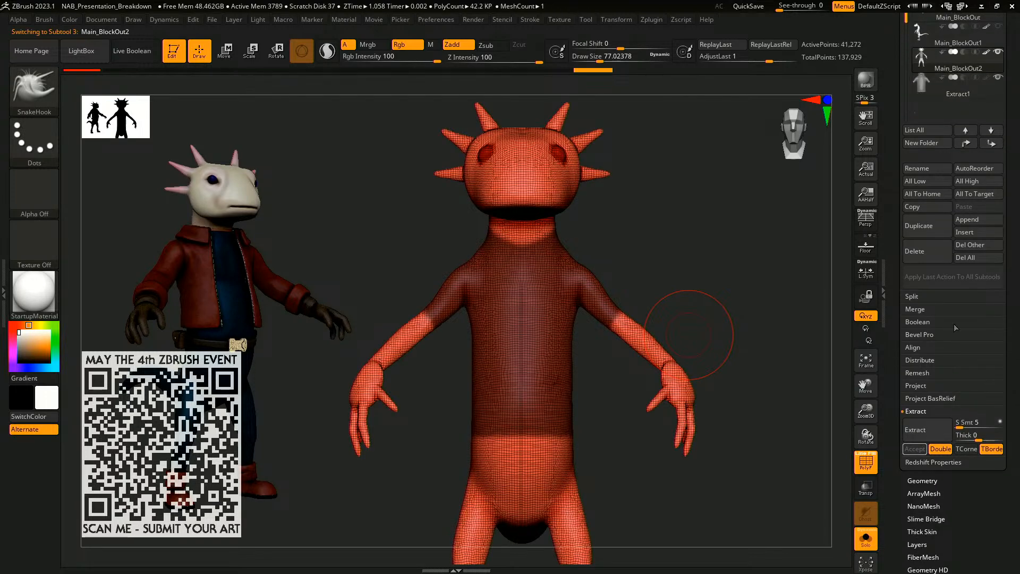
{"action": "left_click", "coordinate": [927, 431]}
{"action": "left_click", "coordinate": [917, 451]}
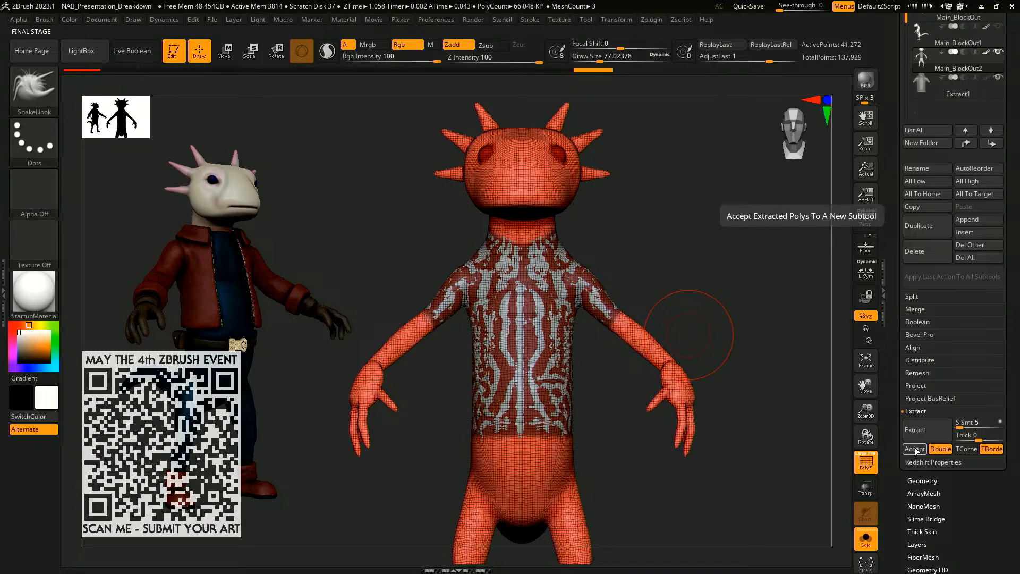
- Delete the duplicate shirt subtool Extract2
{"action": "left_click_drag", "start_coordinate": [1019, 102], "coordinate": [1017, 138]}
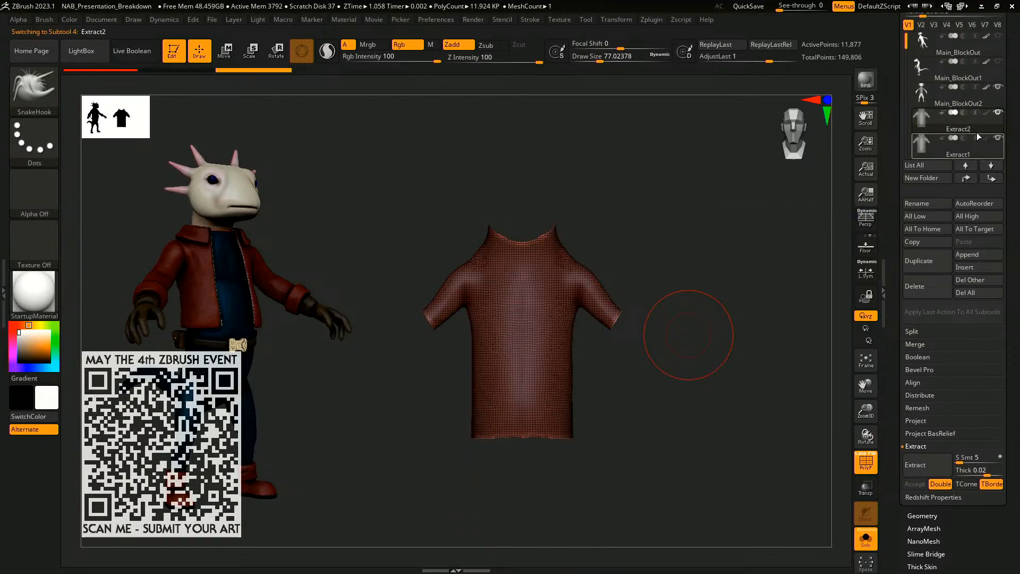
{"action": "mouse_move", "coordinate": [976, 126]}
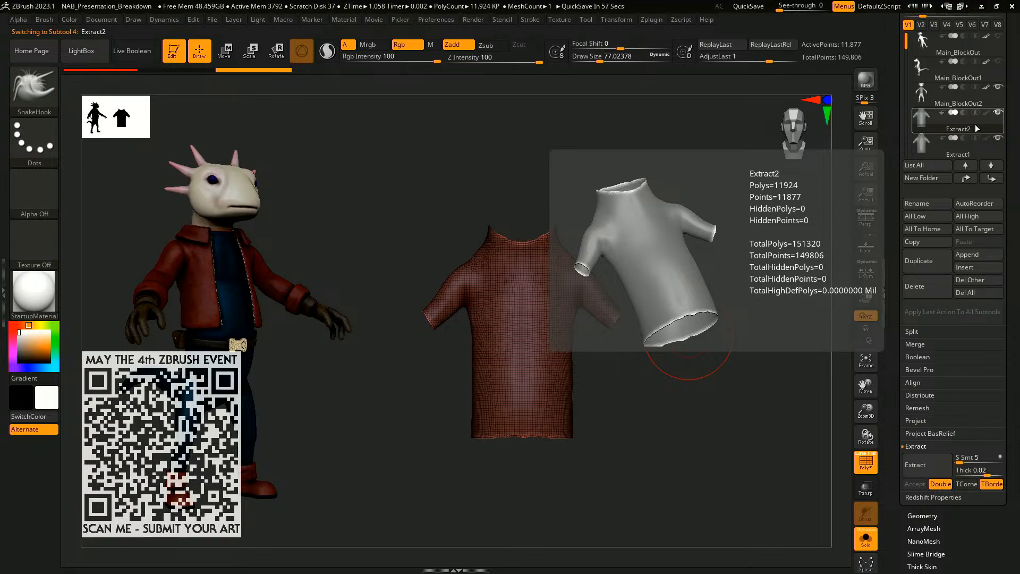
{"action": "left_click", "coordinate": [915, 286]}
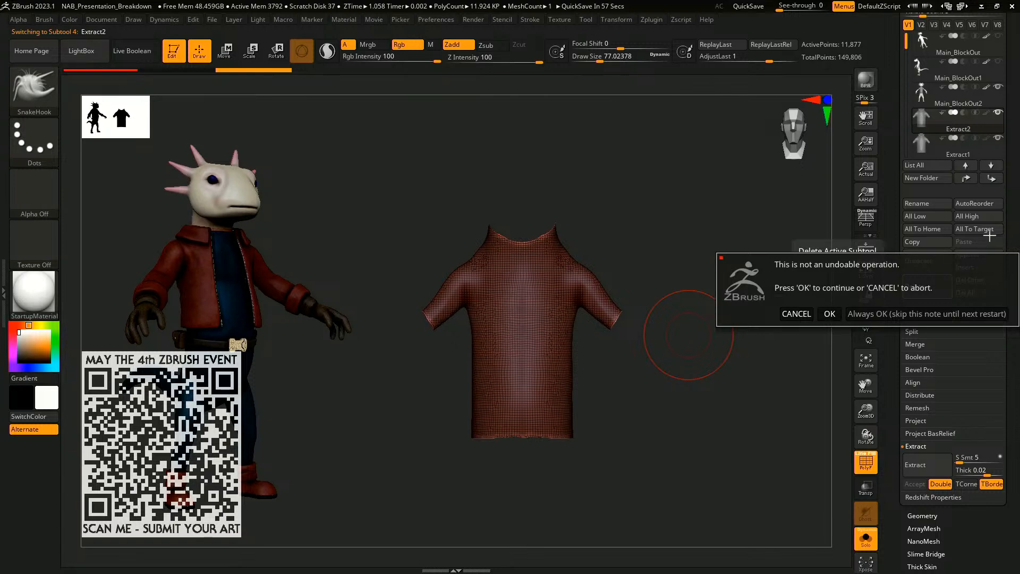
{"action": "left_click", "coordinate": [830, 314]}
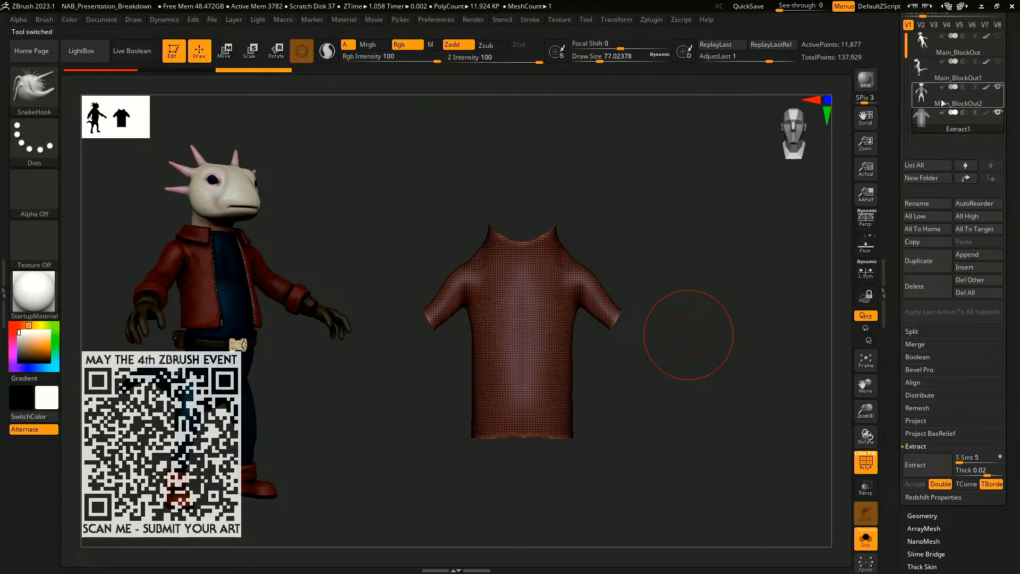
- Make Main_BlockOut2 the active subtool and frame its hips, legs and tail from the side
{"action": "left_click", "coordinate": [942, 103]}
{"action": "left_click_drag", "start_coordinate": [763, 396], "coordinate": [638, 319], "text": "alt"}
{"action": "mouse_move", "coordinate": [659, 451]}
{"action": "left_mouse_down", "text": "alt"}
{"action": "mouse_move", "coordinate": [689, 403]}
{"action": "mouse_move", "coordinate": [592, 457]}
{"action": "left_mouse_up", "text": "alt"}
- Try a lasso mask over the creature's hips below the shirt area, and undo it
{"action": "mouse_move", "coordinate": [430, 307]}
{"action": "left_mouse_down", "text": "ctrl"}
{"action": "mouse_move", "coordinate": [494, 272]}
{"action": "mouse_move", "coordinate": [576, 271]}
{"action": "mouse_move", "coordinate": [584, 382]}
{"action": "left_mouse_up", "text": "ctrl"}
{"action": "key", "text": "ctrl+z"}
{"action": "key", "text": "ctrl+z"}
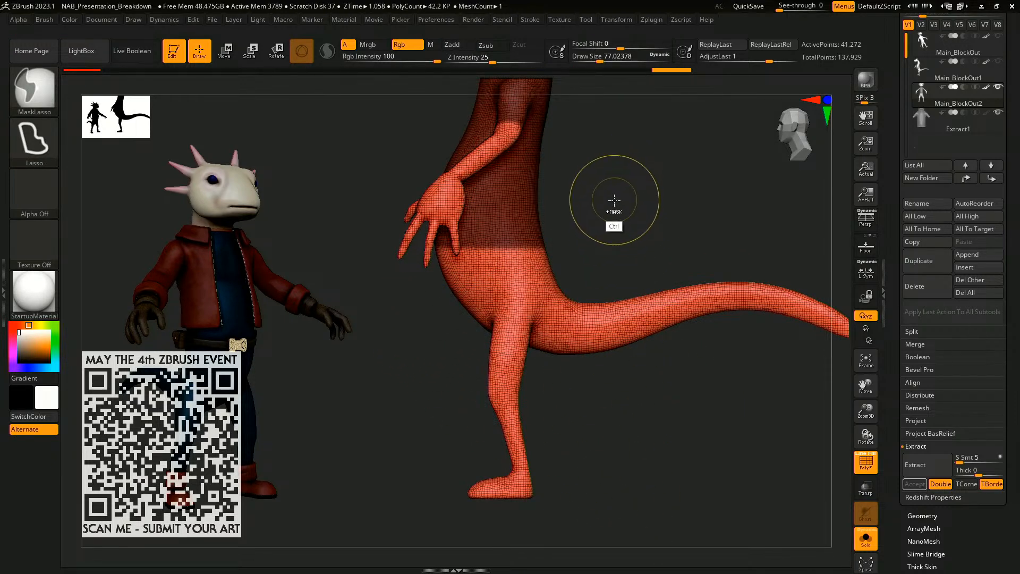
- Mask the creature's hips, legs down to the ankles and the base of the tail with MaskLasso, leaving the rest of the tail unmasked
{"action": "left_click_drag", "start_coordinate": [616, 161], "coordinate": [643, 274], "text": "ctrl"}
{"action": "mouse_move", "coordinate": [672, 130]}
{"action": "left_mouse_down", "text": "ctrl"}
{"action": "mouse_move", "coordinate": [674, 224]}
{"action": "mouse_move", "coordinate": [666, 226]}
{"action": "left_mouse_up", "text": "ctrl"}
{"action": "mouse_move", "coordinate": [431, 305]}
{"action": "left_mouse_down", "text": "ctrl"}
{"action": "mouse_move", "coordinate": [587, 309]}
{"action": "mouse_move", "coordinate": [554, 448]}
{"action": "mouse_move", "coordinate": [460, 423]}
{"action": "mouse_move", "coordinate": [423, 385]}
{"action": "left_mouse_up", "text": "ctrl"}
{"action": "mouse_move", "coordinate": [583, 355]}
{"action": "left_mouse_down", "text": "ctrl"}
{"action": "mouse_move", "coordinate": [581, 329]}
{"action": "mouse_move", "coordinate": [620, 359]}
{"action": "mouse_move", "coordinate": [619, 373]}
{"action": "left_mouse_up", "text": "ctrl"}
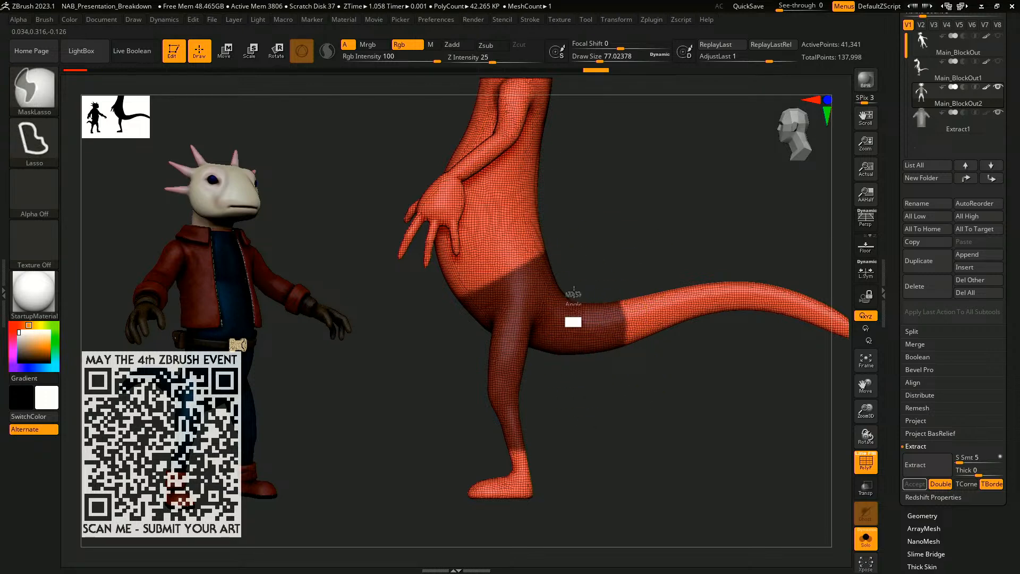
{"action": "mouse_move", "coordinate": [574, 294]}
{"action": "left_mouse_down", "text": "ctrl+alt"}
{"action": "mouse_move", "coordinate": [558, 384]}
{"action": "mouse_move", "coordinate": [546, 378]}
{"action": "left_mouse_up", "text": "ctrl+alt"}
{"action": "left_click", "coordinate": [551, 365], "text": "ctrl"}
{"action": "left_click", "coordinate": [586, 361], "text": "ctrl"}
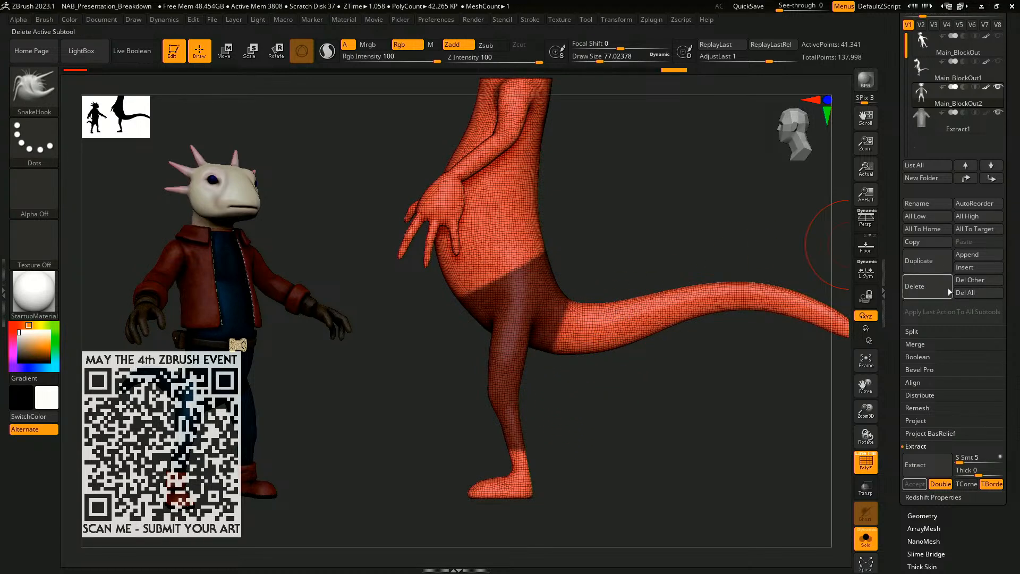
- Extract the masked trouser area of Main_BlockOut2 with thickness 0 and accept it as a new subtool
{"action": "left_click", "coordinate": [925, 466]}
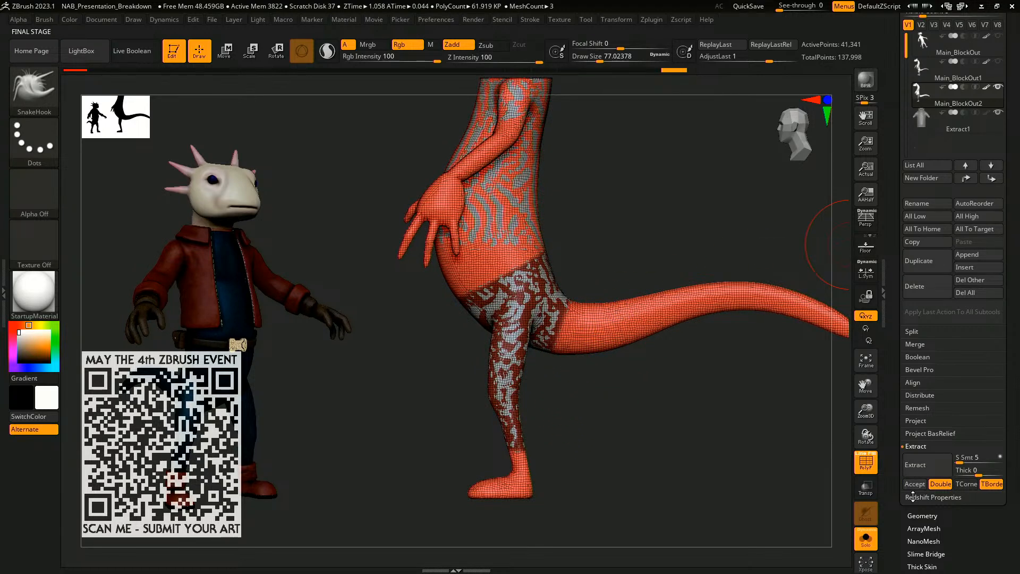
{"action": "left_click", "coordinate": [915, 484]}
{"action": "left_click_drag", "start_coordinate": [673, 449], "coordinate": [724, 400]}
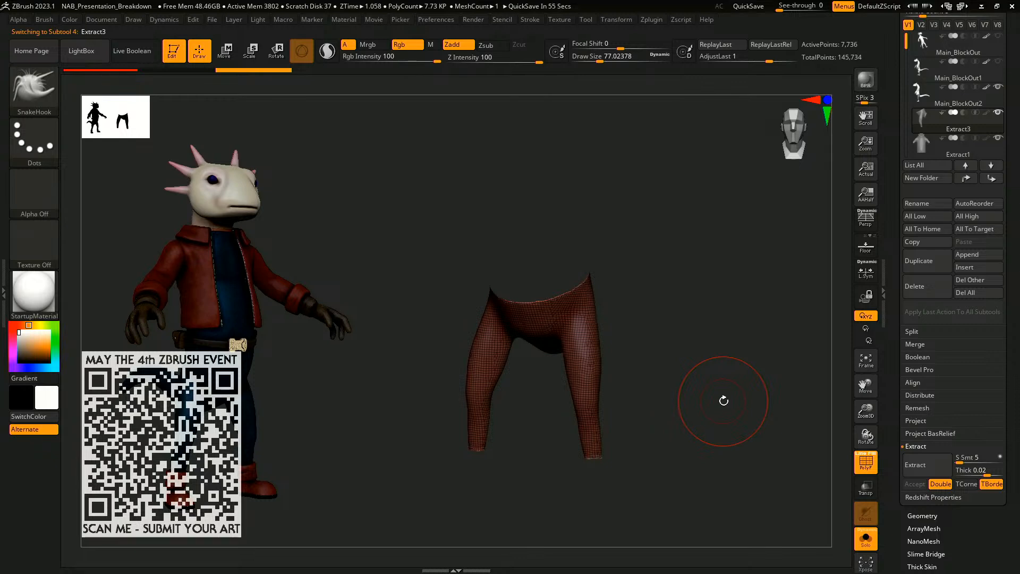
{"action": "left_click_drag", "start_coordinate": [713, 348], "coordinate": [706, 296]}
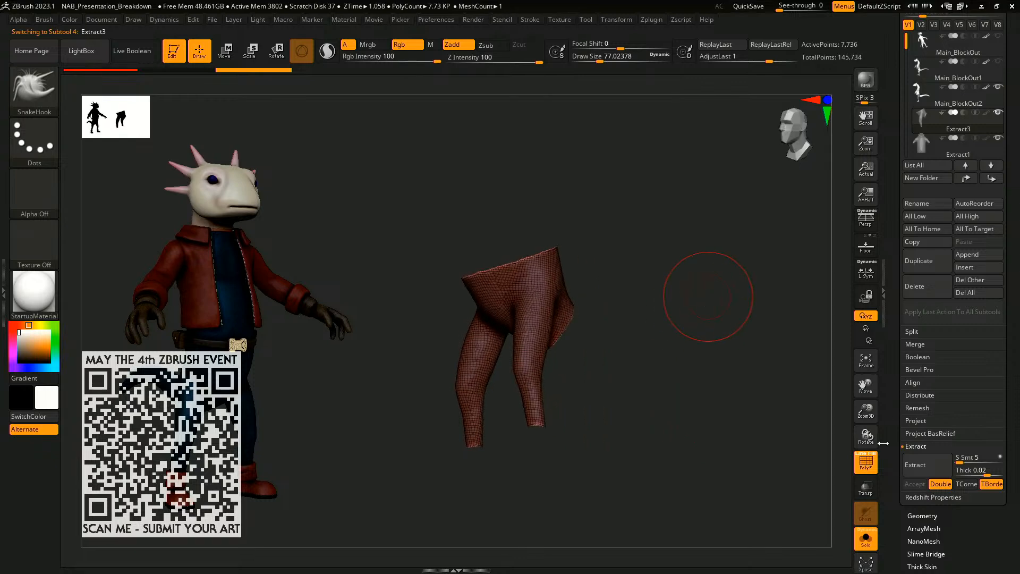
- Compare Main_BlockOut2 with the extracted pants, ending with the pants active and framed from the side
{"action": "left_click", "coordinate": [934, 98]}
{"action": "mouse_move", "coordinate": [675, 354]}
{"action": "left_mouse_down"}
{"action": "mouse_move", "coordinate": [638, 469]}
{"action": "mouse_move", "coordinate": [641, 454]}
{"action": "left_mouse_up"}
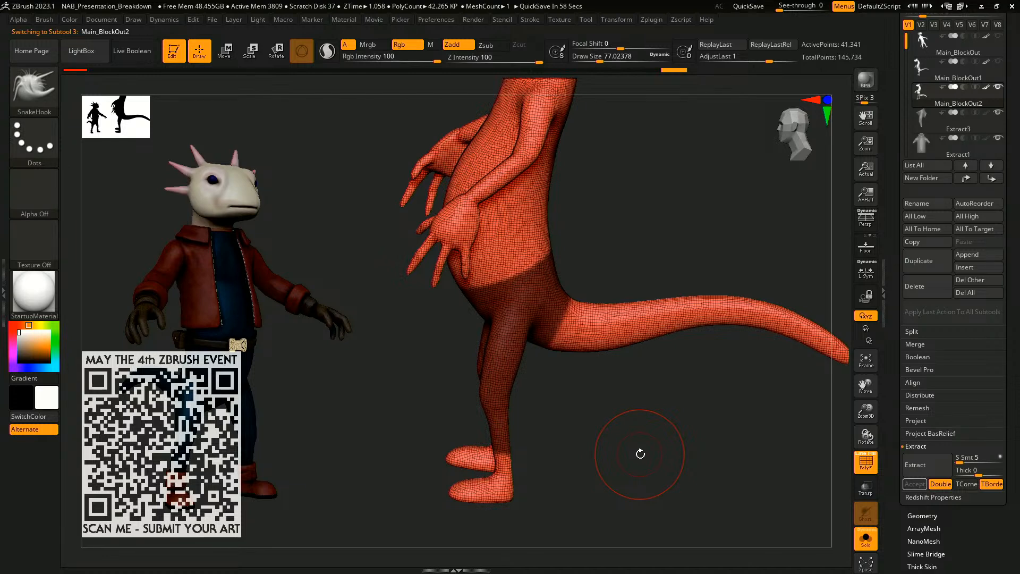
{"action": "left_click", "coordinate": [929, 126]}
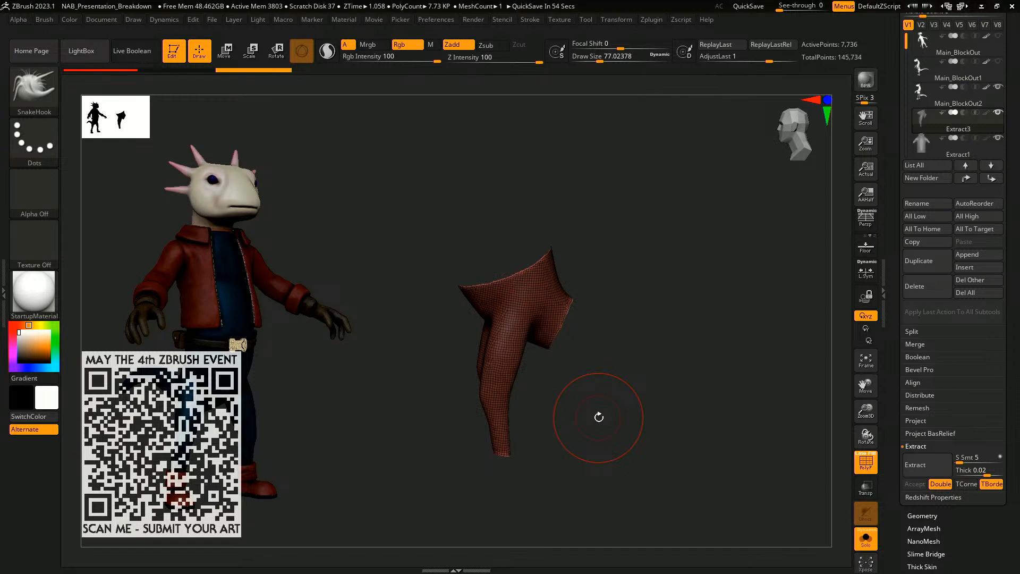
{"action": "left_click_drag", "start_coordinate": [627, 372], "coordinate": [717, 354], "text": "shift"}
{"action": "left_click_drag", "start_coordinate": [632, 270], "coordinate": [668, 316], "text": "alt"}
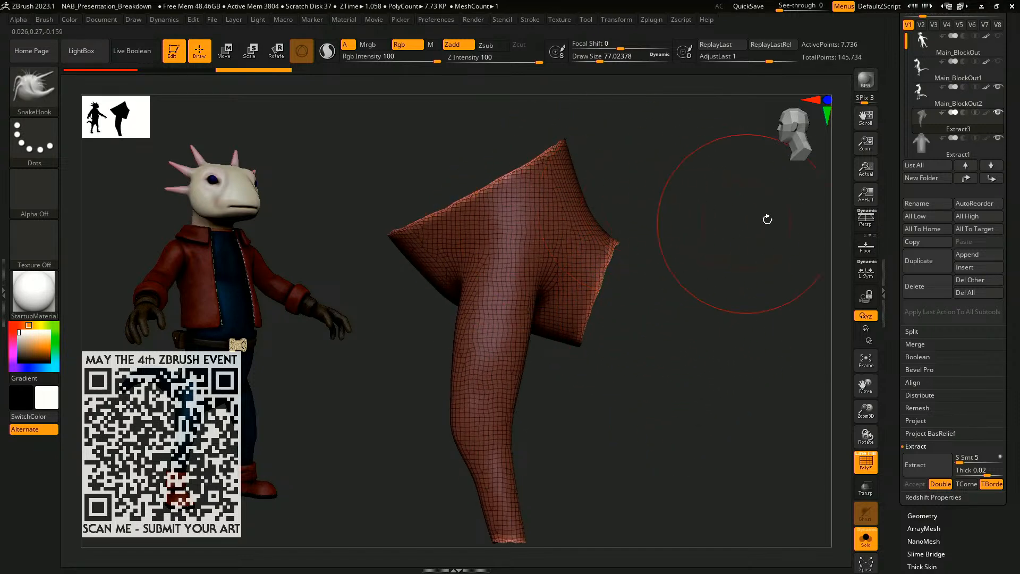
- Reduce the brush's draw size to about 4.3
{"action": "scroll", "coordinate": [1006, 161], "scroll_direction": "down", "scroll_amount": 3}
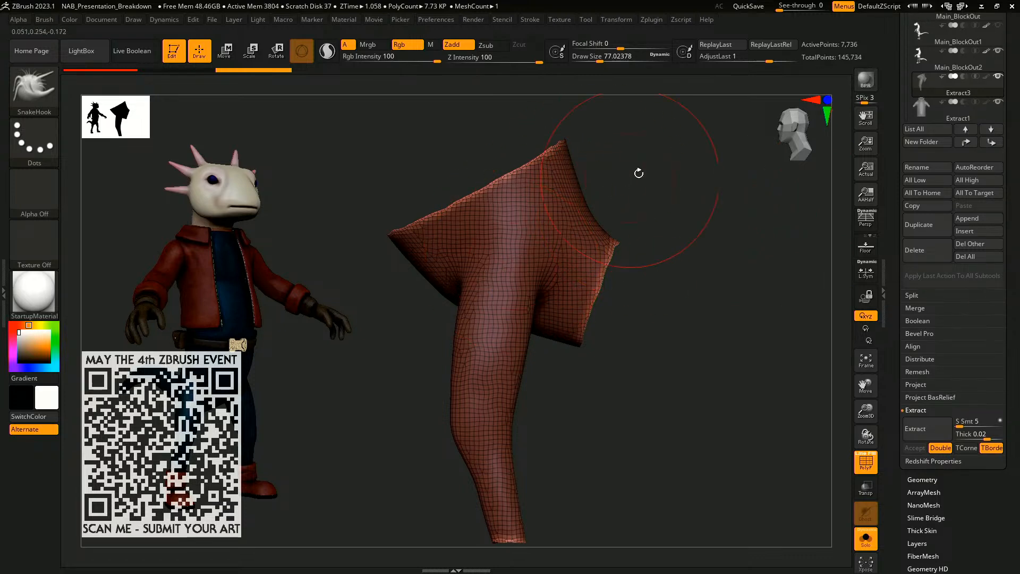
{"action": "key", "text": "s"}
{"action": "left_click_drag", "start_coordinate": [638, 170], "coordinate": [621, 166]}
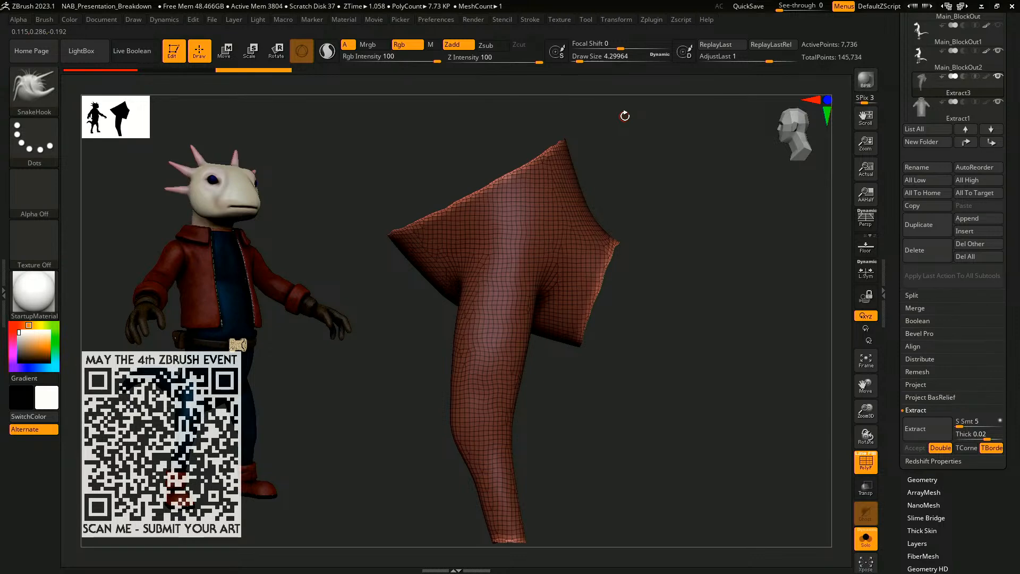
- Try Polish By Features on the extracted pants, and undo it
{"action": "left_click_drag", "start_coordinate": [1017, 254], "coordinate": [1015, 147]}
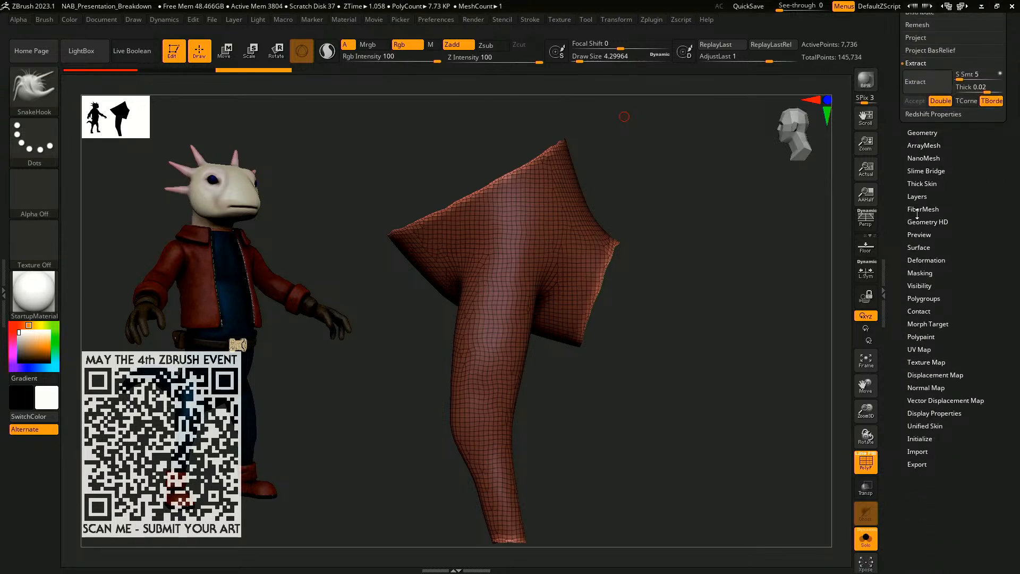
{"action": "left_click", "coordinate": [941, 260]}
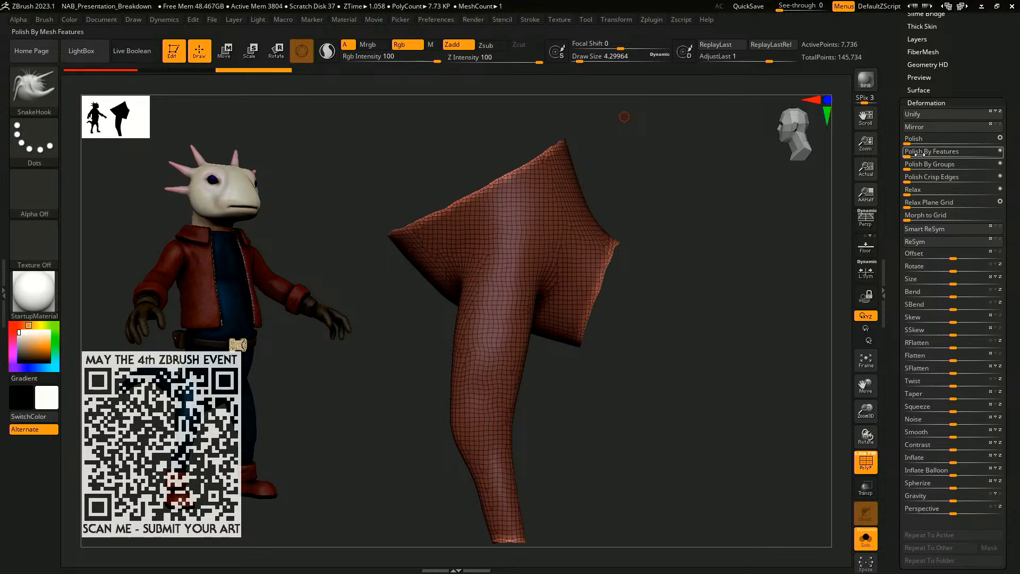
{"action": "left_click_drag", "start_coordinate": [918, 154], "coordinate": [973, 159]}
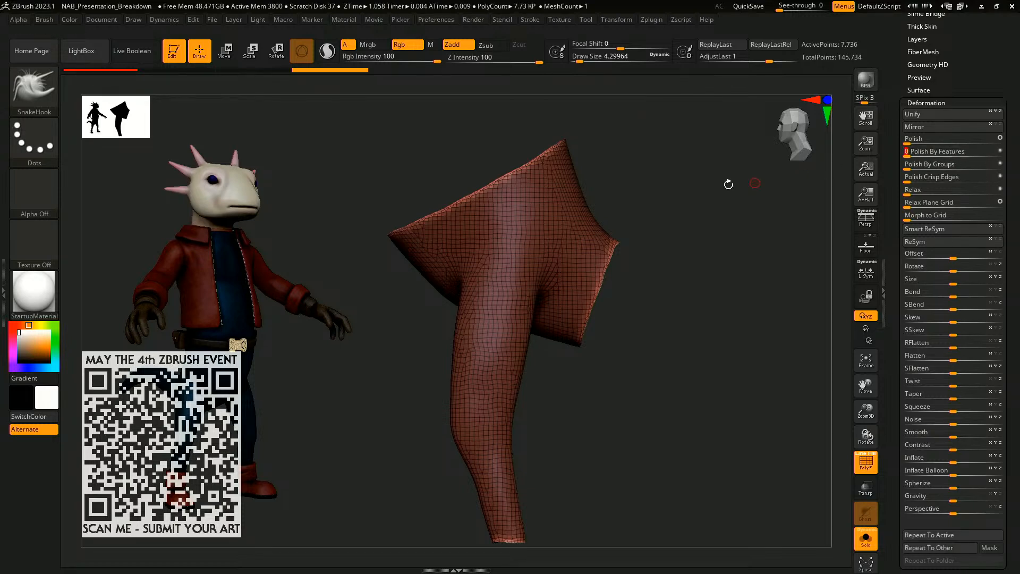
{"action": "left_click_drag", "start_coordinate": [676, 211], "coordinate": [698, 262], "text": "alt"}
{"action": "left_click_drag", "start_coordinate": [683, 186], "coordinate": [708, 290], "text": "alt"}
{"action": "key", "text": "ctrl+z"}
- Smooth the jagged waist and other open borders of the pants with Polish By Features
{"action": "mouse_move", "coordinate": [685, 199]}
{"action": "left_mouse_down", "text": "alt"}
{"action": "mouse_move", "coordinate": [627, 194]}
{"action": "mouse_move", "coordinate": [703, 275]}
{"action": "mouse_move", "coordinate": [667, 266]}
{"action": "left_mouse_up", "text": "alt"}
{"action": "left_click_drag", "start_coordinate": [593, 167], "coordinate": [436, 235], "text": "alt"}
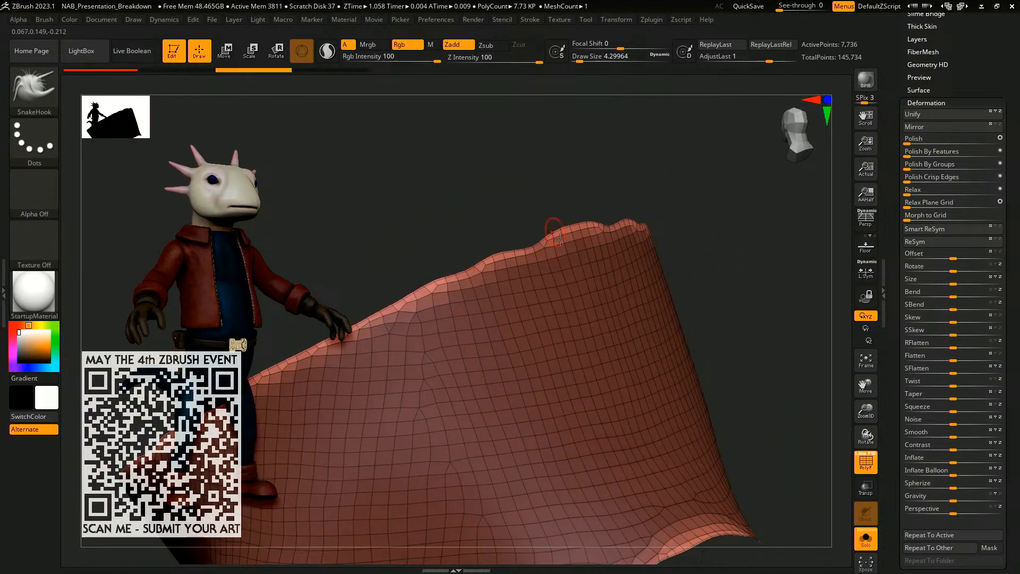
{"action": "left_click_drag", "start_coordinate": [915, 153], "coordinate": [952, 159]}
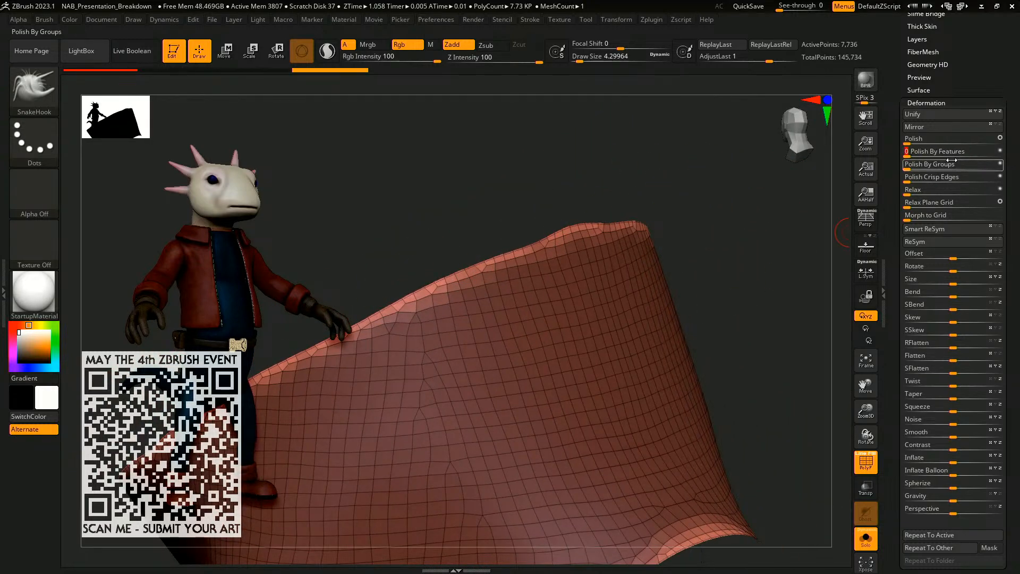
{"action": "left_click_drag", "start_coordinate": [788, 221], "coordinate": [766, 274]}
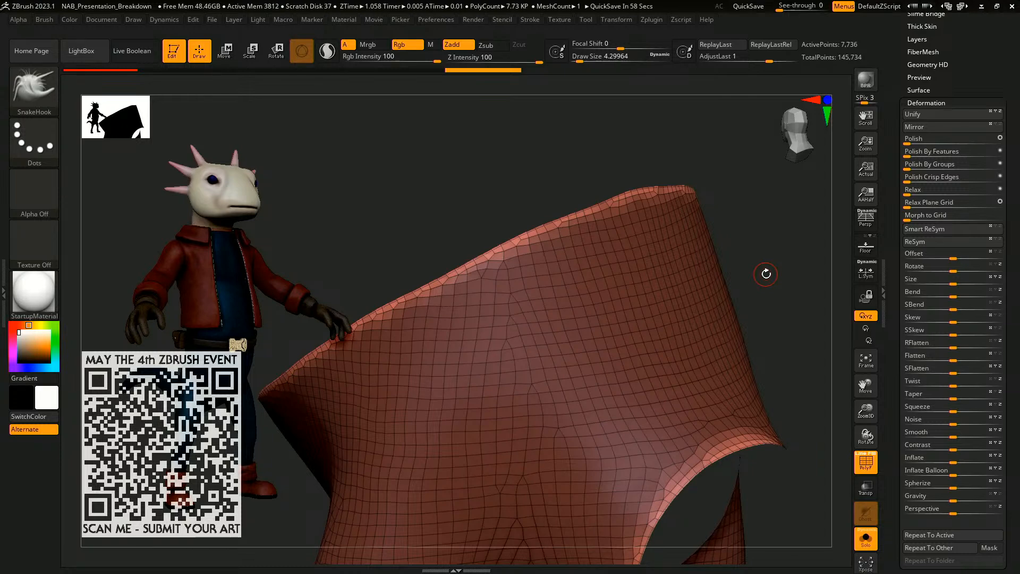
{"action": "scroll", "coordinate": [997, 85], "scroll_direction": "up", "scroll_amount": 2}
{"action": "left_click_drag", "start_coordinate": [789, 287], "coordinate": [713, 268]}
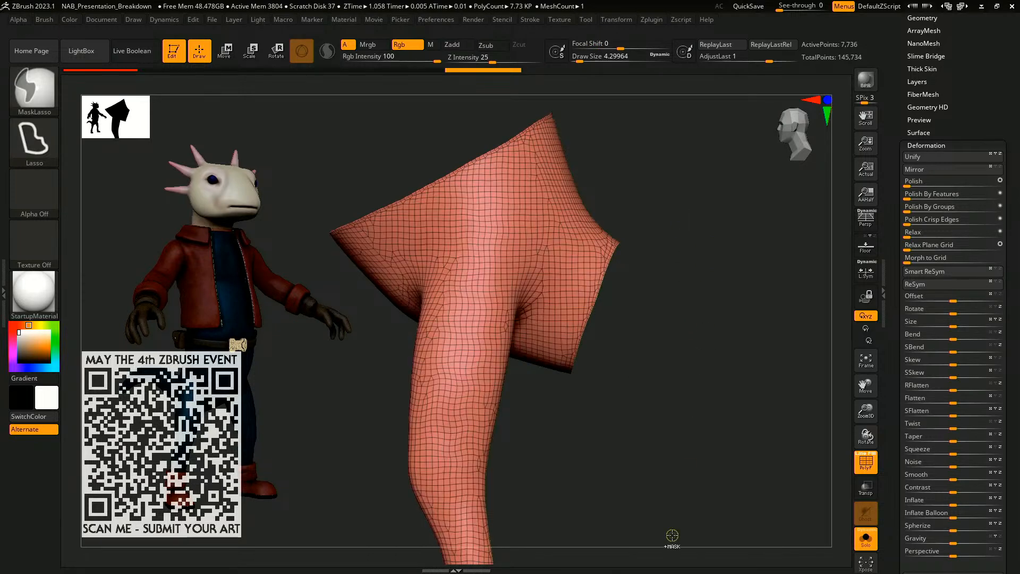
- Remesh the pants with ZRemesher using Target Polygons Count 10, KeepGroups enabled, SmoothGroups 0 and AdaptiveSize 0
{"action": "scroll", "coordinate": [934, 196], "scroll_direction": "up", "scroll_amount": 6}
{"action": "left_click", "coordinate": [930, 173]}
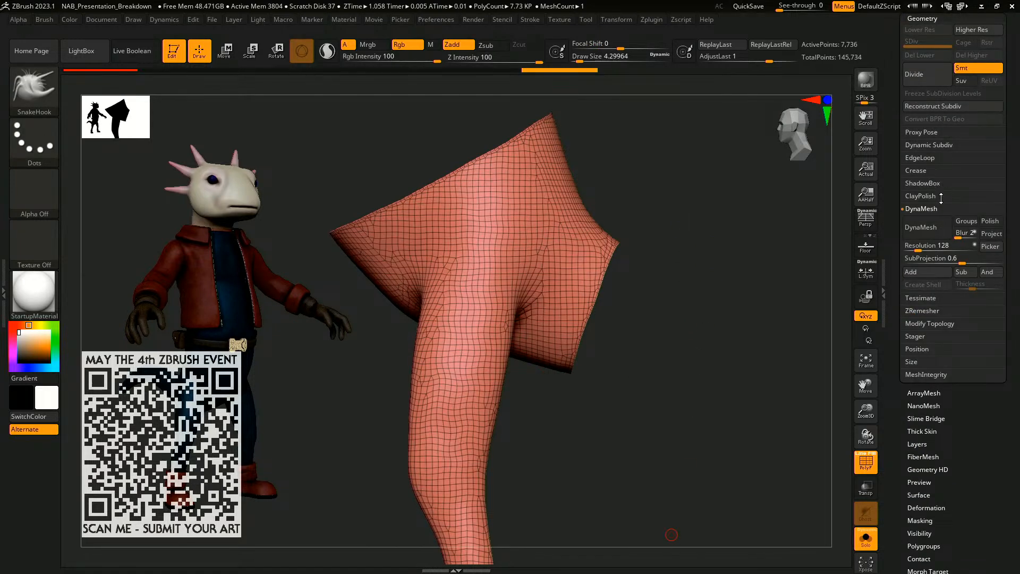
{"action": "left_click", "coordinate": [934, 312]}
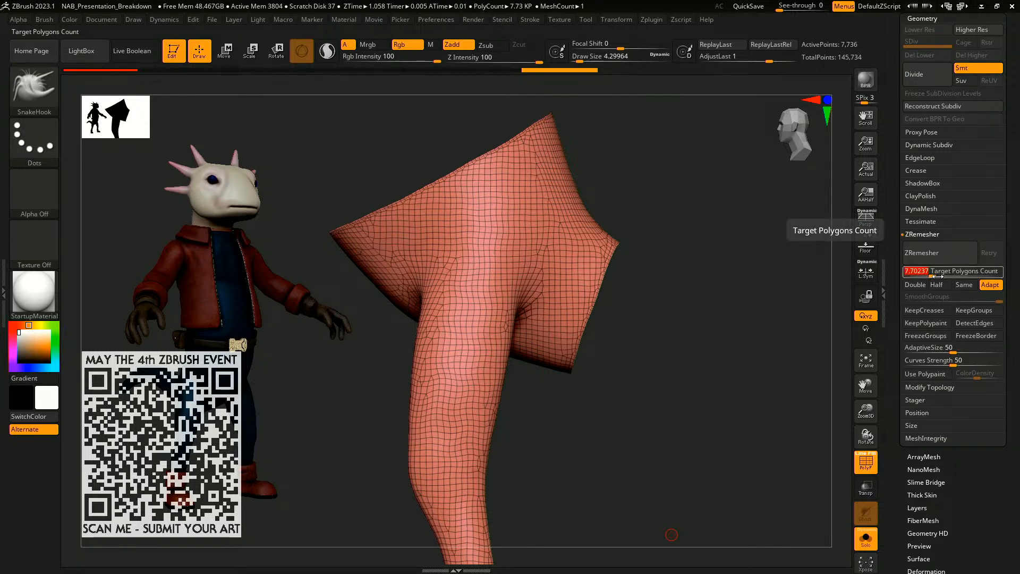
{"action": "left_click_drag", "start_coordinate": [927, 275], "coordinate": [936, 275]}
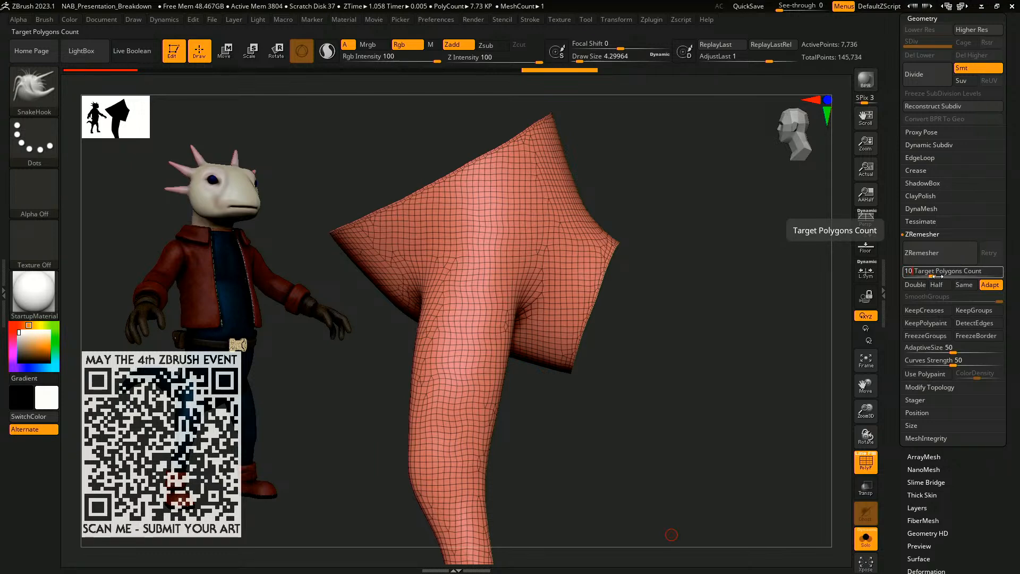
{"action": "left_click", "coordinate": [979, 313]}
{"action": "left_click_drag", "start_coordinate": [993, 301], "coordinate": [893, 303]}
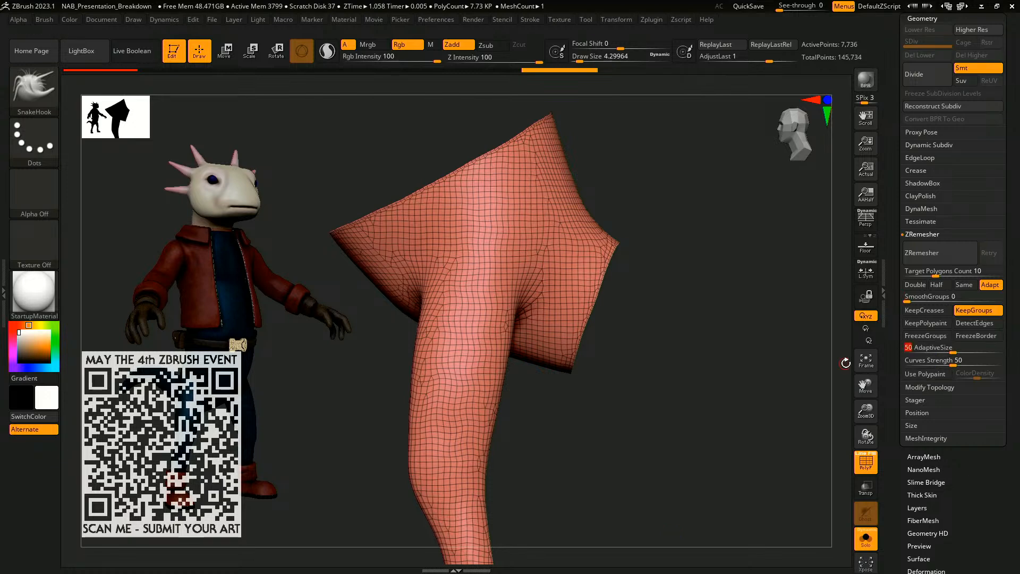
{"action": "left_click_drag", "start_coordinate": [930, 346], "coordinate": [899, 357]}
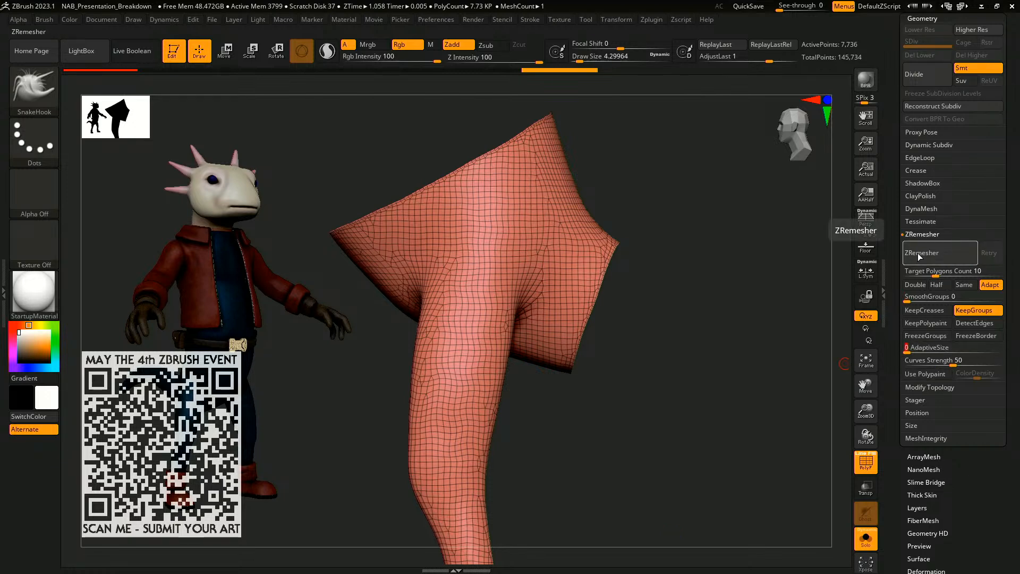
{"action": "left_click", "coordinate": [917, 255]}
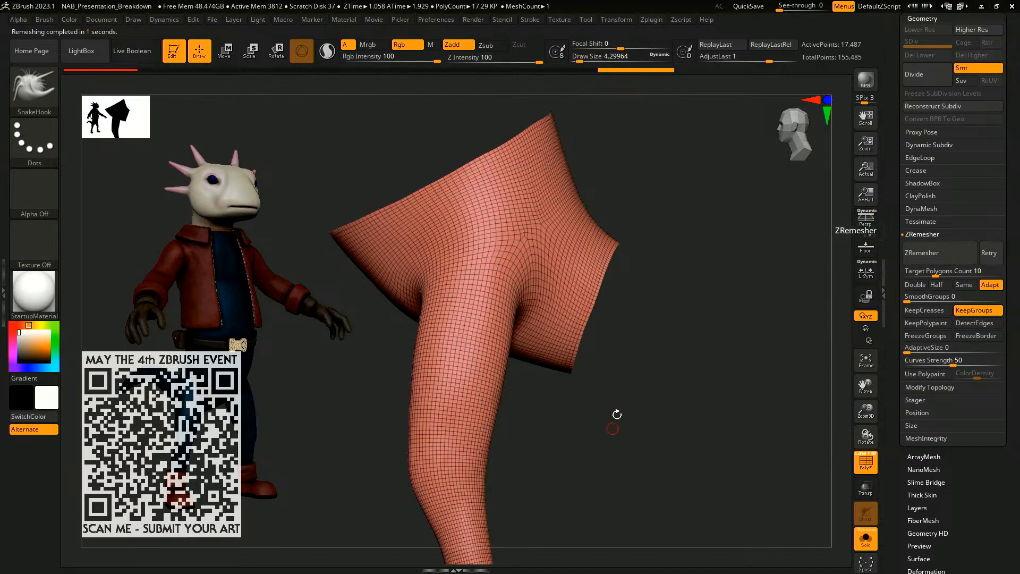
- Reduce the pants to a low-poly mesh by running ZRemesher four times with Half enabled
{"action": "left_click", "coordinate": [939, 285]}
{"action": "left_click", "coordinate": [983, 254]}
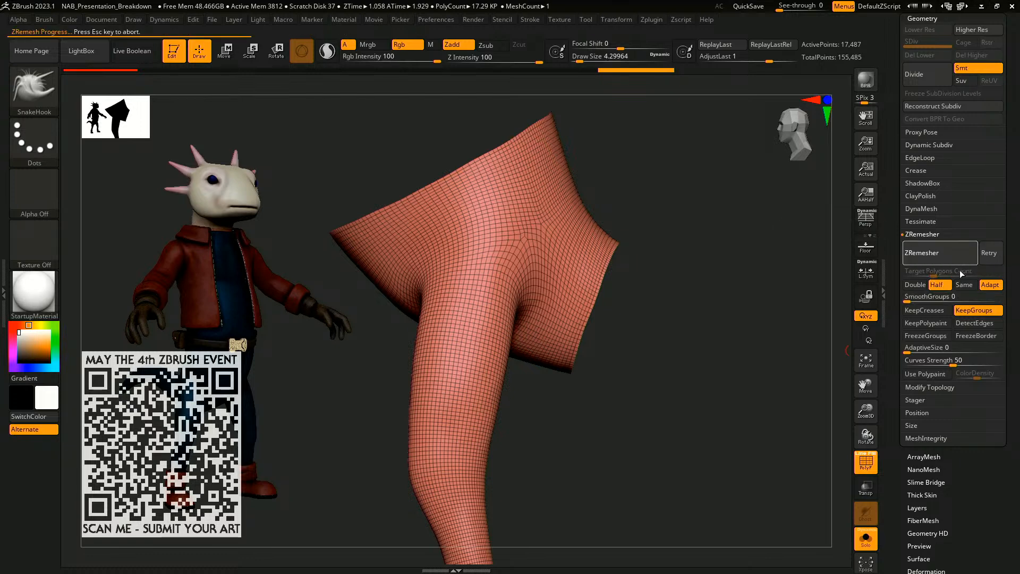
{"action": "left_click", "coordinate": [951, 261]}
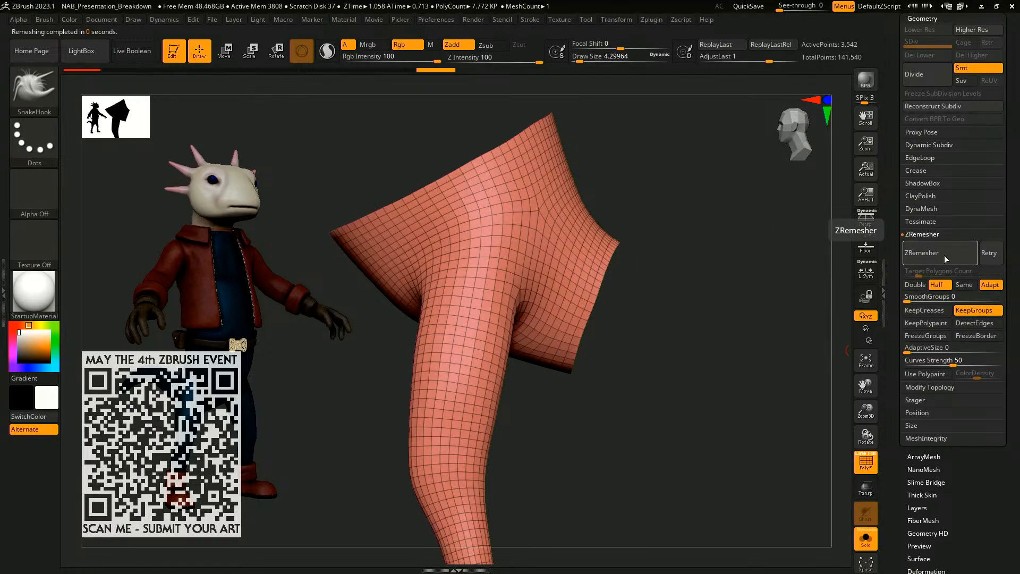
{"action": "left_click", "coordinate": [943, 258]}
{"action": "left_click", "coordinate": [942, 256]}
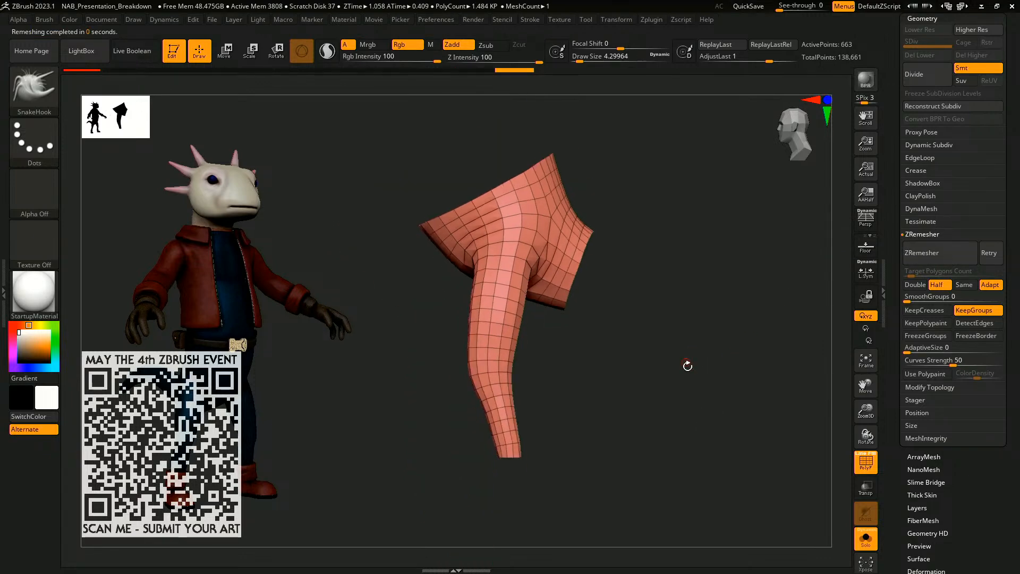
- Turn off Solo to show the pants together with the body and shirt from the front
{"action": "left_click_drag", "start_coordinate": [688, 366], "coordinate": [733, 351]}
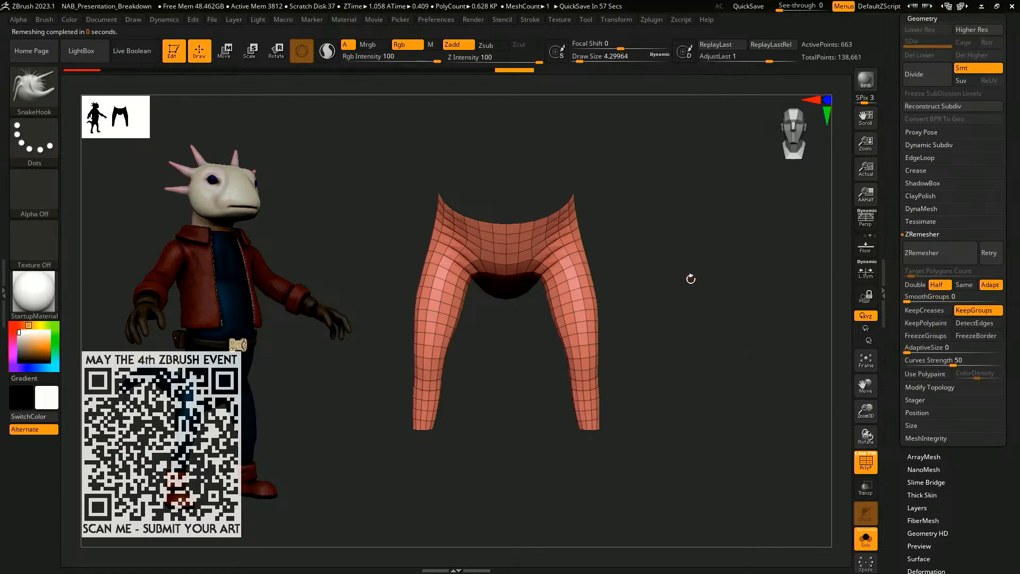
{"action": "left_click", "coordinate": [859, 534]}
{"action": "left_click_drag", "start_coordinate": [692, 330], "coordinate": [718, 388], "text": "alt"}
- Try transforming the pants with the gizmo centered on them, undo it and return to Draw mode
{"action": "key", "text": "w"}
{"action": "left_click", "coordinate": [569, 390], "text": "alt"}
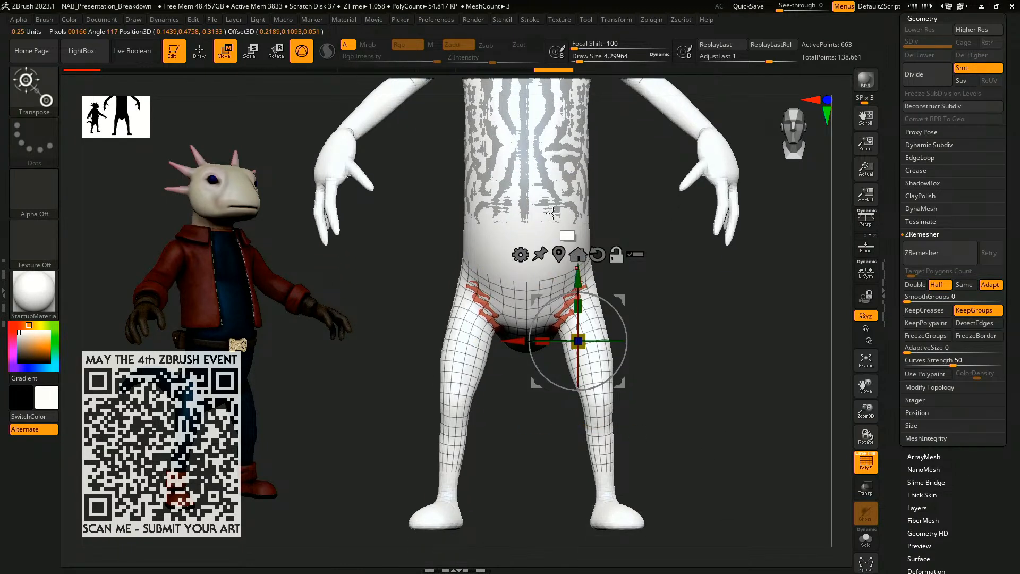
{"action": "left_click", "coordinate": [551, 254]}
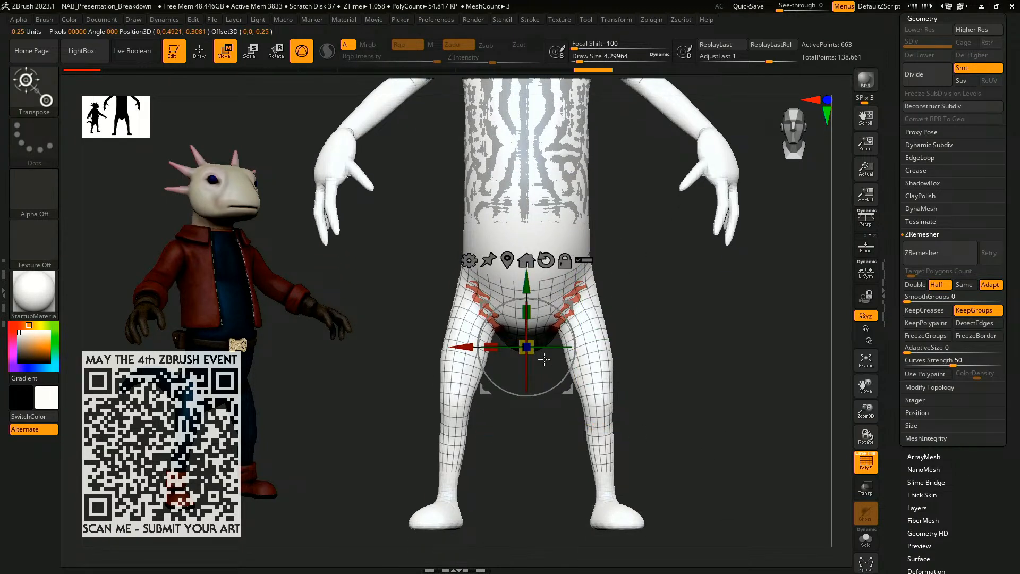
{"action": "left_click_drag", "start_coordinate": [534, 343], "coordinate": [550, 327]}
{"action": "key", "text": "ctrl+z"}
{"action": "key", "text": "q"}
- Make the shirt subtool Extract1 active and isolate it with Solo in a front view
{"action": "mouse_move", "coordinate": [660, 349]}
{"action": "left_mouse_down"}
{"action": "mouse_move", "coordinate": [647, 399]}
{"action": "mouse_move", "coordinate": [654, 497]}
{"action": "left_mouse_up"}
{"action": "left_click_drag", "start_coordinate": [653, 292], "coordinate": [645, 277]}
{"action": "key", "text": "Up"}
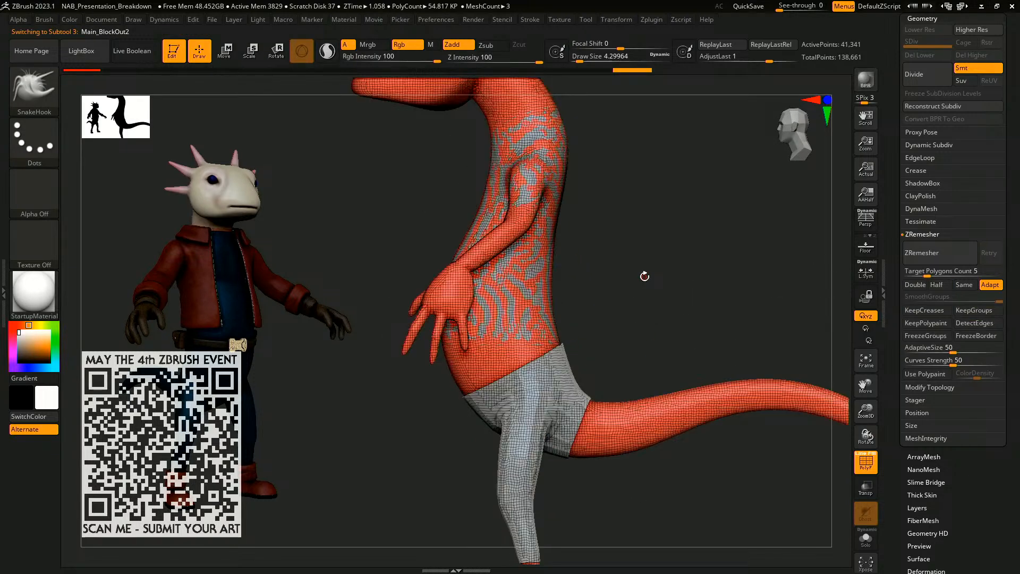
{"action": "key", "text": "Down"}
{"action": "key", "text": "Down"}
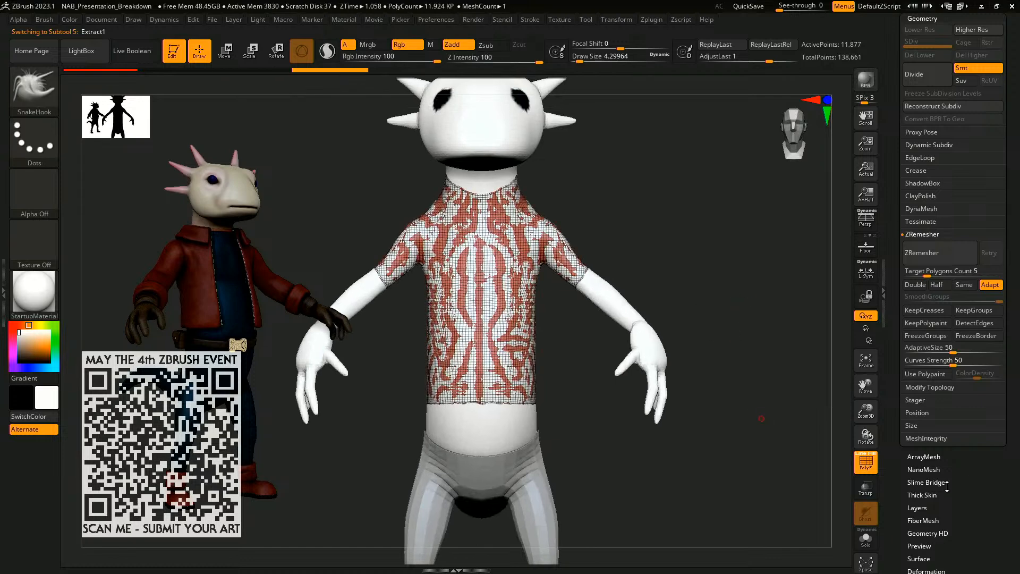
{"action": "scroll", "coordinate": [984, 468], "scroll_direction": "down", "scroll_amount": 1}
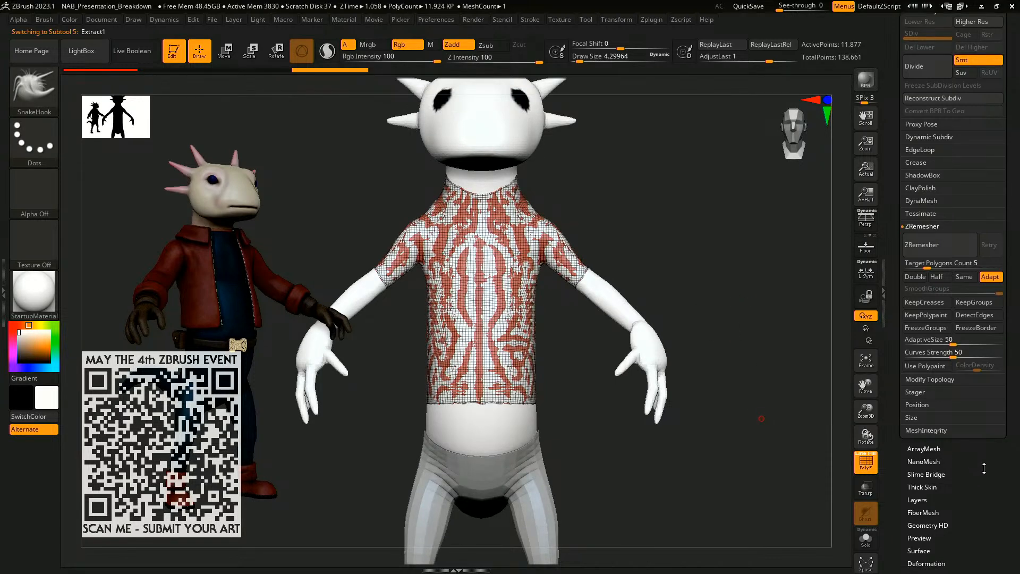
{"action": "left_click_drag", "start_coordinate": [984, 468], "coordinate": [986, 422]}
{"action": "left_click", "coordinate": [866, 538]}
{"action": "left_click_drag", "start_coordinate": [727, 372], "coordinate": [731, 470], "text": "alt"}
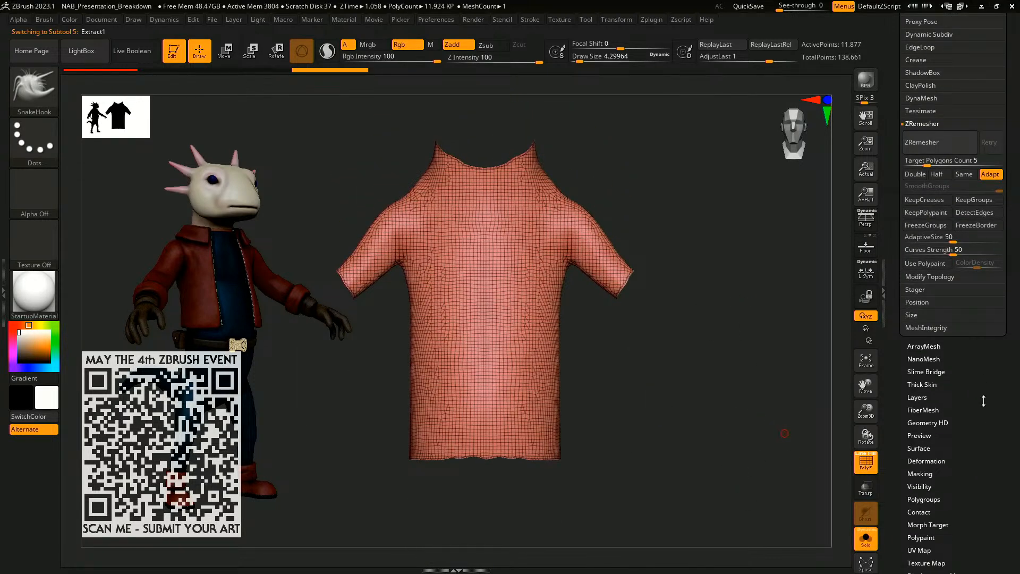
- Smooth the shirt's ragged borders with the Polish By Features deformation at 10
{"action": "scroll", "coordinate": [985, 402], "scroll_direction": "down", "scroll_amount": 3}
{"action": "left_click", "coordinate": [940, 344]}
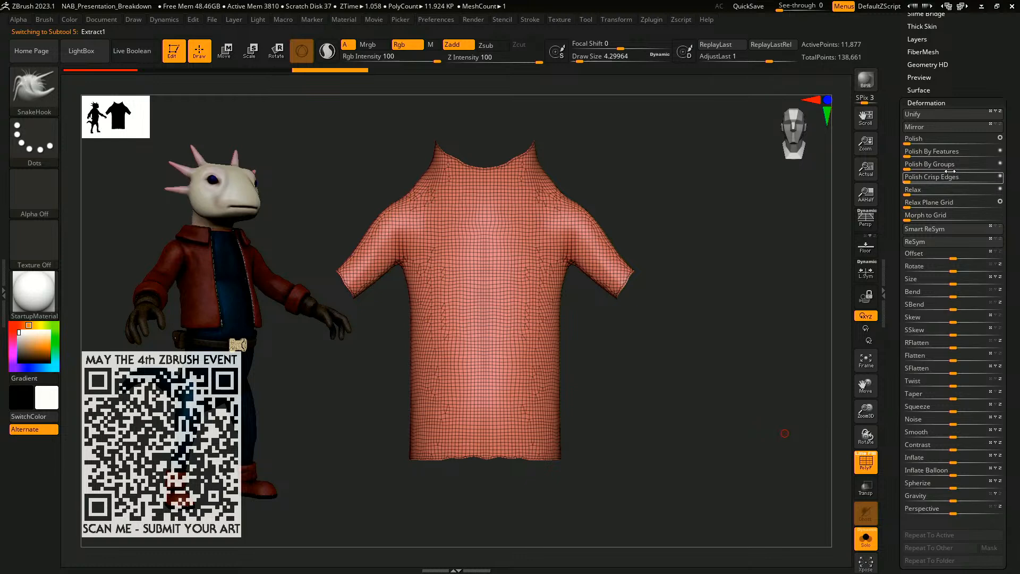
{"action": "left_click", "coordinate": [927, 155]}
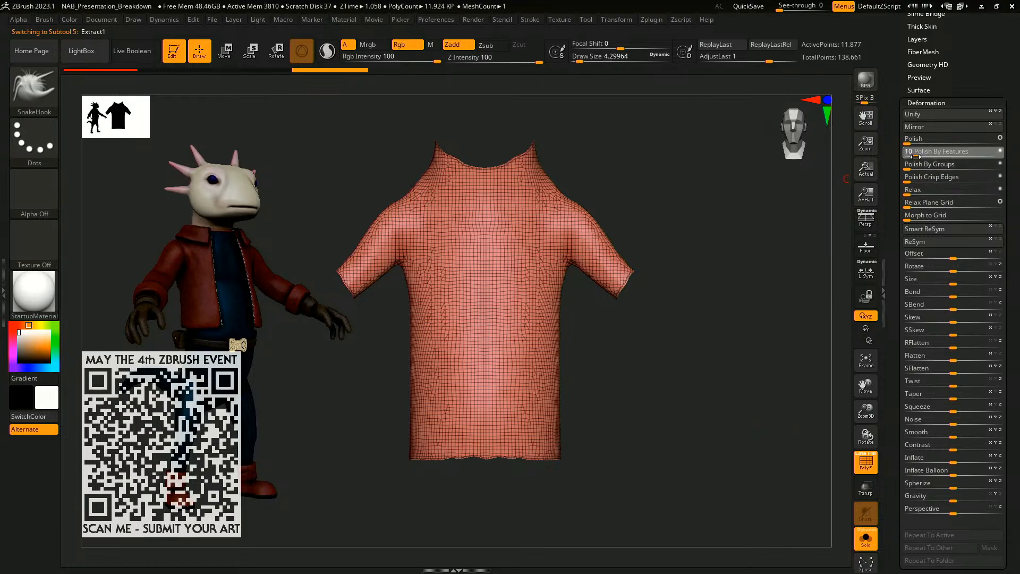
- Run ZRemesher on the shirt with KeepGroups enabled, SmoothGroups at 0 and AdaptiveSize at 0
{"action": "scroll", "coordinate": [1008, 243], "scroll_direction": "up", "scroll_amount": 6}
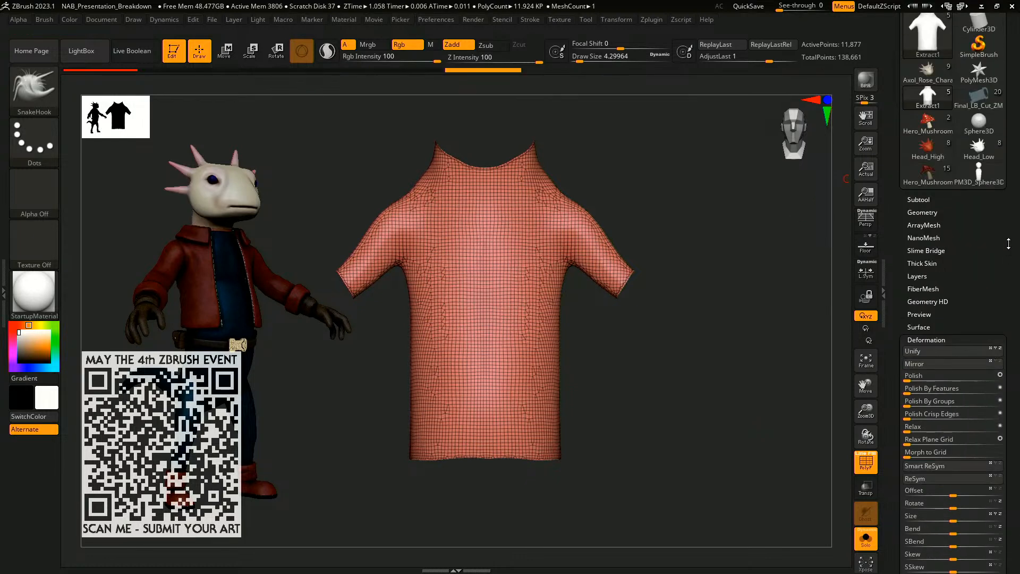
{"action": "left_click", "coordinate": [931, 212]}
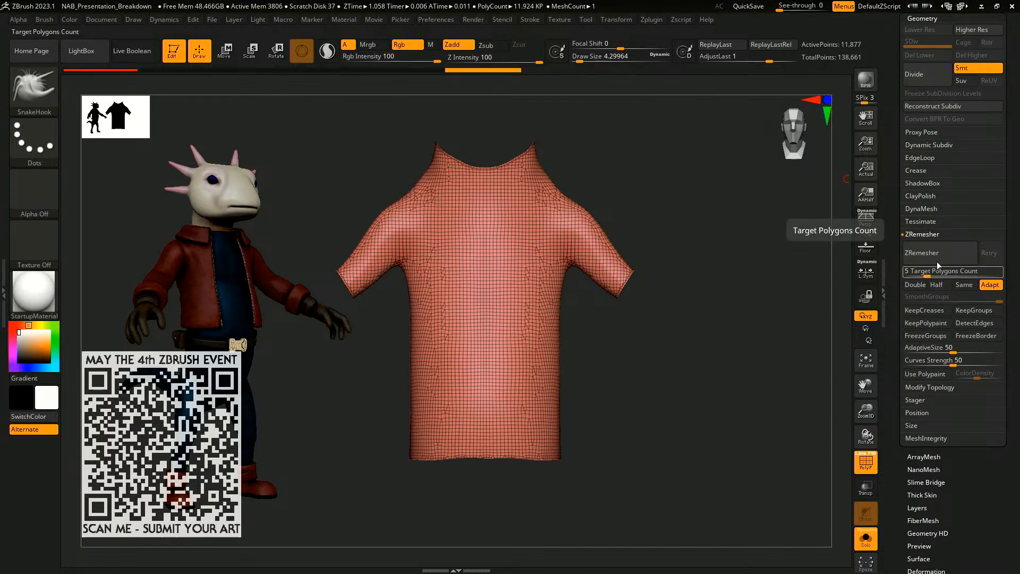
{"action": "left_click", "coordinate": [977, 311]}
{"action": "left_click_drag", "start_coordinate": [1000, 301], "coordinate": [906, 301]}
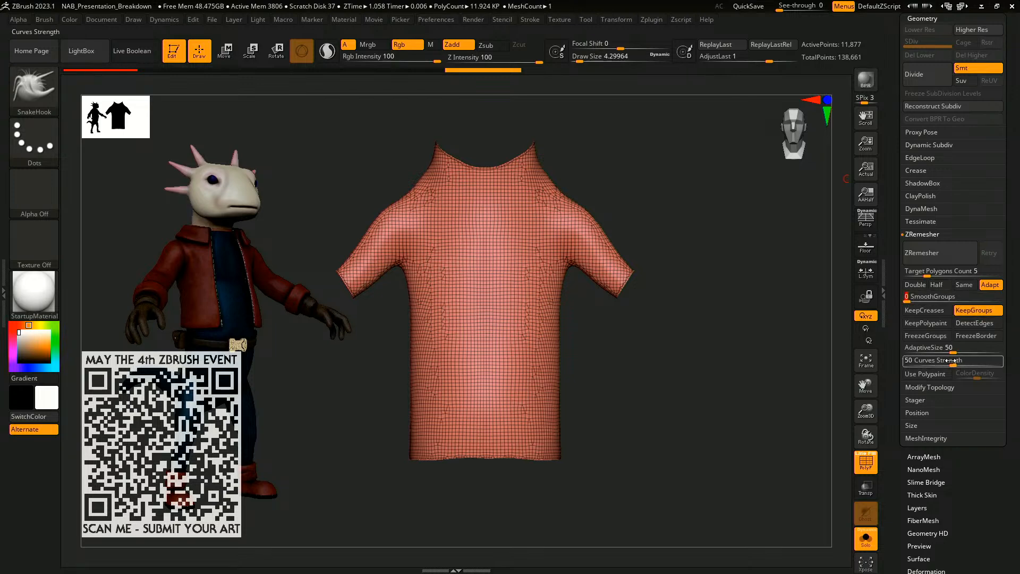
{"action": "left_click_drag", "start_coordinate": [953, 352], "coordinate": [906, 352]}
{"action": "left_click", "coordinate": [921, 253]}
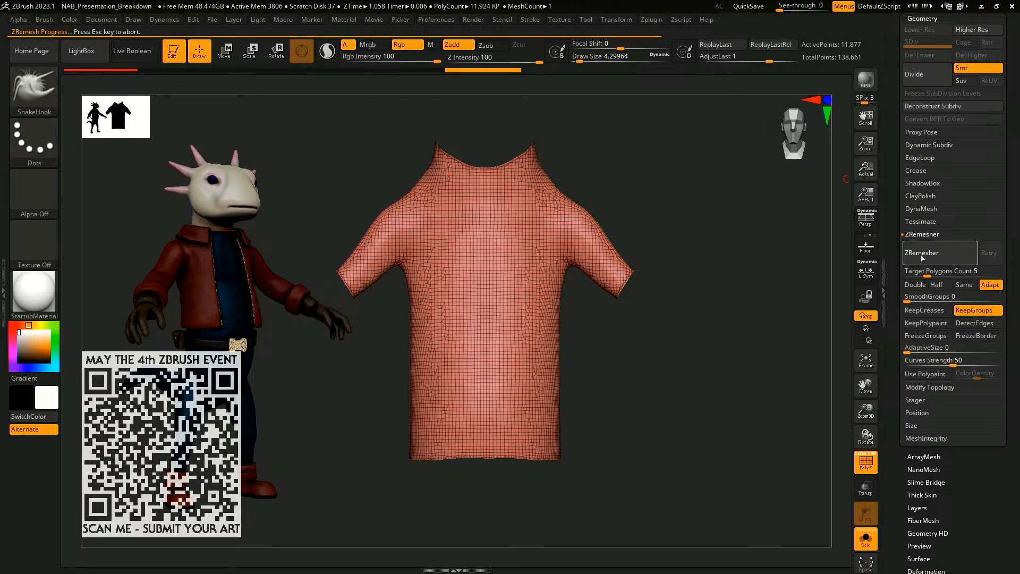
- Reduce the shirt to a low-poly mesh by running ZRemesher repeatedly with Half enabled
{"action": "left_click", "coordinate": [941, 285]}
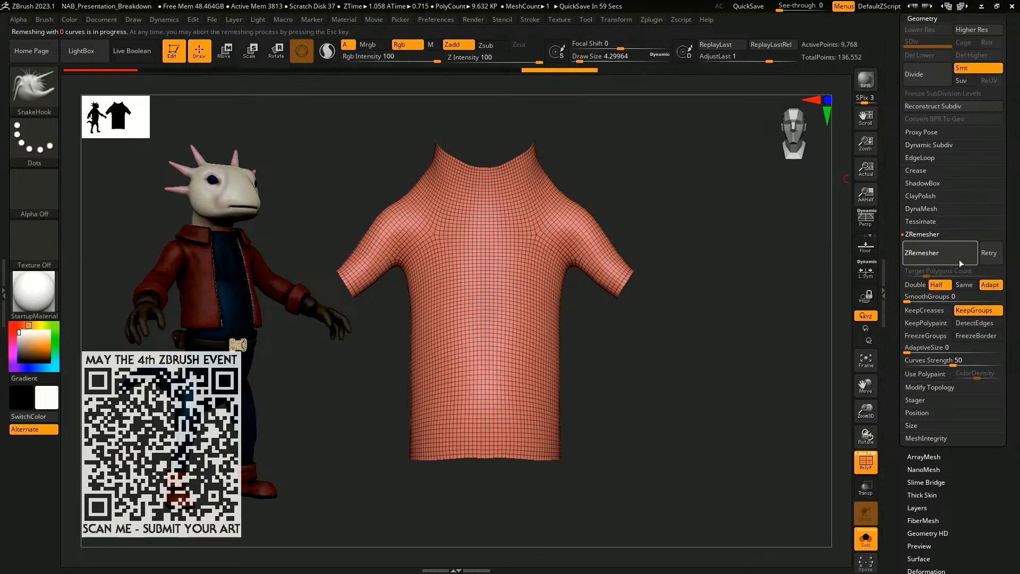
{"action": "left_click", "coordinate": [952, 260]}
{"action": "left_click", "coordinate": [942, 261]}
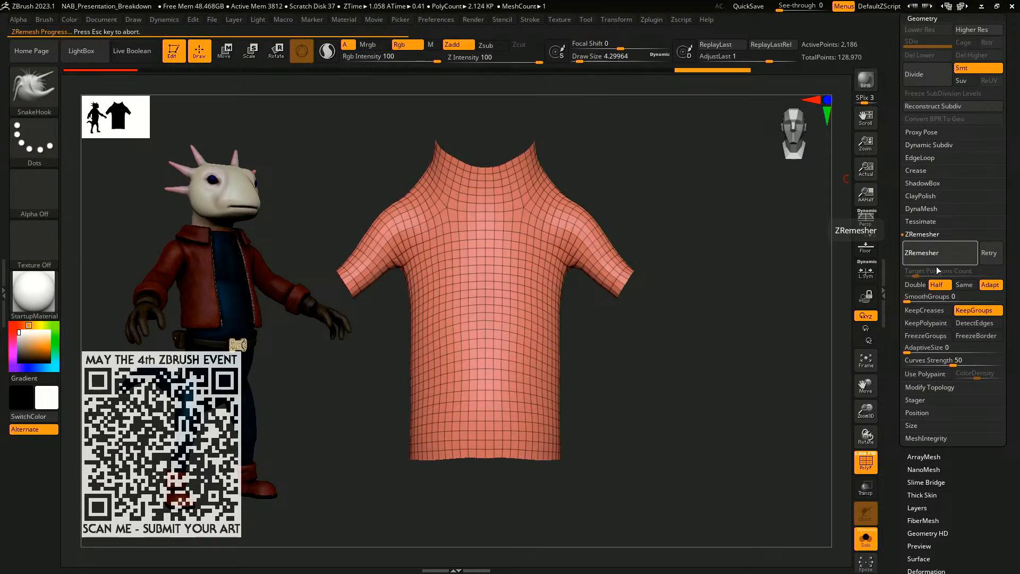
{"action": "left_click_drag", "start_coordinate": [774, 341], "coordinate": [741, 392]}
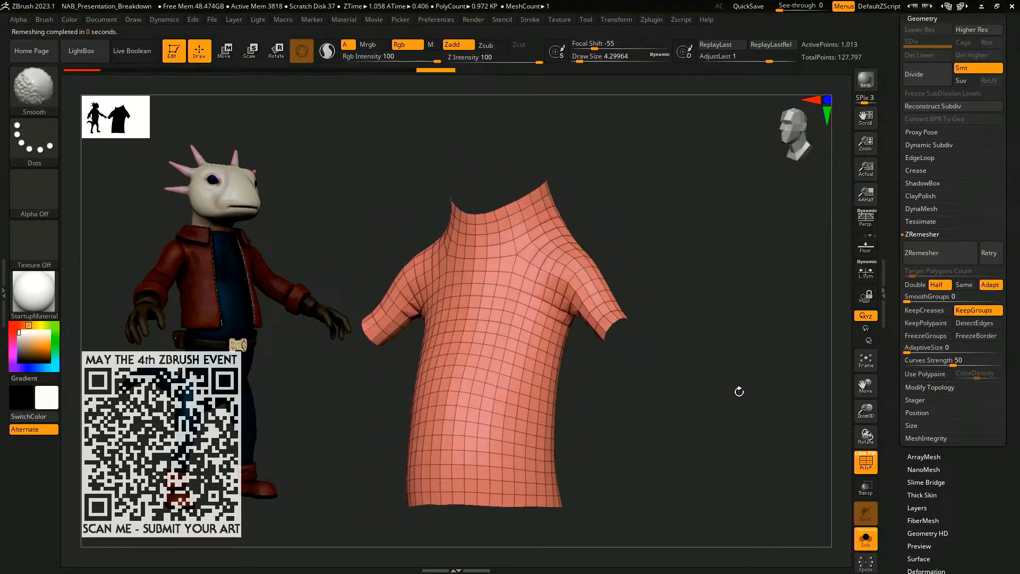
- Turn off Solo, scale the shirt up slightly with the gizmo so it sits outside the body, and return to the SnakeHook brush
{"action": "left_click", "coordinate": [868, 532]}
{"action": "key", "text": "w"}
{"action": "left_click_drag", "start_coordinate": [708, 337], "coordinate": [746, 257], "text": "shift"}
{"action": "left_click", "coordinate": [542, 297]}
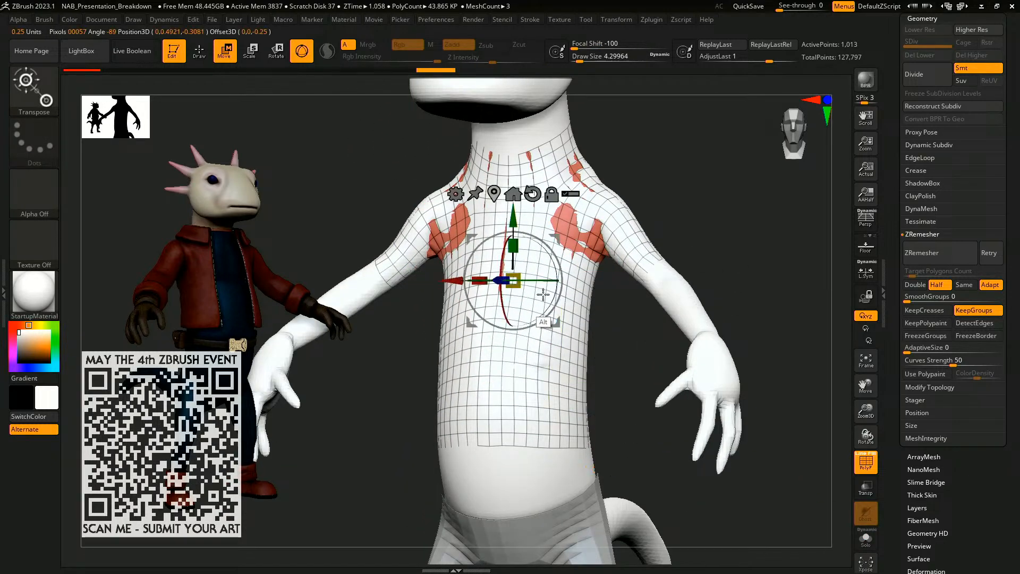
{"action": "key", "text": "ctrl+i"}
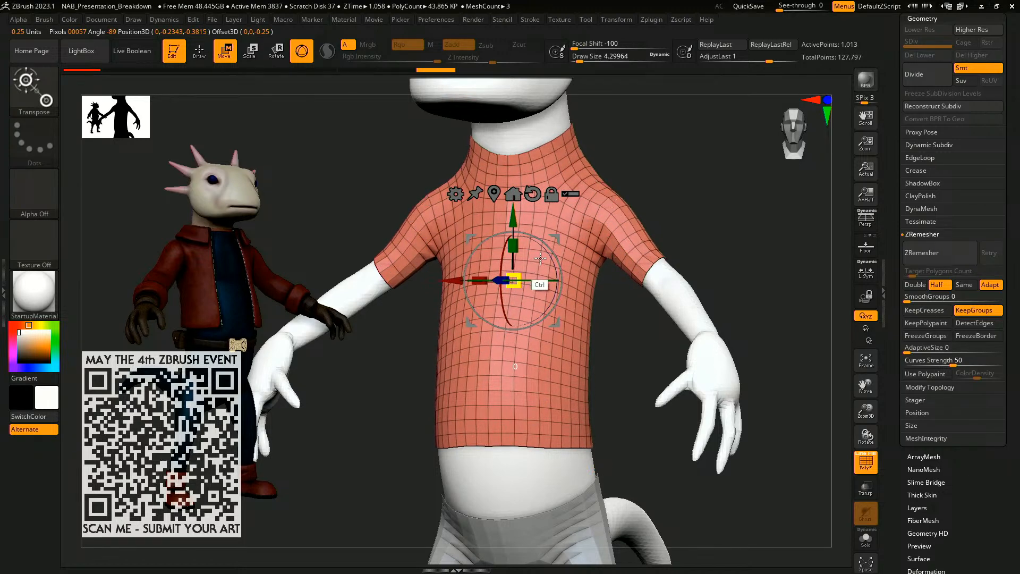
{"action": "key", "text": "b"}
{"action": "key", "text": "s"}
{"action": "key", "text": "h"}
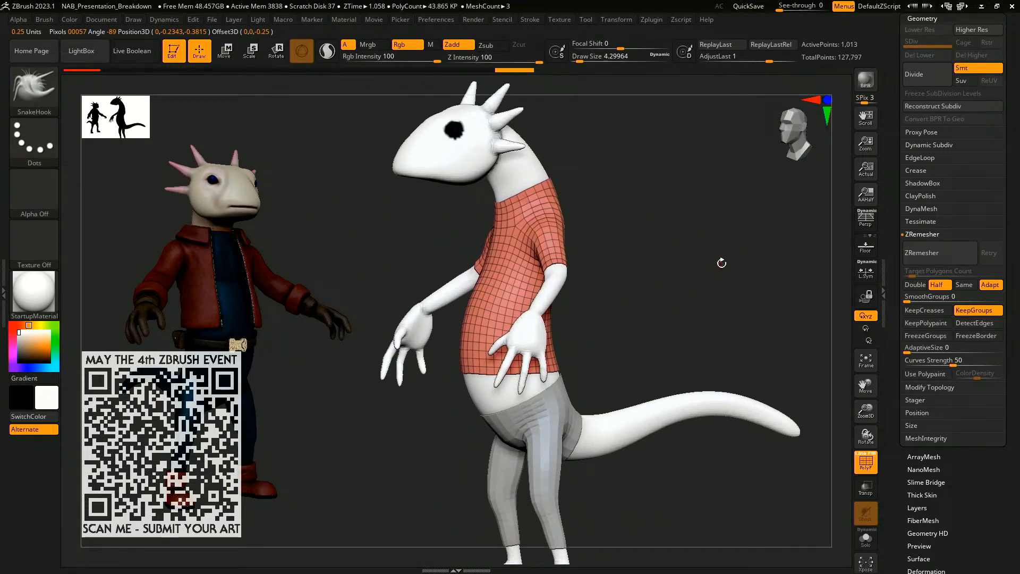
- Switch to the finished Axol_Rose character tool and view it without its wireframe
{"action": "scroll", "coordinate": [990, 227], "scroll_direction": "up", "scroll_amount": 5}
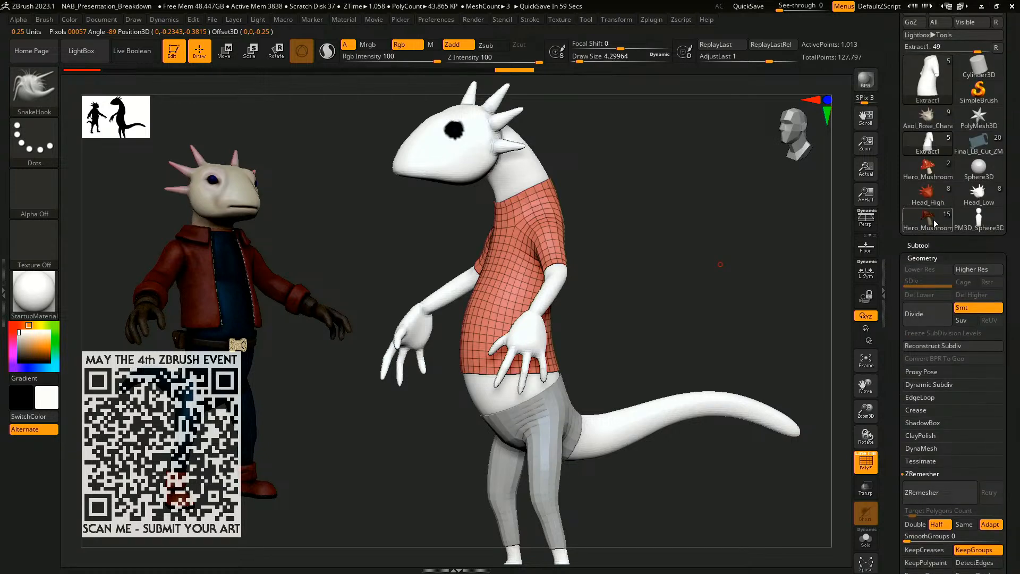
{"action": "left_click", "coordinate": [928, 118]}
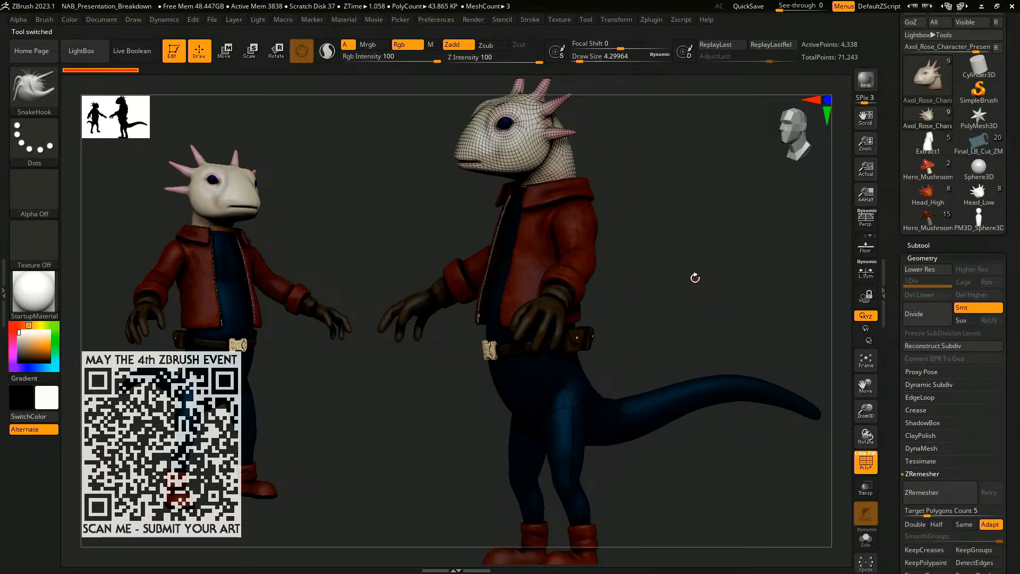
{"action": "key", "text": "shift+f"}
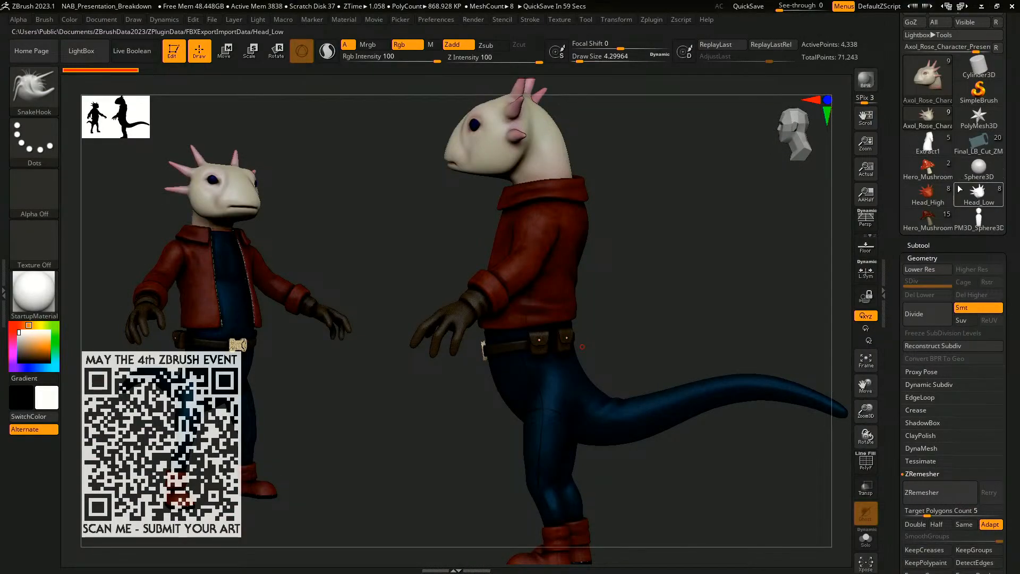
- Switch to the Final_LB_Cut_ZMesh tool, view the scanner from the front and examine its subtools, including Boolean_Cut
{"action": "mouse_move", "coordinate": [958, 184]}
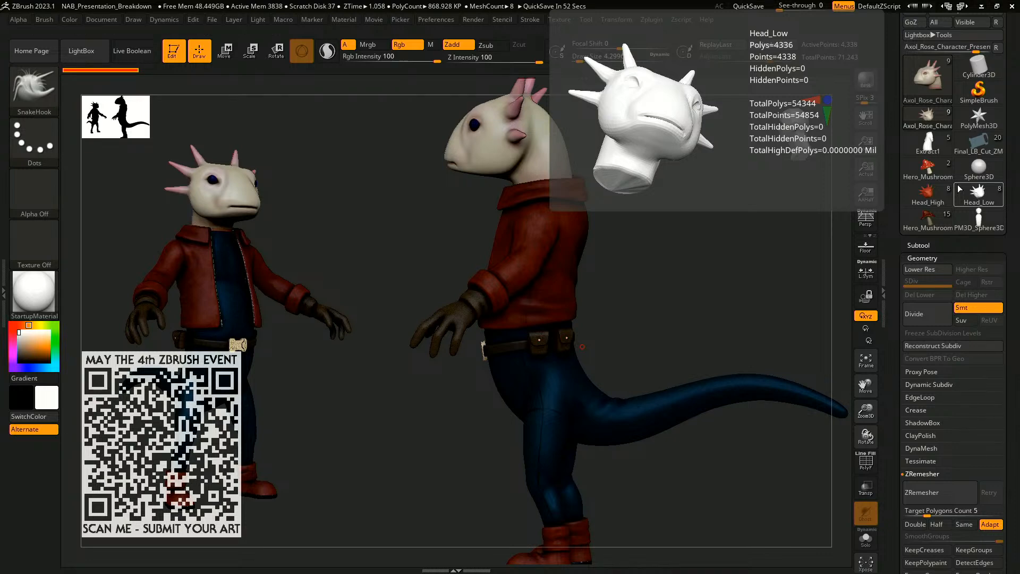
{"action": "left_click", "coordinate": [979, 145]}
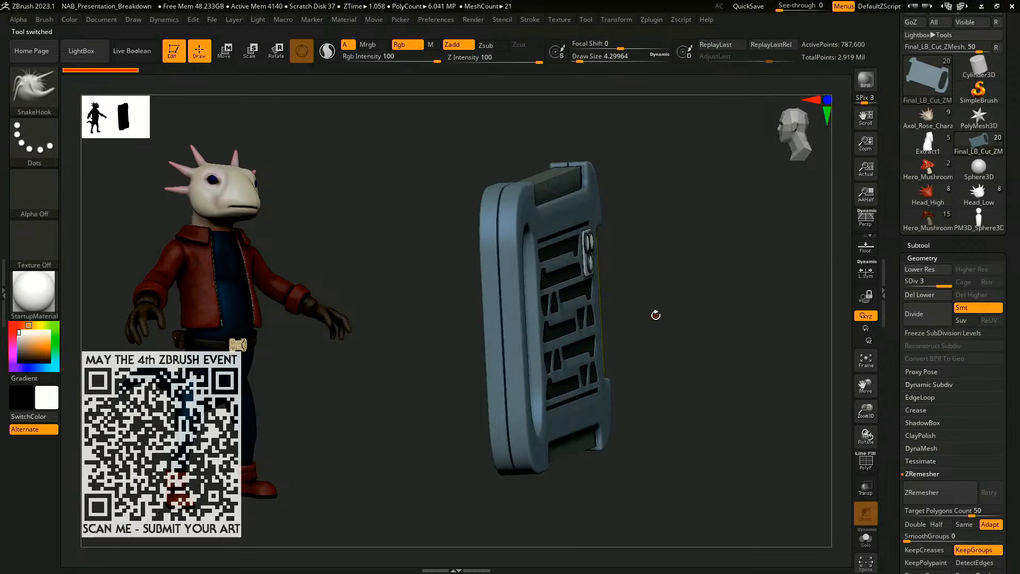
{"action": "left_click_drag", "start_coordinate": [656, 315], "coordinate": [710, 307]}
{"action": "left_click_drag", "start_coordinate": [646, 506], "coordinate": [651, 499], "text": "alt"}
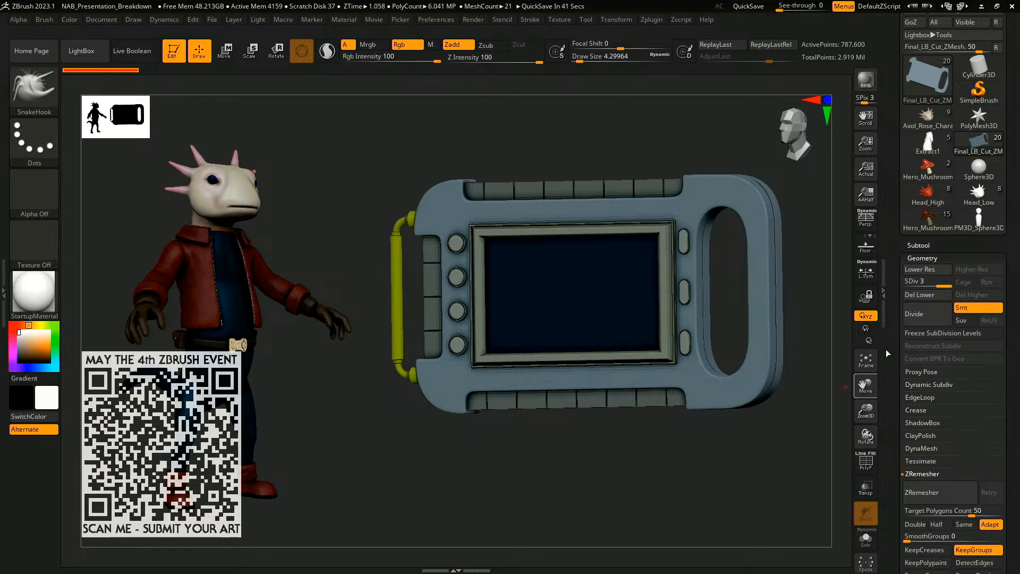
{"action": "mouse_move", "coordinate": [931, 151]}
{"action": "left_click", "coordinate": [930, 242]}
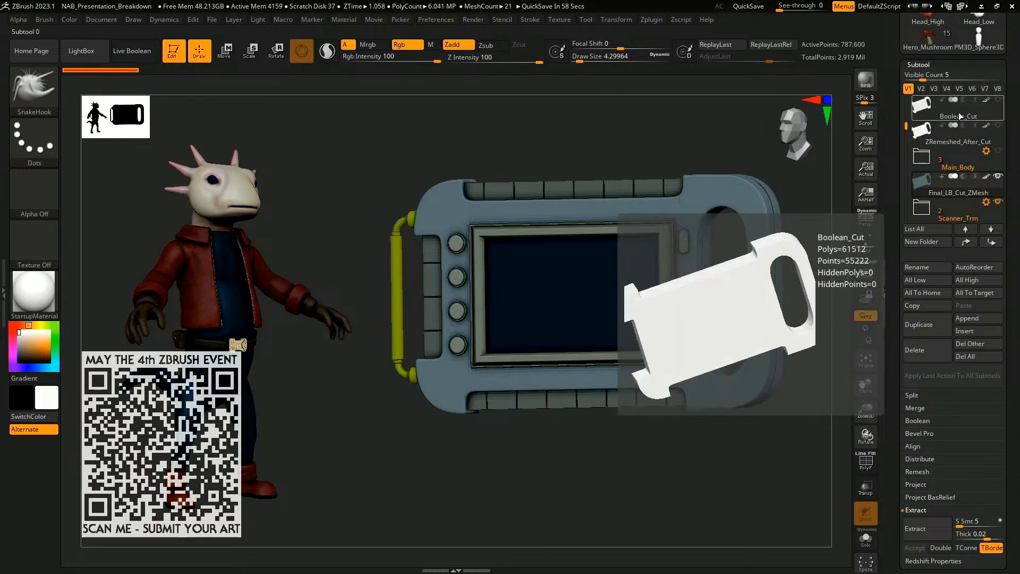
- Make the Cylinder3D primitive the active tool and show its polygon wireframe
{"action": "left_click_drag", "start_coordinate": [1006, 96], "coordinate": [1006, 238]}
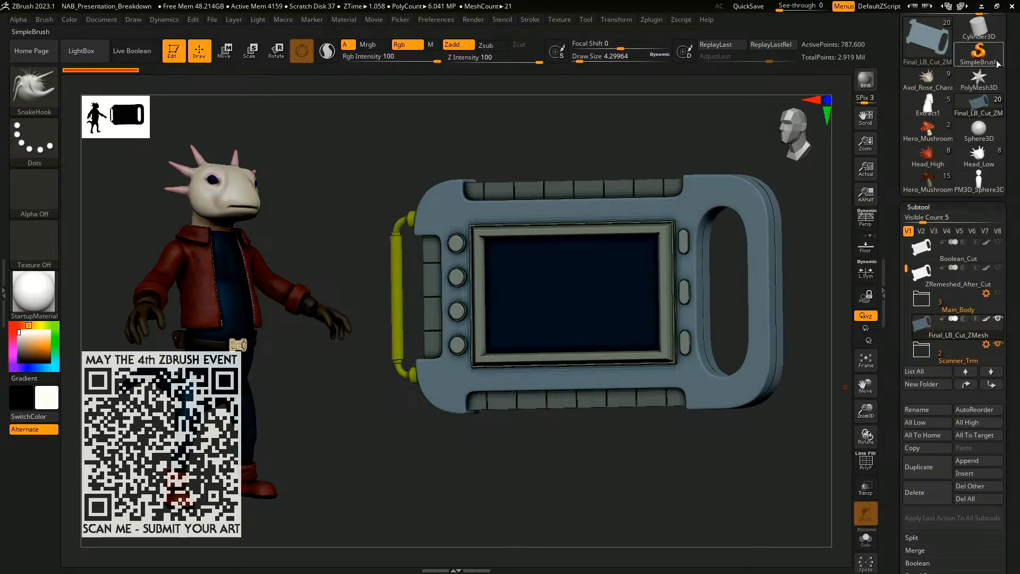
{"action": "left_click_drag", "start_coordinate": [1006, 44], "coordinate": [1006, 101]}
{"action": "left_click", "coordinate": [981, 87]}
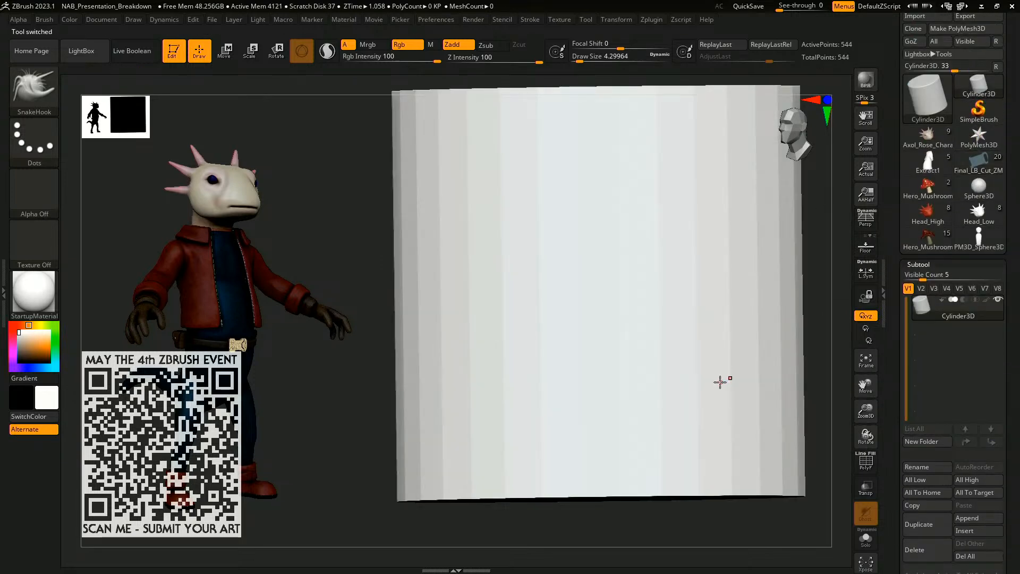
{"action": "left_click_drag", "start_coordinate": [813, 292], "coordinate": [679, 298], "text": "alt"}
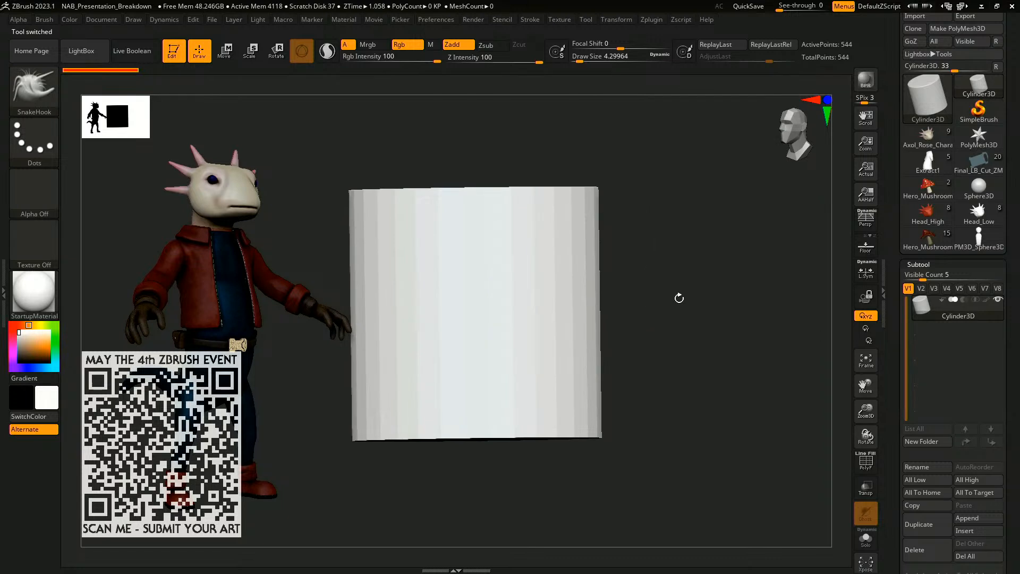
{"action": "key", "text": "shift+f"}
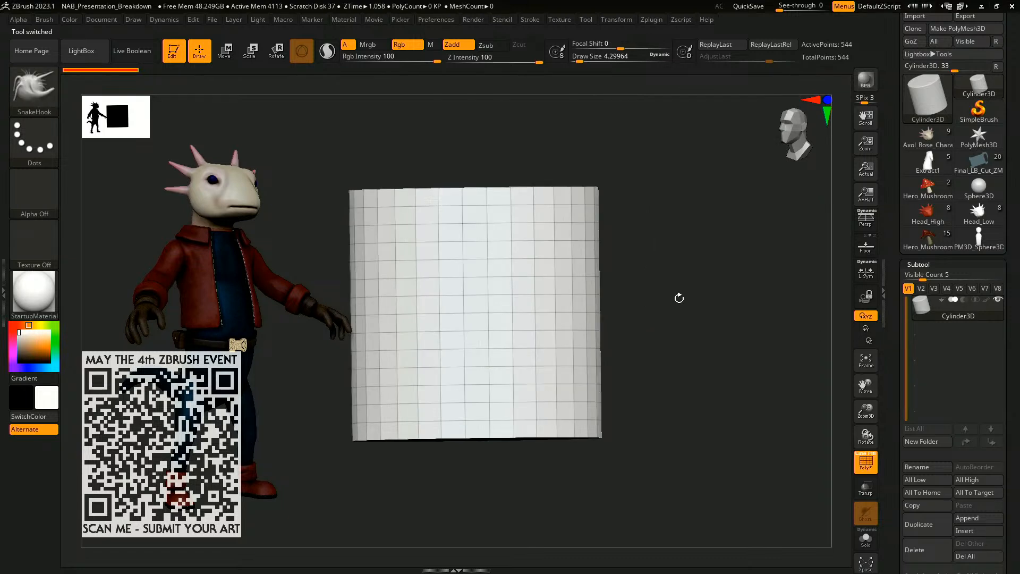
- Switch to SimpleBrush outside Edit mode and clear the canvas, removing a test stroke as well
{"action": "left_click", "coordinate": [981, 115]}
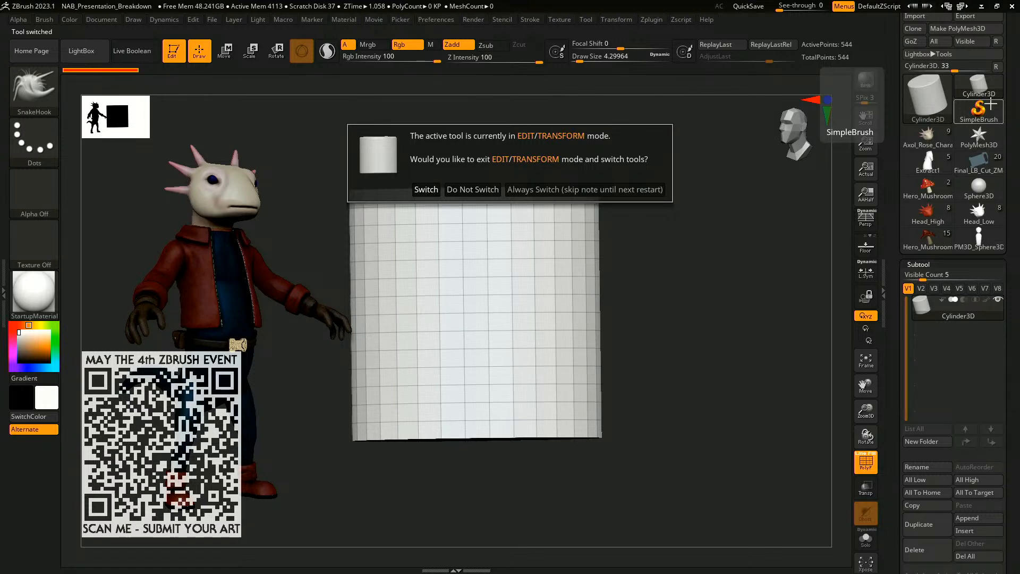
{"action": "left_click", "coordinate": [426, 190]}
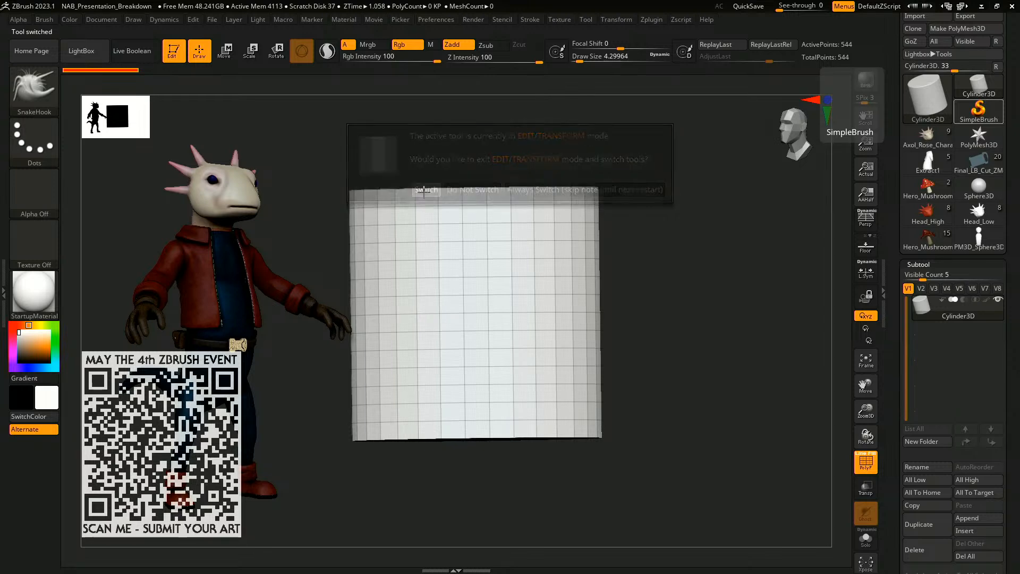
{"action": "key", "text": "ctrl+n"}
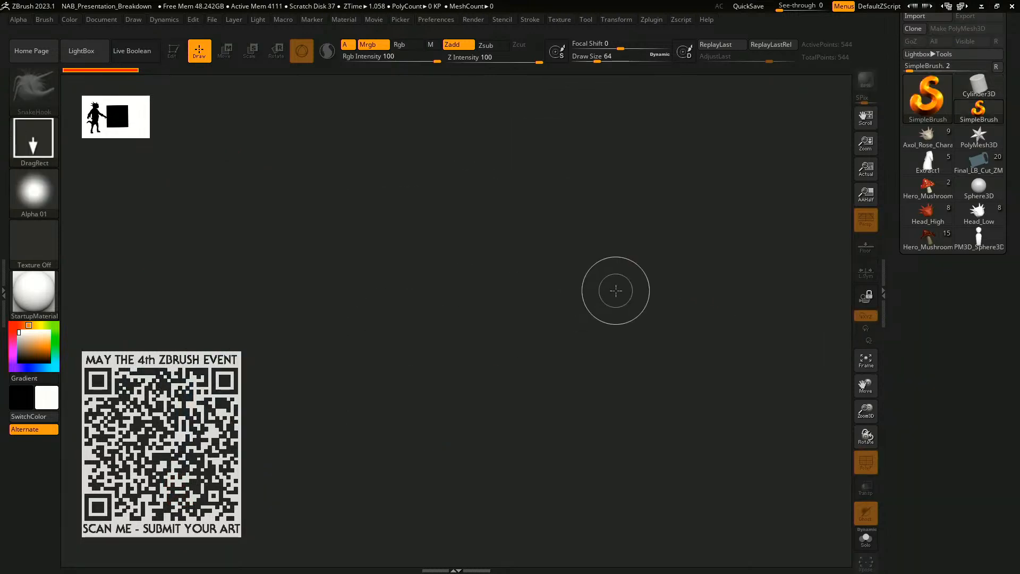
{"action": "left_click_drag", "start_coordinate": [520, 251], "coordinate": [528, 434]}
{"action": "key", "text": "ctrl+n"}
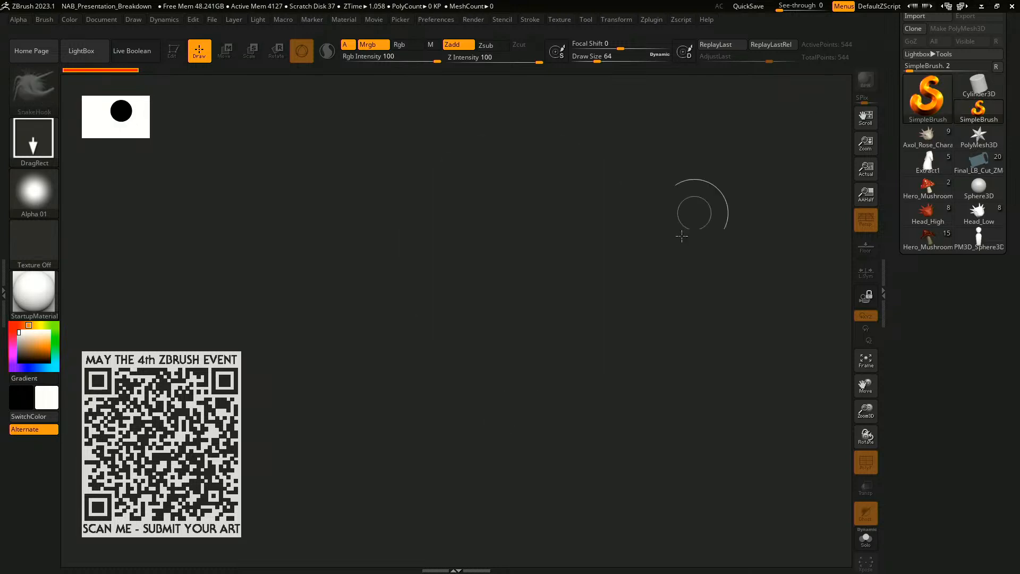
- Choose the Cylinder3D mesh, draw one cylinder on the empty canvas and enter Edit mode for it
{"action": "left_click", "coordinate": [936, 96]}
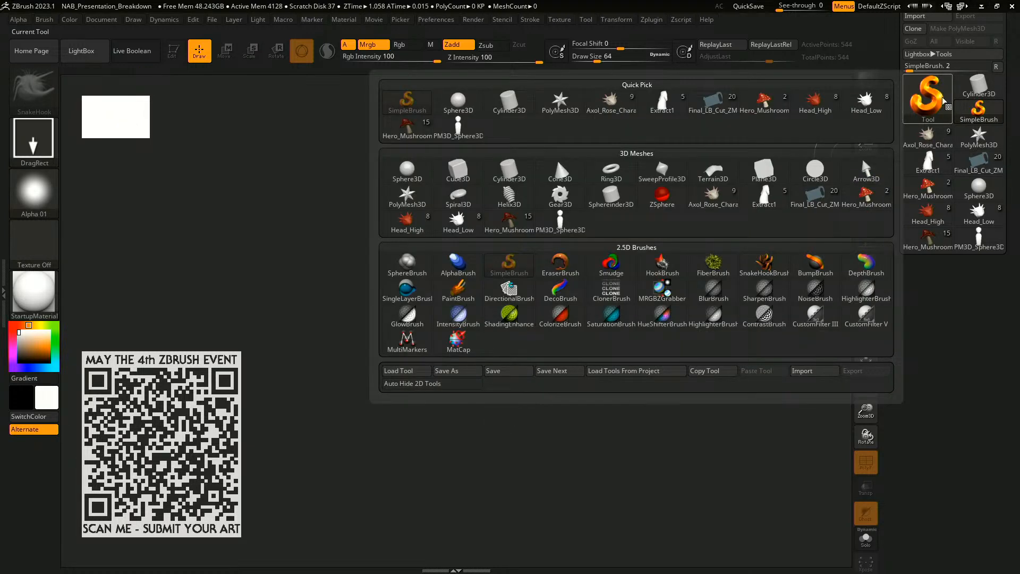
{"action": "left_click", "coordinate": [509, 169]}
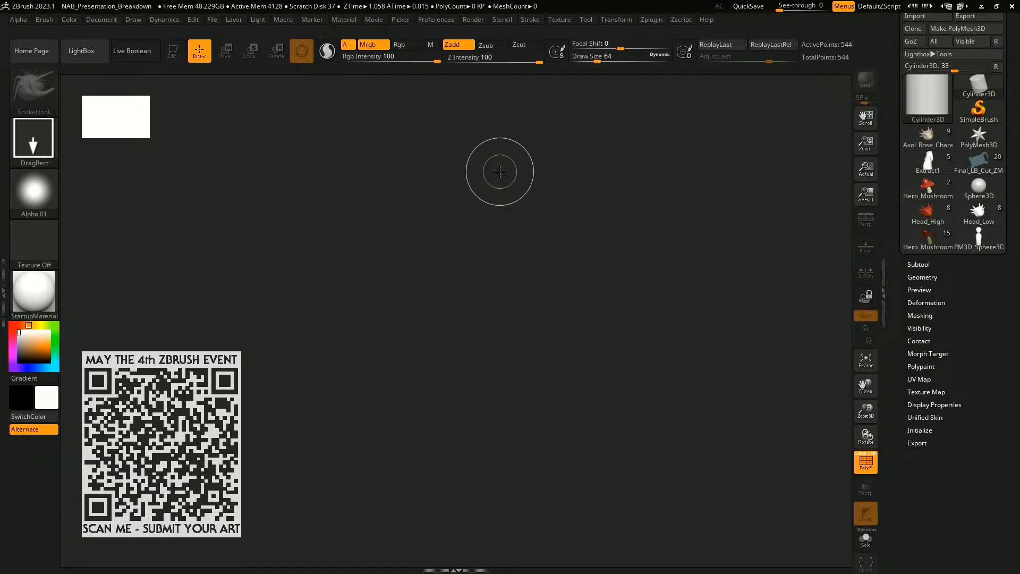
{"action": "left_click_drag", "start_coordinate": [527, 236], "coordinate": [493, 455]}
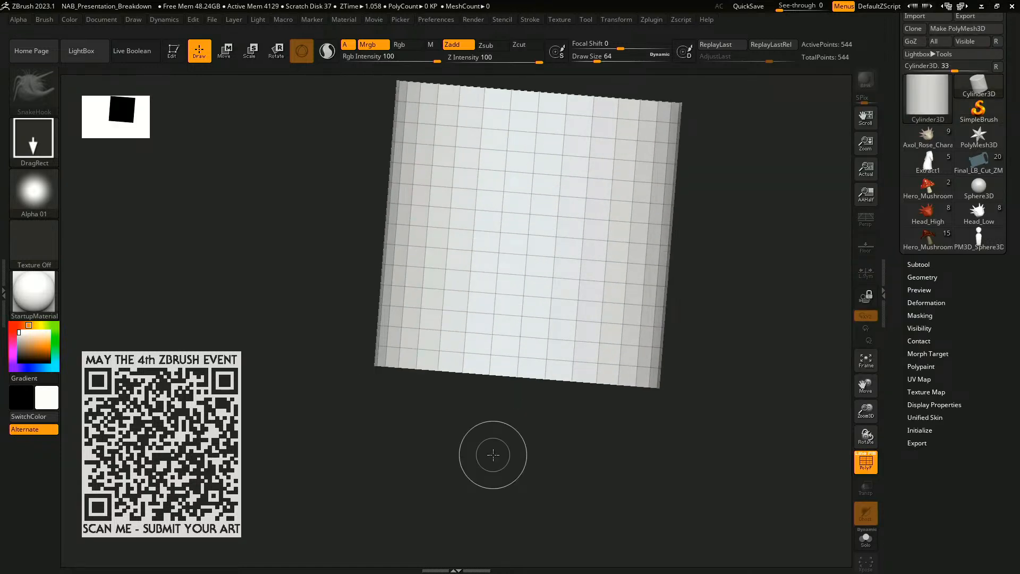
{"action": "key", "text": "t"}
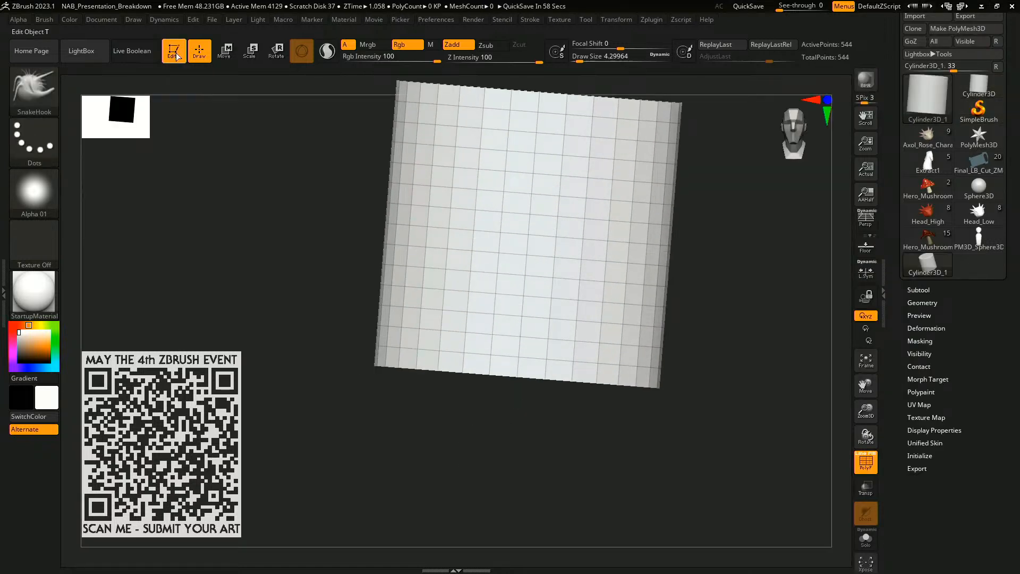
- Convert the cylinder primitive to a PolyMesh3D and align it to a straight front view
{"action": "left_click_drag", "start_coordinate": [1013, 77], "coordinate": [1014, 147]}
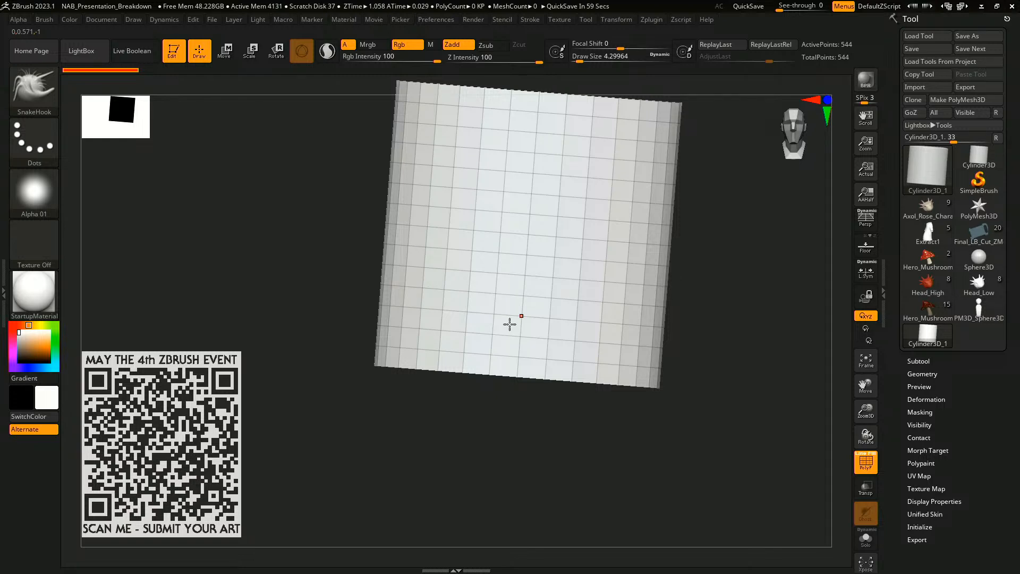
{"action": "left_click", "coordinate": [958, 99]}
{"action": "left_click_drag", "start_coordinate": [756, 273], "coordinate": [686, 325], "text": "alt"}
{"action": "left_click_drag", "start_coordinate": [686, 325], "coordinate": [666, 317], "text": "shift"}
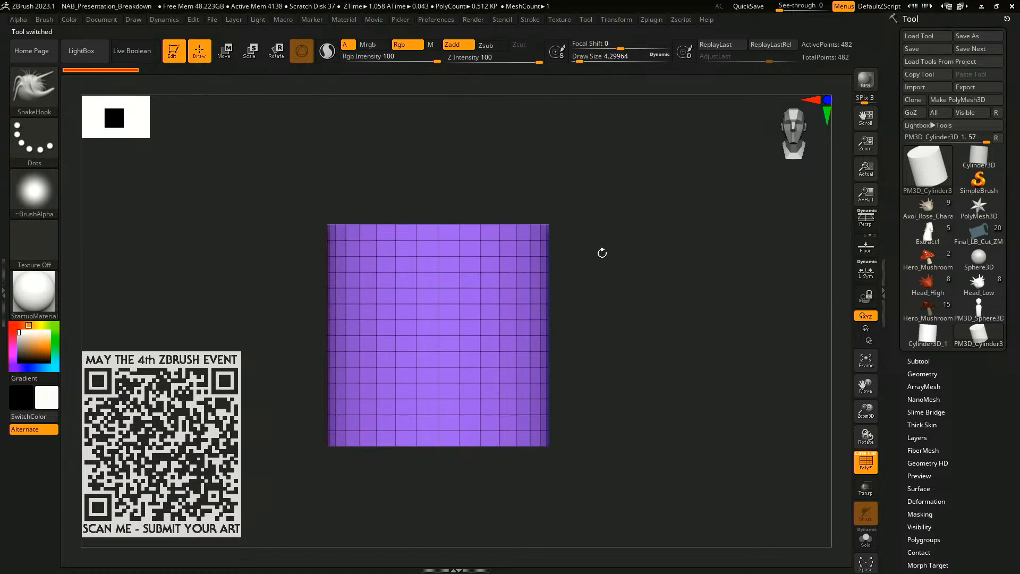
- Try pulling the cylinder's upper side outward with SnakeHook at a draw size of about 299, and undo the stroke
{"action": "key", "text": "s"}
{"action": "left_click_drag", "start_coordinate": [627, 254], "coordinate": [649, 255]}
{"action": "mouse_move", "coordinate": [516, 252]}
{"action": "left_mouse_down"}
{"action": "mouse_move", "coordinate": [554, 221]}
{"action": "mouse_move", "coordinate": [691, 236]}
{"action": "left_mouse_up"}
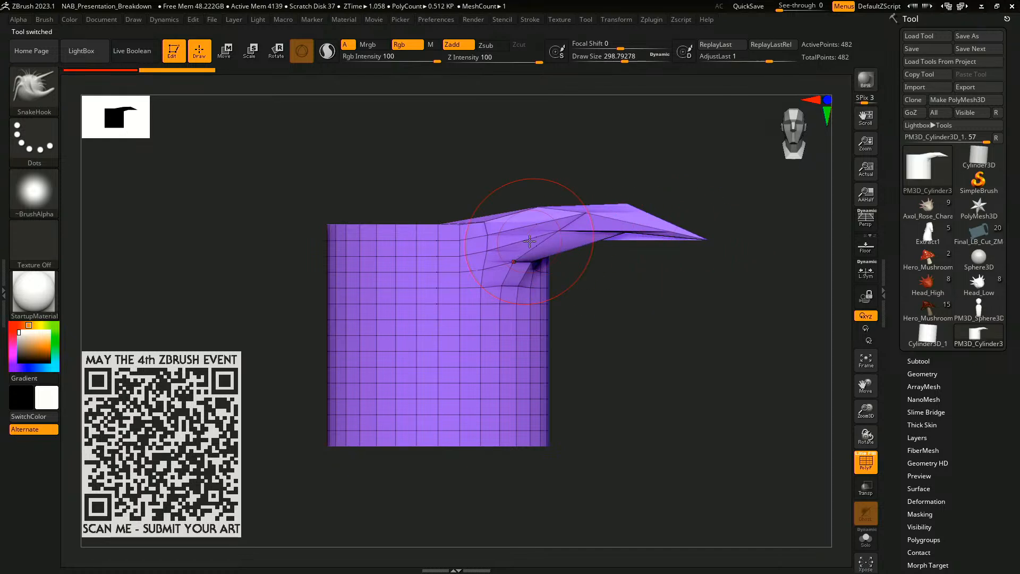
{"action": "key", "text": "ctrl+z"}
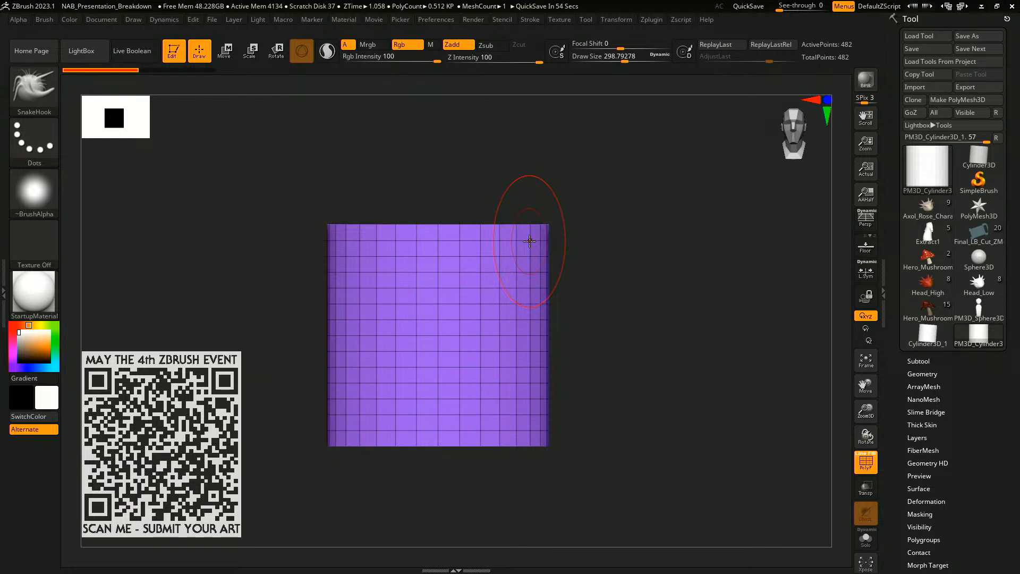
- Add a Cube3D and a Plane3D as new subtools below the cylinder in the subtool list
{"action": "left_click", "coordinate": [919, 361]}
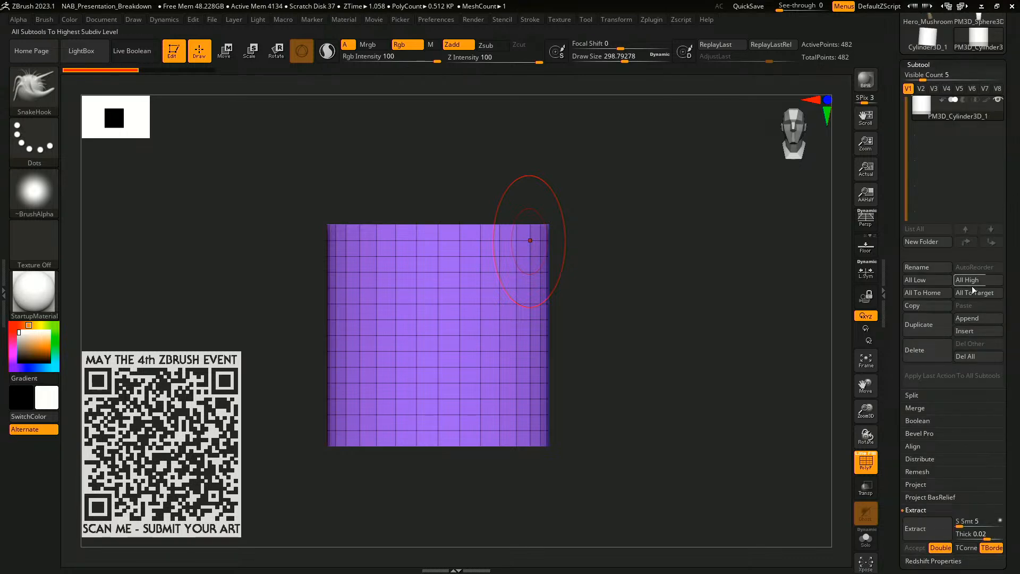
{"action": "left_click", "coordinate": [972, 332]}
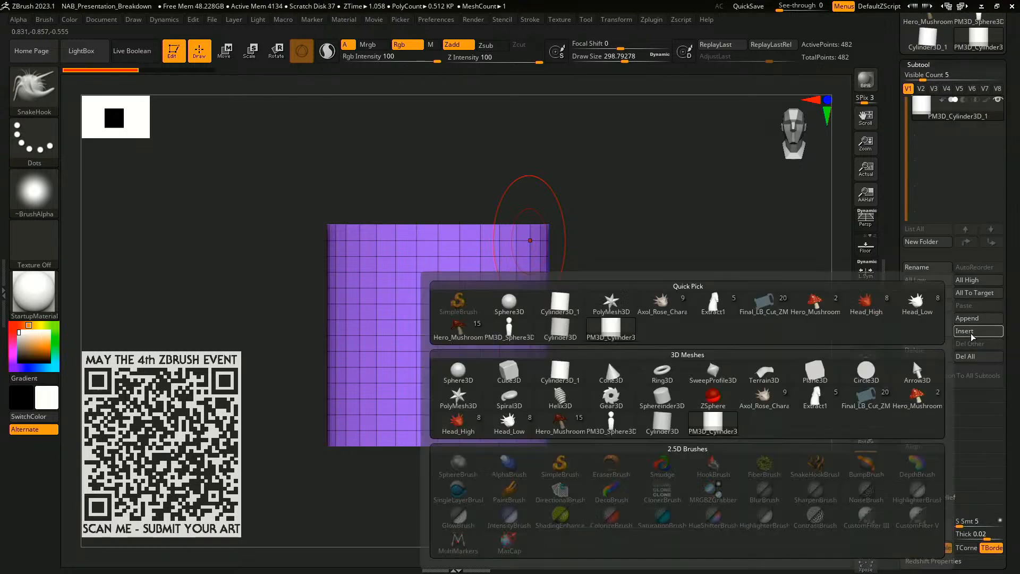
{"action": "left_click", "coordinate": [509, 372]}
{"action": "left_click", "coordinate": [976, 319]}
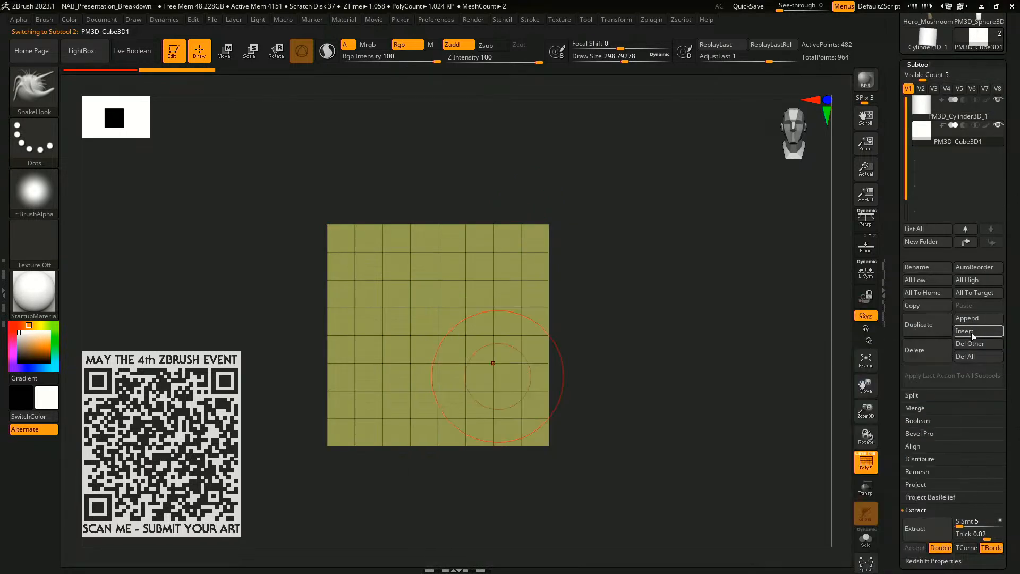
{"action": "left_click", "coordinate": [976, 319]}
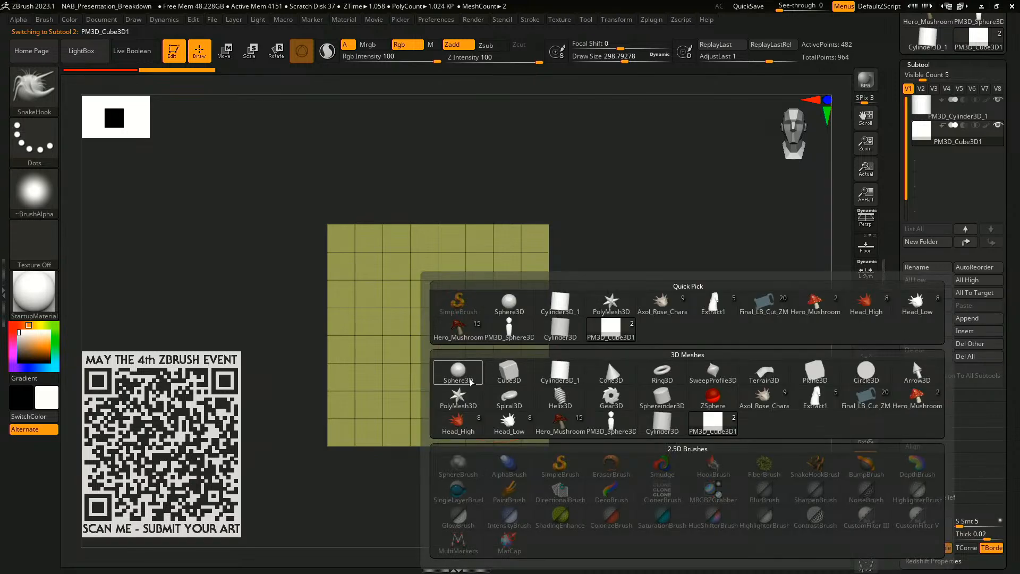
{"action": "left_click", "coordinate": [815, 372]}
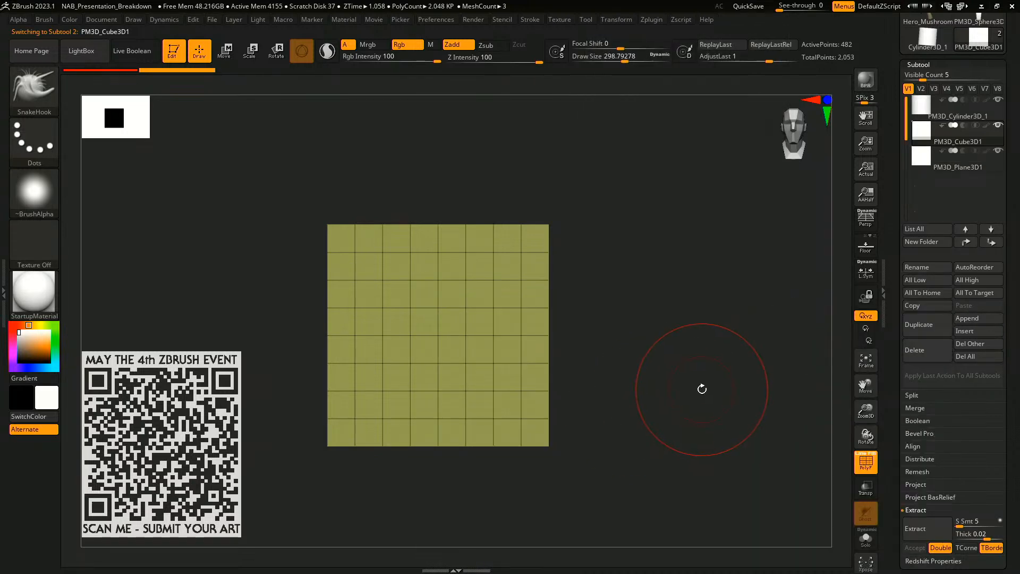
- Select the plane subtool, isolate it with Solo and align it to a straight front view
{"action": "left_click", "coordinate": [952, 162]}
{"action": "left_click_drag", "start_coordinate": [776, 255], "coordinate": [685, 330]}
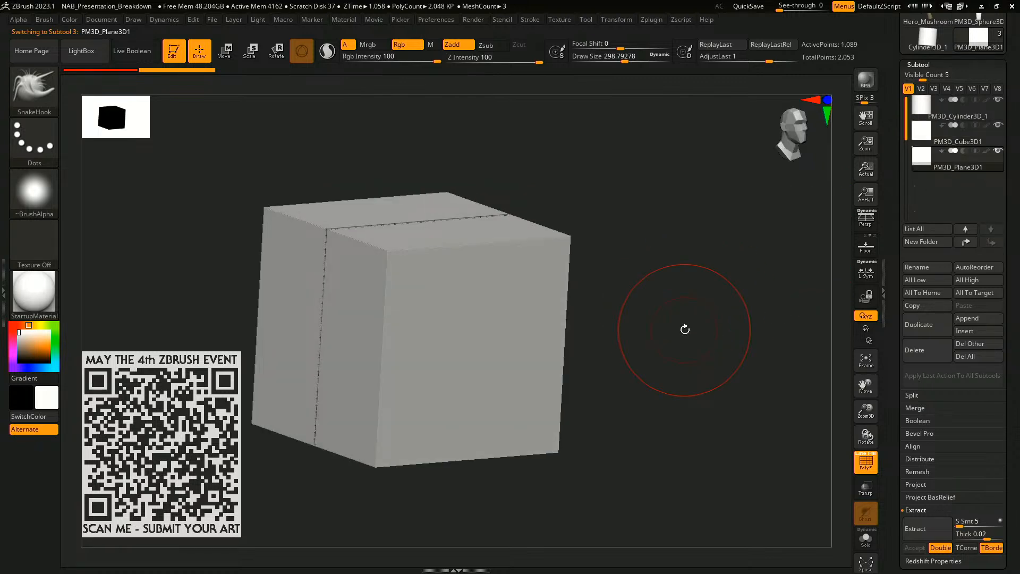
{"action": "left_click", "coordinate": [869, 537]}
{"action": "left_click_drag", "start_coordinate": [730, 408], "coordinate": [664, 375]}
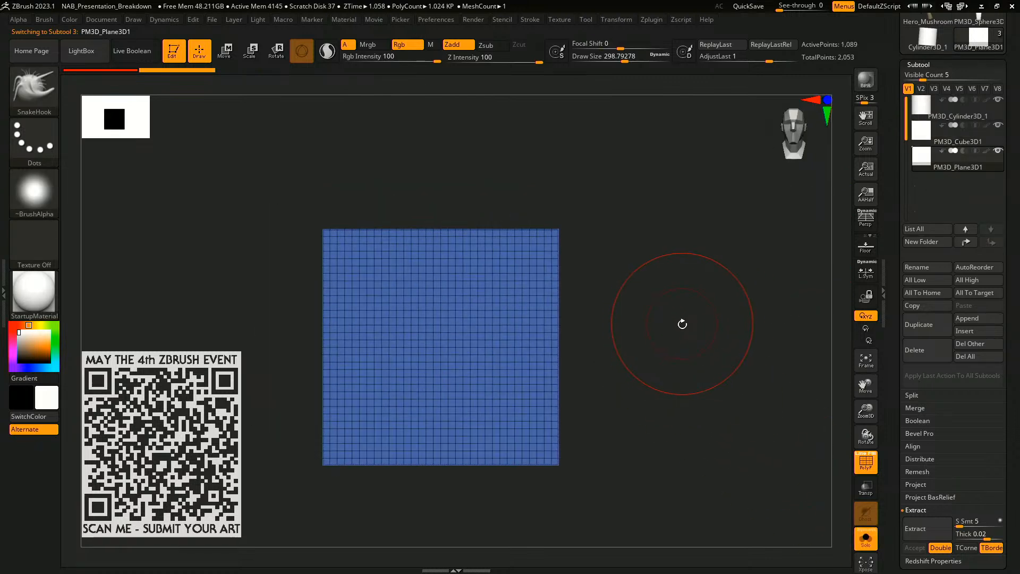
- Choose the IMM BParts brush and try inserting a Nose mesh on the plane
{"action": "key", "text": "b"}
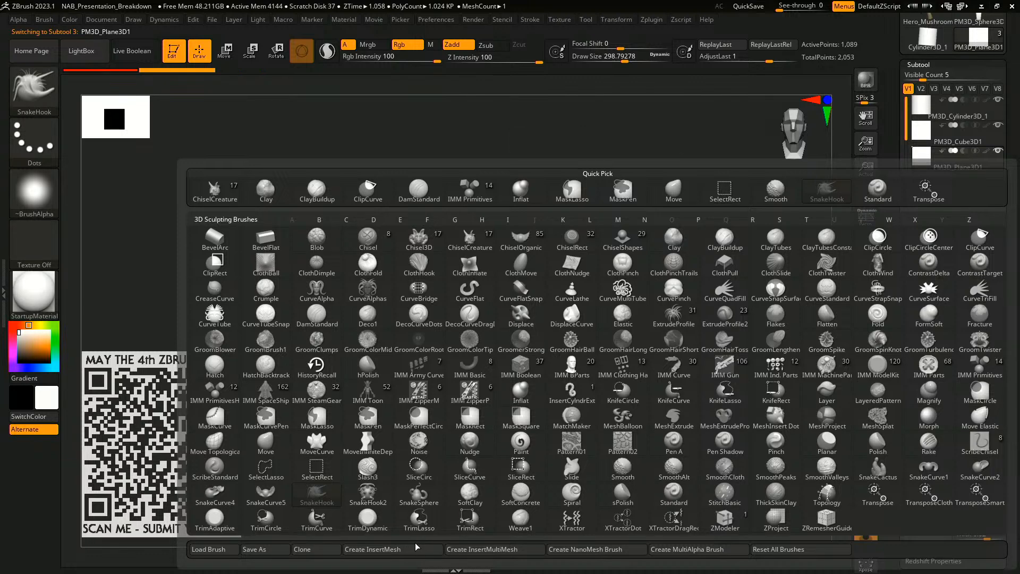
{"action": "key", "text": "i"}
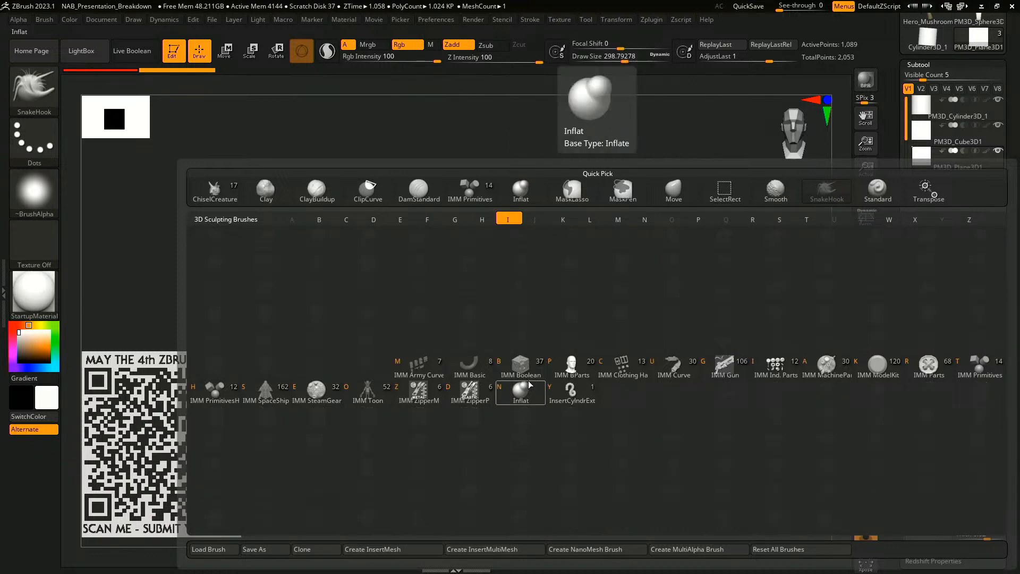
{"action": "left_click", "coordinate": [579, 375]}
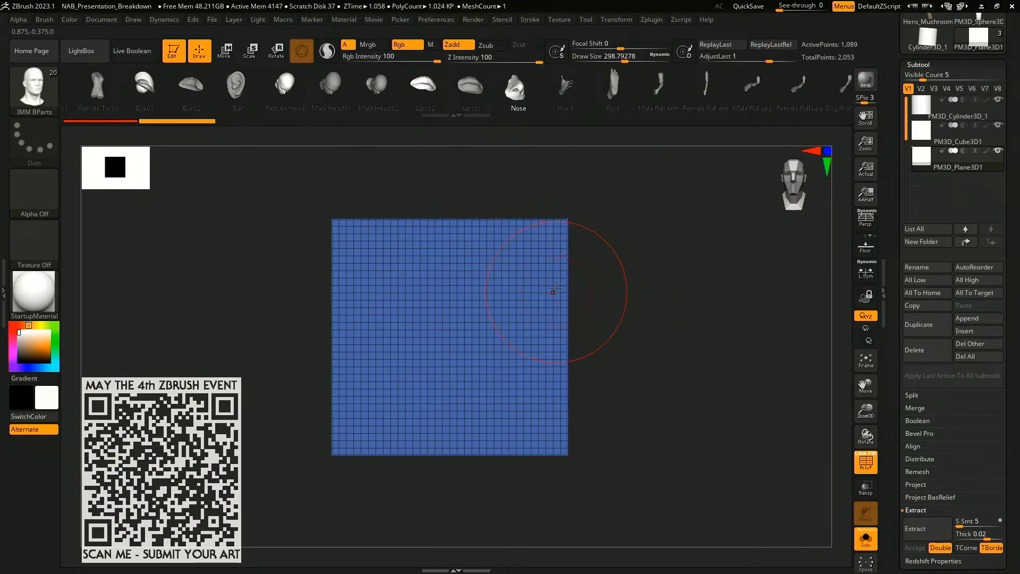
{"action": "left_click_drag", "start_coordinate": [554, 290], "coordinate": [573, 356]}
{"action": "left_click_drag", "start_coordinate": [686, 355], "coordinate": [709, 360]}
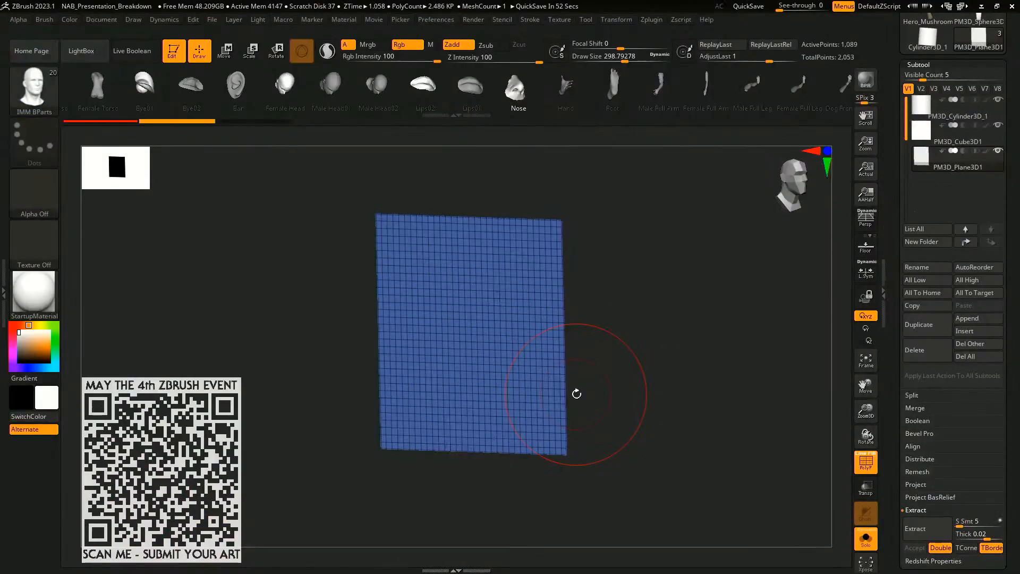
- Choose the IMM Primitives brush, pick its QCube mesh and align the plane to a straight front view
{"action": "key", "text": "b"}
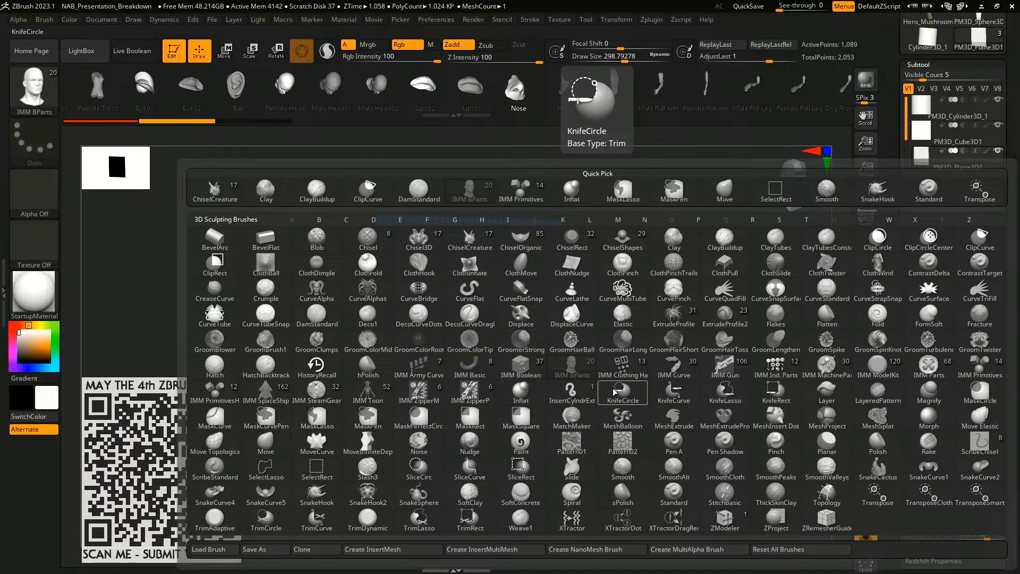
{"action": "key", "text": "i"}
{"action": "key", "text": "p"}
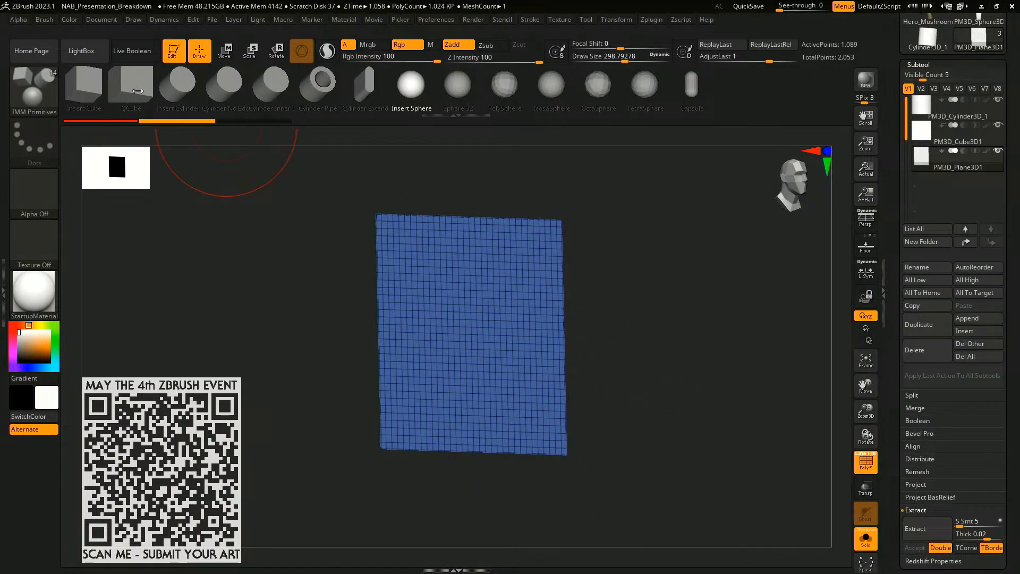
{"action": "left_click", "coordinate": [133, 91]}
{"action": "left_click_drag", "start_coordinate": [689, 311], "coordinate": [669, 314], "text": "shift"}
{"action": "left_click_drag", "start_coordinate": [632, 366], "coordinate": [632, 355], "text": "alt"}
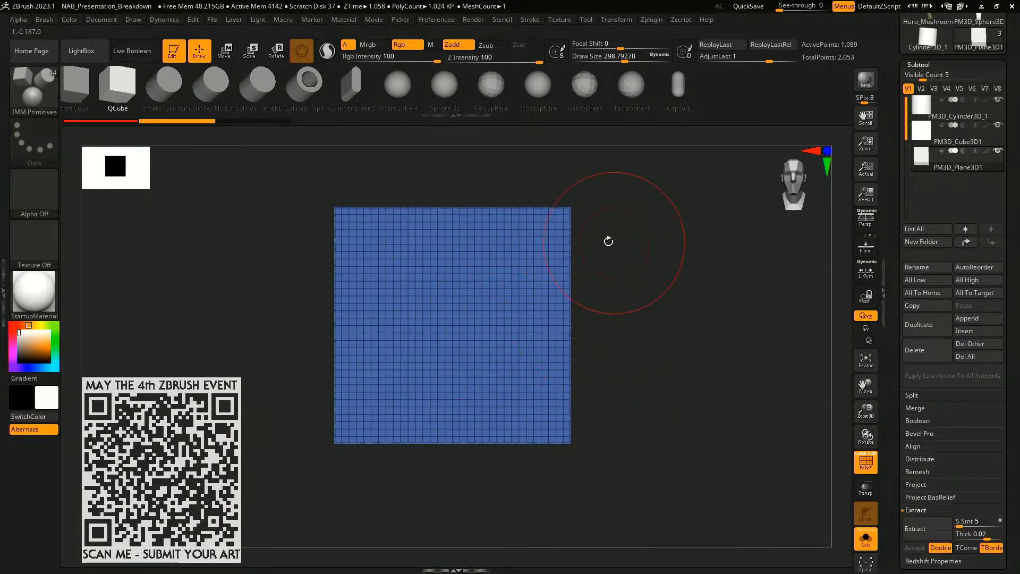
- With the Move gizmo active, swap the plane for several cylinder and sphere primitives, finishing with QCube, and return to Draw mode
{"action": "key", "text": "w"}
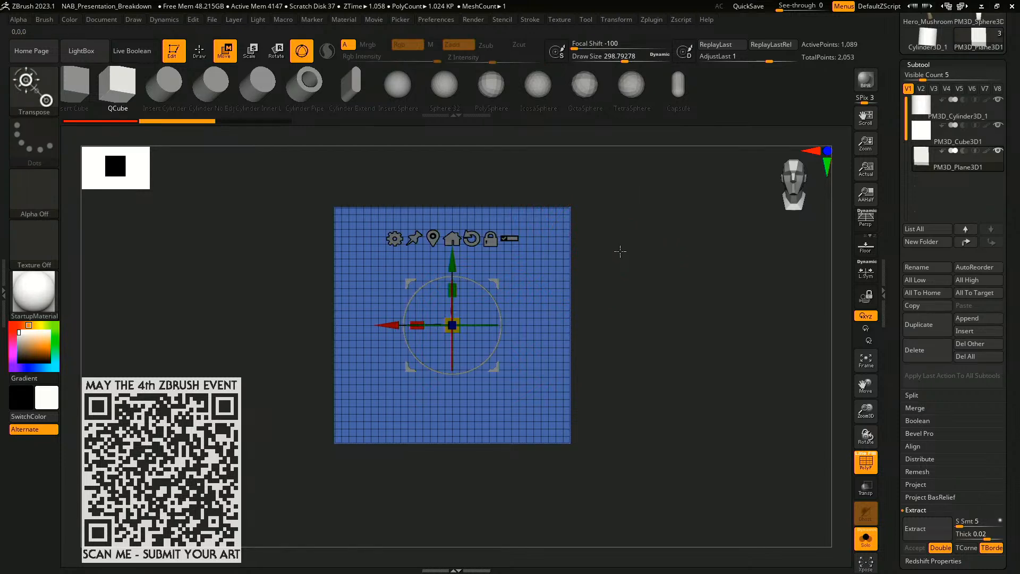
{"action": "left_click", "coordinate": [165, 88]}
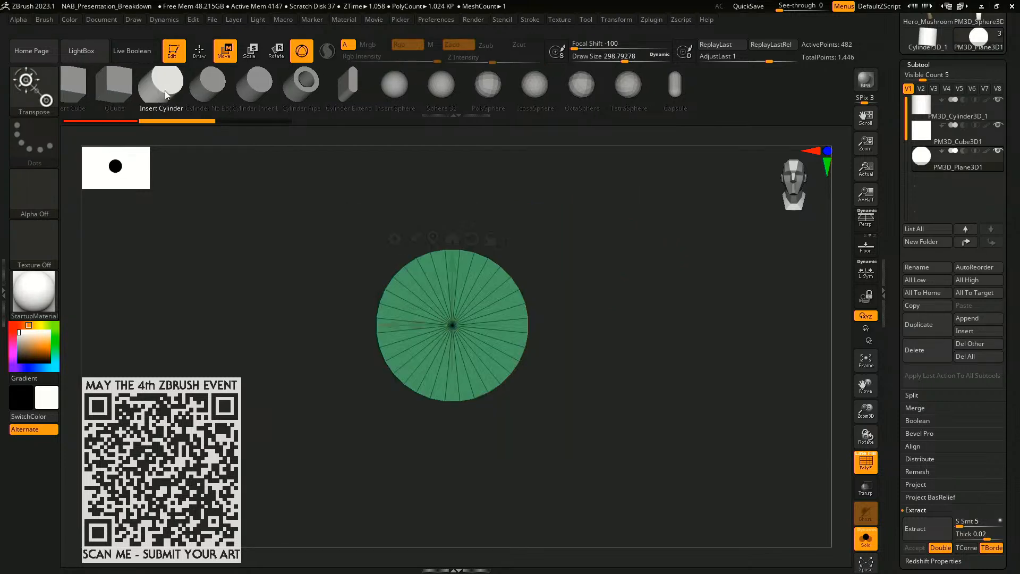
{"action": "left_click", "coordinate": [245, 84]}
{"action": "left_click", "coordinate": [317, 85]}
{"action": "left_click", "coordinate": [418, 89]}
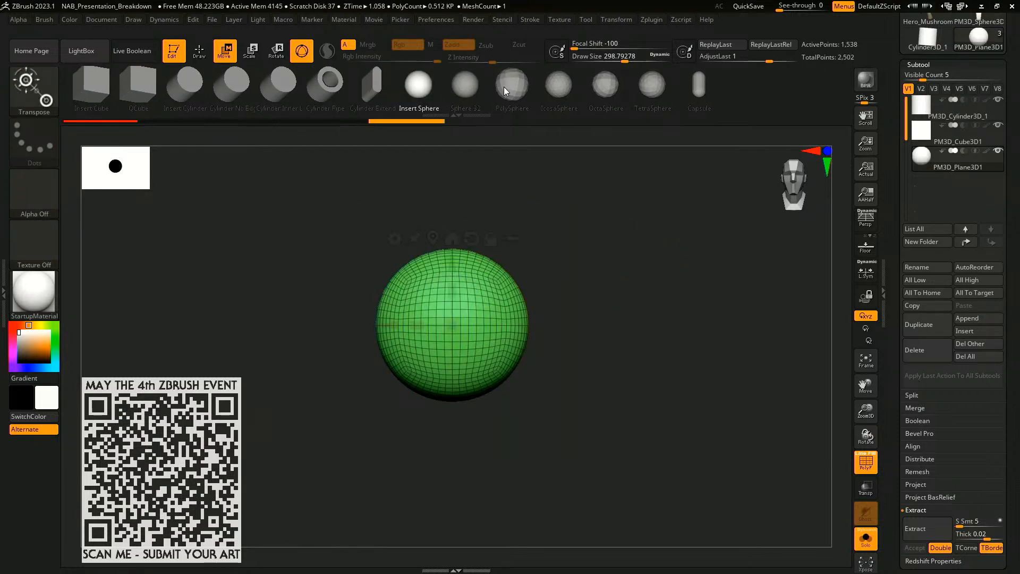
{"action": "left_click", "coordinate": [504, 87]}
{"action": "left_click", "coordinate": [550, 93]}
{"action": "left_click", "coordinate": [140, 85]}
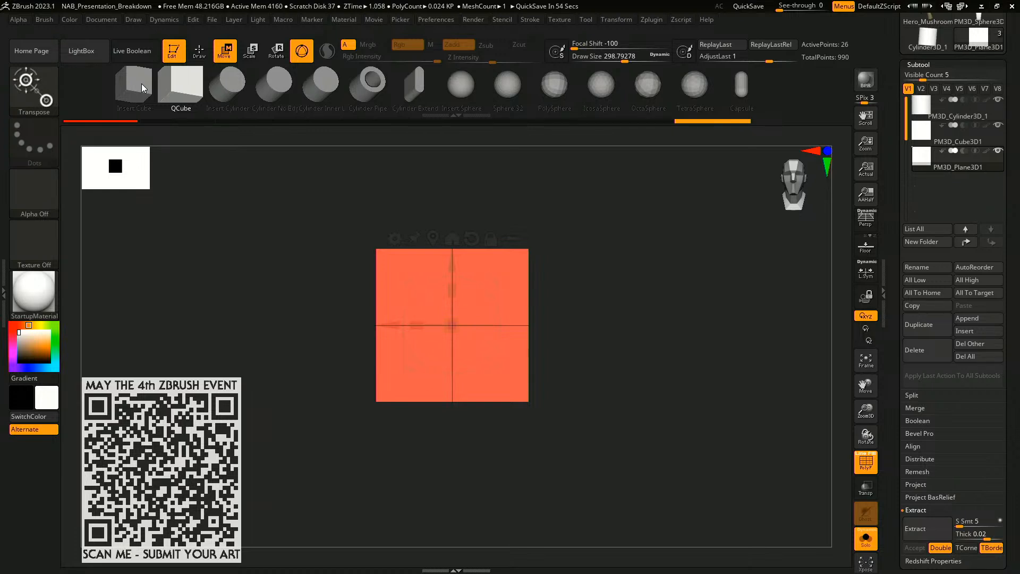
{"action": "left_click", "coordinate": [141, 84]}
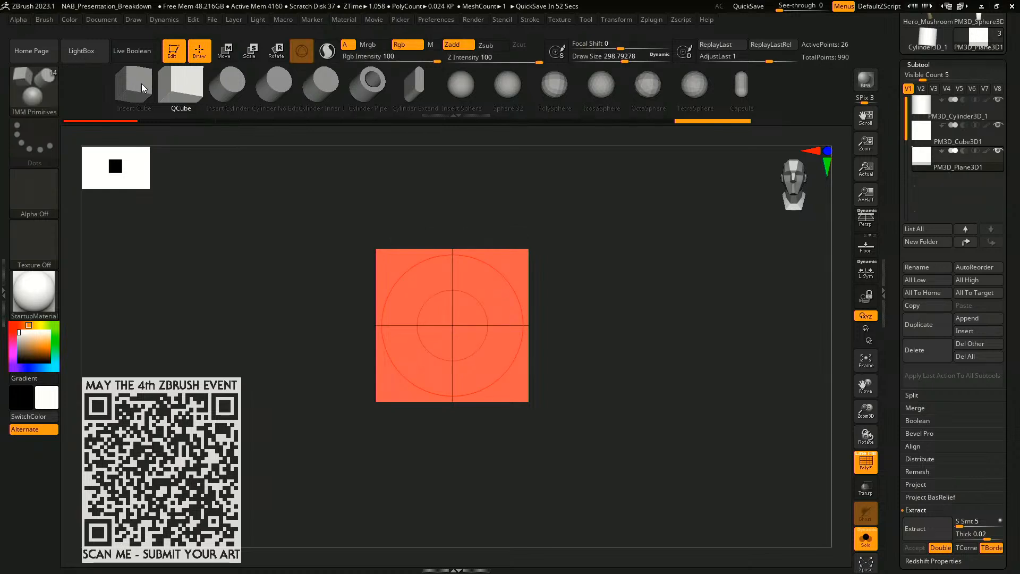
- Scale the cube with the gizmo into a thin, wide block, narrowing its depth and stretching its width to about twice its height
{"action": "mouse_move", "coordinate": [640, 284]}
{"action": "left_mouse_down"}
{"action": "mouse_move", "coordinate": [665, 303]}
{"action": "mouse_move", "coordinate": [648, 334]}
{"action": "mouse_move", "coordinate": [709, 315]}
{"action": "left_mouse_up"}
{"action": "key", "text": "w"}
{"action": "key", "text": "f"}
{"action": "left_click", "coordinate": [424, 251], "text": "alt"}
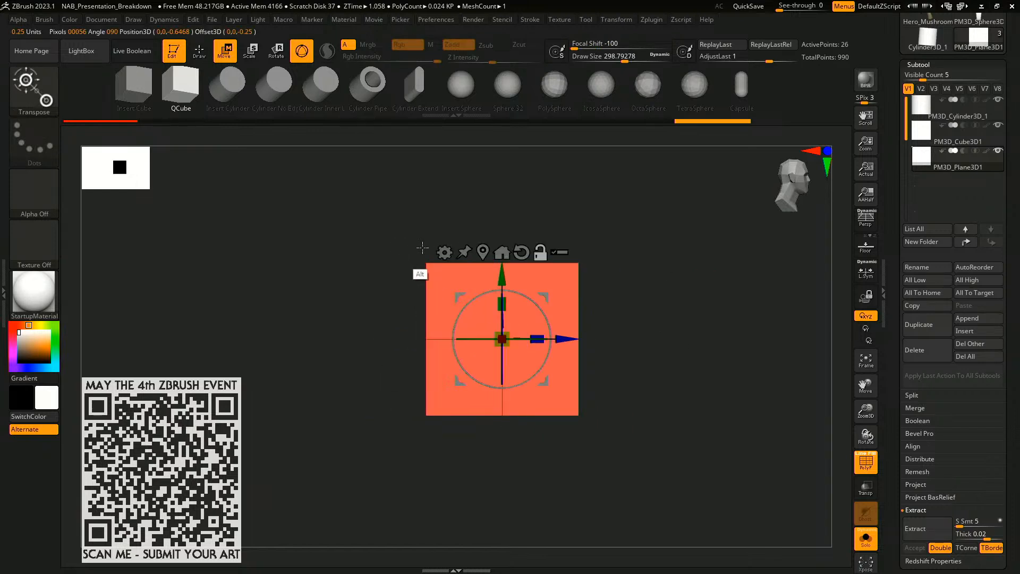
{"action": "left_click_drag", "start_coordinate": [538, 339], "coordinate": [453, 353]}
{"action": "left_click_drag", "start_coordinate": [632, 319], "coordinate": [607, 321], "text": "shift"}
{"action": "left_click_drag", "start_coordinate": [468, 336], "coordinate": [388, 358]}
- Try rotating, moving and resizing the block with the gizmo, and undo these changes
{"action": "left_click_drag", "start_coordinate": [534, 302], "coordinate": [545, 314]}
{"action": "left_click_drag", "start_coordinate": [532, 275], "coordinate": [542, 251]}
{"action": "left_click_drag", "start_coordinate": [552, 274], "coordinate": [495, 273]}
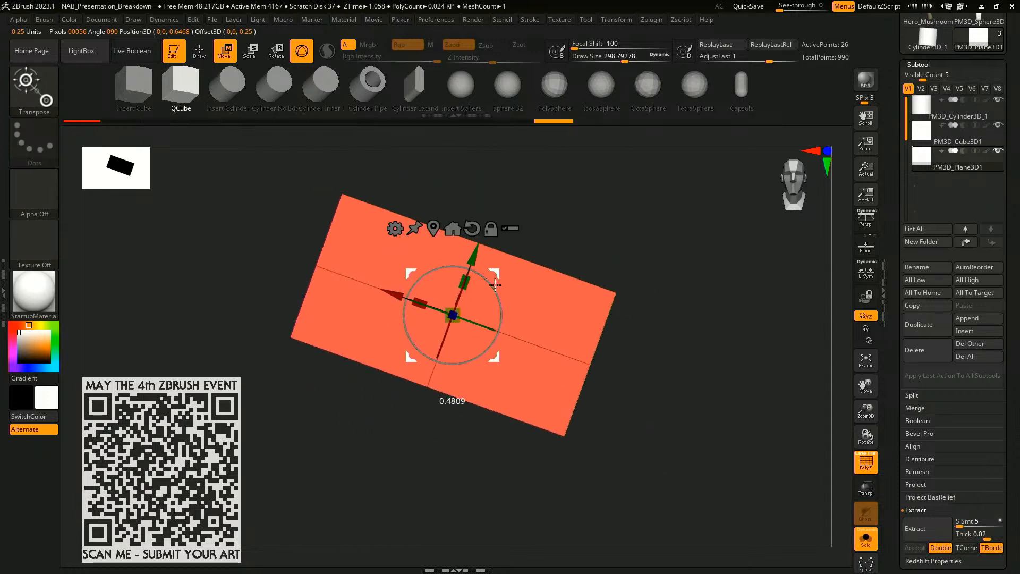
{"action": "left_click_drag", "start_coordinate": [470, 321], "coordinate": [519, 276]}
{"action": "key", "text": "ctrl+z"}
{"action": "key", "text": "ctrl+z"}
{"action": "key", "text": "ctrl+z"}
{"action": "key", "text": "ctrl+z"}
{"action": "key", "text": "ctrl+z"}
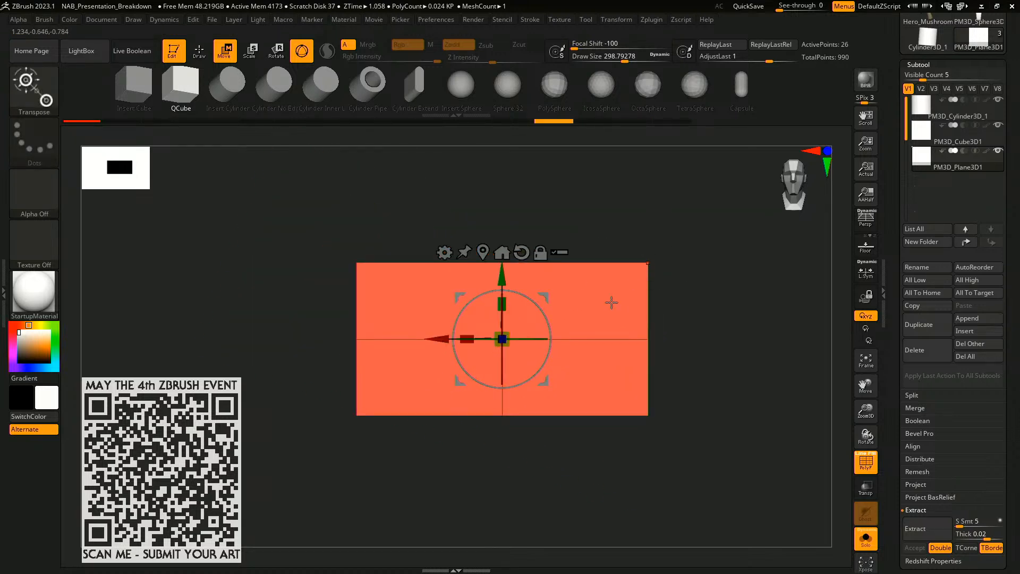
- Scale the block up slightly and return to Draw mode with the block in an angled view
{"action": "left_click_drag", "start_coordinate": [502, 303], "coordinate": [502, 296]}
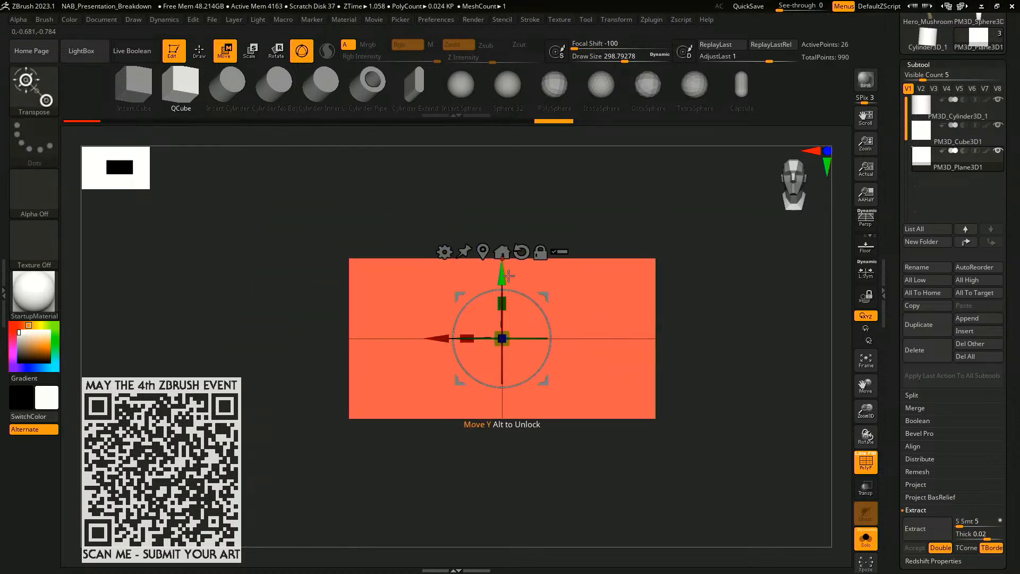
{"action": "key", "text": "q"}
{"action": "left_click_drag", "start_coordinate": [716, 304], "coordinate": [632, 281], "text": "alt"}
{"action": "left_click_drag", "start_coordinate": [675, 317], "coordinate": [657, 301]}
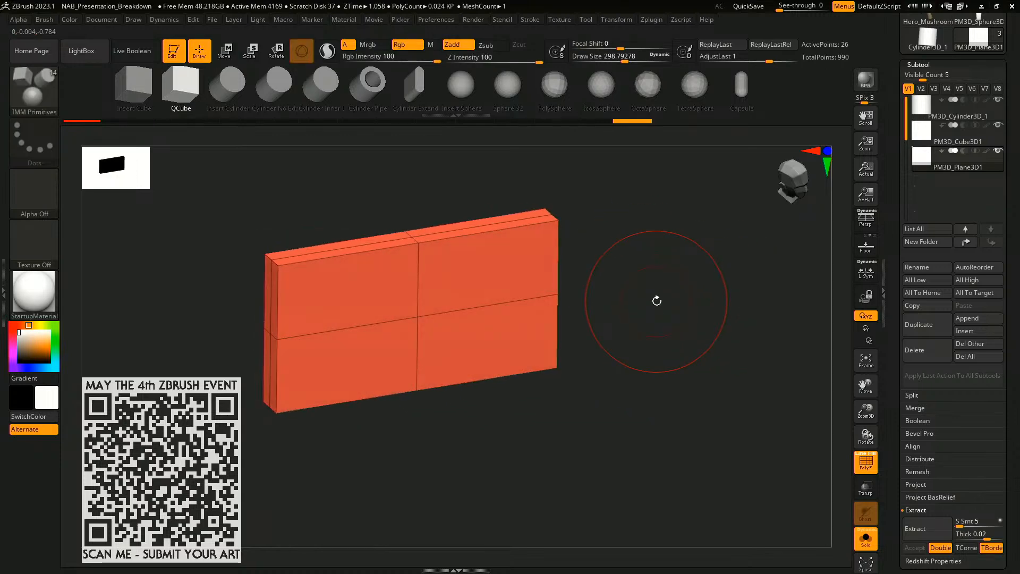
- Examine the finished Final_LB_Cut_ZM tool from the front, and return to the PM3D_Plane3D1 block to inspect it from several angles
{"action": "scroll", "coordinate": [983, 180], "scroll_direction": "up", "scroll_amount": 5}
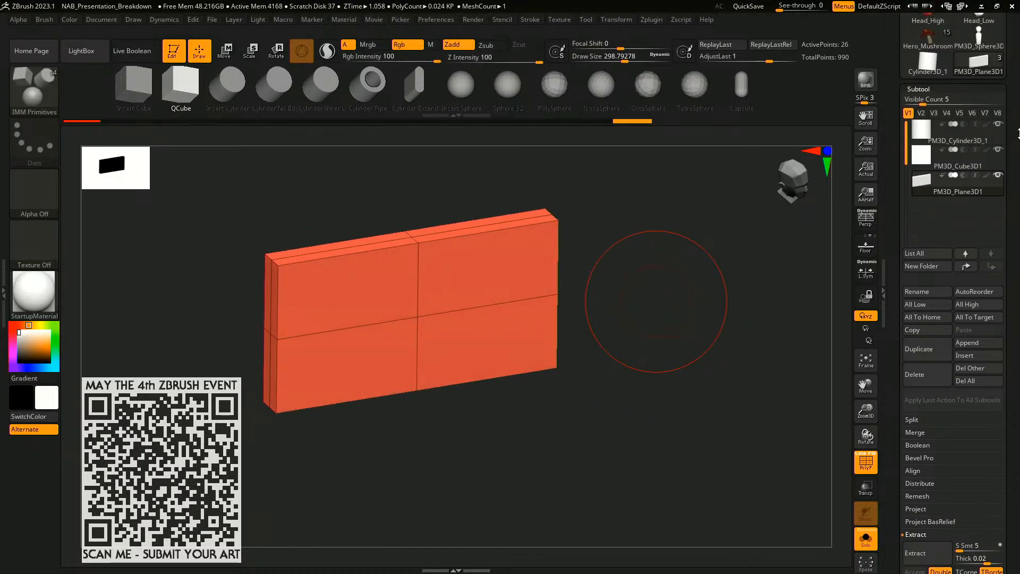
{"action": "left_click", "coordinate": [986, 94]}
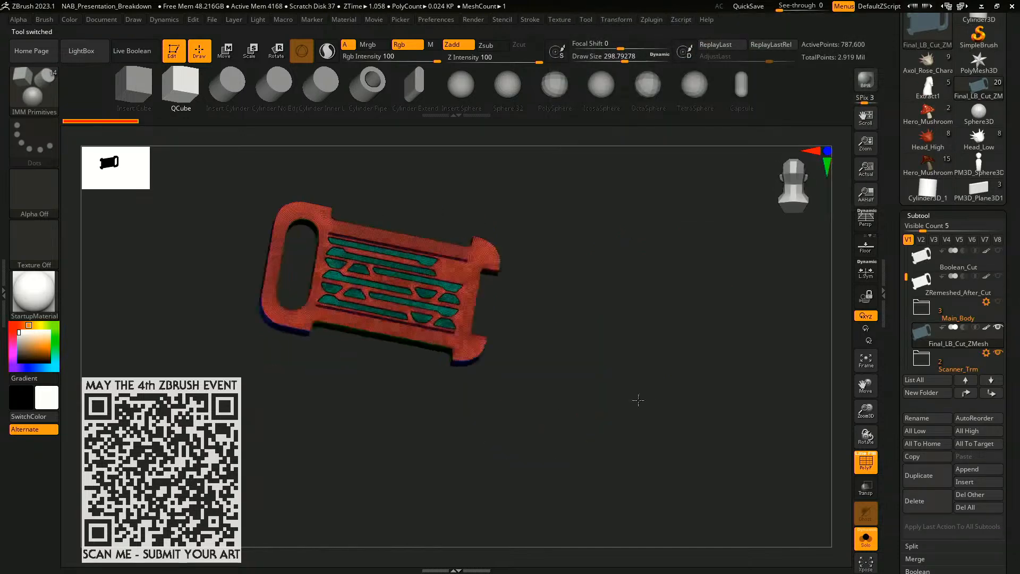
{"action": "left_click_drag", "start_coordinate": [638, 401], "coordinate": [635, 391]}
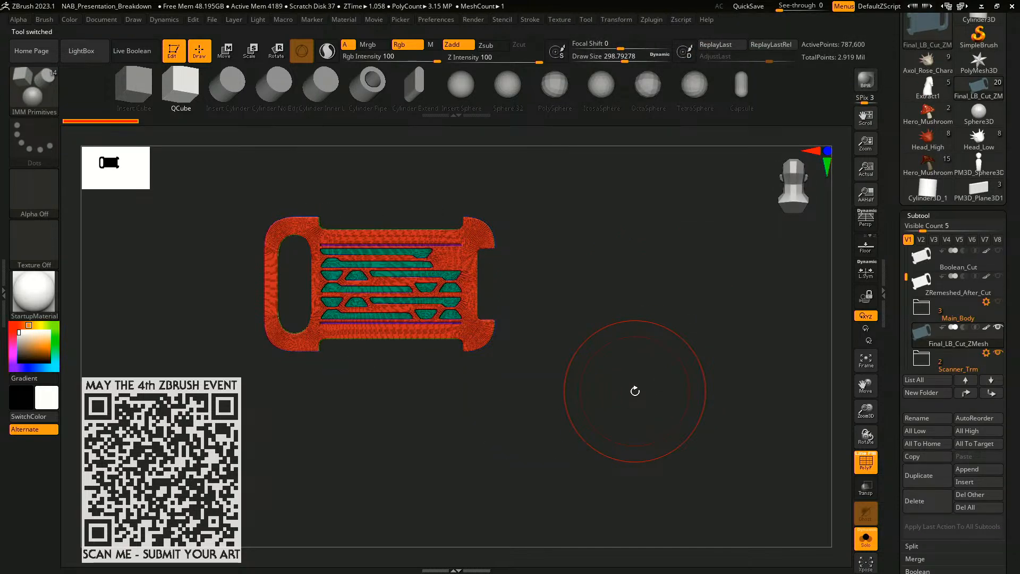
{"action": "left_click", "coordinate": [982, 186]}
{"action": "left_click_drag", "start_coordinate": [678, 357], "coordinate": [745, 276]}
{"action": "left_click_drag", "start_coordinate": [696, 336], "coordinate": [752, 355], "text": "alt"}
{"action": "left_click_drag", "start_coordinate": [747, 340], "coordinate": [845, 207]}
{"action": "left_click_drag", "start_coordinate": [726, 294], "coordinate": [754, 330], "text": "alt"}
{"action": "left_click_drag", "start_coordinate": [663, 296], "coordinate": [679, 275]}
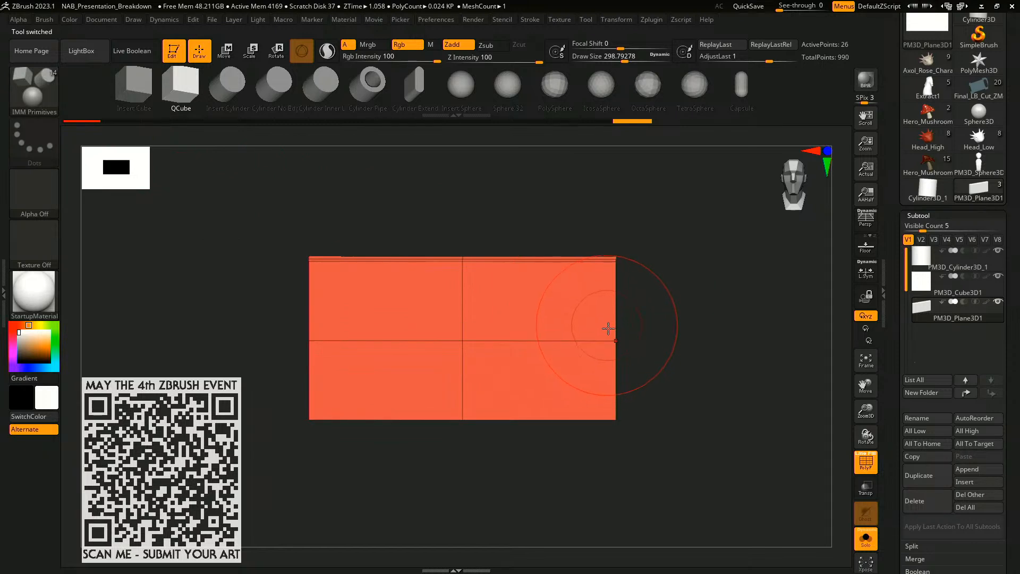
- Try subdividing the block twice, and undo both subdivisions
{"action": "key", "text": "ctrl+d"}
{"action": "key", "text": "ctrl+d"}
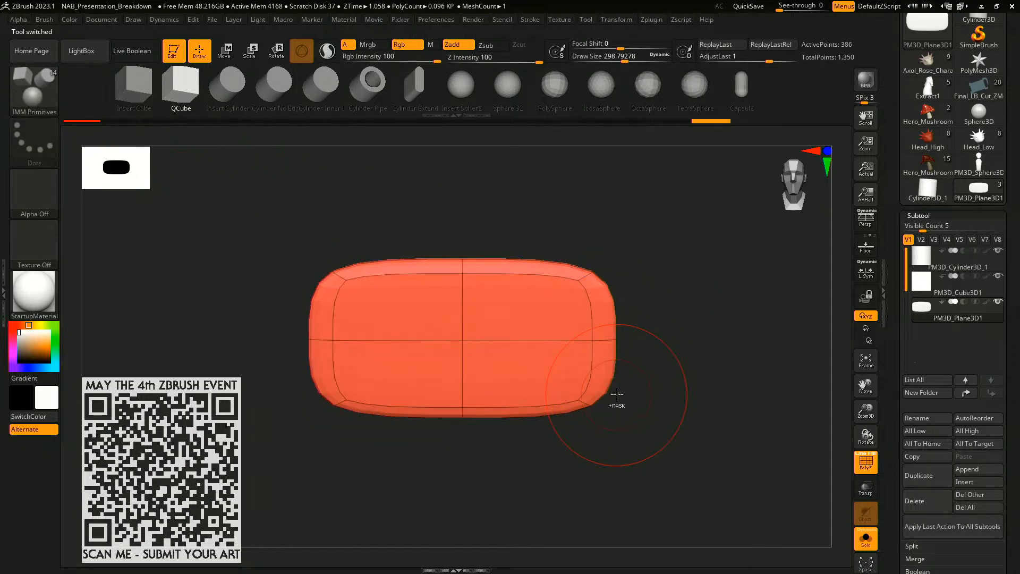
{"action": "key", "text": "ctrl+z"}
{"action": "key", "text": "ctrl+z"}
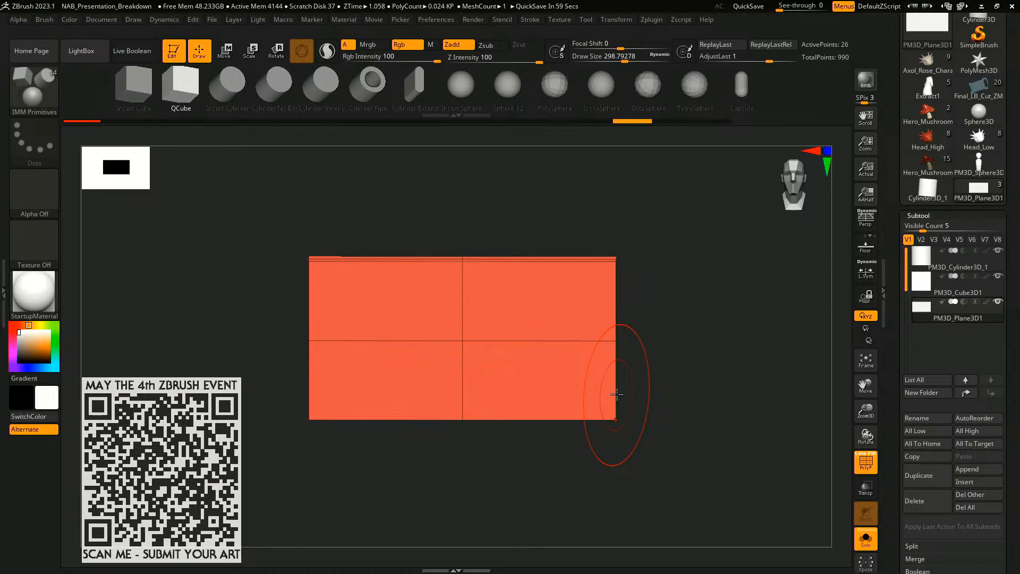
- Switch to the ZModeler brush with a draw size of about 182 and open the point actions on the block's front centre point
{"action": "key", "text": "b"}
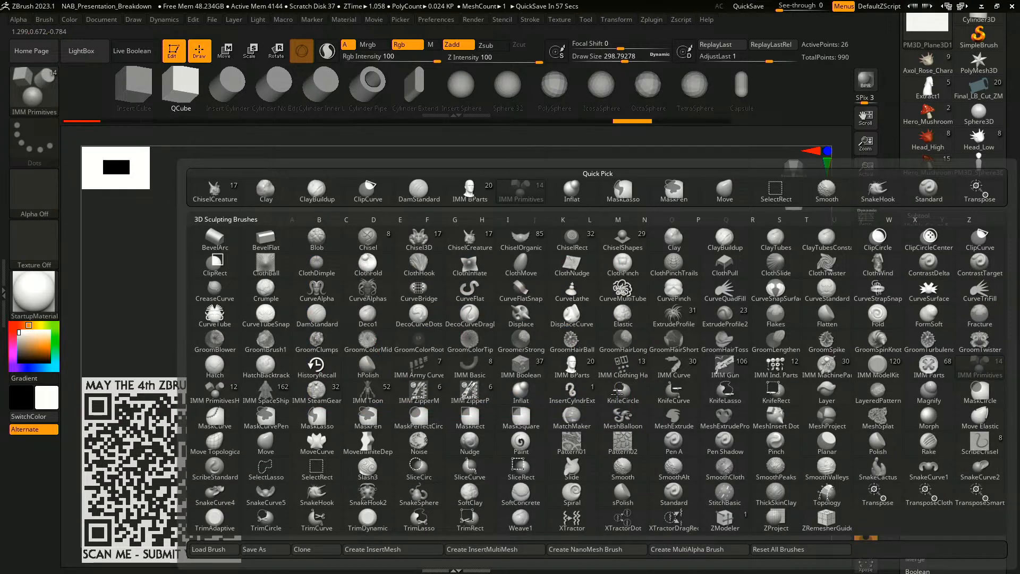
{"action": "key", "text": "z"}
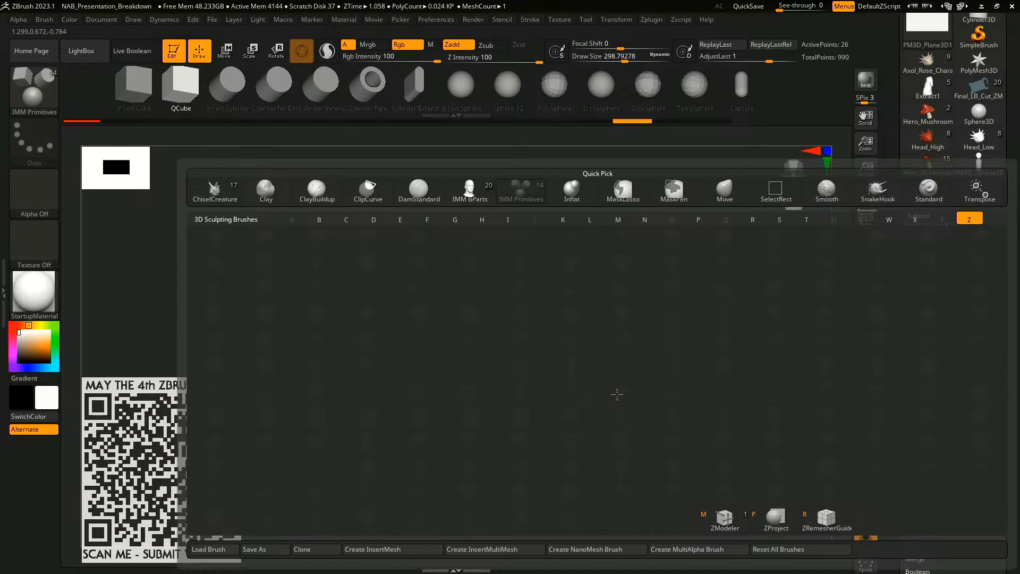
{"action": "left_click", "coordinate": [727, 518]}
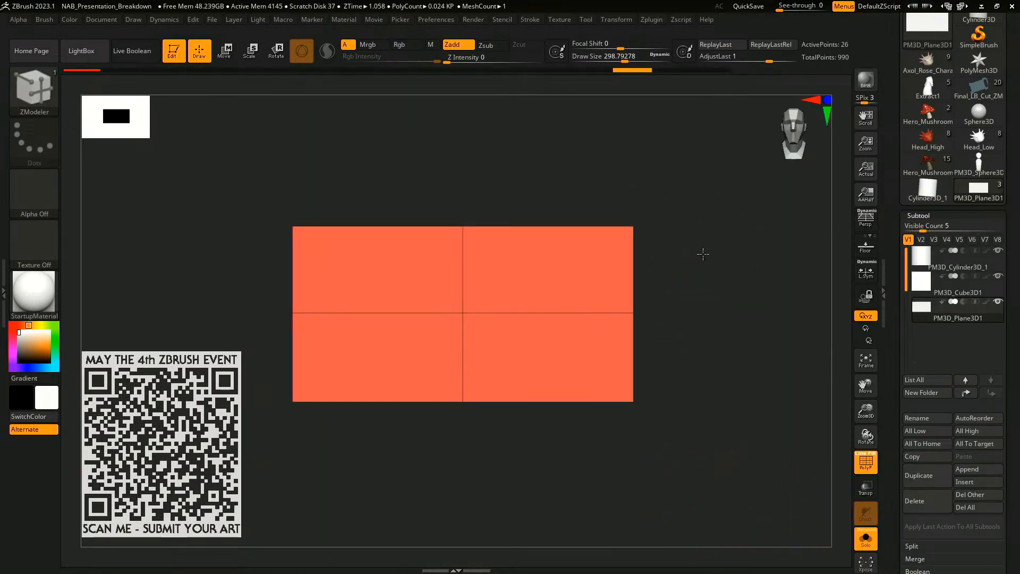
{"action": "key", "text": "s"}
{"action": "left_click_drag", "start_coordinate": [700, 232], "coordinate": [691, 233]}
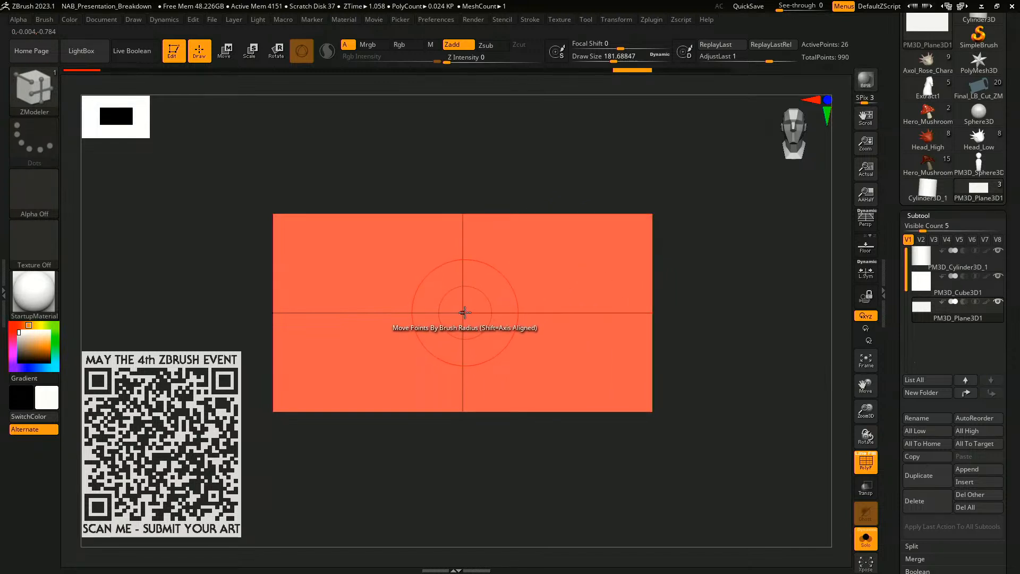
{"action": "key", "text": "space"}
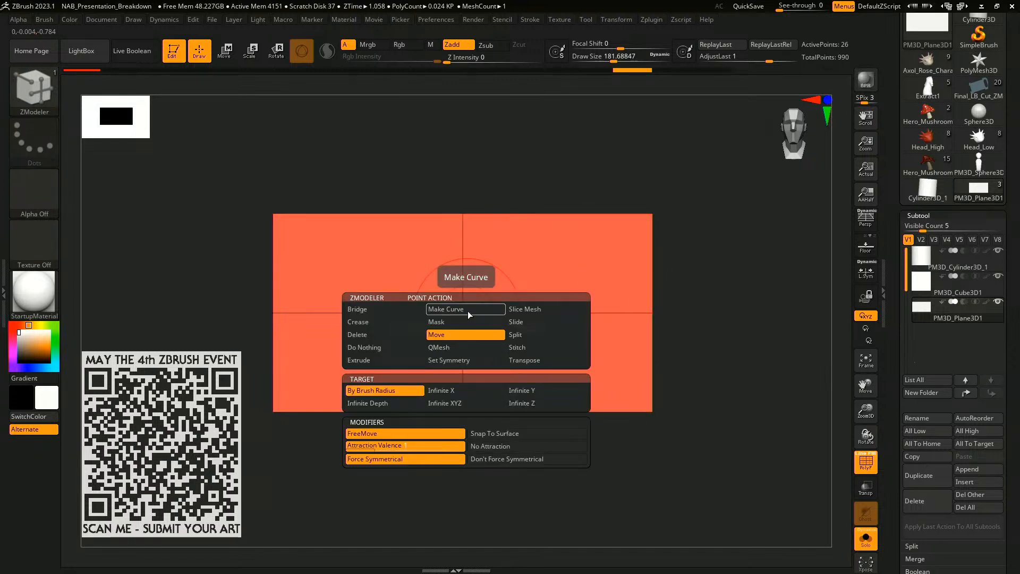
- Browse the ZModeler polygon actions on the block's front face and set the action to Inset with the target Polygroup All
{"action": "key", "text": "space"}
{"action": "key", "text": "space"}
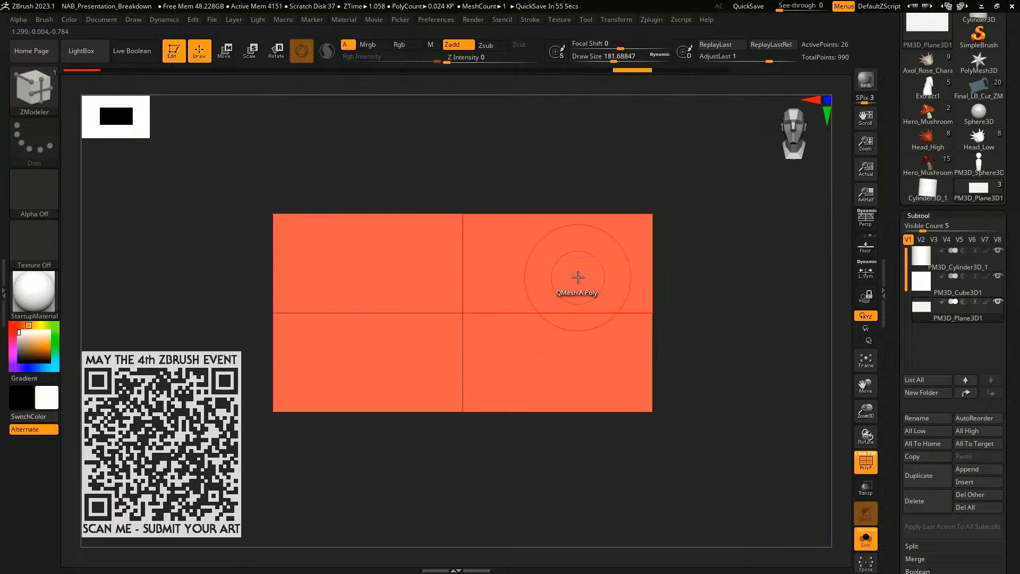
{"action": "key", "text": "space"}
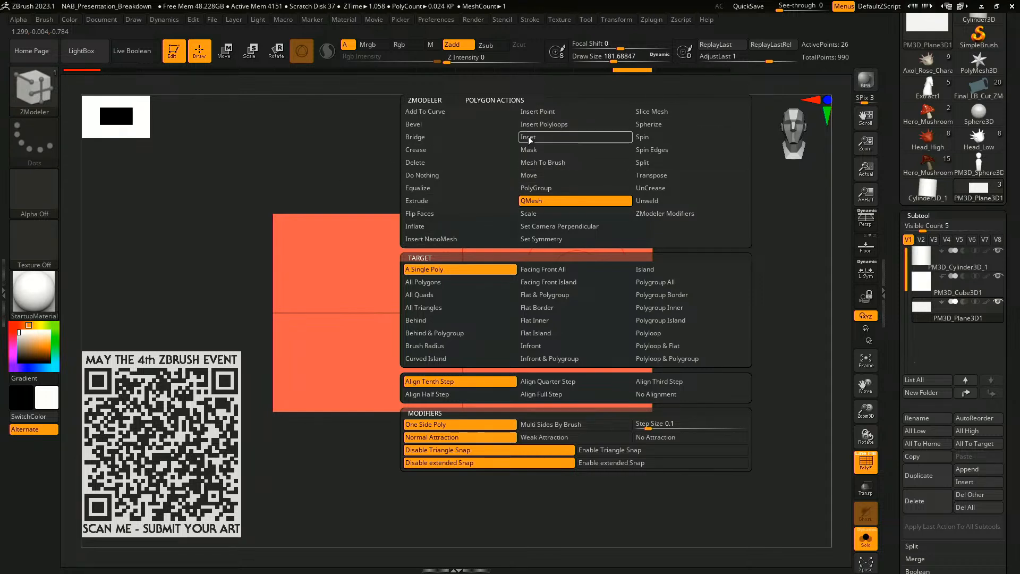
{"action": "left_click", "coordinate": [425, 175]}
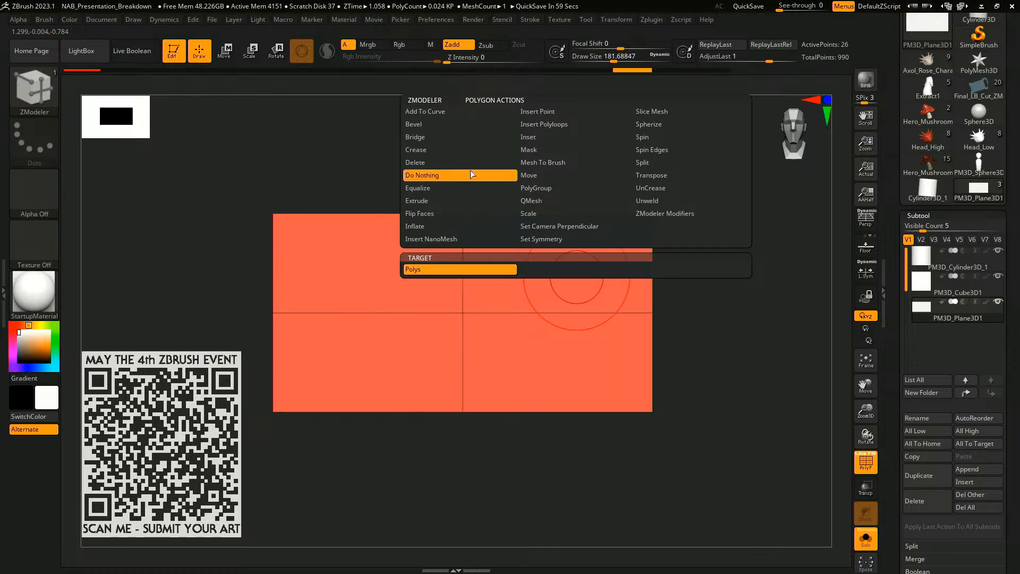
{"action": "left_click", "coordinate": [644, 138]}
{"action": "left_click", "coordinate": [648, 175]}
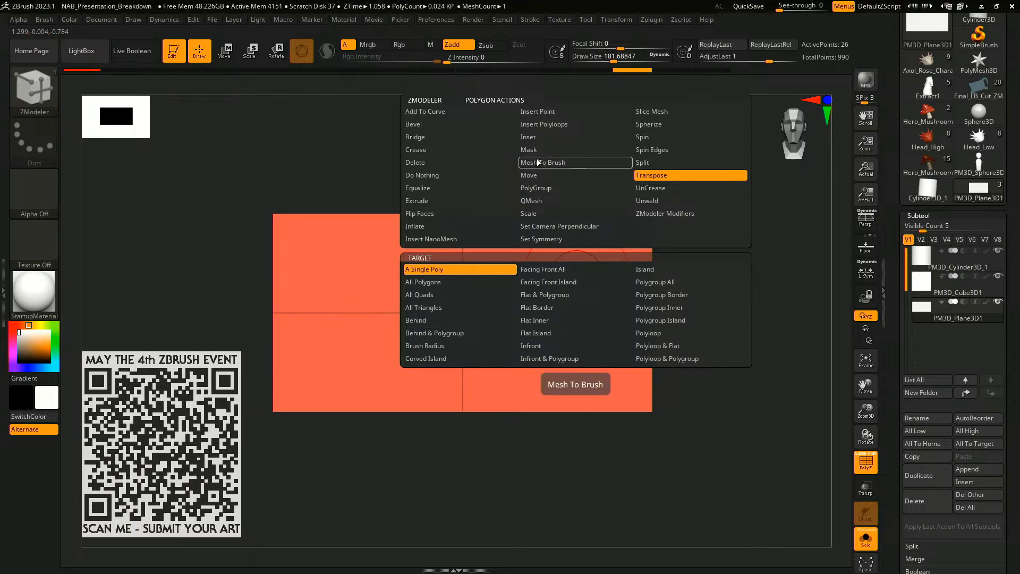
{"action": "left_click", "coordinate": [547, 139]}
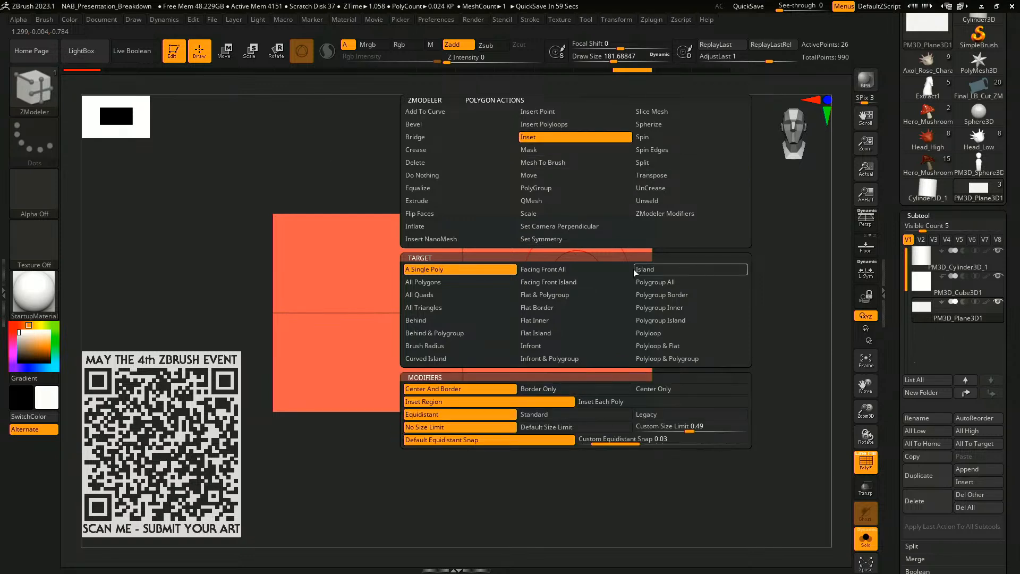
{"action": "left_click", "coordinate": [658, 281]}
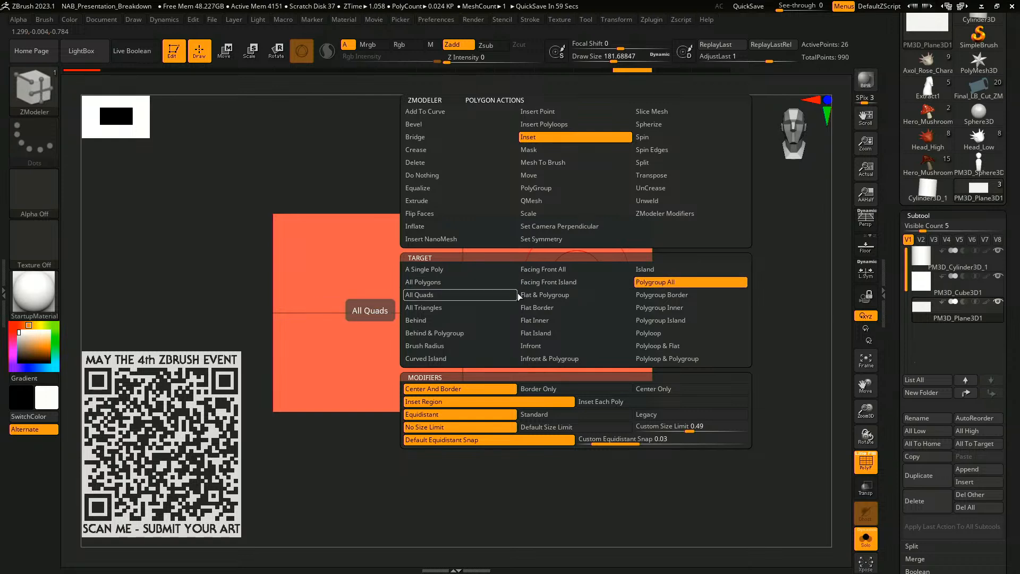
- Set the ZModeler edge action to Insert with Multiple EdgeLoops as target and the Keep Polygroup modifier
{"action": "key", "text": "space"}
{"action": "key", "text": "space"}
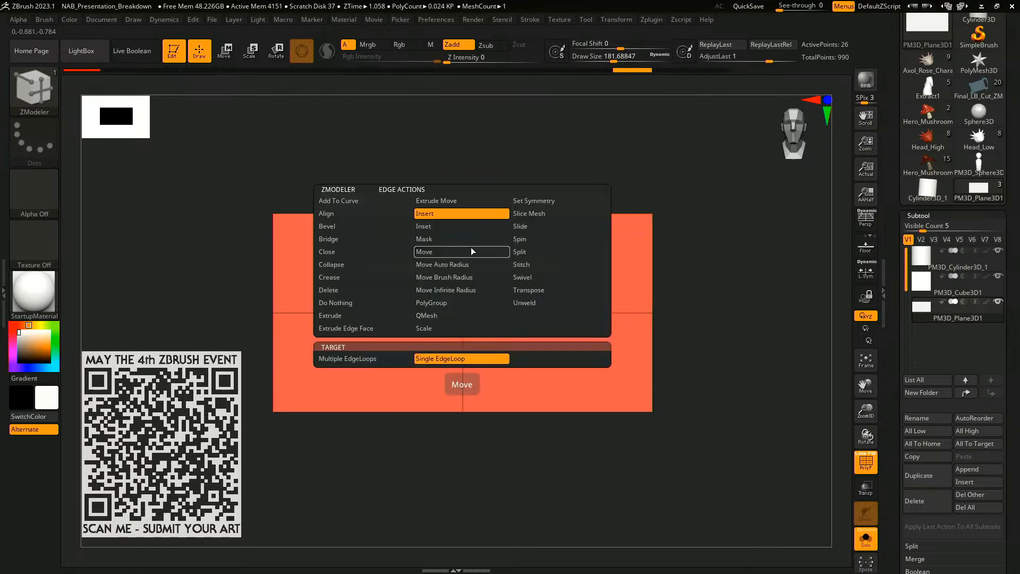
{"action": "left_click", "coordinate": [396, 359]}
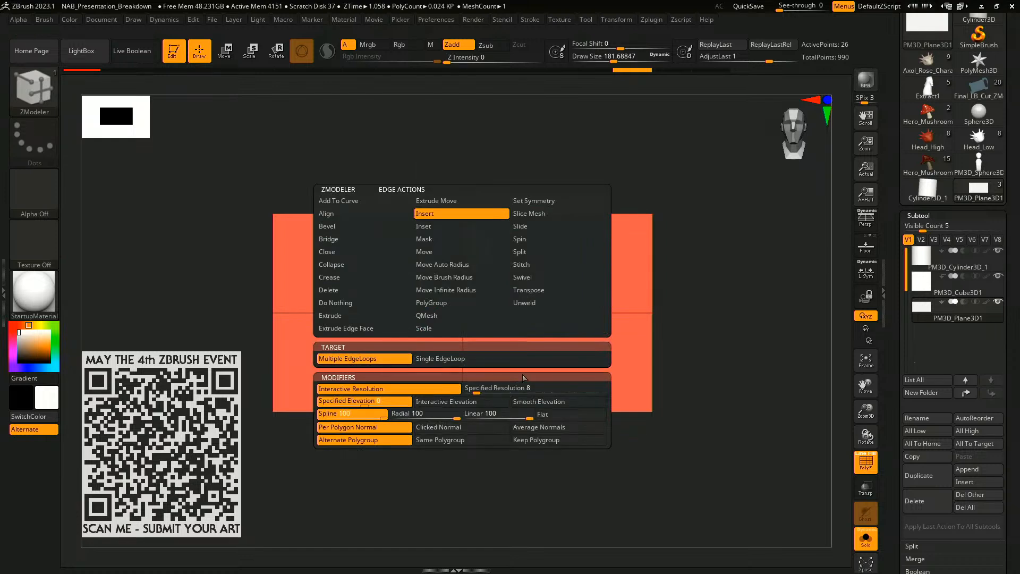
{"action": "left_click", "coordinate": [541, 440]}
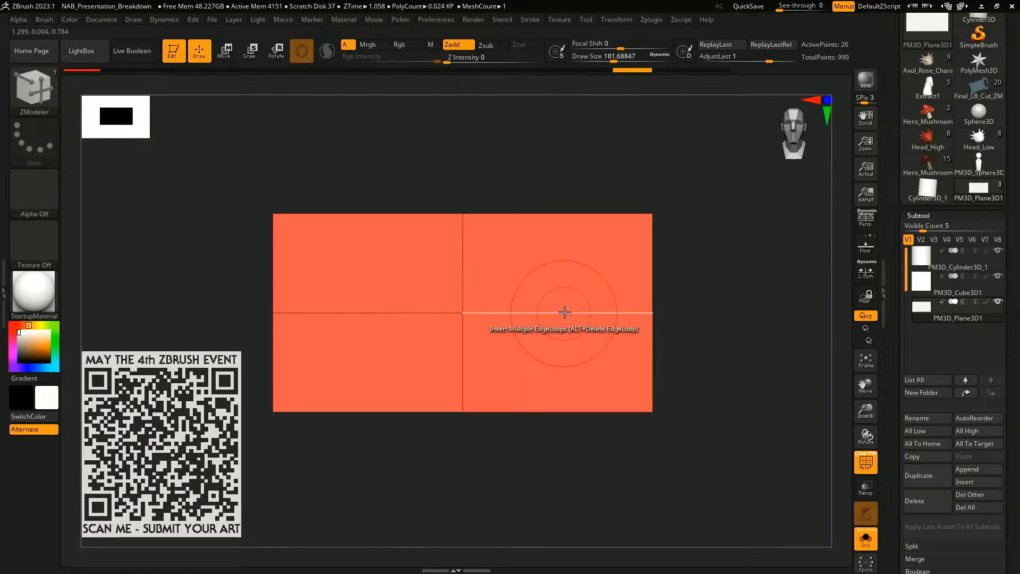
- Try inserting multiple vertical and horizontal edge loops across the block, and undo them
{"action": "left_click_drag", "start_coordinate": [558, 312], "coordinate": [392, 314]}
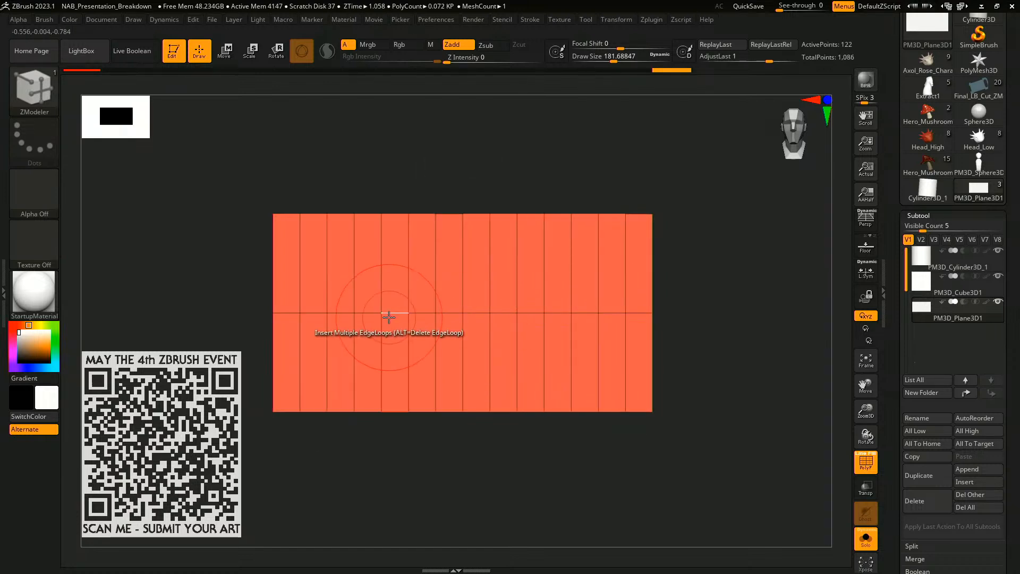
{"action": "left_click_drag", "start_coordinate": [720, 189], "coordinate": [627, 276]}
{"action": "left_click", "coordinate": [627, 276]}
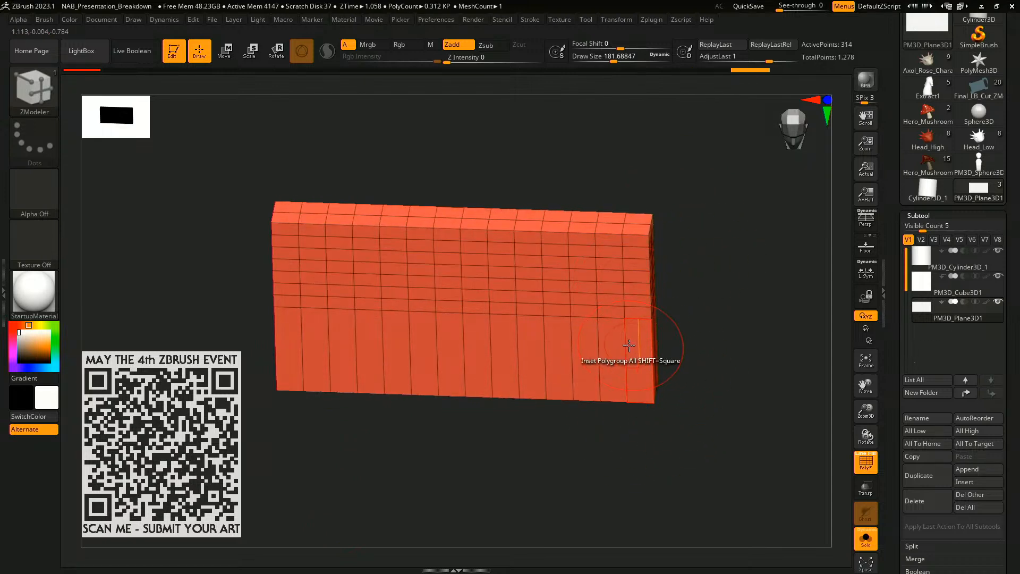
{"action": "left_click_drag", "start_coordinate": [685, 314], "coordinate": [691, 272]}
{"action": "key", "text": "ctrl+z"}
{"action": "key", "text": "ctrl+z"}
{"action": "key", "text": "ctrl+z"}
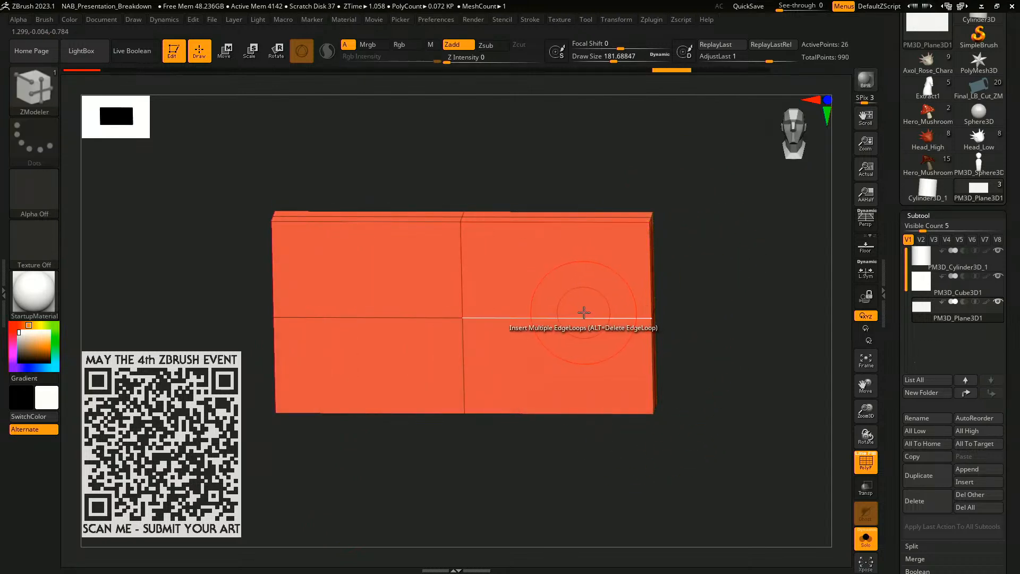
- Insert multiple evenly spaced edge loops across both halves of the block's width and height, and through its thickness
{"action": "left_click_drag", "start_coordinate": [583, 313], "coordinate": [583, 349]}
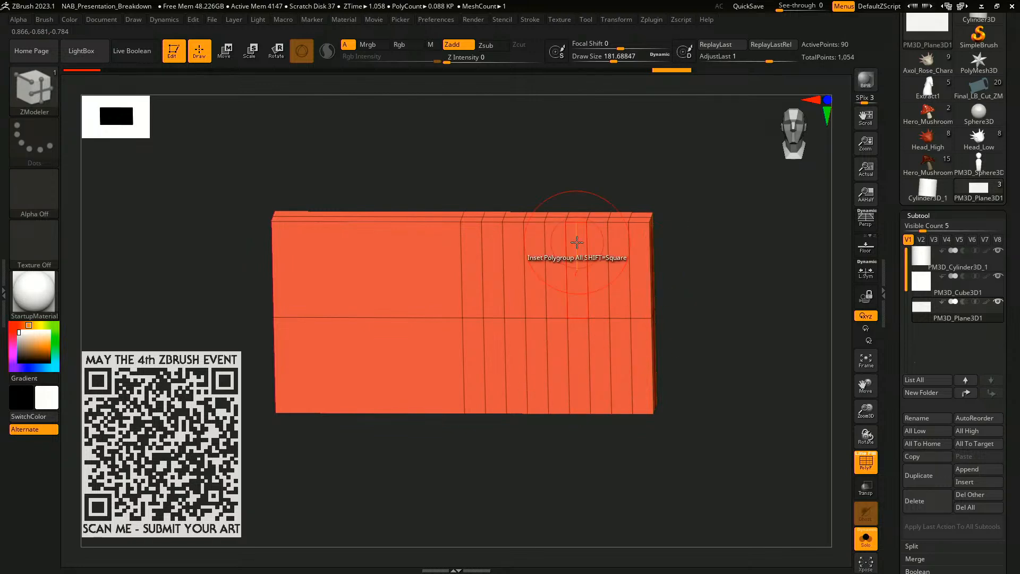
{"action": "left_click", "coordinate": [357, 317]}
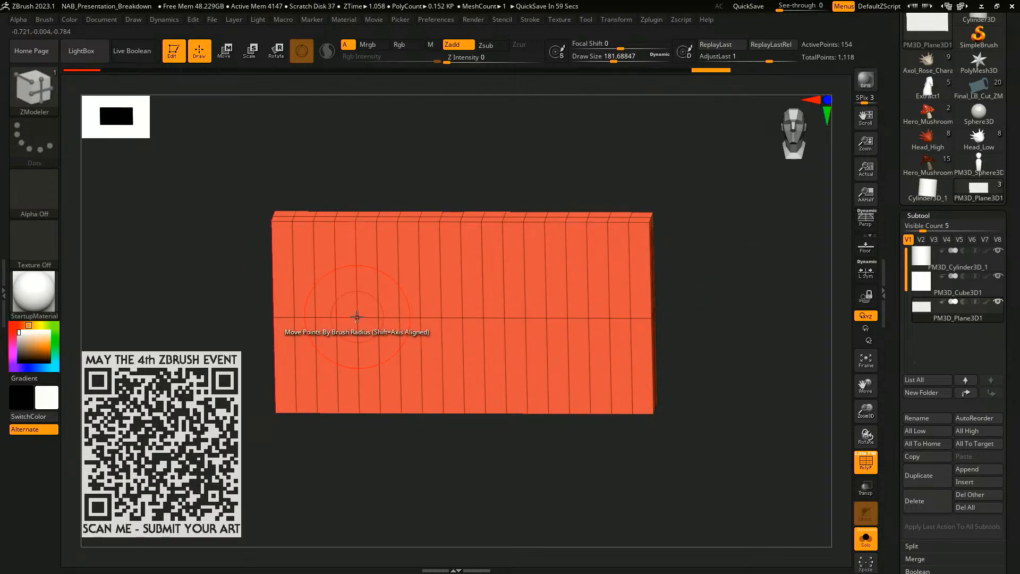
{"action": "left_click", "coordinate": [485, 278]}
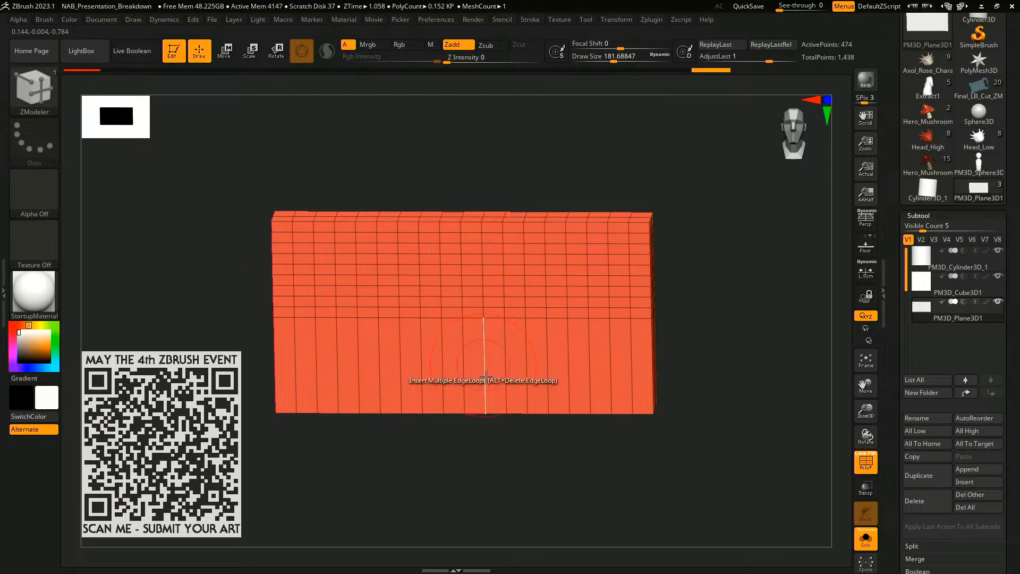
{"action": "left_click", "coordinate": [484, 372]}
{"action": "left_click_drag", "start_coordinate": [723, 313], "coordinate": [626, 287]}
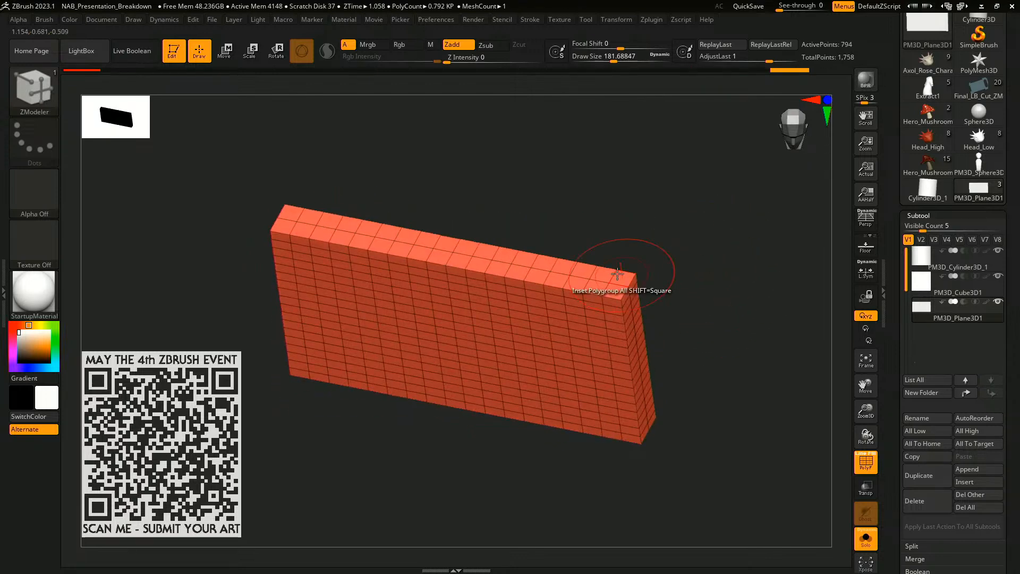
{"action": "left_click", "coordinate": [597, 272]}
{"action": "left_click_drag", "start_coordinate": [702, 319], "coordinate": [702, 305]}
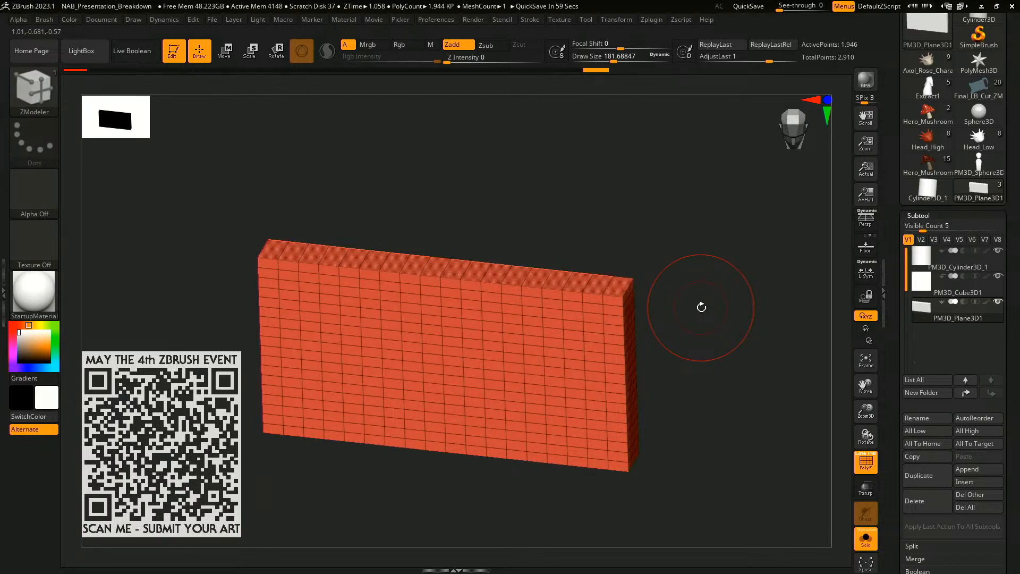
- Subdivide the block twice, inspect it without the polyframe, and undo the subdivisions and inserted edge loops
{"action": "key", "text": "ctrl"}
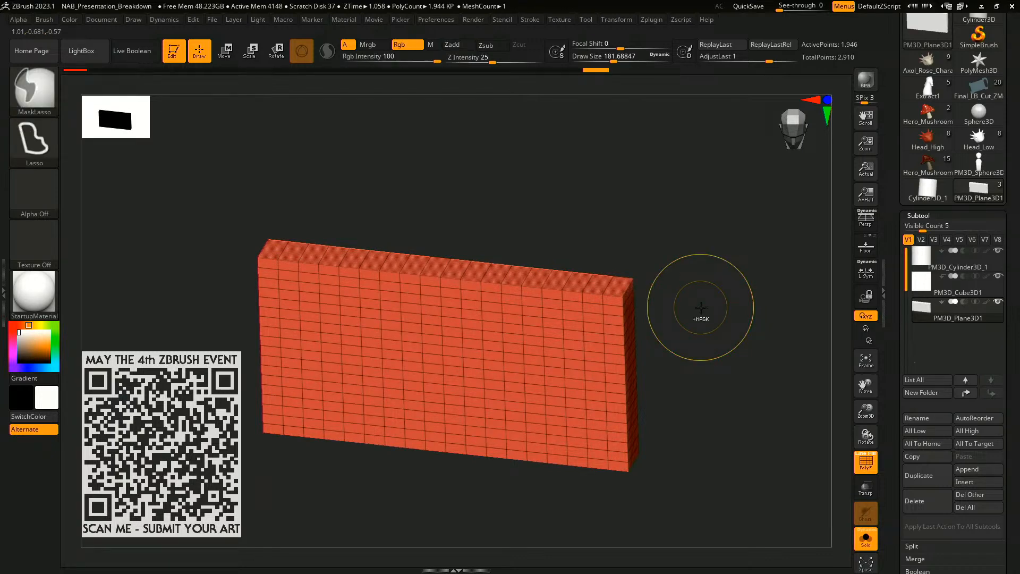
{"action": "key", "text": "ctrl+d"}
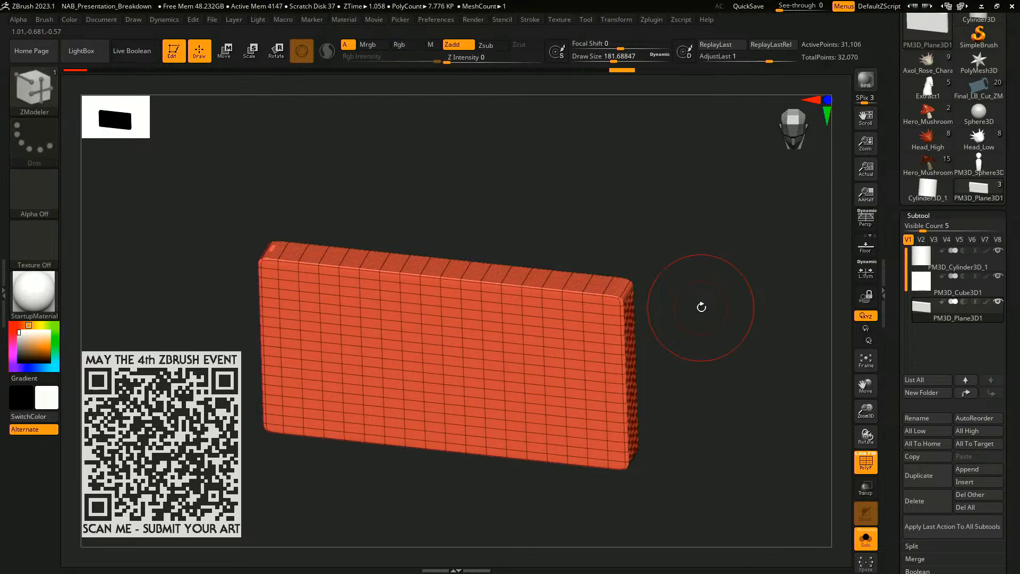
{"action": "key", "text": "shift"}
{"action": "key", "text": "shift+f"}
{"action": "left_click_drag", "start_coordinate": [720, 369], "coordinate": [726, 306]}
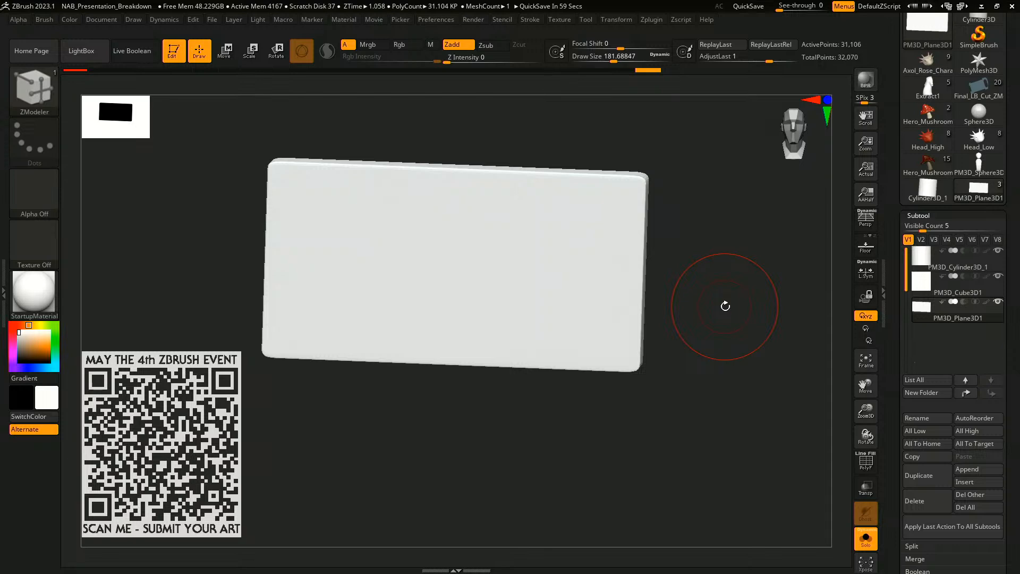
{"action": "key", "text": "ctrl+z"}
{"action": "key", "text": "shift+f"}
{"action": "key", "text": "ctrl"}
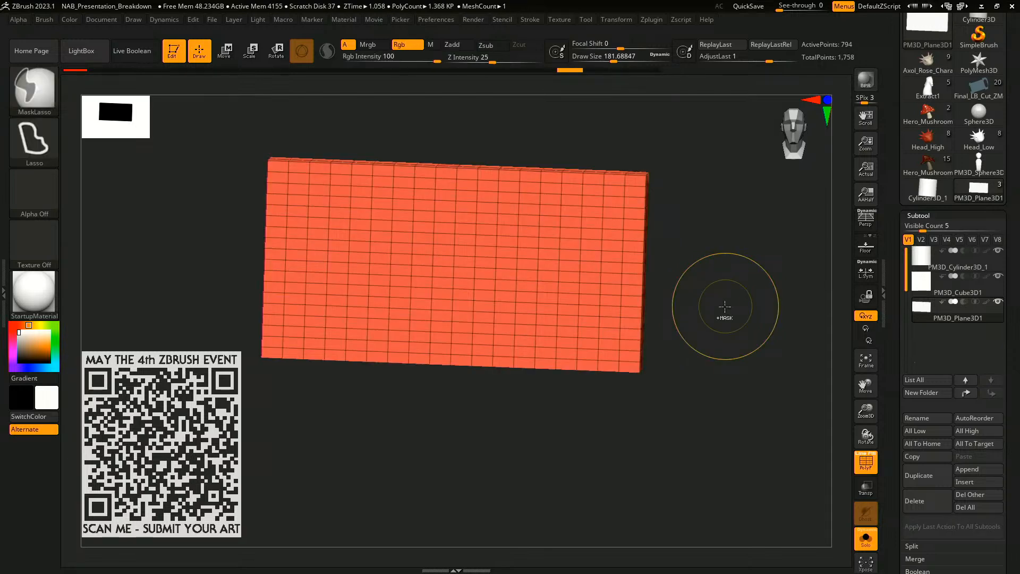
{"action": "key", "text": "ctrl+z"}
- Set the polygon action to QMesh on A Single Poly and pull the front face's upper-right polygon outward
{"action": "key", "text": "space"}
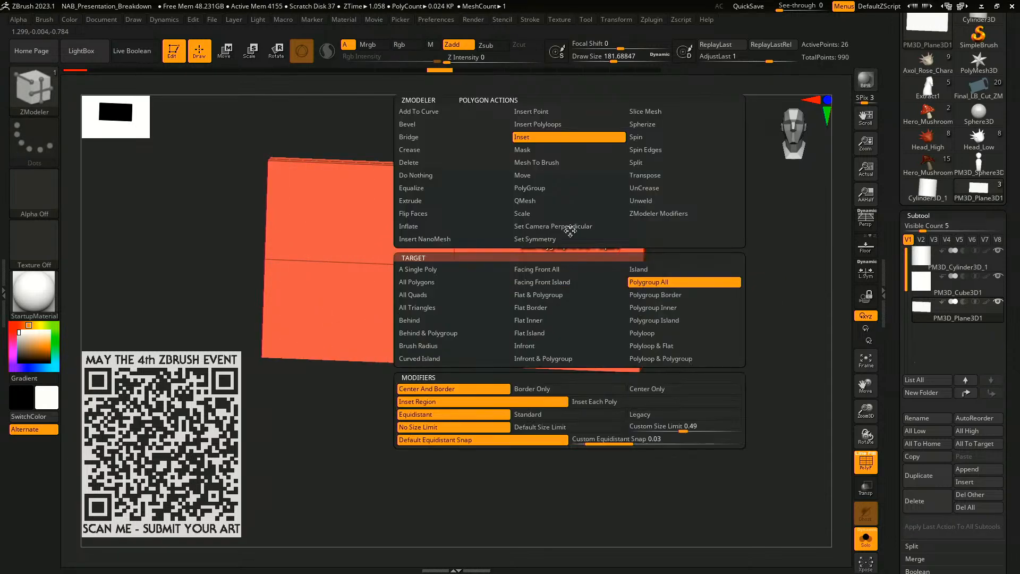
{"action": "left_click", "coordinate": [543, 202]}
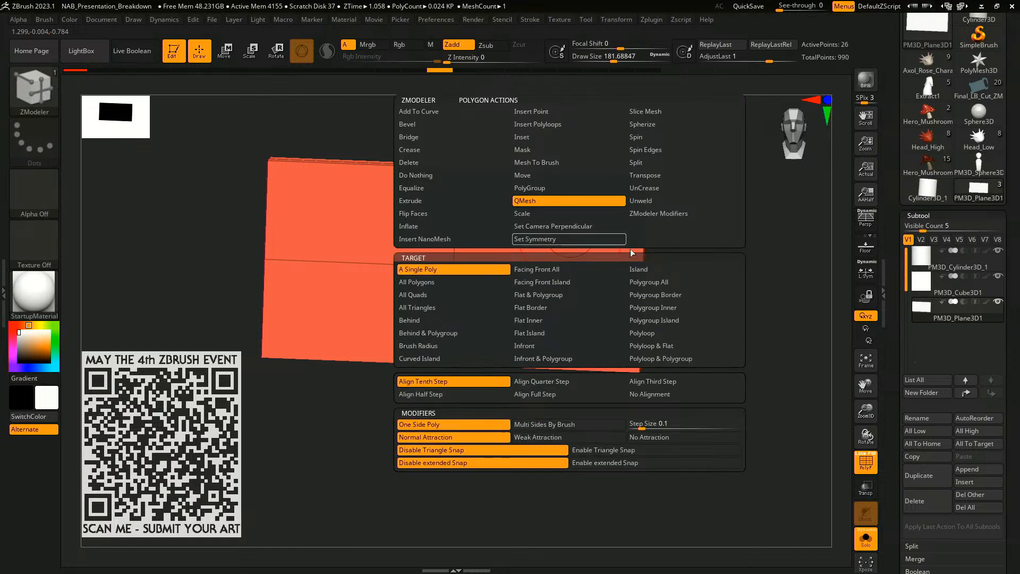
{"action": "left_click", "coordinate": [665, 282]}
{"action": "left_click", "coordinate": [460, 270]}
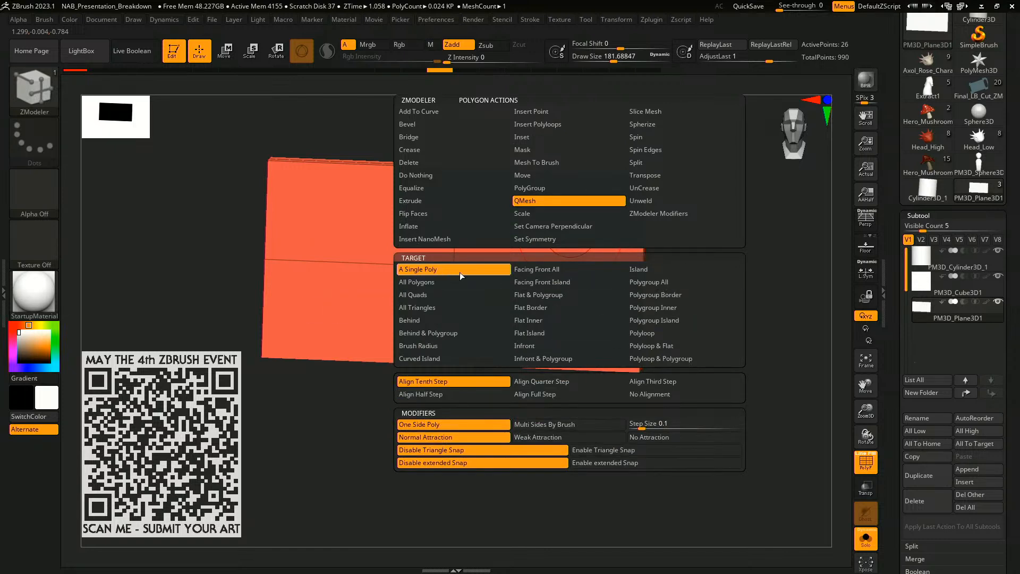
{"action": "left_click_drag", "start_coordinate": [566, 220], "coordinate": [691, 156]}
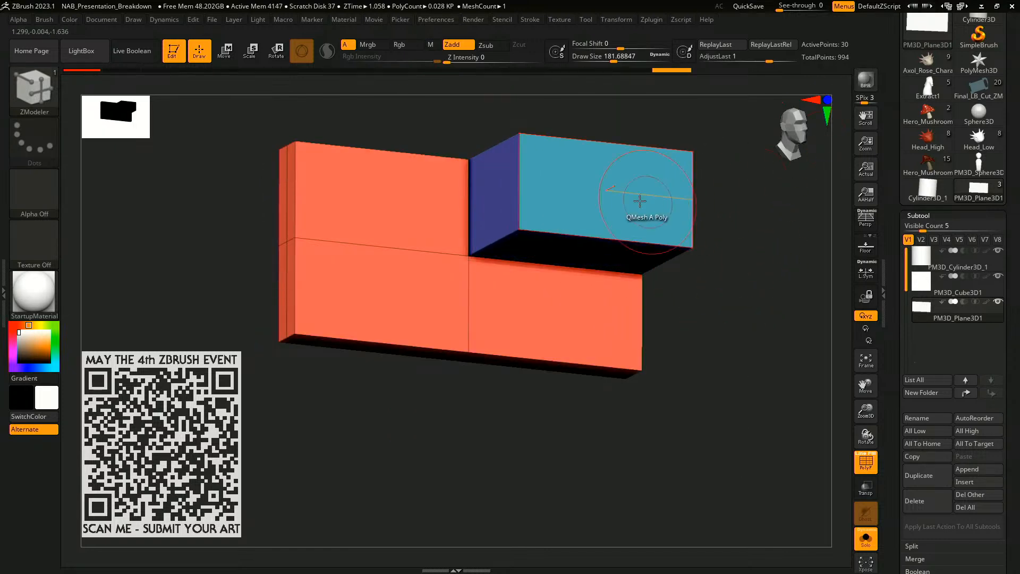
- Mask everything except the extrusion's outer end and scale that end down to about 0.53
{"action": "mouse_move", "coordinate": [733, 250]}
{"action": "left_mouse_down"}
{"action": "mouse_move", "coordinate": [732, 344]}
{"action": "mouse_move", "coordinate": [765, 367]}
{"action": "mouse_move", "coordinate": [706, 374]}
{"action": "left_mouse_up"}
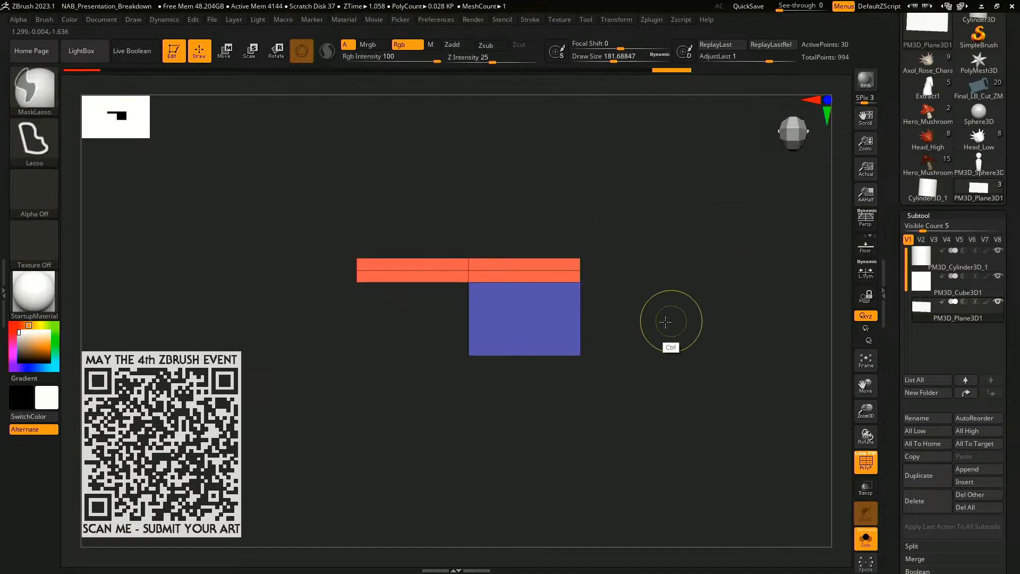
{"action": "mouse_move", "coordinate": [668, 322]}
{"action": "left_mouse_down", "text": "ctrl"}
{"action": "mouse_move", "coordinate": [572, 438]}
{"action": "mouse_move", "coordinate": [647, 363]}
{"action": "left_mouse_up", "text": "ctrl"}
{"action": "left_click", "coordinate": [660, 326], "text": "ctrl"}
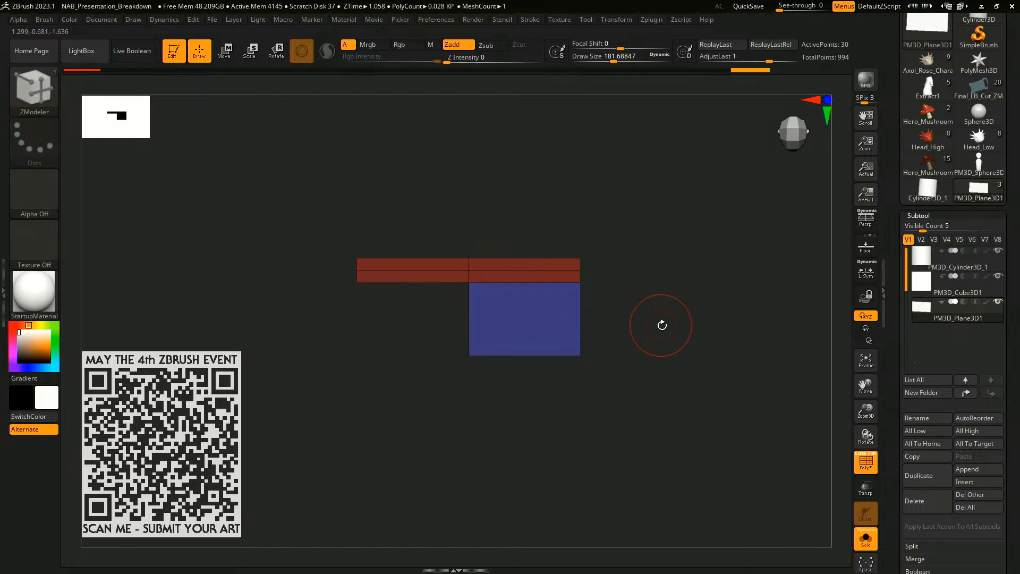
{"action": "key", "text": "w"}
{"action": "left_click", "coordinate": [449, 185]}
{"action": "left_click_drag", "start_coordinate": [526, 358], "coordinate": [511, 372]}
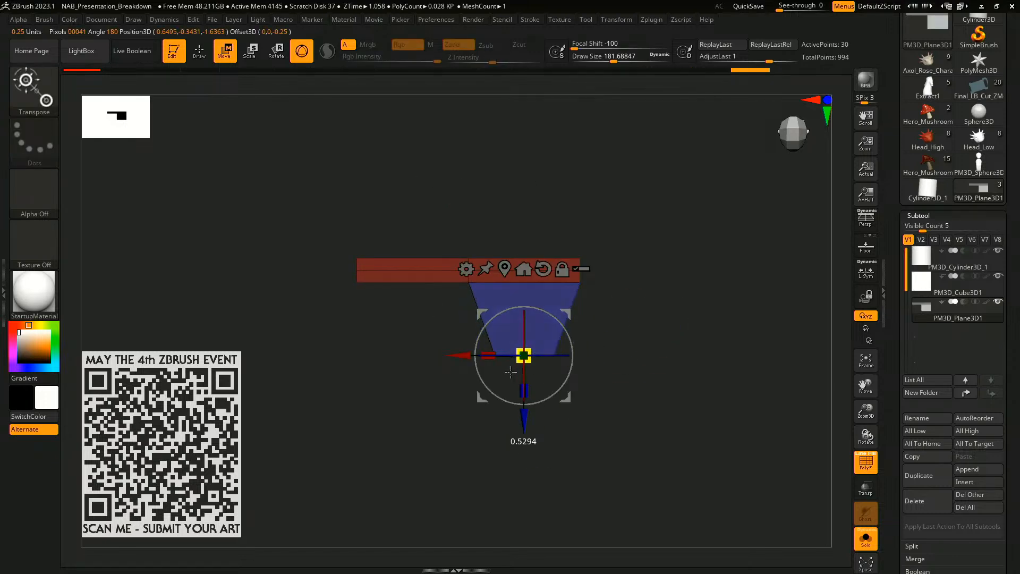
- Extend the narrowed end outward with QMesh as a second section, and view it from the side
{"action": "mouse_move", "coordinate": [601, 369]}
{"action": "left_mouse_down"}
{"action": "mouse_move", "coordinate": [640, 250]}
{"action": "mouse_move", "coordinate": [667, 305]}
{"action": "mouse_move", "coordinate": [661, 335]}
{"action": "mouse_move", "coordinate": [558, 365]}
{"action": "mouse_move", "coordinate": [542, 358]}
{"action": "mouse_move", "coordinate": [650, 367]}
{"action": "left_mouse_up"}
{"action": "key", "text": "q"}
{"action": "left_click_drag", "start_coordinate": [675, 357], "coordinate": [702, 331], "text": "shift"}
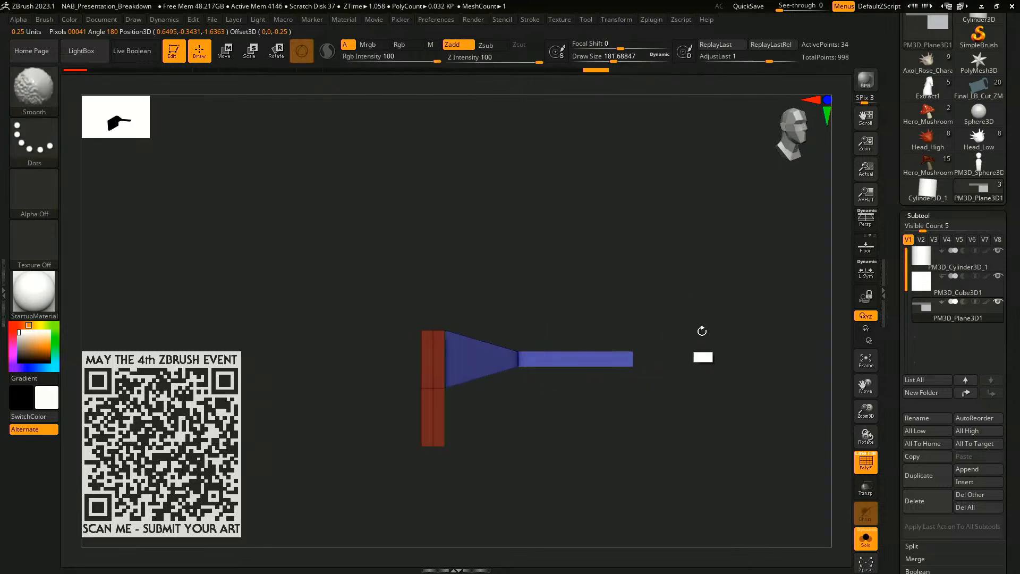
- Scale the second section's outer end up in height, move it upward, and inspect the shape from other sides
{"action": "key", "text": "w"}
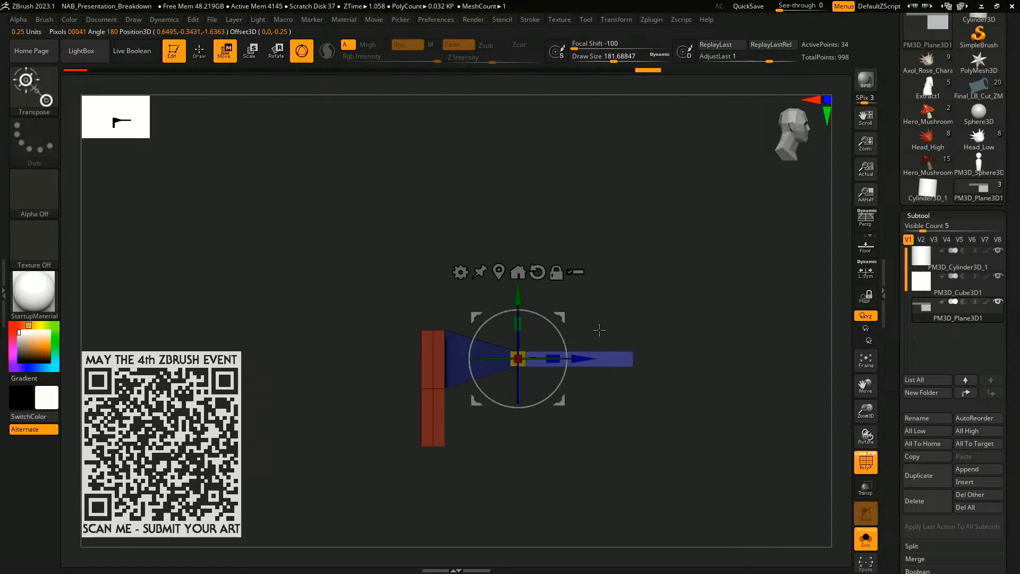
{"action": "left_click", "coordinate": [505, 271]}
{"action": "left_click_drag", "start_coordinate": [637, 354], "coordinate": [709, 252]}
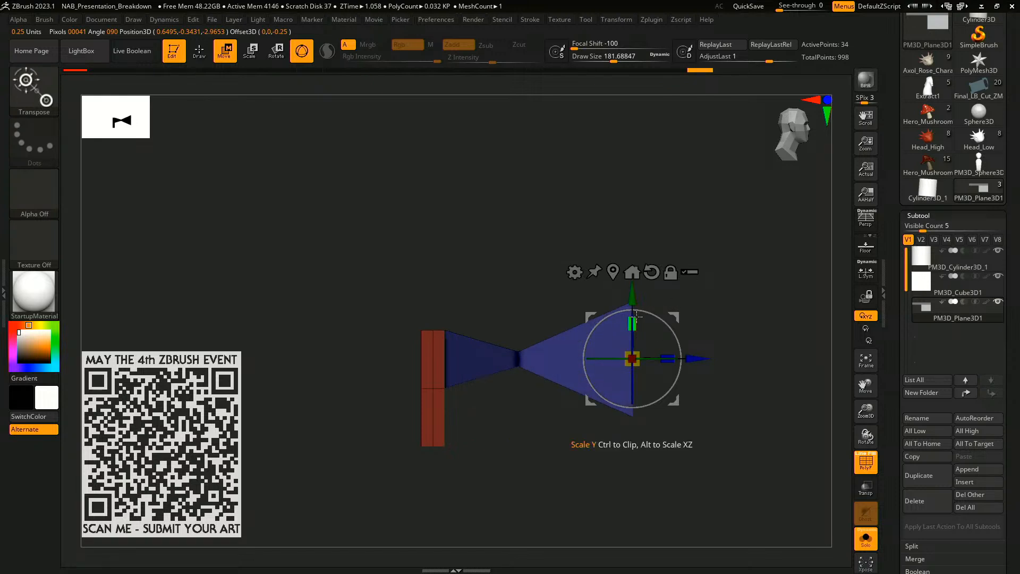
{"action": "left_click_drag", "start_coordinate": [633, 295], "coordinate": [633, 200]}
{"action": "key", "text": "q"}
{"action": "mouse_move", "coordinate": [768, 337]}
{"action": "left_mouse_down", "text": "alt"}
{"action": "mouse_move", "coordinate": [706, 316]}
{"action": "mouse_move", "coordinate": [639, 336]}
{"action": "left_mouse_up", "text": "alt"}
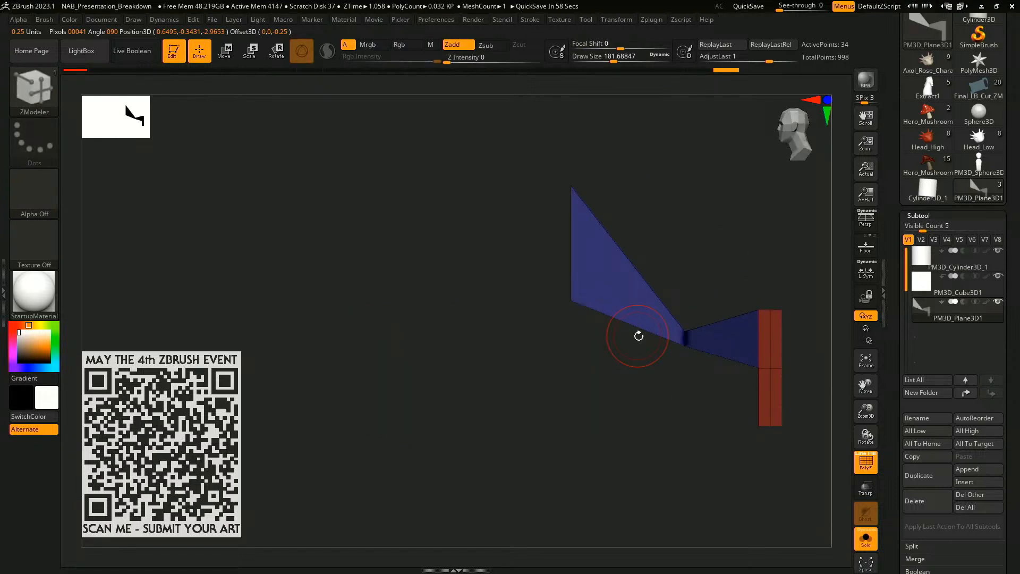
{"action": "left_click_drag", "start_coordinate": [505, 440], "coordinate": [574, 458], "text": "shift"}
- Undo the end-face moves, scaling, masking and both QMesh extrusions back to the plain block
{"action": "key", "text": "ctrl+z"}
{"action": "key", "text": "ctrl+z"}
{"action": "key", "text": "ctrl+z"}
{"action": "key", "text": "ctrl+z"}
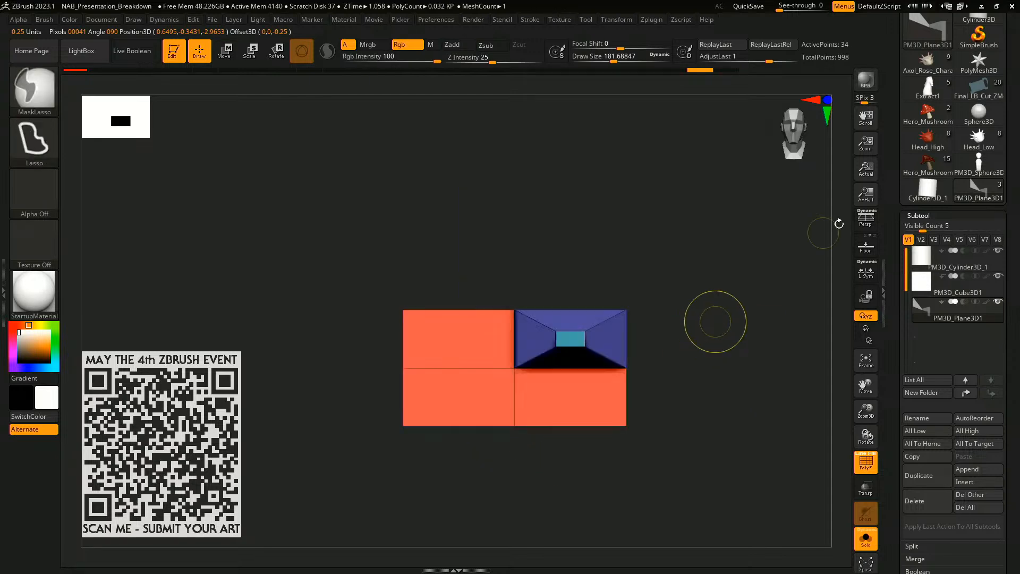
{"action": "key", "text": "ctrl+z"}
{"action": "key", "text": "ctrl+z"}
{"action": "key", "text": "ctrl+z"}
{"action": "key", "text": "ctrl+z"}
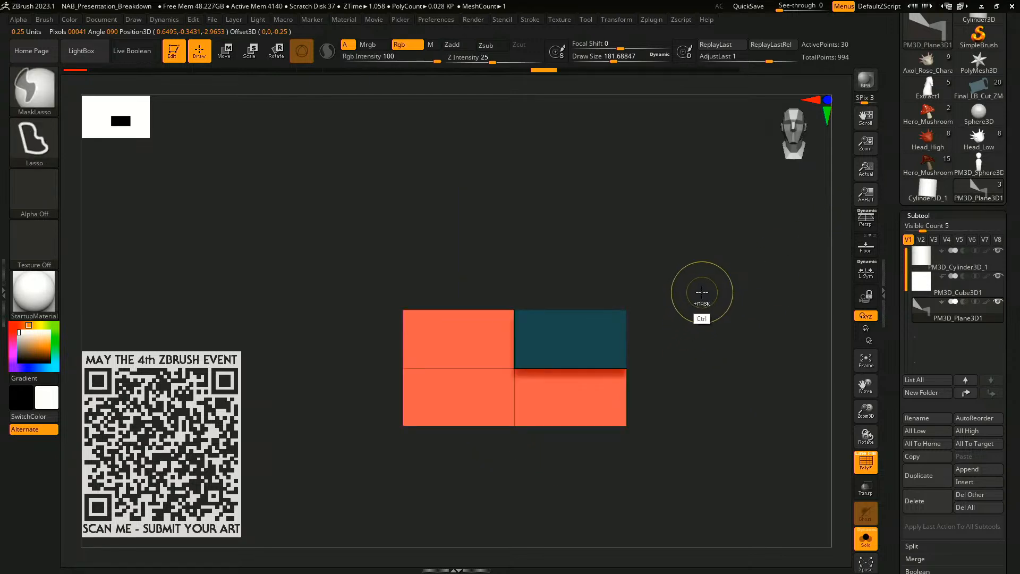
{"action": "key", "text": "ctrl+z"}
{"action": "key", "text": "ctrl+z"}
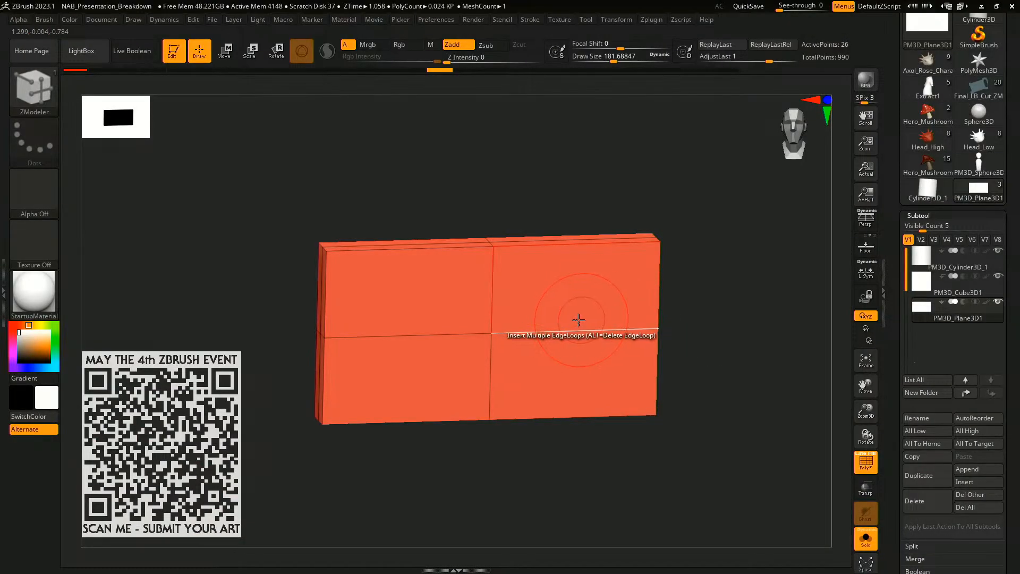
- Insert three evenly spaced vertical edge loops into each half of the block and view it from the front
{"action": "left_click_drag", "start_coordinate": [497, 337], "coordinate": [572, 342]}
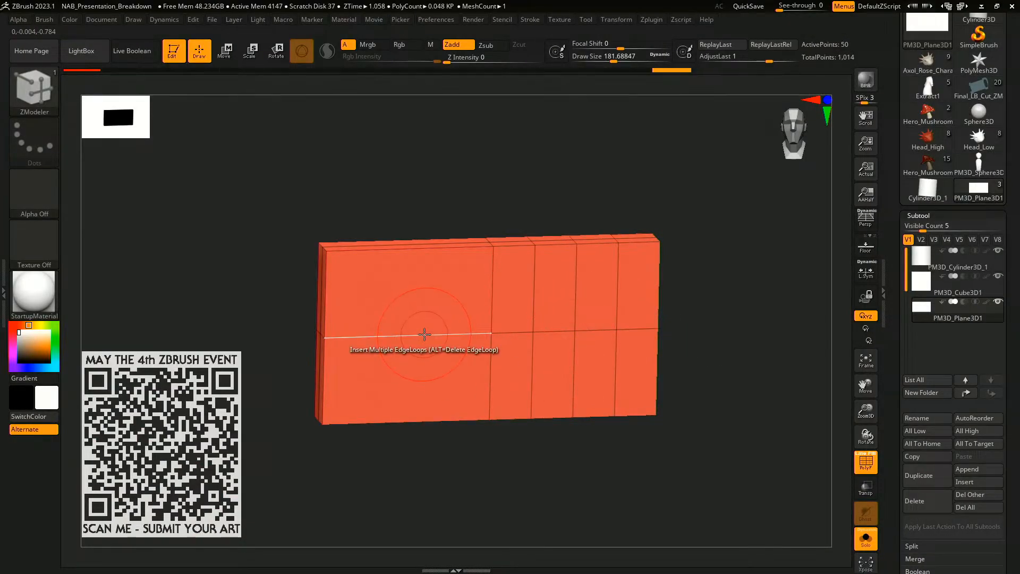
{"action": "left_click_drag", "start_coordinate": [425, 334], "coordinate": [422, 352]}
{"action": "left_click_drag", "start_coordinate": [734, 358], "coordinate": [712, 418]}
- Duplicate the block subtool and group the original and its copy in a new folder named scanner body
{"action": "left_click", "coordinate": [919, 475]}
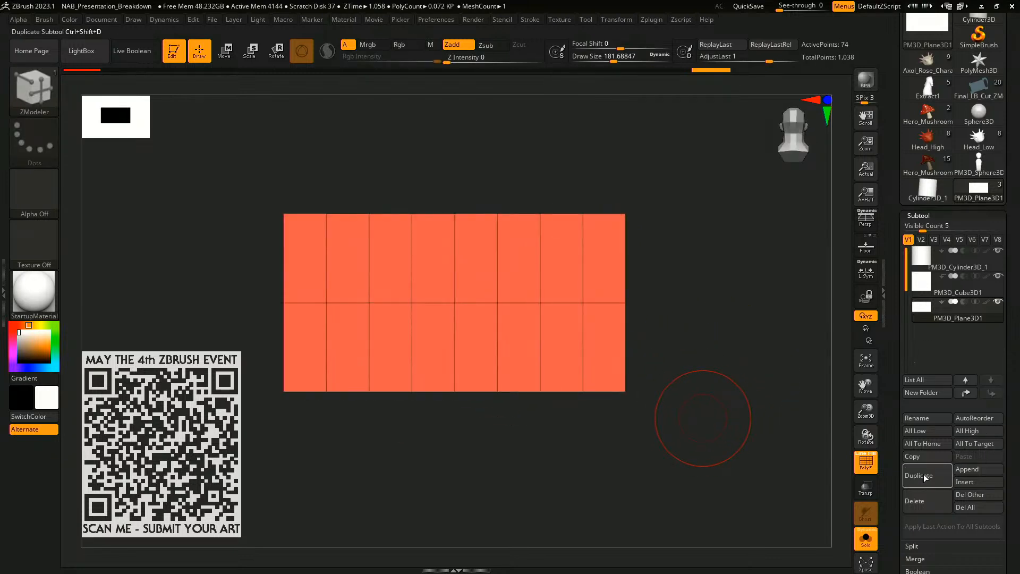
{"action": "left_click", "coordinate": [930, 312]}
{"action": "key", "text": "ctrl"}
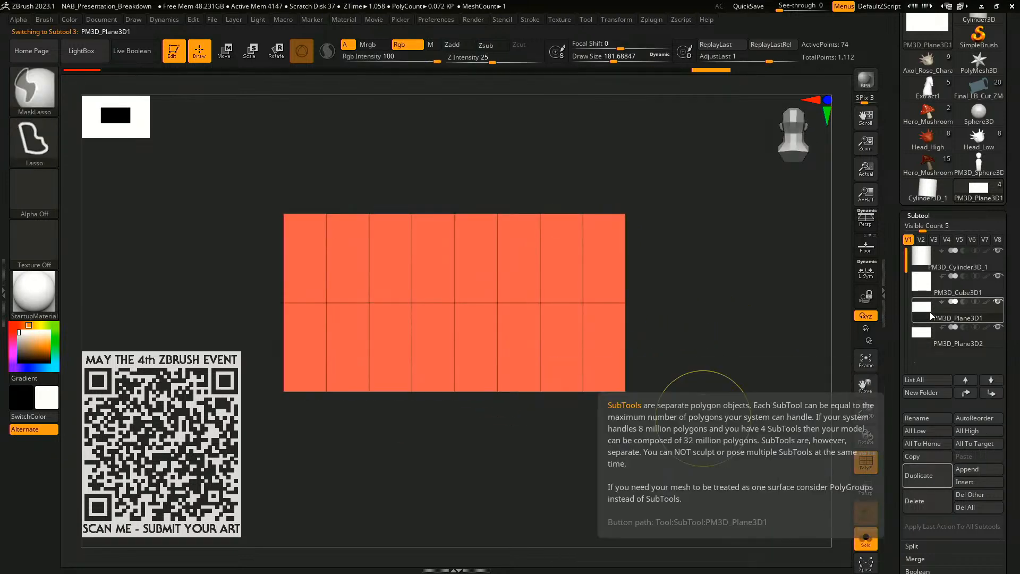
{"action": "left_click", "coordinate": [930, 312]}
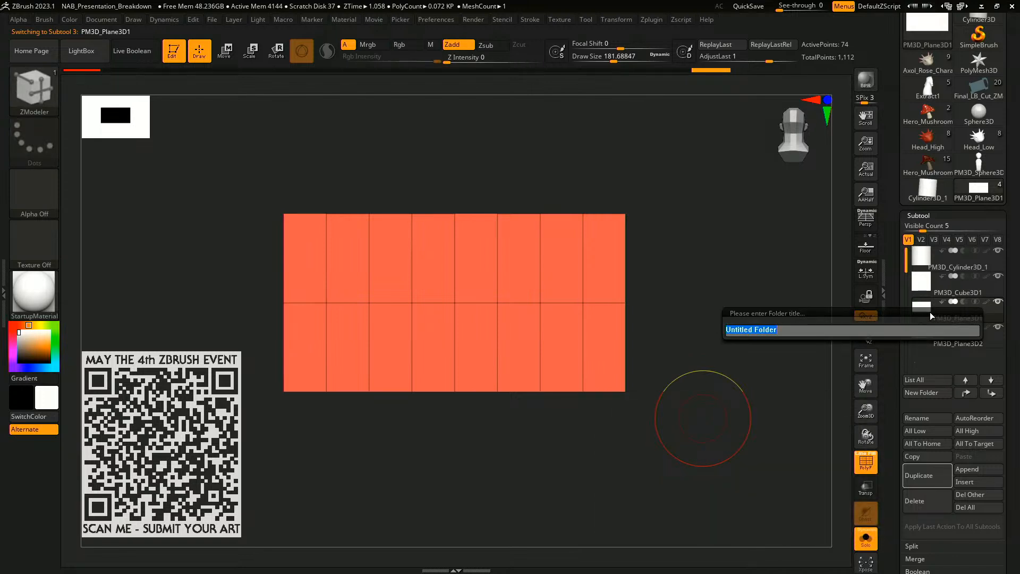
{"action": "type", "text": "sc"}
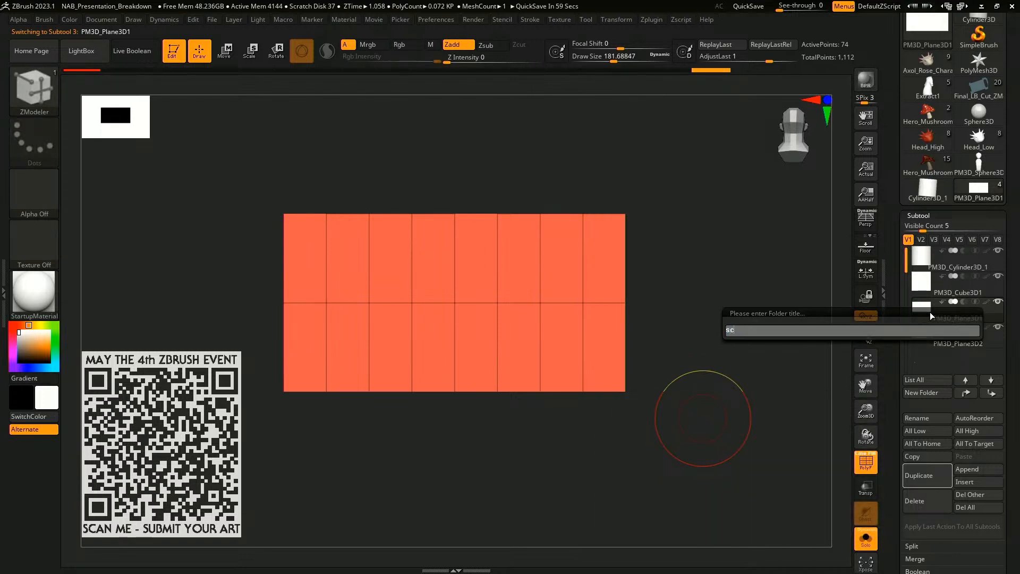
{"action": "type", "text": "anner body"}
{"action": "key", "text": "Return"}
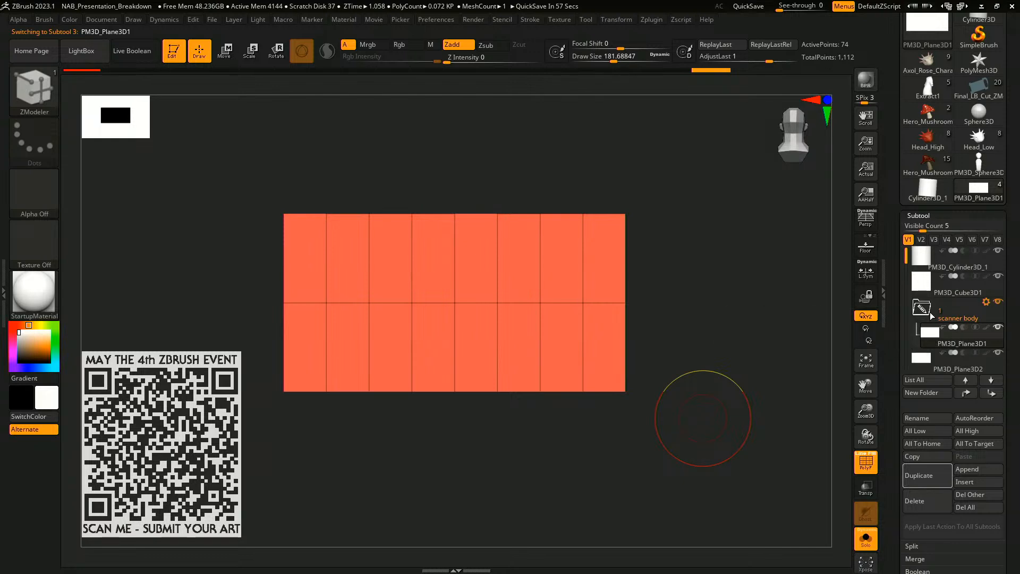
{"action": "left_click_drag", "start_coordinate": [930, 369], "coordinate": [944, 352]}
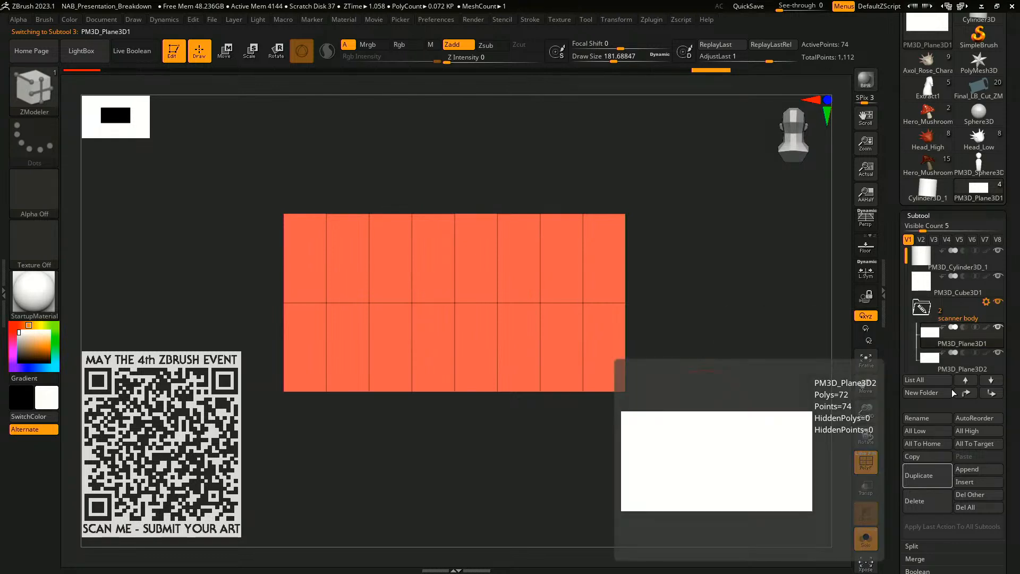
- Raise the original block above its copy, turn off Solo, and show only the two blocks in the scanner body folder
{"action": "key", "text": "w"}
{"action": "left_click_drag", "start_coordinate": [623, 261], "coordinate": [629, 342], "text": "alt"}
{"action": "left_click_drag", "start_coordinate": [461, 322], "coordinate": [469, 147]}
{"action": "left_click", "coordinate": [866, 538]}
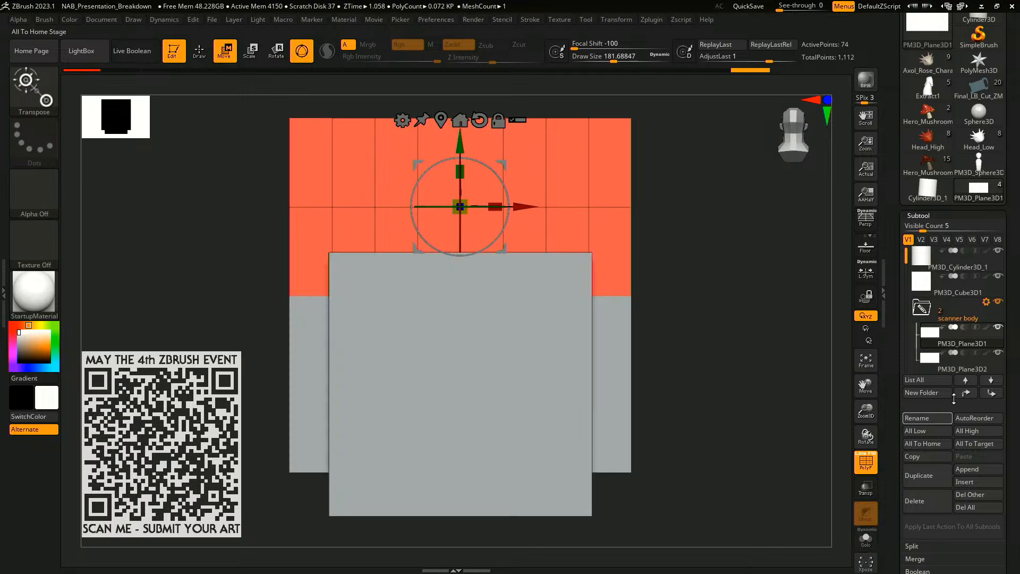
{"action": "left_click", "coordinate": [999, 302], "text": "shift"}
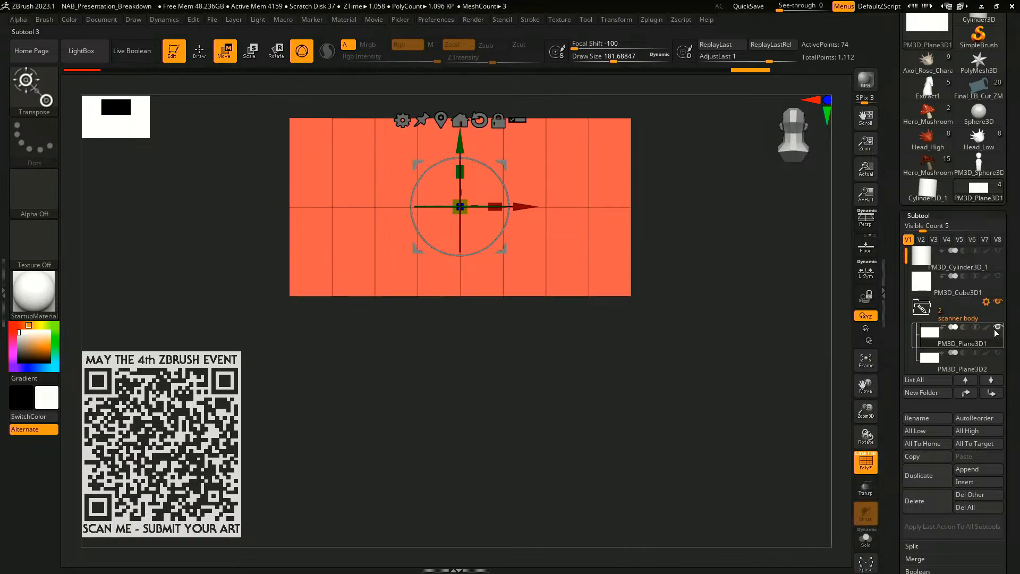
{"action": "left_click", "coordinate": [998, 353]}
- Scale the raised block narrower in width and much thicker in depth than the copy beneath it
{"action": "left_click_drag", "start_coordinate": [709, 409], "coordinate": [672, 329]}
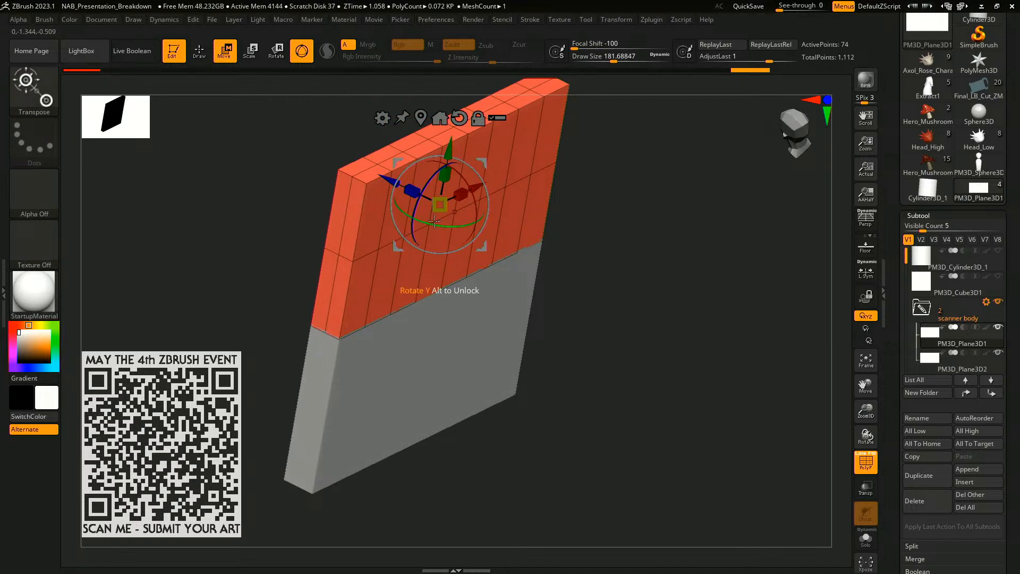
{"action": "mouse_move", "coordinate": [462, 195]}
{"action": "left_mouse_down"}
{"action": "mouse_move", "coordinate": [427, 209]}
{"action": "mouse_move", "coordinate": [408, 186]}
{"action": "mouse_move", "coordinate": [292, 125]}
{"action": "left_mouse_up"}
{"action": "key", "text": "q"}
{"action": "left_click_drag", "start_coordinate": [665, 201], "coordinate": [693, 241], "text": "alt"}
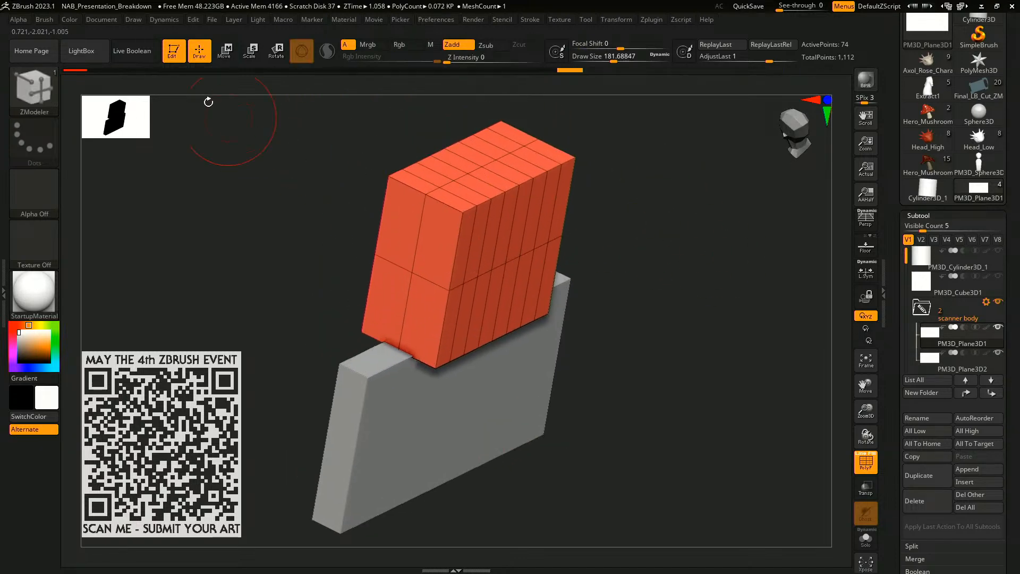
- Turn on Live Boolean and reorder the thick block below the thin one in the scanner body folder
{"action": "left_click", "coordinate": [137, 53]}
{"action": "left_click_drag", "start_coordinate": [691, 319], "coordinate": [735, 348]}
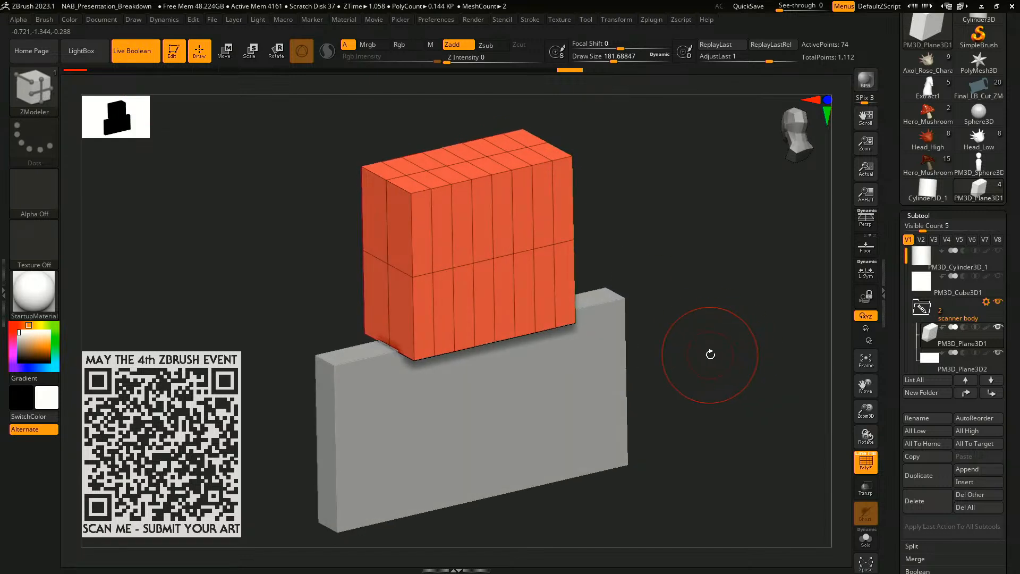
{"action": "scroll", "coordinate": [1006, 344], "scroll_direction": "down", "scroll_amount": 3}
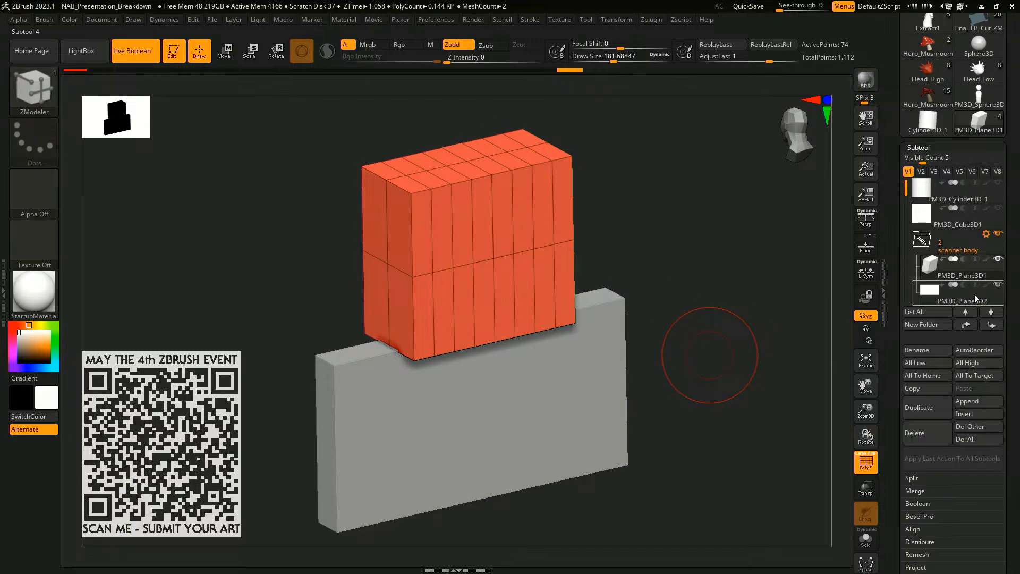
{"action": "left_click", "coordinate": [967, 298]}
{"action": "left_click", "coordinate": [949, 272]}
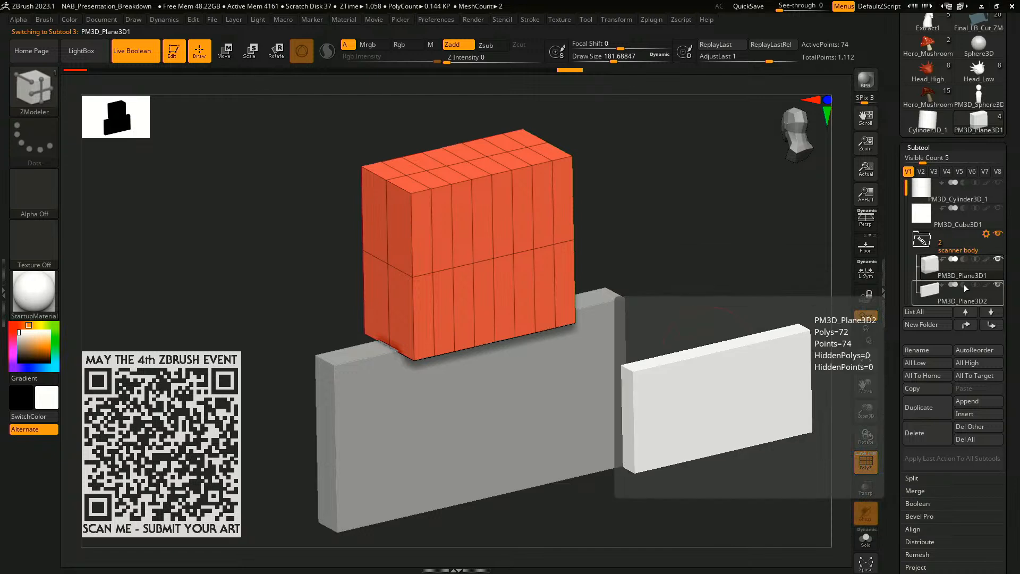
{"action": "left_click", "coordinate": [991, 325]}
- Try the intersection mode on the thick block, set it to subtraction, and turn off the polyframe display
{"action": "mouse_move", "coordinate": [956, 250]}
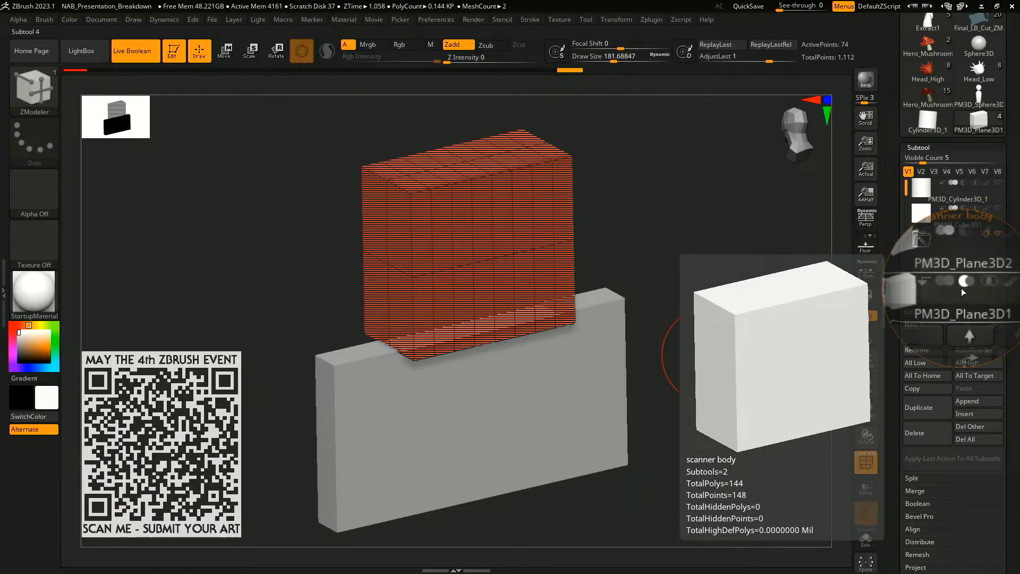
{"action": "left_click", "coordinate": [974, 286]}
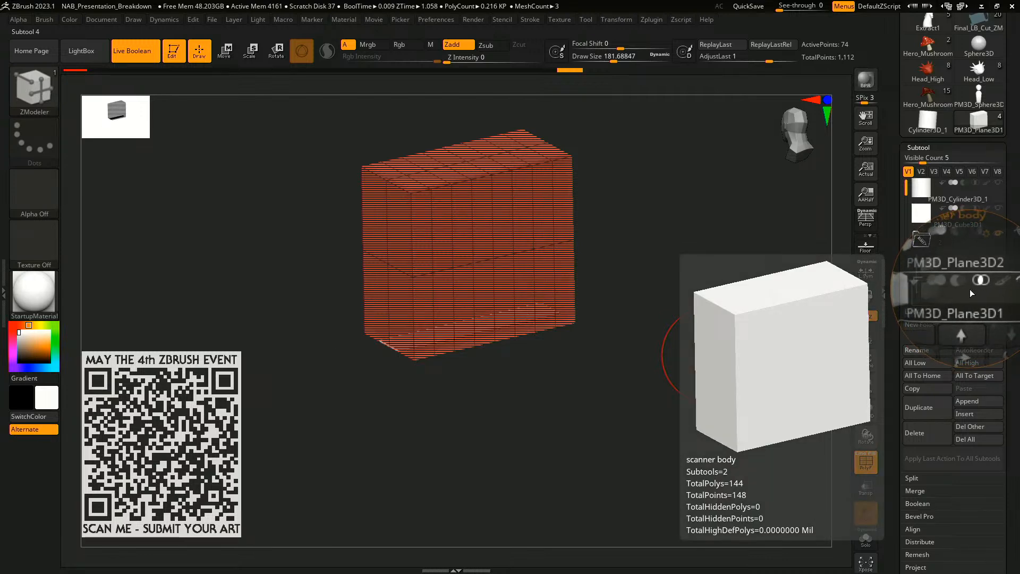
{"action": "left_click", "coordinate": [961, 286]}
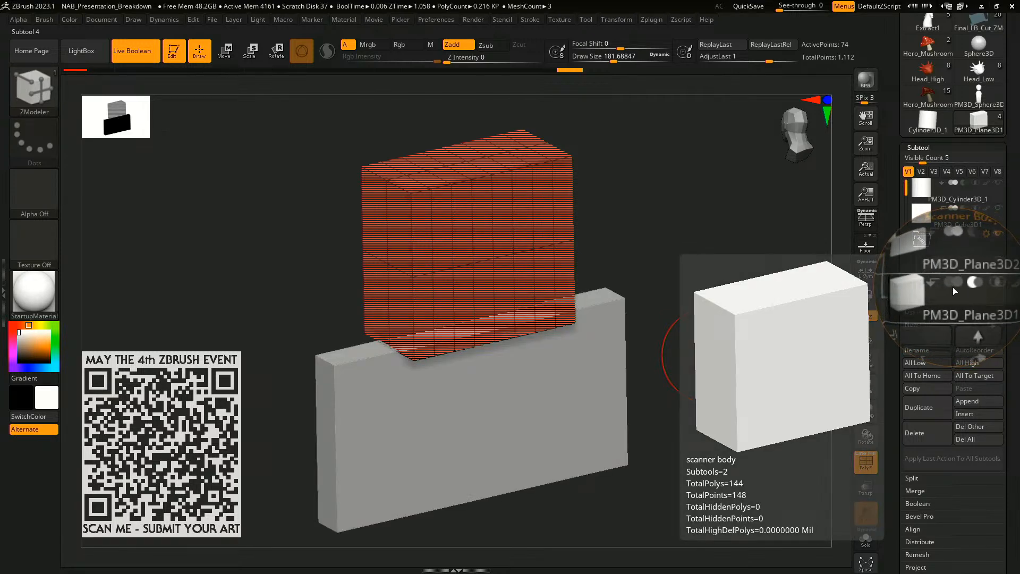
{"action": "key", "text": "shift+f"}
- Lower the subtracting block and widen it in X to cut a wide, shallow notch into the thin block's upper edge
{"action": "key", "text": "w"}
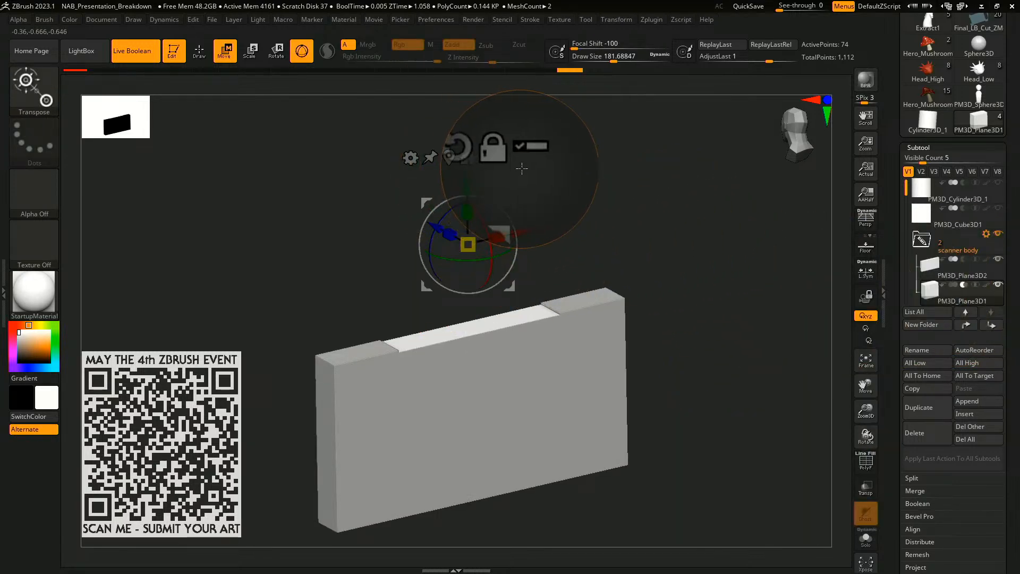
{"action": "left_click_drag", "start_coordinate": [474, 187], "coordinate": [474, 246]}
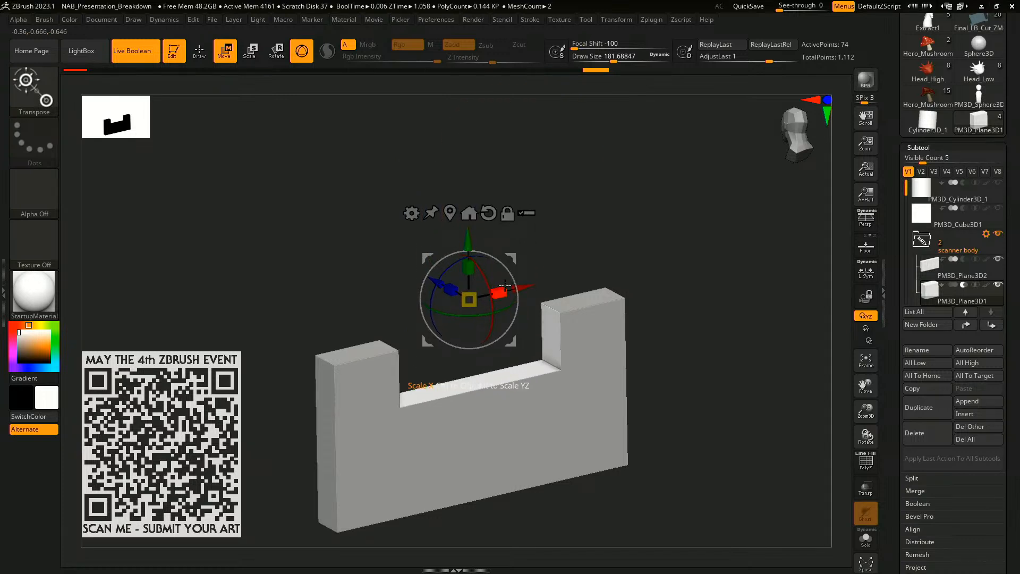
{"action": "left_click_drag", "start_coordinate": [501, 291], "coordinate": [516, 288]}
{"action": "left_click_drag", "start_coordinate": [468, 239], "coordinate": [467, 213]}
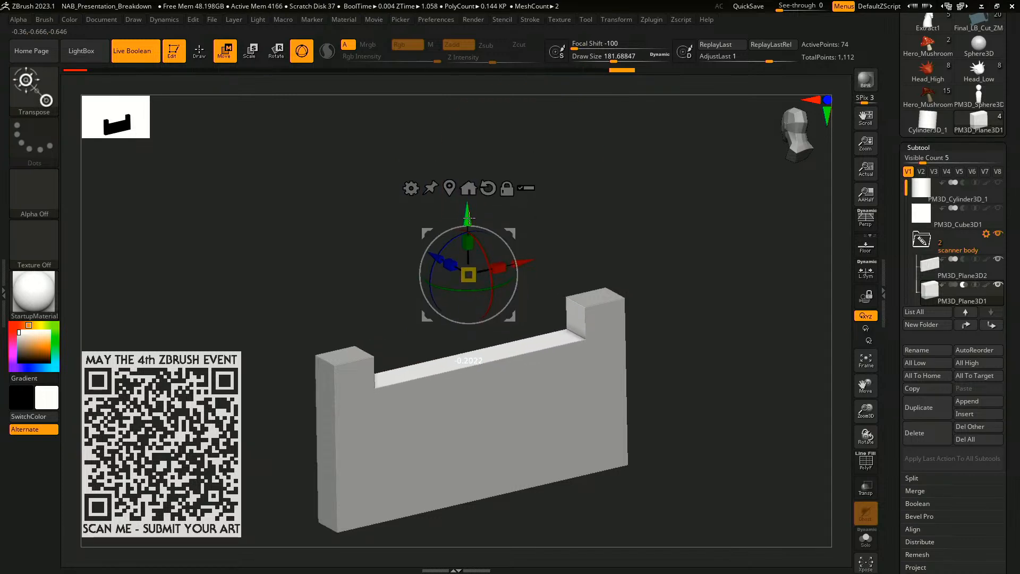
- Duplicate the cutter straight down with the gizmo in front view to notch the block's lower edge
{"action": "left_click_drag", "start_coordinate": [674, 216], "coordinate": [697, 230], "text": "shift"}
{"action": "left_click_drag", "start_coordinate": [697, 229], "coordinate": [708, 127], "text": "alt"}
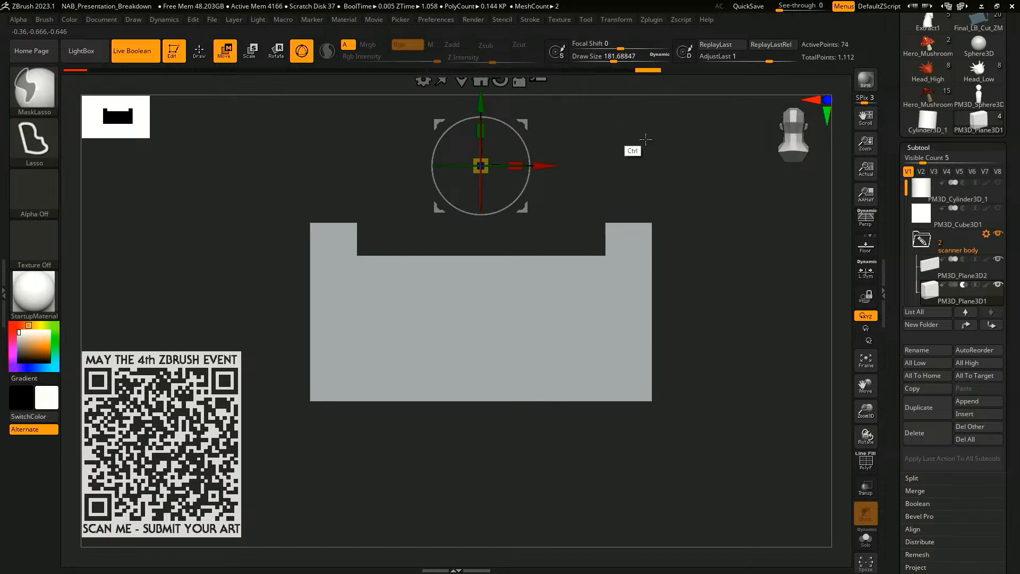
{"action": "left_click_drag", "start_coordinate": [478, 102], "coordinate": [488, 419], "text": "ctrl"}
{"action": "left_click_drag", "start_coordinate": [592, 457], "coordinate": [522, 440], "text": "alt"}
- Copy the cutter to the block's right end and adjust it to cut a notch between the two corners
{"action": "left_click_drag", "start_coordinate": [452, 495], "coordinate": [734, 341], "text": "ctrl"}
{"action": "left_click_drag", "start_coordinate": [694, 299], "coordinate": [691, 313]}
{"action": "left_click_drag", "start_coordinate": [763, 301], "coordinate": [726, 301]}
{"action": "left_click_drag", "start_coordinate": [657, 235], "coordinate": [658, 226]}
{"action": "left_click_drag", "start_coordinate": [782, 261], "coordinate": [759, 289]}
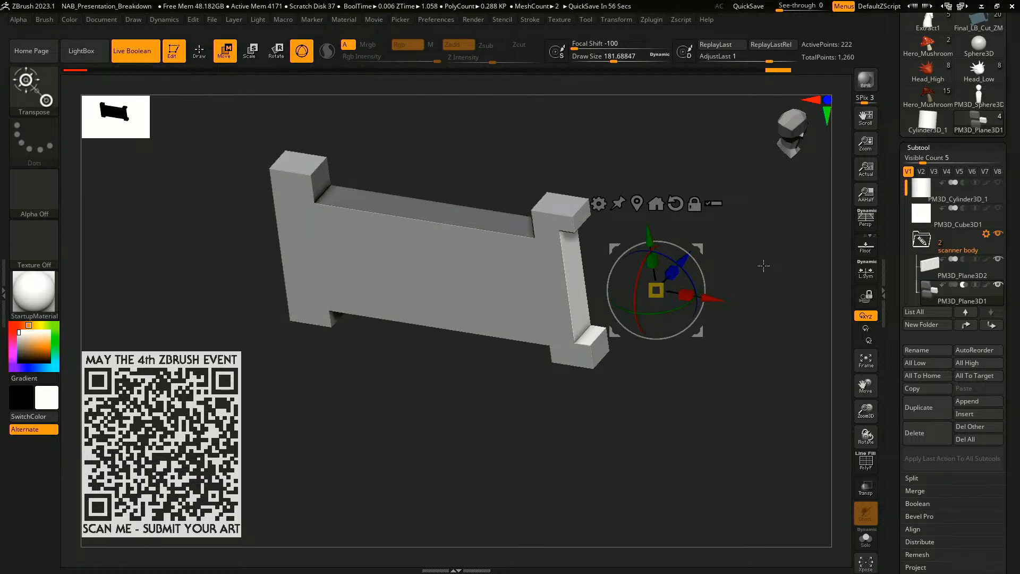
- Collapse the scanner body folder and run Boolean Folder on it to generate the merged mesh
{"action": "key", "text": "q"}
{"action": "left_click", "coordinate": [922, 240]}
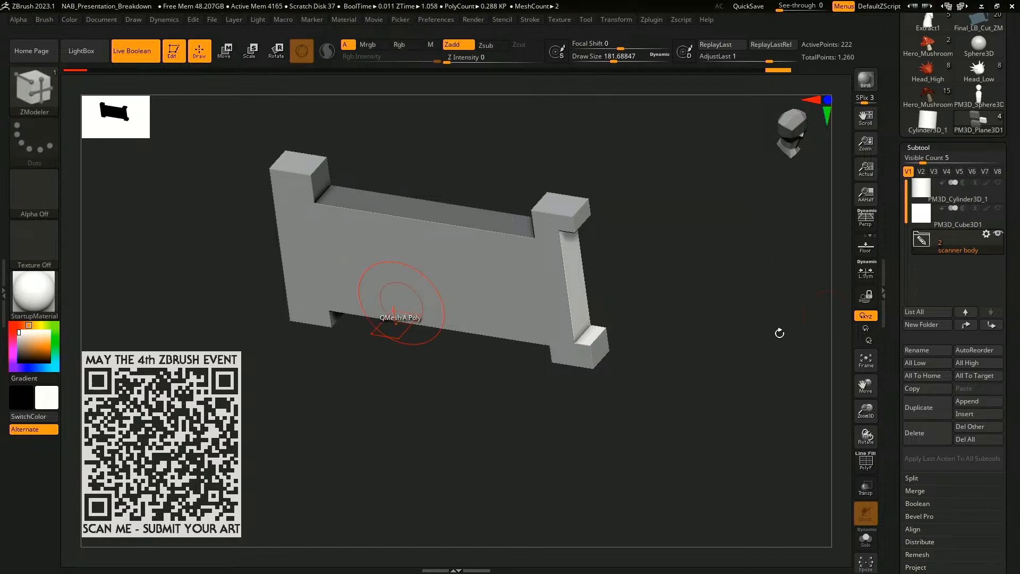
{"action": "left_click", "coordinate": [987, 233]}
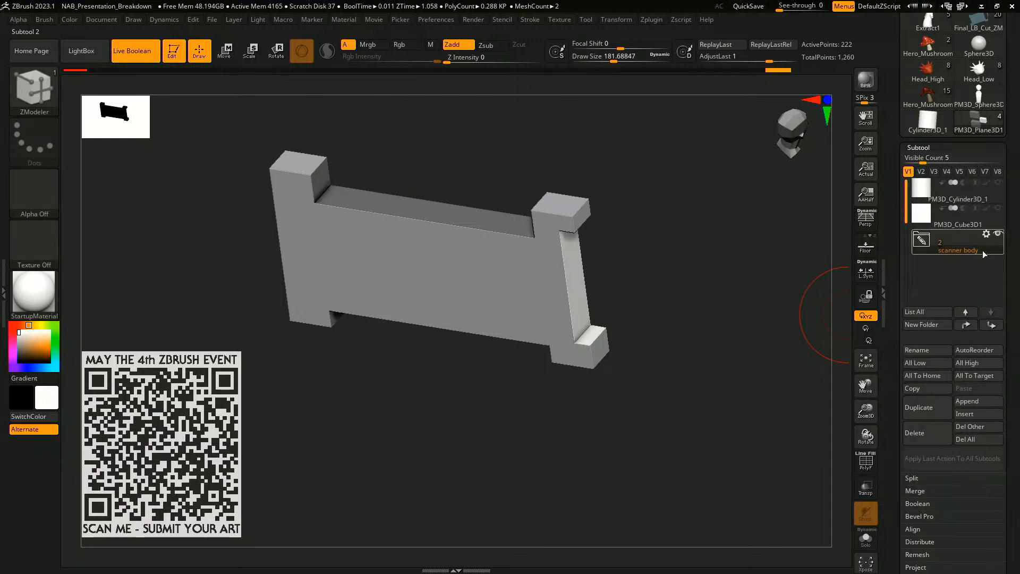
{"action": "left_click", "coordinate": [987, 234]}
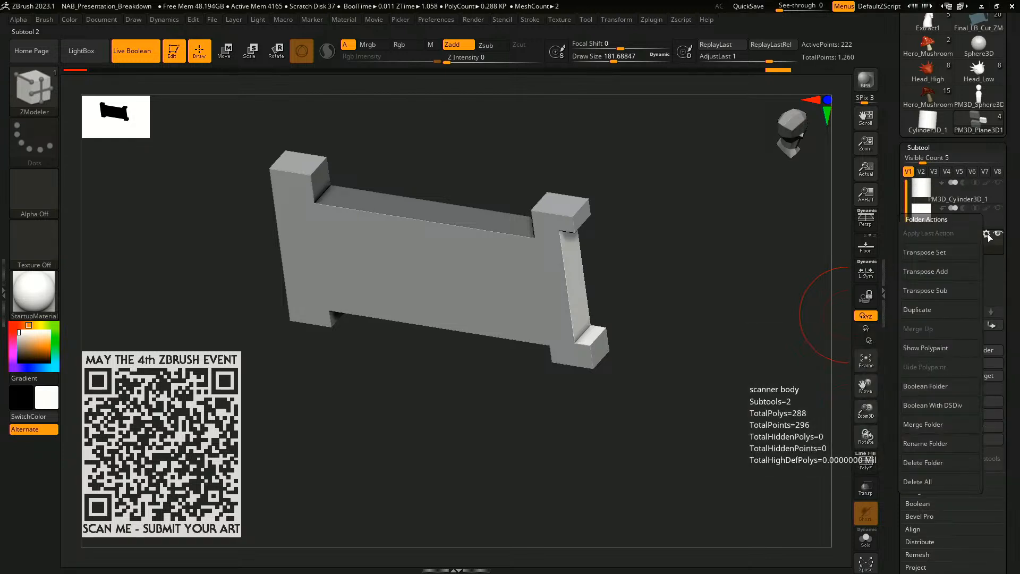
{"action": "left_click", "coordinate": [942, 387]}
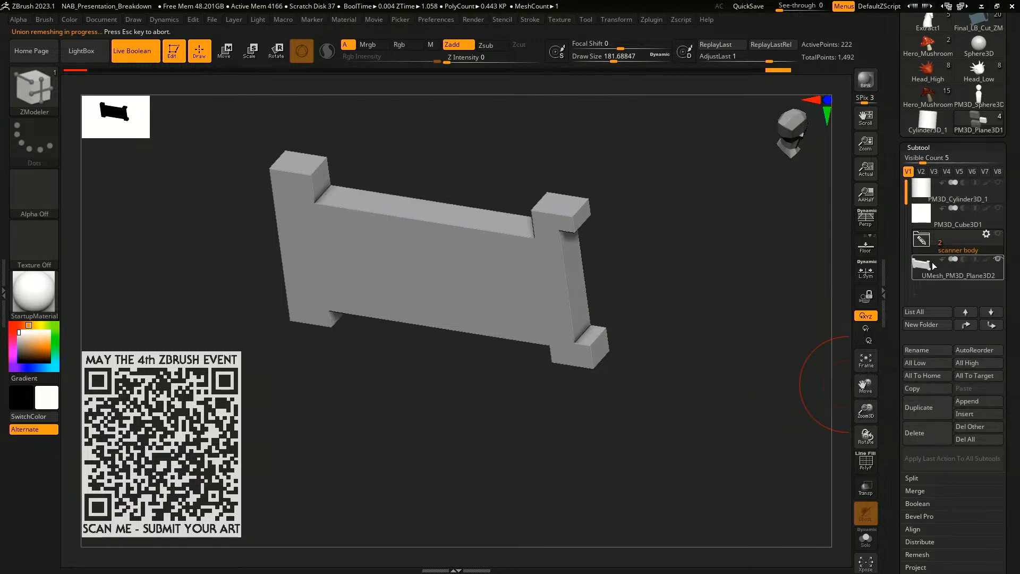
- Select the merged boolean mesh and examine its topology and polygroups with the polyframe display
{"action": "left_click", "coordinate": [943, 276]}
{"action": "key", "text": "shift+f"}
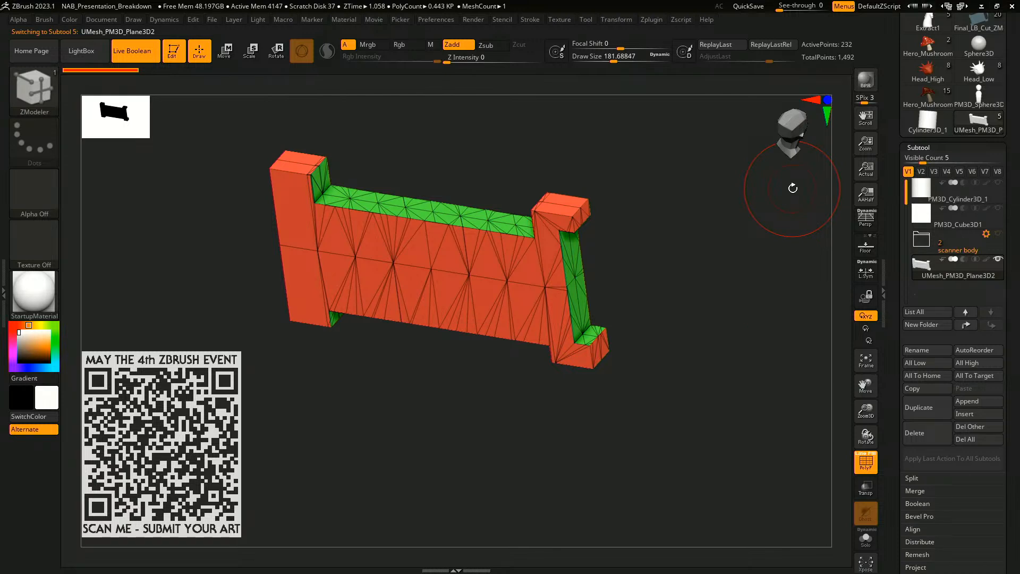
{"action": "key", "text": "shift+f"}
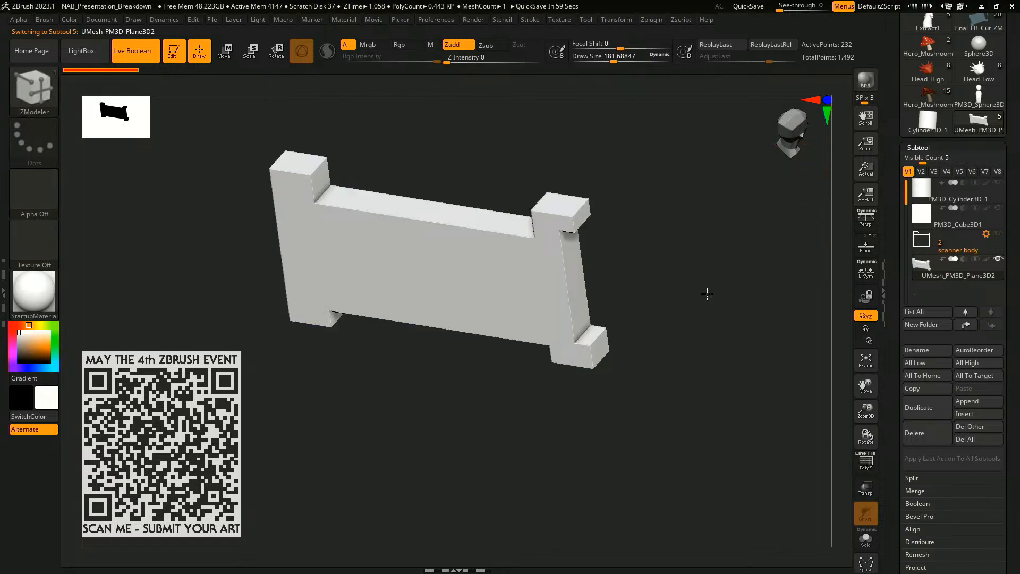
- Switch to the finished scanner model Final_LB_Cut_ZMesh and examine its back and front
{"action": "left_click", "coordinate": [979, 23]}
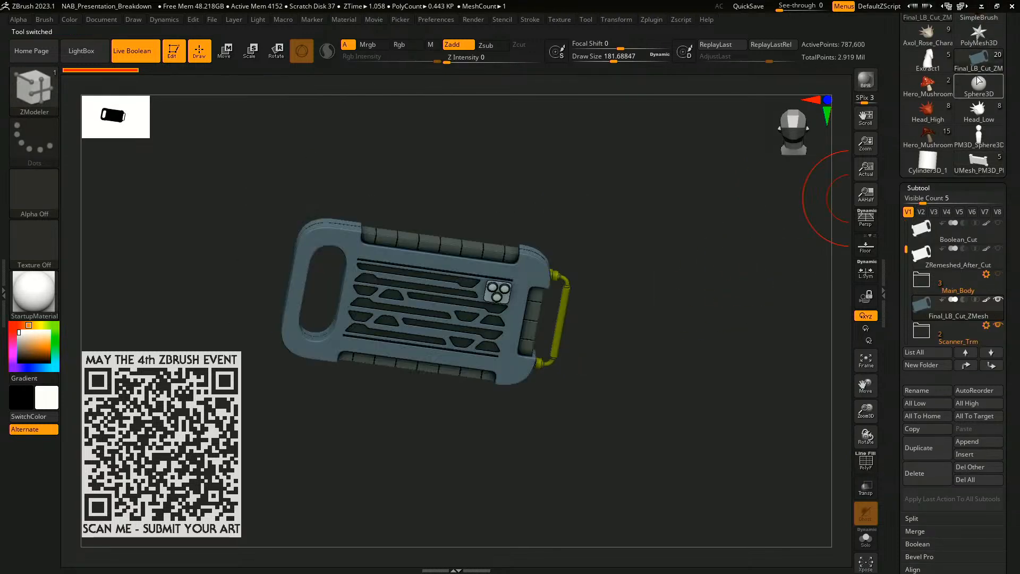
{"action": "left_click_drag", "start_coordinate": [664, 234], "coordinate": [596, 230]}
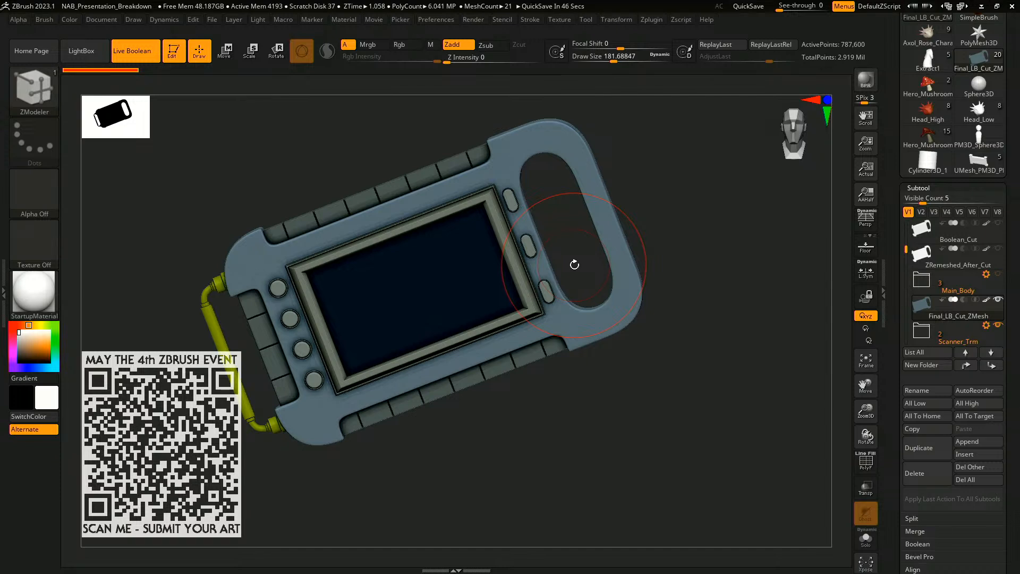
{"action": "scroll", "coordinate": [959, 159], "scroll_direction": "up", "scroll_amount": 2}
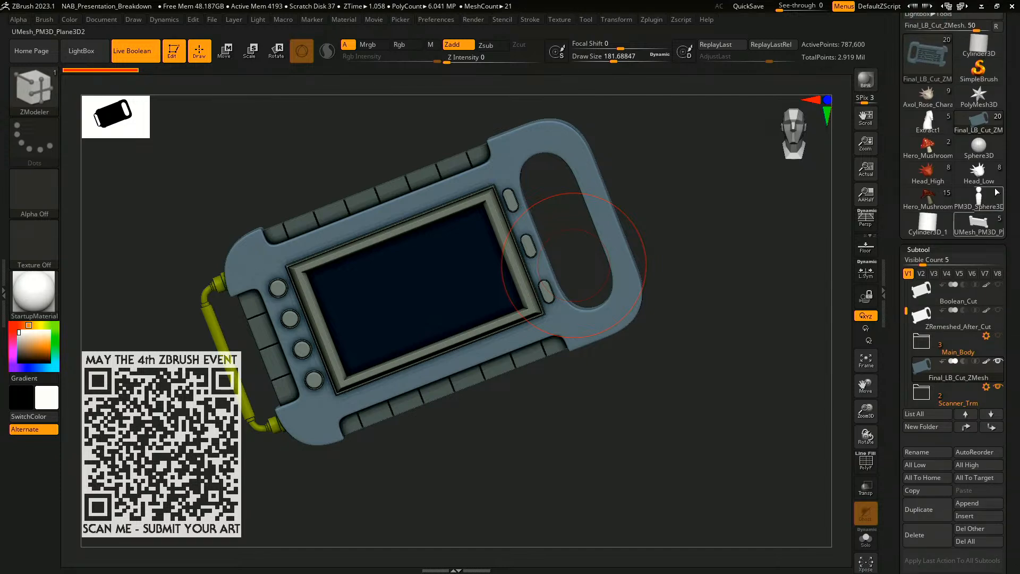
{"action": "left_click_drag", "start_coordinate": [679, 394], "coordinate": [725, 367]}
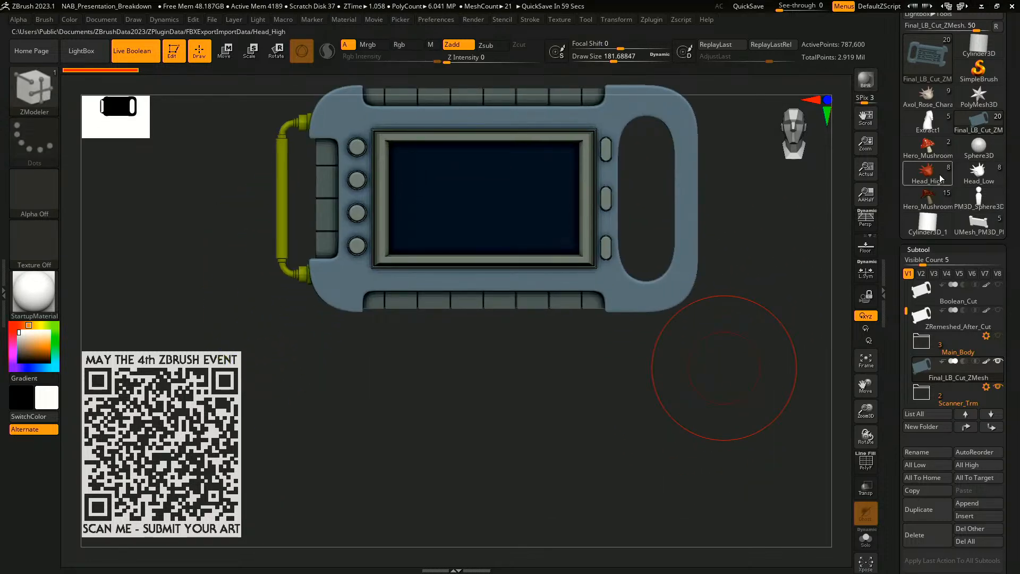
- Switch the active tool to the Head_High character model
{"action": "mouse_move", "coordinate": [931, 157]}
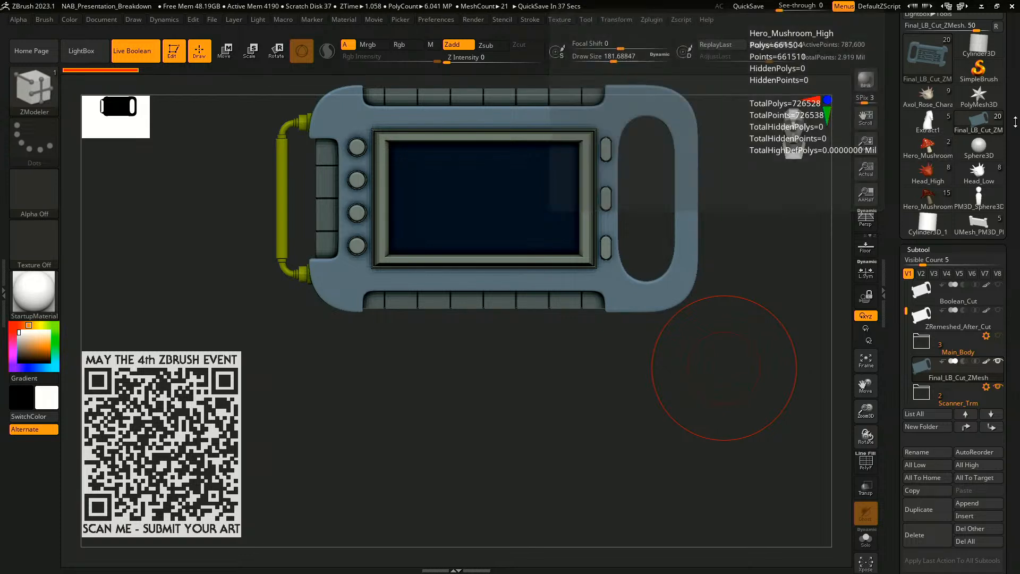
{"action": "scroll", "coordinate": [952, 186], "scroll_direction": "up", "scroll_amount": 1}
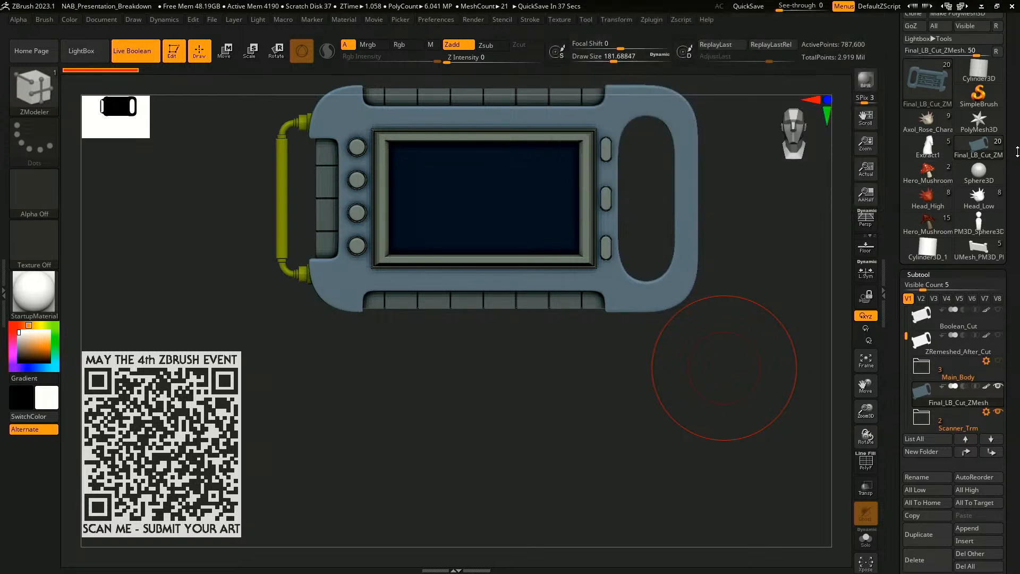
{"action": "left_click", "coordinate": [926, 207]}
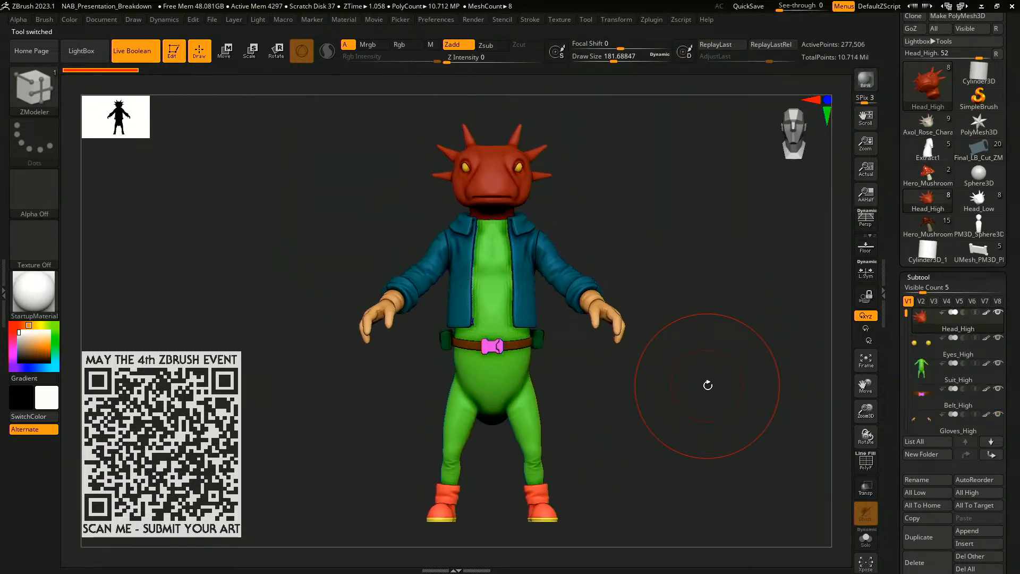
- Reduce the draw size to about 120, review the high-poly character's subtools and select Eyes_High
{"action": "key", "text": "s"}
{"action": "left_click_drag", "start_coordinate": [706, 314], "coordinate": [697, 317]}
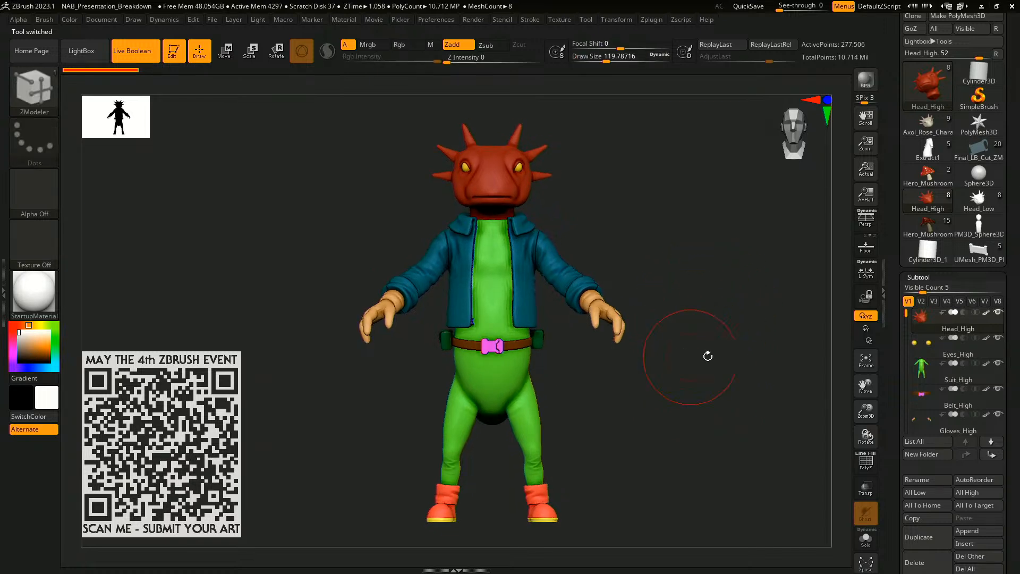
{"action": "mouse_move", "coordinate": [952, 329]}
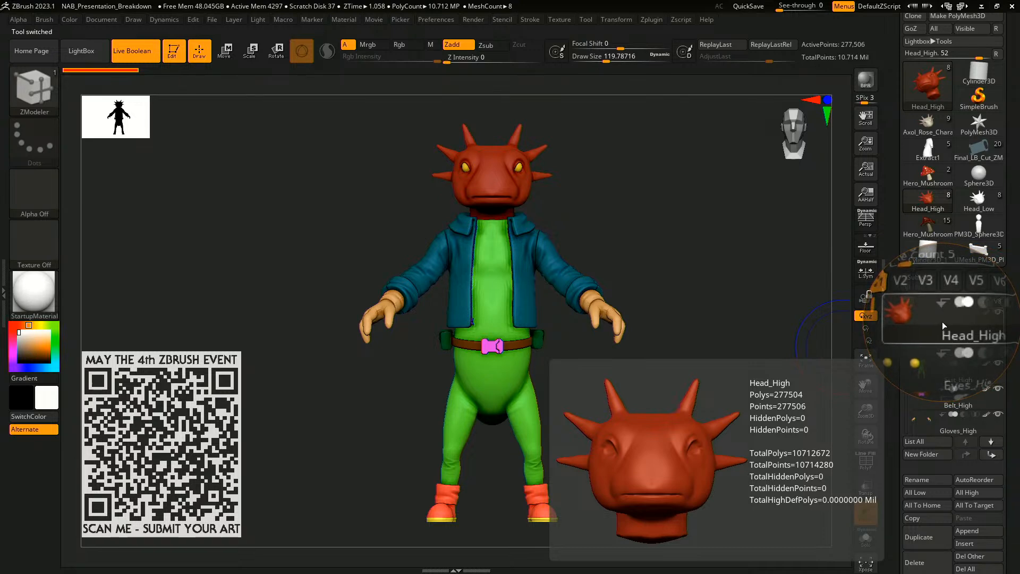
{"action": "mouse_move", "coordinate": [948, 359]}
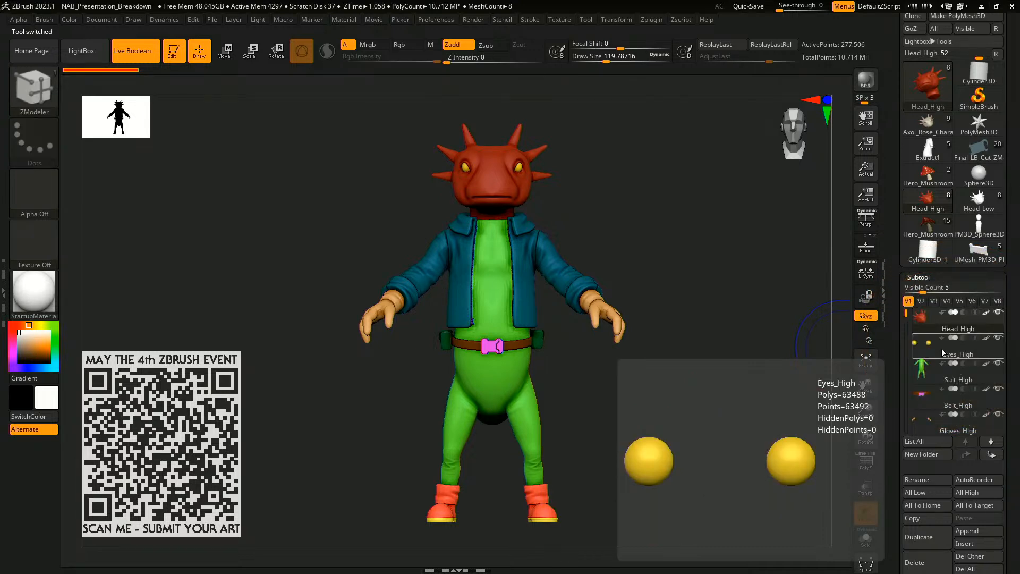
{"action": "left_click_drag", "start_coordinate": [699, 303], "coordinate": [616, 214]}
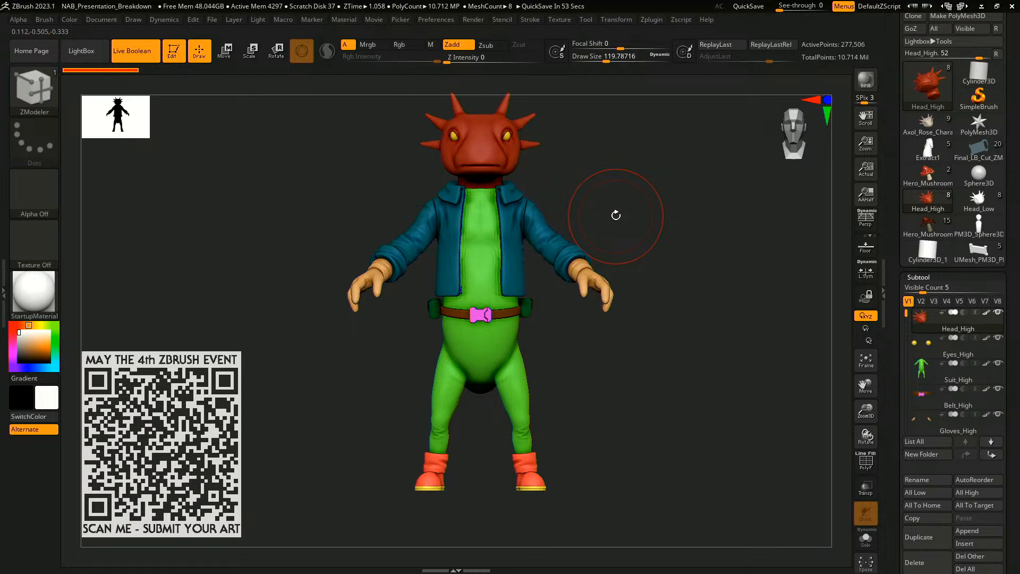
{"action": "scroll", "coordinate": [967, 270], "scroll_direction": "down", "scroll_amount": 3}
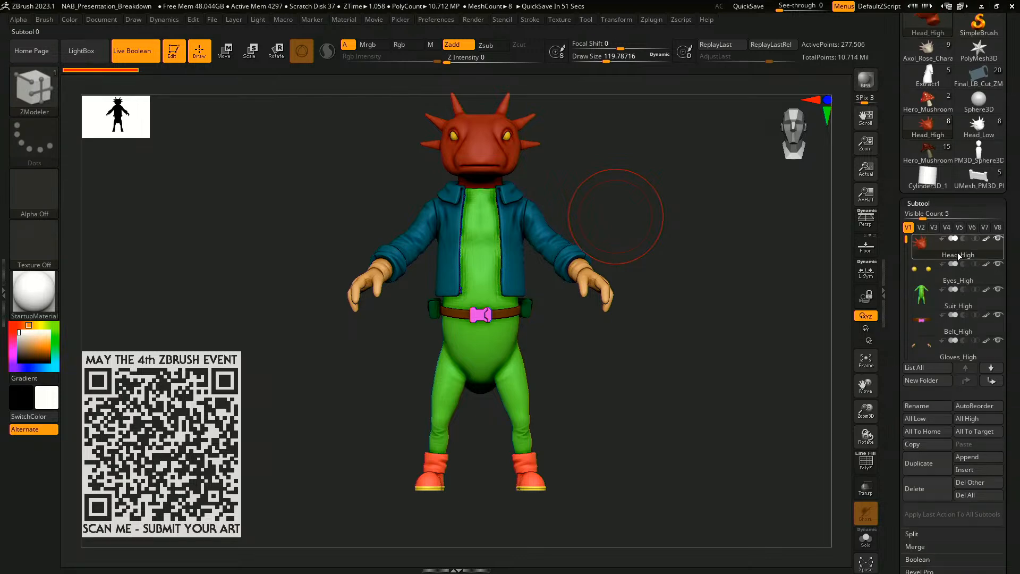
{"action": "left_click", "coordinate": [973, 285]}
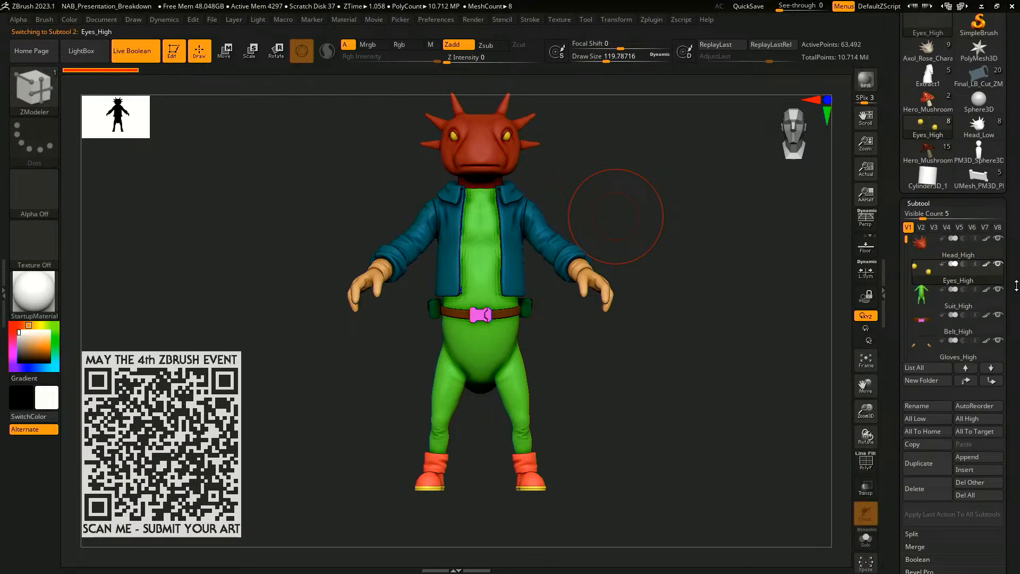
{"action": "scroll", "coordinate": [935, 291], "scroll_direction": "down", "scroll_amount": 2}
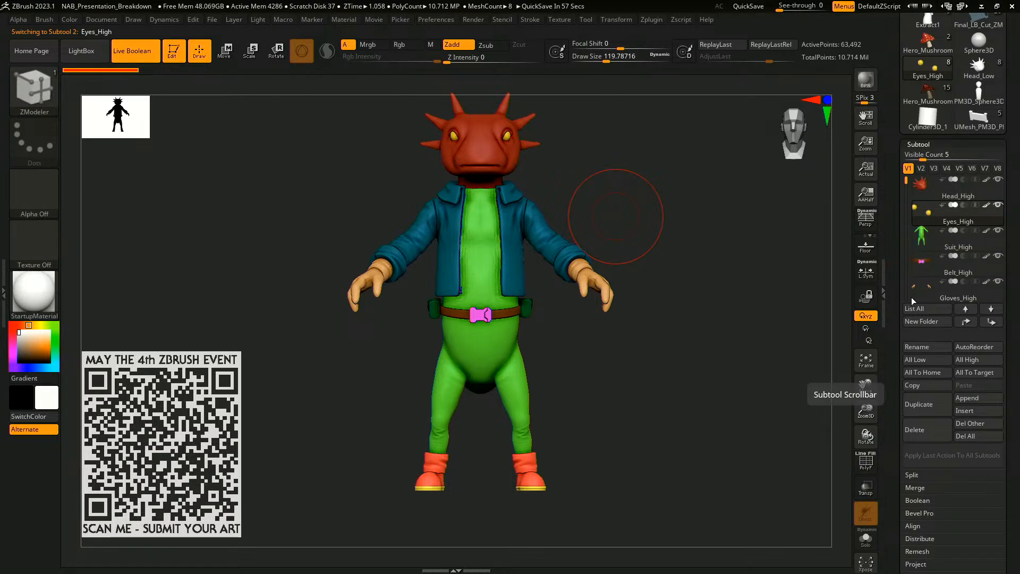
{"action": "scroll", "coordinate": [1015, 82], "scroll_direction": "up", "scroll_amount": 1}
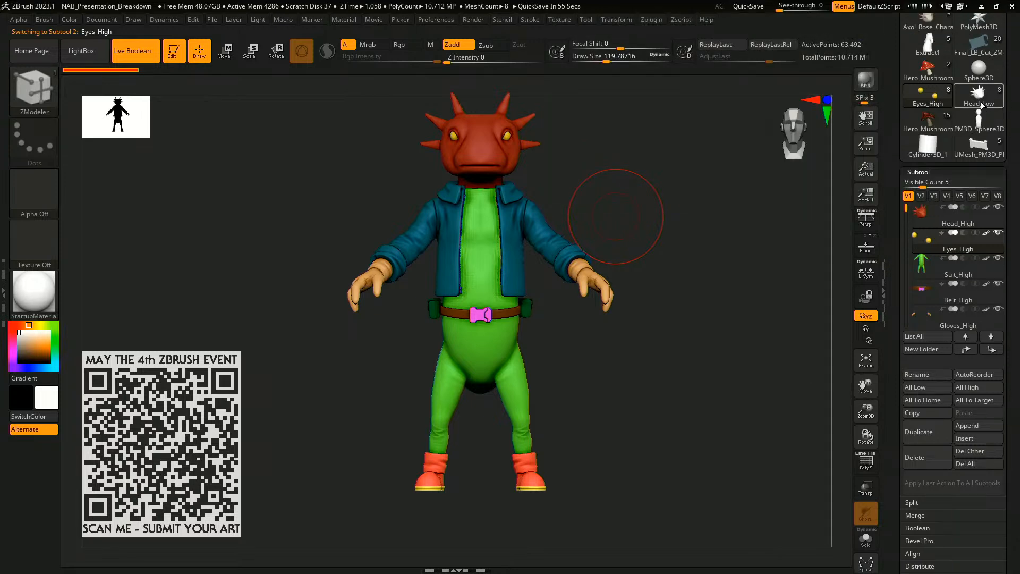
- Switch to the low-poly Head_Low character and examine the wireframe of its parts, ending with the belt pouches
{"action": "left_click", "coordinate": [979, 96]}
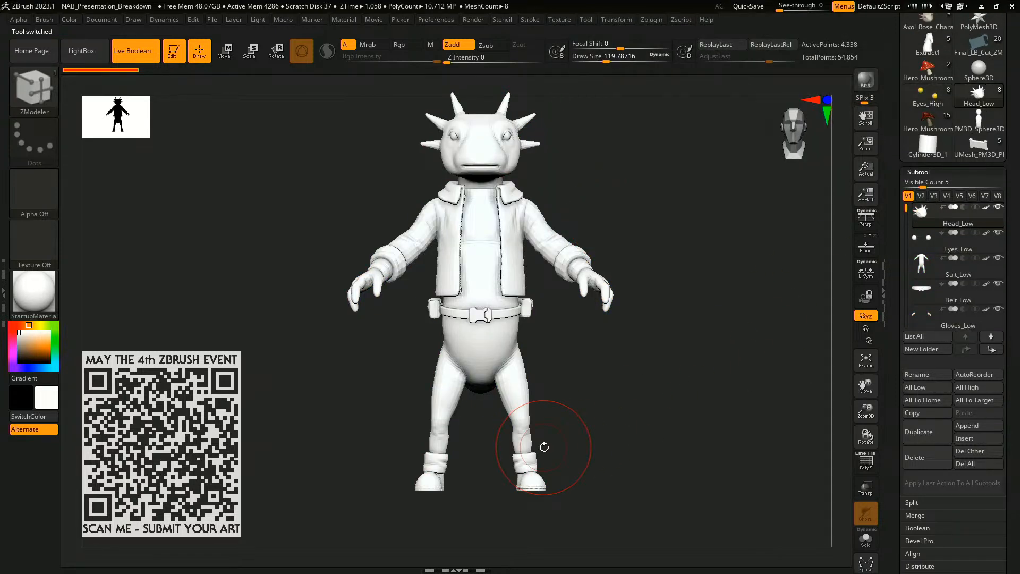
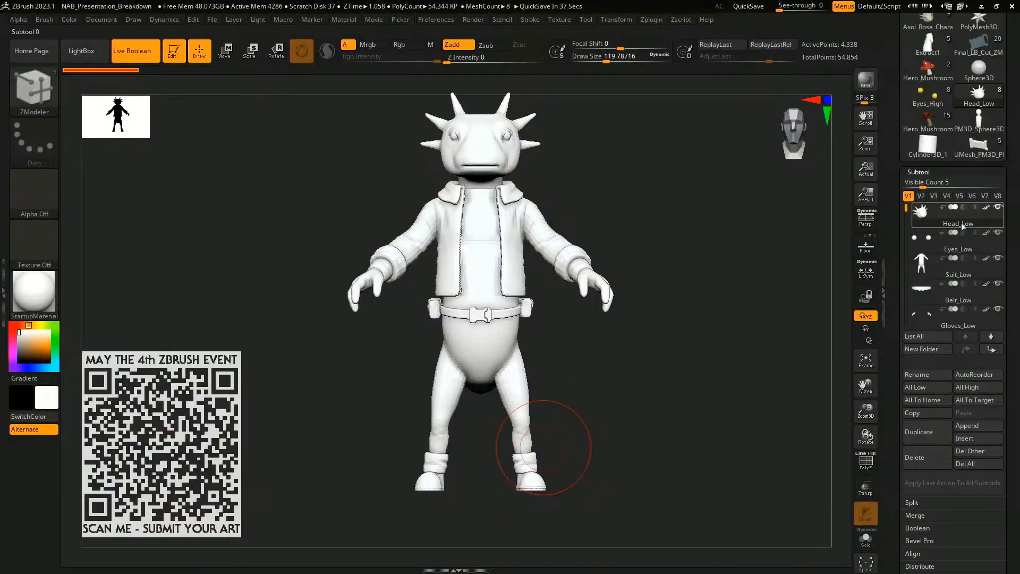
{"action": "mouse_move", "coordinate": [964, 230]}
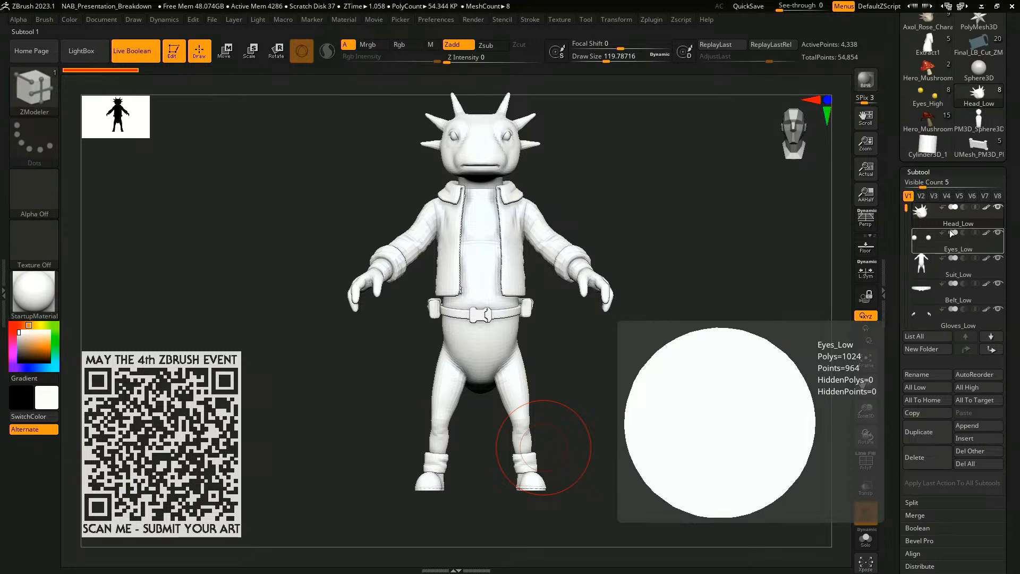
{"action": "key", "text": "shift+f"}
{"action": "left_click_drag", "start_coordinate": [617, 204], "coordinate": [636, 248], "text": "alt"}
{"action": "left_click", "coordinate": [494, 239], "text": "alt"}
{"action": "left_click", "coordinate": [421, 252], "text": "alt"}
{"action": "left_click", "coordinate": [499, 302], "text": "alt"}
{"action": "left_click_drag", "start_coordinate": [657, 292], "coordinate": [590, 298]}
{"action": "left_click_drag", "start_coordinate": [590, 298], "coordinate": [643, 355], "text": "alt"}
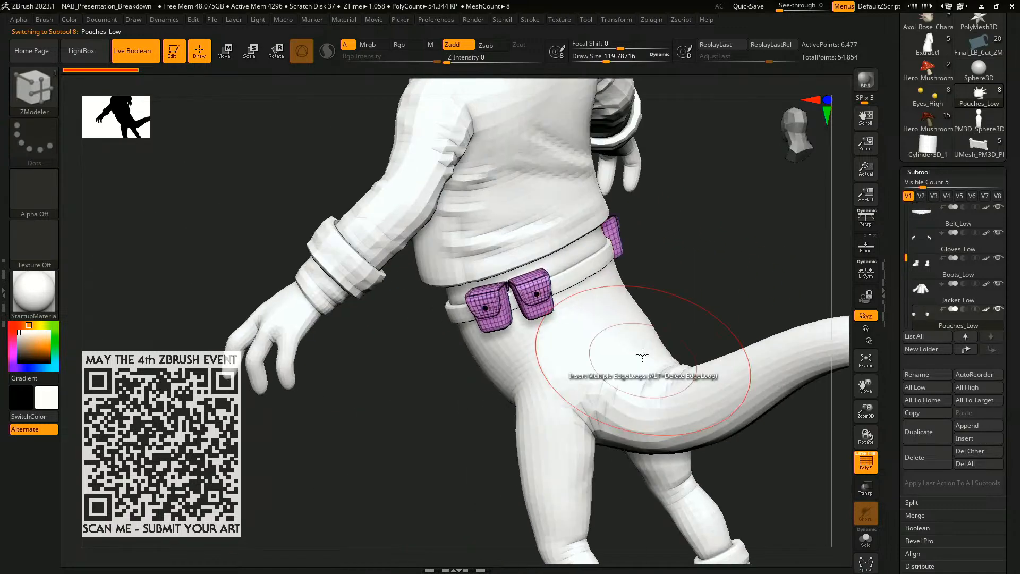
- Select the Suit_Low subtool, examine its wireframe from the front and turn the polyframe display off
{"action": "left_click_drag", "start_coordinate": [678, 276], "coordinate": [471, 365], "text": "alt"}
{"action": "left_click", "coordinate": [499, 237], "text": "alt"}
{"action": "left_click", "coordinate": [472, 365], "text": "alt"}
{"action": "left_click_drag", "start_coordinate": [745, 358], "coordinate": [696, 264]}
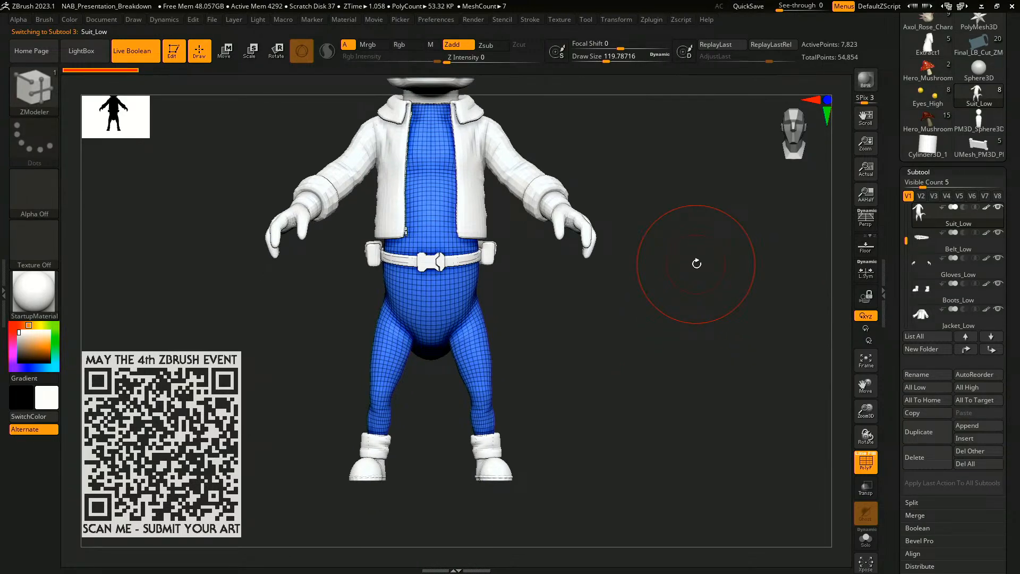
{"action": "left_click_drag", "start_coordinate": [638, 354], "coordinate": [627, 414], "text": "alt"}
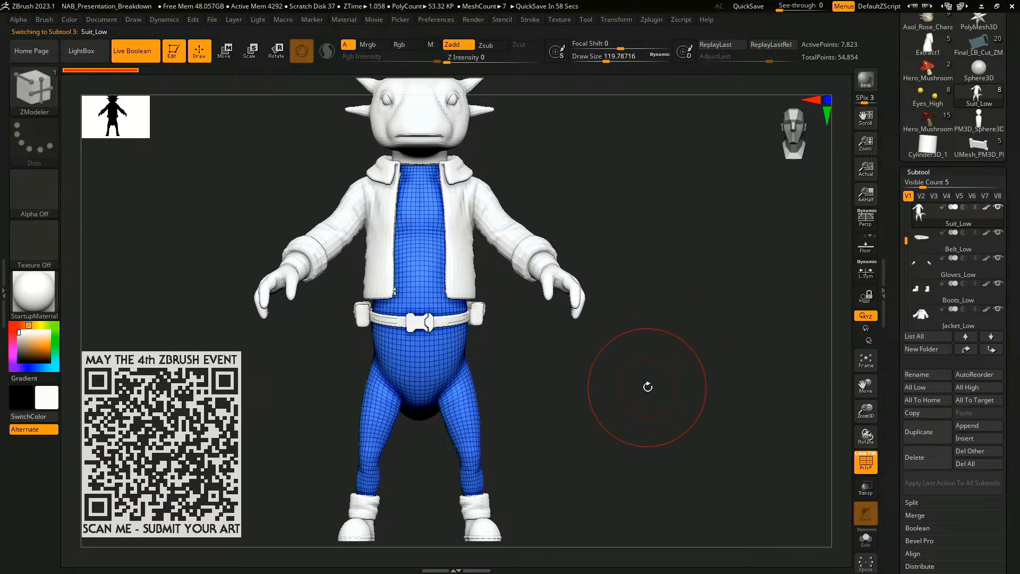
{"action": "key", "text": "shift+f"}
{"action": "key", "text": "shift+f"}
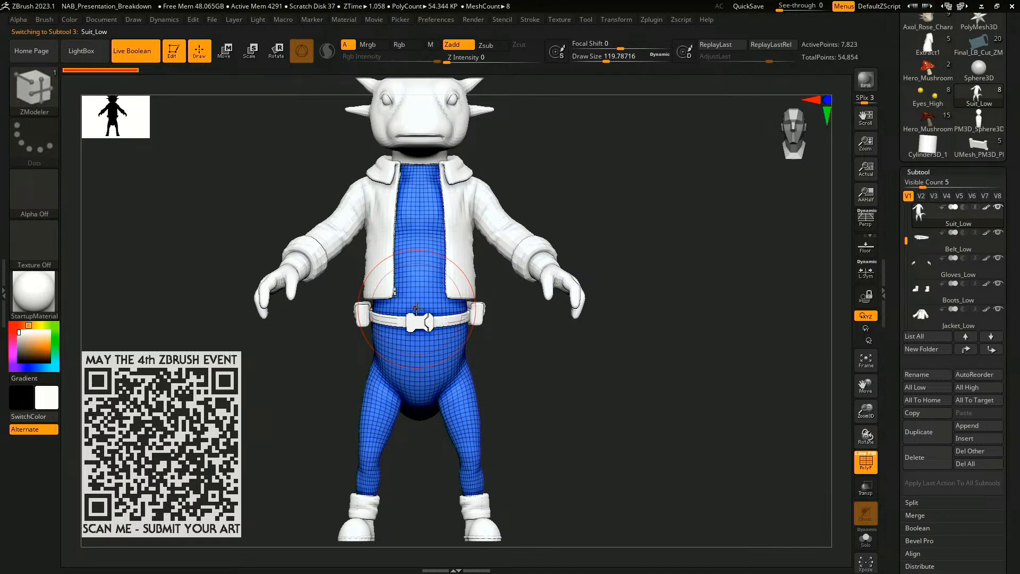
{"action": "key", "text": "shift+f"}
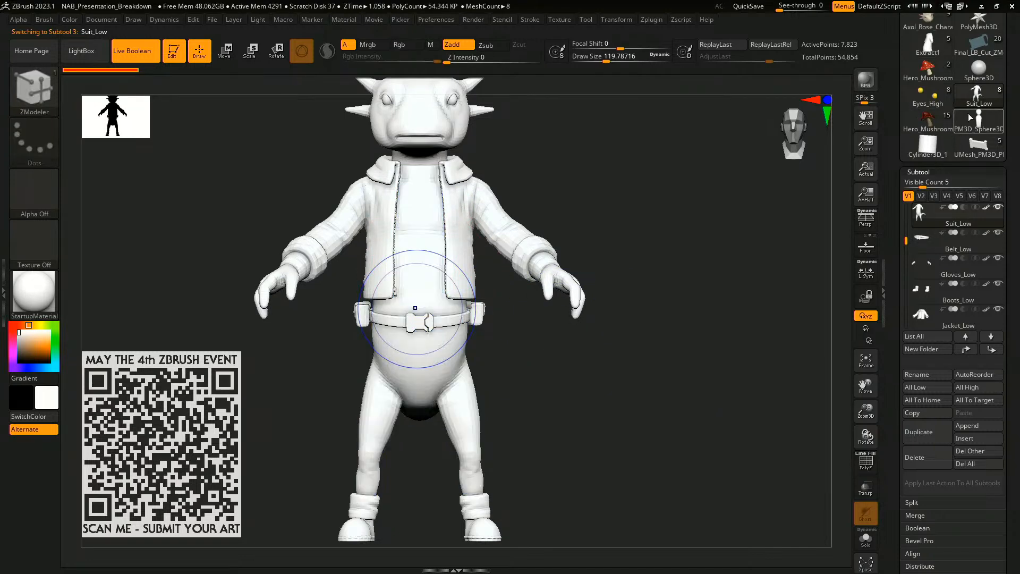
- Switch to the high-poly Eyes_High character with polyframe on, reduce the draw size to about 46 and examine the jacket's sculpted seams
{"action": "left_click", "coordinate": [931, 99]}
{"action": "key", "text": "shift+f"}
{"action": "left_click_drag", "start_coordinate": [722, 292], "coordinate": [420, 200]}
{"action": "mouse_move", "coordinate": [500, 234]}
{"action": "left_mouse_down"}
{"action": "mouse_move", "coordinate": [361, 245]}
{"action": "mouse_move", "coordinate": [513, 248]}
{"action": "mouse_move", "coordinate": [491, 247]}
{"action": "left_mouse_up"}
{"action": "key", "text": "s"}
{"action": "left_click_drag", "start_coordinate": [574, 237], "coordinate": [550, 237]}
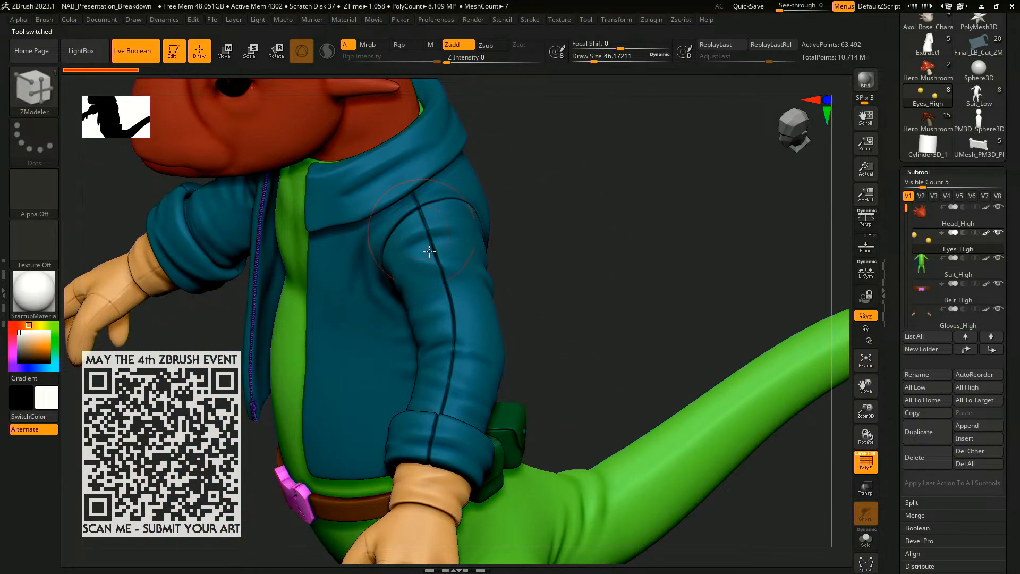
{"action": "mouse_move", "coordinate": [621, 273]}
{"action": "left_mouse_down", "text": "alt"}
{"action": "mouse_move", "coordinate": [635, 231]}
{"action": "mouse_move", "coordinate": [649, 252]}
{"action": "left_mouse_up", "text": "alt"}
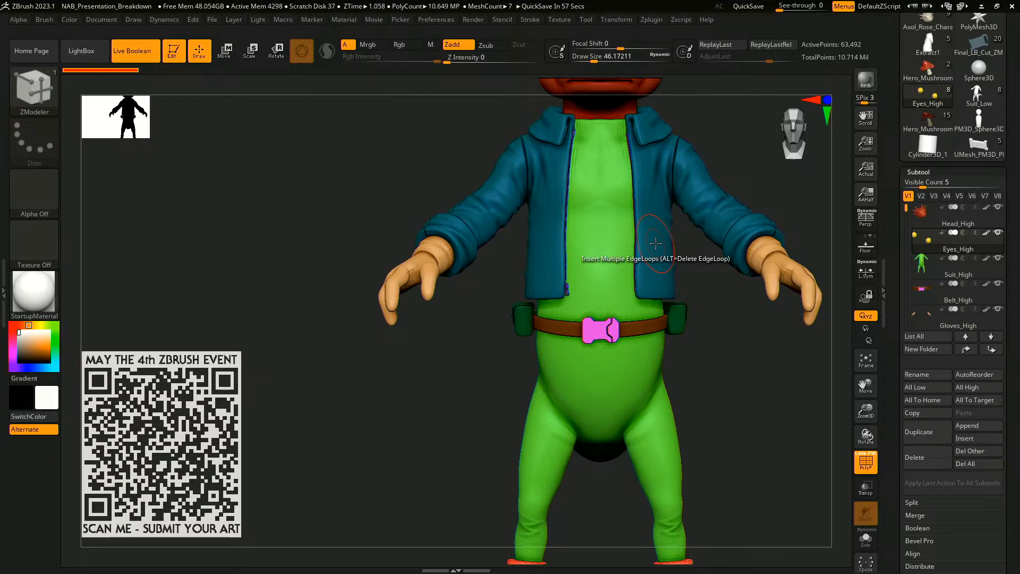
{"action": "left_click_drag", "start_coordinate": [719, 398], "coordinate": [583, 357], "text": "alt"}
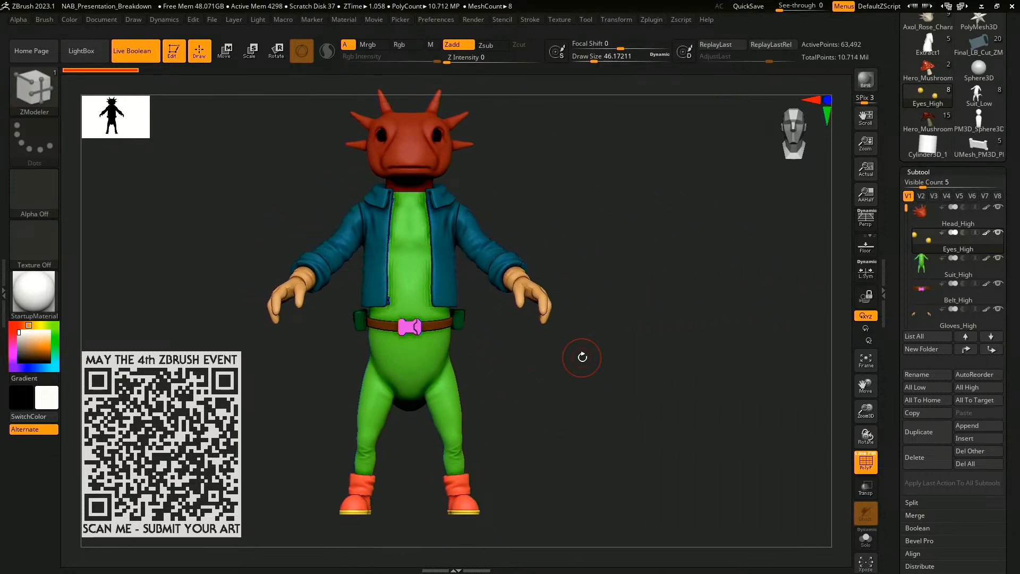
{"action": "scroll", "coordinate": [1014, 153], "scroll_direction": "up", "scroll_amount": 3}
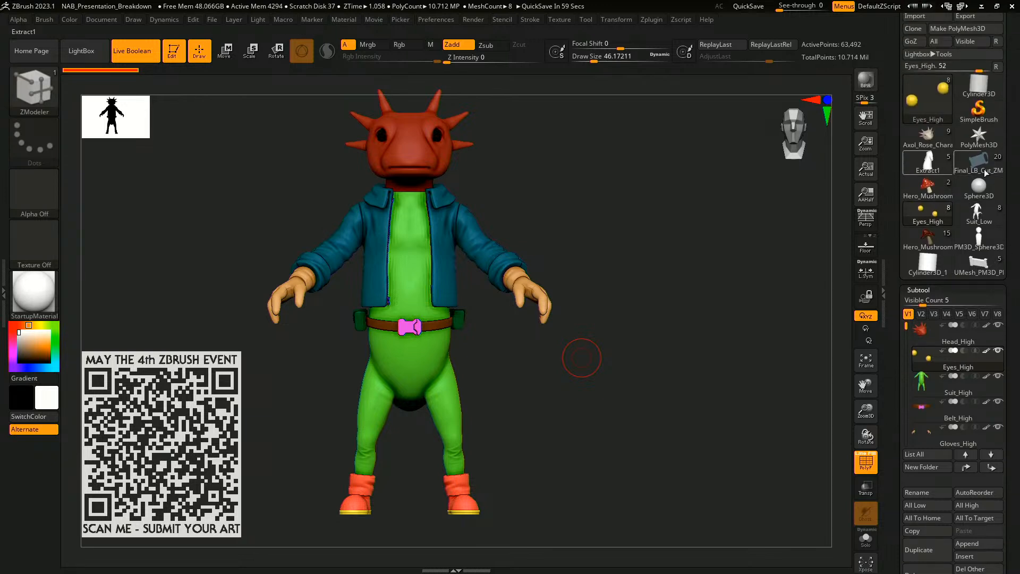
- Make the low-poly Suit_Low character the active tool and turn off its polyframe display
{"action": "mouse_move", "coordinate": [971, 355]}
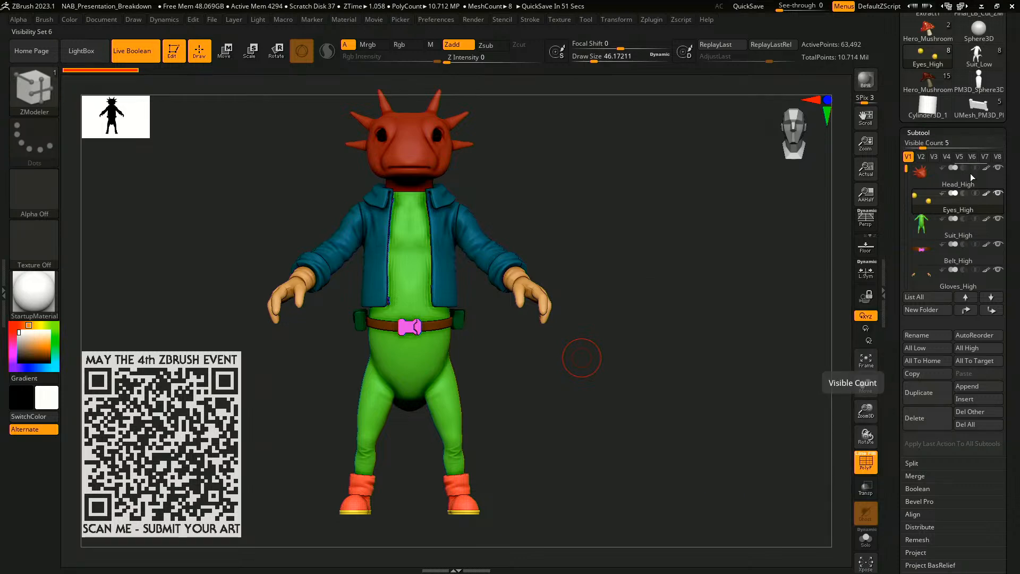
{"action": "mouse_move", "coordinate": [956, 170]}
{"action": "left_click_drag", "start_coordinate": [1014, 43], "coordinate": [1014, 88]}
{"action": "left_click", "coordinate": [978, 100]}
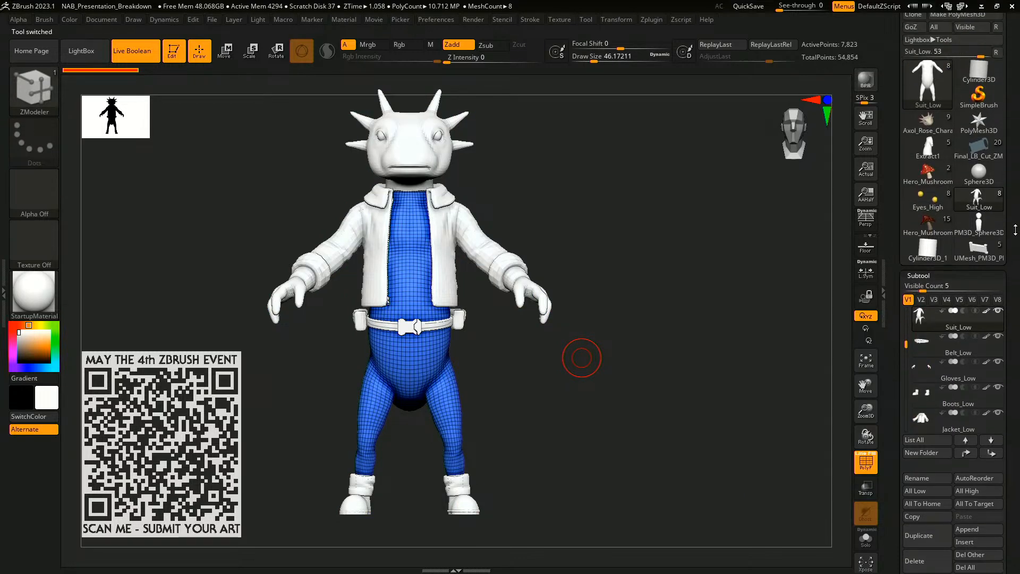
{"action": "key", "text": "shift+f"}
{"action": "left_click_drag", "start_coordinate": [1013, 69], "coordinate": [1013, 111]}
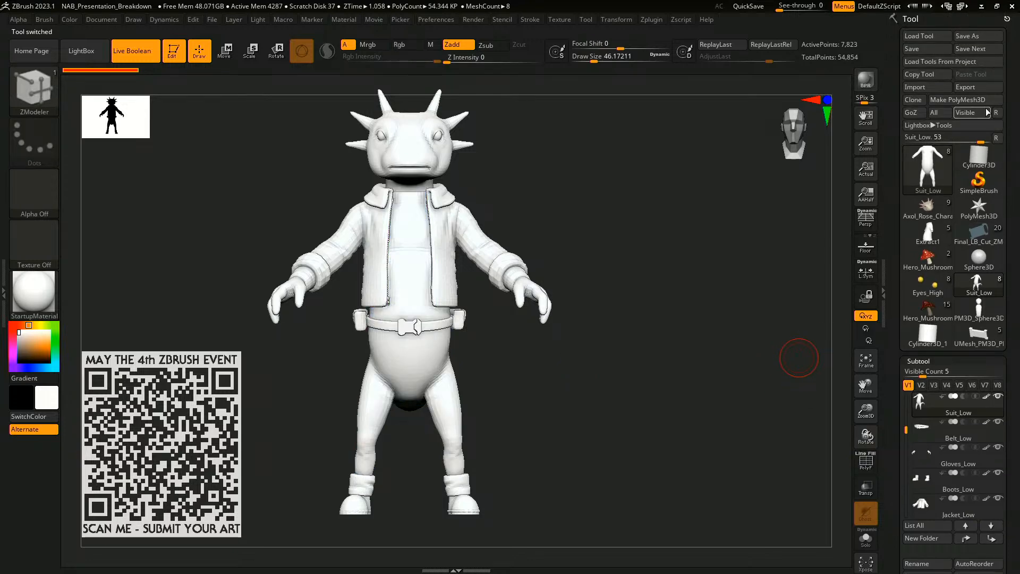
- Start a mesh export of the low-poly character as an FBX file named Terst in the presenter's folder under Desktop > Presentations
{"action": "left_click", "coordinate": [980, 87]}
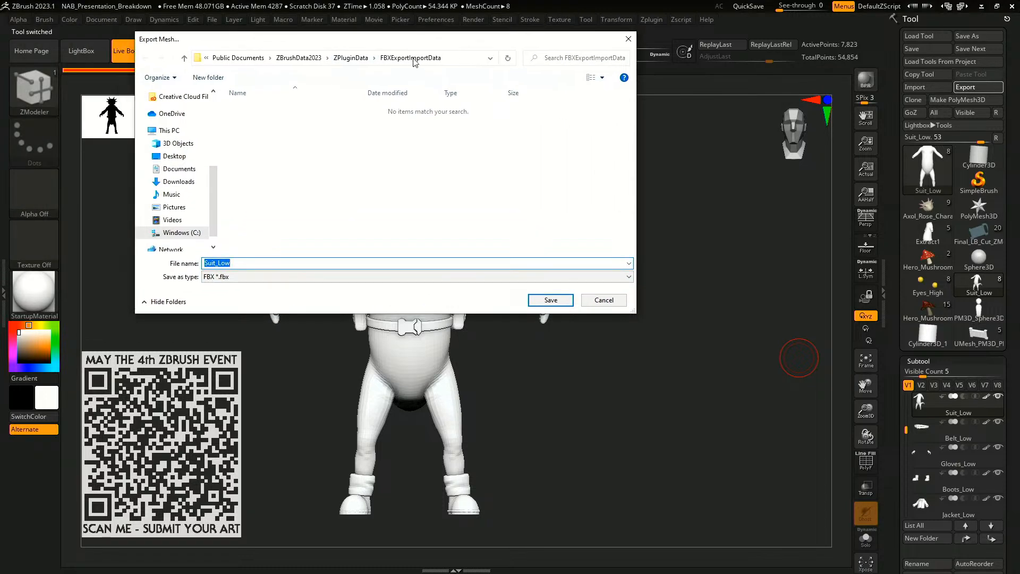
{"action": "left_click", "coordinate": [174, 156]}
{"action": "double_click", "coordinate": [279, 109]}
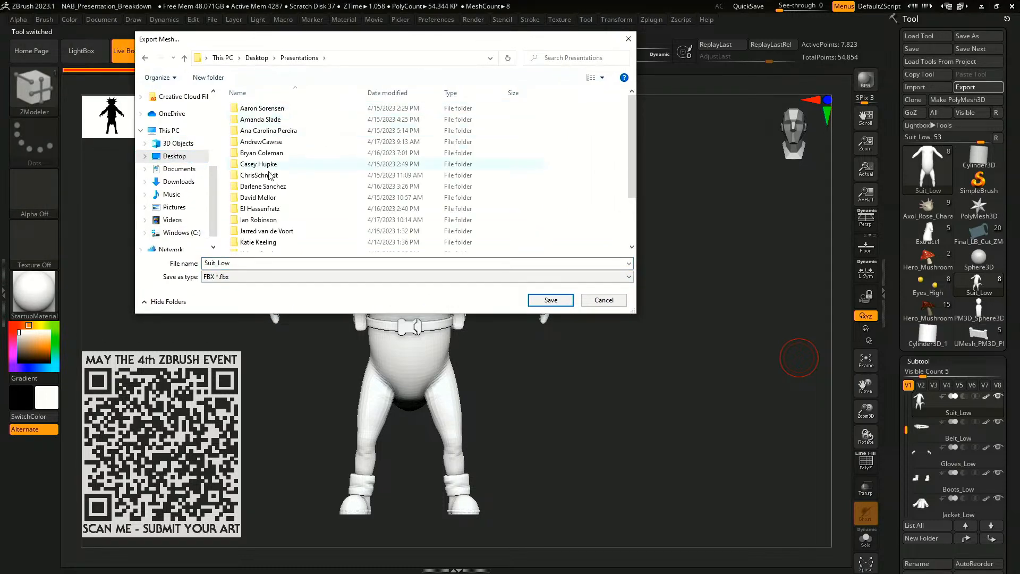
{"action": "double_click", "coordinate": [259, 219]}
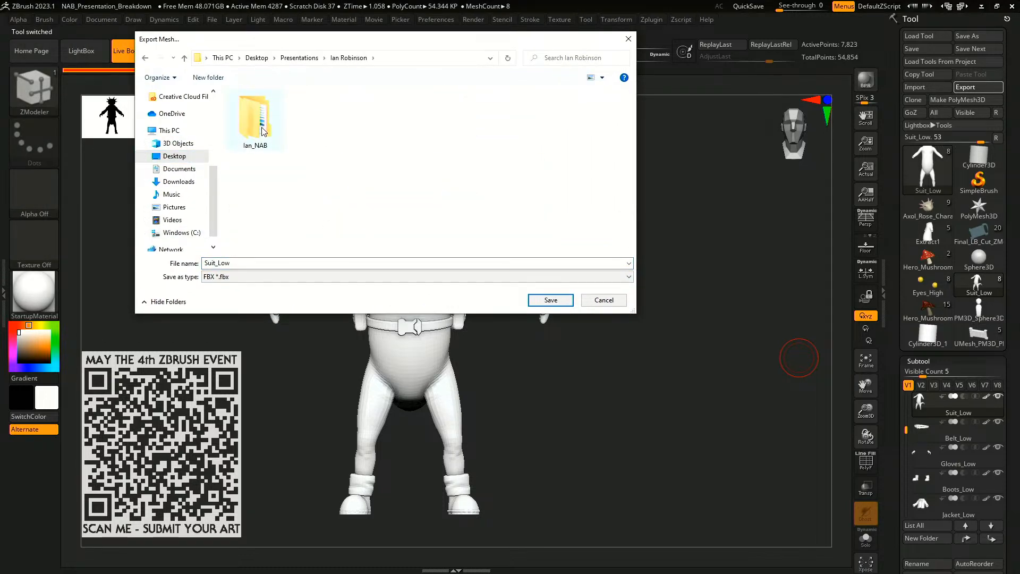
{"action": "double_click", "coordinate": [280, 260]}
{"action": "type", "text": "Terst"}
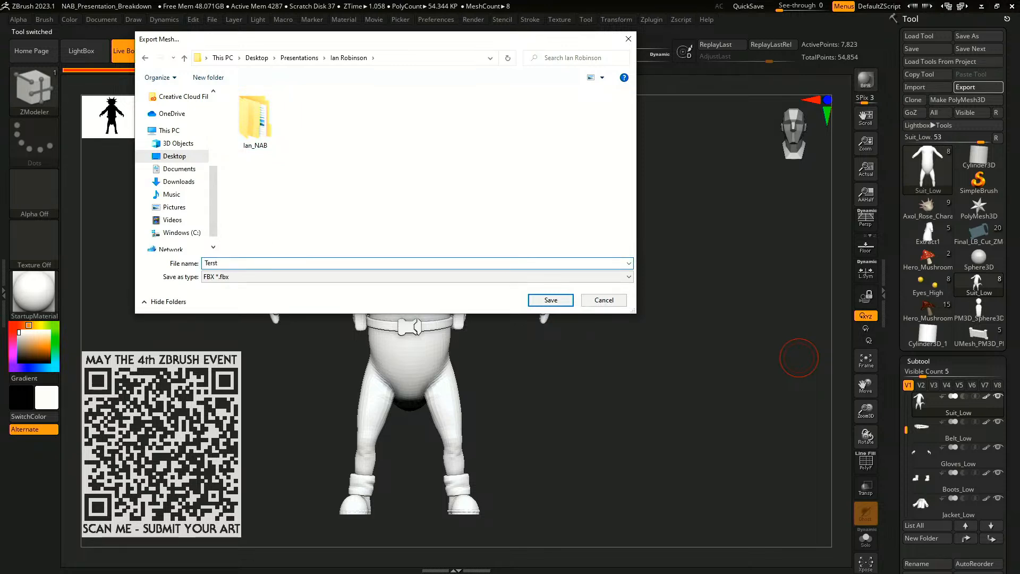
{"action": "left_click", "coordinate": [253, 276]}
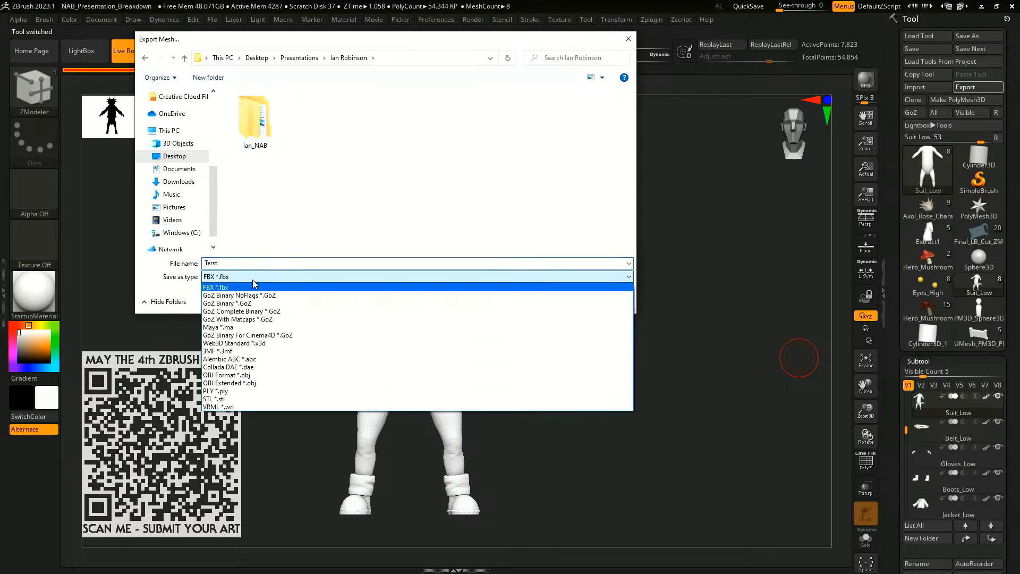
{"action": "left_click", "coordinate": [256, 288]}
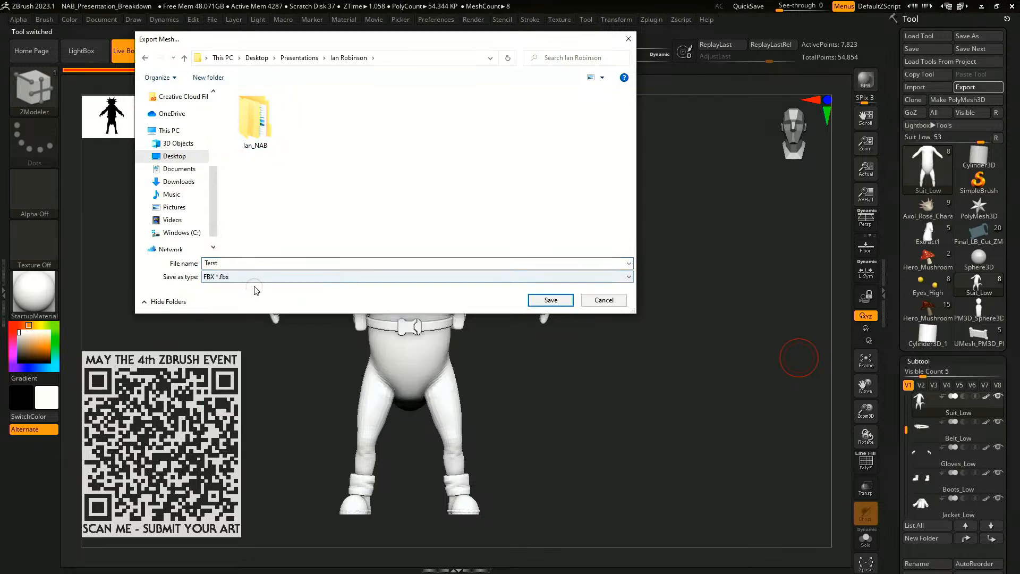
{"action": "left_click", "coordinate": [551, 300]}
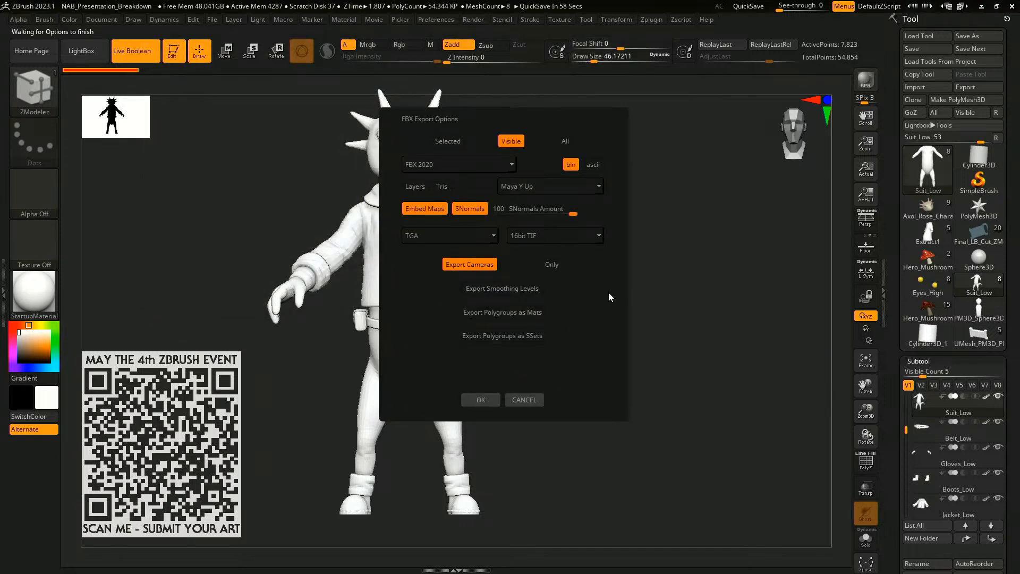
- Try the Selected and All export scopes, choose Visible and run the FBX export
{"action": "left_click", "coordinate": [459, 143]}
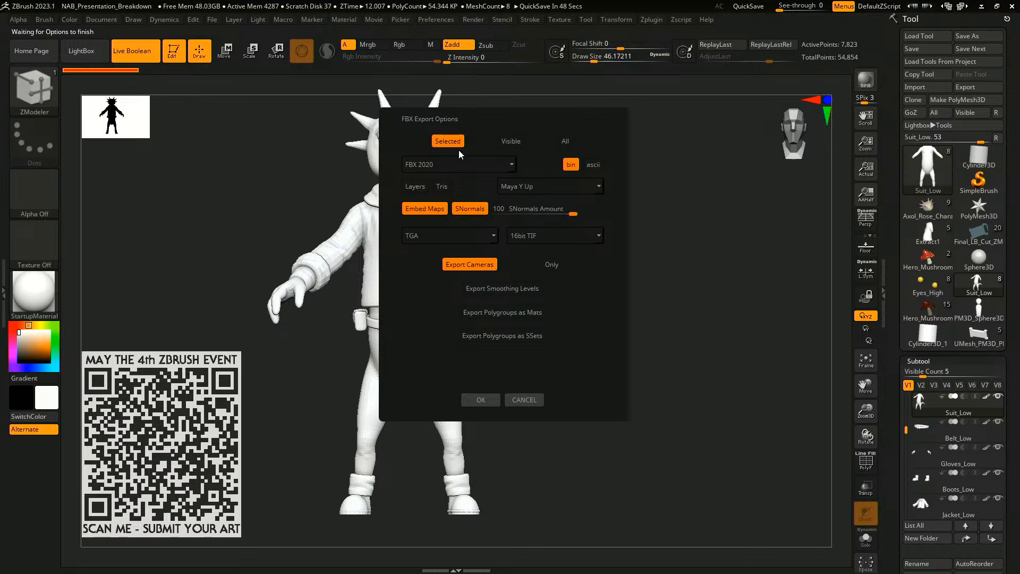
{"action": "left_click", "coordinate": [517, 142]}
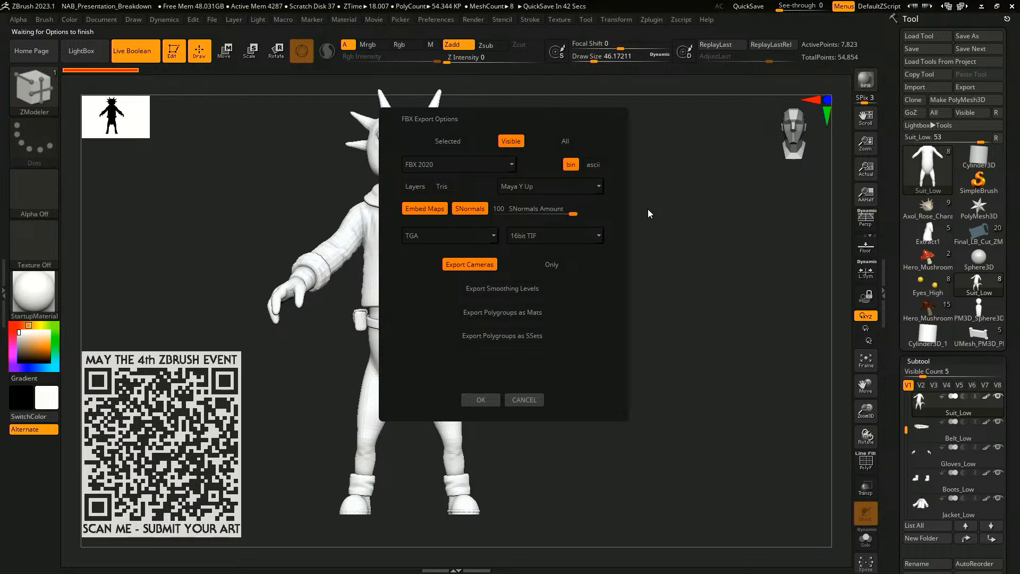
{"action": "left_click", "coordinate": [566, 141]}
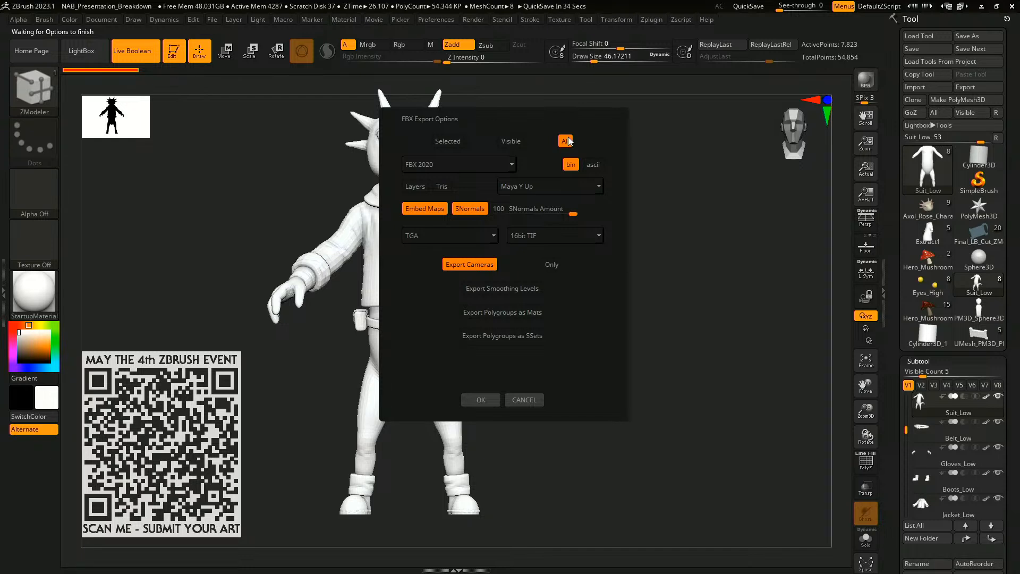
{"action": "left_click", "coordinate": [521, 141]}
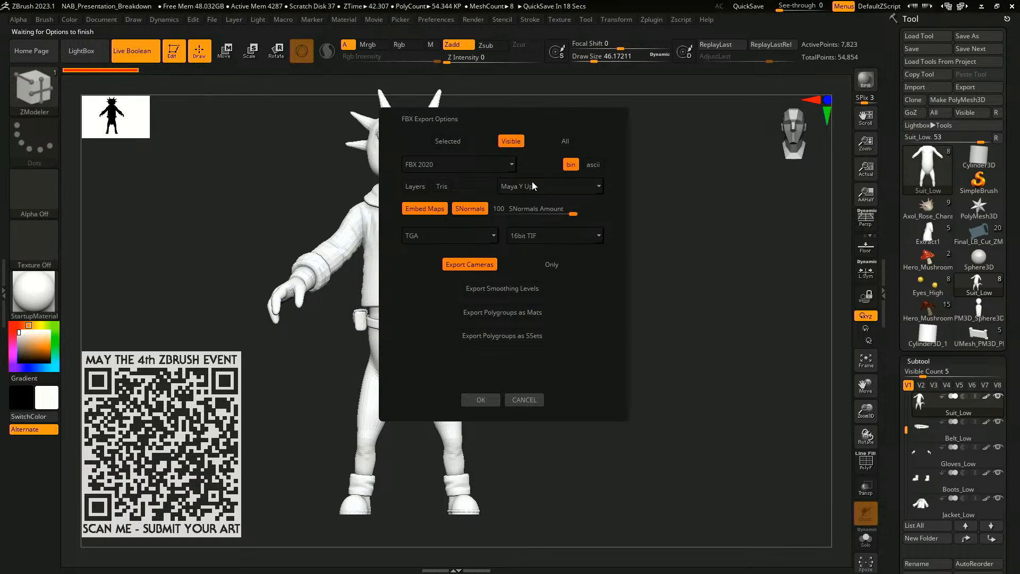
{"action": "left_click", "coordinate": [481, 401]}
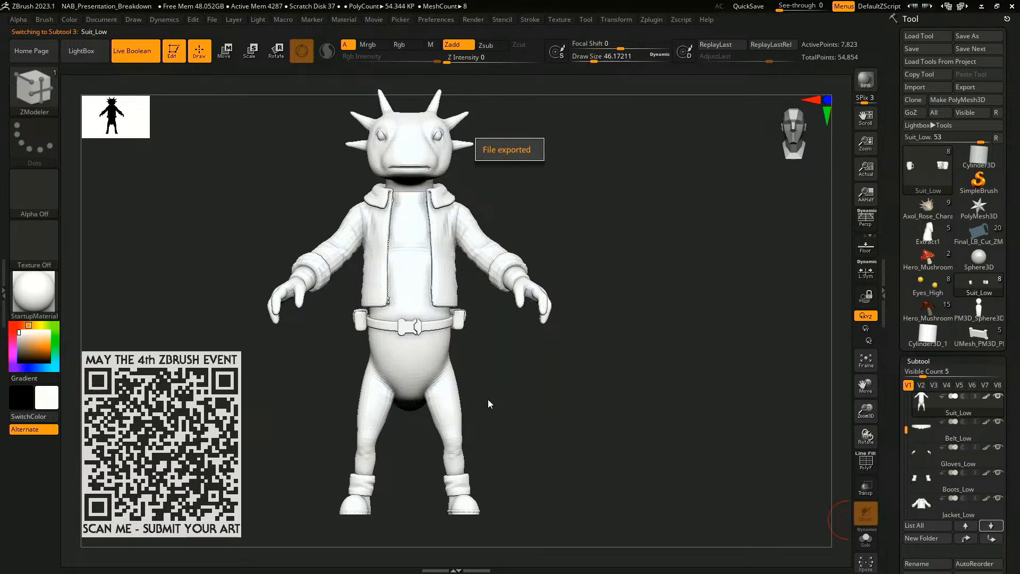
- Close the export notice, switch to Substance 3D Painter and view the textured Axol_Rose character from the front
{"action": "left_click", "coordinate": [514, 135]}
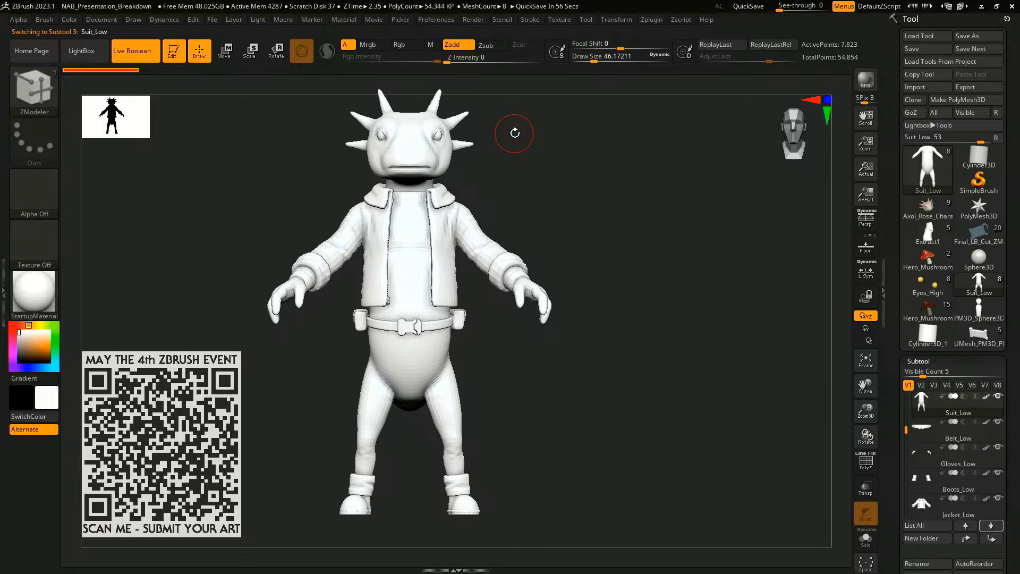
{"action": "key", "text": "alt+Tab"}
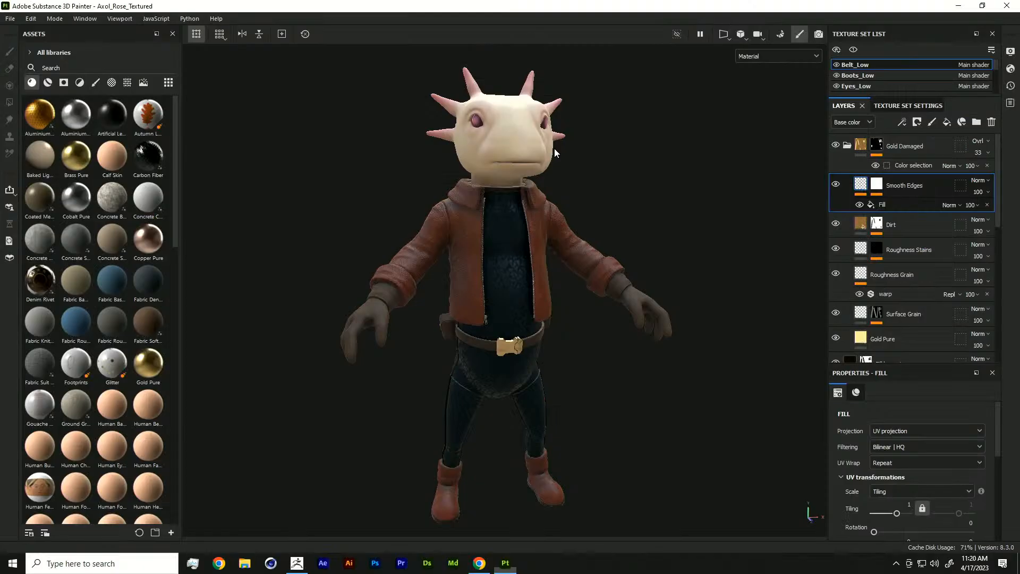
{"action": "left_click", "coordinate": [699, 254]}
{"action": "mouse_move", "coordinate": [700, 254]}
{"action": "left_mouse_down", "text": "alt"}
{"action": "mouse_move", "coordinate": [684, 266]}
{"action": "mouse_move", "coordinate": [594, 239]}
{"action": "mouse_move", "coordinate": [679, 248]}
{"action": "mouse_move", "coordinate": [713, 270]}
{"action": "left_mouse_up", "text": "alt"}
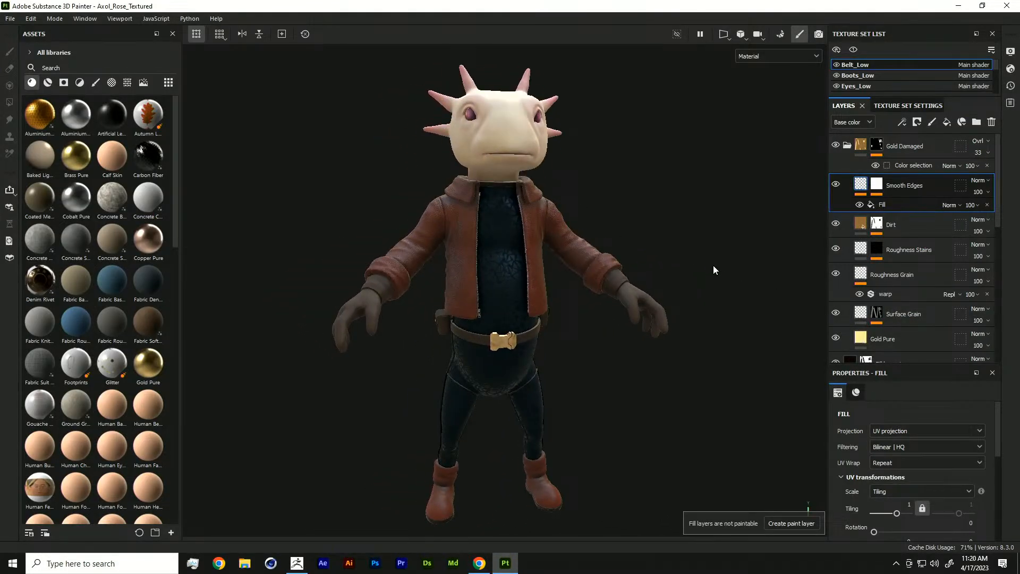
- Start a new project and load the Axol_Low mesh from the Bake_Example folder
{"action": "left_click", "coordinate": [10, 19]}
{"action": "left_click", "coordinate": [31, 32]}
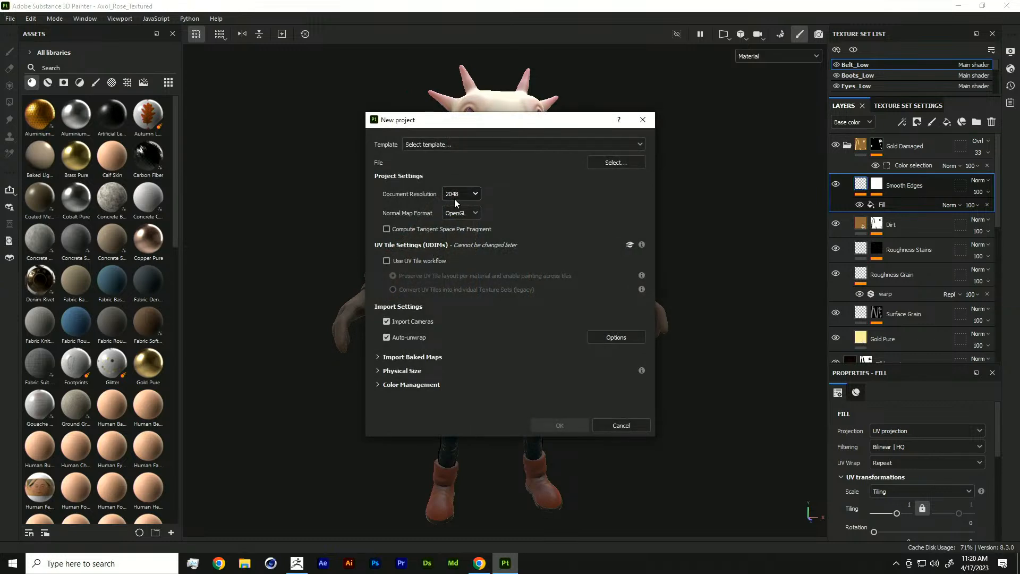
{"action": "left_click", "coordinate": [612, 162]}
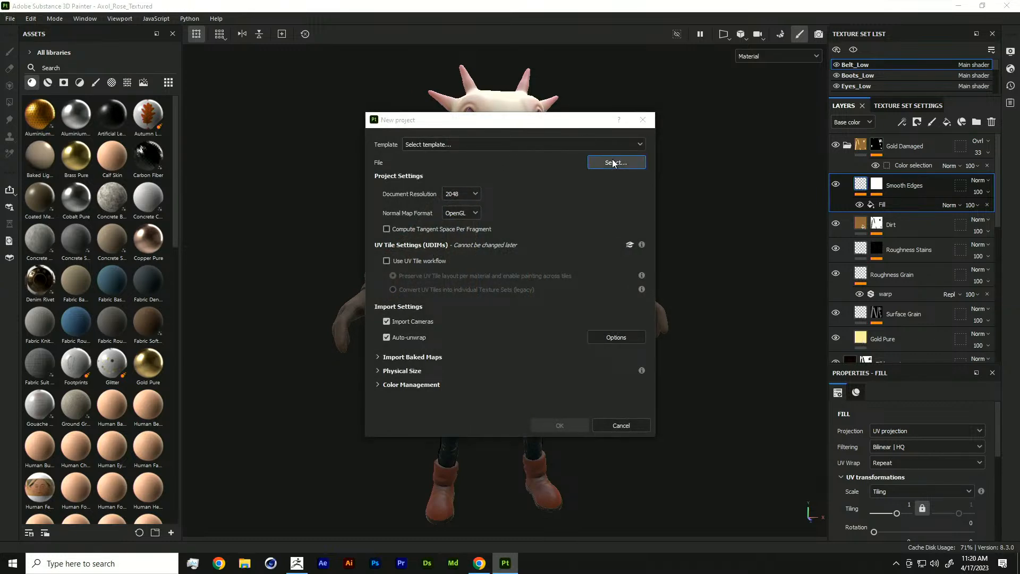
{"action": "left_click", "coordinate": [622, 218]}
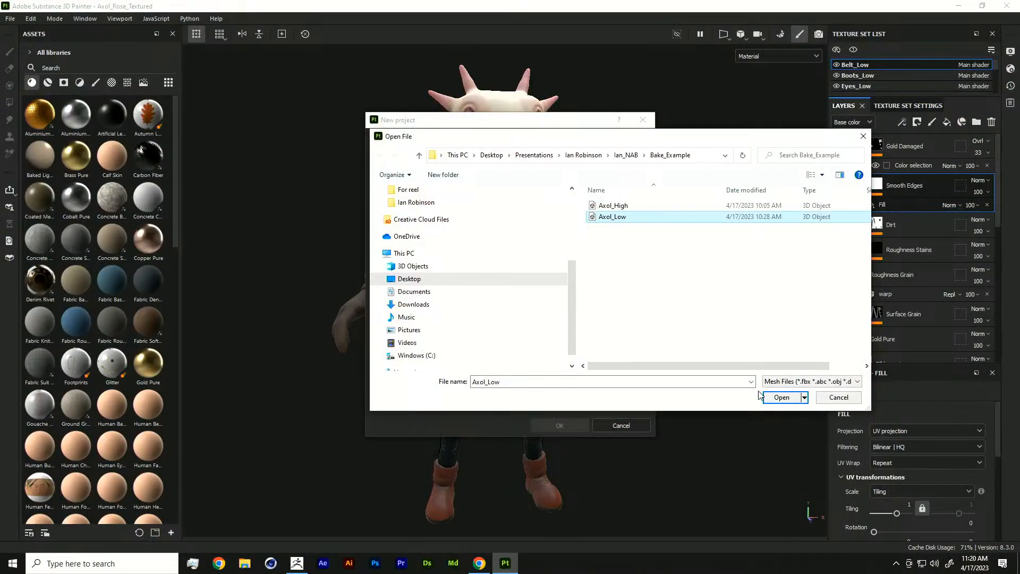
{"action": "left_click", "coordinate": [780, 398]}
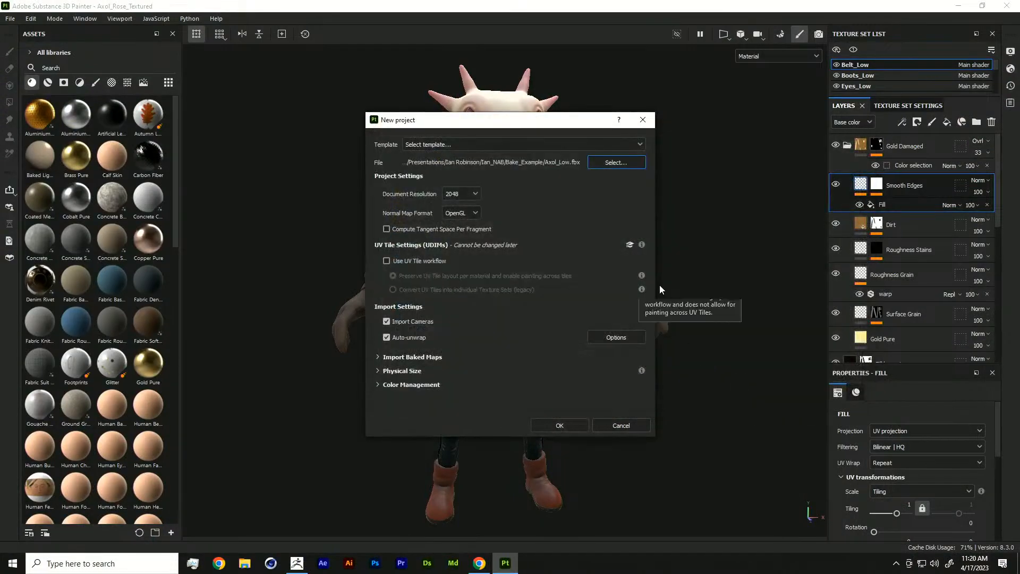
- Set the document resolution to 2048 and create the project, discarding the changes in the open one
{"action": "left_click", "coordinate": [473, 194]}
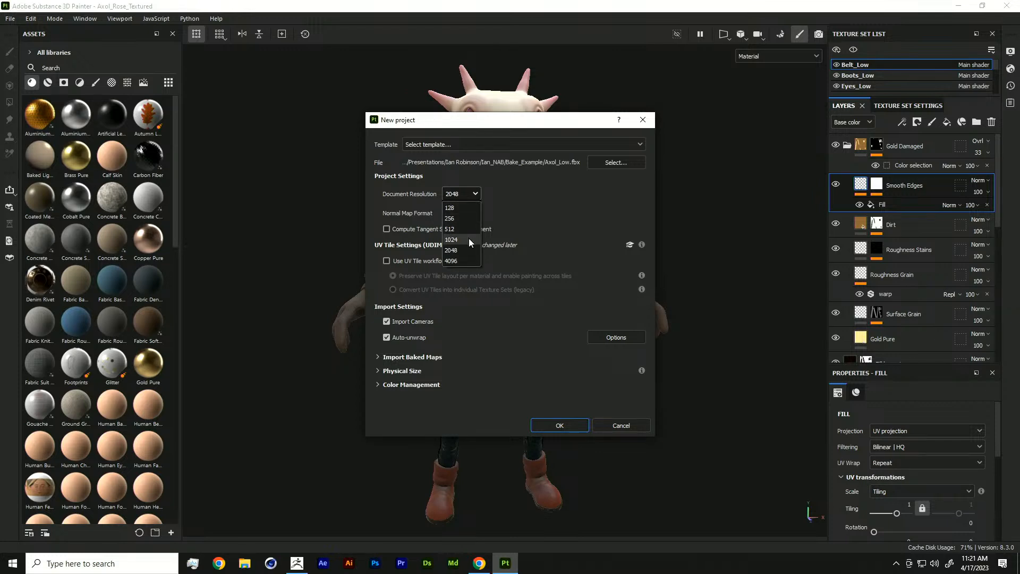
{"action": "left_click", "coordinate": [469, 238]}
{"action": "left_click", "coordinate": [476, 194]}
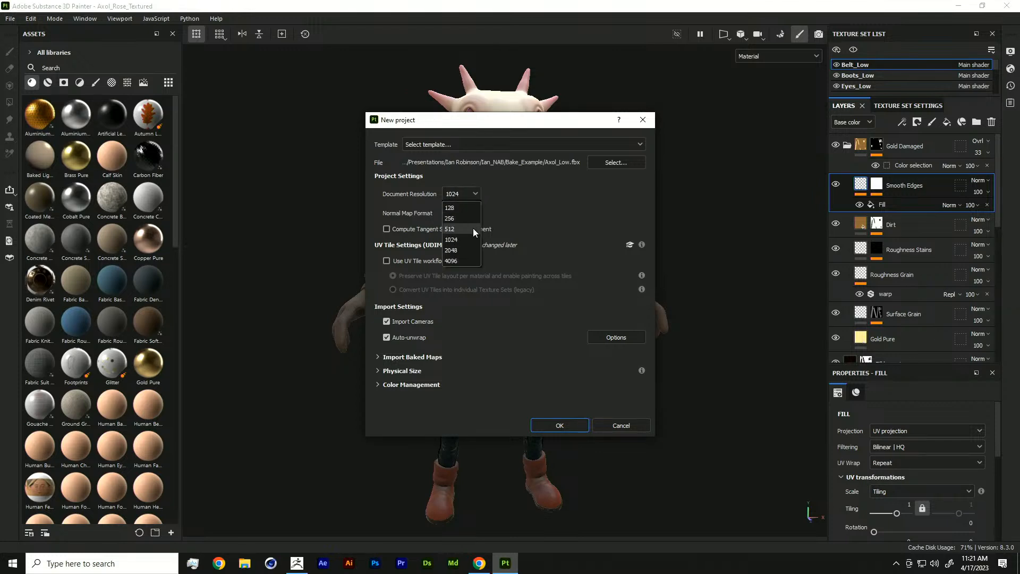
{"action": "left_click", "coordinate": [457, 251]}
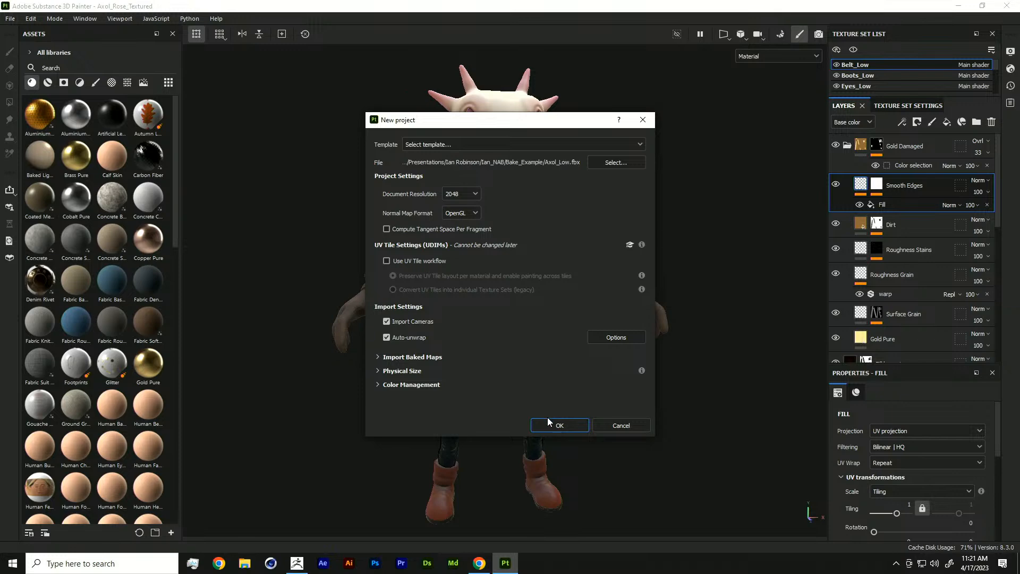
{"action": "left_click", "coordinate": [560, 426]}
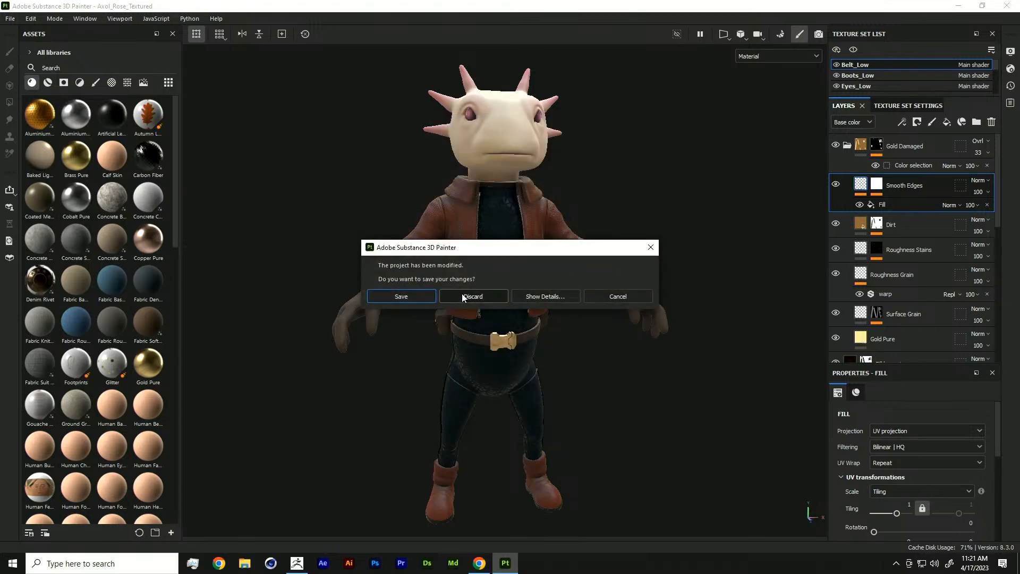
{"action": "left_click", "coordinate": [463, 296]}
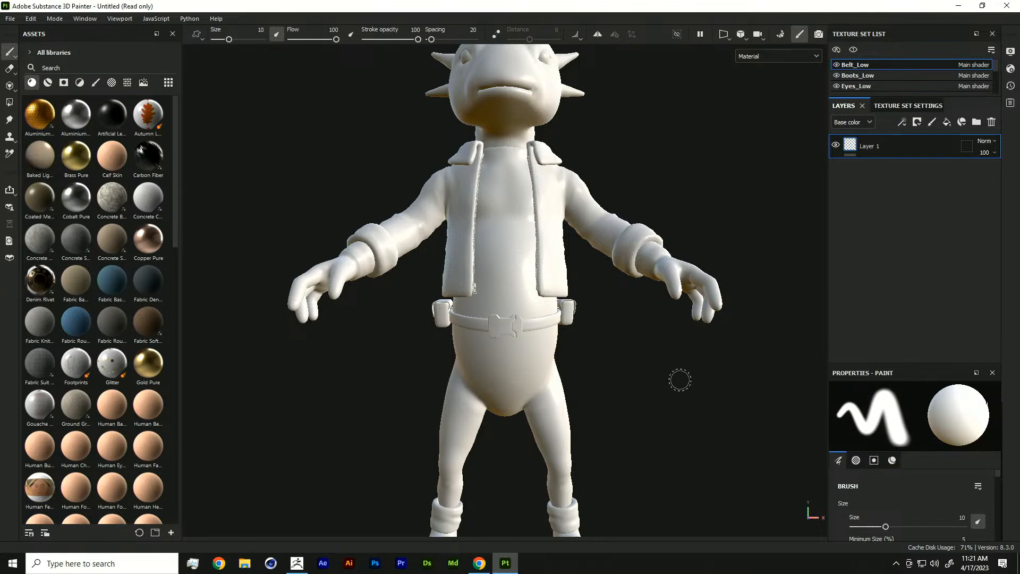
- Frame the whole character, enter mesh map baking mode and set the output size to 4096
{"action": "mouse_move", "coordinate": [678, 378]}
{"action": "left_mouse_down", "text": "alt"}
{"action": "mouse_move", "coordinate": [601, 342]}
{"action": "mouse_move", "coordinate": [676, 427]}
{"action": "mouse_move", "coordinate": [676, 404]}
{"action": "mouse_move", "coordinate": [667, 401]}
{"action": "left_mouse_up", "text": "alt"}
{"action": "right_click_drag", "start_coordinate": [665, 401], "coordinate": [646, 374], "text": "alt"}
{"action": "mouse_move", "coordinate": [670, 392]}
{"action": "left_mouse_down", "text": "alt"}
{"action": "mouse_move", "coordinate": [652, 402]}
{"action": "mouse_move", "coordinate": [648, 392]}
{"action": "left_mouse_up", "text": "alt"}
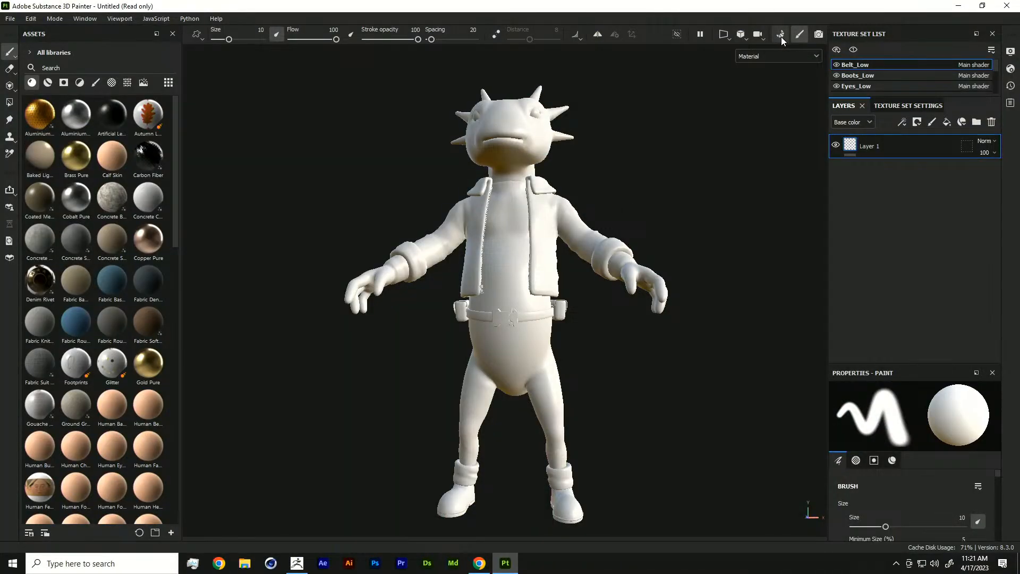
{"action": "left_click", "coordinate": [781, 36]}
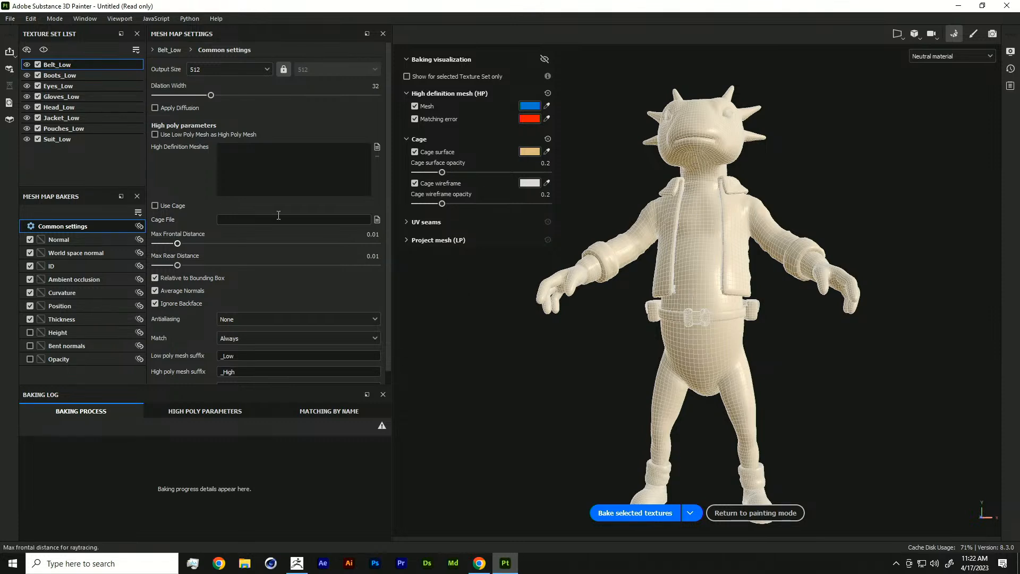
{"action": "left_click", "coordinate": [240, 71]}
{"action": "left_click", "coordinate": [215, 158]}
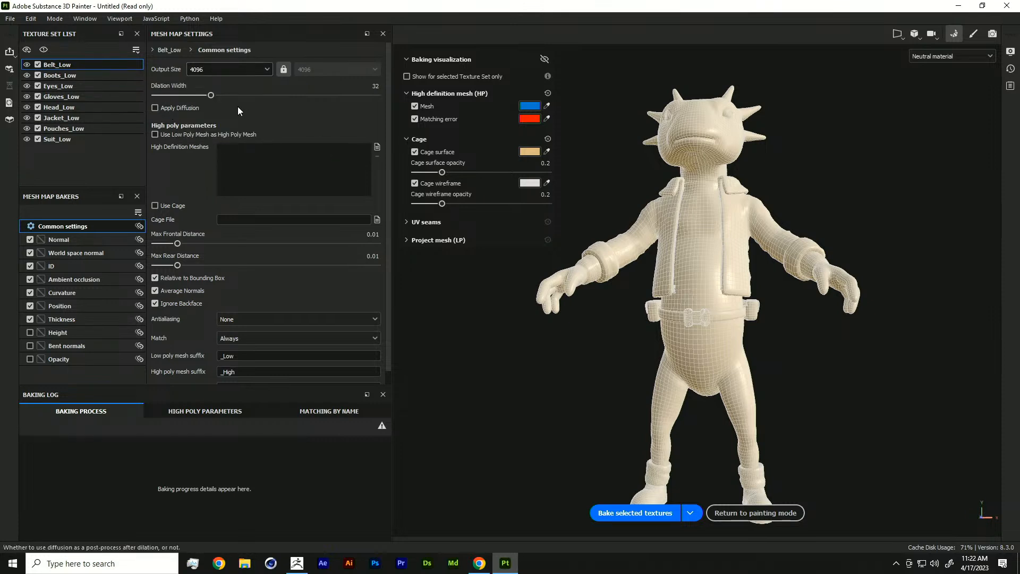
- Load Axol_High as the high definition mesh for the bake
{"action": "left_click", "coordinate": [377, 145]}
{"action": "left_click", "coordinate": [269, 88]}
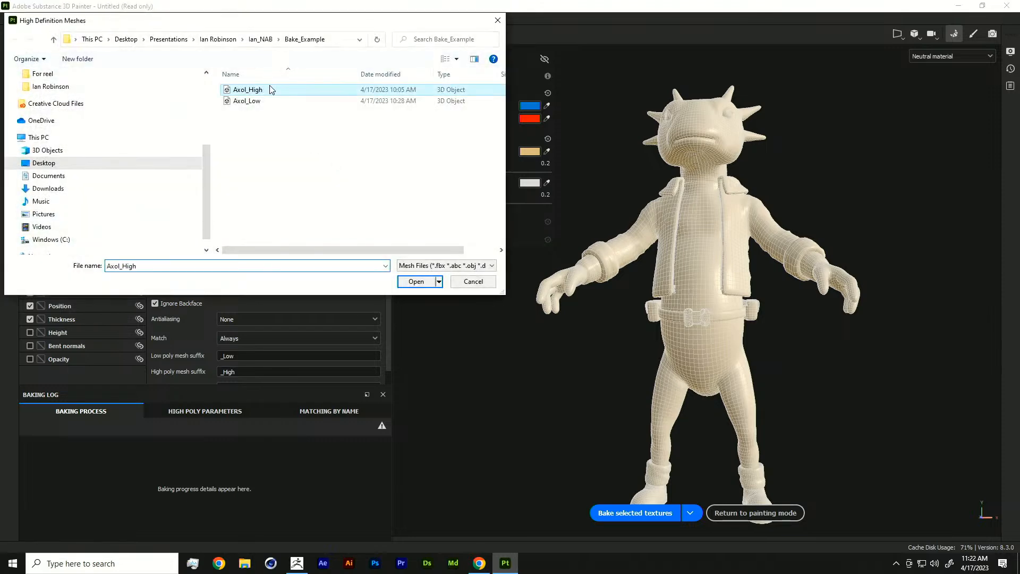
{"action": "left_click", "coordinate": [417, 282]}
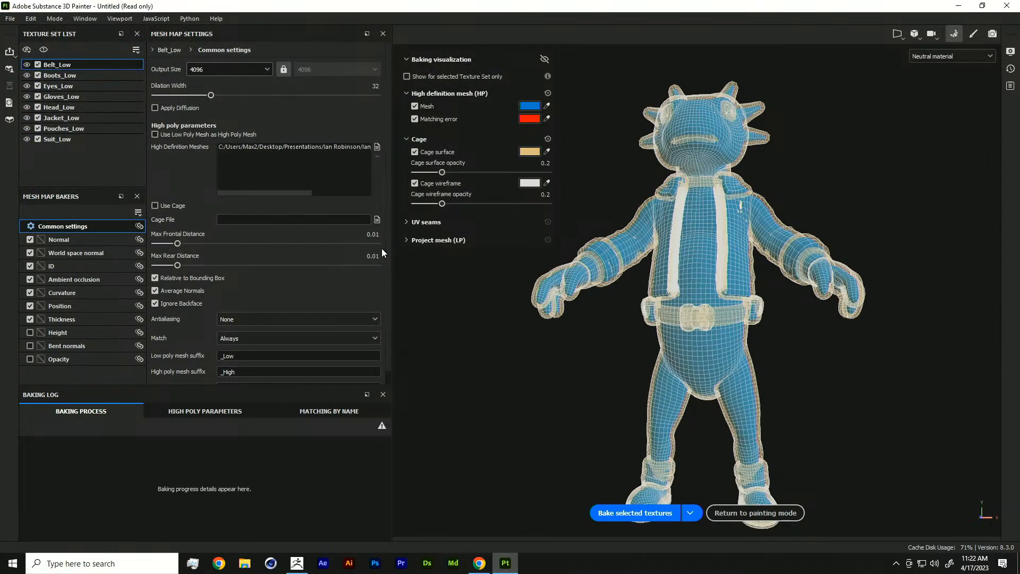
- Set the ID baker's color source to Vertex Color
{"action": "left_click", "coordinate": [63, 268]}
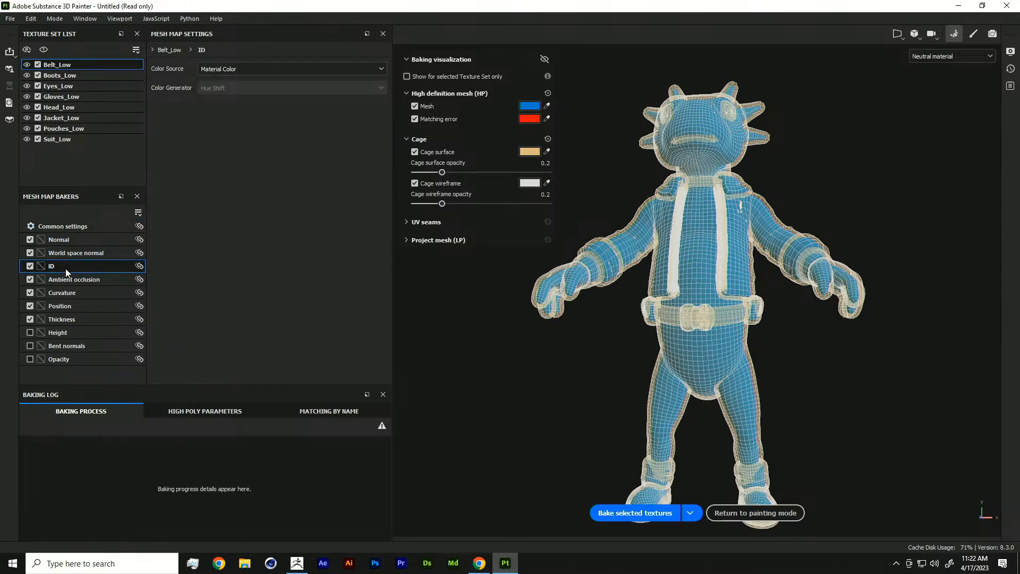
{"action": "left_click", "coordinate": [280, 69]}
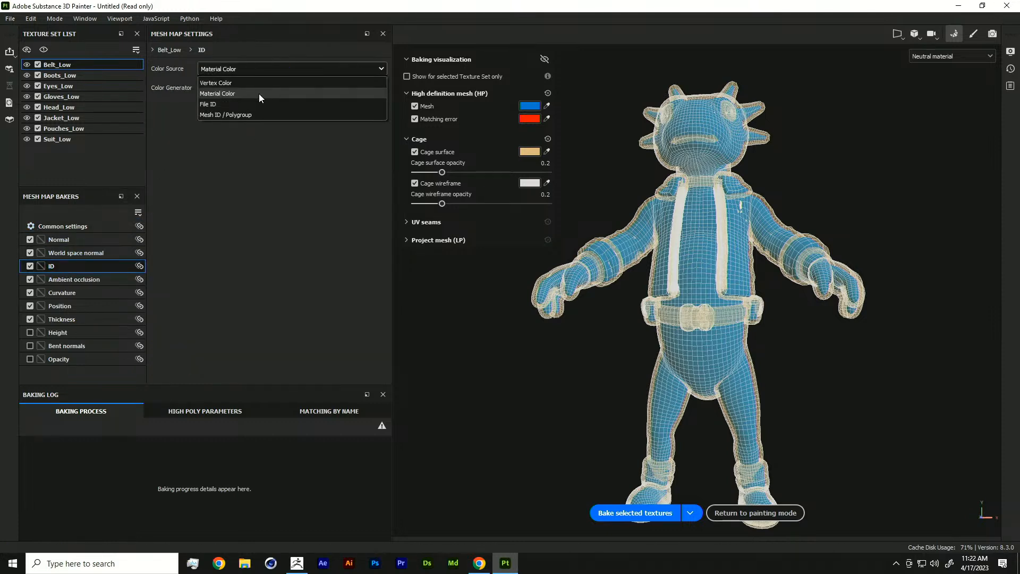
{"action": "left_click", "coordinate": [253, 84]}
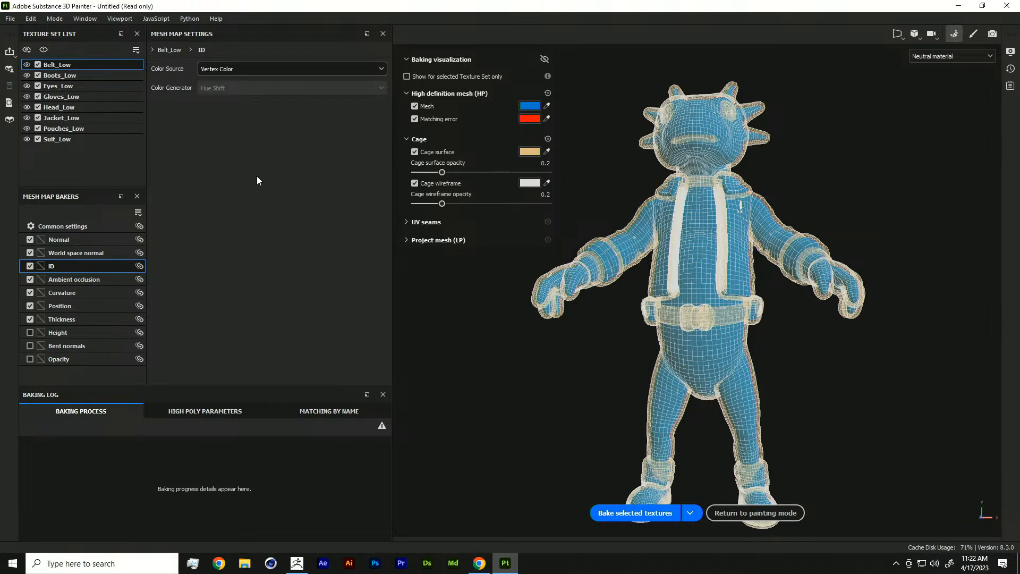
{"action": "left_click_drag", "start_coordinate": [802, 202], "coordinate": [800, 232], "text": "alt"}
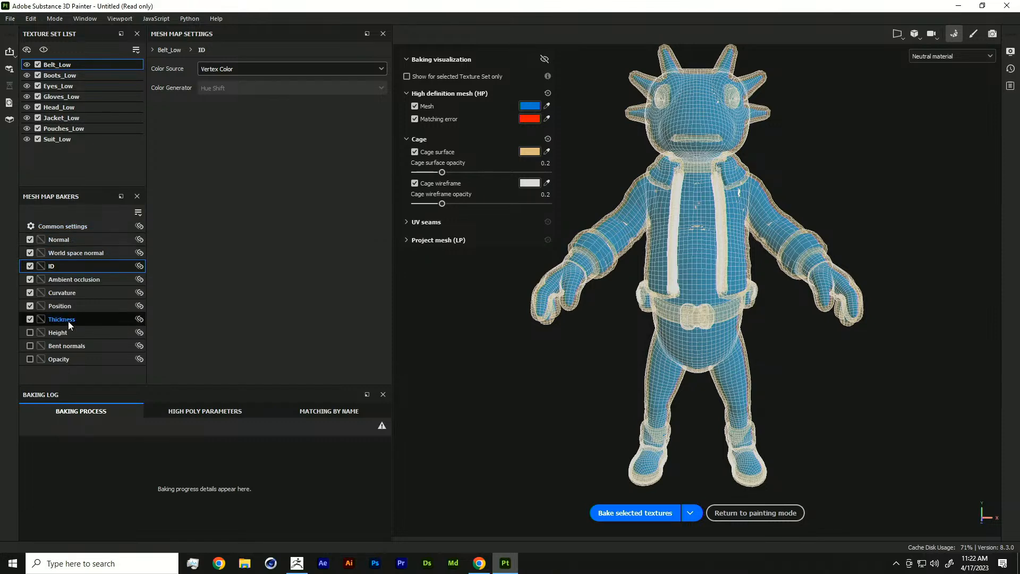
- Exclude the World space normal, Curvature and Position maps from the bake
{"action": "left_click", "coordinate": [31, 253]}
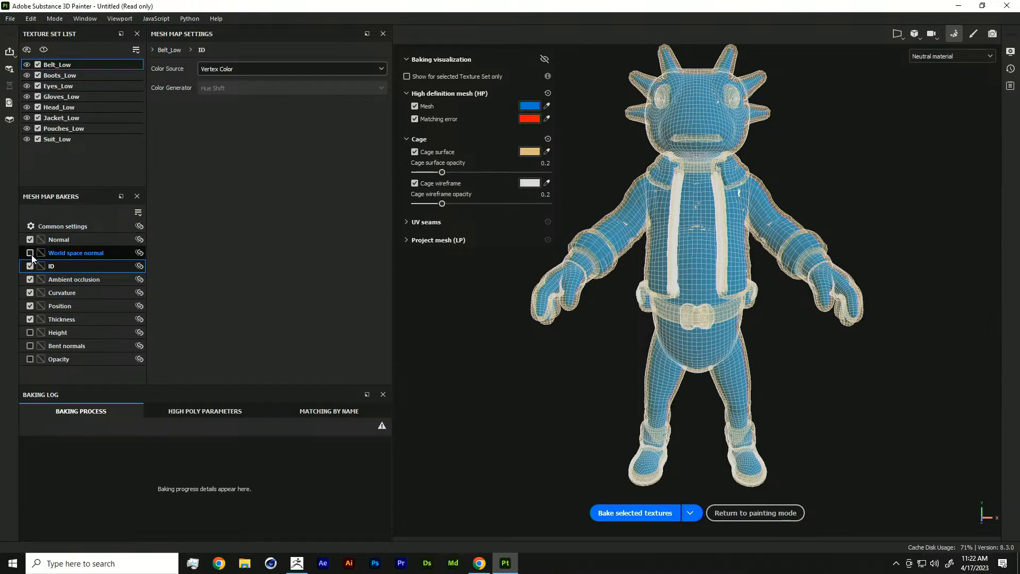
{"action": "left_click", "coordinate": [31, 293]}
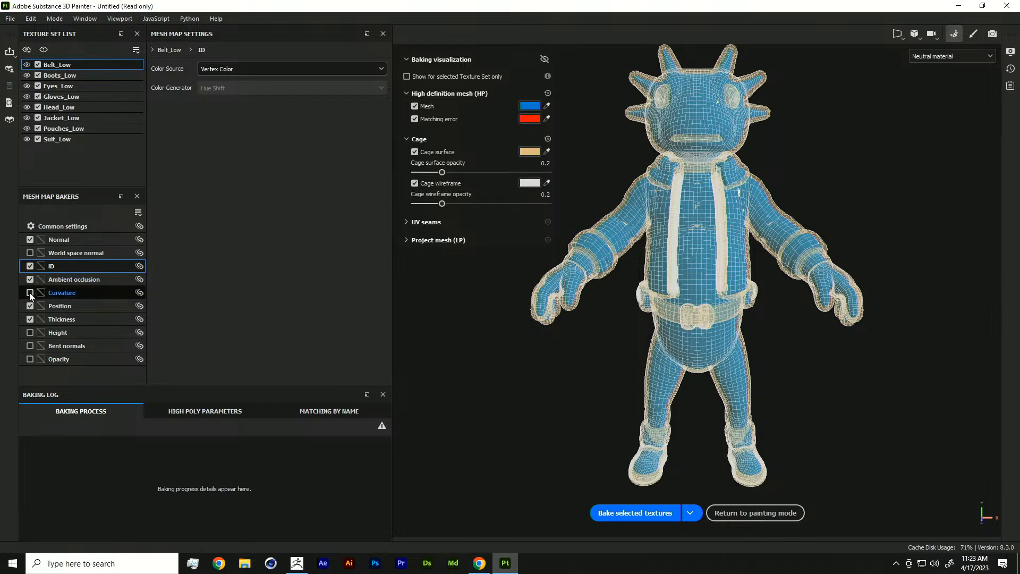
{"action": "left_click", "coordinate": [30, 306]}
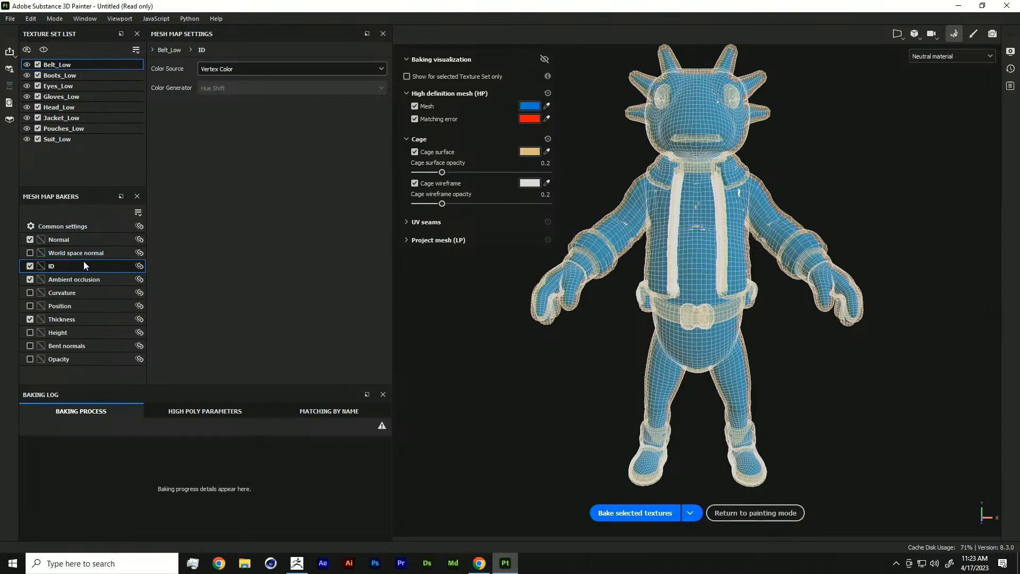
- Set the Ambient occlusion baker's secondary rays to 100
{"action": "left_click", "coordinate": [91, 279]}
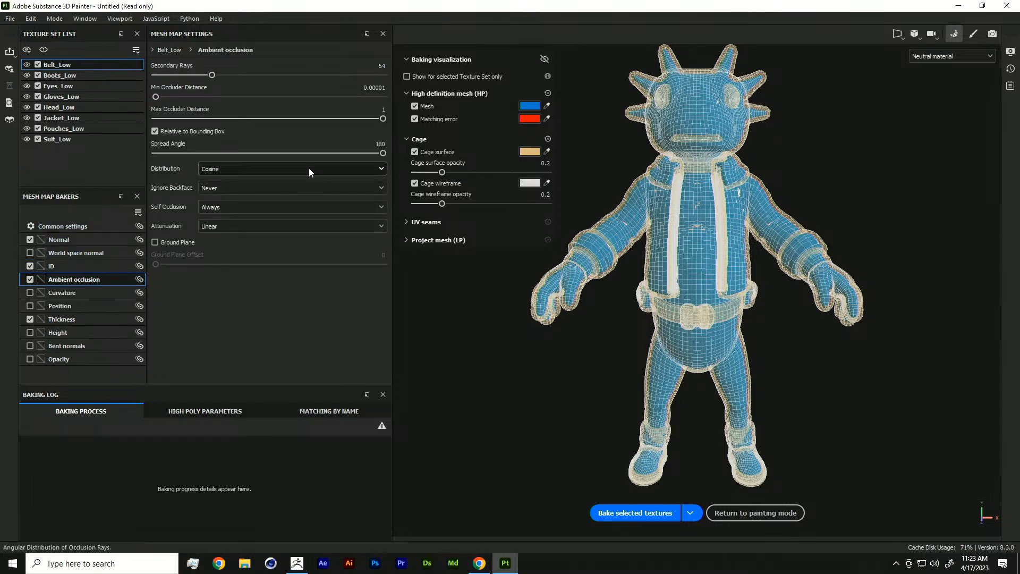
{"action": "left_click", "coordinate": [380, 65]}
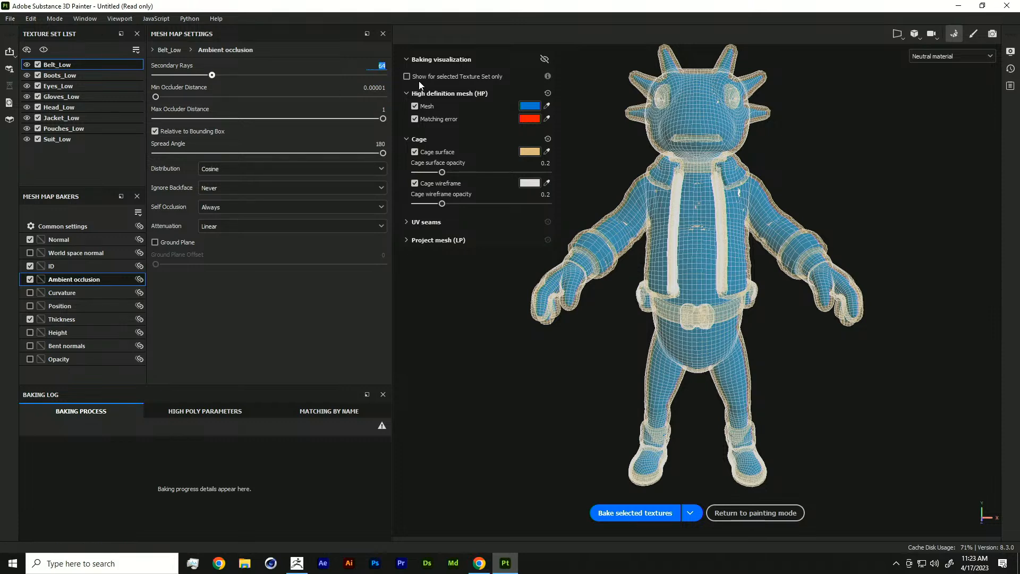
{"action": "type", "text": "100"}
{"action": "key", "text": "Return"}
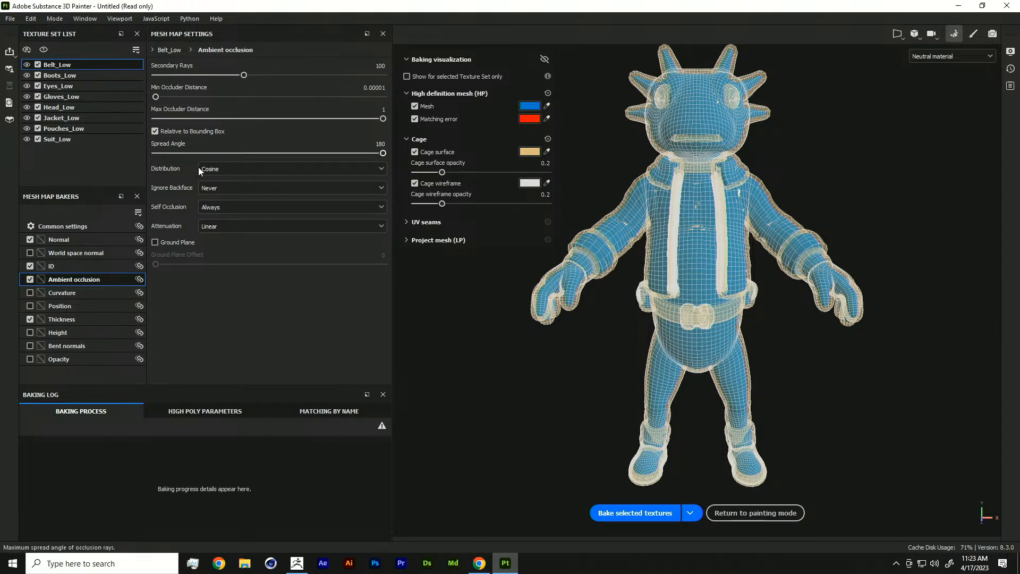
- Try max frontal distances of 0.0049 and 0.0005 in the common bake settings, checking the cage around the character
{"action": "left_click", "coordinate": [62, 226]}
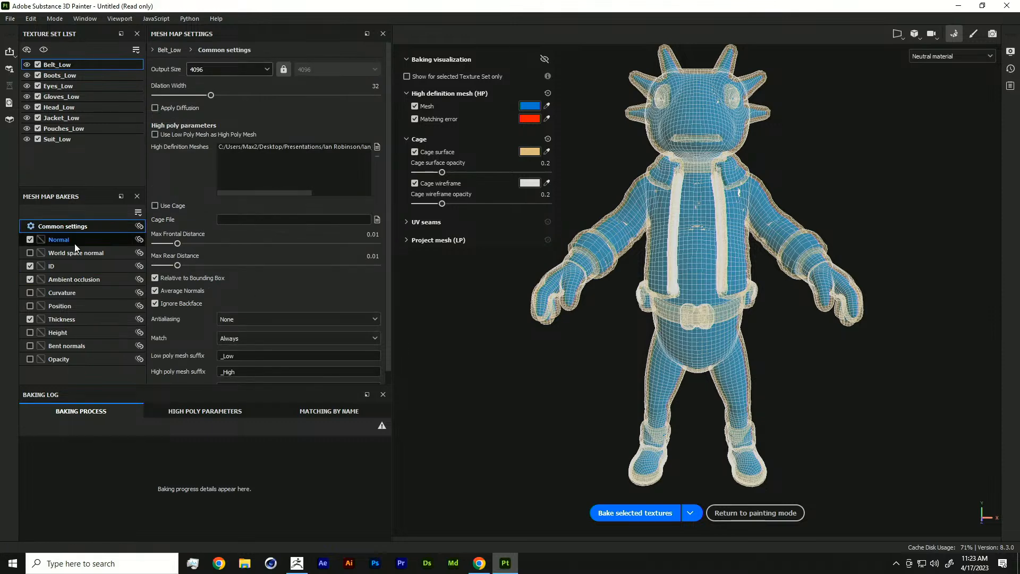
{"action": "left_click", "coordinate": [79, 265]}
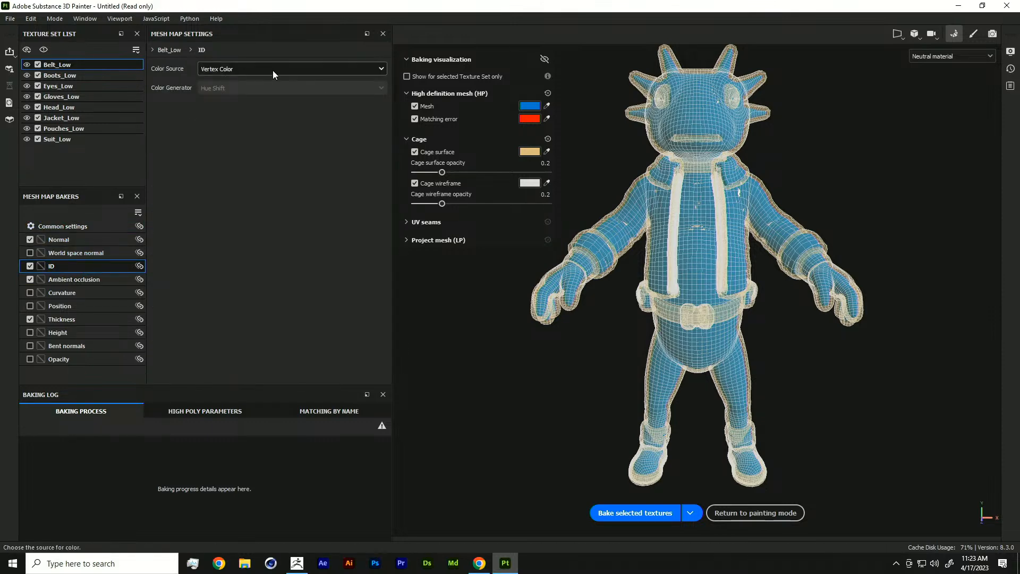
{"action": "left_click", "coordinate": [79, 239]}
{"action": "left_click", "coordinate": [81, 228]}
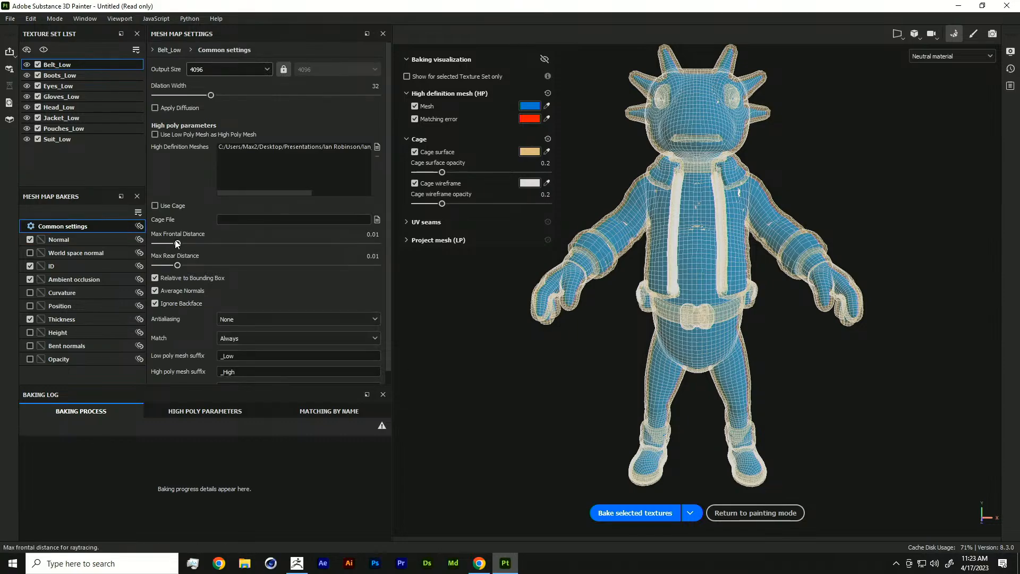
{"action": "left_click_drag", "start_coordinate": [179, 243], "coordinate": [171, 215]}
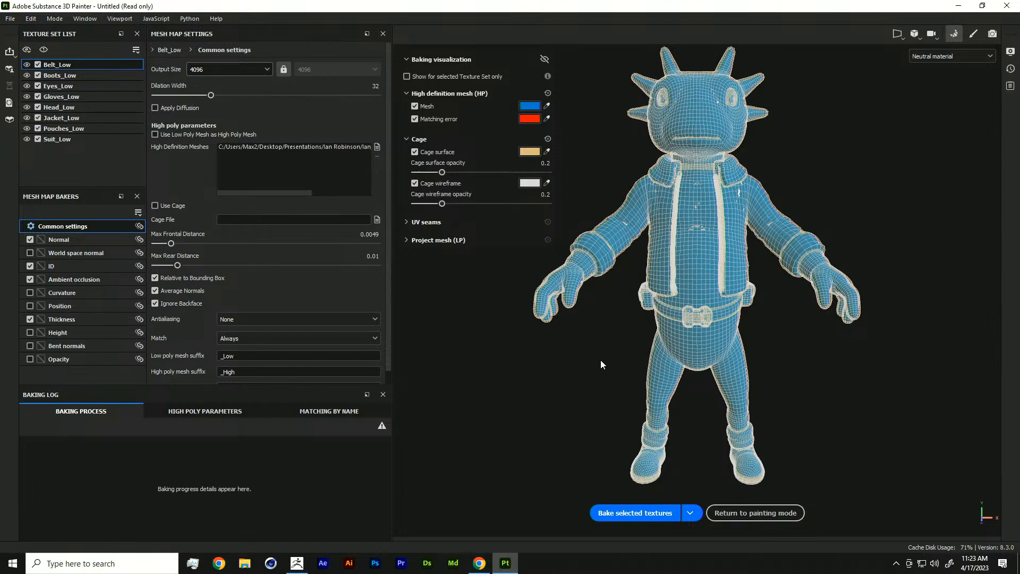
{"action": "left_click_drag", "start_coordinate": [589, 373], "coordinate": [623, 323], "text": "alt"}
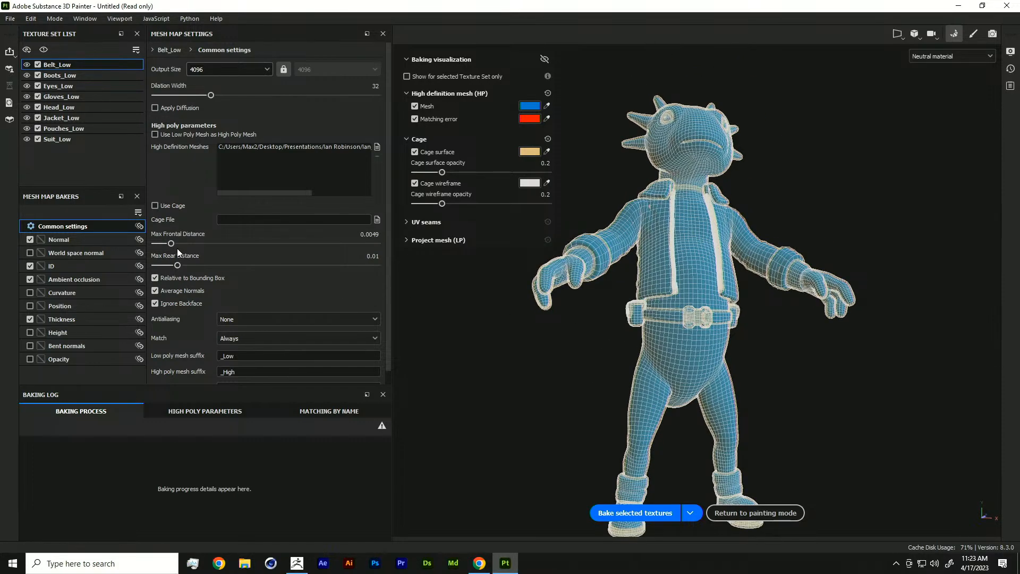
{"action": "left_click_drag", "start_coordinate": [171, 244], "coordinate": [161, 243]}
{"action": "left_click_drag", "start_coordinate": [574, 354], "coordinate": [507, 392], "text": "alt"}
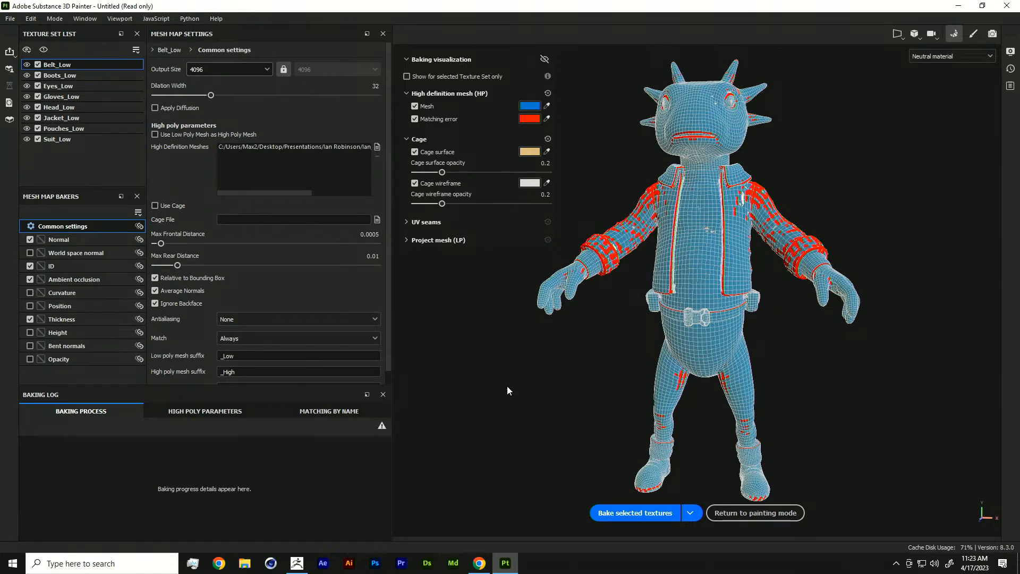
- Set the max frontal distance to about 0.0079, check the cage and bake the selected textures
{"action": "left_click_drag", "start_coordinate": [161, 243], "coordinate": [175, 243]}
{"action": "left_click_drag", "start_coordinate": [500, 382], "coordinate": [613, 340], "text": "alt"}
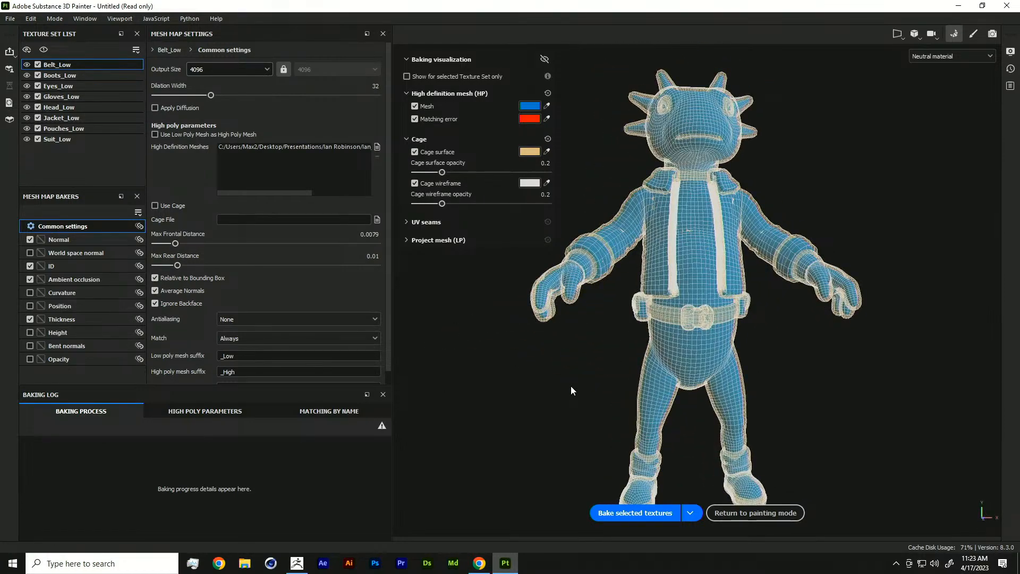
{"action": "left_click", "coordinate": [661, 514]}
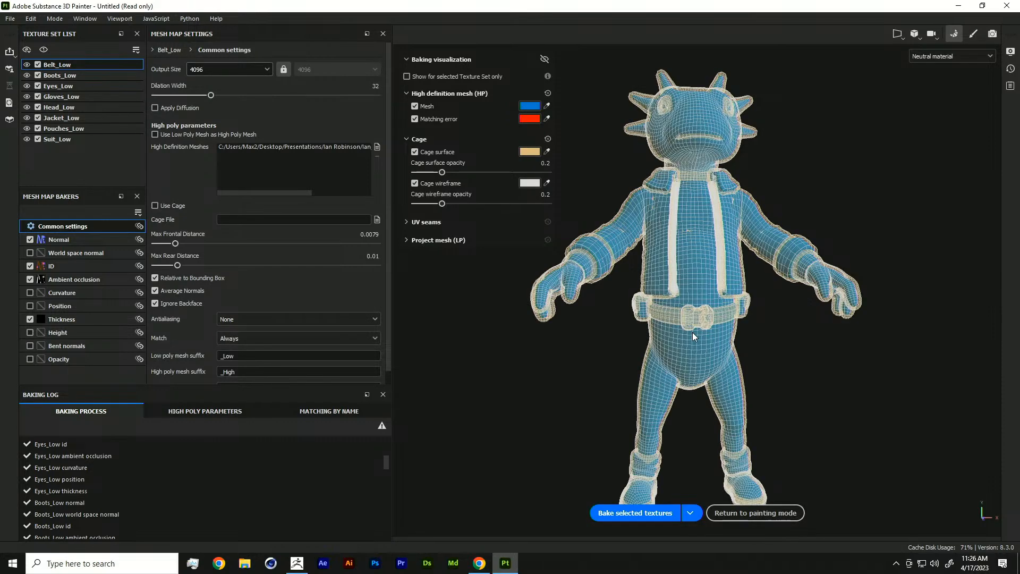
- Hide the baking visualization overlays, inspect the baked character and return to painting mode
{"action": "left_click", "coordinate": [544, 59]}
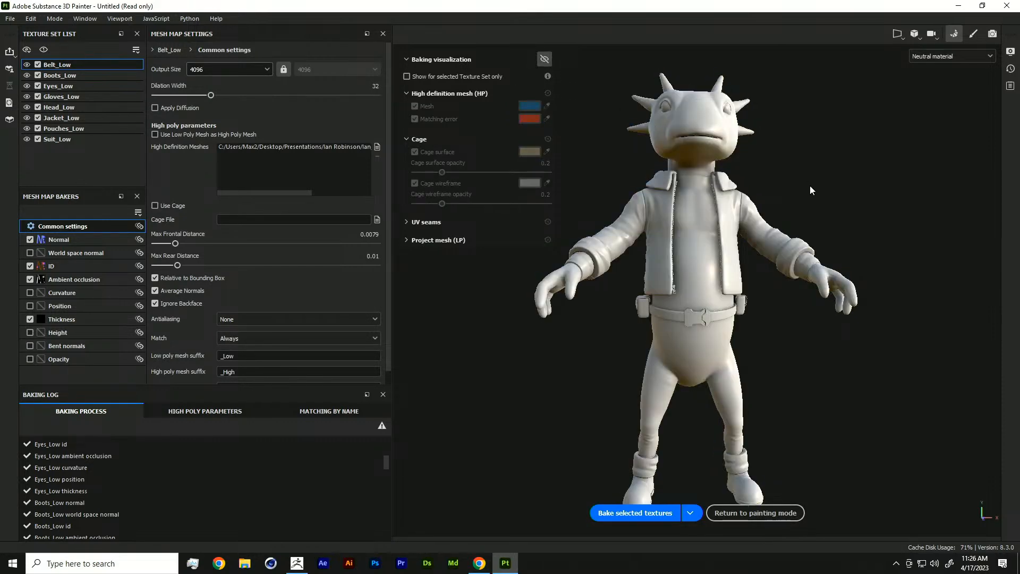
{"action": "left_click_drag", "start_coordinate": [924, 249], "coordinate": [910, 274], "text": "alt"}
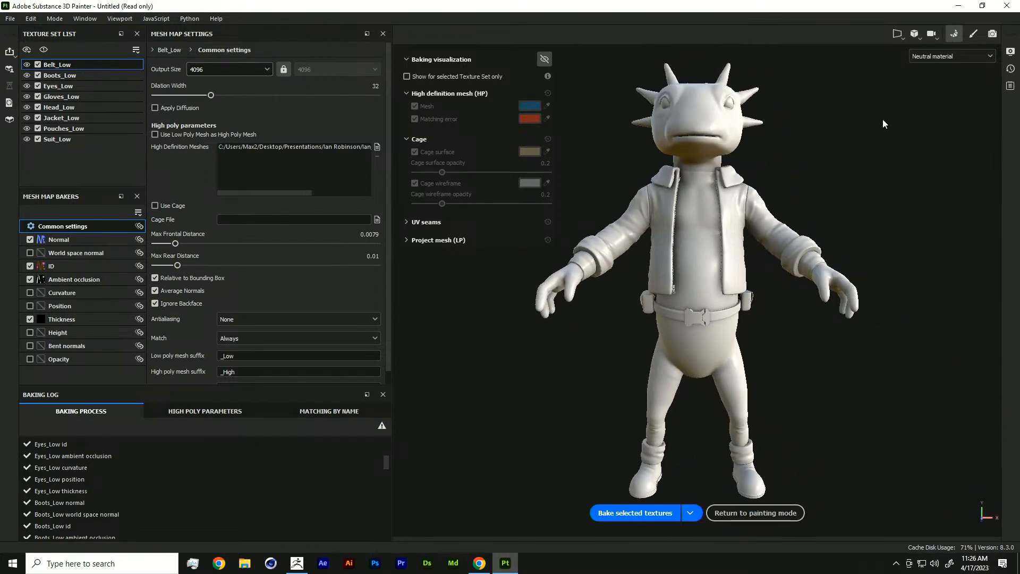
{"action": "left_click", "coordinate": [970, 35]}
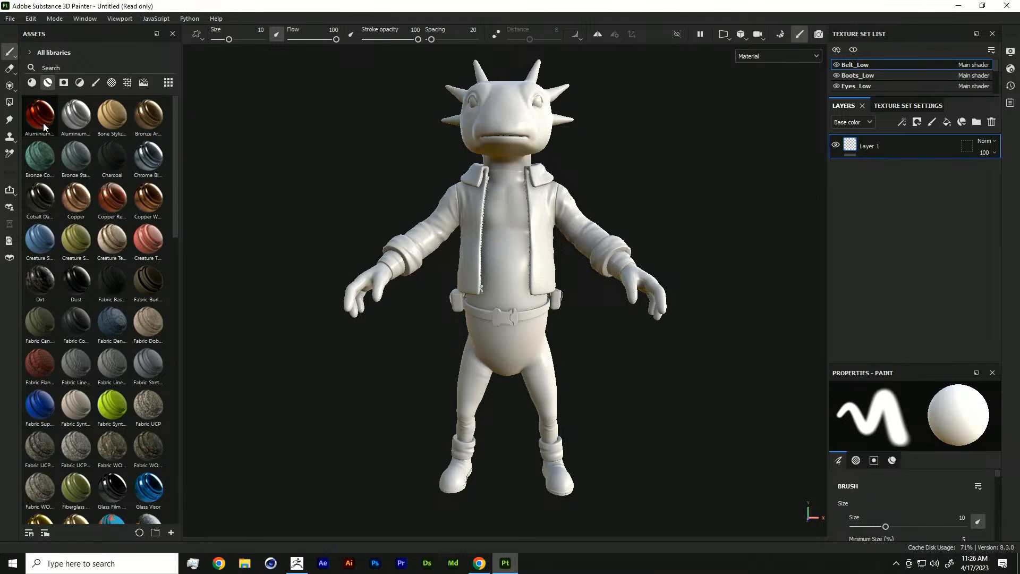
- Apply the Fabric Canvas Creased material to the jacket and Creature Skin Green Smooth to the suit
{"action": "left_click", "coordinate": [32, 83]}
{"action": "left_click", "coordinate": [48, 83]}
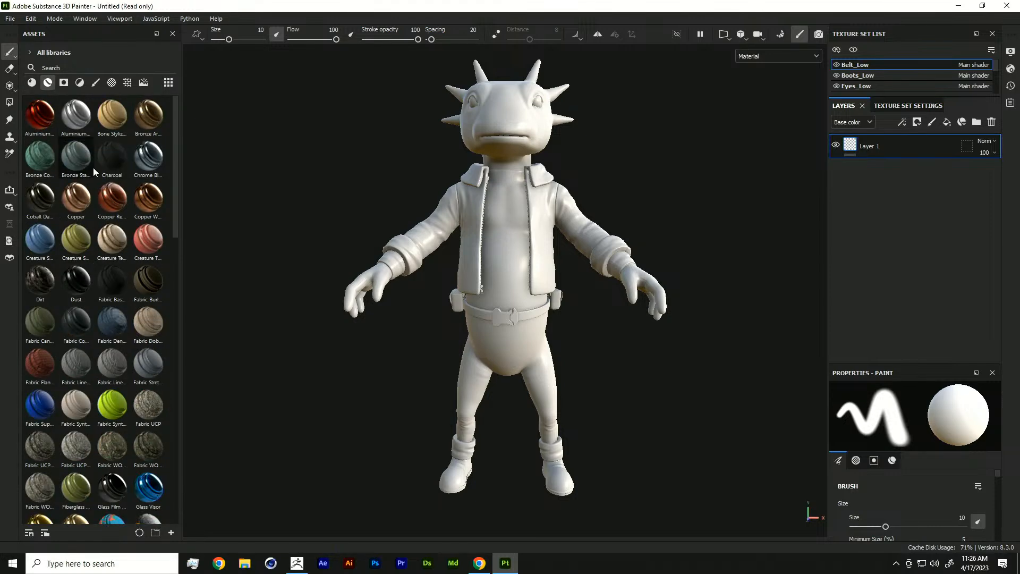
{"action": "left_click_drag", "start_coordinate": [59, 316], "coordinate": [444, 232]}
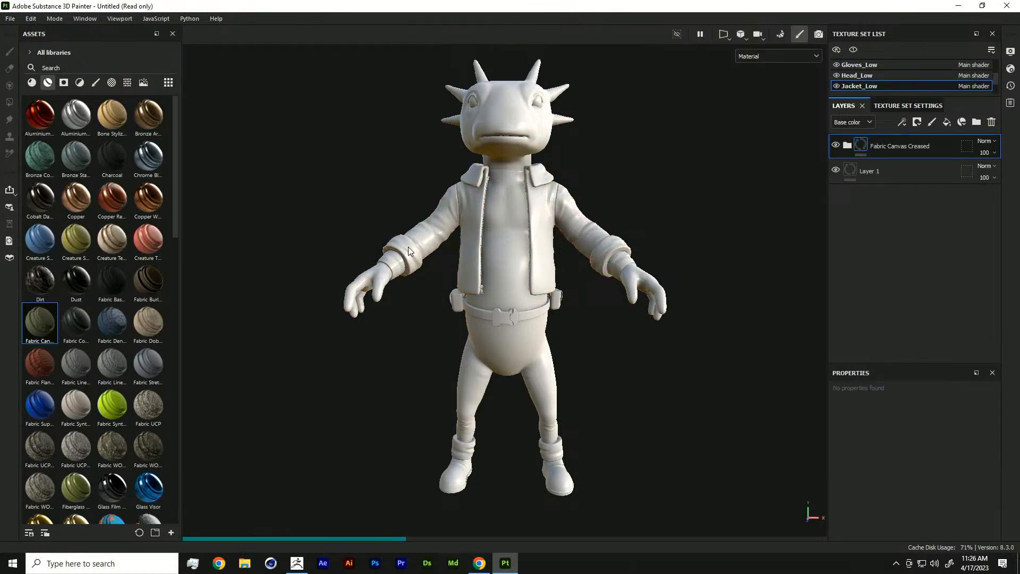
{"action": "left_click_drag", "start_coordinate": [368, 199], "coordinate": [465, 235], "text": "alt"}
{"action": "right_click_drag", "start_coordinate": [465, 236], "coordinate": [497, 239], "text": "alt"}
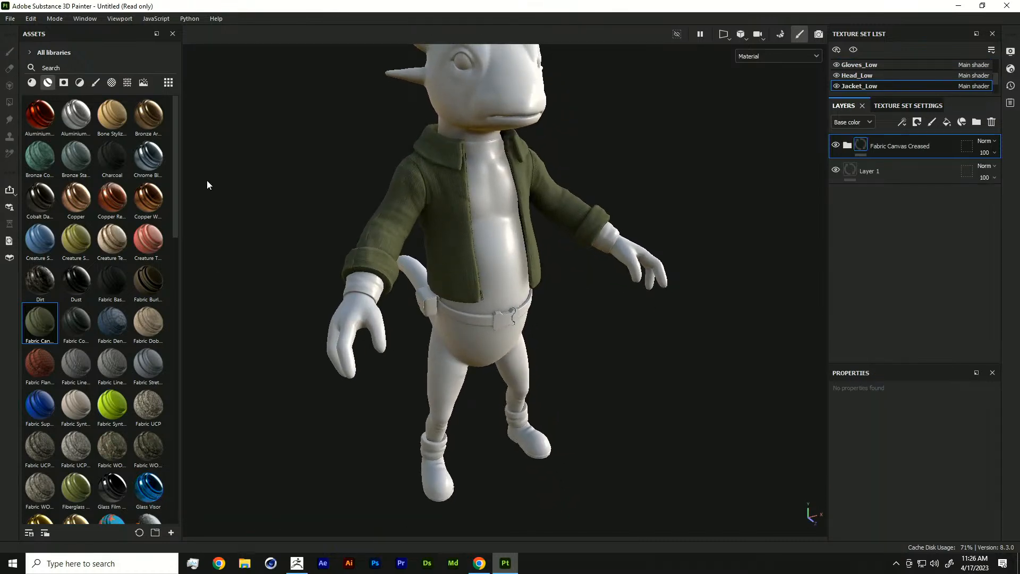
{"action": "mouse_move", "coordinate": [76, 240]}
{"action": "left_mouse_down"}
{"action": "mouse_move", "coordinate": [204, 256]}
{"action": "mouse_move", "coordinate": [486, 242]}
{"action": "left_mouse_up"}
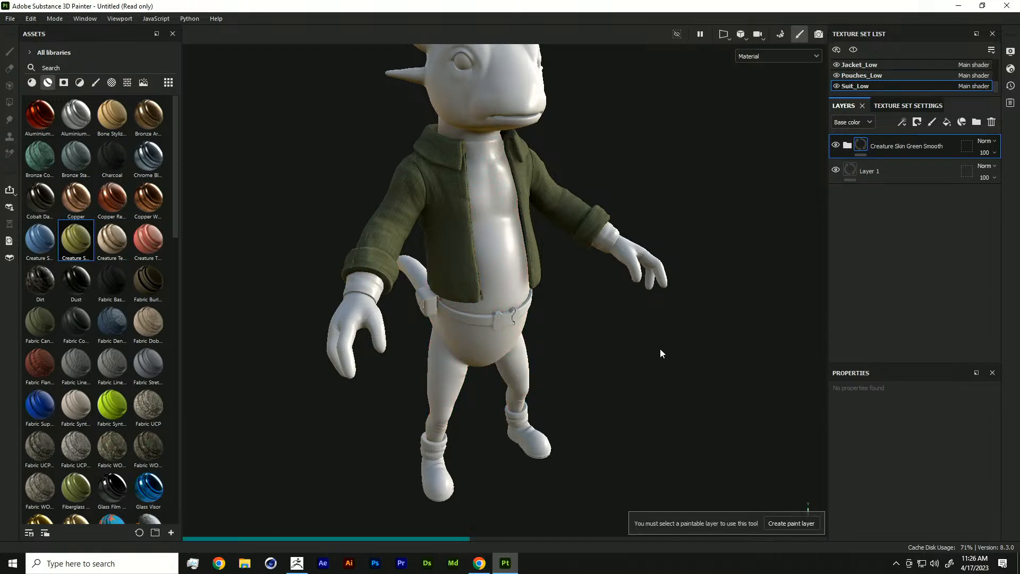
{"action": "mouse_move", "coordinate": [648, 358]}
{"action": "left_mouse_down", "text": "alt"}
{"action": "mouse_move", "coordinate": [457, 353]}
{"action": "mouse_move", "coordinate": [191, 298]}
{"action": "left_mouse_up", "text": "alt"}
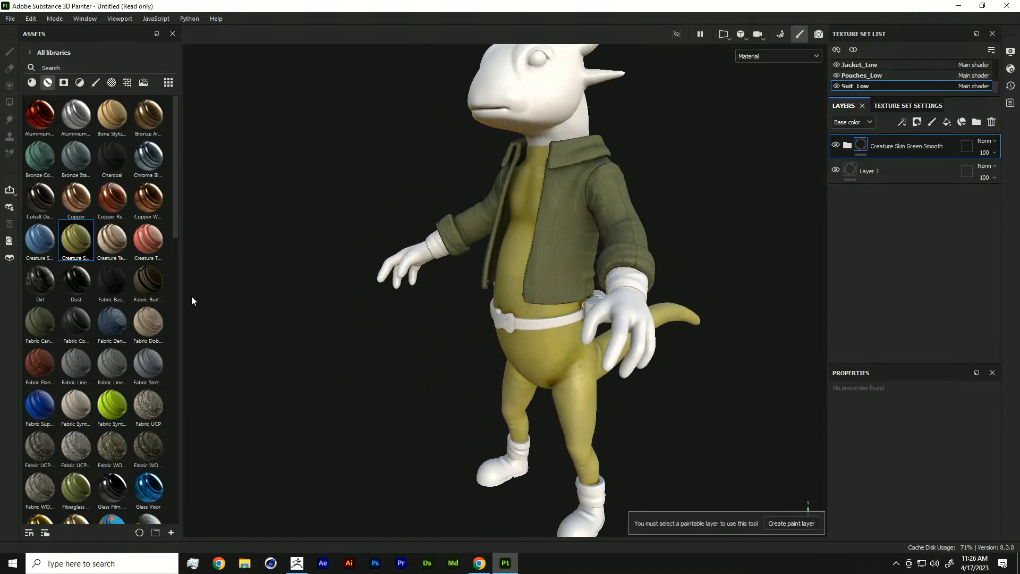
- Discard the current project's changes and open the Axol_Rose_Textured project to inspect the finished textures
{"action": "key", "text": "ctrl+n"}
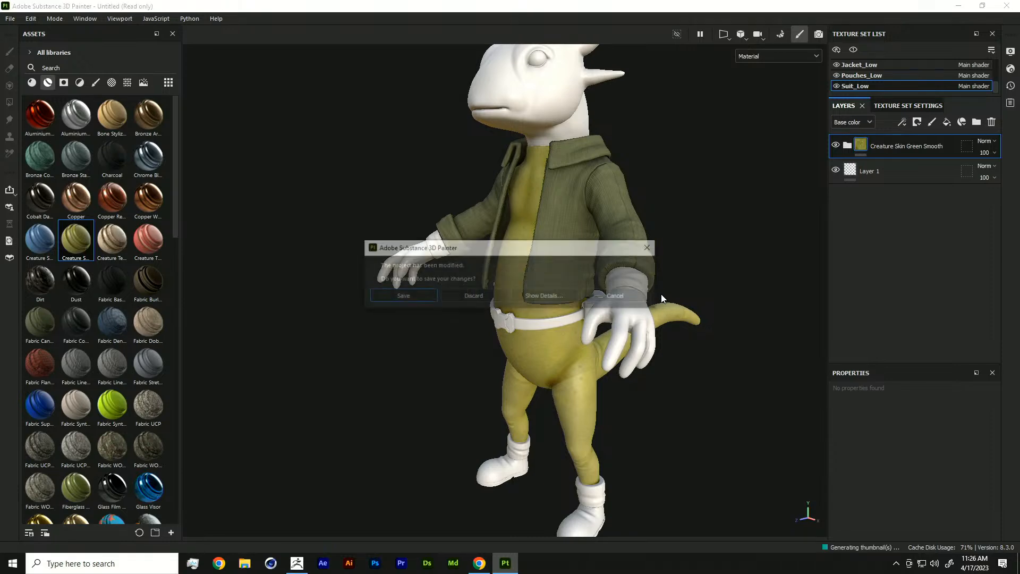
{"action": "left_click", "coordinate": [485, 295]}
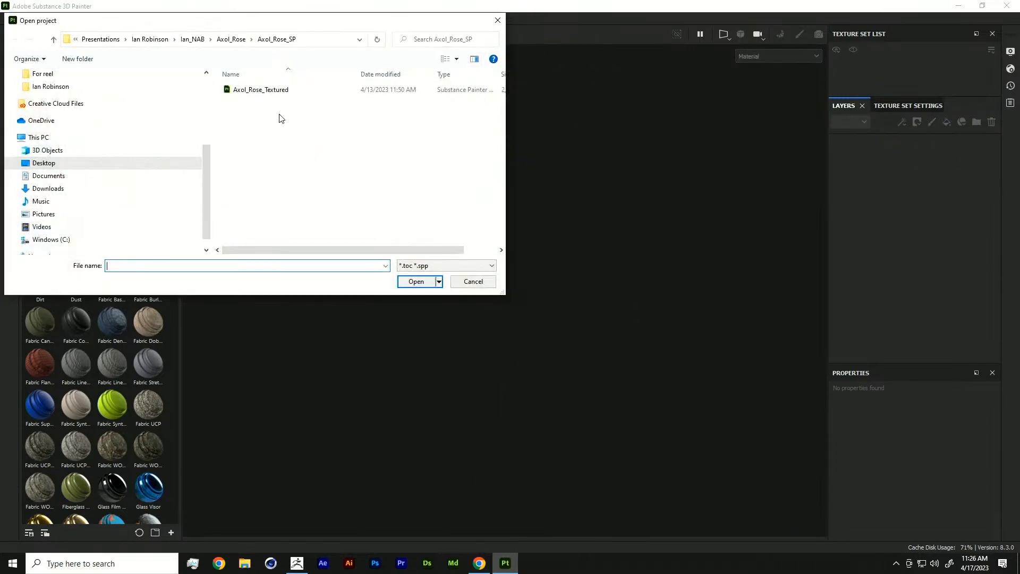
{"action": "left_click", "coordinate": [279, 92]}
{"action": "double_click", "coordinate": [297, 91]}
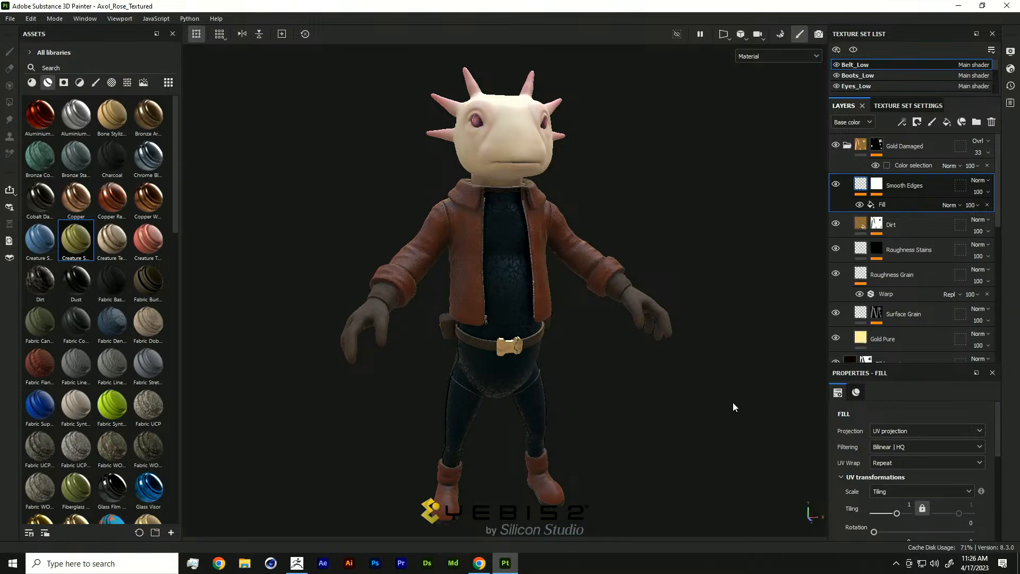
{"action": "key", "text": "alt"}
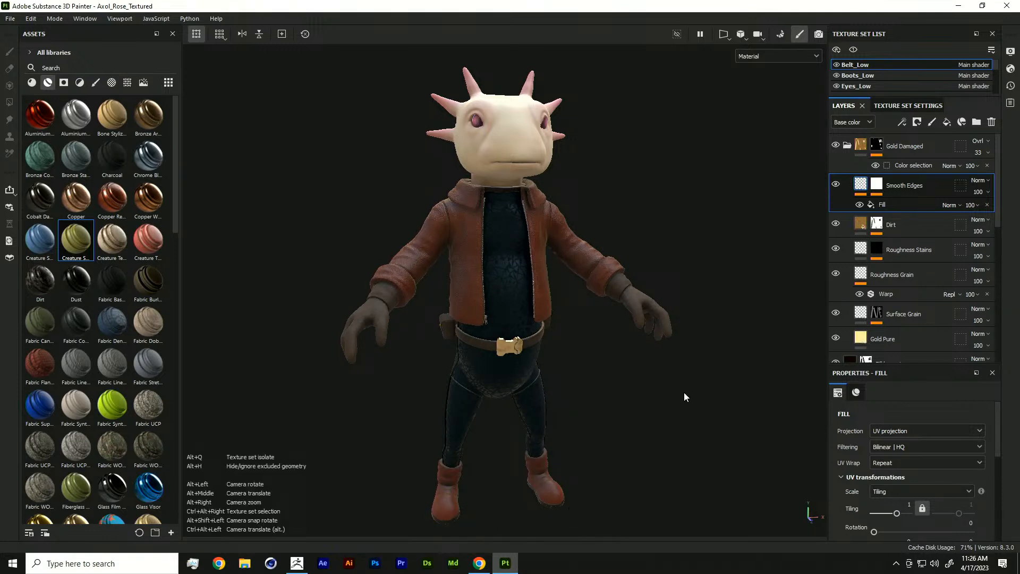
{"action": "left_click_drag", "start_coordinate": [684, 393], "coordinate": [753, 394], "text": "alt"}
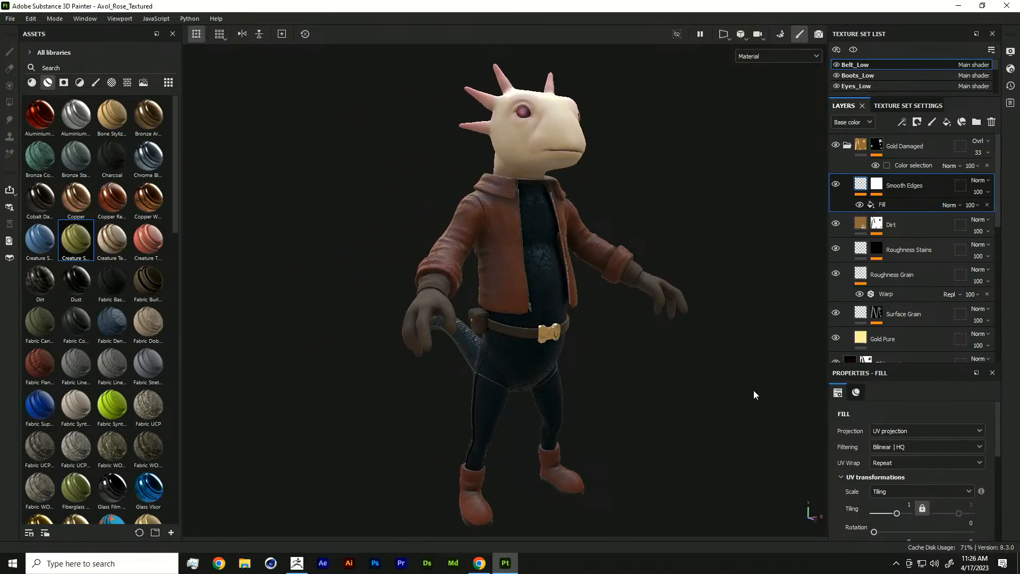
- Switch to ZBrush, load the Hero_Mushroom_High tool and examine the posed character sitting on the mushroom
{"action": "key", "text": "alt+Tab"}
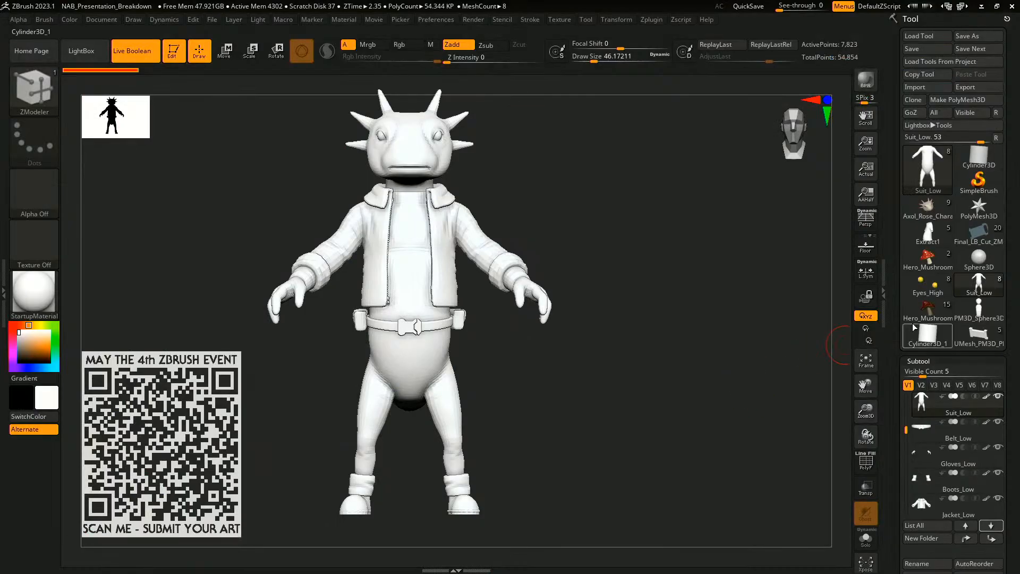
{"action": "left_click", "coordinate": [933, 312]}
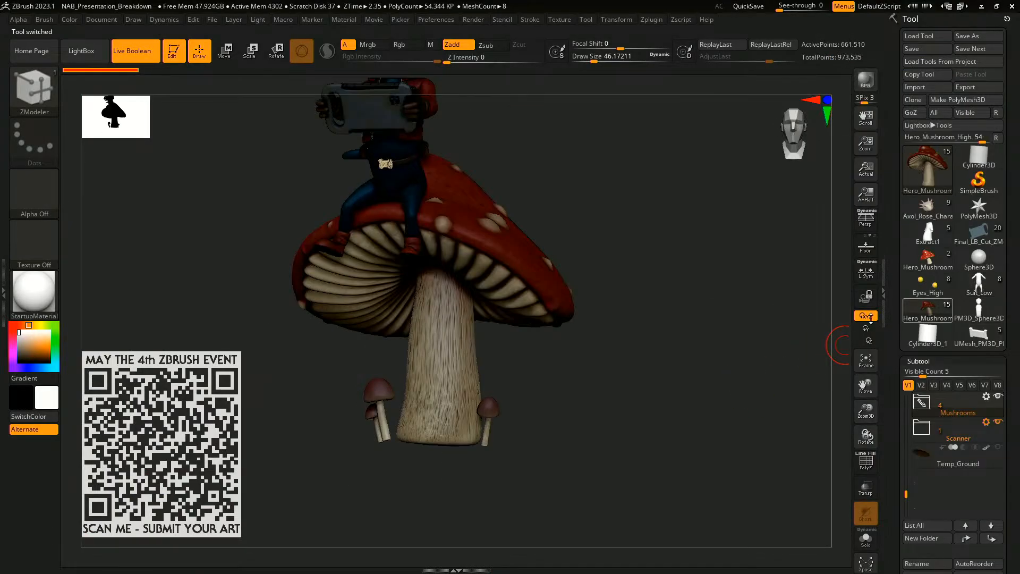
{"action": "mouse_move", "coordinate": [701, 296]}
{"action": "left_mouse_down", "text": "alt"}
{"action": "mouse_move", "coordinate": [724, 325]}
{"action": "mouse_move", "coordinate": [733, 425]}
{"action": "left_mouse_up", "text": "alt"}
{"action": "mouse_move", "coordinate": [760, 383]}
{"action": "left_mouse_down"}
{"action": "mouse_move", "coordinate": [694, 369]}
{"action": "mouse_move", "coordinate": [775, 316]}
{"action": "left_mouse_up"}
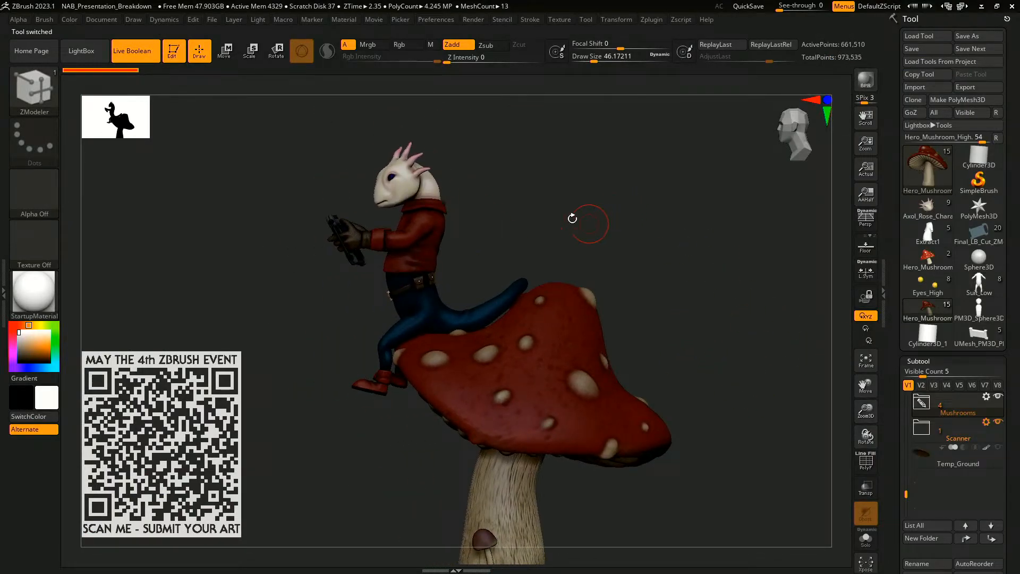
{"action": "left_click_drag", "start_coordinate": [572, 219], "coordinate": [744, 271], "text": "alt"}
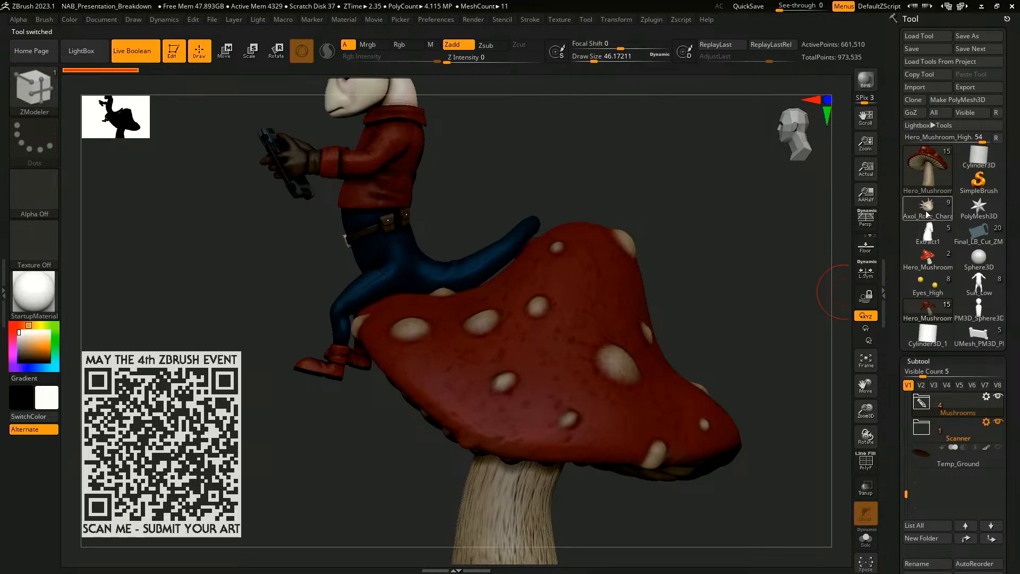
- Make the painted Axol_Rose_Character tool active and frame its upper body from the front
{"action": "left_click", "coordinate": [928, 214]}
{"action": "left_click_drag", "start_coordinate": [671, 230], "coordinate": [754, 298]}
{"action": "key", "text": "shift+f"}
{"action": "key", "text": "shift+f"}
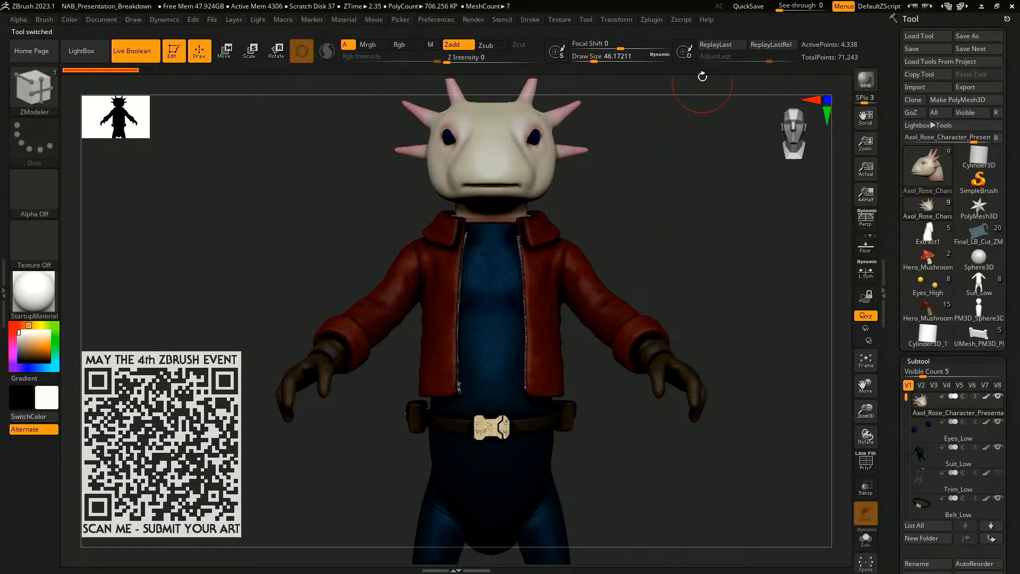
- Create a combined low-resolution TPoseMesh of the character with Transpose Master
{"action": "left_click", "coordinate": [655, 20]}
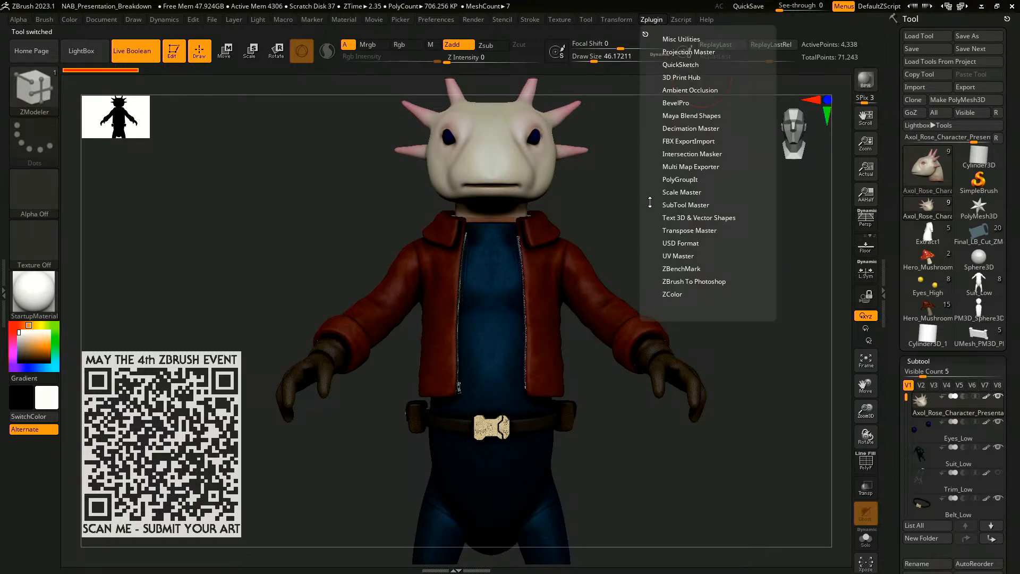
{"action": "left_click", "coordinate": [690, 232]}
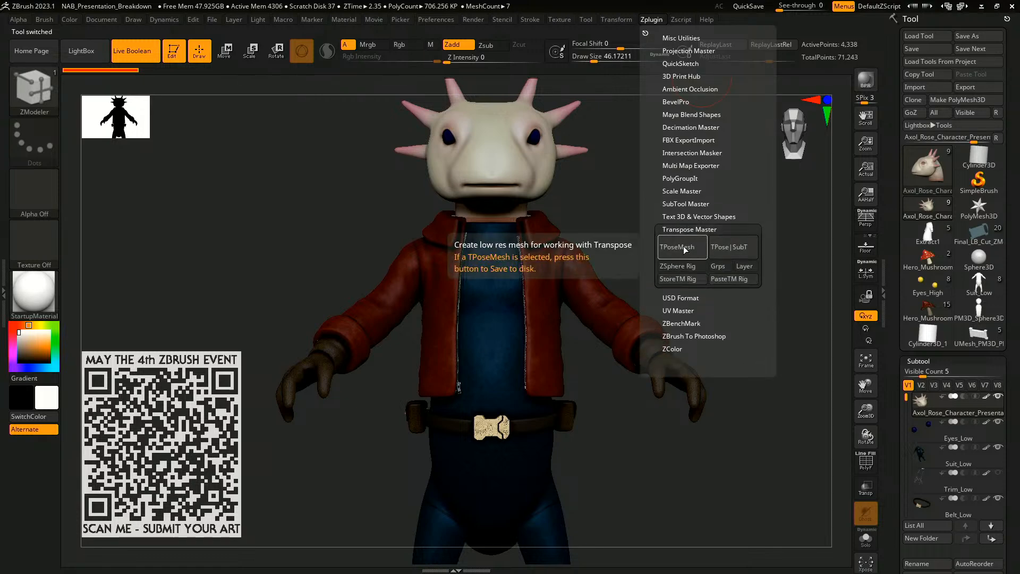
{"action": "left_click", "coordinate": [692, 249]}
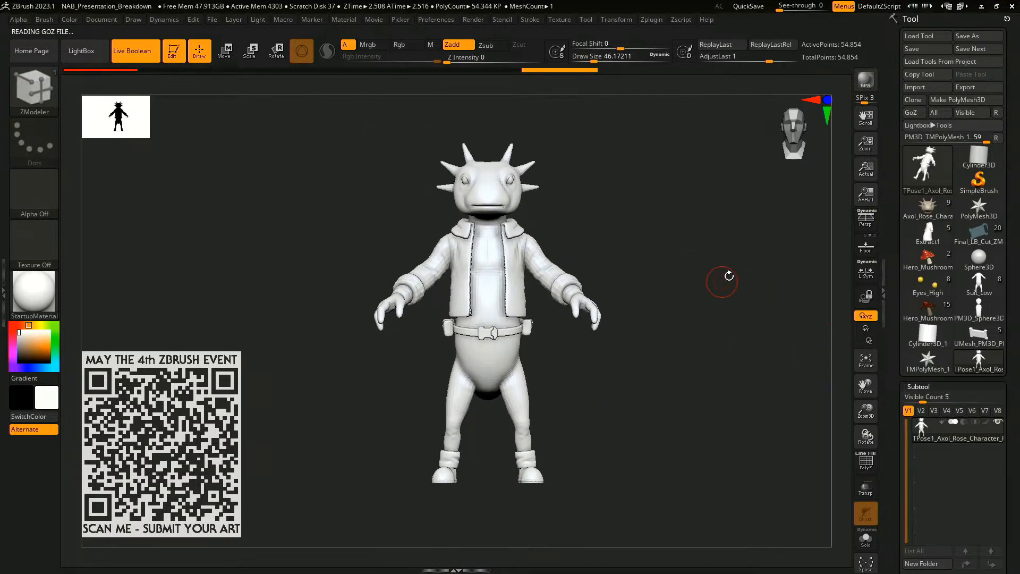
{"action": "left_click_drag", "start_coordinate": [729, 276], "coordinate": [718, 302], "text": "alt"}
{"action": "mouse_move", "coordinate": [742, 221]}
{"action": "left_mouse_down", "text": "alt"}
{"action": "mouse_move", "coordinate": [733, 261]}
{"action": "mouse_move", "coordinate": [721, 261]}
{"action": "left_mouse_up", "text": "alt"}
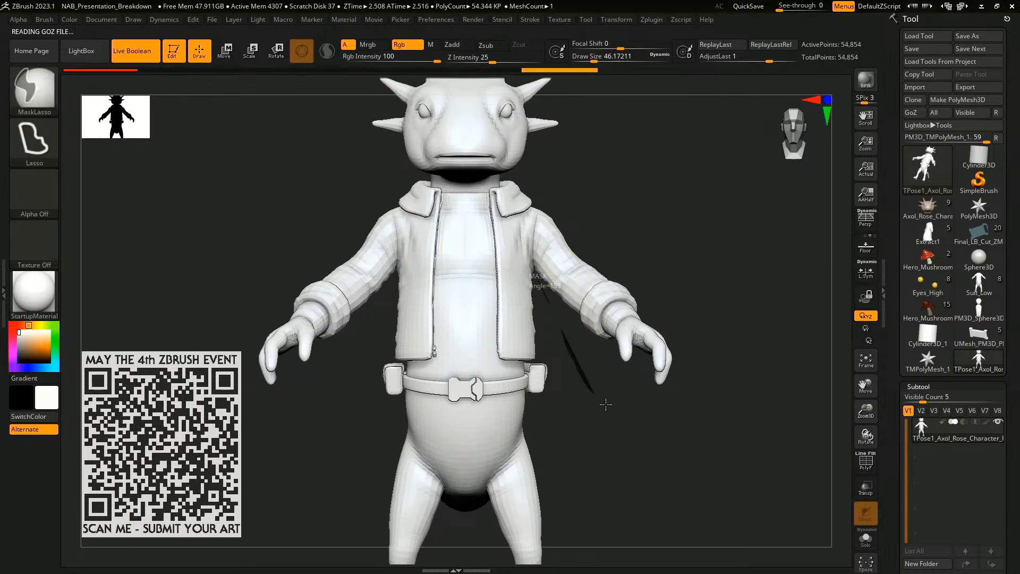
- Lasso-mask the character's left arm and invert the mask so only that arm can be posed
{"action": "mouse_move", "coordinate": [606, 404]}
{"action": "left_mouse_down", "text": "ctrl"}
{"action": "mouse_move", "coordinate": [702, 282]}
{"action": "mouse_move", "coordinate": [564, 175]}
{"action": "mouse_move", "coordinate": [539, 195]}
{"action": "left_mouse_up", "text": "ctrl"}
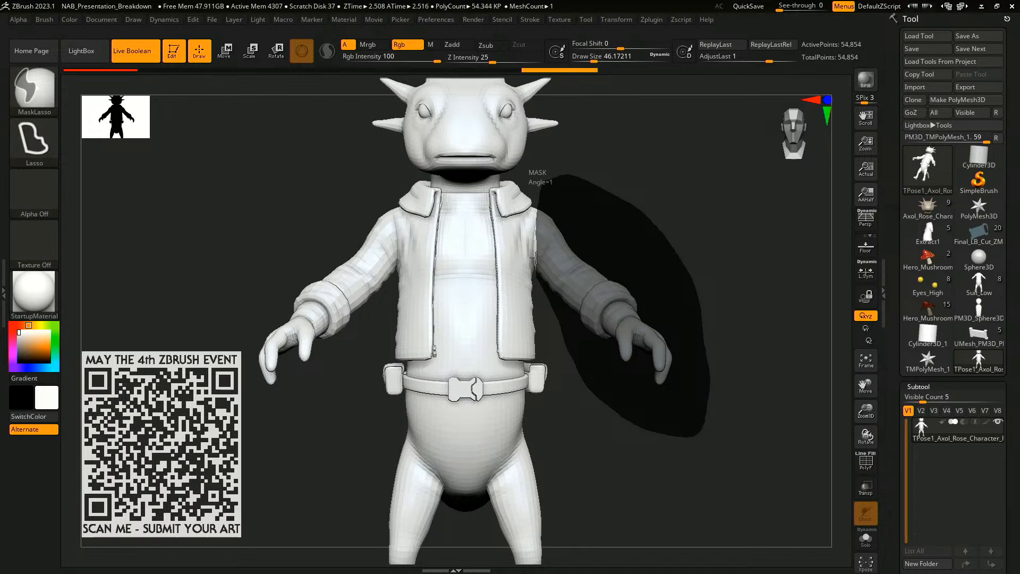
{"action": "left_click_drag", "start_coordinate": [536, 257], "coordinate": [535, 266], "text": "ctrl"}
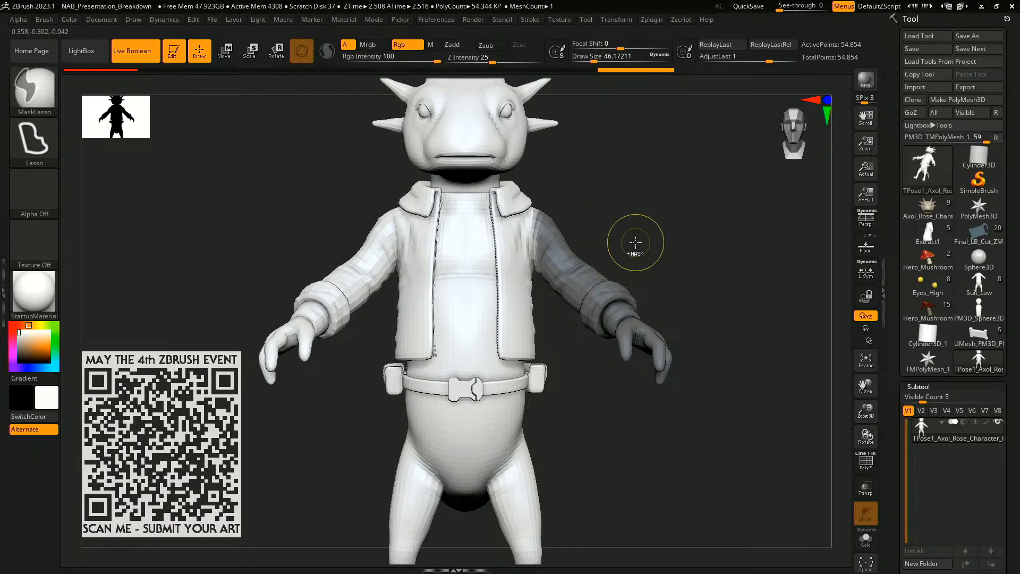
{"action": "left_click", "coordinate": [659, 208], "text": "ctrl"}
{"action": "key", "text": "b"}
{"action": "key", "text": "z"}
{"action": "key", "text": "m"}
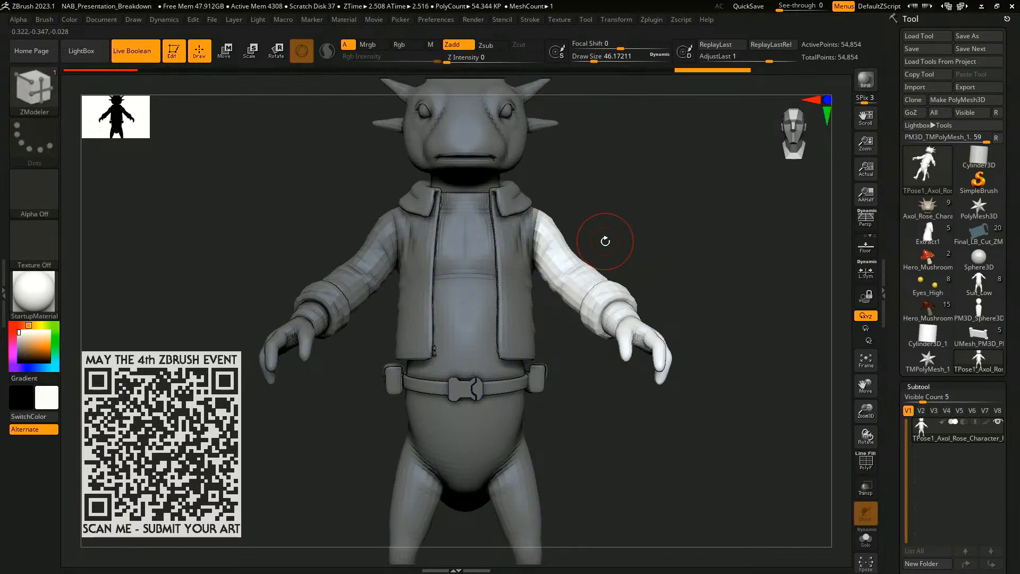
- Place the transform gizmo at the left shoulder and rotate the unmasked arm upward in side view
{"action": "key", "text": "w"}
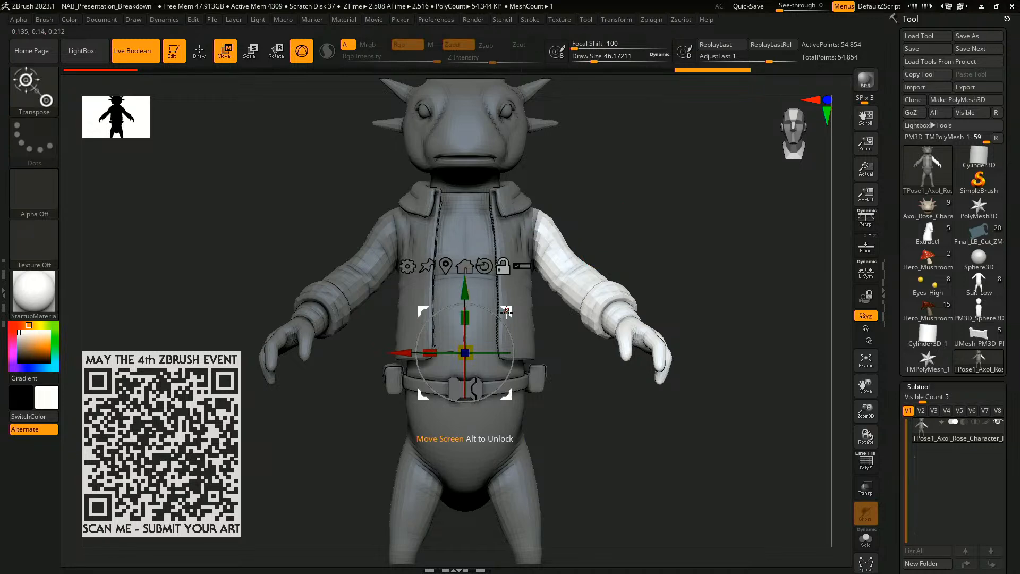
{"action": "left_click_drag", "start_coordinate": [514, 309], "coordinate": [583, 190], "text": "alt"}
{"action": "left_click_drag", "start_coordinate": [660, 202], "coordinate": [471, 233], "text": "shift"}
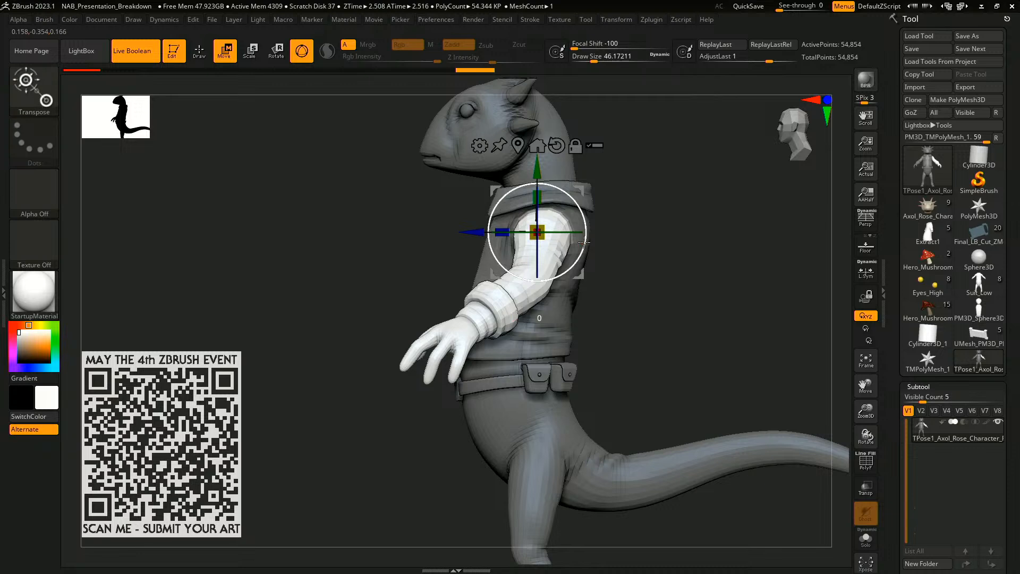
{"action": "left_click_drag", "start_coordinate": [585, 243], "coordinate": [560, 259]}
{"action": "key", "text": "ctrl+z"}
{"action": "key", "text": "q"}
{"action": "left_click_drag", "start_coordinate": [691, 280], "coordinate": [590, 271]}
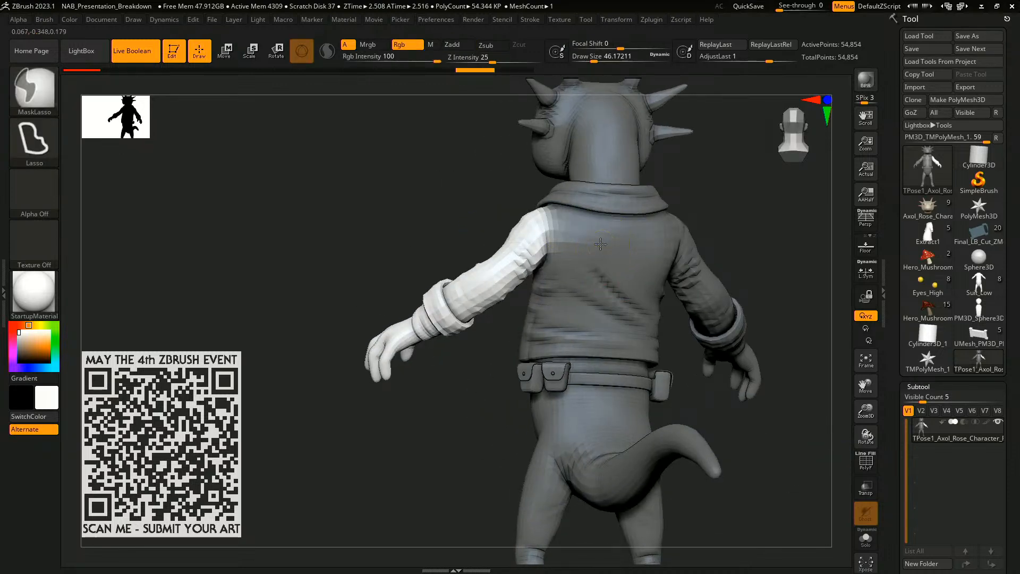
{"action": "key", "text": "w"}
{"action": "left_click_drag", "start_coordinate": [729, 221], "coordinate": [771, 229], "text": "shift"}
{"action": "left_click_drag", "start_coordinate": [587, 243], "coordinate": [570, 268]}
- Clear the arm mask, lasso-mask the tail from the side and invert the mask to isolate the tail
{"action": "key", "text": "q"}
{"action": "mouse_move", "coordinate": [674, 356]}
{"action": "left_mouse_down", "text": "alt"}
{"action": "mouse_move", "coordinate": [670, 305]}
{"action": "mouse_move", "coordinate": [612, 290]}
{"action": "left_mouse_up", "text": "alt"}
{"action": "left_click_drag", "start_coordinate": [564, 320], "coordinate": [691, 437], "text": "ctrl"}
{"action": "left_click_drag", "start_coordinate": [687, 309], "coordinate": [719, 371], "text": "ctrl"}
{"action": "mouse_move", "coordinate": [548, 337]}
{"action": "left_mouse_down", "text": "ctrl"}
{"action": "mouse_move", "coordinate": [655, 437]}
{"action": "mouse_move", "coordinate": [527, 367]}
{"action": "mouse_move", "coordinate": [545, 335]}
{"action": "mouse_move", "coordinate": [645, 388]}
{"action": "mouse_move", "coordinate": [510, 383]}
{"action": "left_mouse_up", "text": "ctrl"}
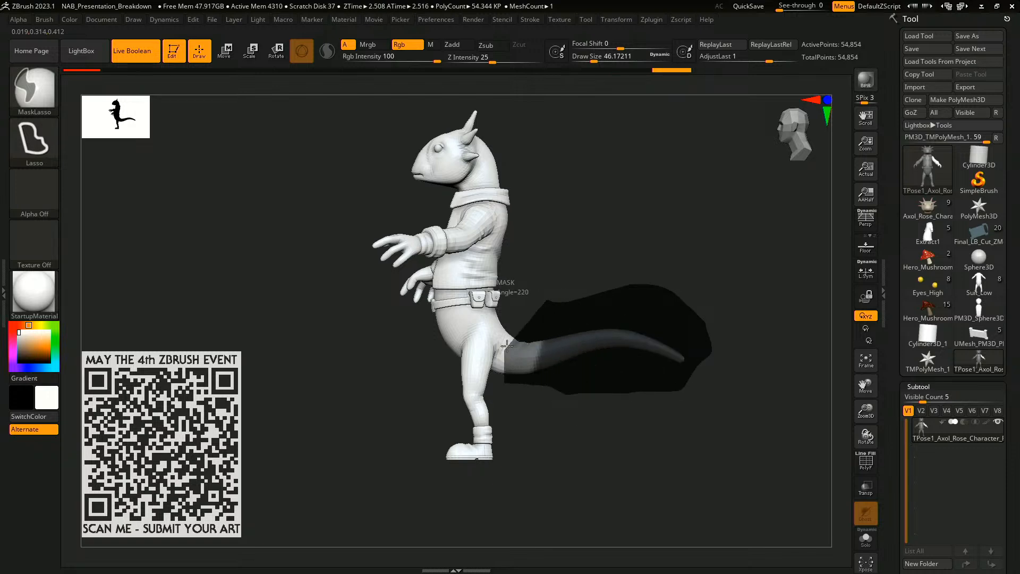
{"action": "left_click_drag", "start_coordinate": [507, 346], "coordinate": [506, 348], "text": "ctrl"}
{"action": "key", "text": "ctrl+i"}
- Reset the gizmo's orientation, move it to the base of the tail and rotate the tail
{"action": "key", "text": "w"}
{"action": "right_click_drag", "start_coordinate": [577, 290], "coordinate": [541, 251], "text": "ctrl"}
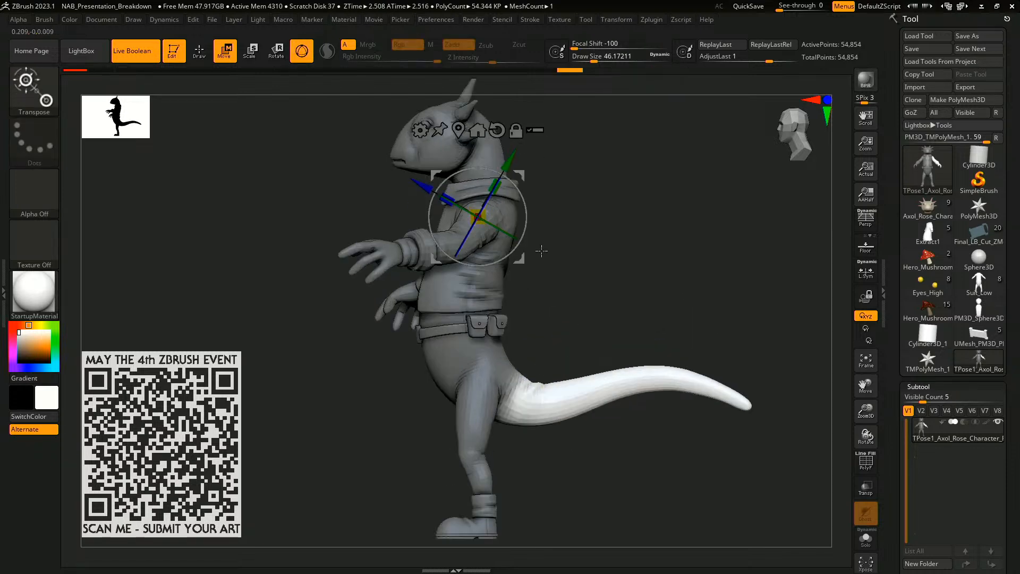
{"action": "left_click", "coordinate": [496, 130], "text": "alt"}
{"action": "left_click_drag", "start_coordinate": [520, 175], "coordinate": [559, 362], "text": "alt"}
{"action": "right_click_drag", "start_coordinate": [596, 367], "coordinate": [560, 406]}
{"action": "left_click_drag", "start_coordinate": [571, 370], "coordinate": [609, 344], "text": "alt"}
{"action": "left_click_drag", "start_coordinate": [591, 388], "coordinate": [641, 364]}
- Bend the tail sideways from above using the Move Infinite Depth brush at a draw size of about 299
{"action": "key", "text": "q"}
{"action": "right_click_drag", "start_coordinate": [687, 234], "coordinate": [665, 409]}
{"action": "key", "text": "b"}
{"action": "key", "text": "m"}
{"action": "key", "text": "i"}
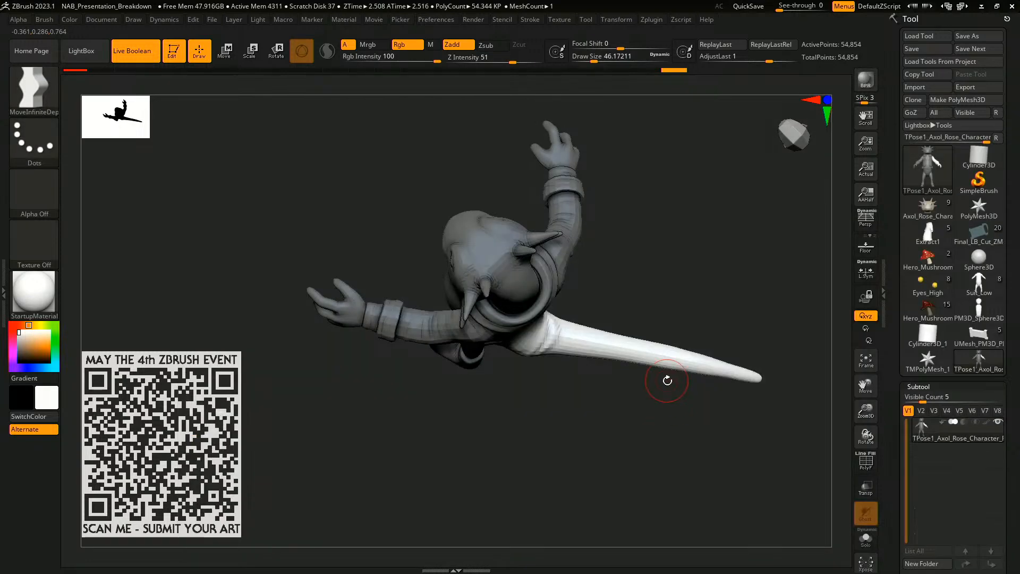
{"action": "key", "text": "s"}
{"action": "left_click_drag", "start_coordinate": [669, 383], "coordinate": [699, 394]}
{"action": "left_click_drag", "start_coordinate": [641, 360], "coordinate": [617, 406]}
{"action": "mouse_move", "coordinate": [636, 467]}
{"action": "right_mouse_down"}
{"action": "mouse_move", "coordinate": [650, 345]}
{"action": "mouse_move", "coordinate": [717, 346]}
{"action": "mouse_move", "coordinate": [633, 356]}
{"action": "right_mouse_up"}
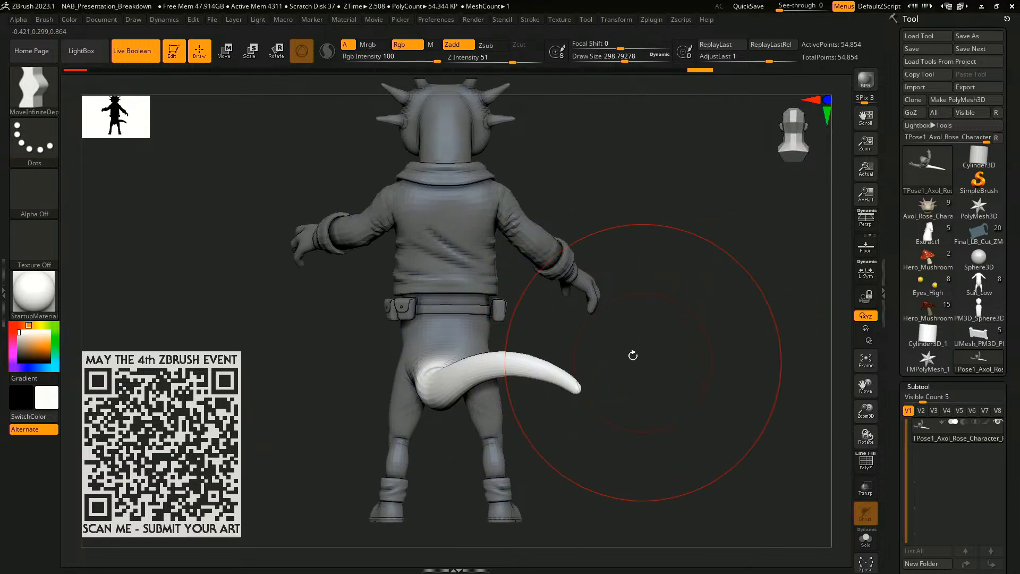
- Clear the tail mask, turn on the polyframe display and inspect the posed character
{"action": "mouse_move", "coordinate": [524, 163]}
{"action": "left_mouse_down", "text": "ctrl"}
{"action": "mouse_move", "coordinate": [547, 210]}
{"action": "mouse_move", "coordinate": [445, 271]}
{"action": "left_mouse_up", "text": "ctrl"}
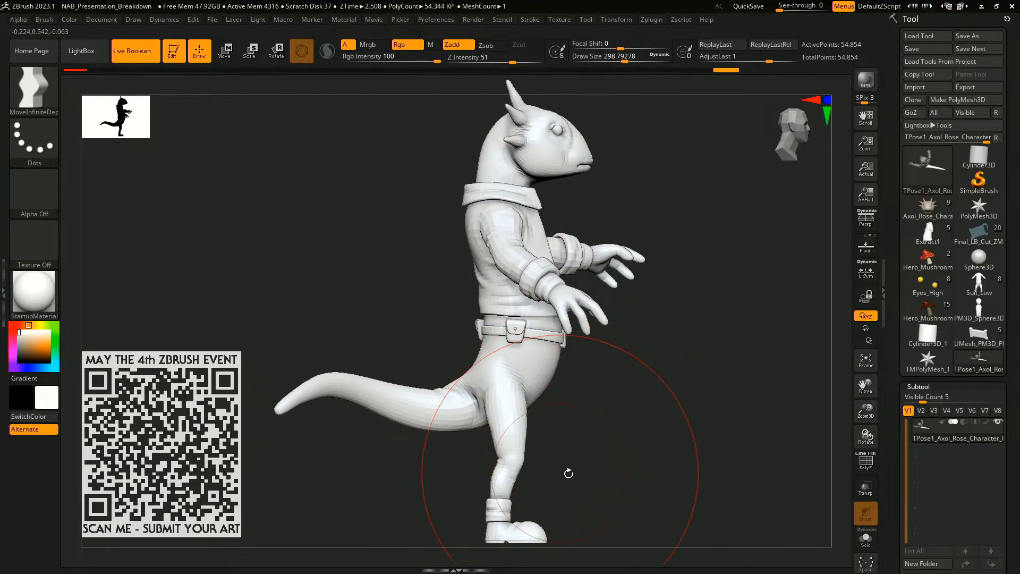
{"action": "mouse_move", "coordinate": [561, 502]}
{"action": "left_mouse_down", "text": "alt"}
{"action": "mouse_move", "coordinate": [542, 451]}
{"action": "mouse_move", "coordinate": [508, 435]}
{"action": "mouse_move", "coordinate": [601, 381]}
{"action": "left_mouse_up", "text": "alt"}
{"action": "key", "text": "shift+f"}
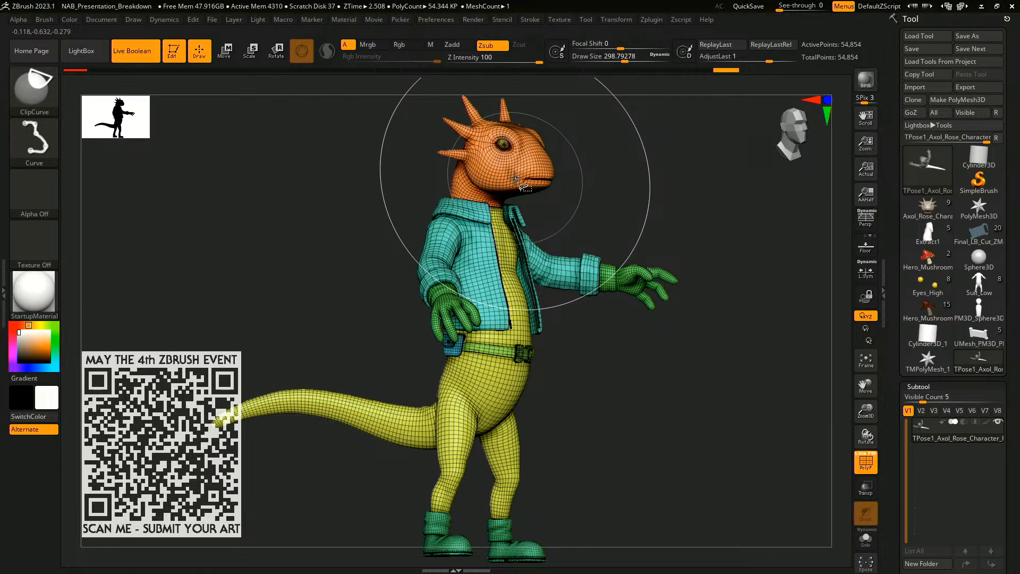
{"action": "mouse_move", "coordinate": [563, 182]}
{"action": "left_mouse_down"}
{"action": "mouse_move", "coordinate": [631, 237]}
{"action": "mouse_move", "coordinate": [624, 243]}
{"action": "left_mouse_up"}
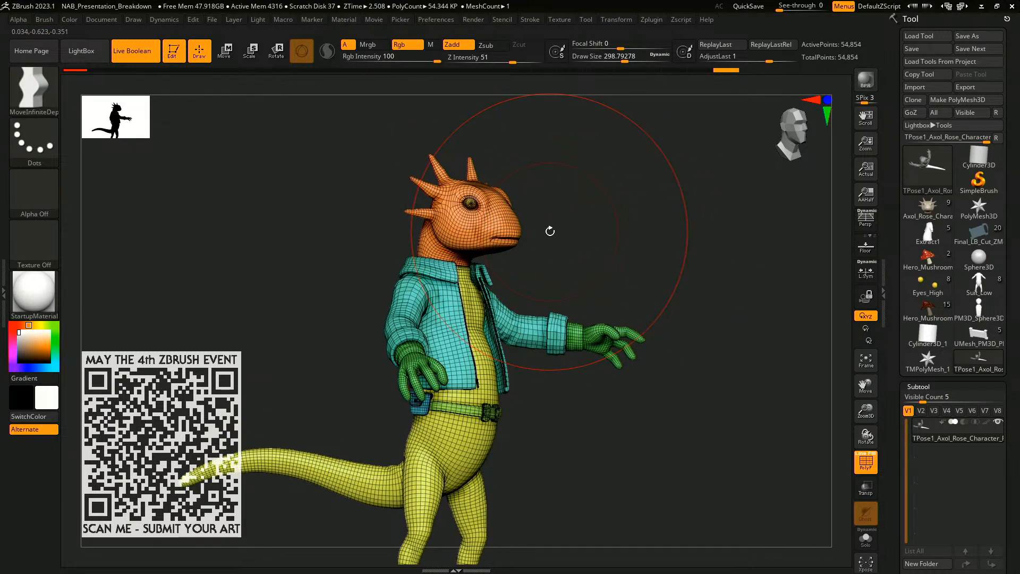
- Isolate the head by its polygroup and mask the rest of the character, leaving only the head and eyes unmasked
{"action": "left_click", "coordinate": [432, 212], "text": "ctrl+shift"}
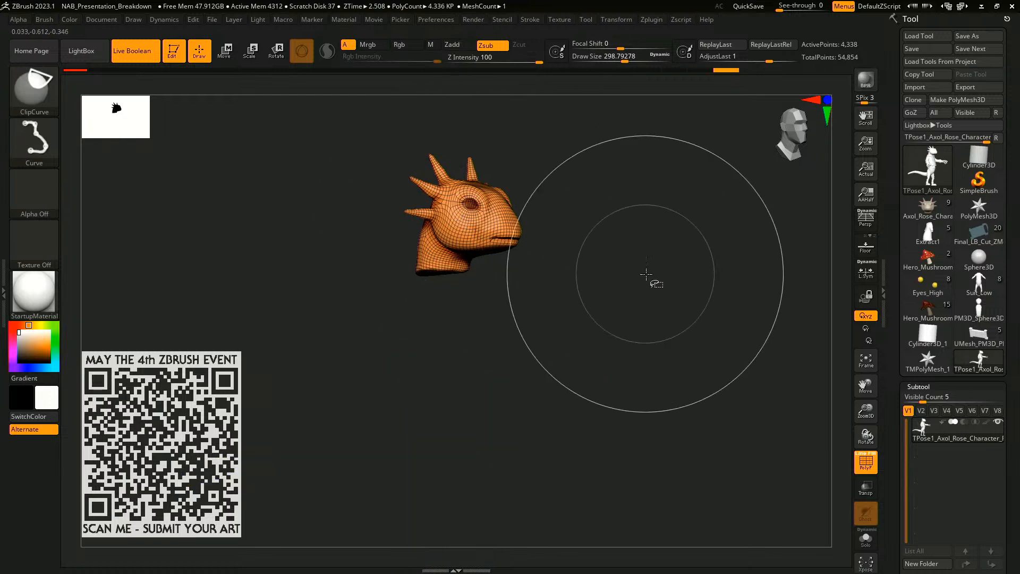
{"action": "left_click", "coordinate": [589, 256], "text": "ctrl+shift"}
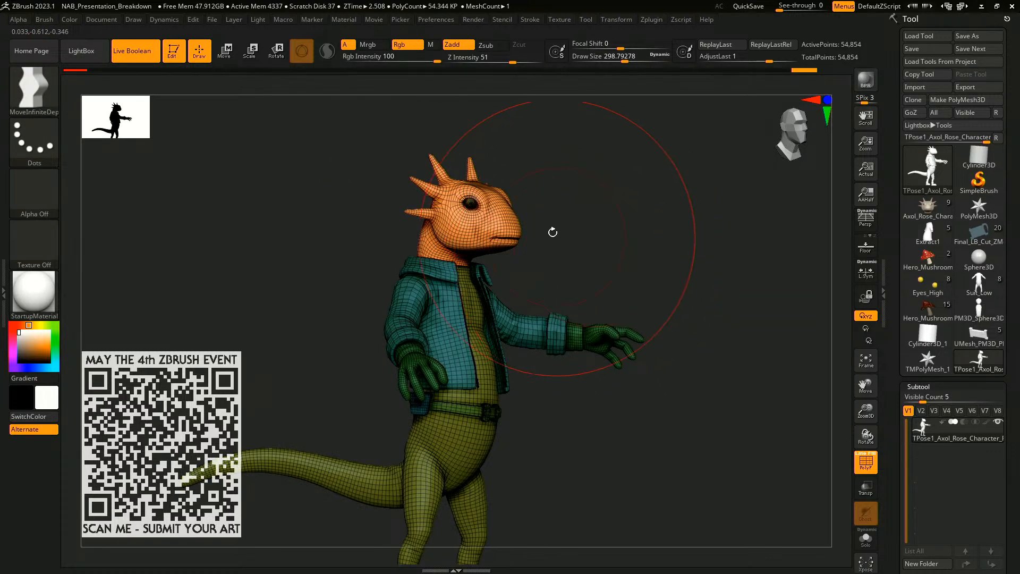
{"action": "left_click", "coordinate": [471, 203], "text": "ctrl+shift"}
{"action": "mouse_move", "coordinate": [542, 152]}
{"action": "left_mouse_down", "text": "ctrl"}
{"action": "mouse_move", "coordinate": [392, 194]}
{"action": "mouse_move", "coordinate": [542, 234]}
{"action": "left_mouse_up", "text": "ctrl"}
{"action": "left_click", "coordinate": [585, 272], "text": "ctrl+shift"}
- Move the gizmo to the base of the neck and rotate the head slightly to one side
{"action": "key", "text": "w"}
{"action": "left_click_drag", "start_coordinate": [590, 278], "coordinate": [565, 289], "text": "shift"}
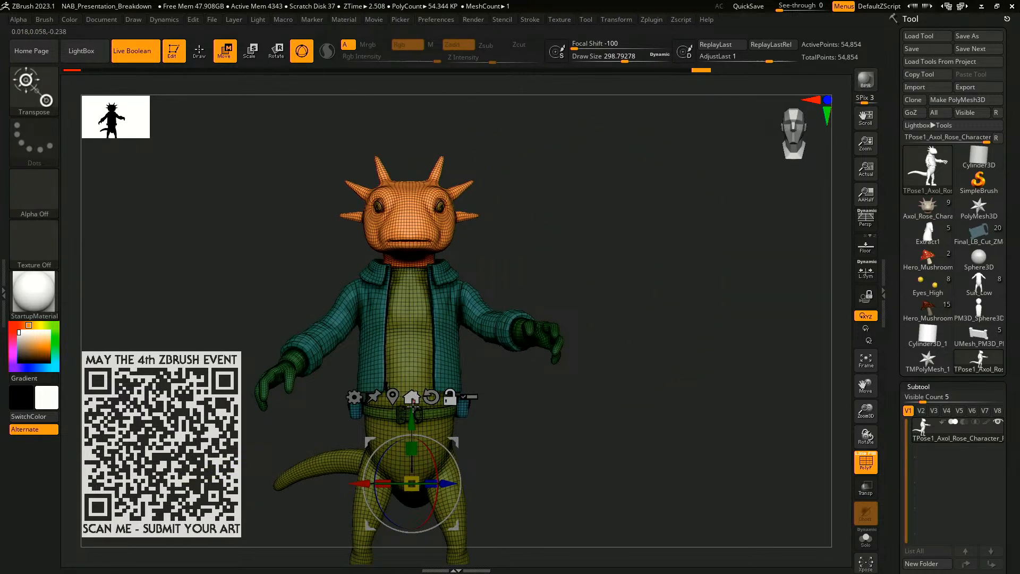
{"action": "left_click_drag", "start_coordinate": [412, 417], "coordinate": [413, 196], "text": "alt"}
{"action": "mouse_move", "coordinate": [413, 260]}
{"action": "left_mouse_down"}
{"action": "mouse_move", "coordinate": [406, 265]}
{"action": "mouse_move", "coordinate": [419, 272]}
{"action": "left_mouse_up"}
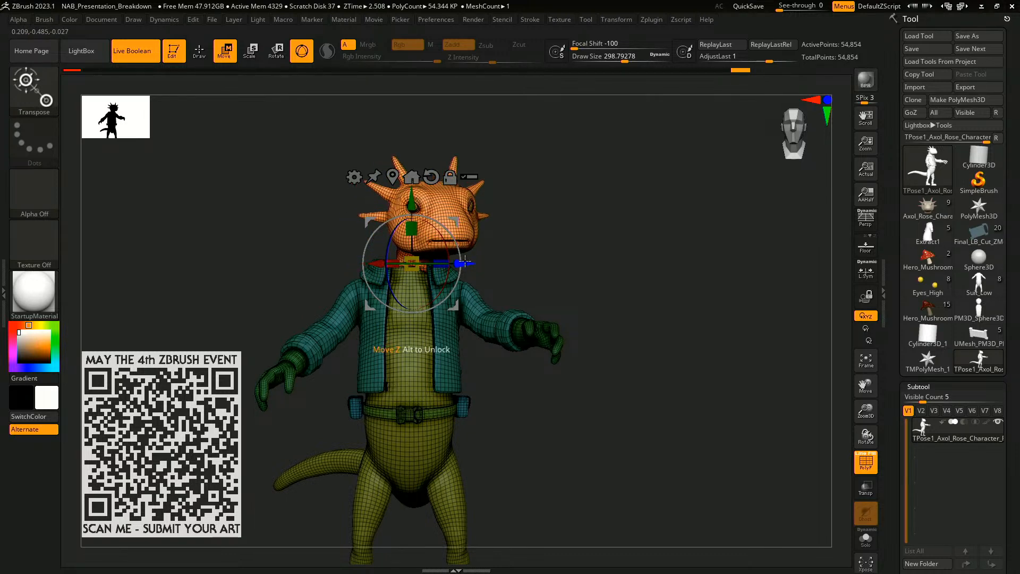
{"action": "left_click_drag", "start_coordinate": [349, 264], "coordinate": [336, 263]}
{"action": "key", "text": "q"}
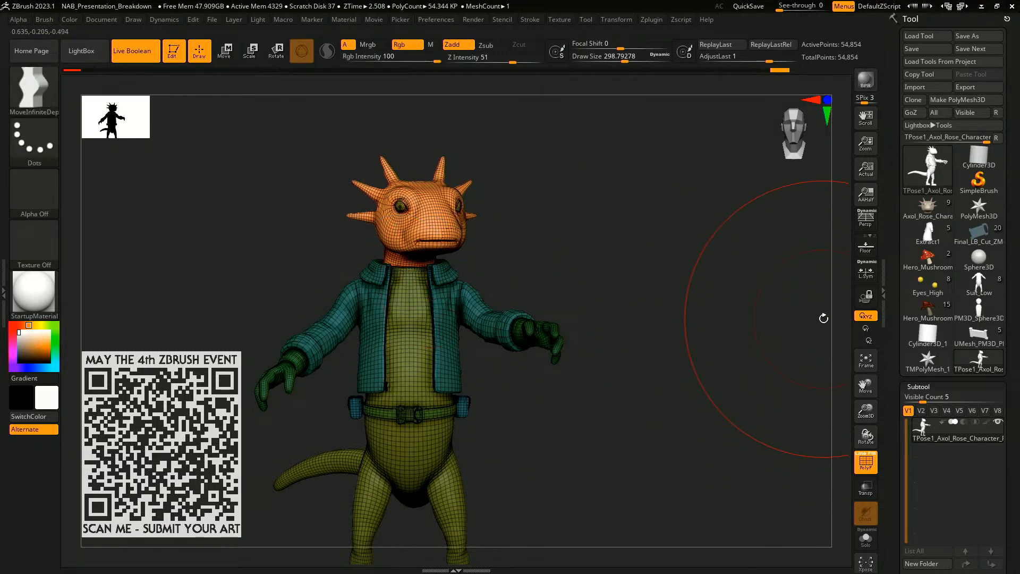
- Switch to the Hero_Mushroom_High tool and inspect the textured character sitting on the mushroom
{"action": "left_click", "coordinate": [928, 311]}
{"action": "left_click_drag", "start_coordinate": [673, 333], "coordinate": [673, 354]}
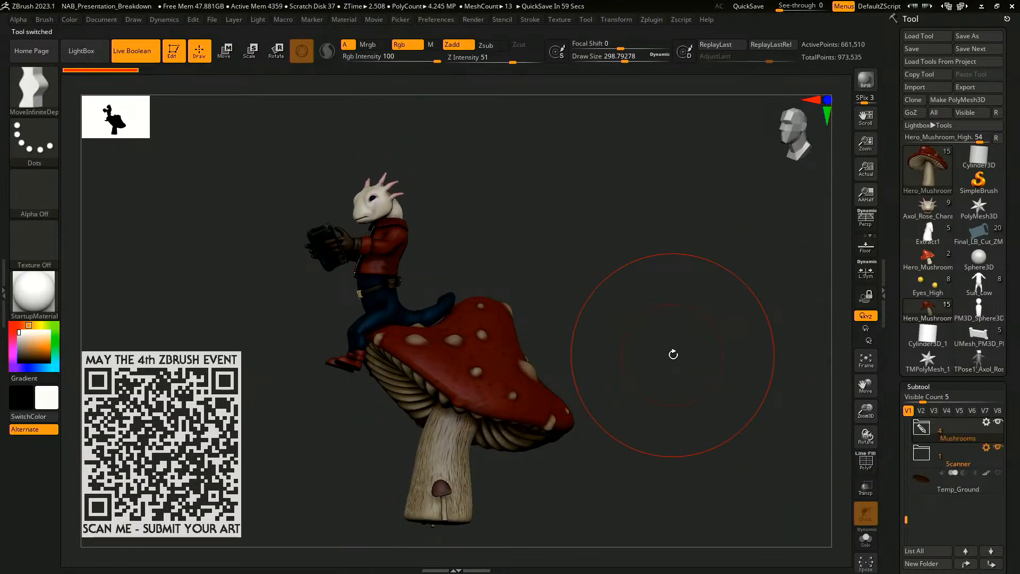